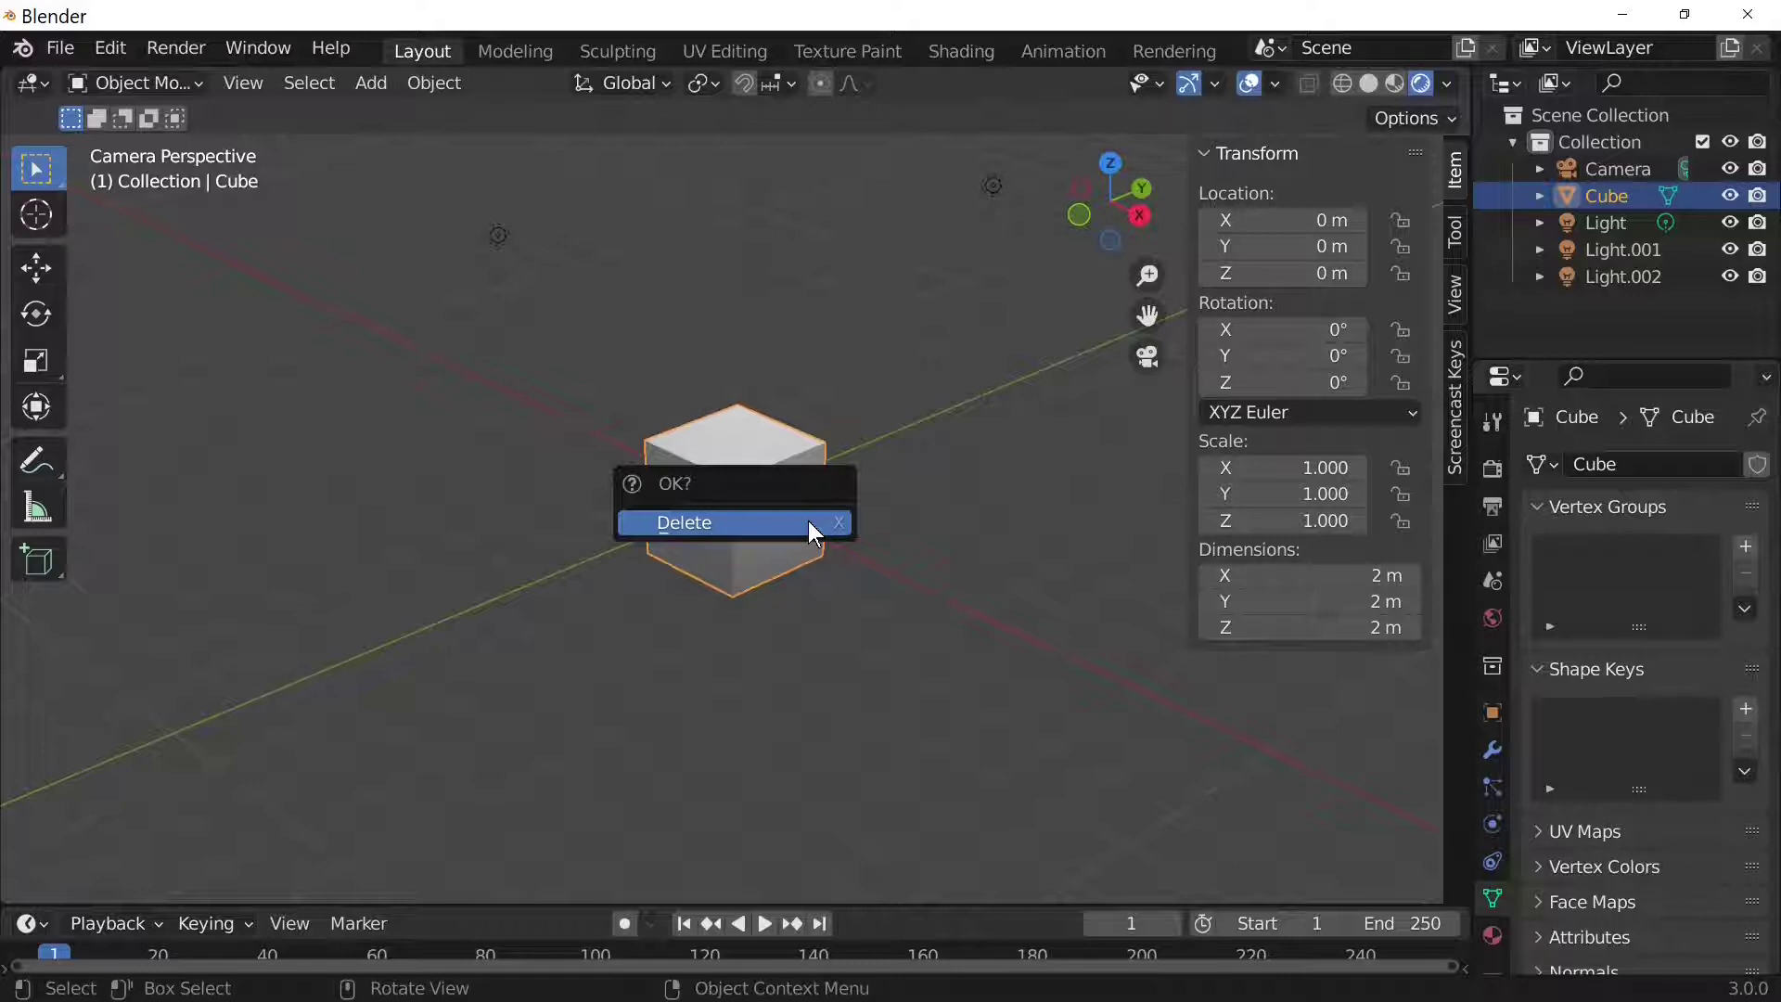
# Delete the default cube and hide the viewport sidebar
pyautogui.click(809, 523)
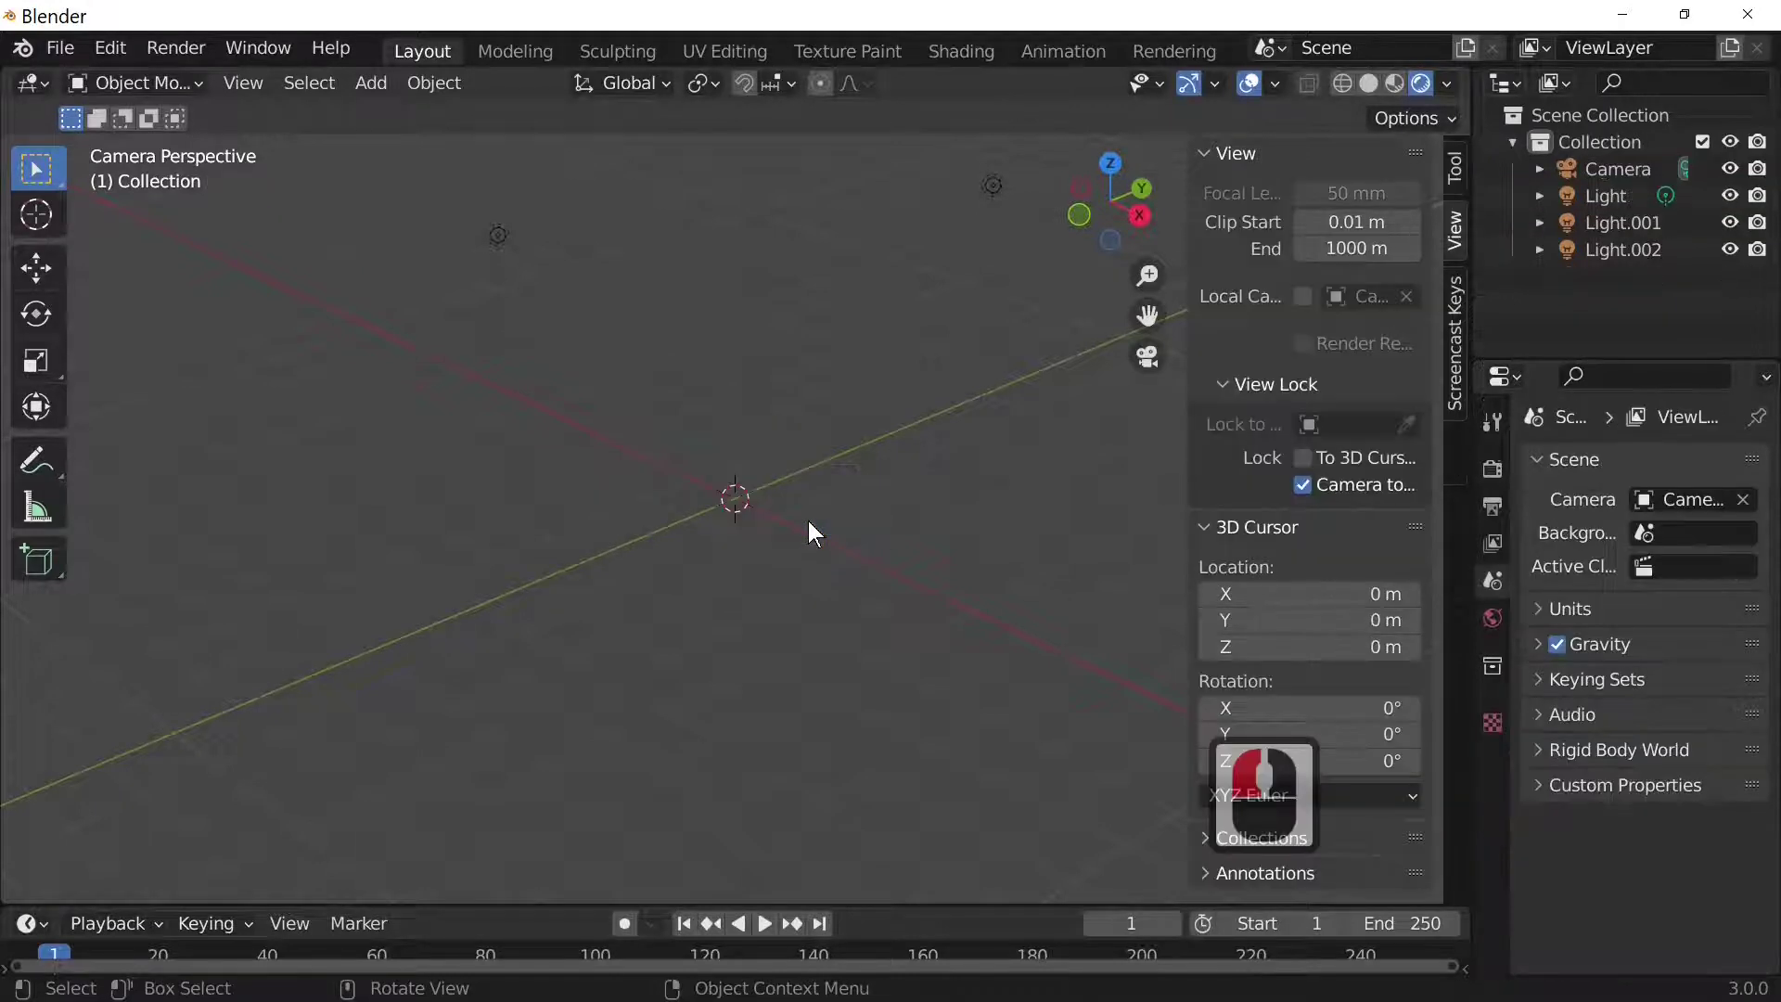
pyautogui.press('n')
pyautogui.press('n')
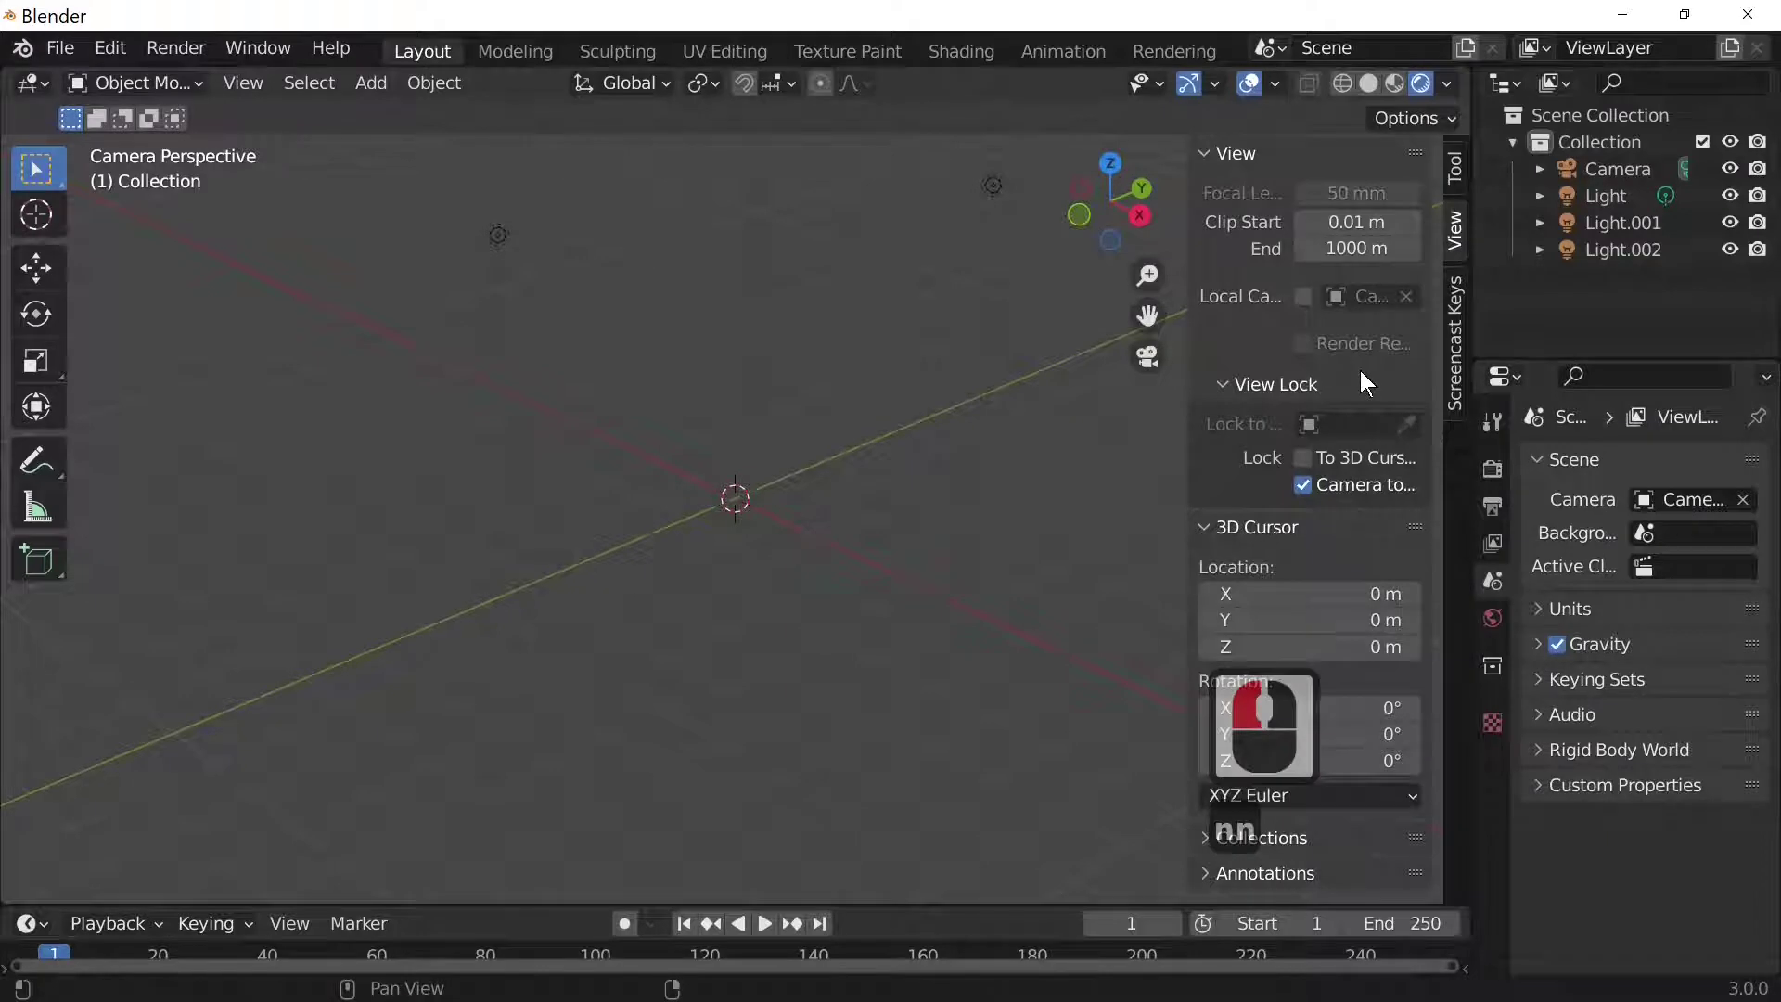
pyautogui.press('n')
# Add a mesh circle at the world origin
pyautogui.click(370, 82)
pyautogui.moveTo(416, 114)
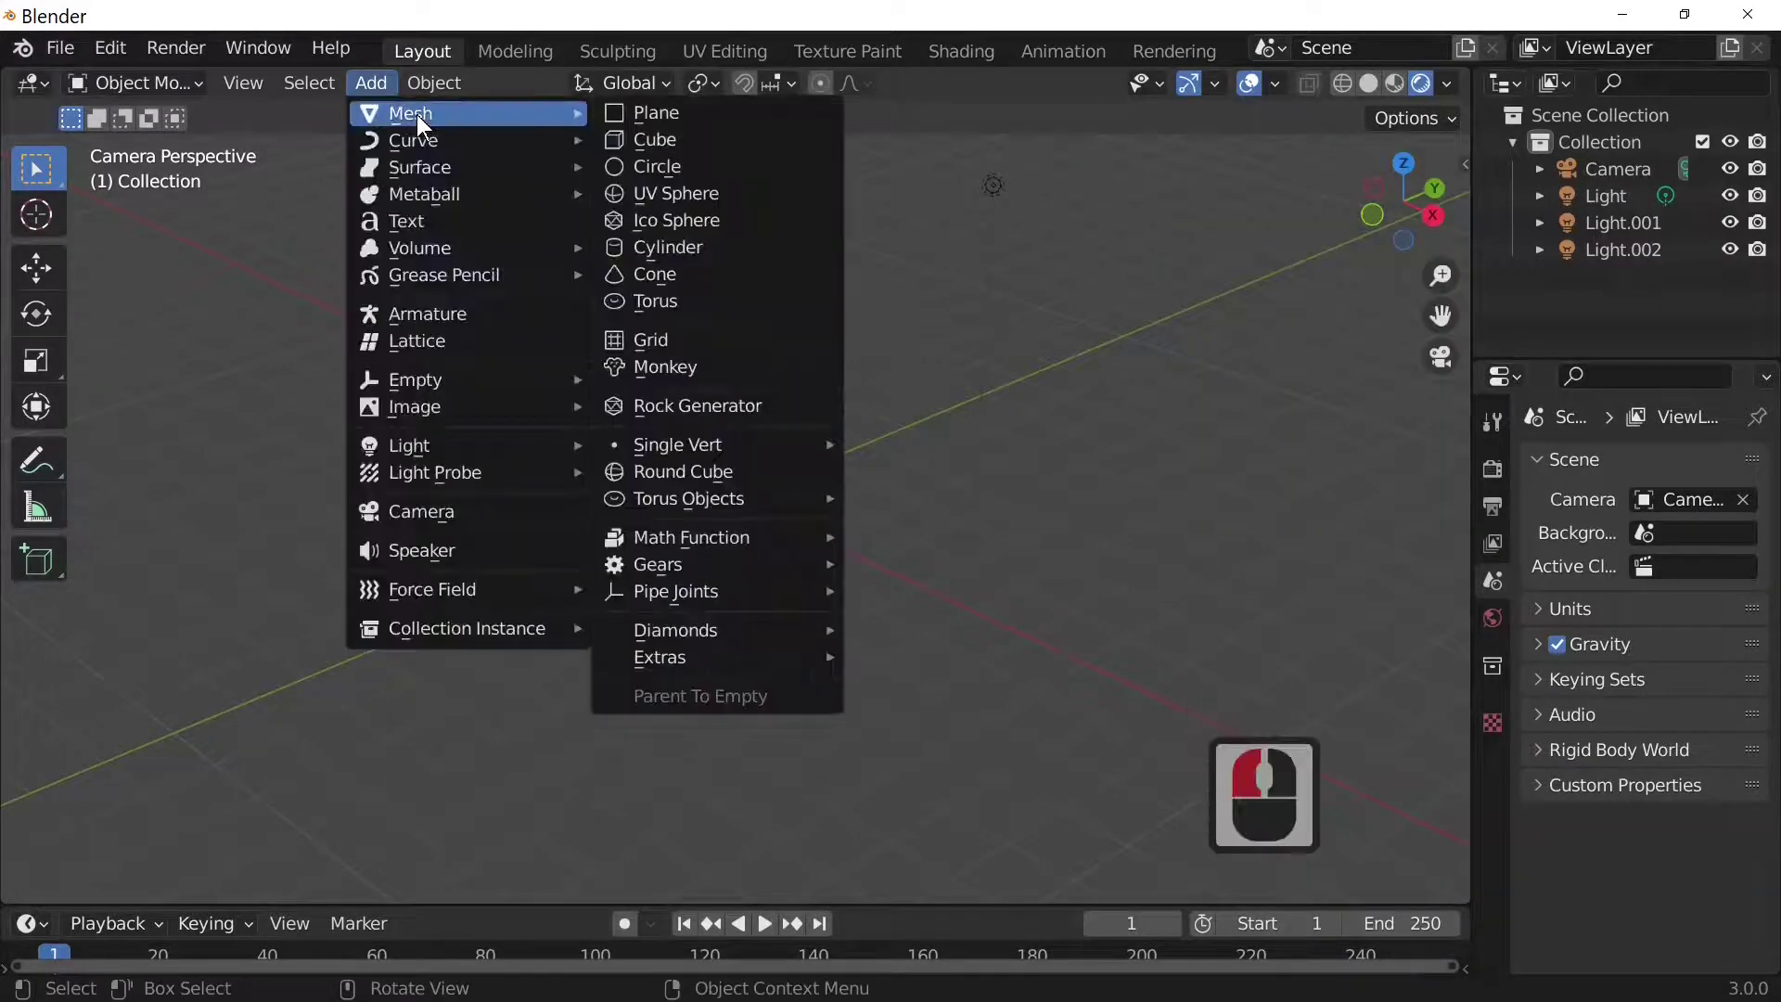
pyautogui.click(728, 169)
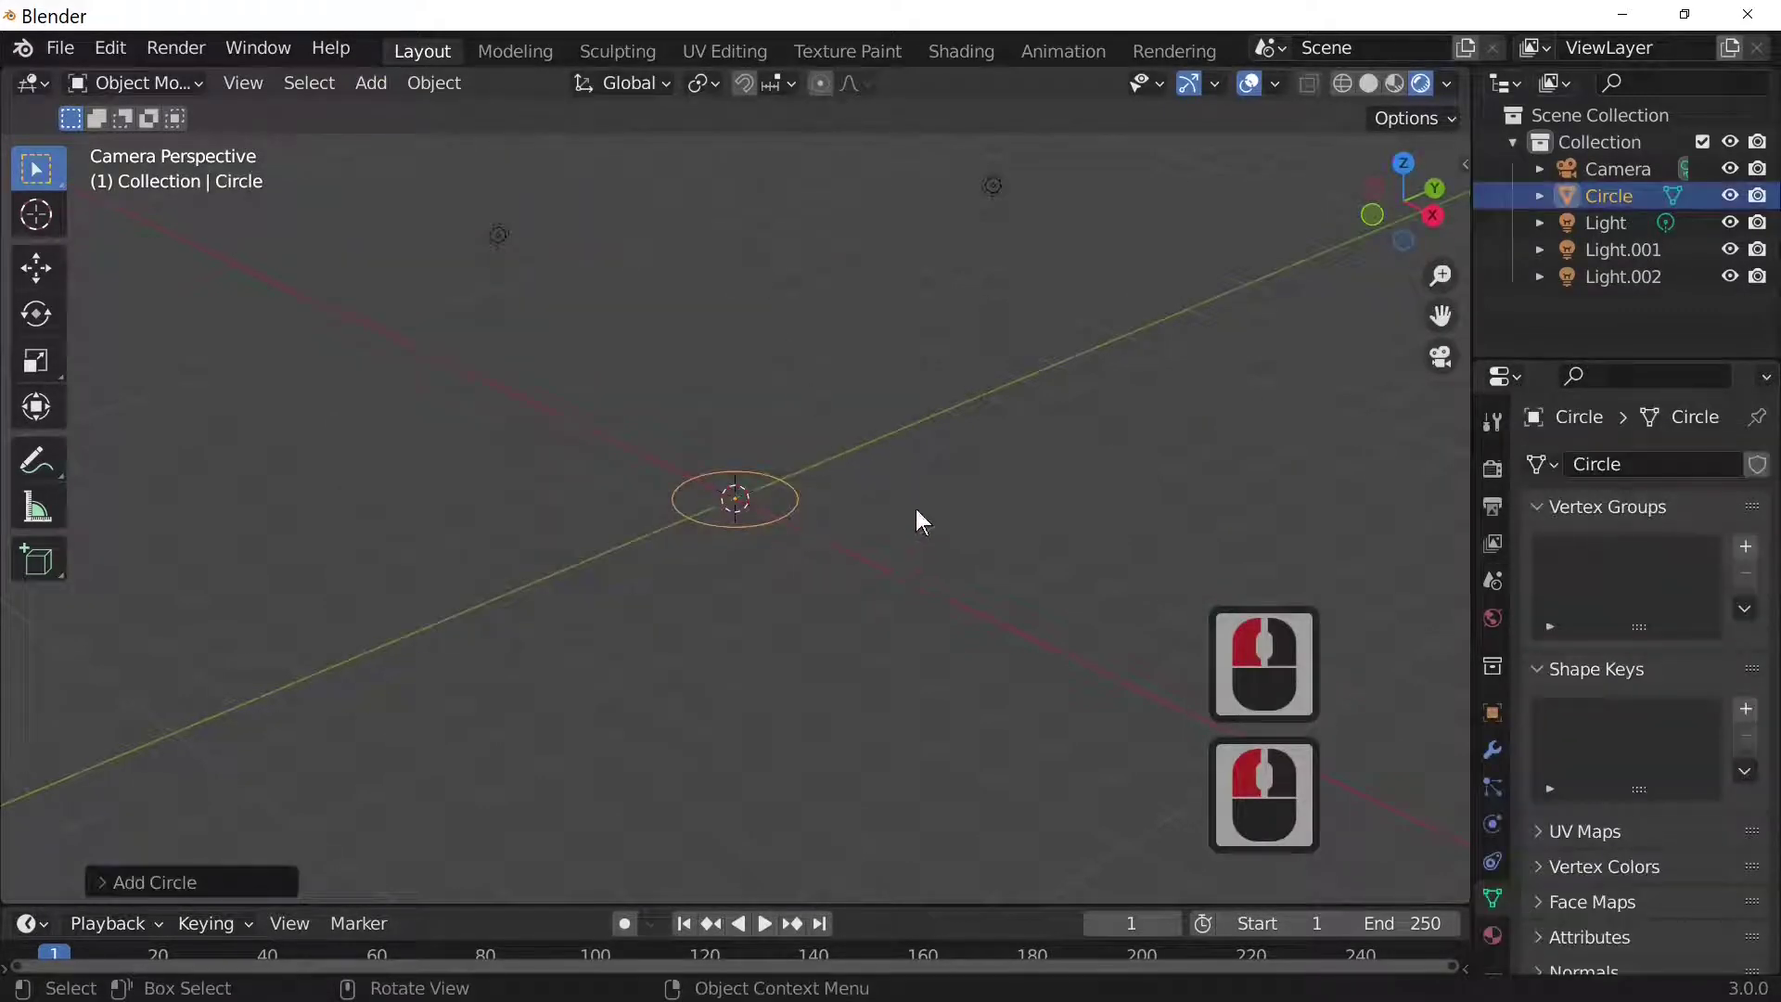
pyautogui.scroll(5, 915, 510)
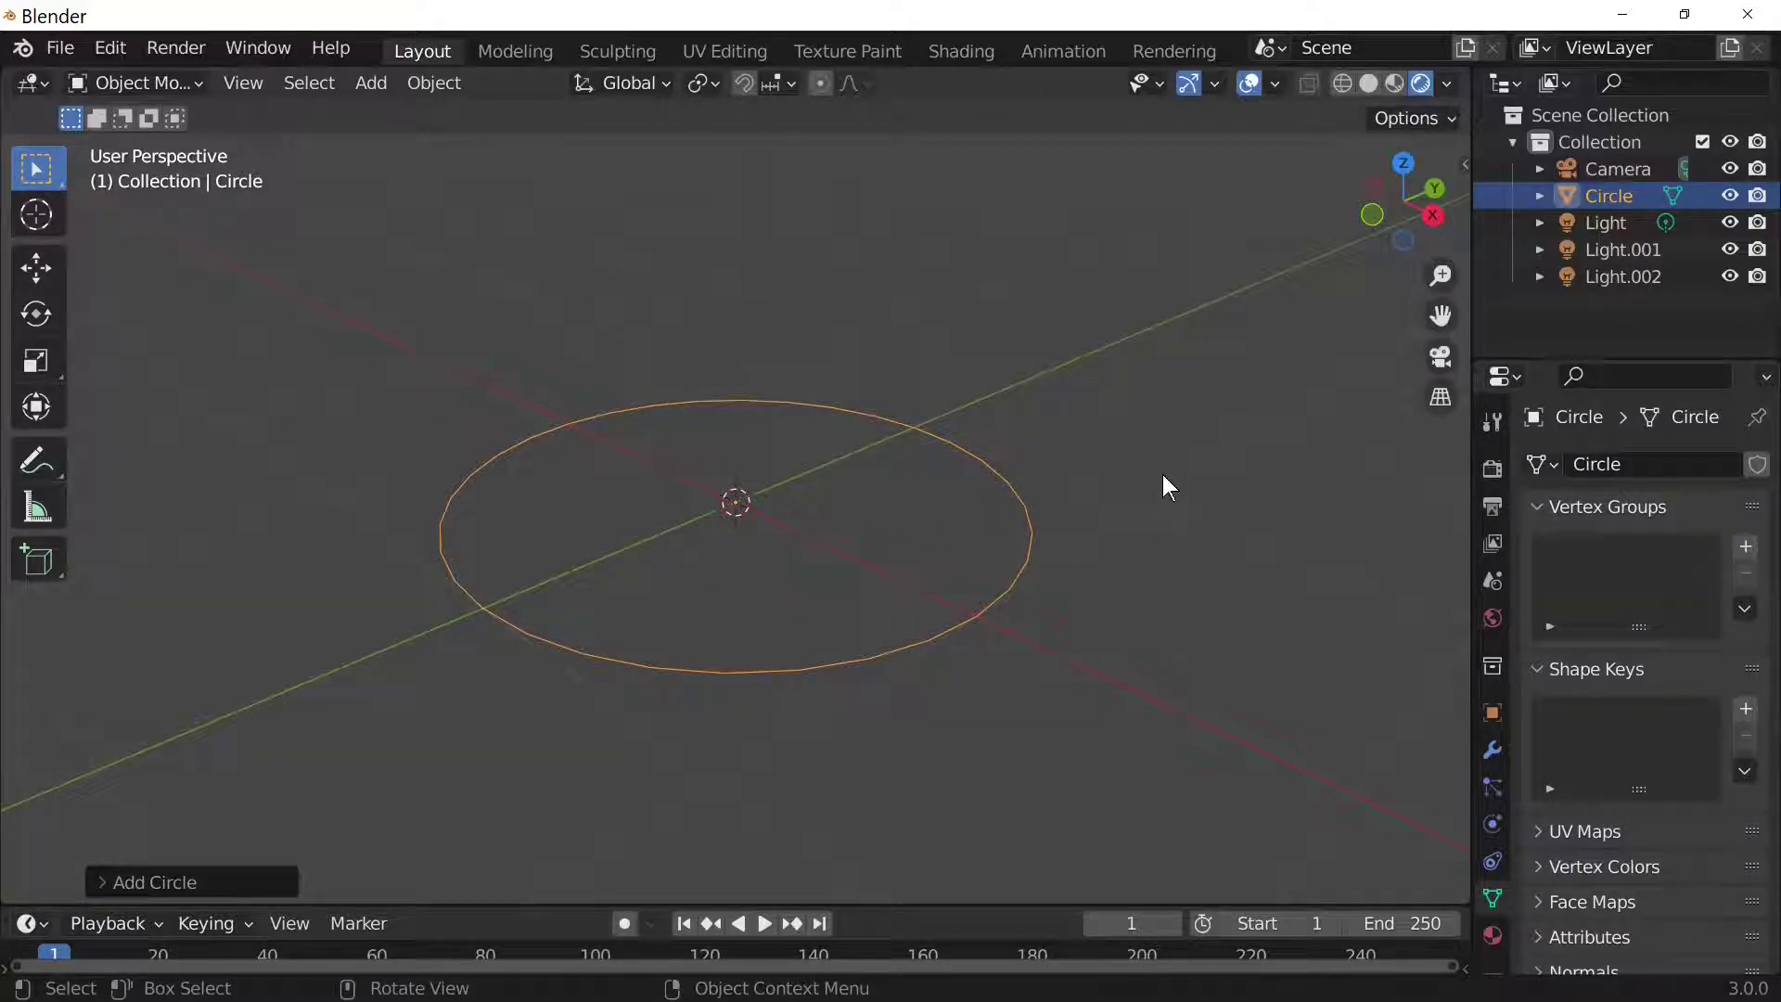
# In Edit Mode, extrude the circle's vertices inward into a flat ring and lower the inner loop about 0.03 m along Z
pyautogui.press('Tab')
pyautogui.press('Tab')
pyautogui.press('Tab')
pyautogui.press('Tab')
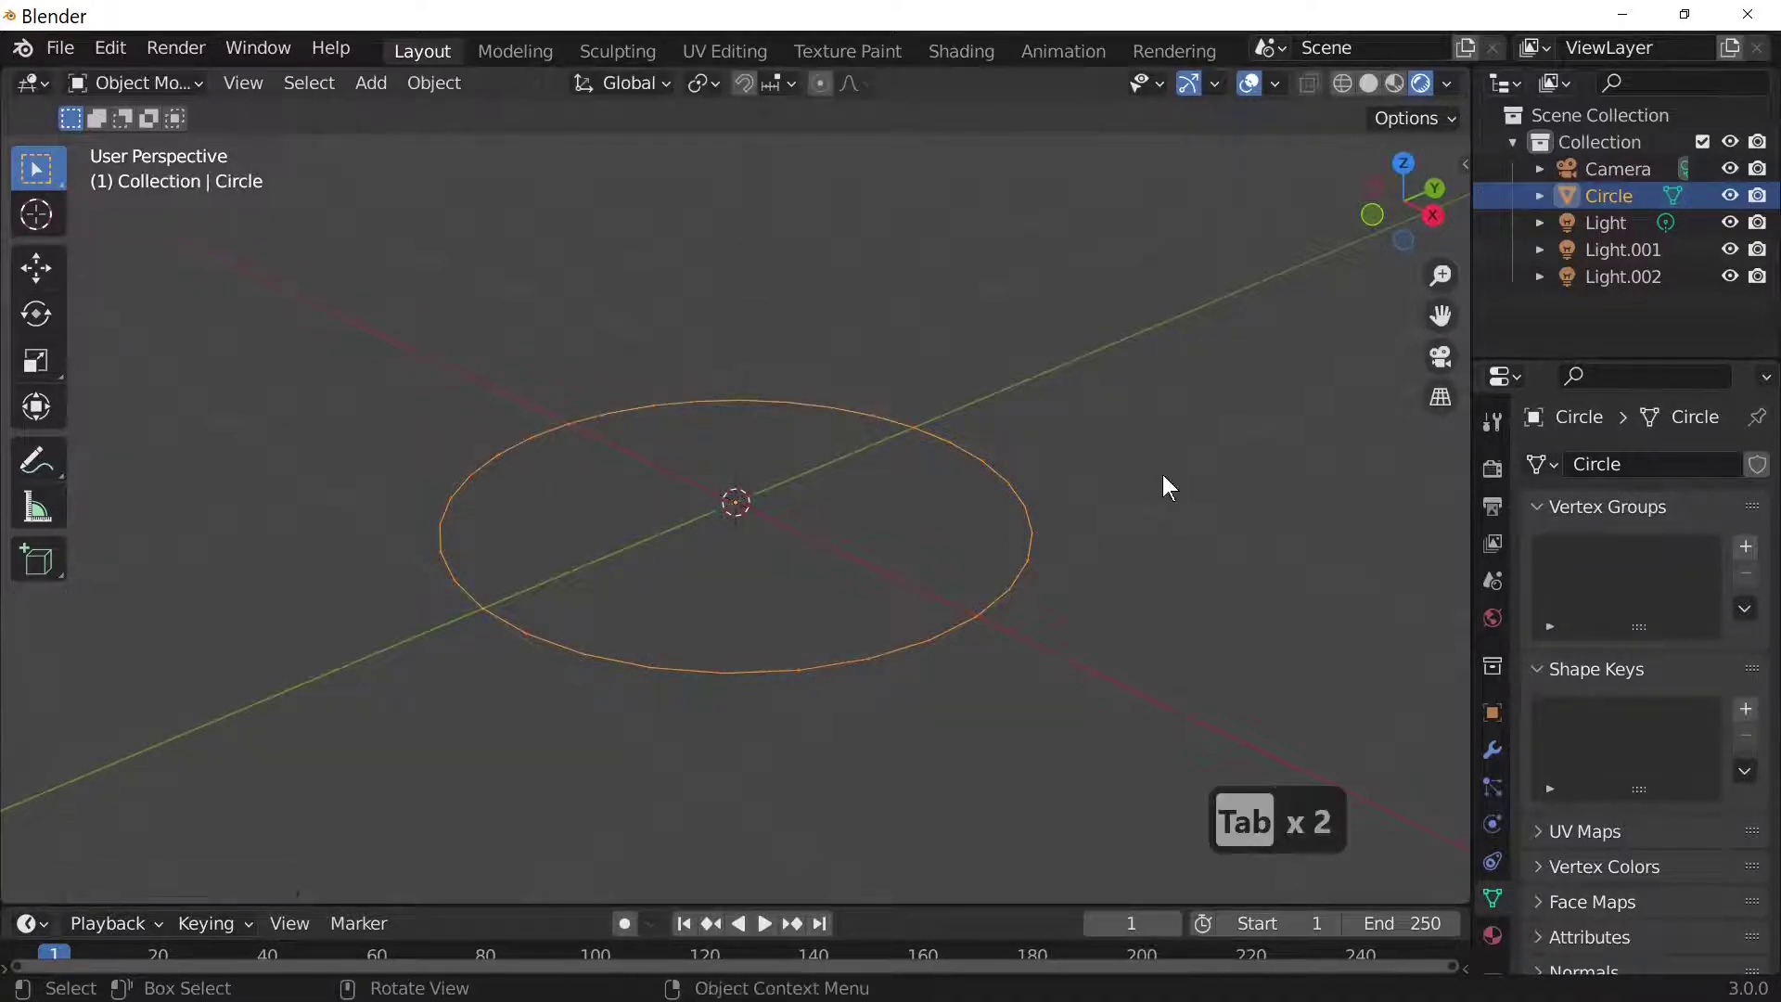
pyautogui.press('Tab')
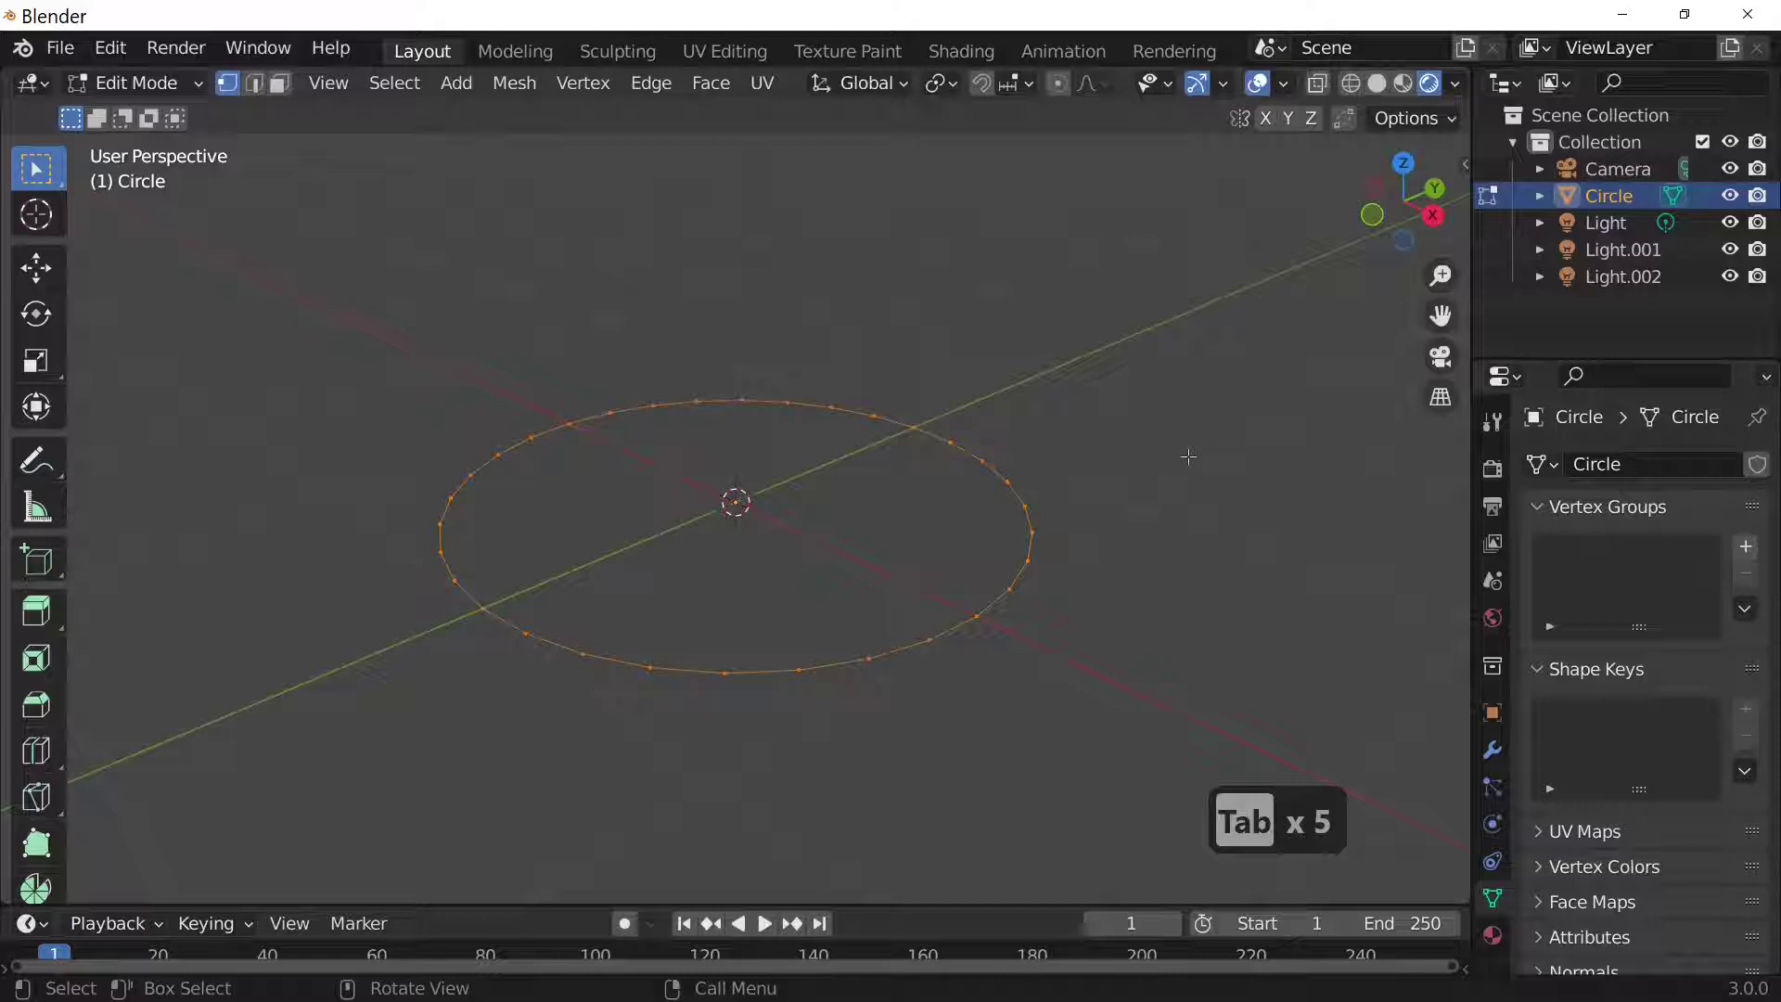
pyautogui.press('e')
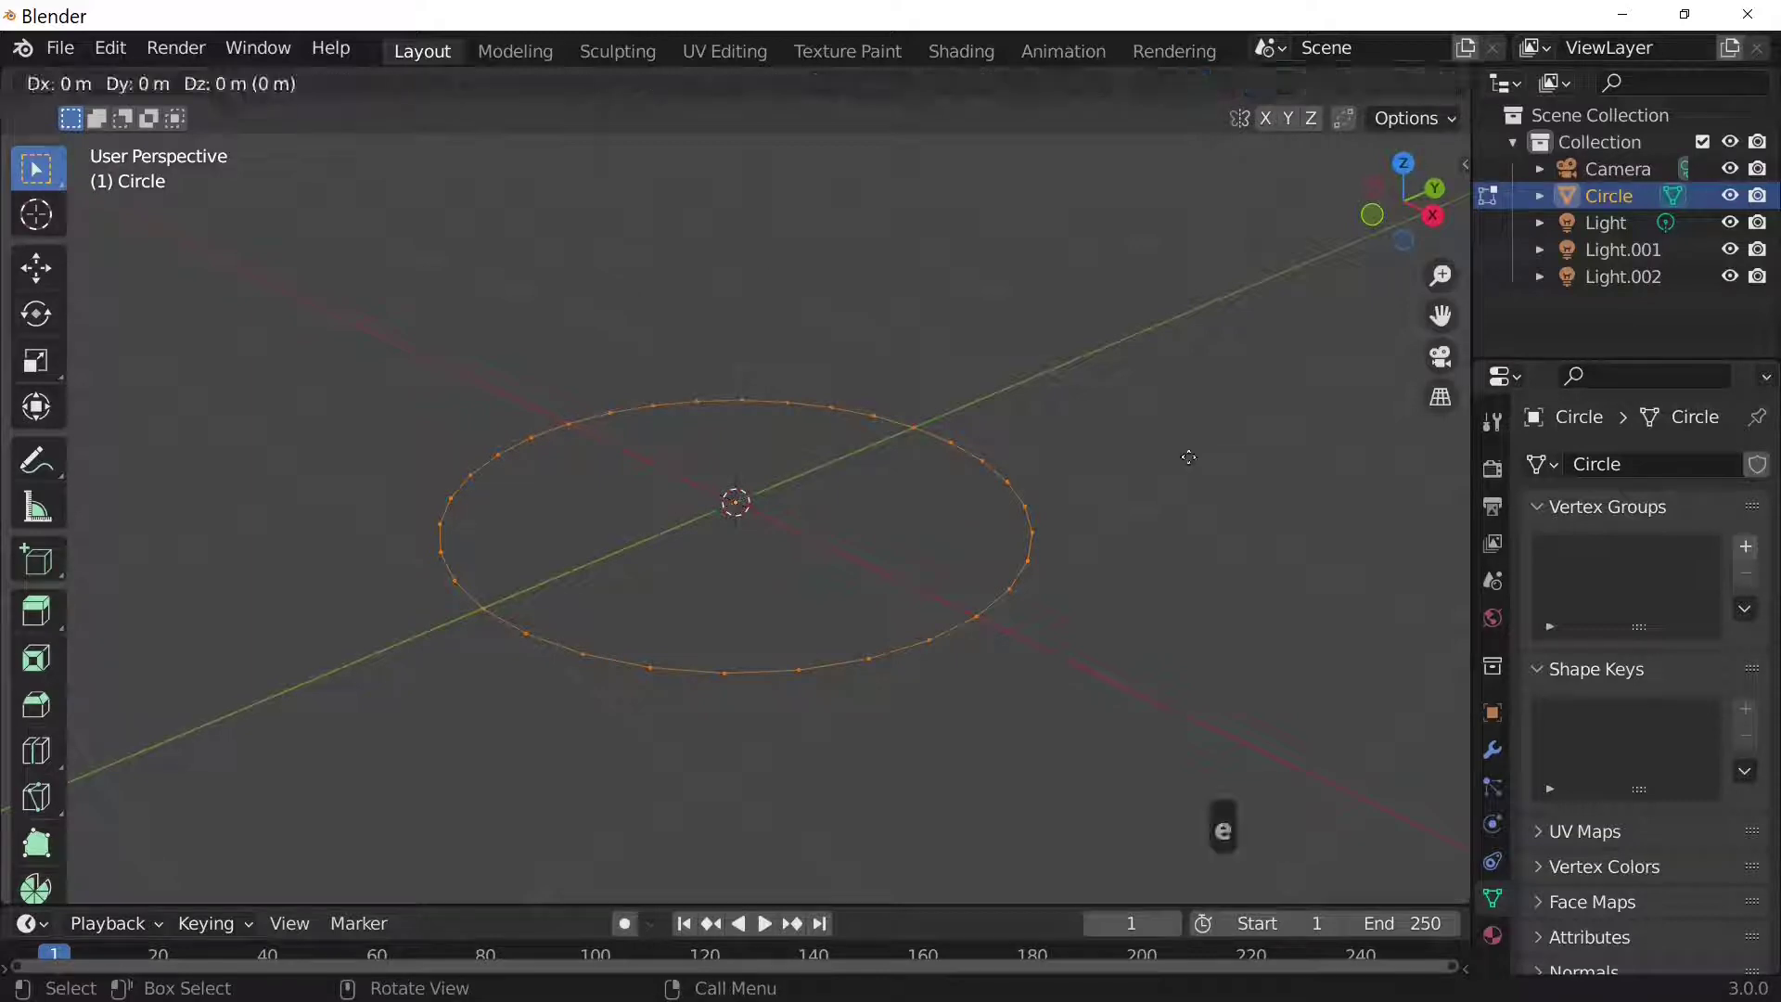
pyautogui.press('s')
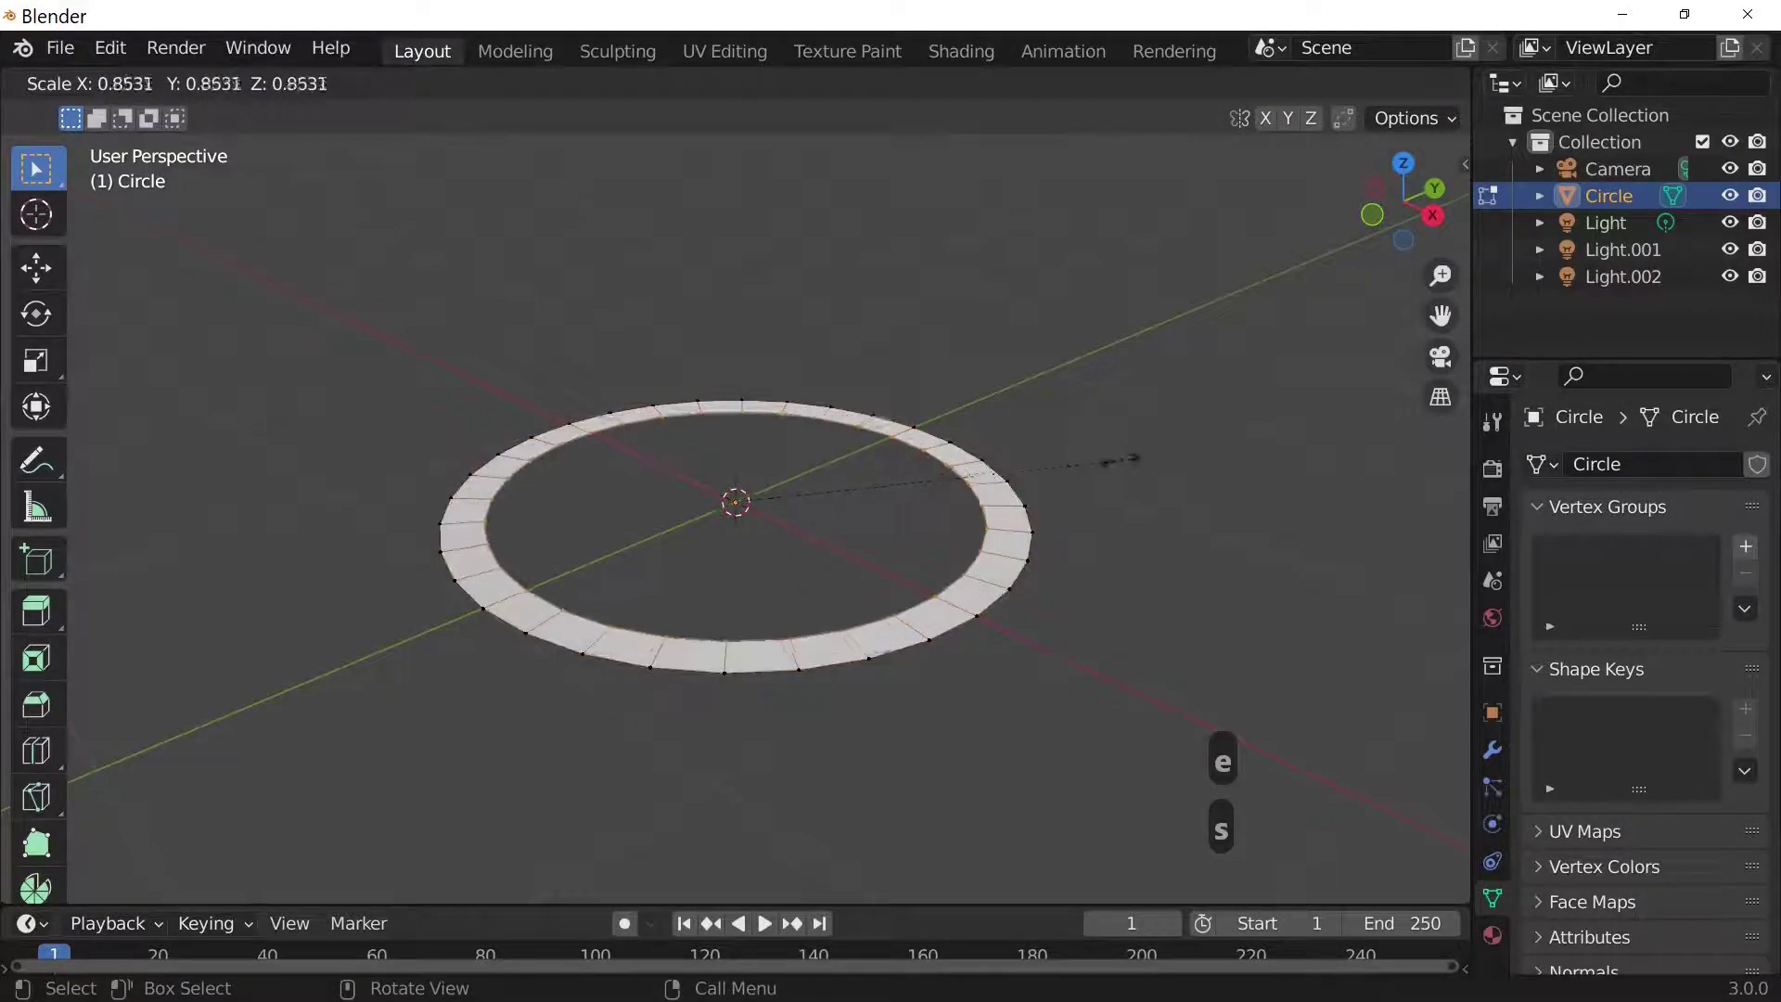
pyautogui.click(1075, 461)
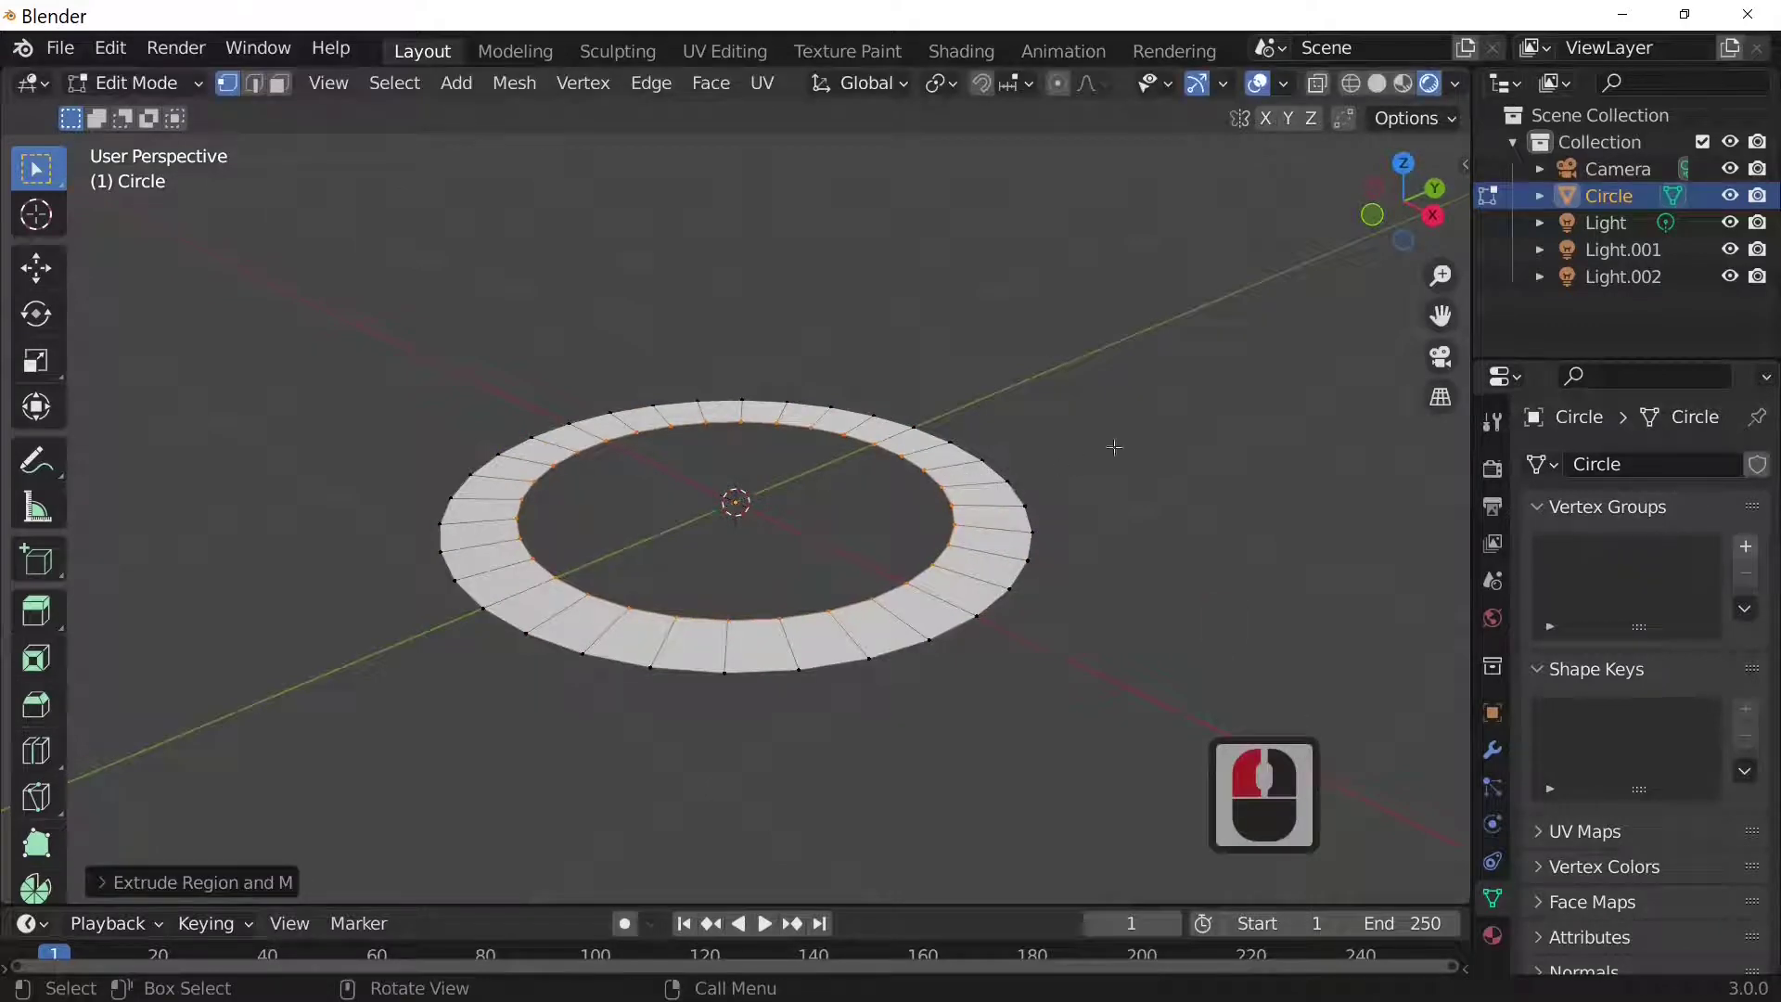
pyautogui.press('g')
pyautogui.press('z')
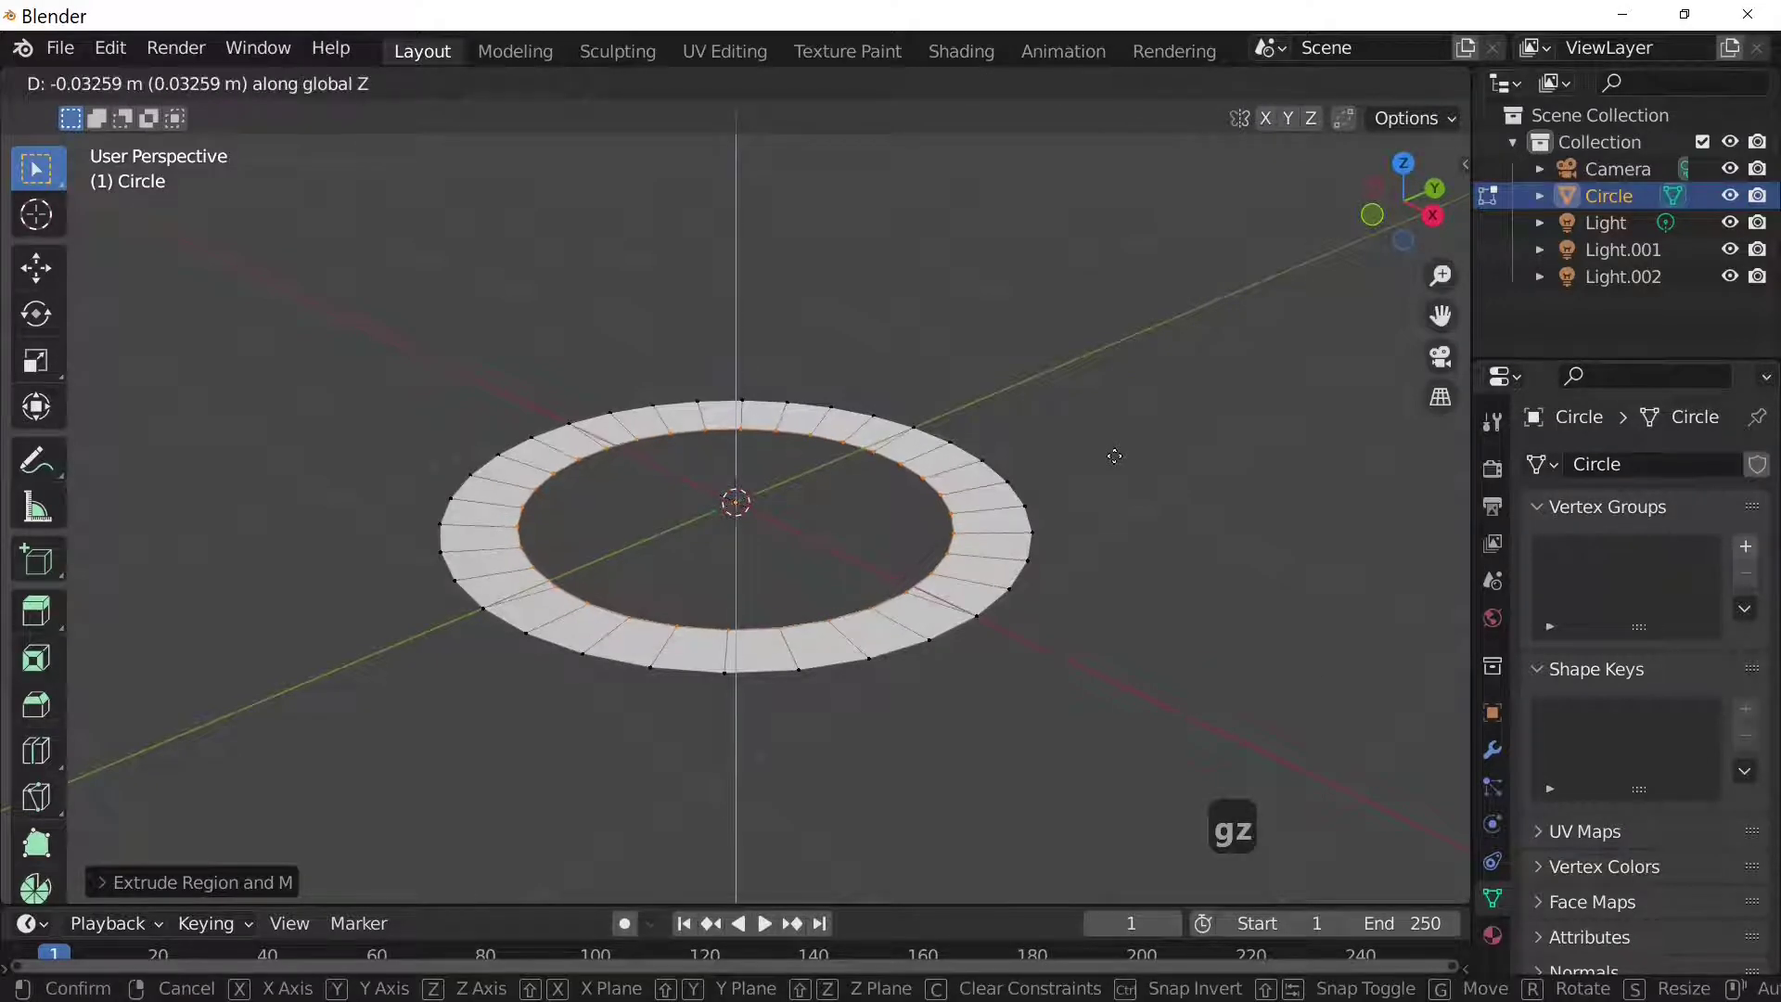
pyautogui.click(1115, 455)
# Extrude the inner loop inward at a scale of about 0.63 and lower the new loop slightly along Z
pyautogui.press('e')
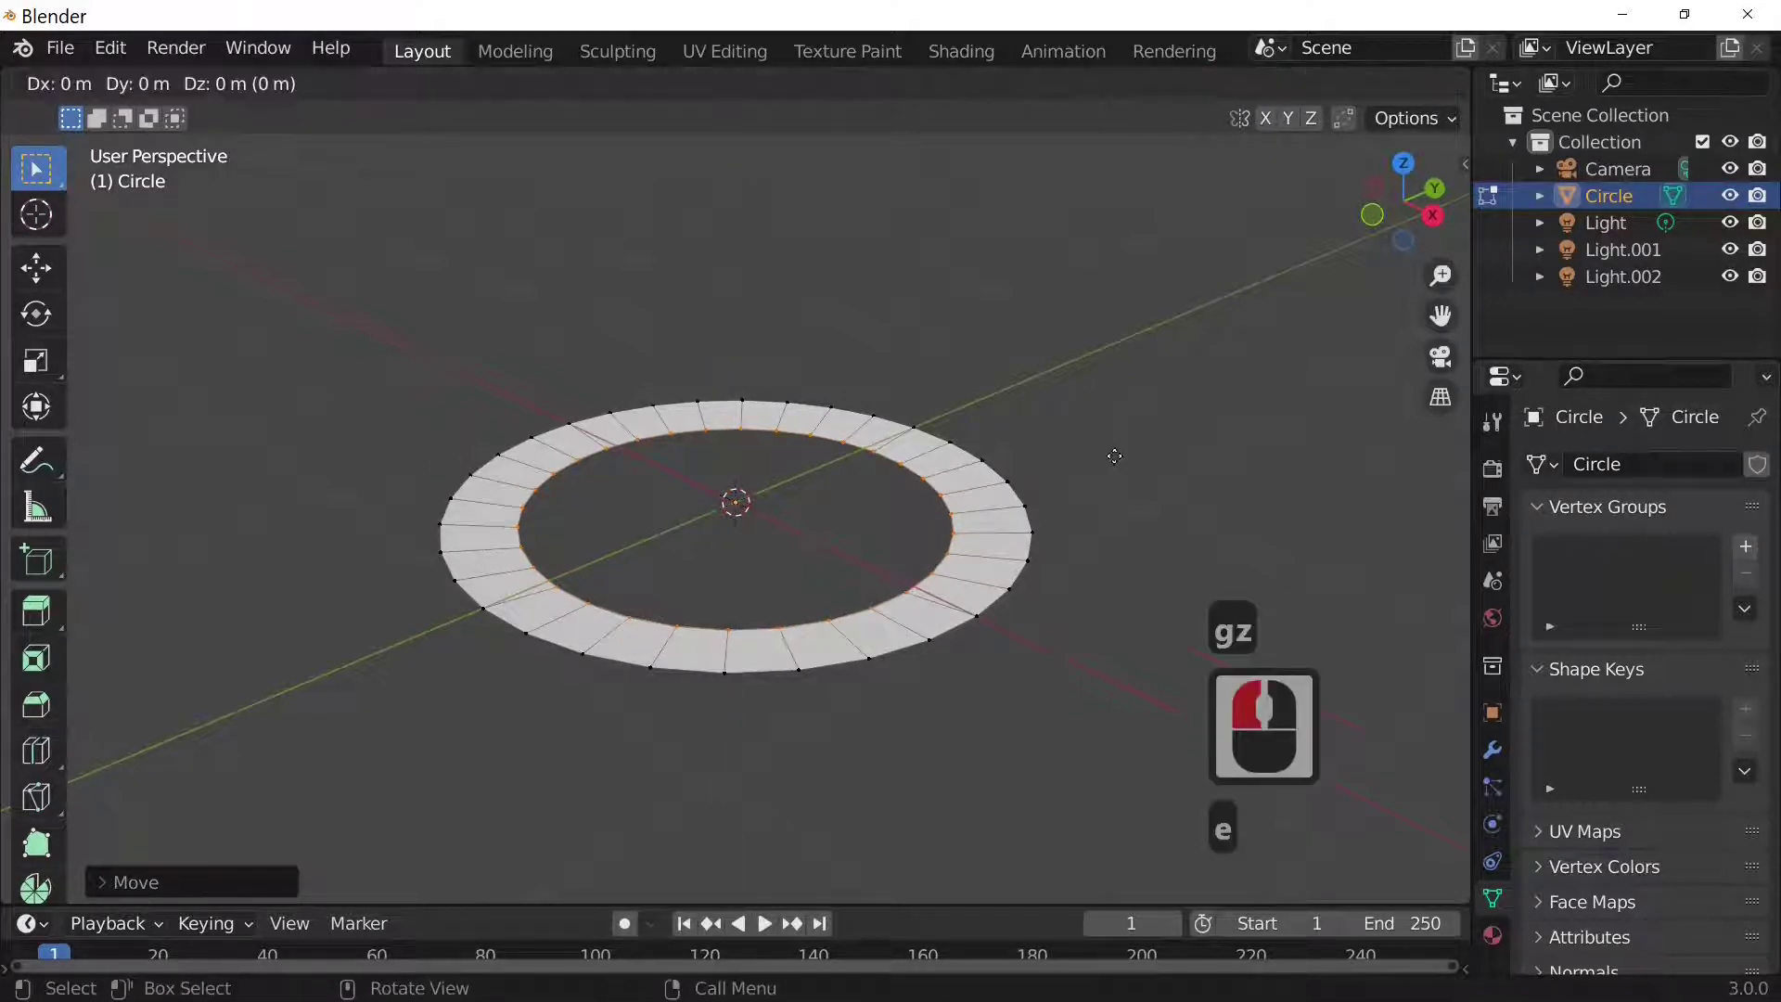
pyautogui.press('s')
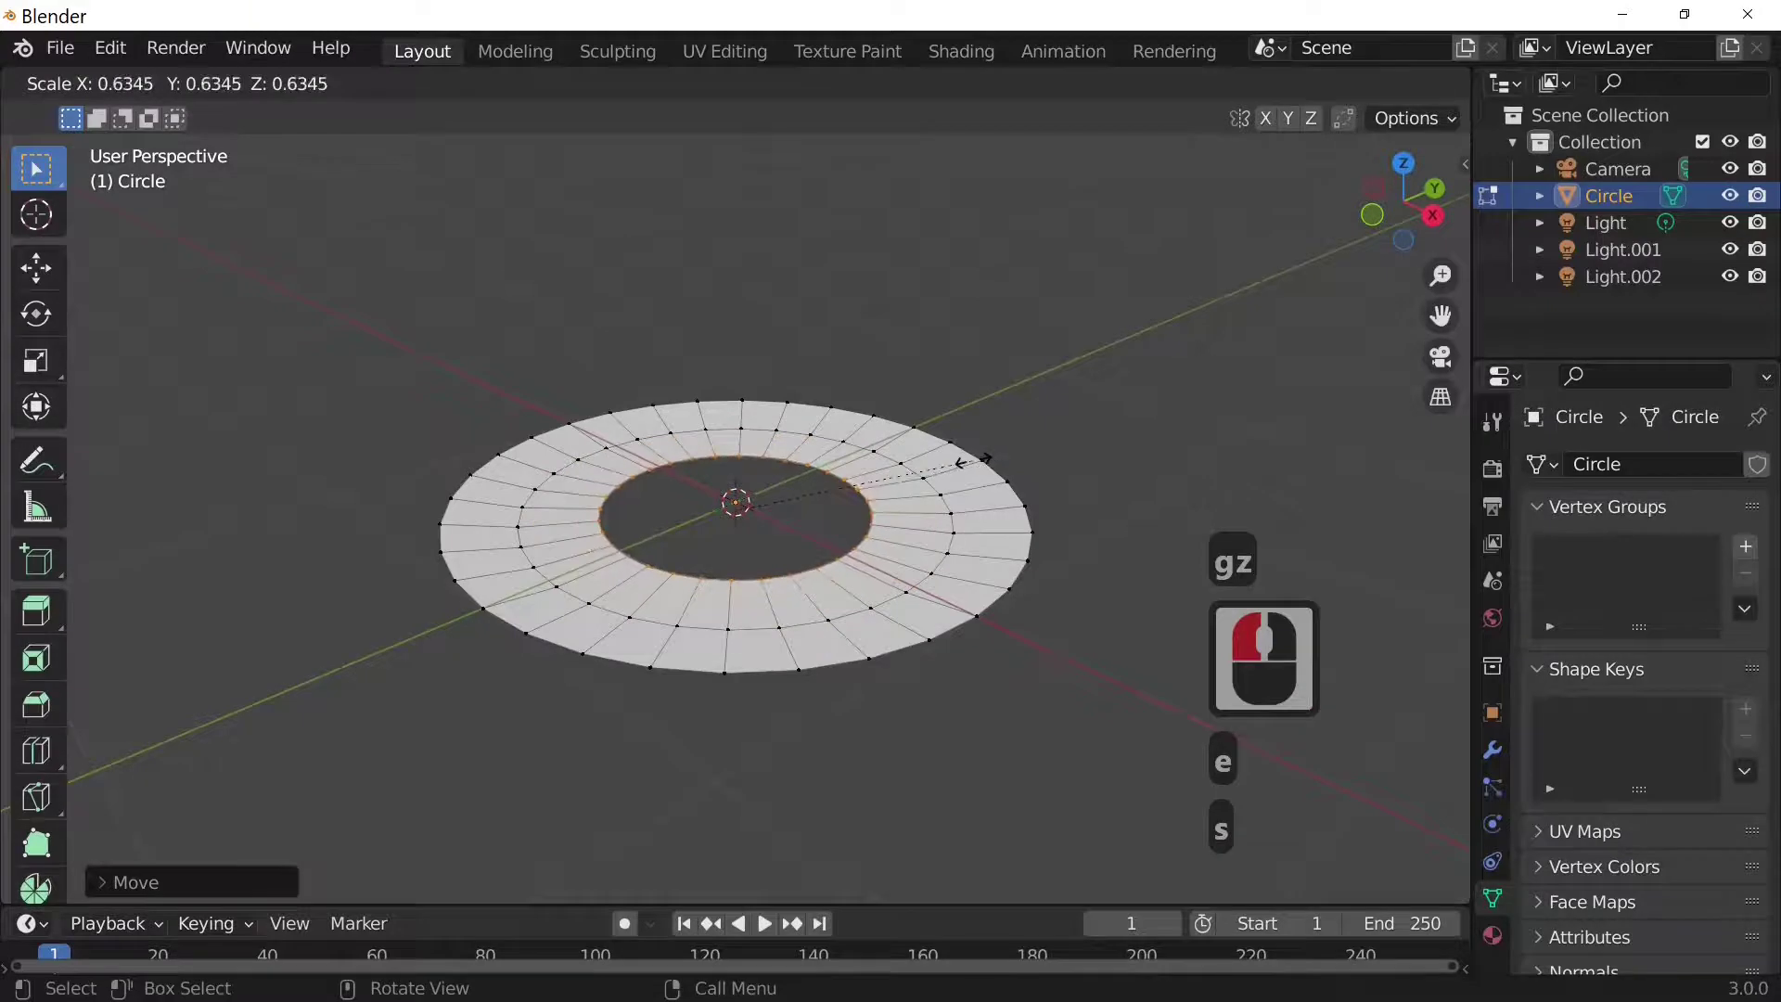
pyautogui.click(973, 461)
pyautogui.press('g')
pyautogui.press('z')
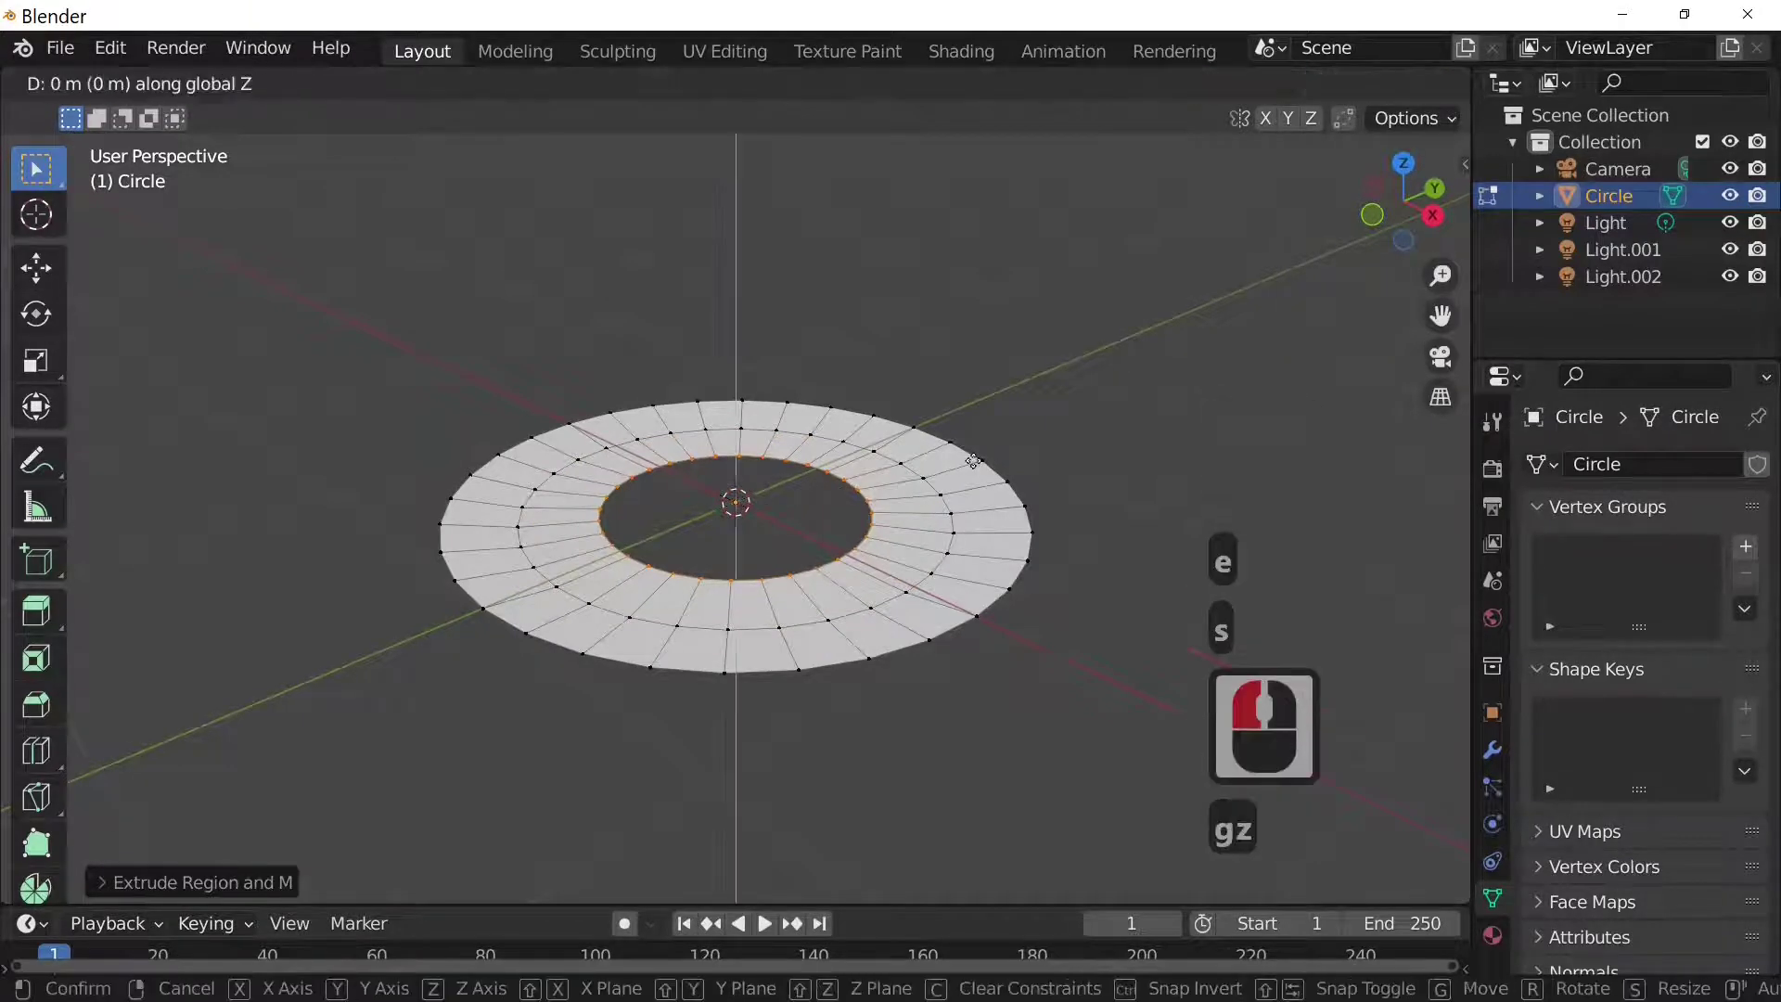
pyautogui.click(965, 484)
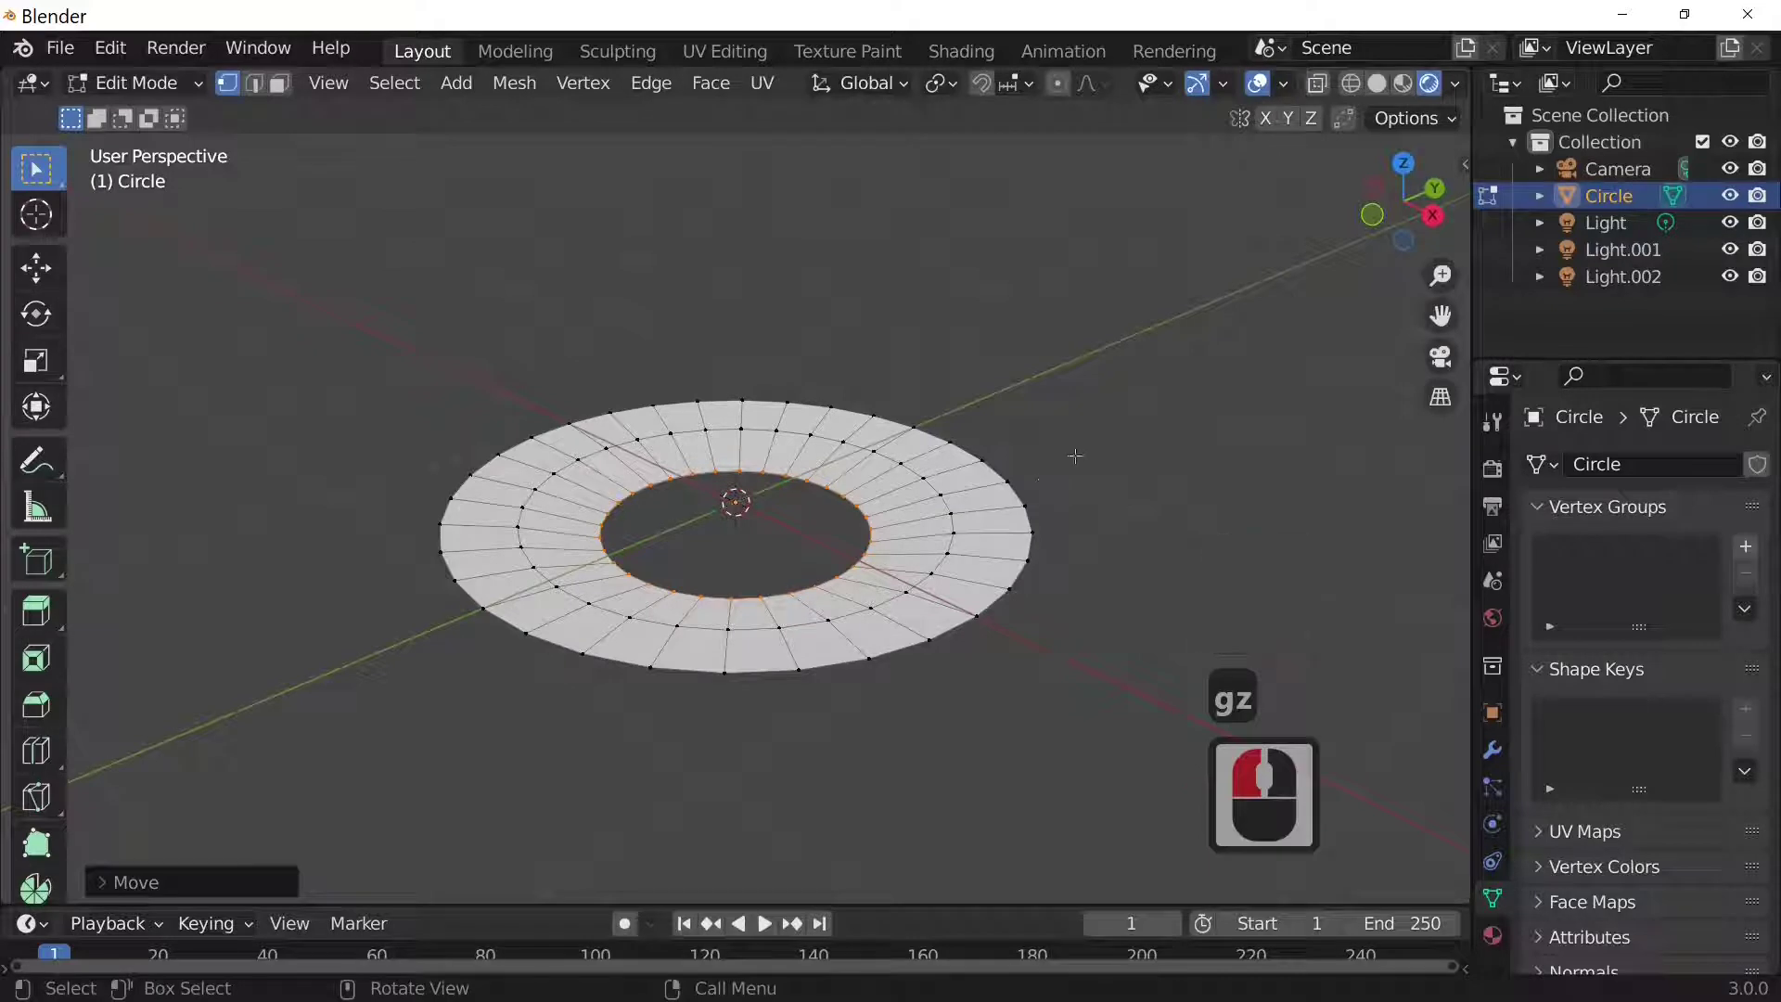
# Extrude the inner loop inward into a very narrow ring and lower it about 0.01 m along Z
pyautogui.press('e')
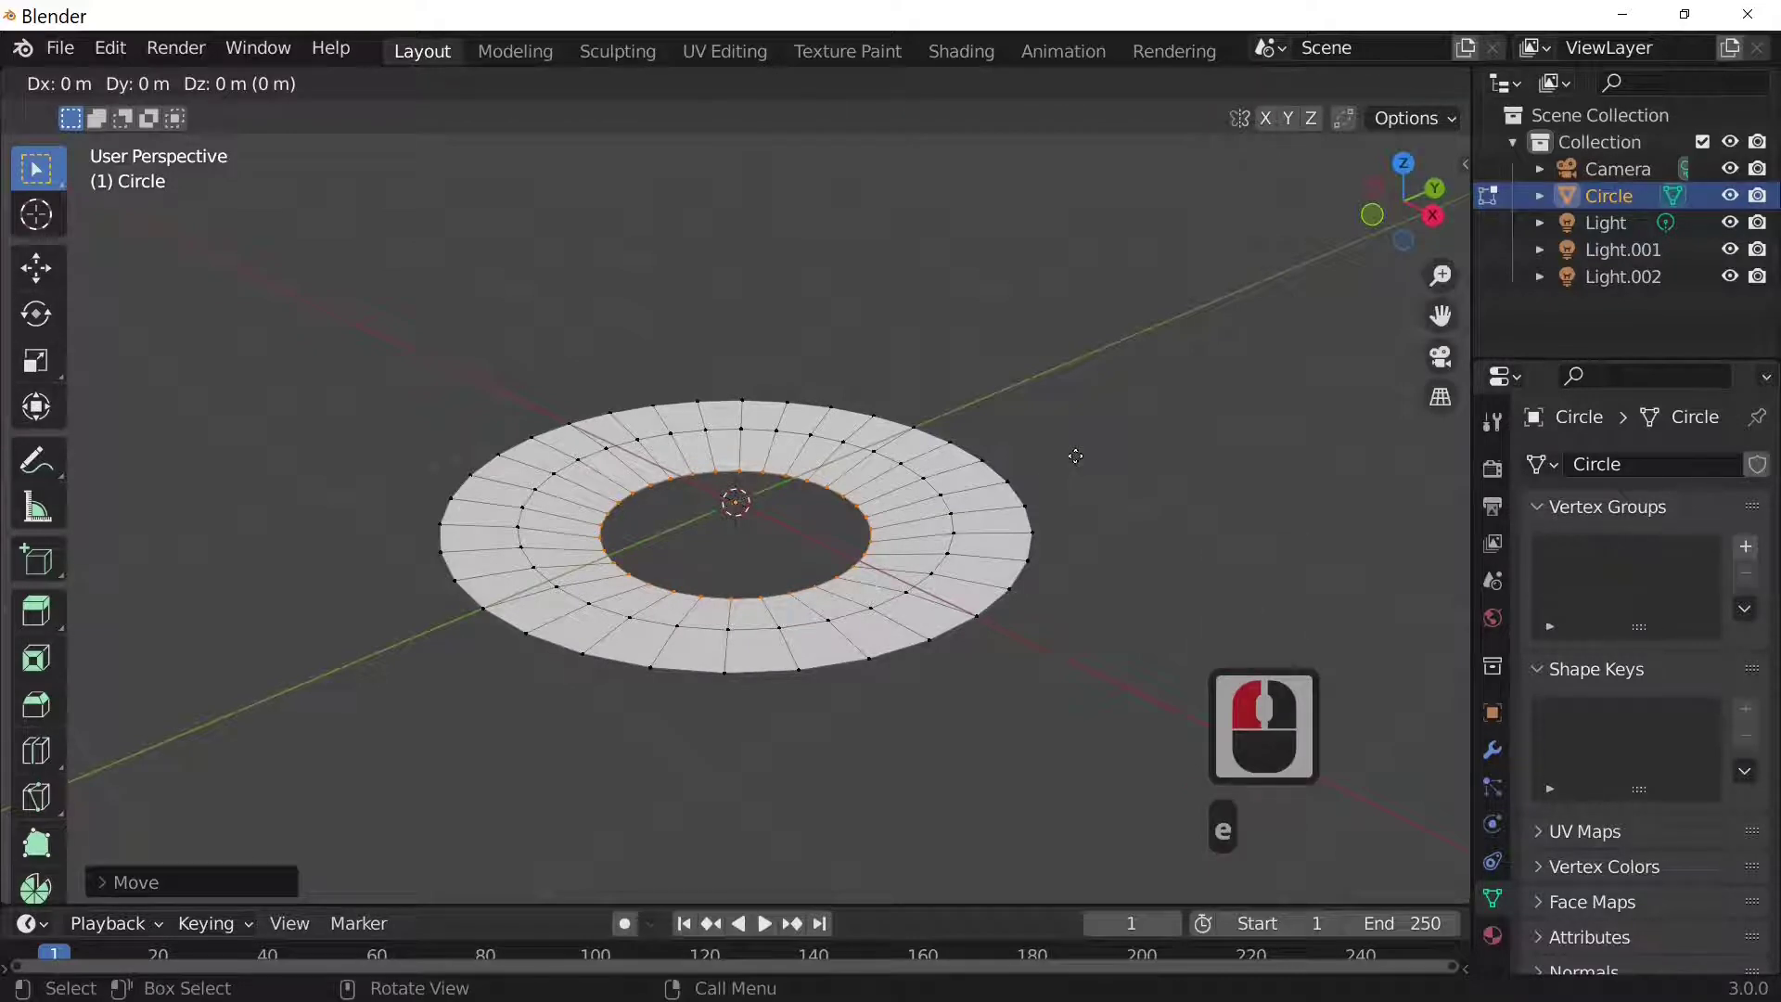
pyautogui.press('s')
pyautogui.click(1053, 460)
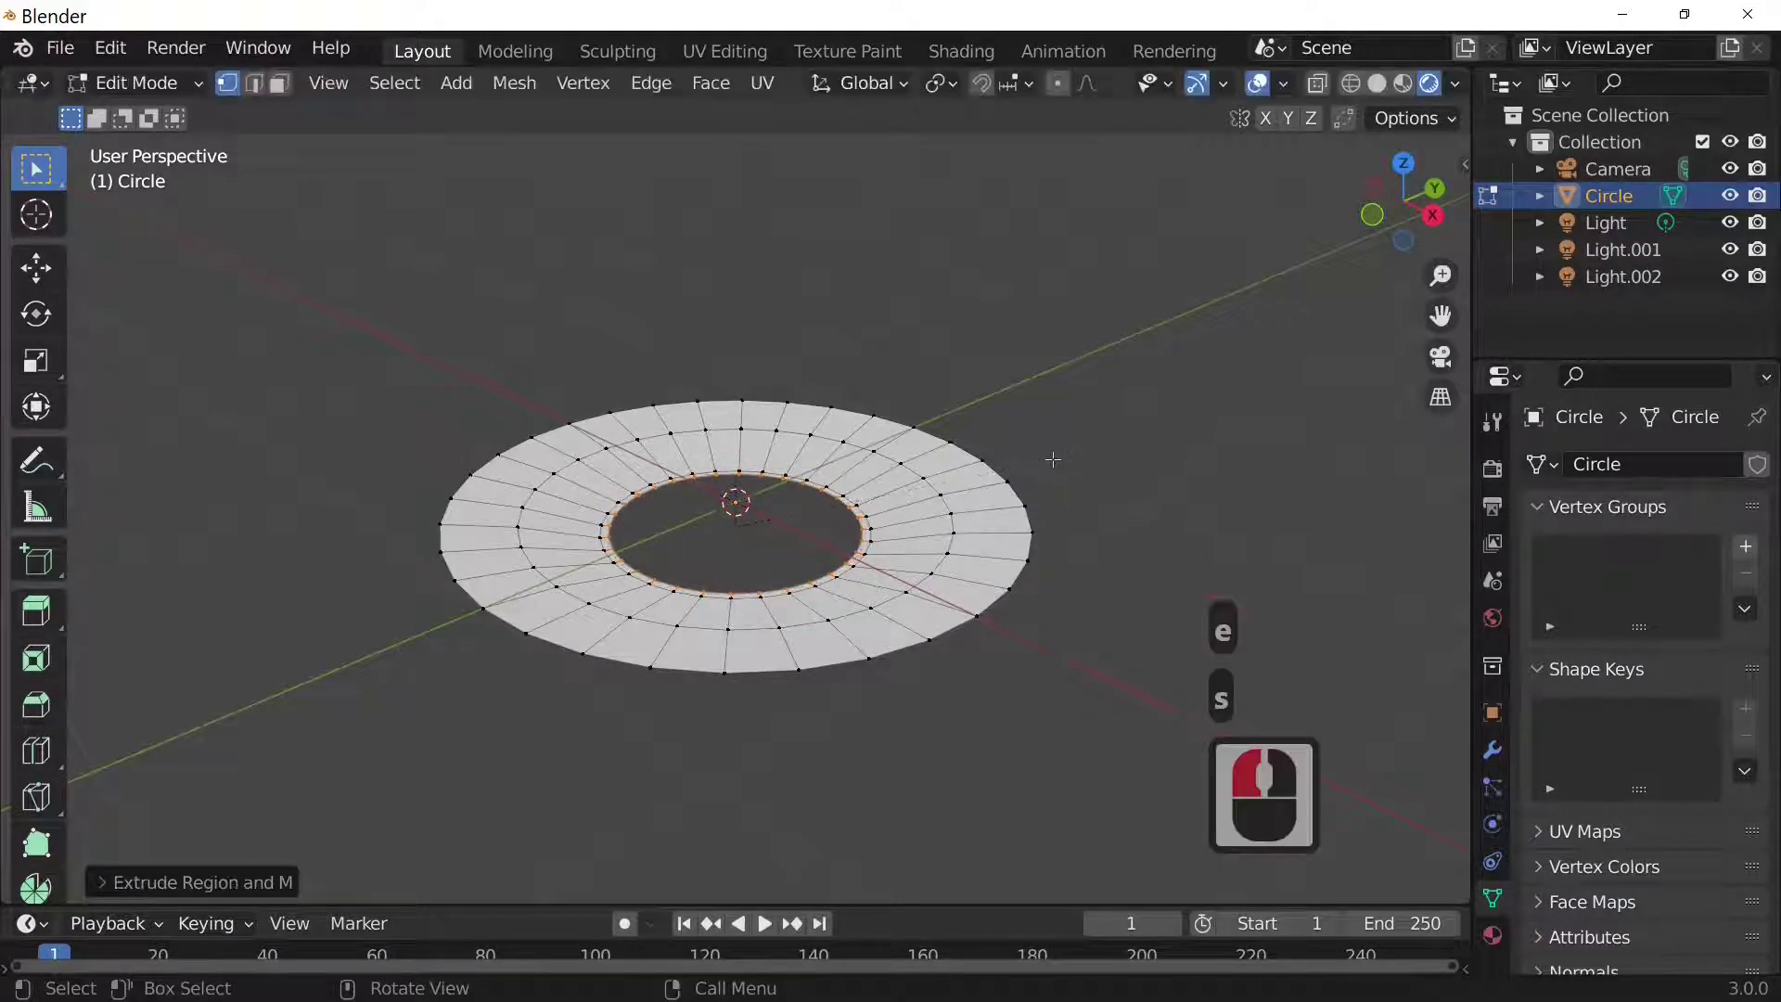
pyautogui.press('g')
pyautogui.press('z')
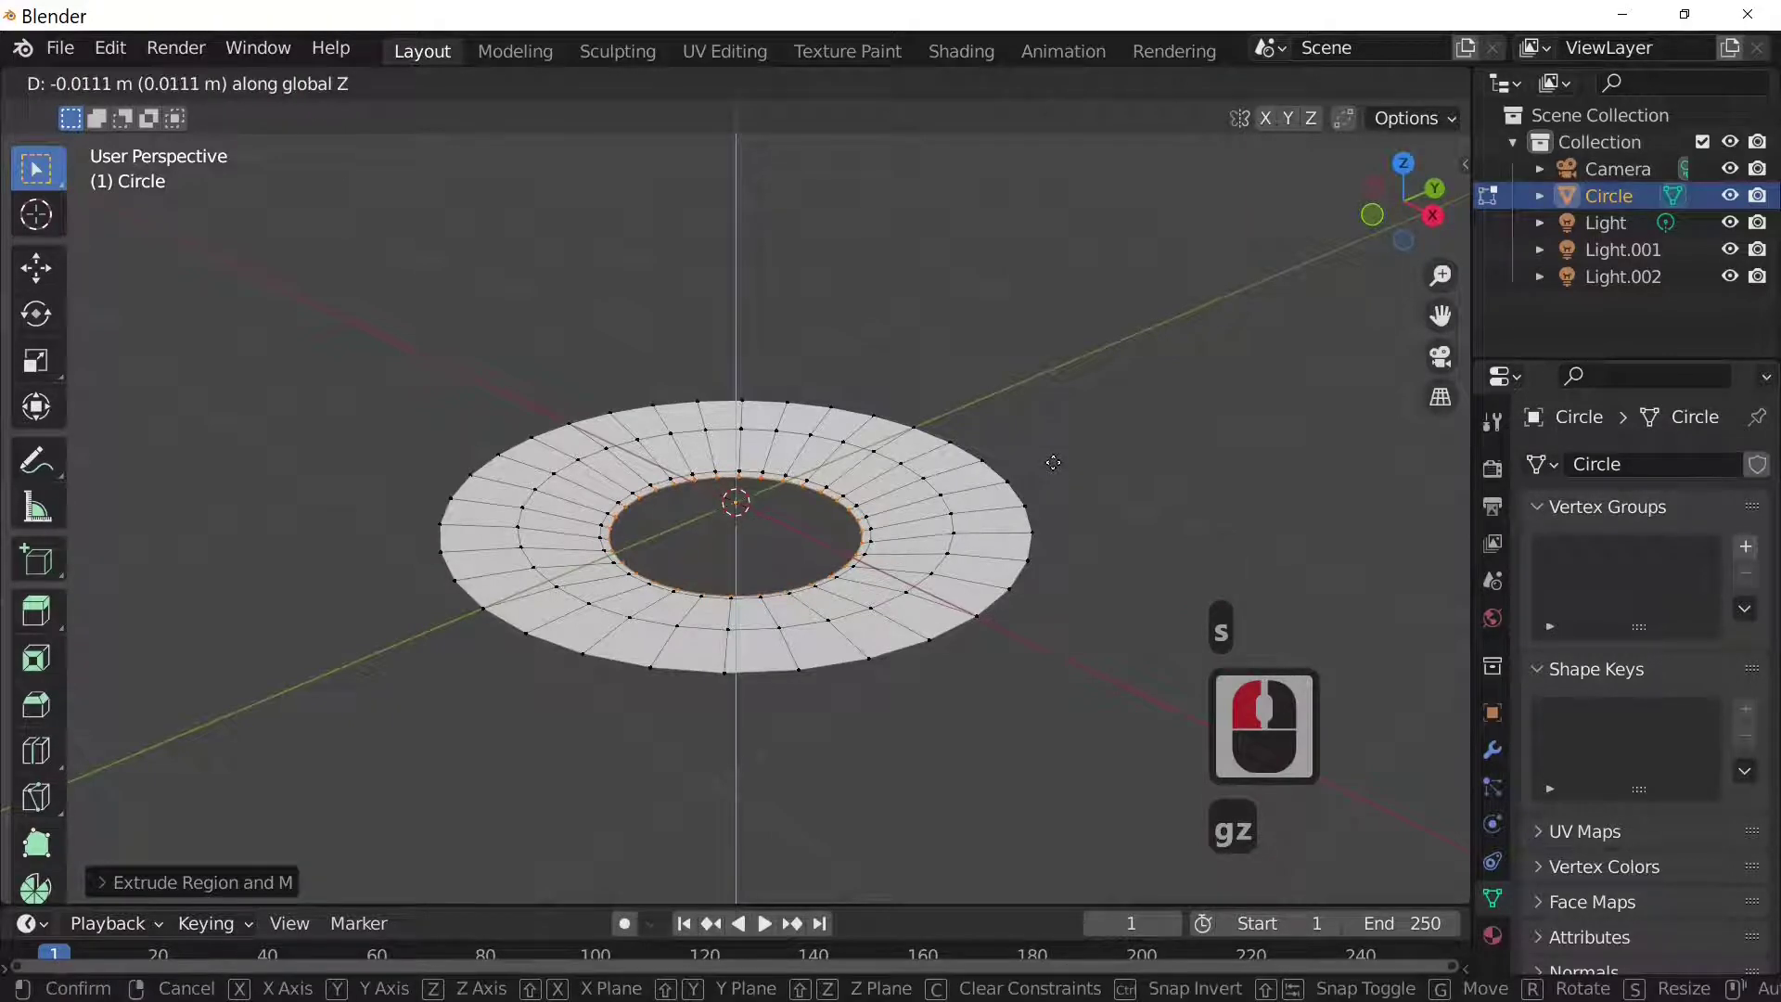
pyautogui.click(1053, 462)
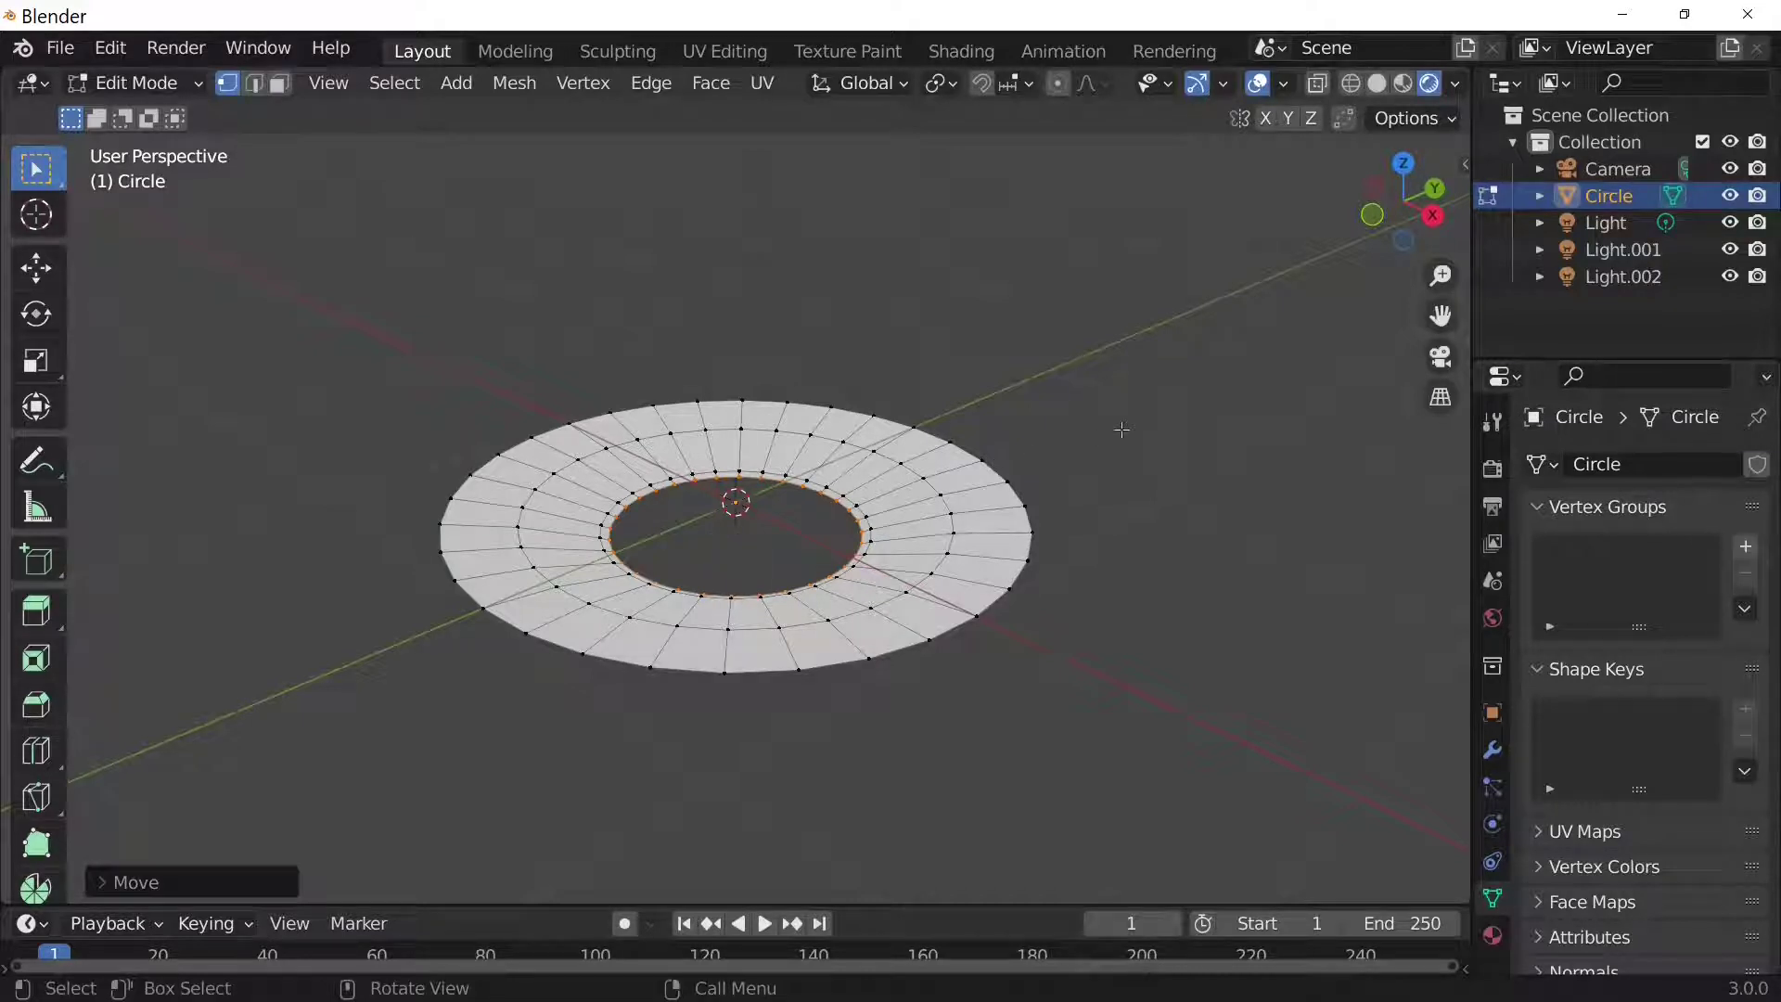
# Extrude the inner loop inward twice at the same height, fill the remaining centre hole with a face, and return to Object Mode
pyautogui.press('e')
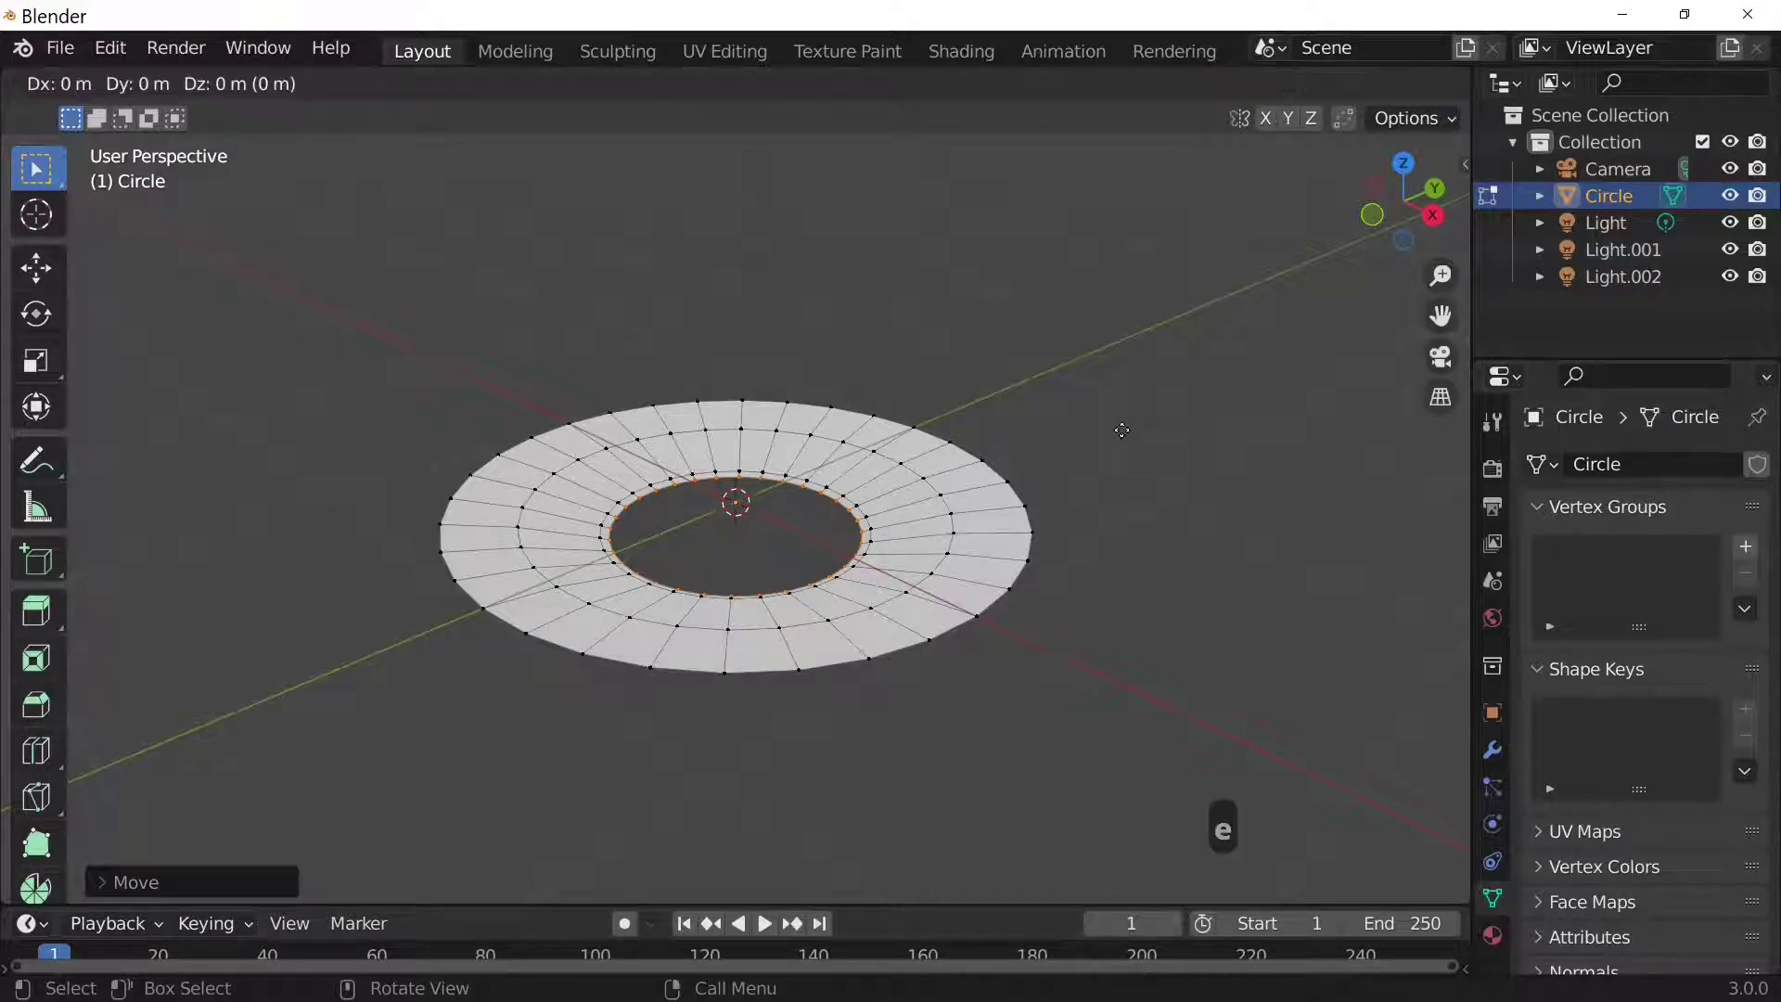
pyautogui.press('s')
pyautogui.click(1014, 461)
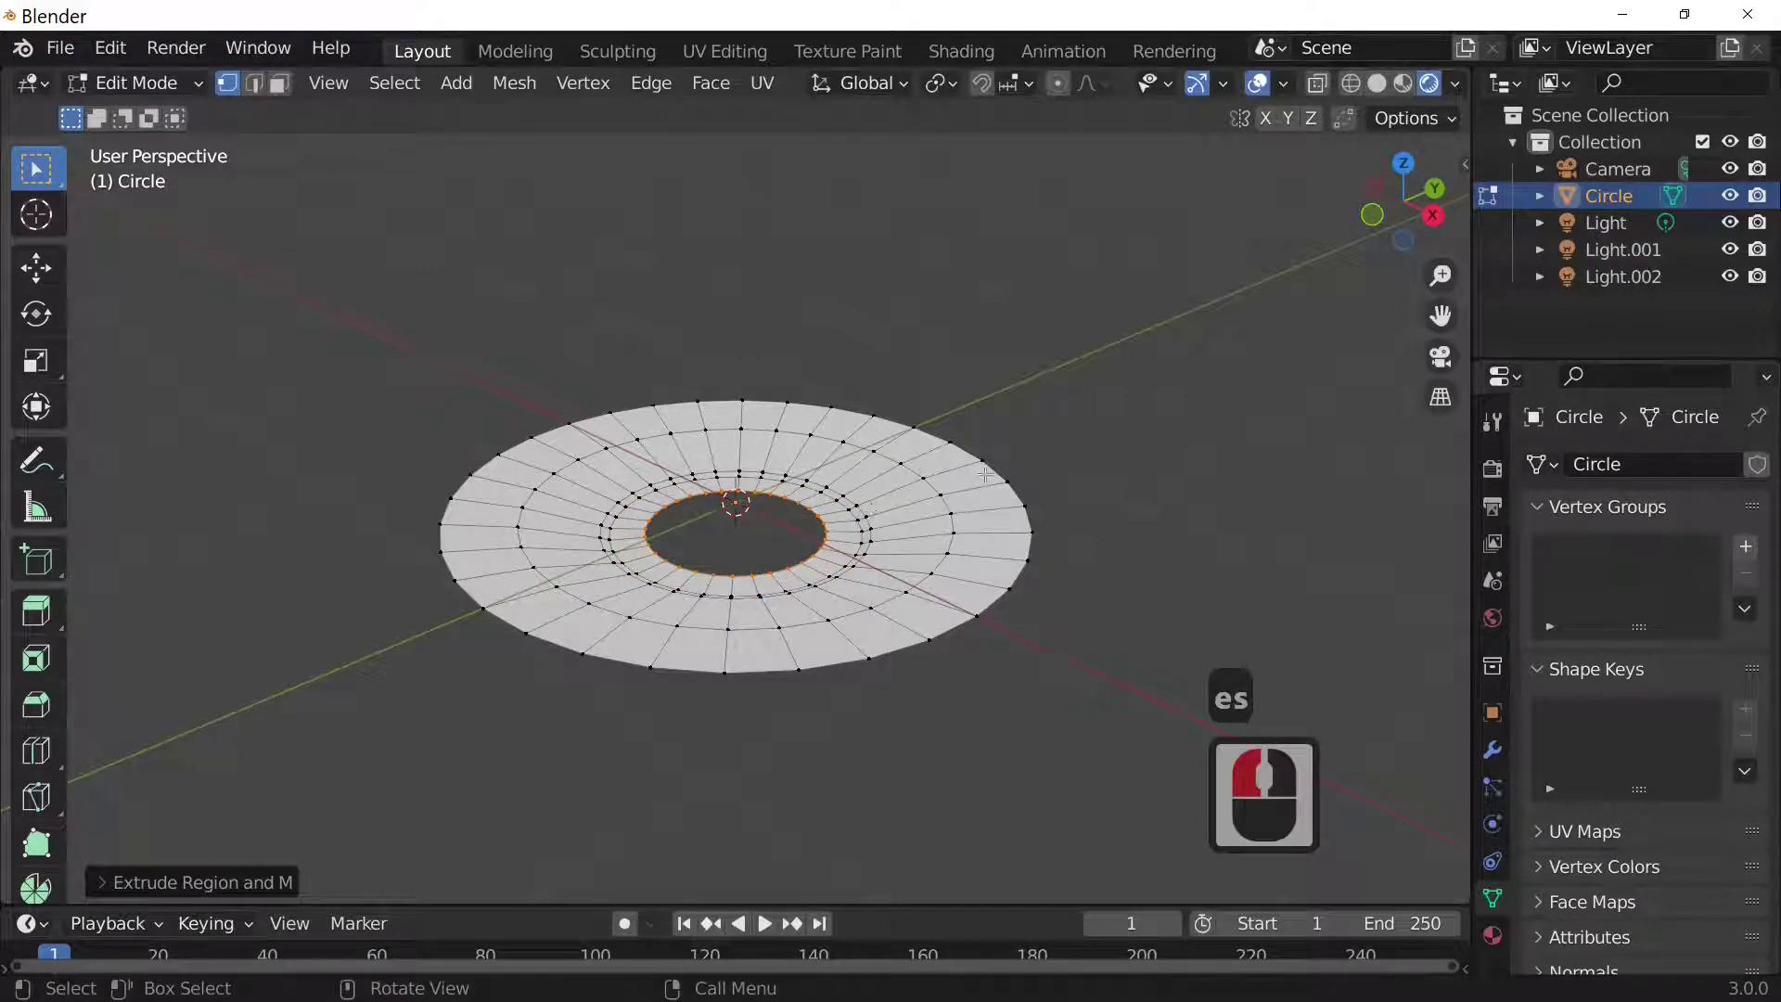
pyautogui.press('e')
pyautogui.press('s')
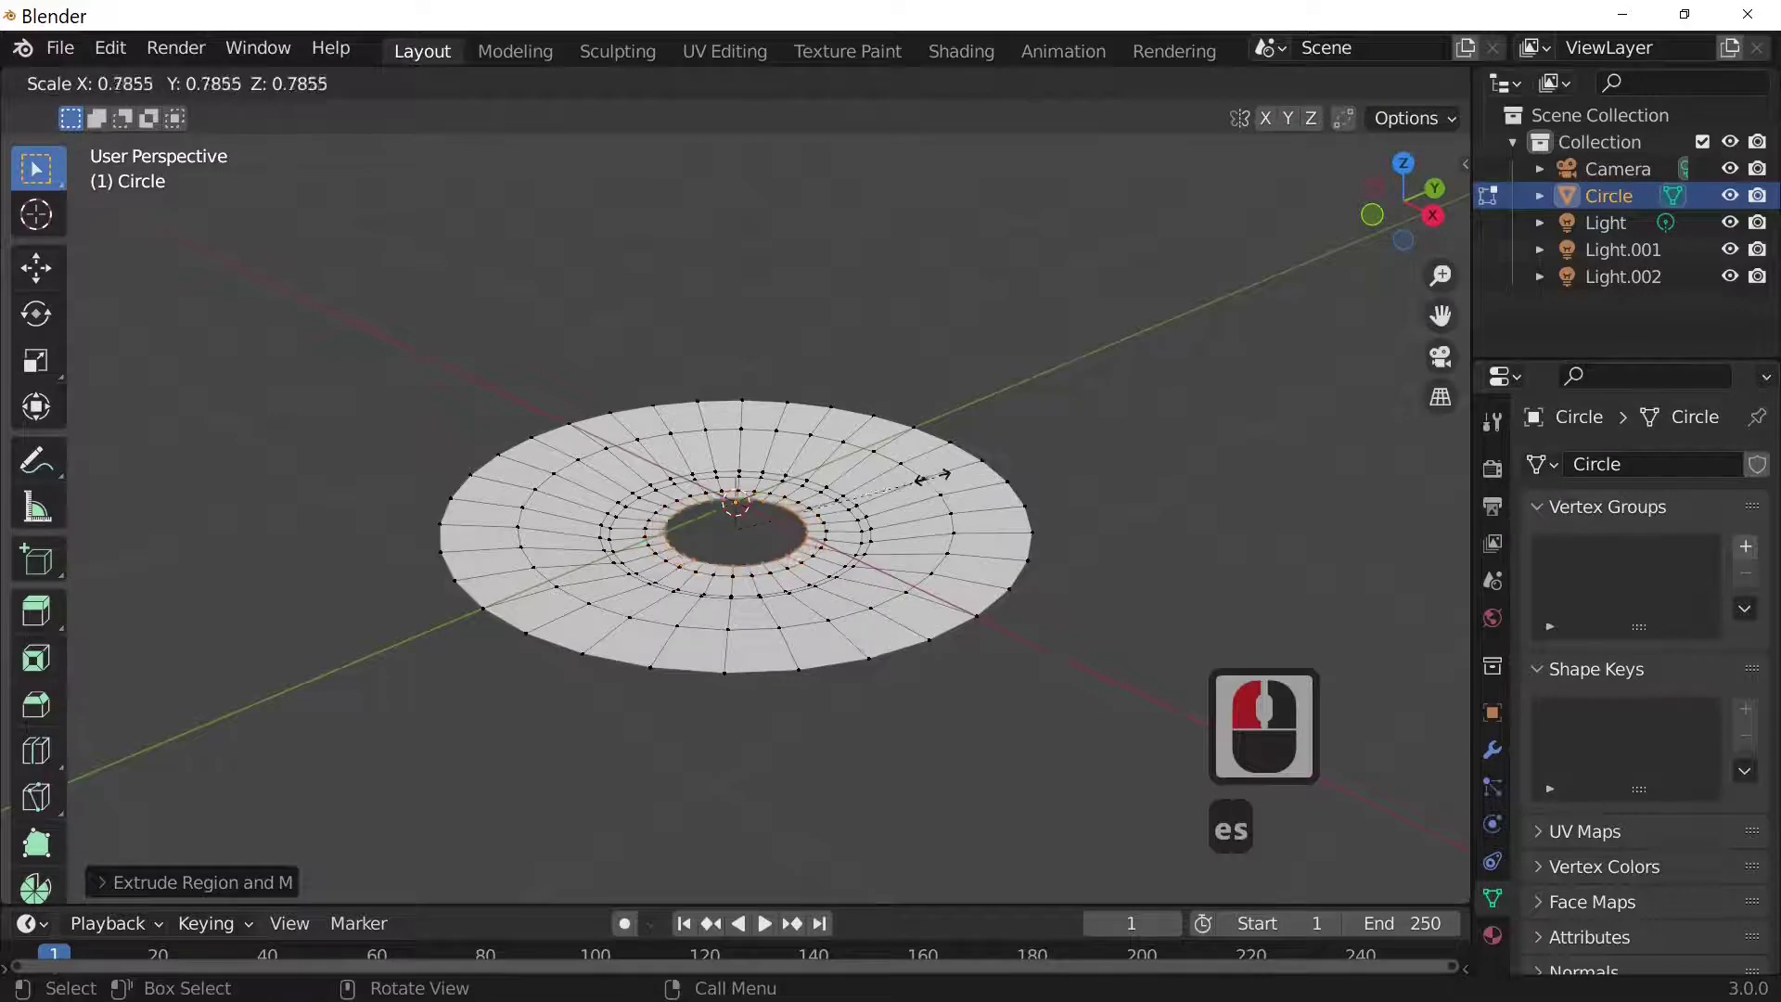
pyautogui.click(902, 482)
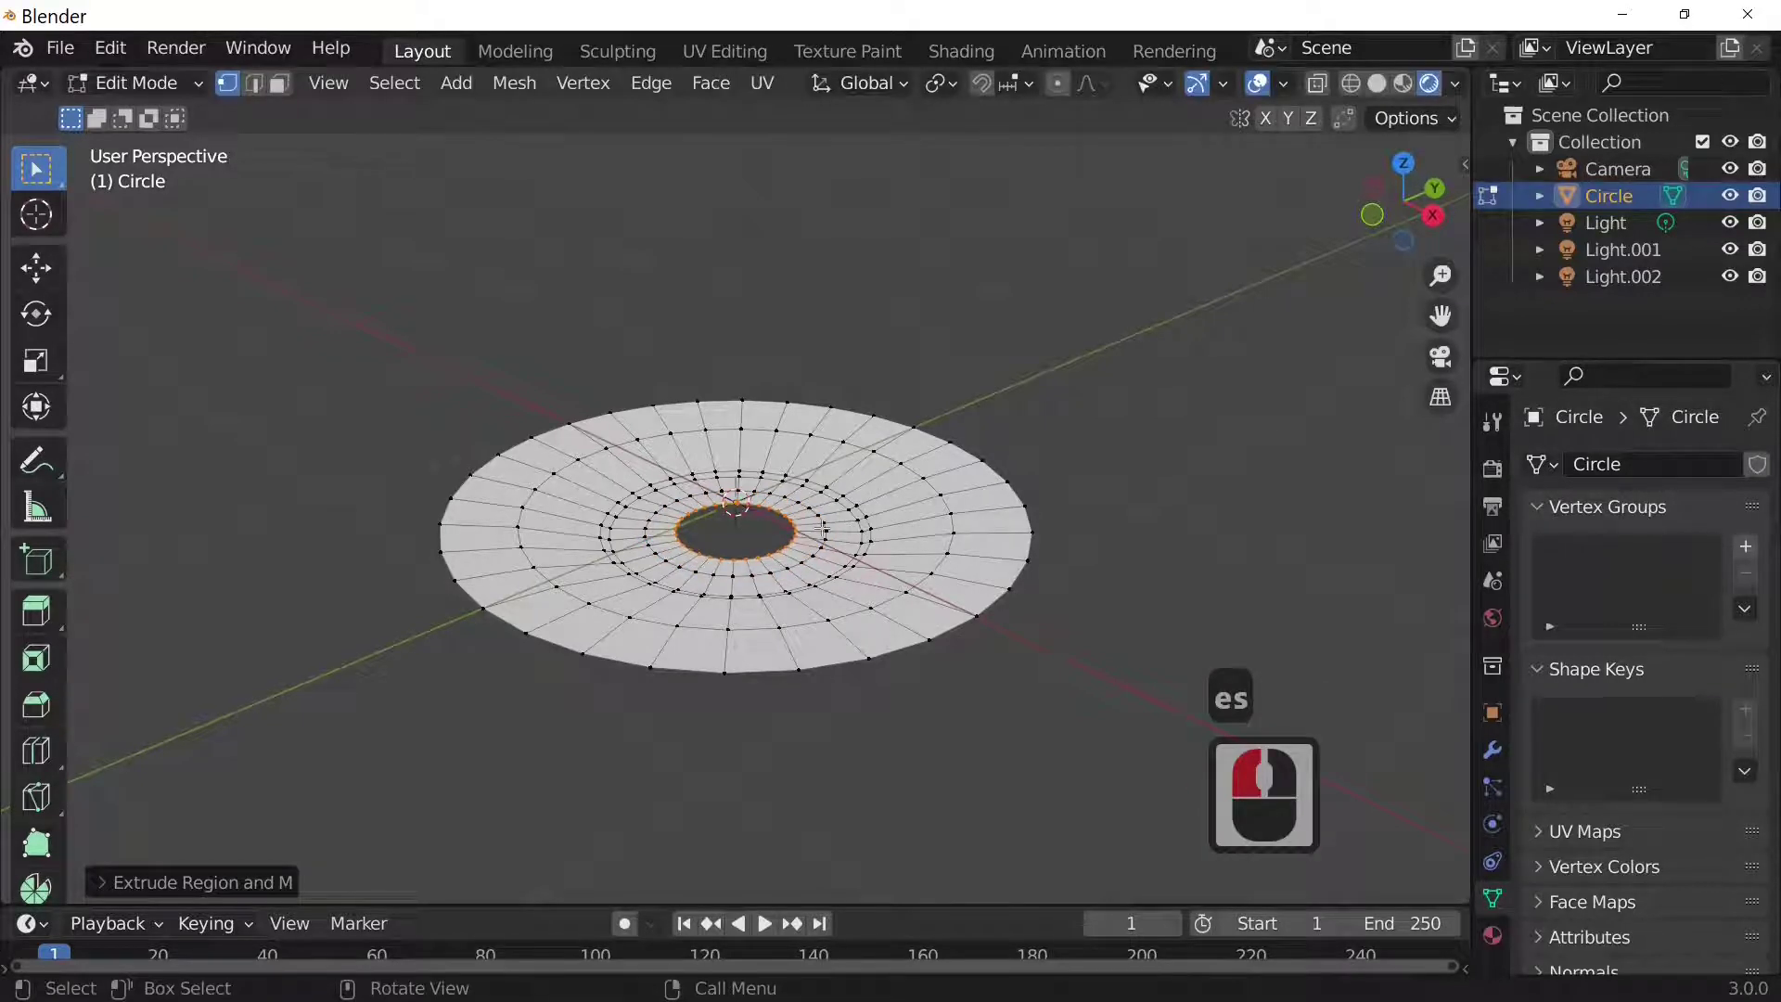
pyautogui.press('f')
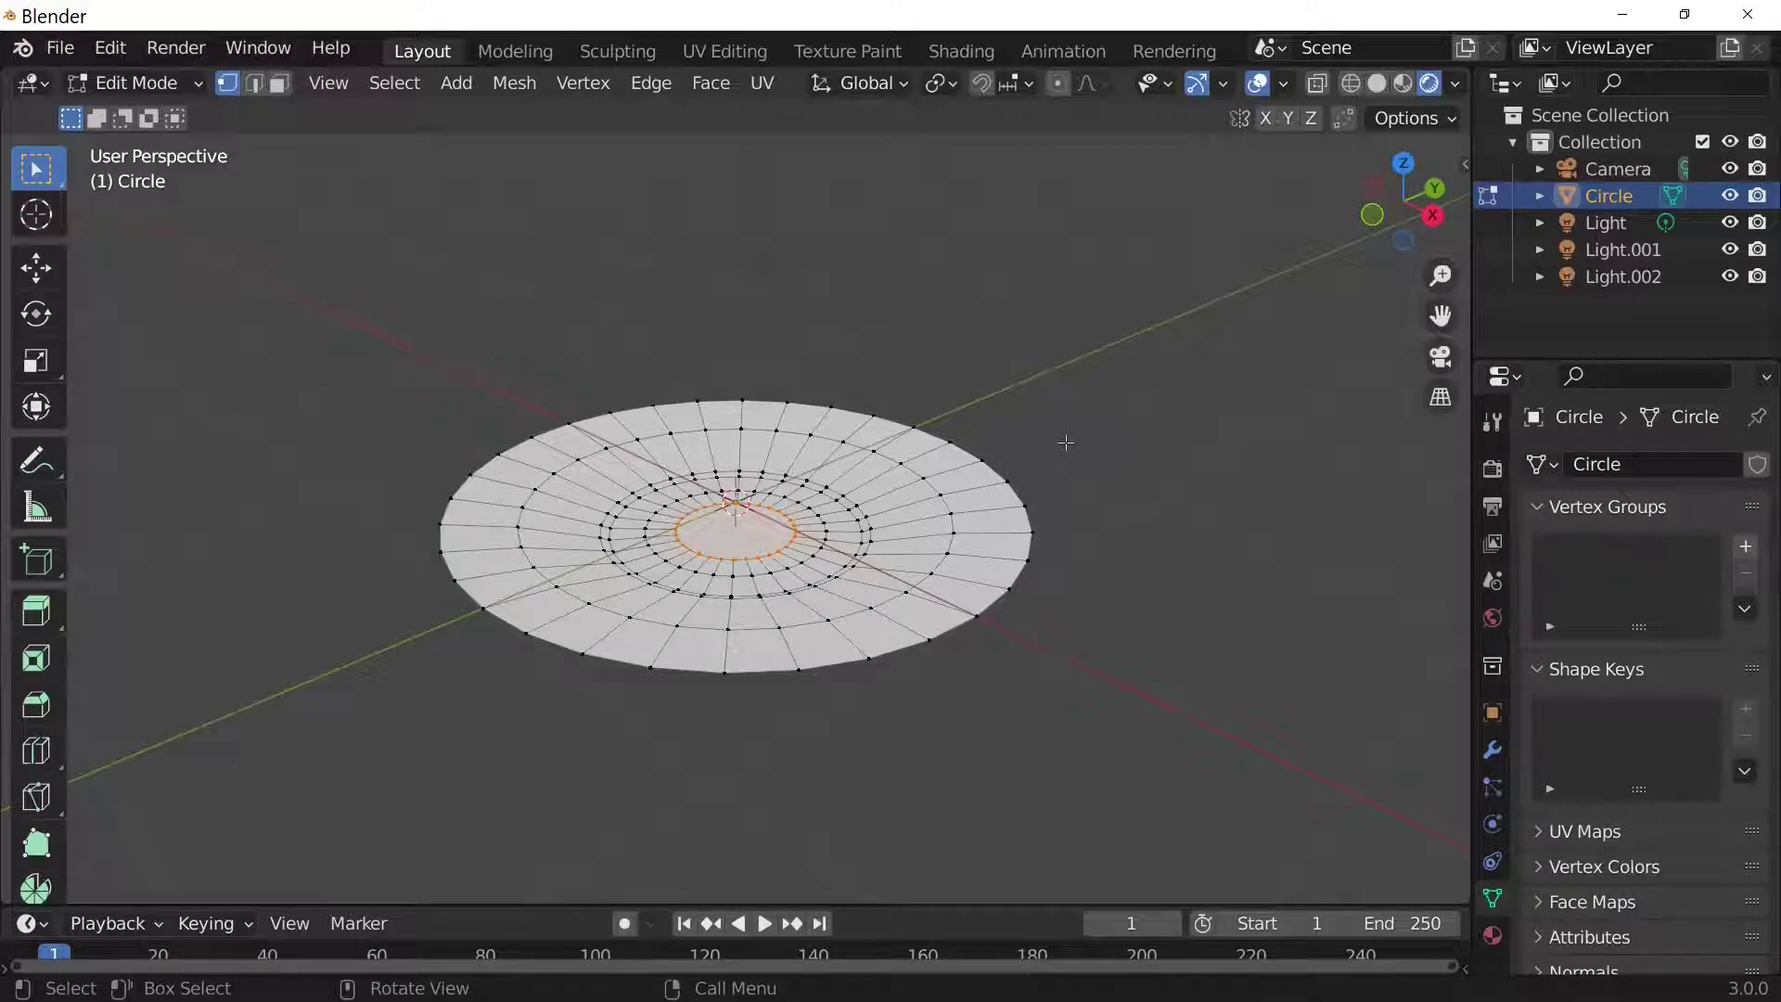
pyautogui.press('Tab')
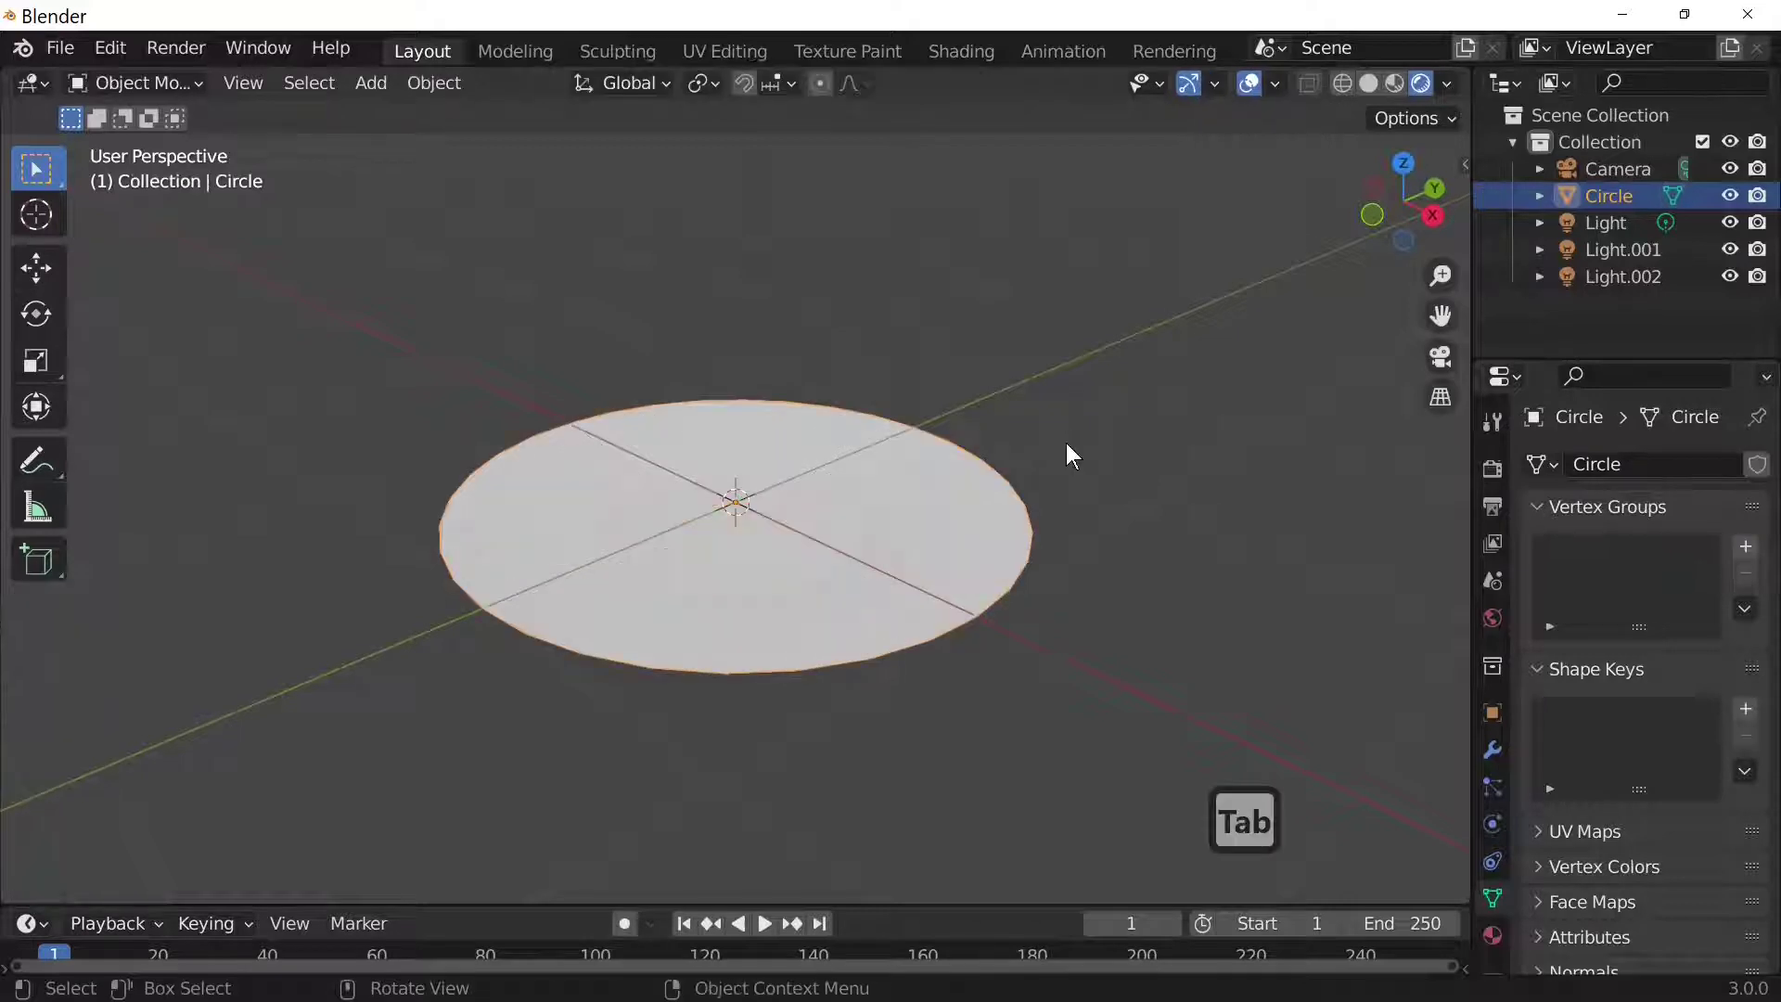
# Add a Solidify modifier to the dish-shaped circle
pyautogui.press('1')
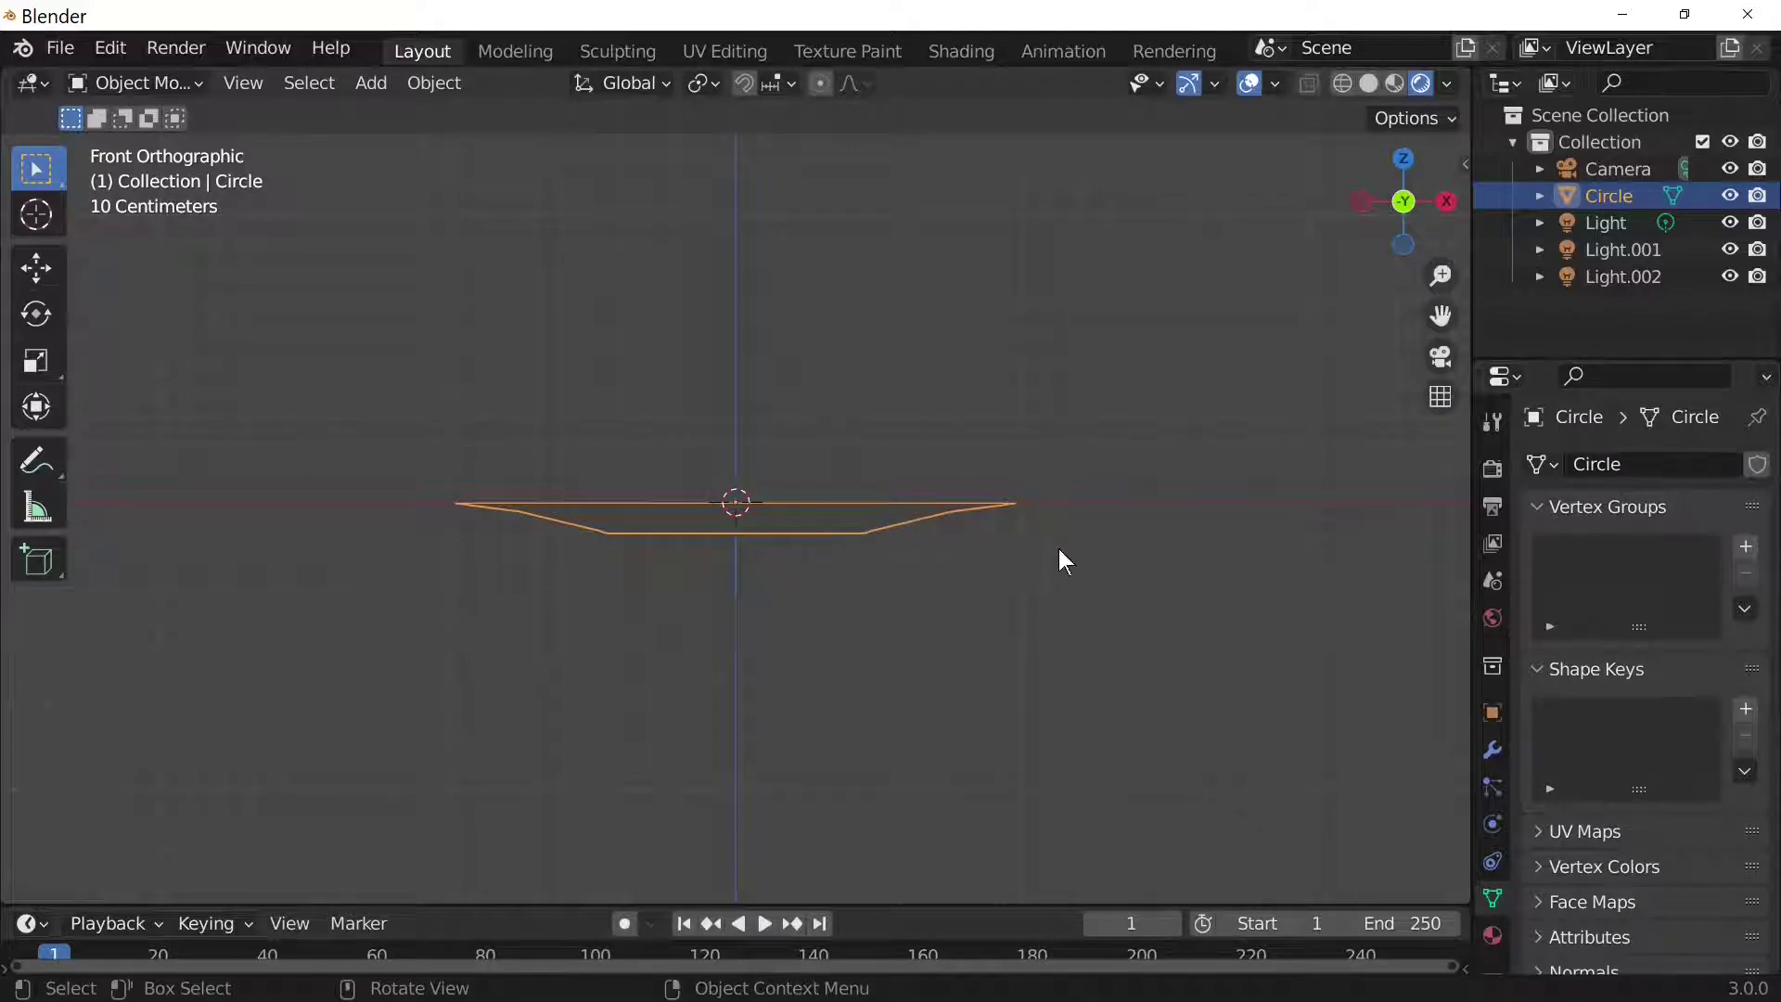
pyautogui.moveTo(1059, 548); pyautogui.dragTo(1049, 587, button='middle')
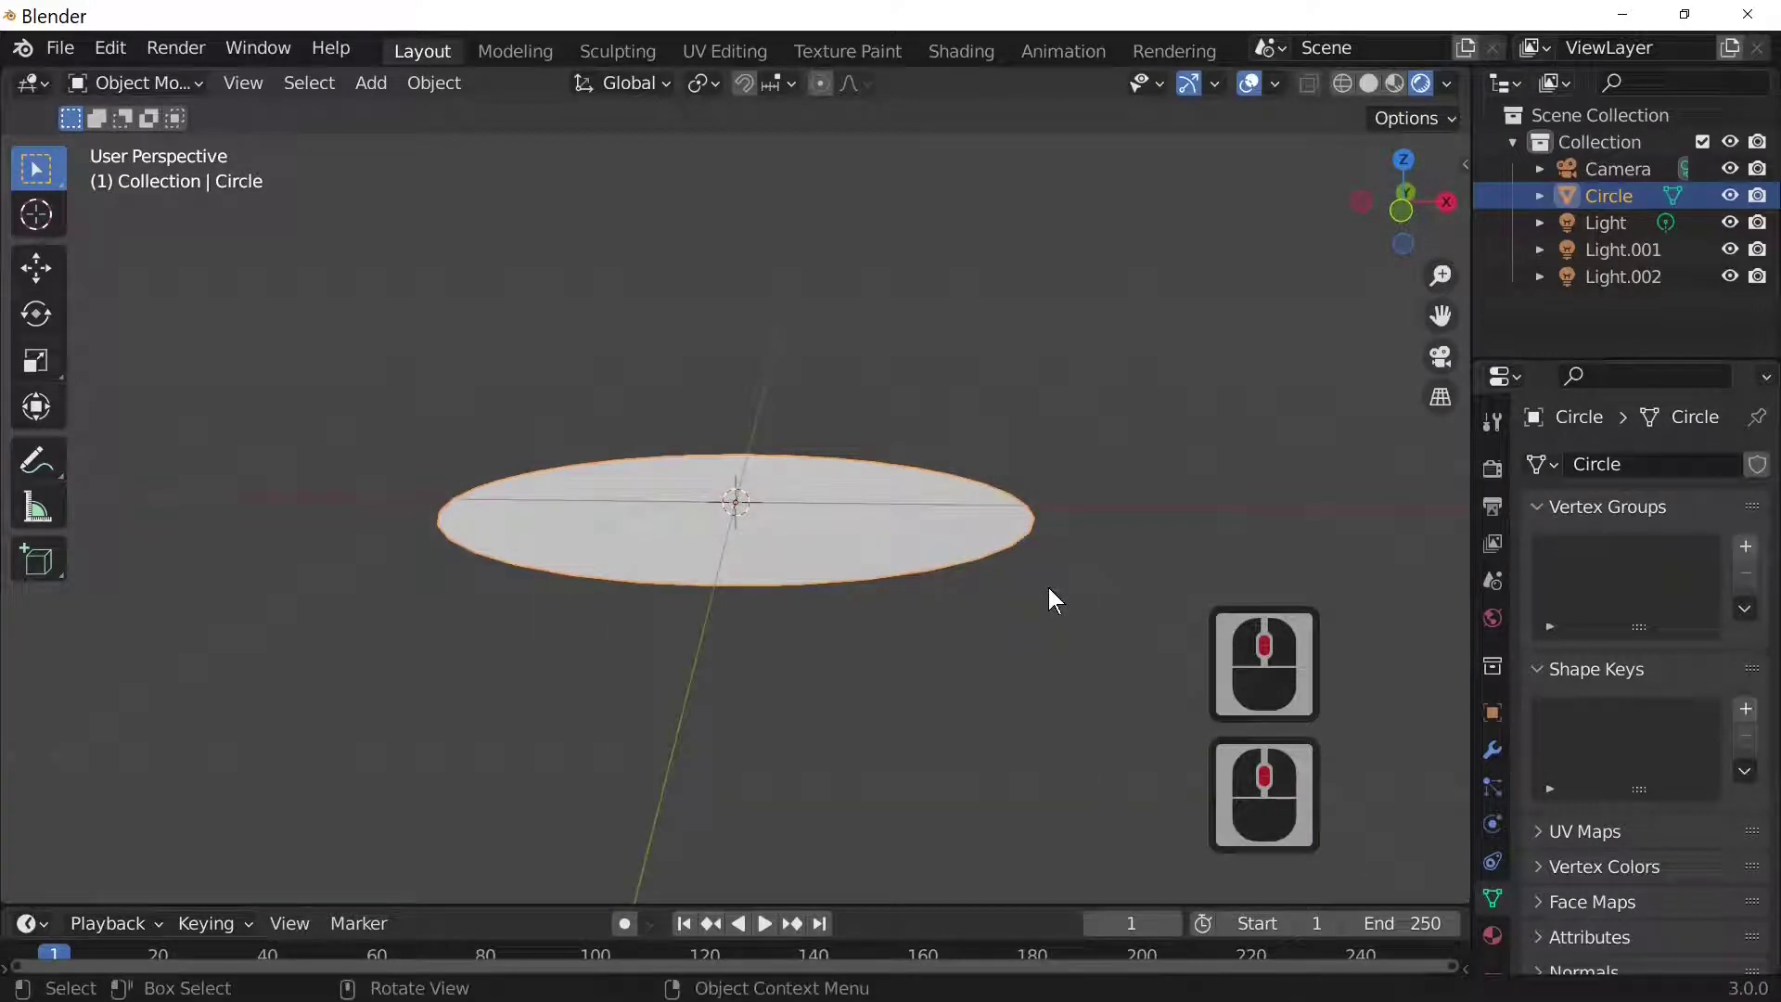
pyautogui.moveTo(1048, 587); pyautogui.dragTo(1018, 633, button='middle')
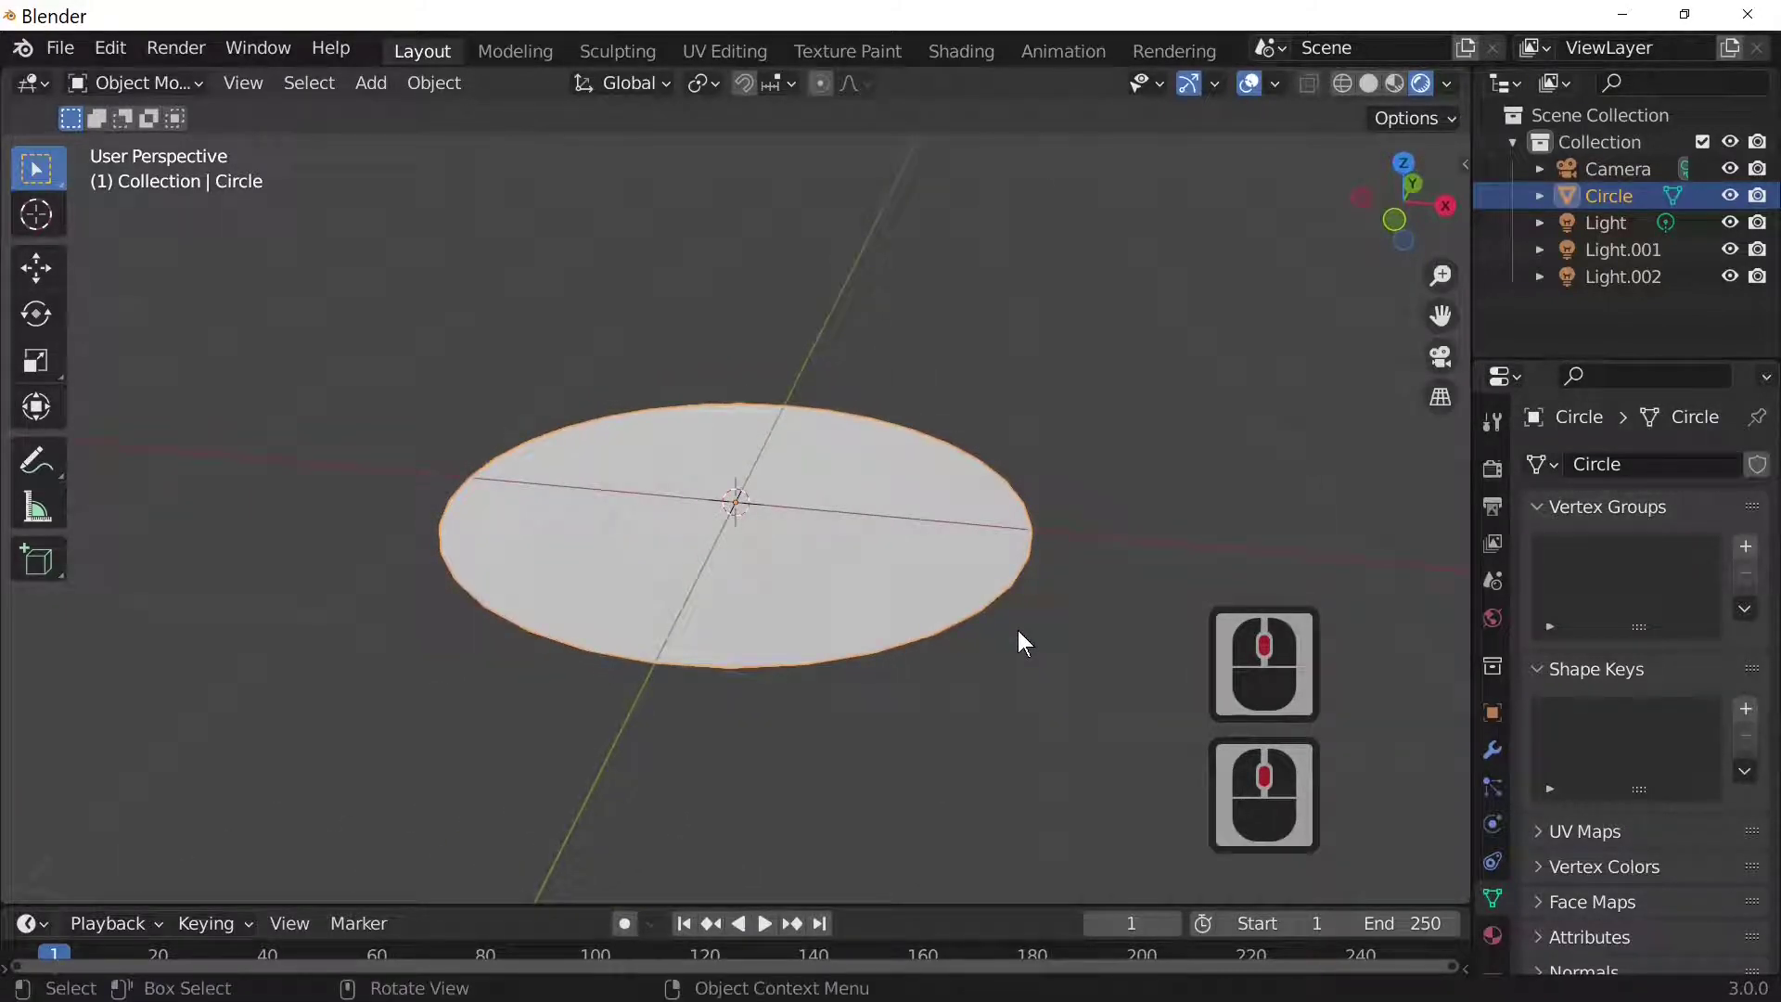
pyautogui.moveTo(1017, 631); pyautogui.dragTo(976, 546, button='middle')
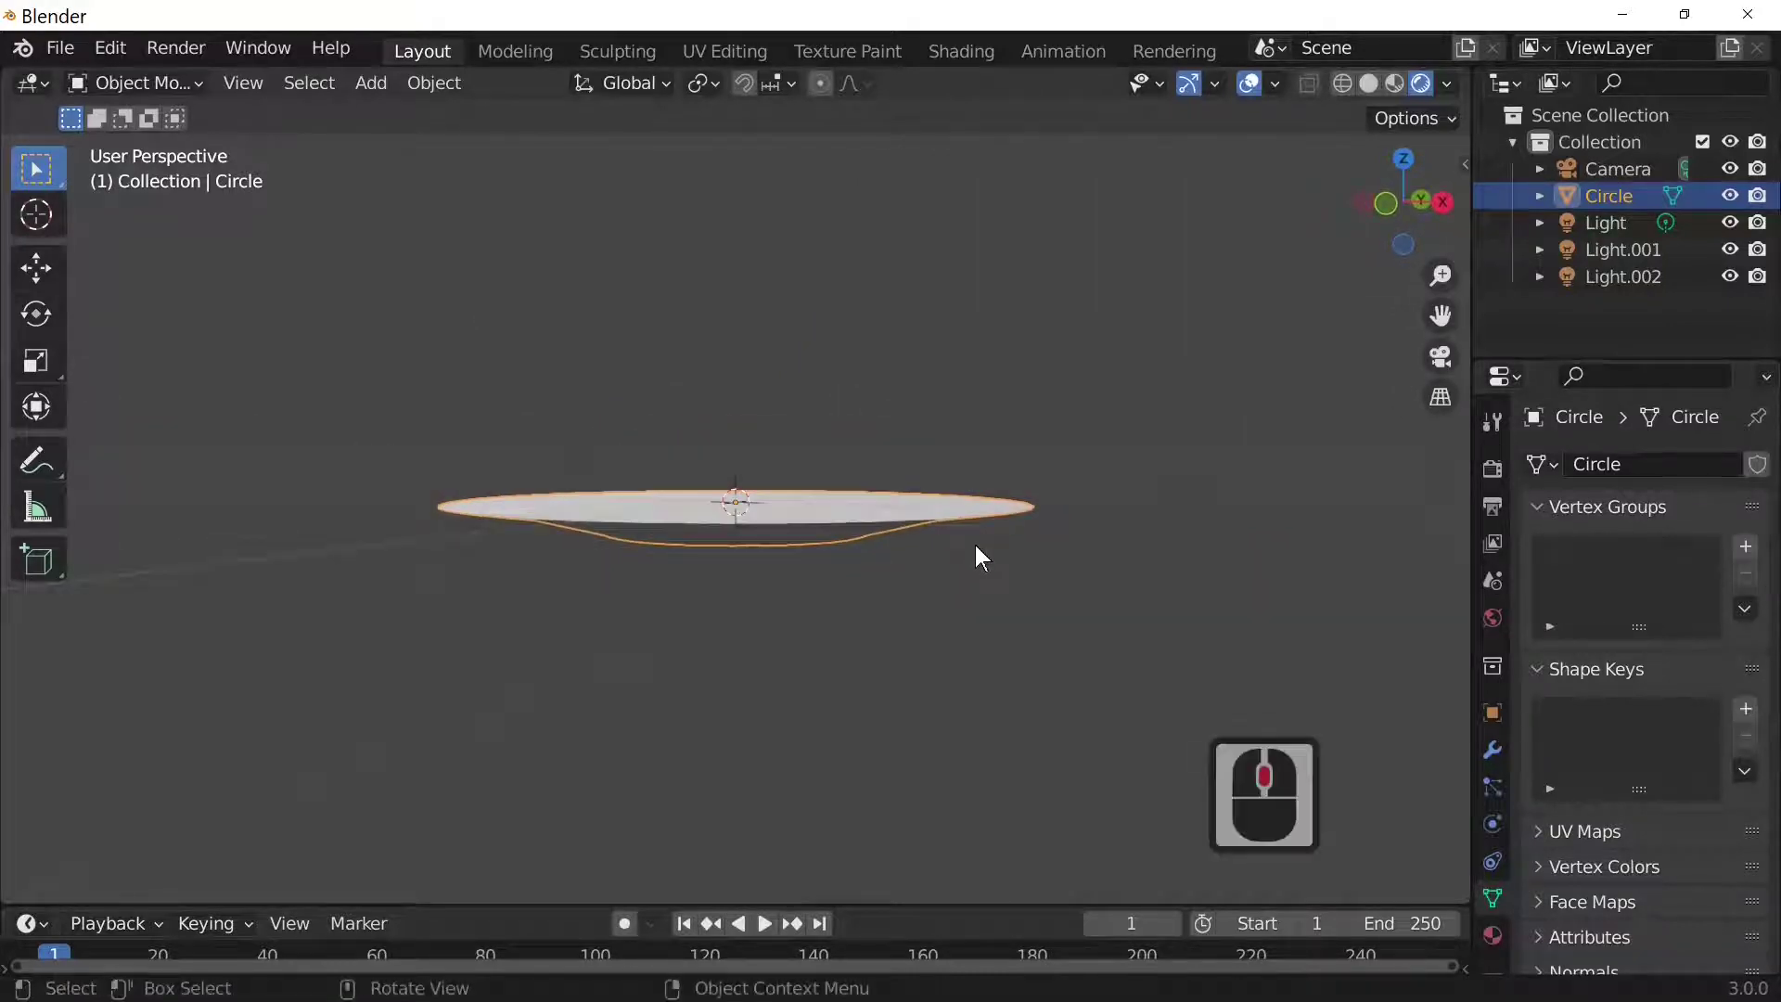
pyautogui.moveTo(976, 546); pyautogui.dragTo(1041, 588, button='middle')
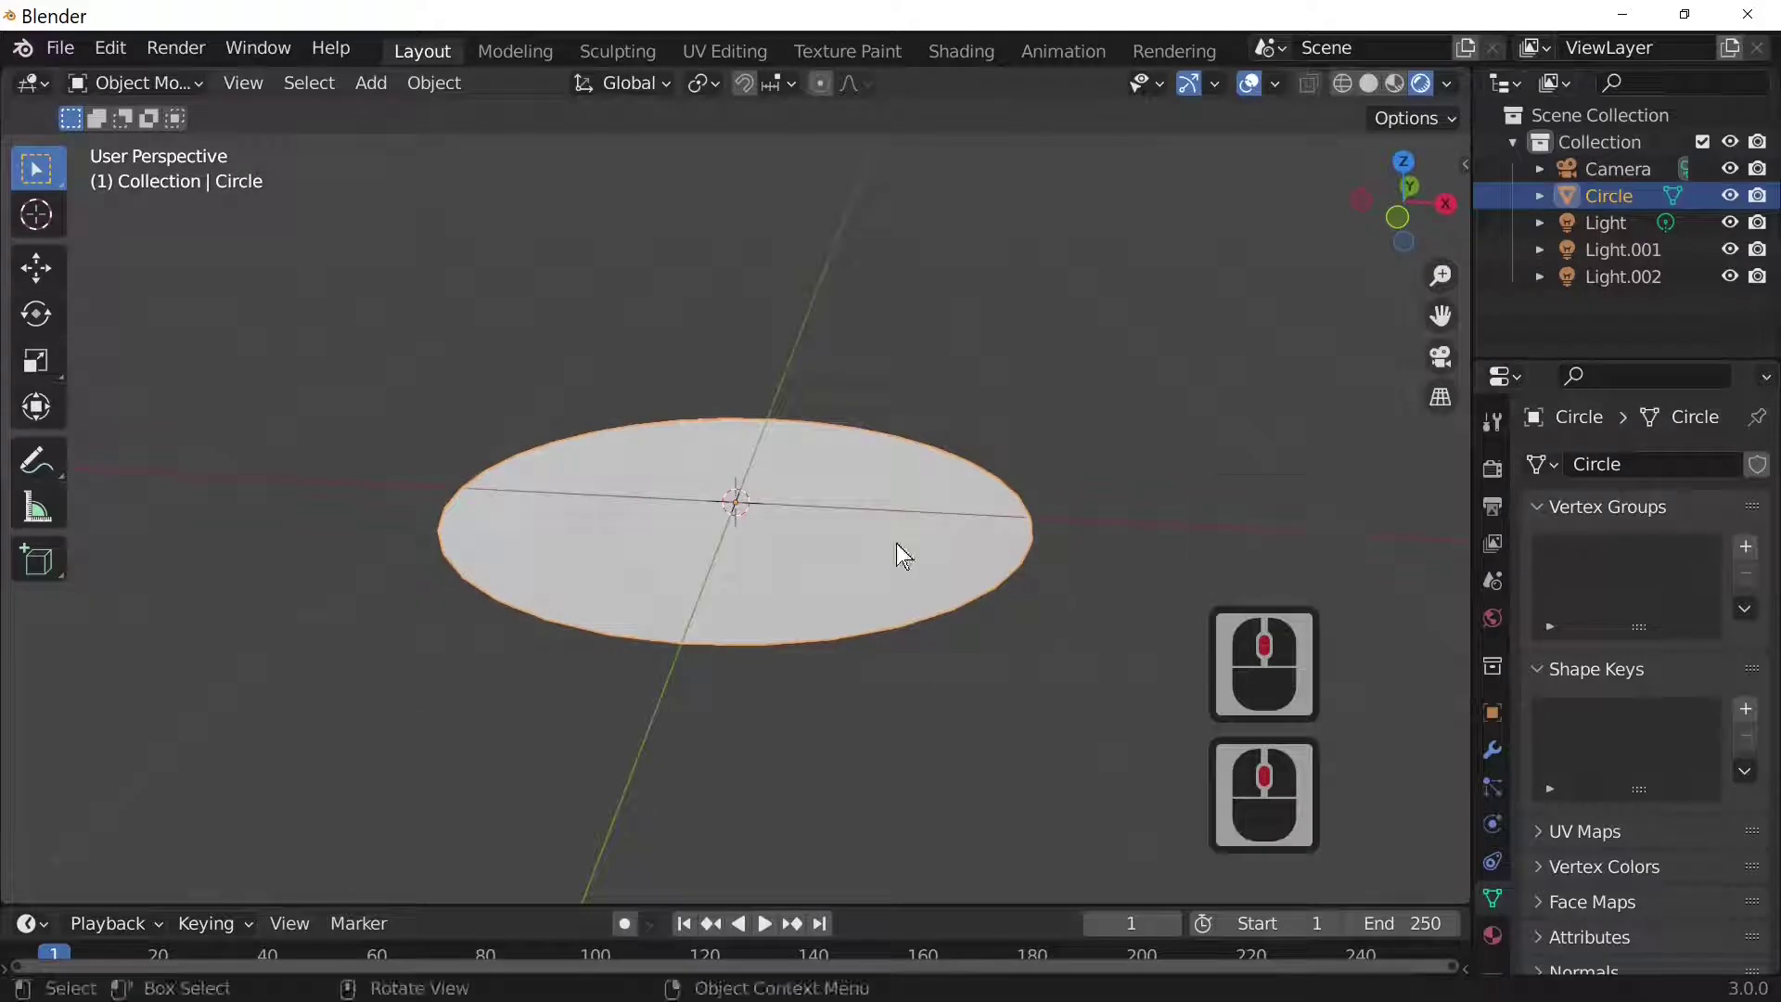
pyautogui.moveTo(896, 543)
pyautogui.mouseDown(button='middle')
pyautogui.moveTo(906, 496)
pyautogui.moveTo(939, 492)
pyautogui.moveTo(918, 541)
pyautogui.mouseUp(button='middle')
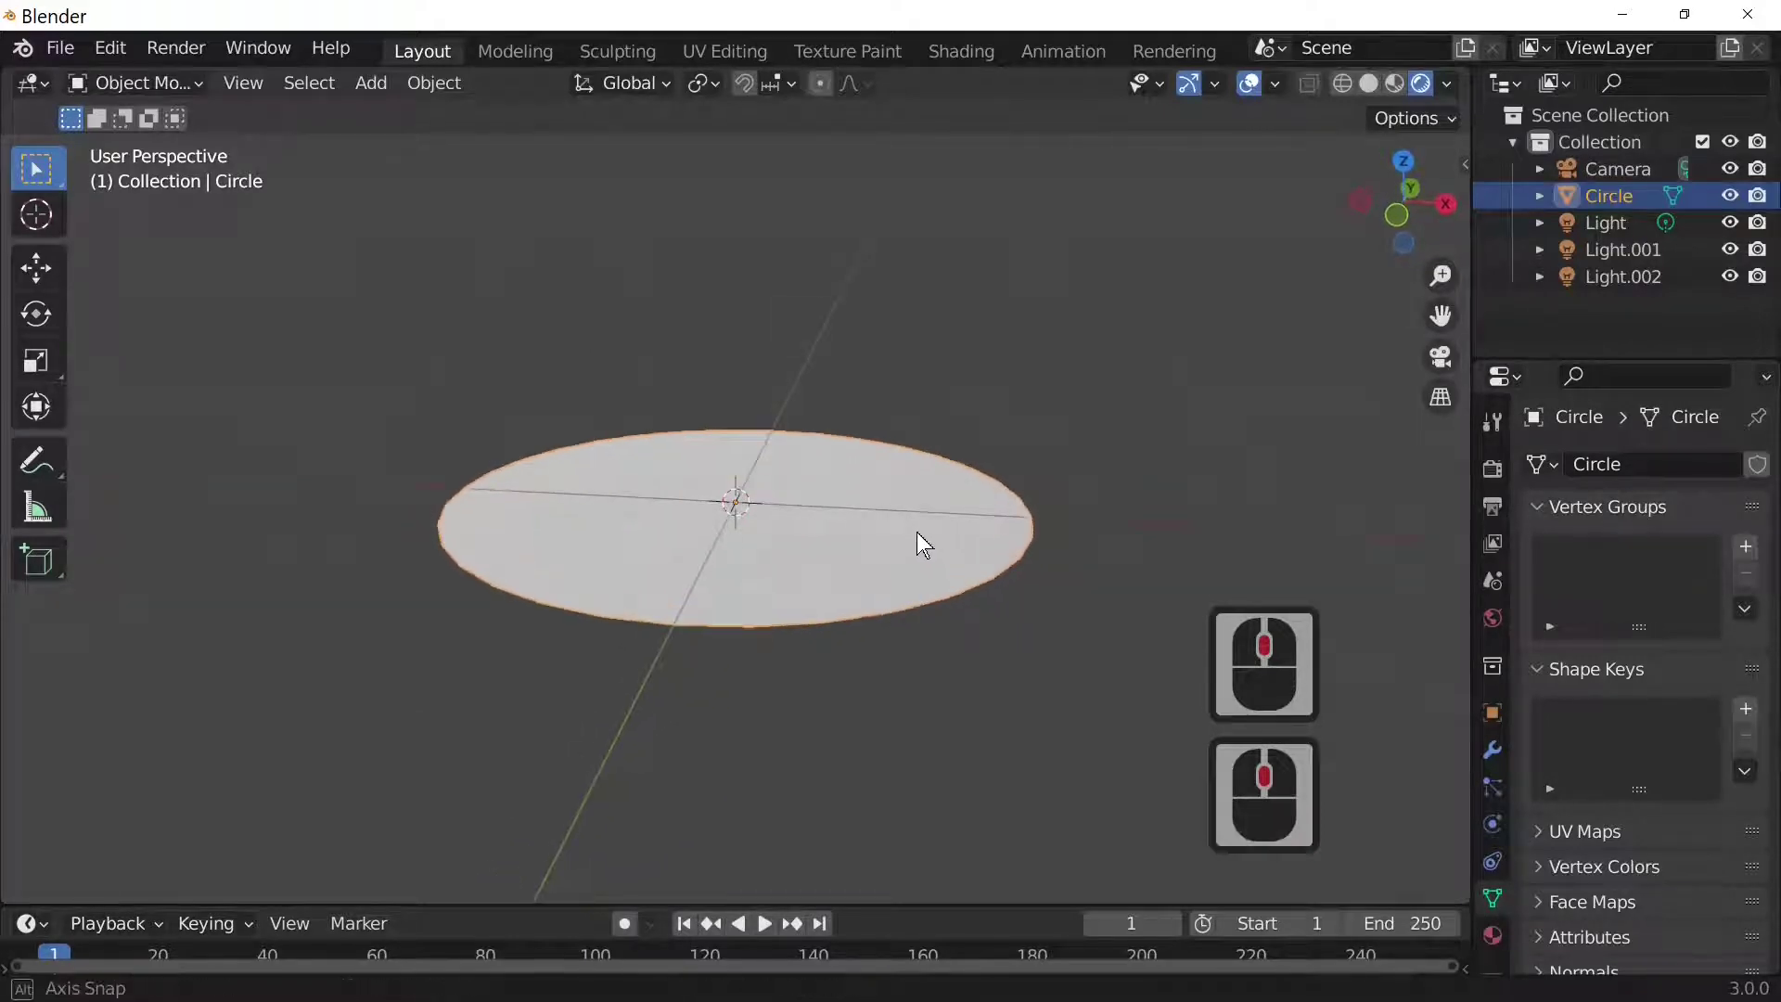
pyautogui.click(1492, 750)
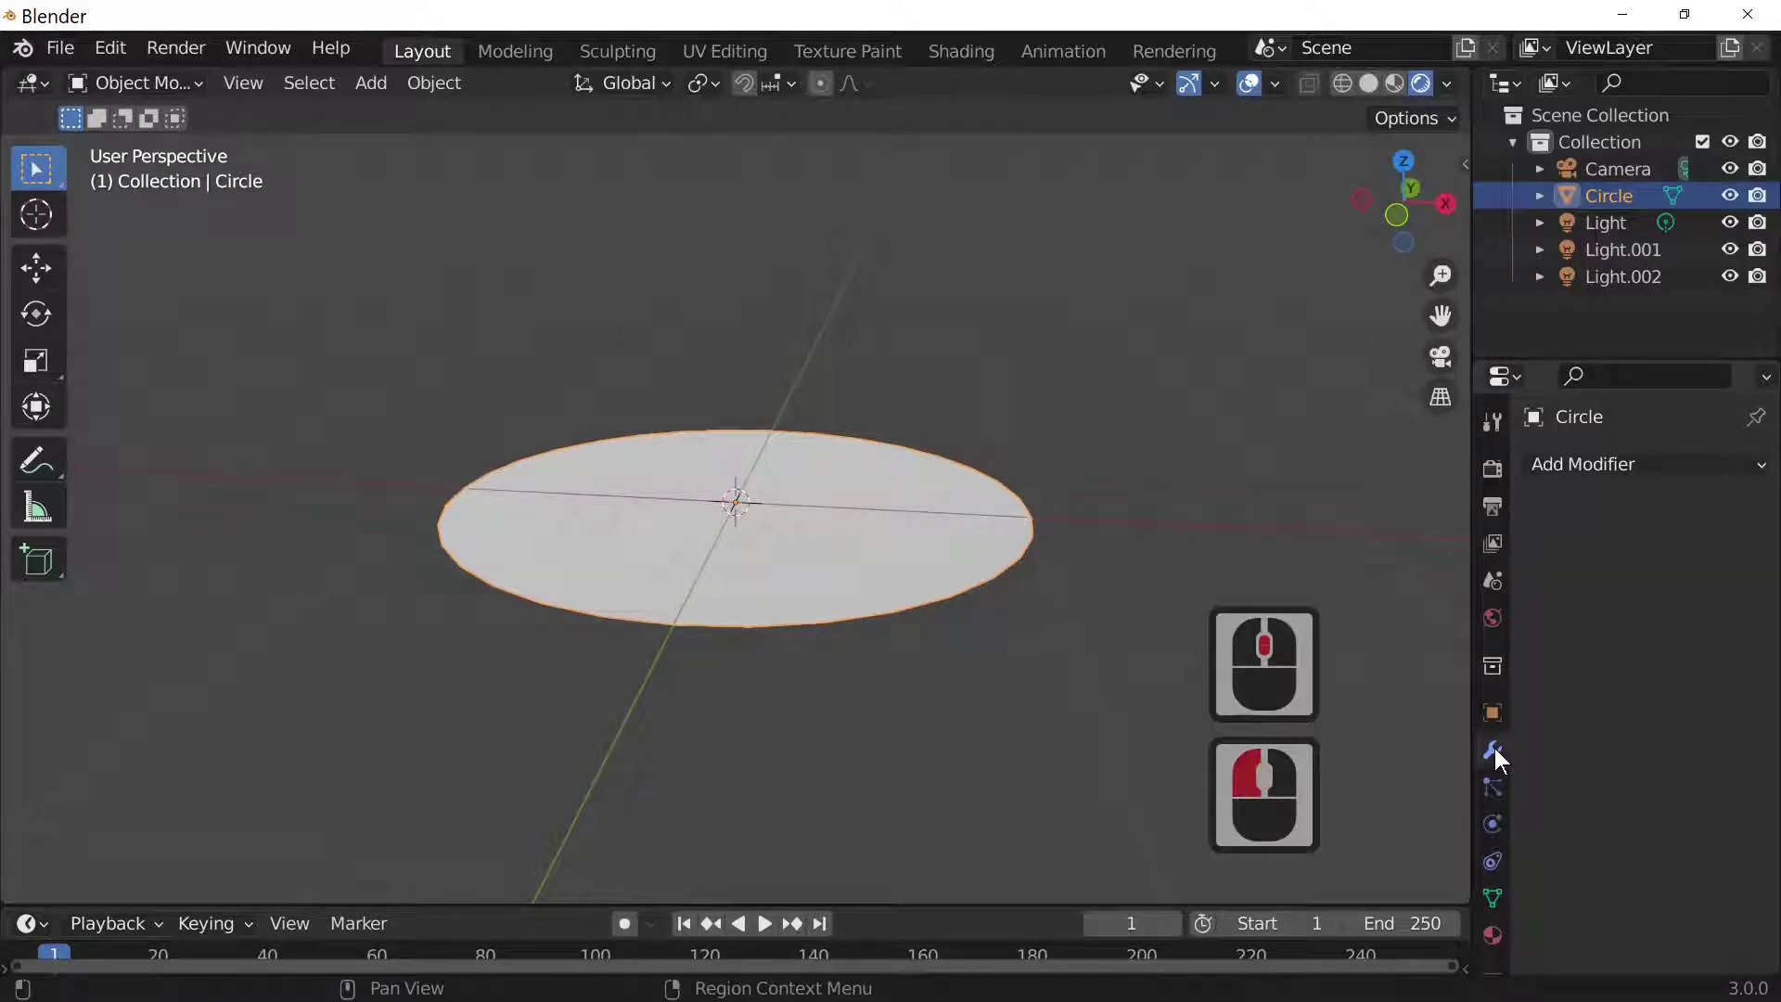
pyautogui.click(1588, 459)
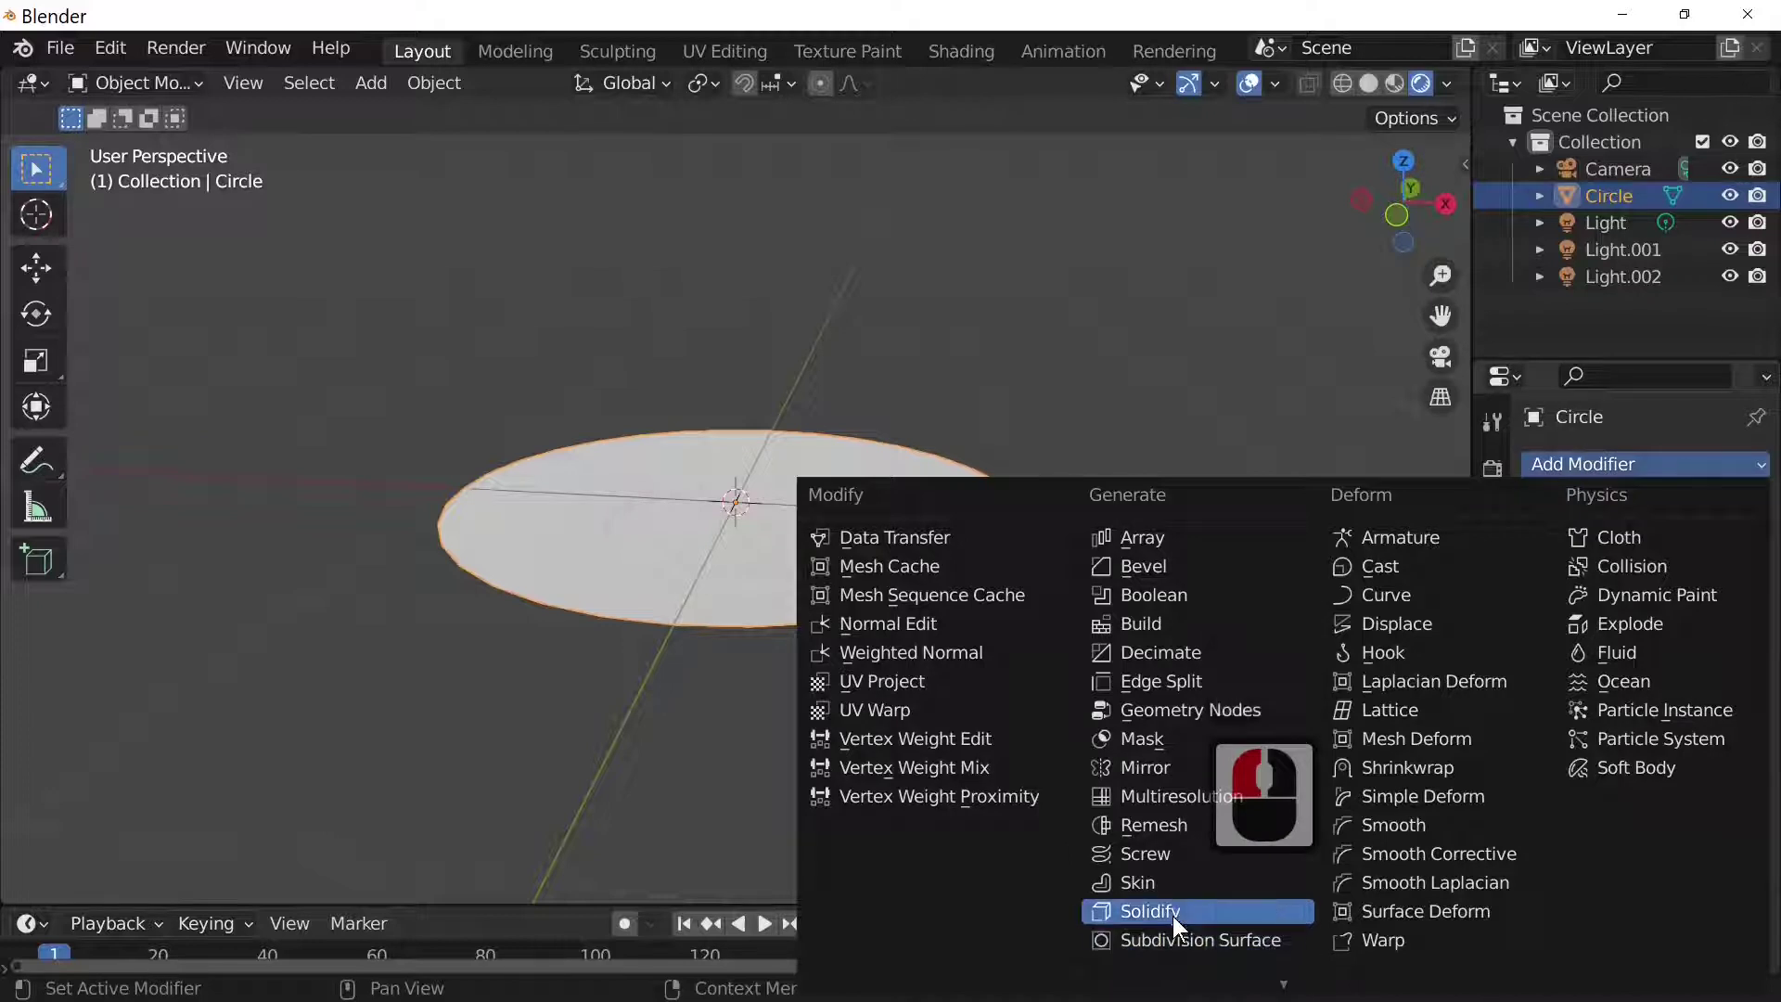
pyautogui.scroll(-2, 1174, 915)
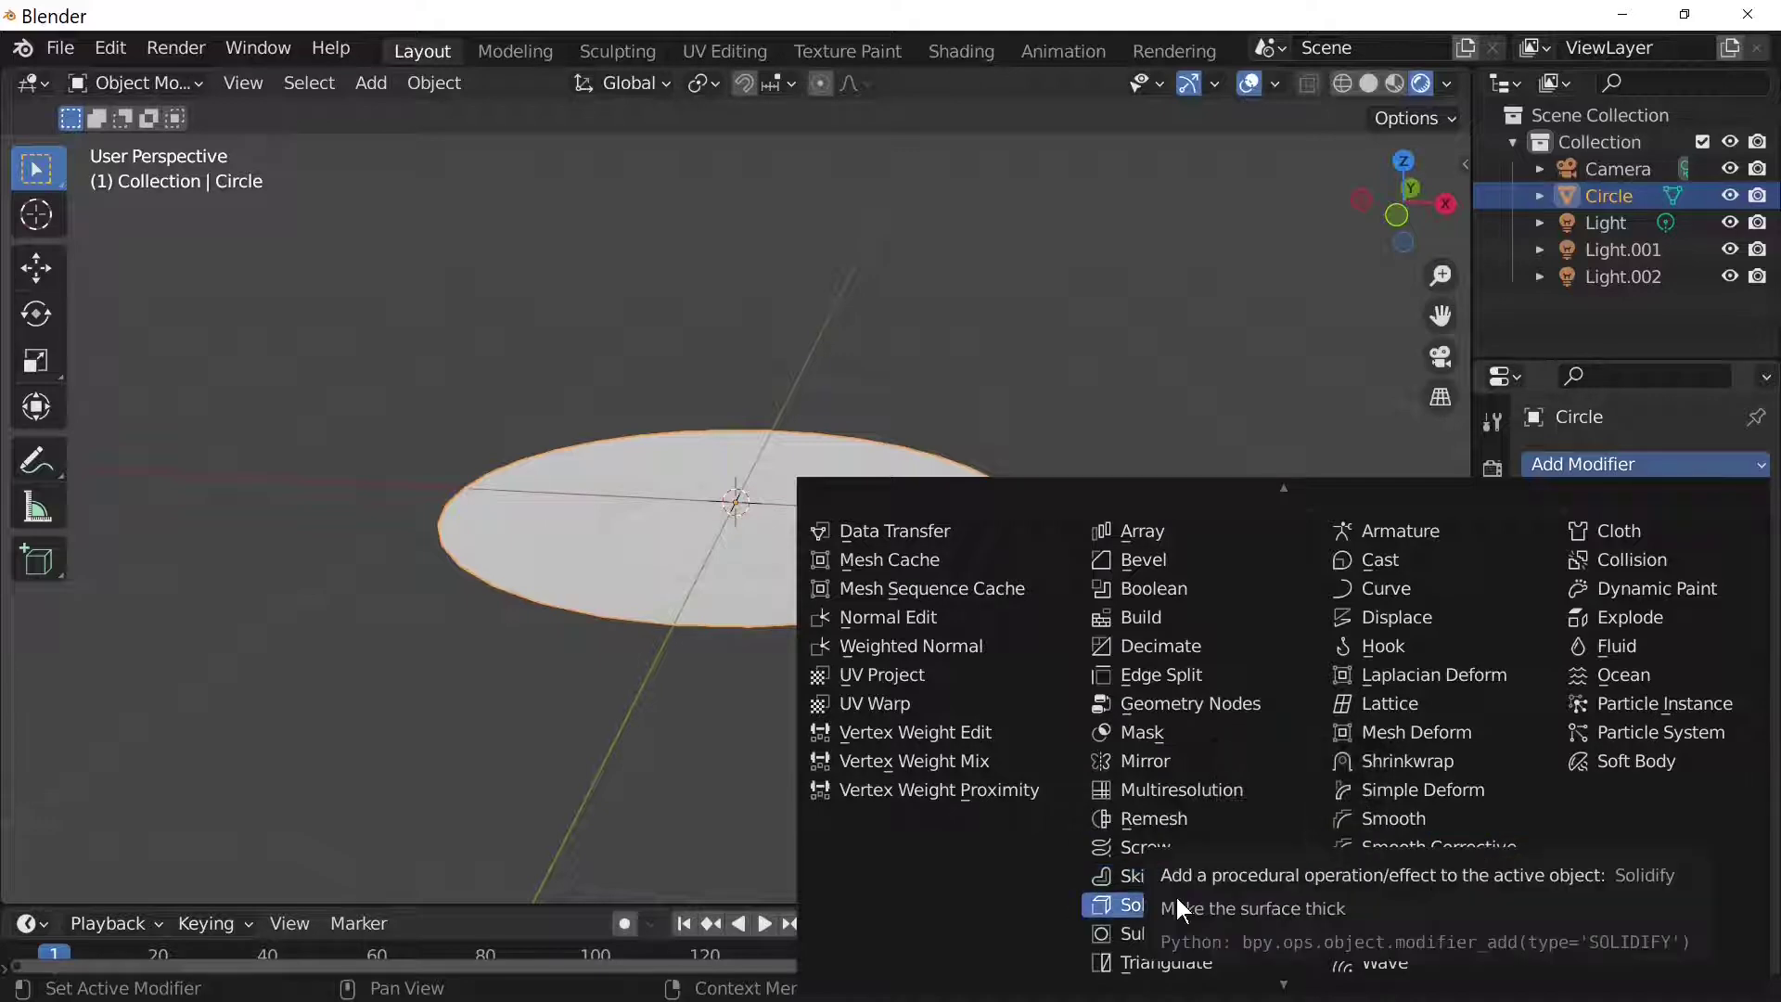
pyautogui.click(1177, 898)
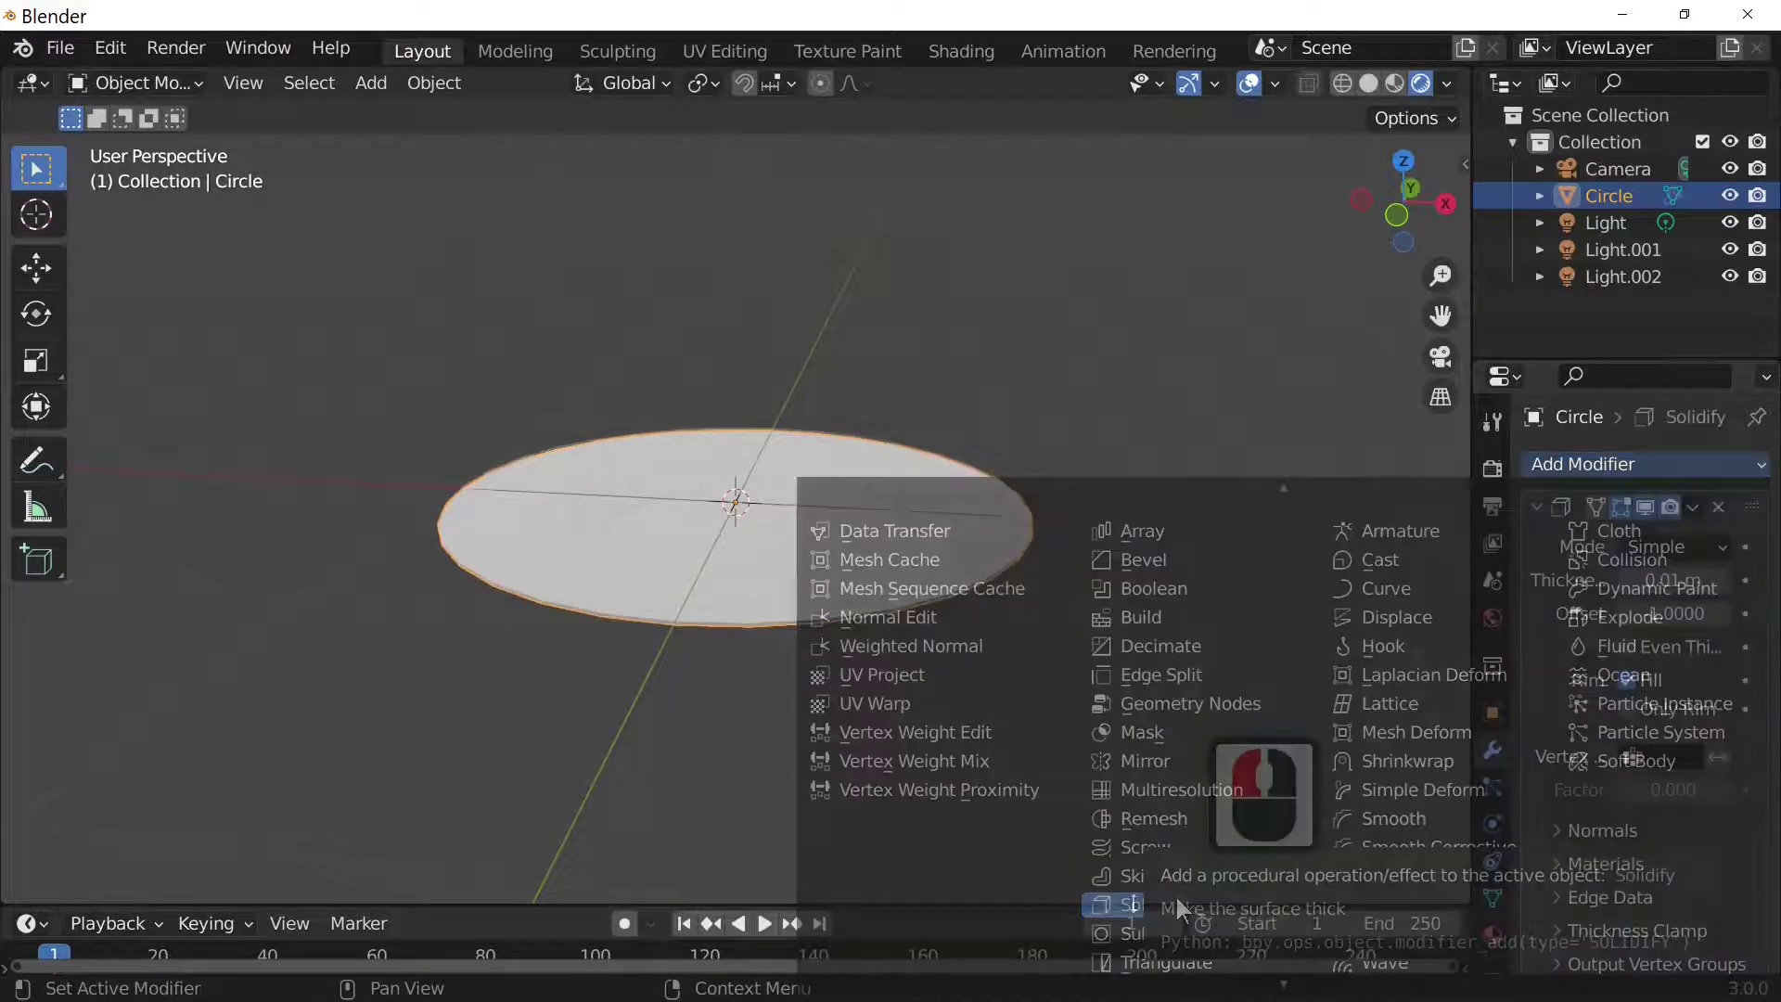
# Try a much larger Solidify thickness of 0.5 m on the plate
pyautogui.moveTo(1051, 747); pyautogui.dragTo(1015, 648, button='middle')
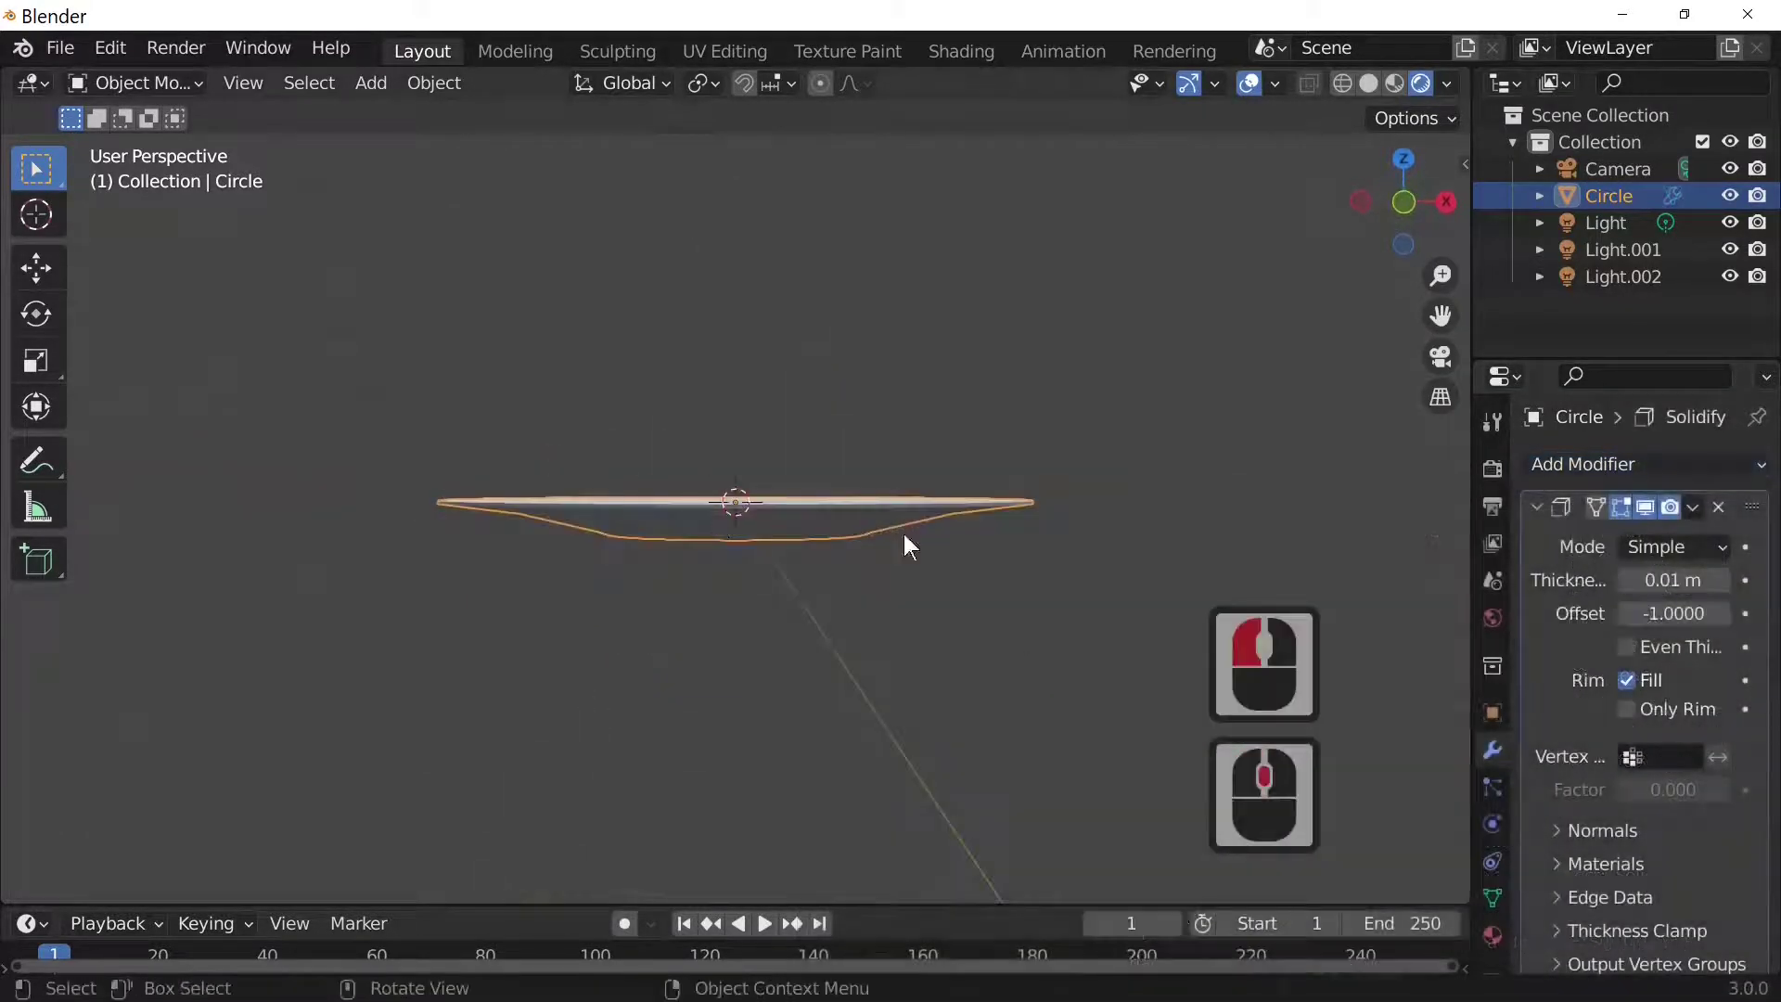
pyautogui.click(1724, 580)
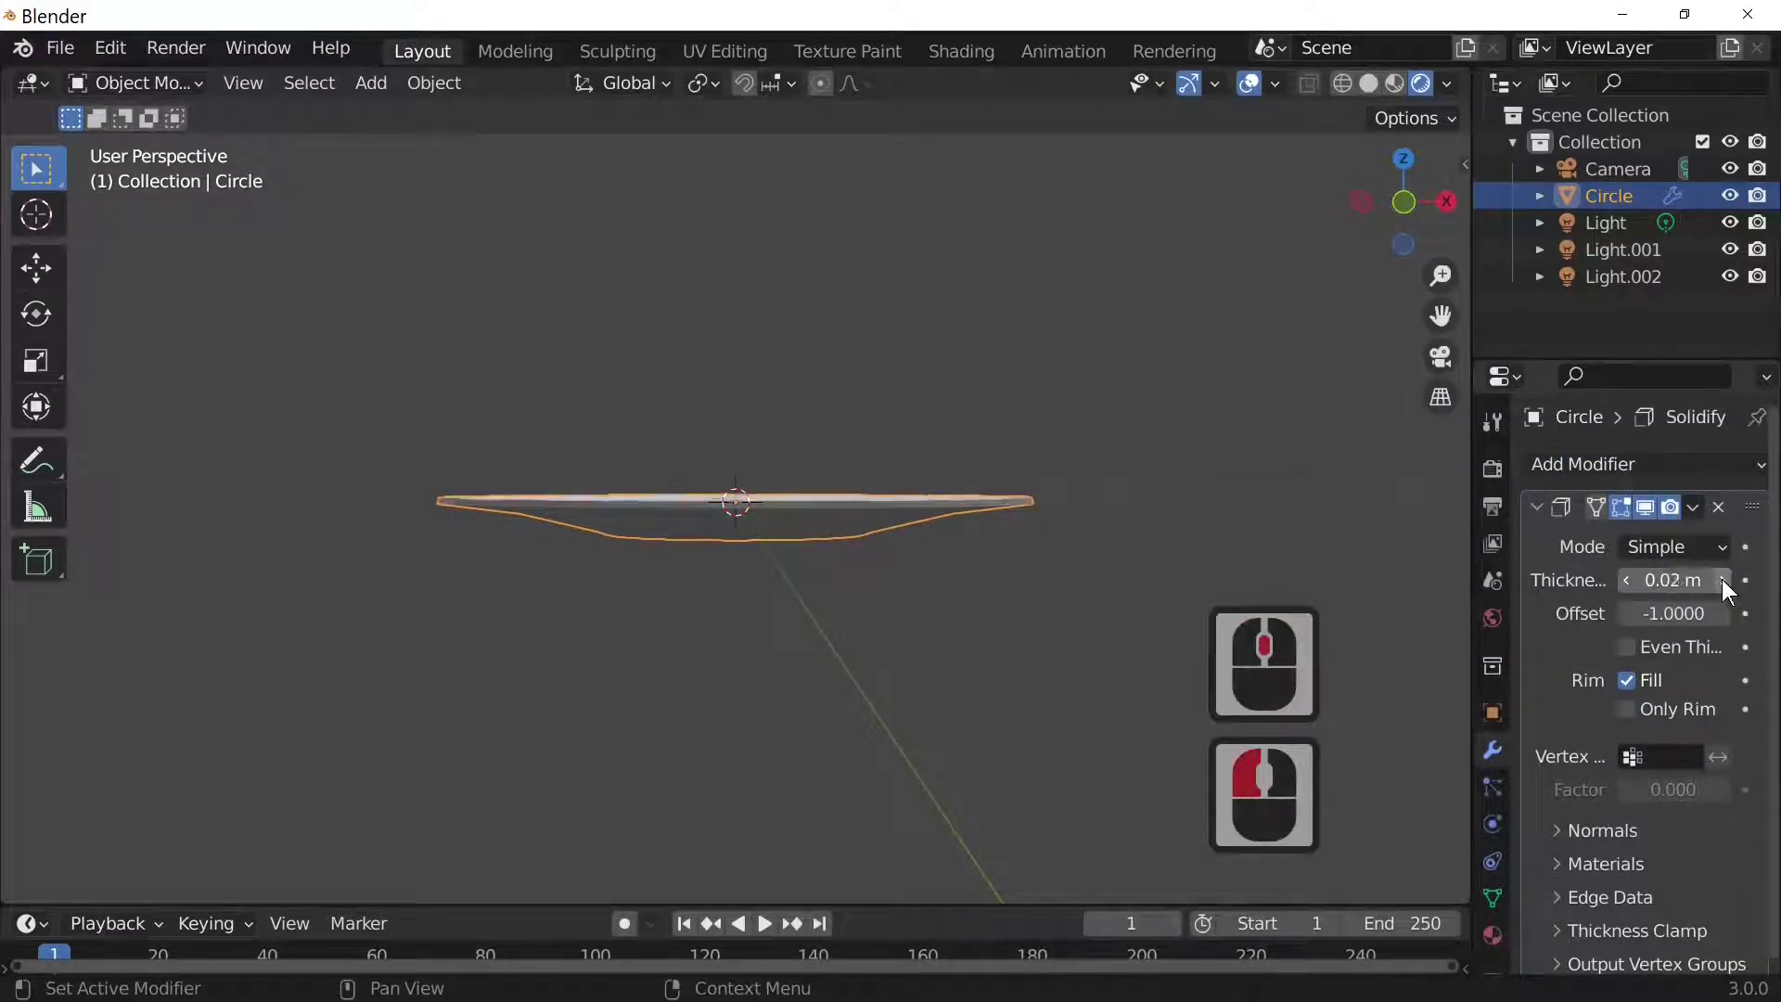
pyautogui.click(1724, 580)
pyautogui.click(1724, 579)
pyautogui.click(1724, 580)
pyautogui.click(1723, 580)
pyautogui.moveTo(1723, 579); pyautogui.dragTo(1780, 580)
pyautogui.moveTo(1450, 571); pyautogui.dragTo(1124, 615, button='middle')
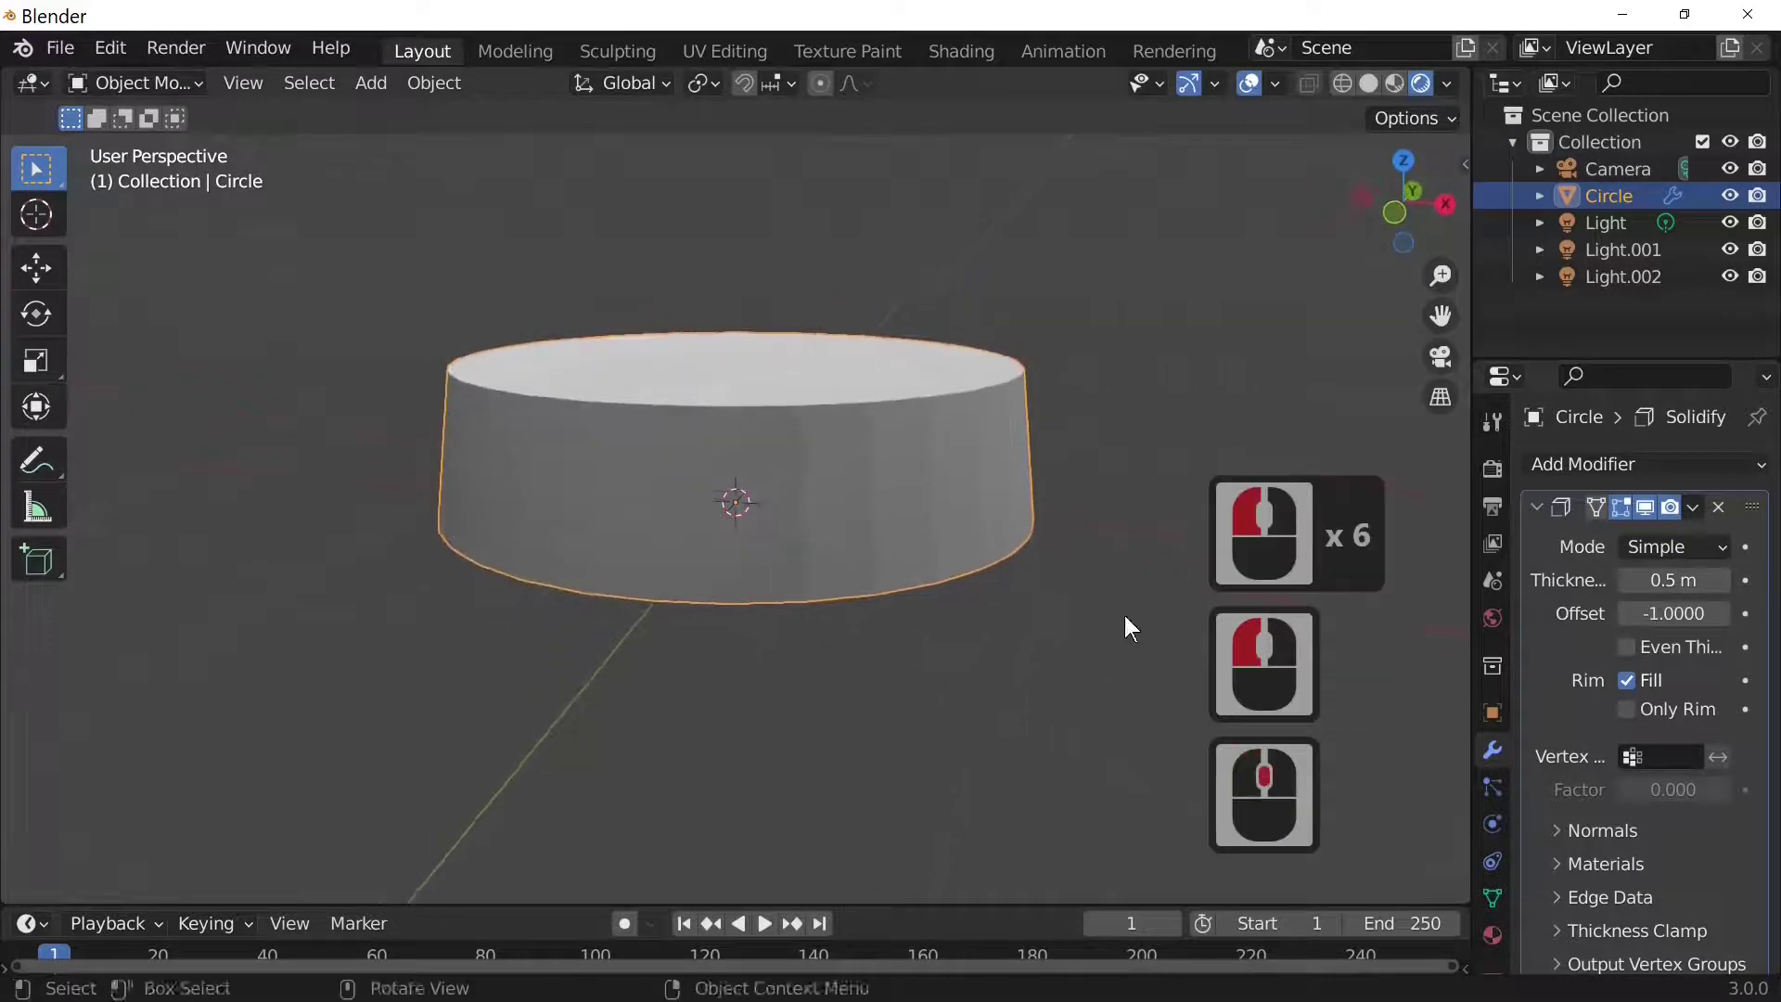
# Reset the Solidify thickness to 0.01 m and raise it to 0.03 m
pyautogui.click(1684, 580)
pyautogui.press('BackSpace')
pyautogui.write('.')
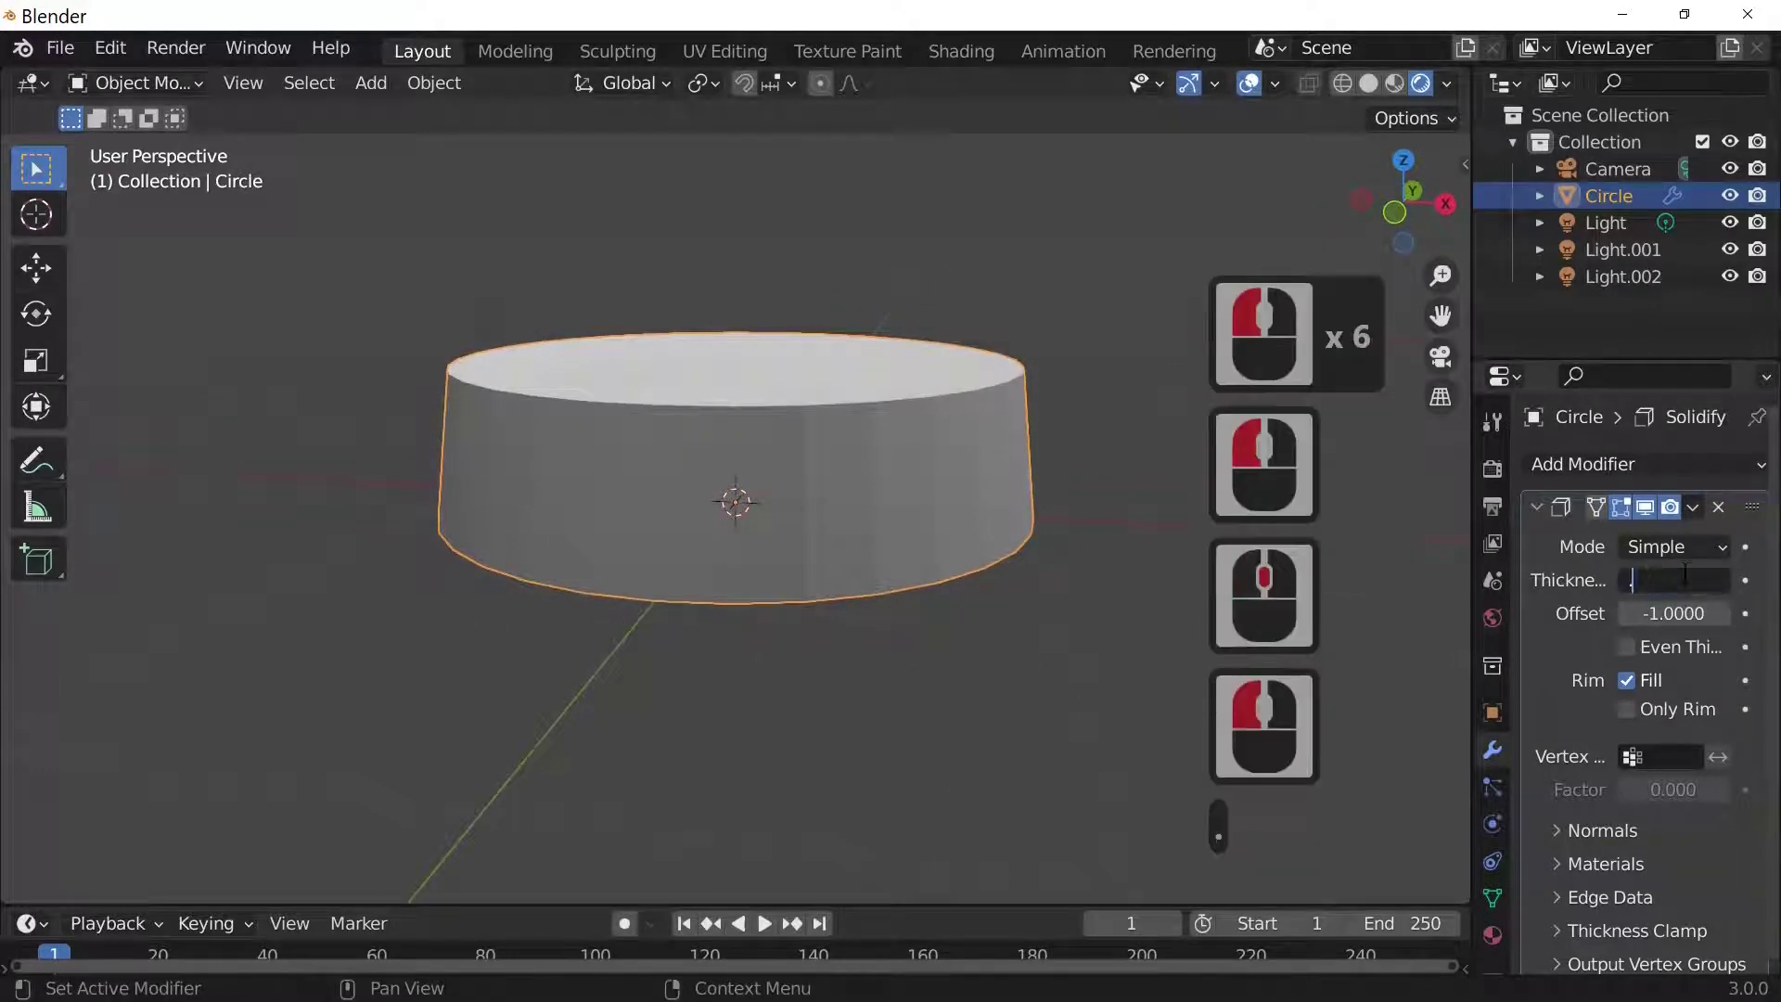
pyautogui.write('01')
pyautogui.press('Return')
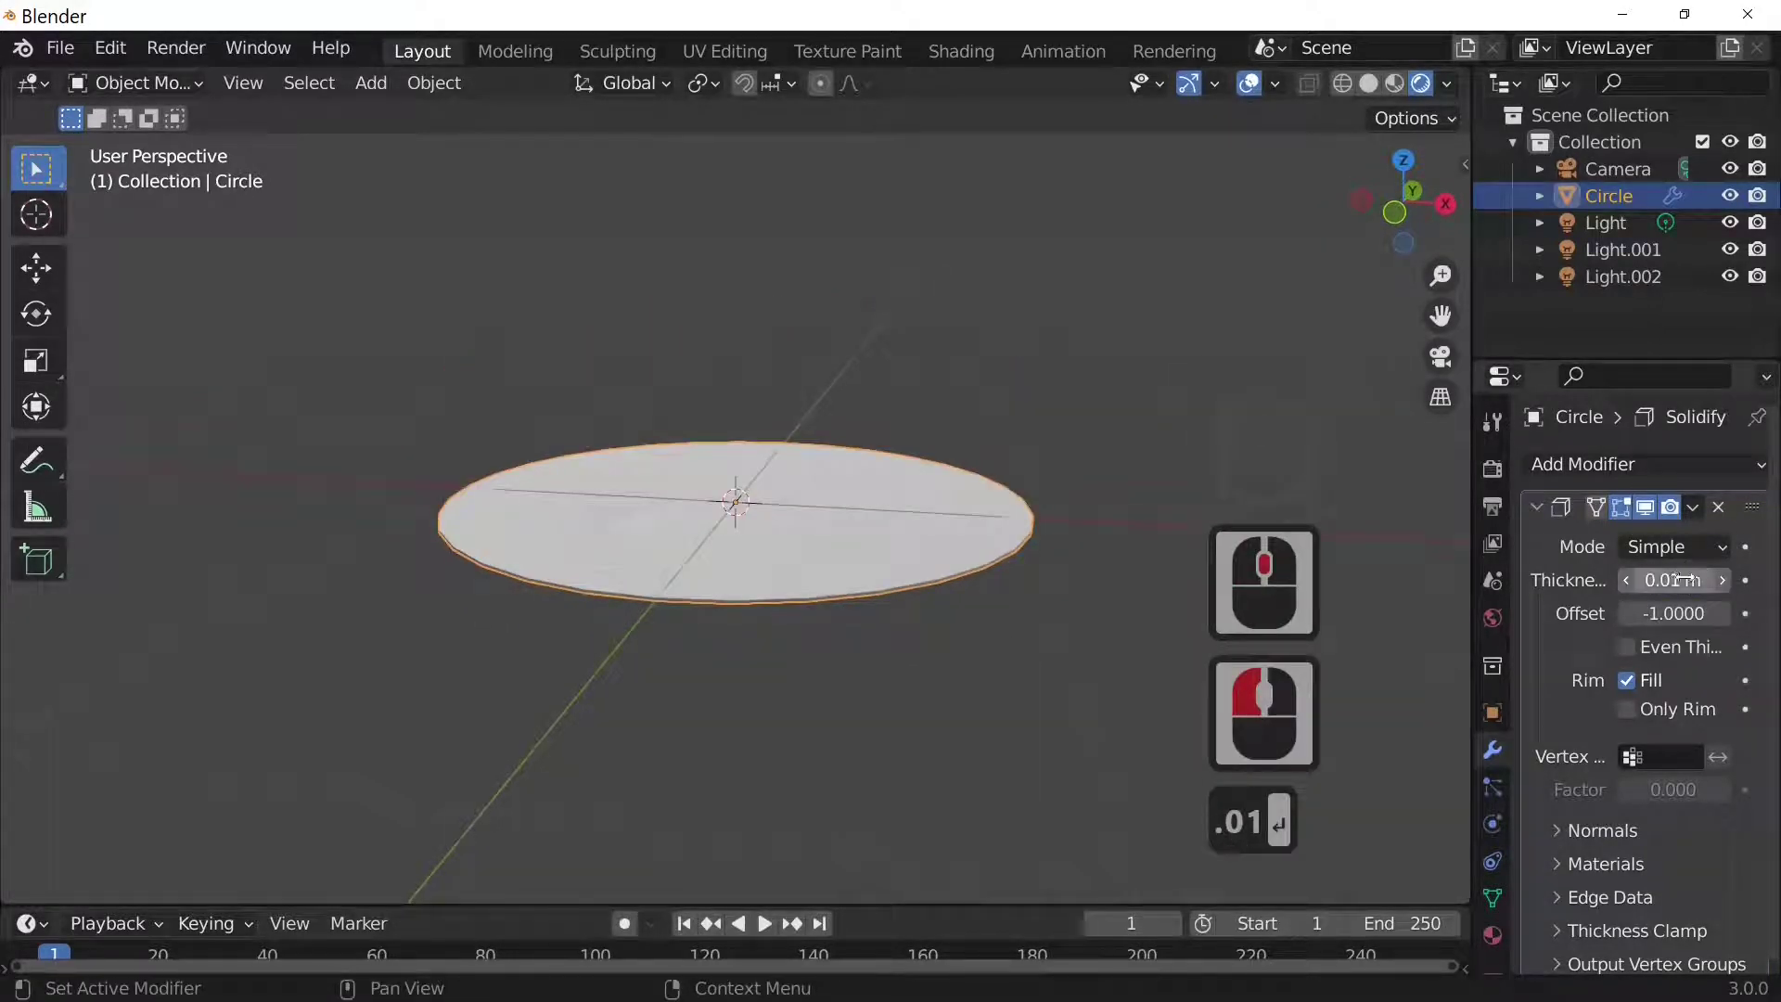
pyautogui.click(1724, 580)
pyautogui.click(1724, 580)
pyautogui.moveTo(1054, 599)
pyautogui.mouseDown(button='middle')
pyautogui.moveTo(1006, 592)
pyautogui.moveTo(987, 563)
pyautogui.moveTo(1044, 505)
pyautogui.moveTo(955, 627)
pyautogui.moveTo(973, 666)
pyautogui.moveTo(1045, 695)
pyautogui.moveTo(815, 678)
pyautogui.moveTo(999, 683)
pyautogui.moveTo(1049, 626)
pyautogui.moveTo(976, 624)
pyautogui.moveTo(1022, 615)
pyautogui.mouseUp(button='middle')
pyautogui.scroll(2, 1005, 592)
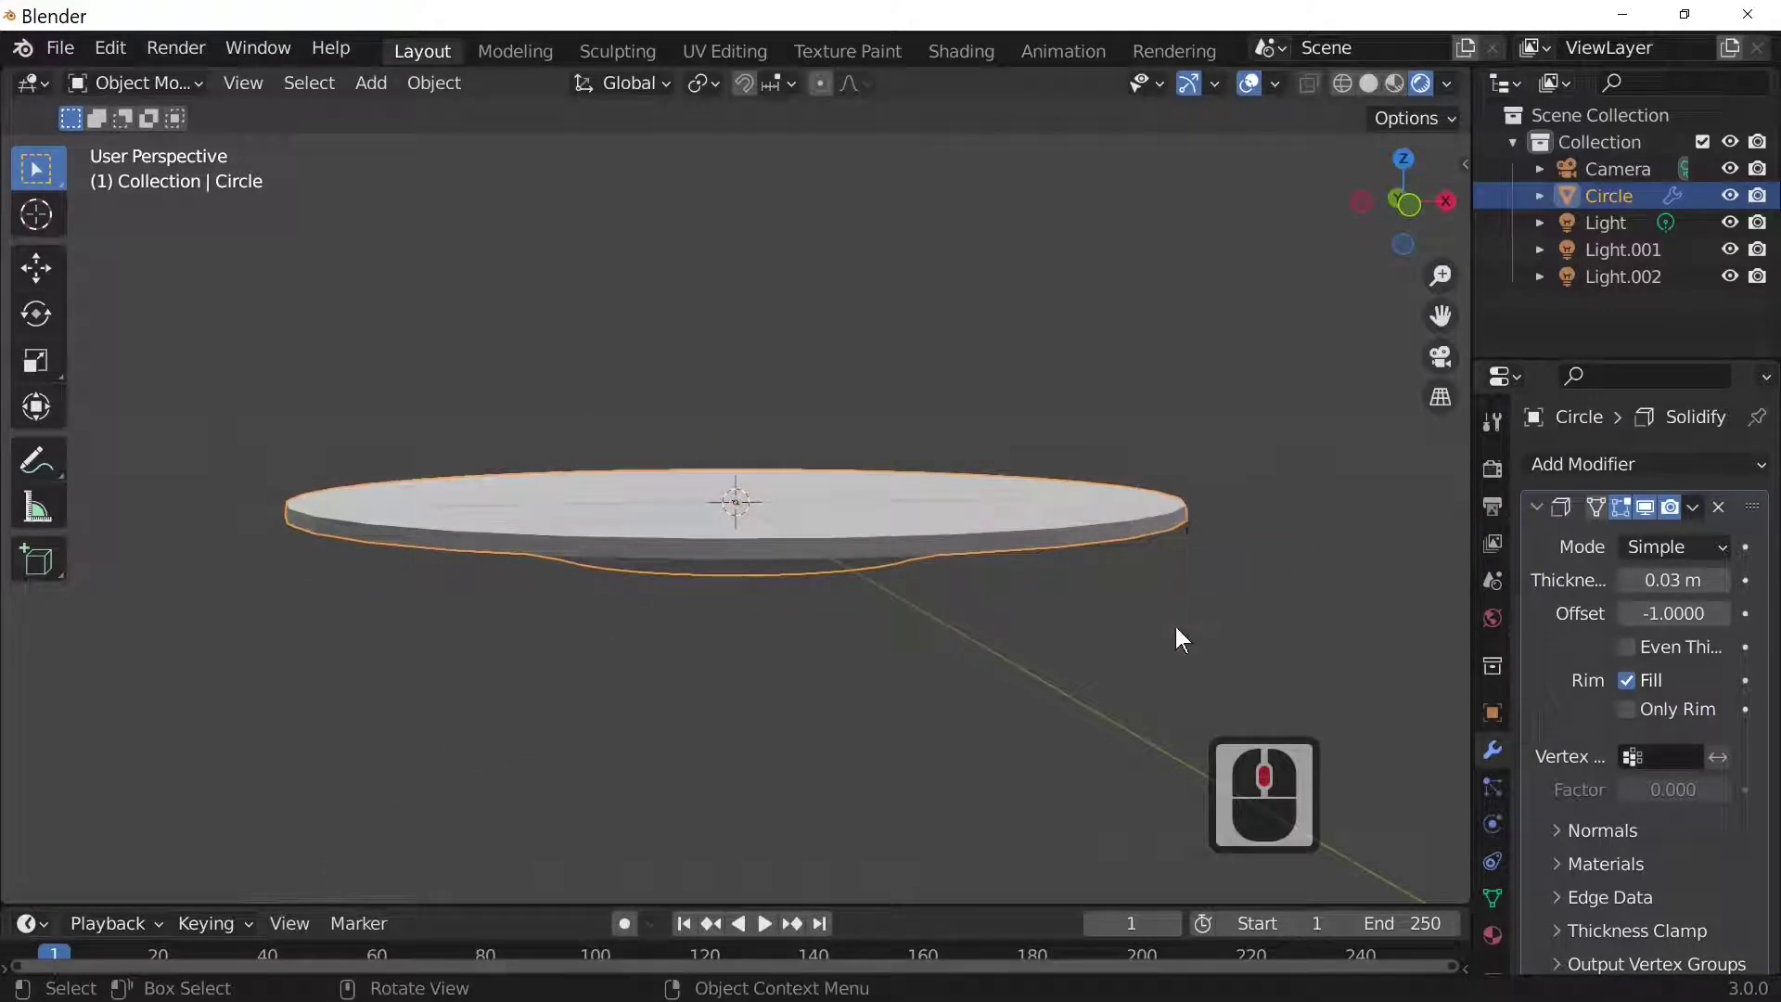
# Switch the viewport to Solid shading and inspect the plate's form from several angles
pyautogui.moveTo(1176, 628); pyautogui.dragTo(1067, 687, button='middle')
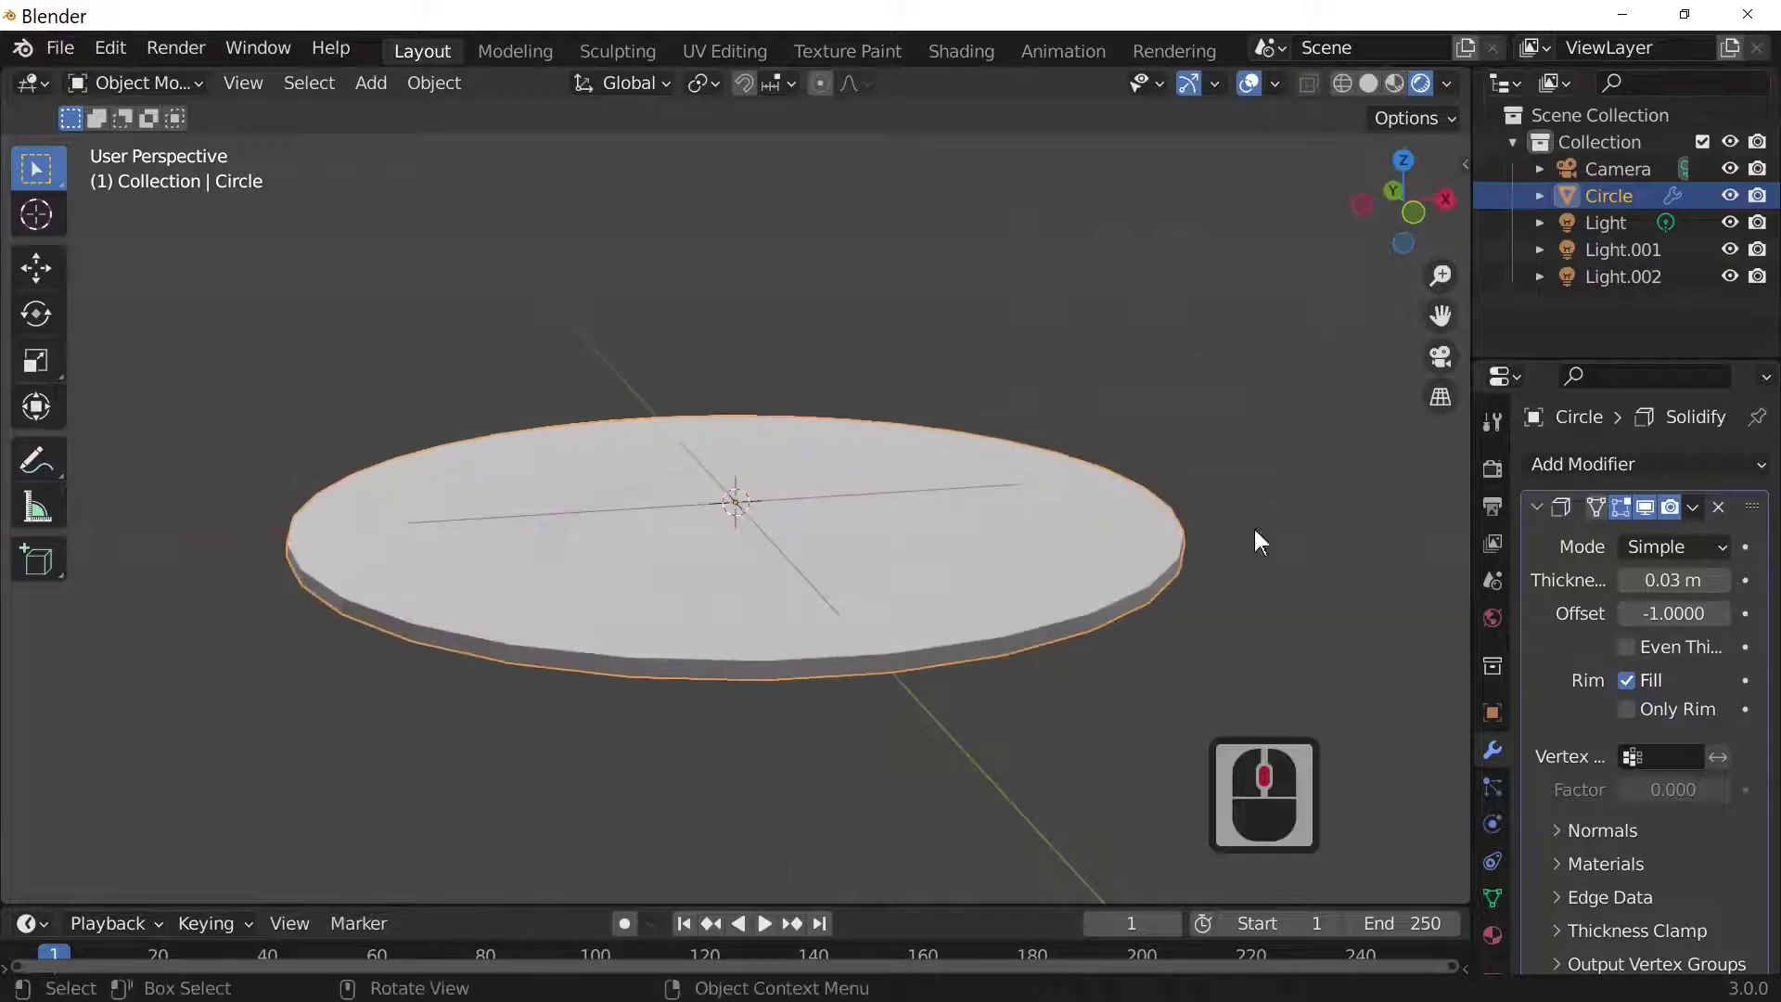
pyautogui.click(1369, 83)
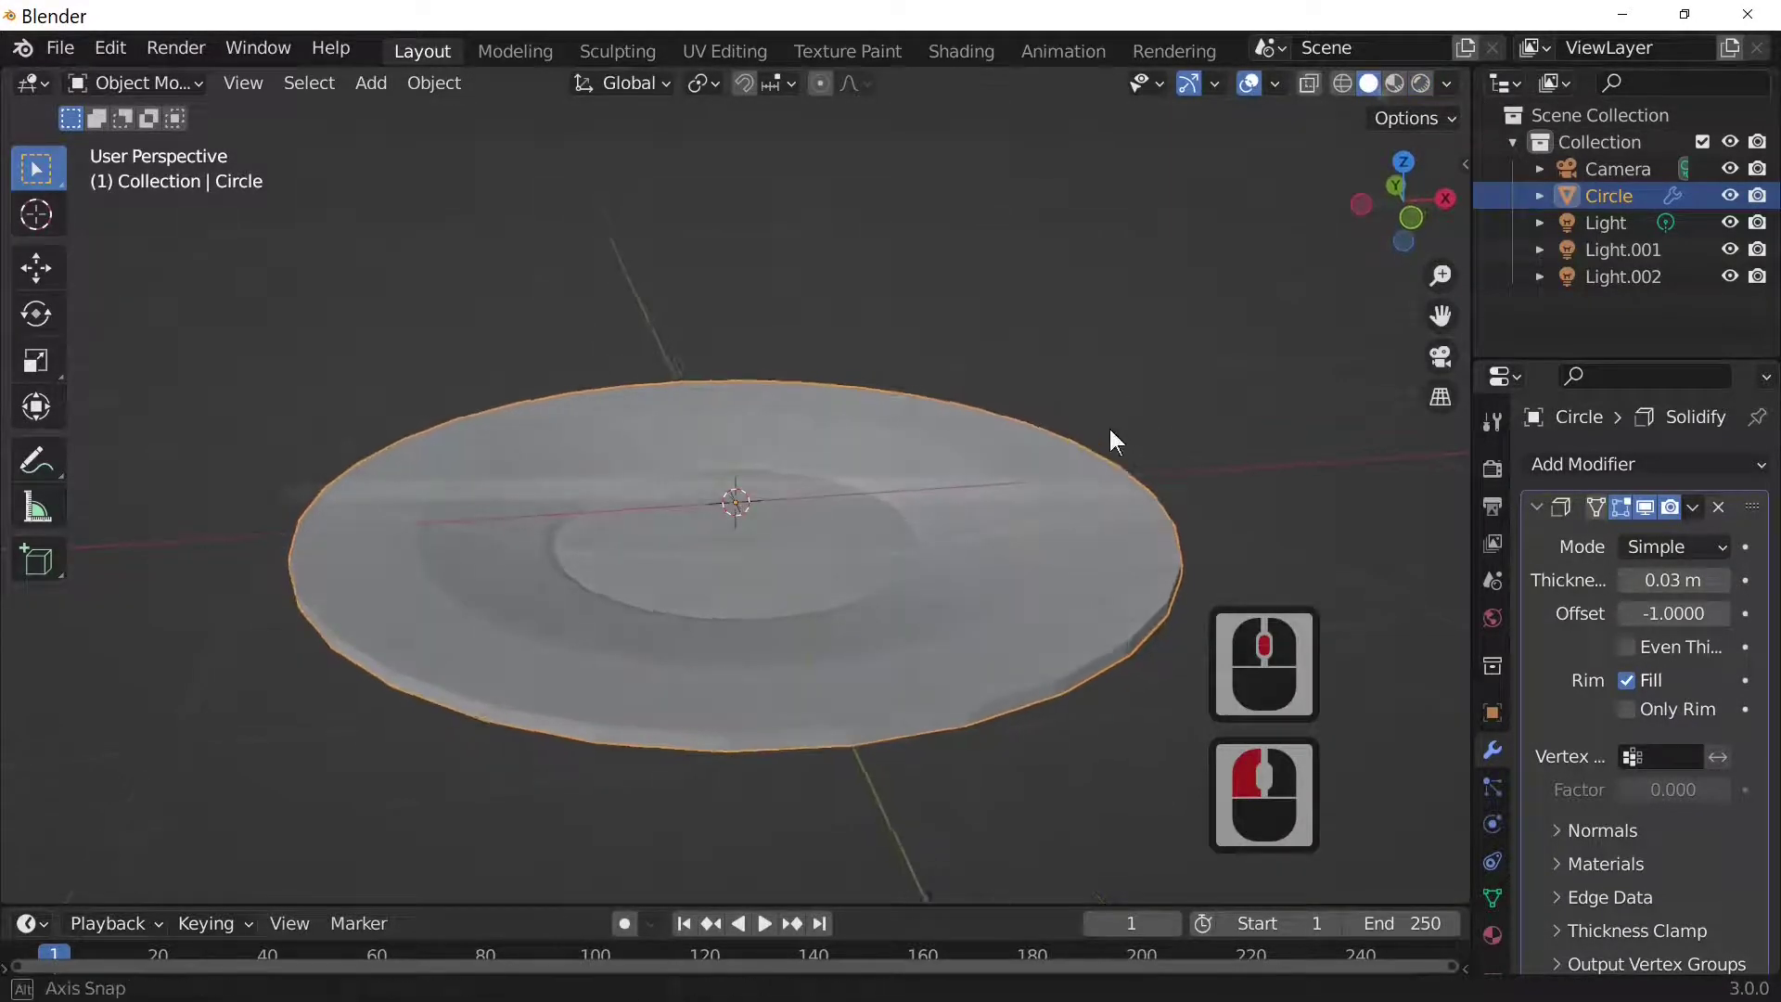
pyautogui.moveTo(1109, 429); pyautogui.dragTo(1329, 125, button='middle')
pyautogui.moveTo(1052, 389); pyautogui.dragTo(755, 565, button='middle')
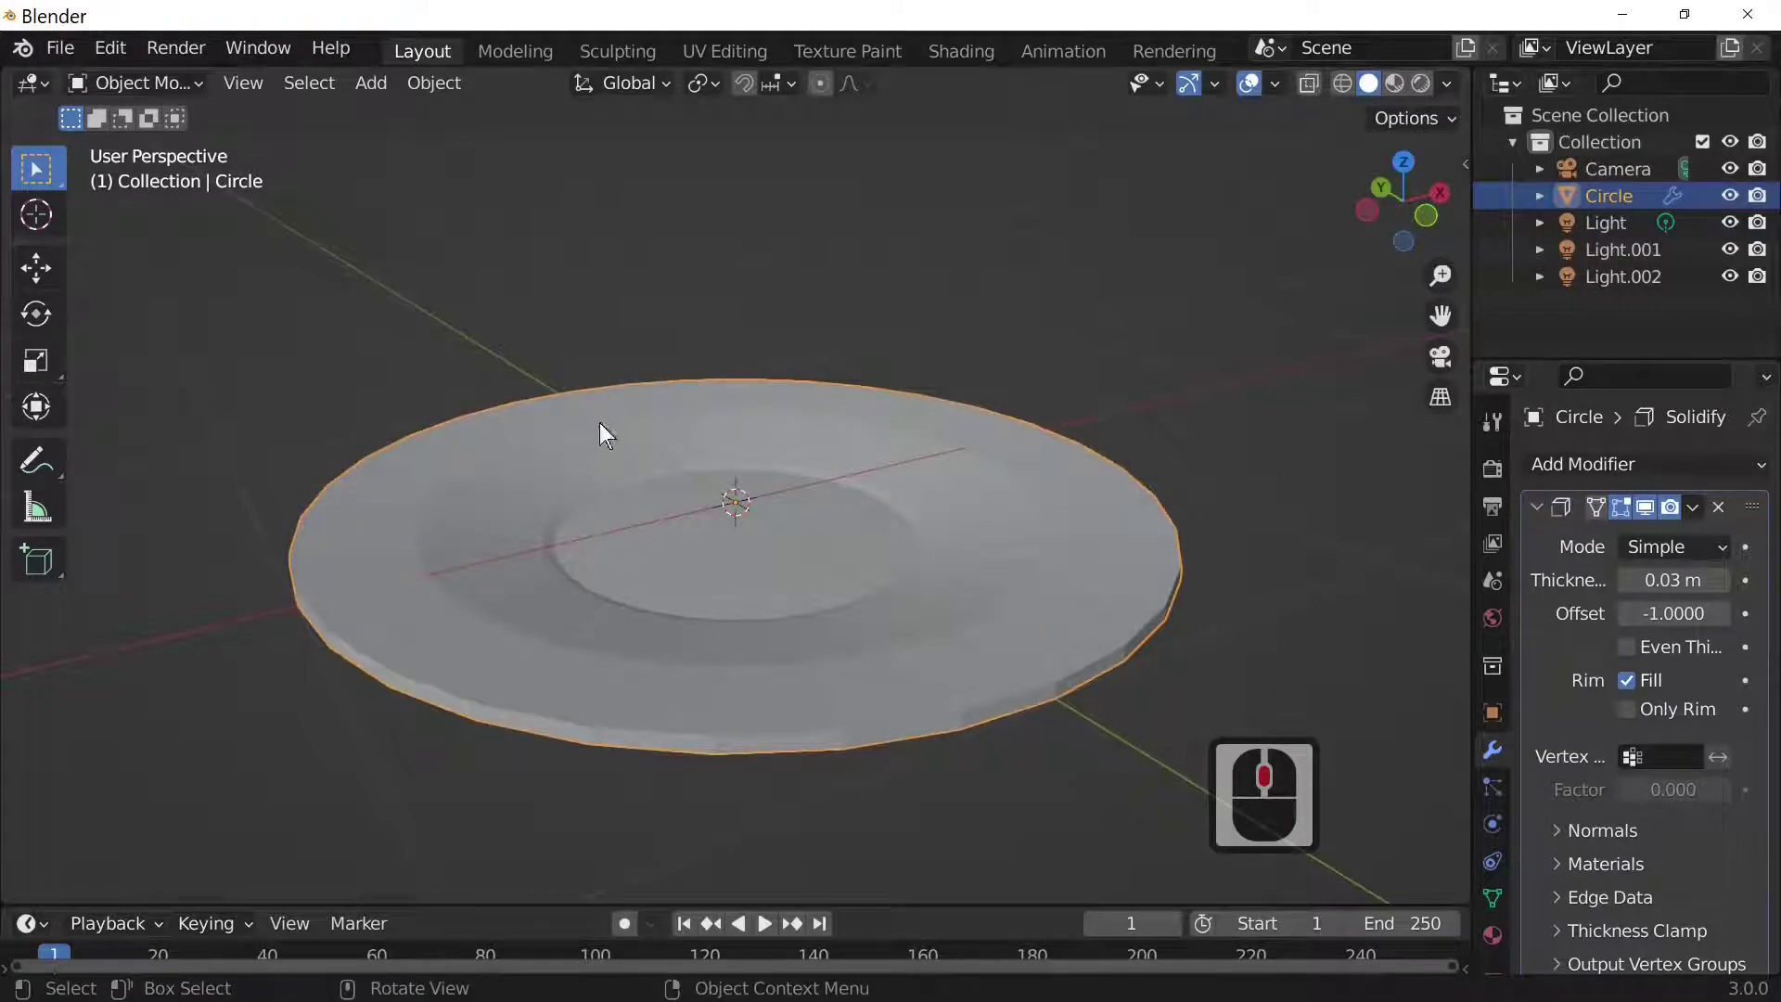
pyautogui.moveTo(1009, 520)
pyautogui.mouseDown(button='middle')
pyautogui.moveTo(1021, 597)
pyautogui.moveTo(1018, 520)
pyautogui.mouseUp(button='middle')
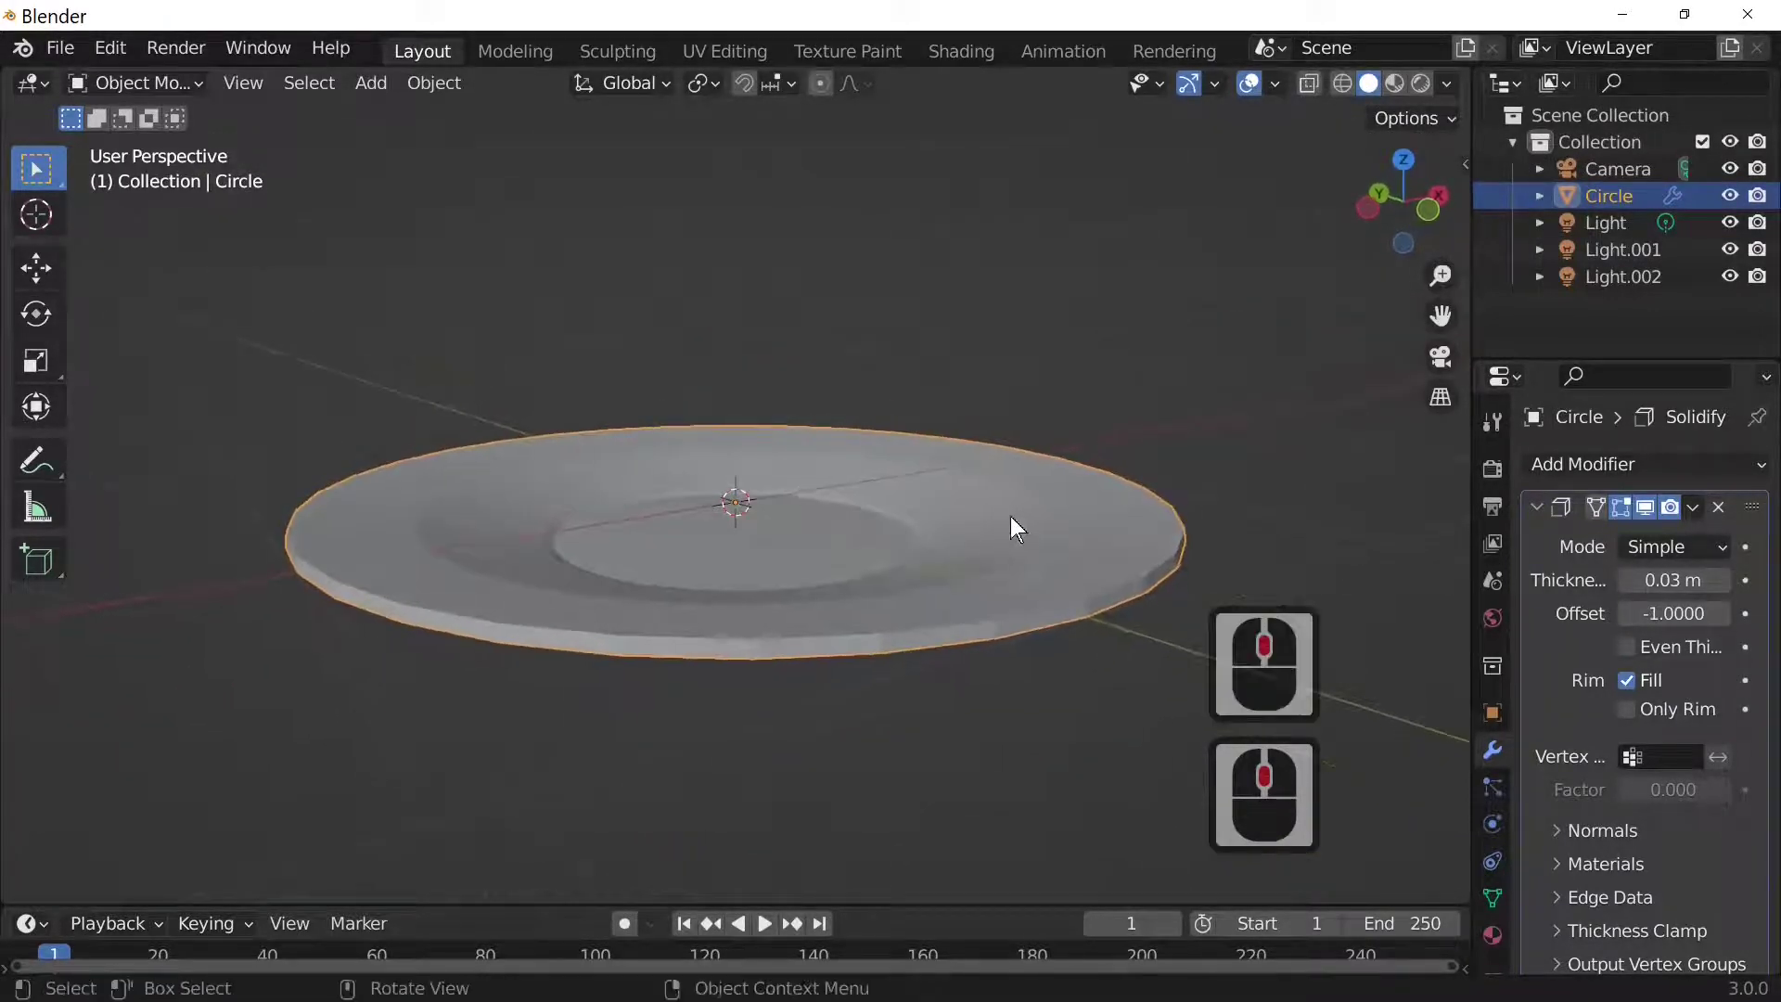
# Apply Shade Smooth to the plate and check its surface from the side and above
pyautogui.rightClick(717, 474)
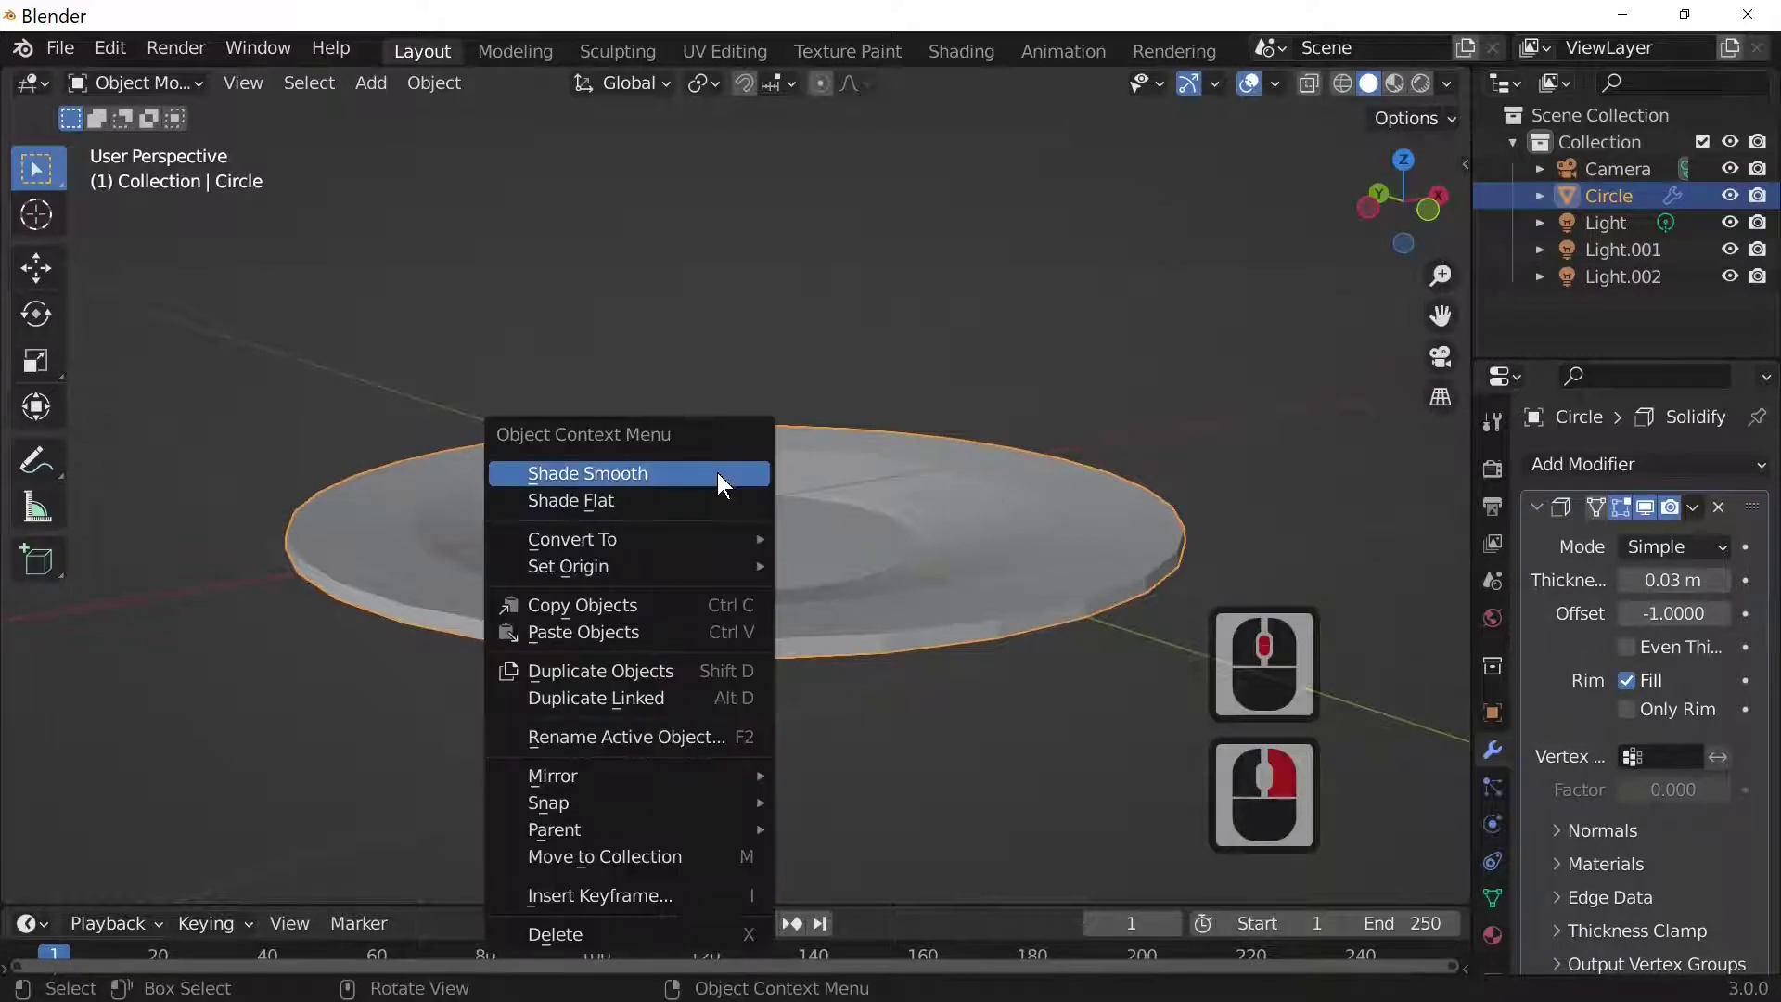
pyautogui.click(717, 474)
pyautogui.moveTo(738, 482); pyautogui.dragTo(664, 477, button='middle')
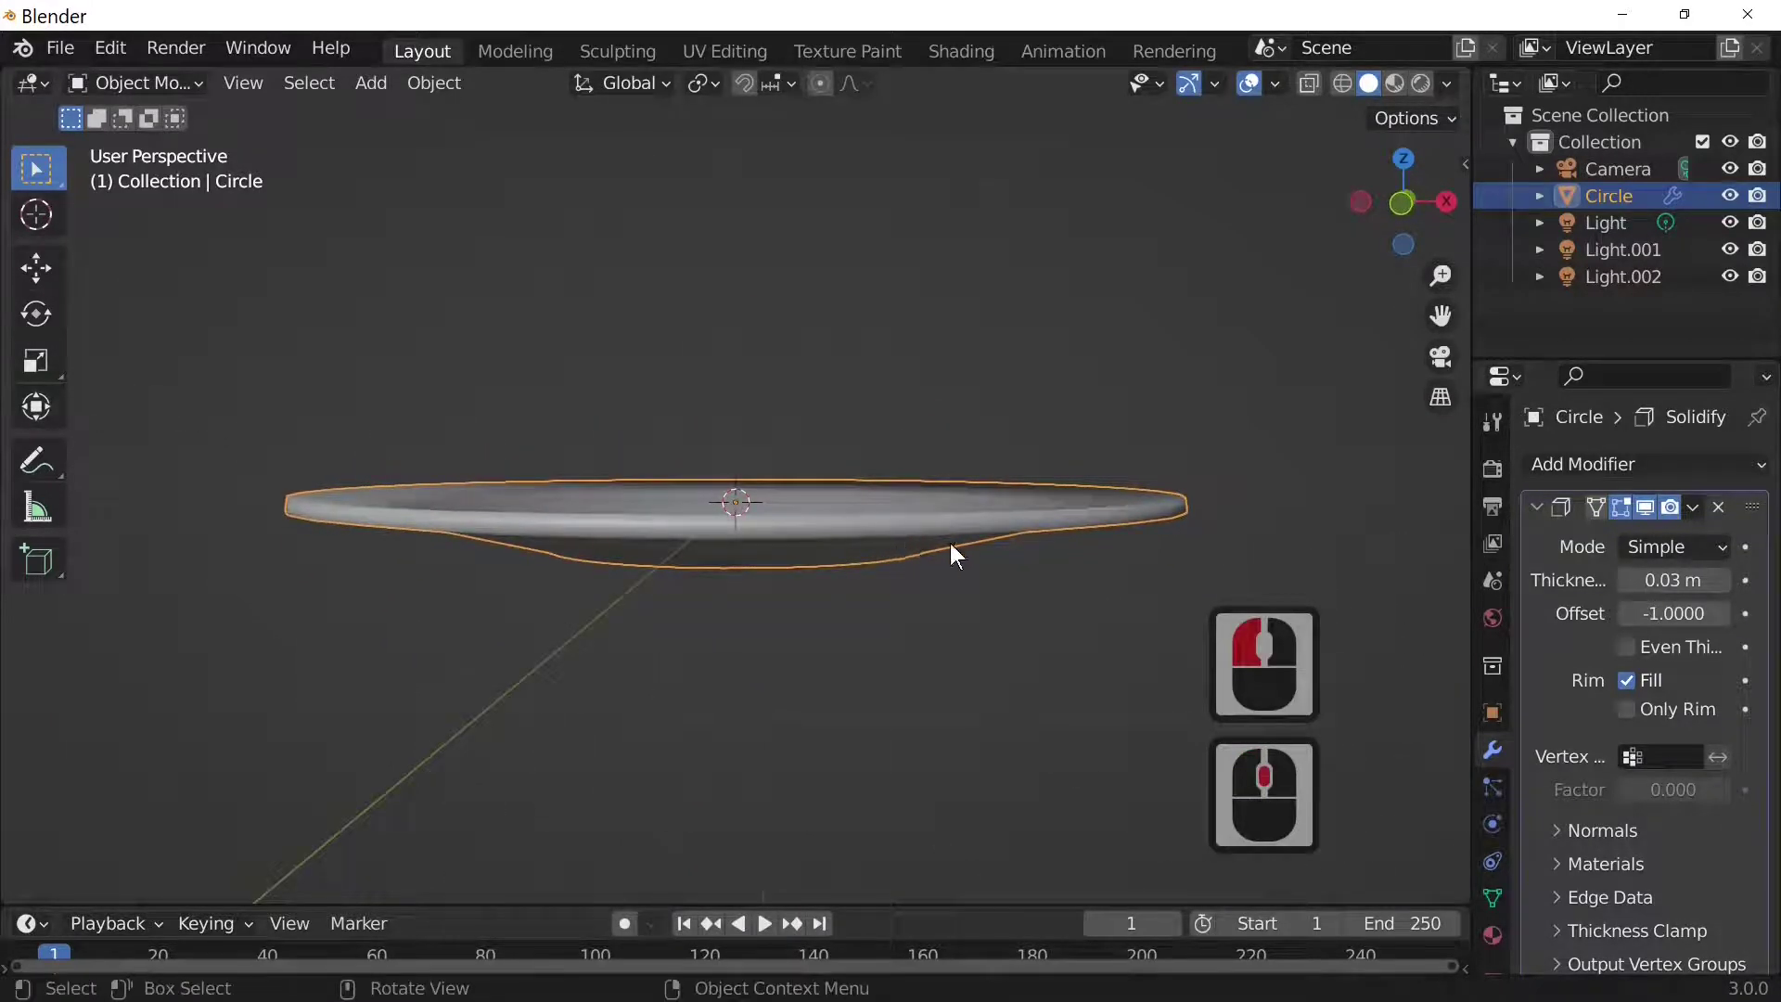
pyautogui.moveTo(950, 542); pyautogui.dragTo(994, 588, button='middle')
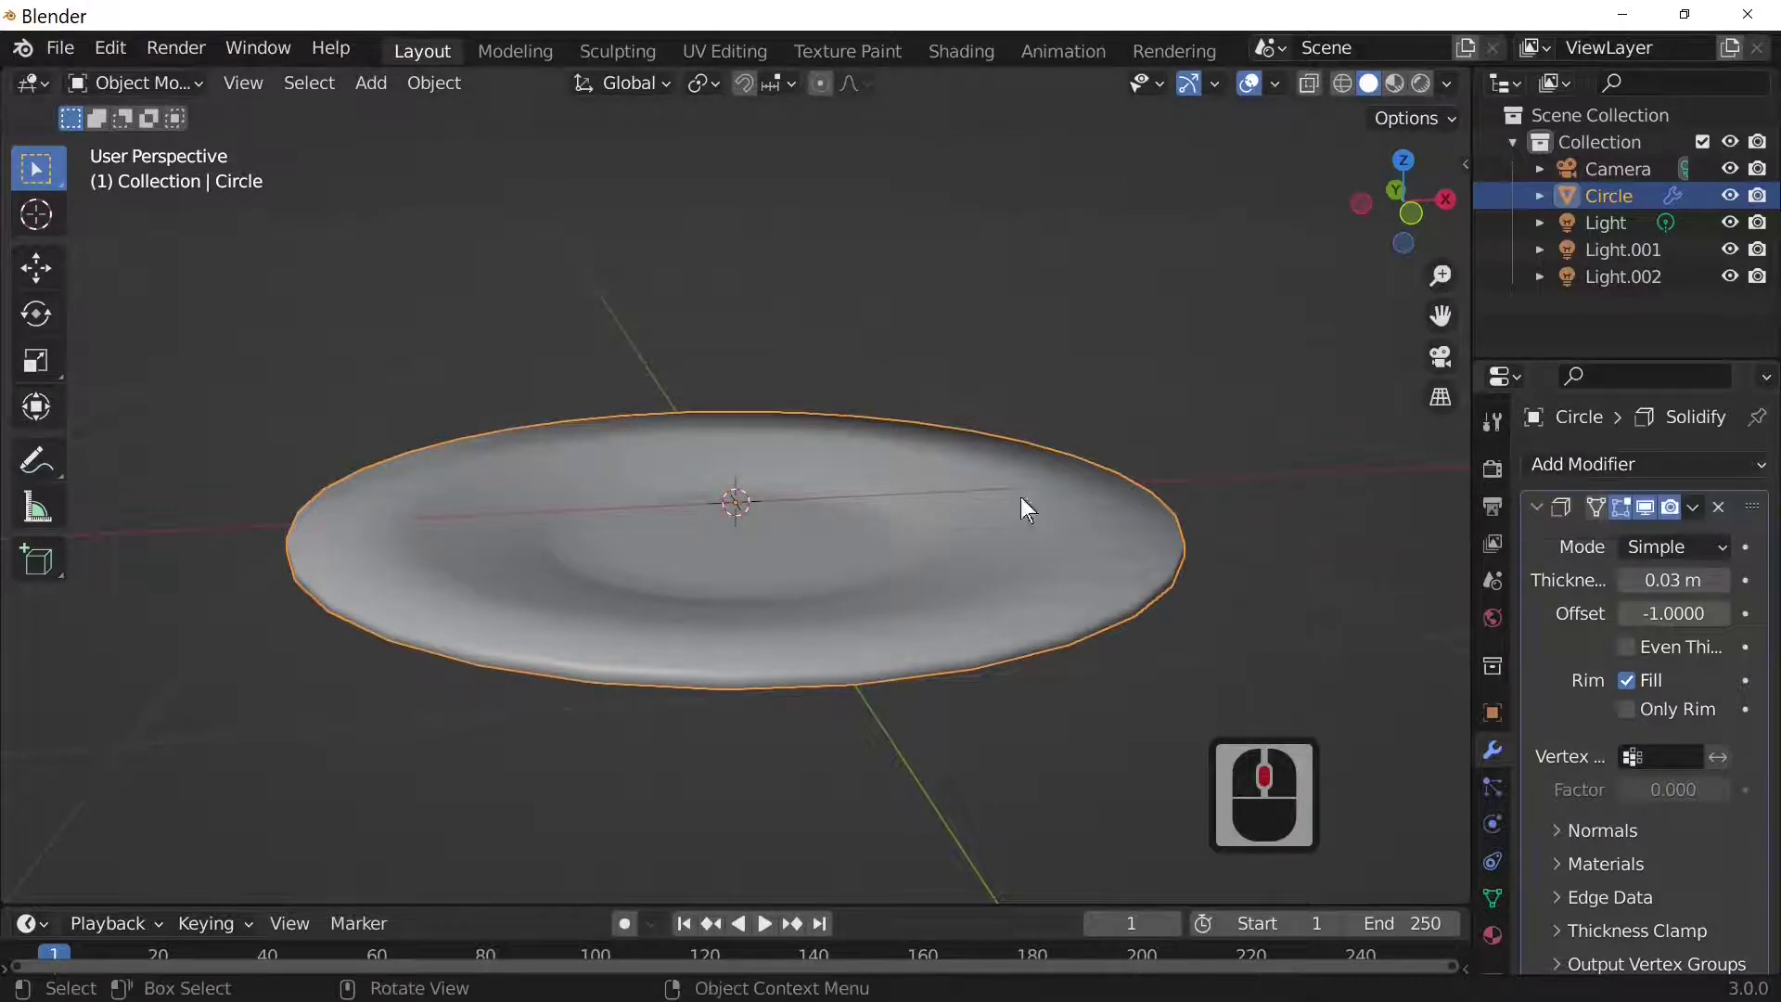
# Add a Subdivision Surface modifier to the plate and set its viewport levels to 2
pyautogui.click(1664, 464)
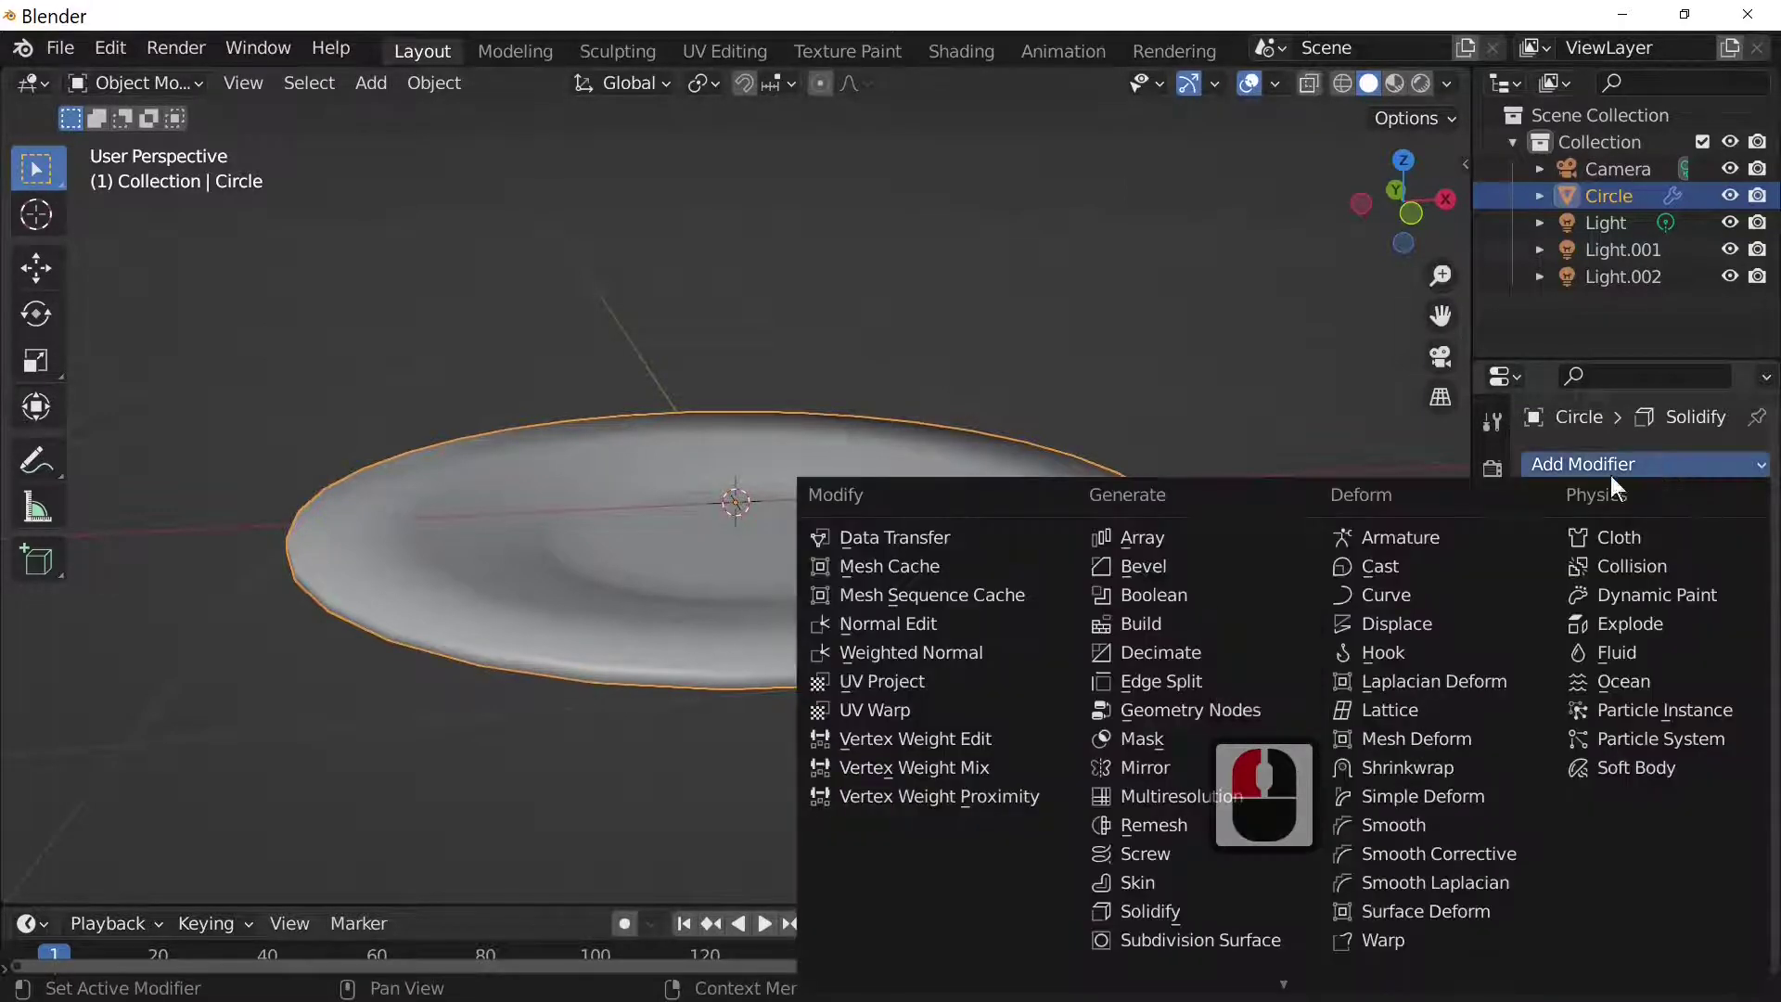
pyautogui.scroll(-3, 1197, 768)
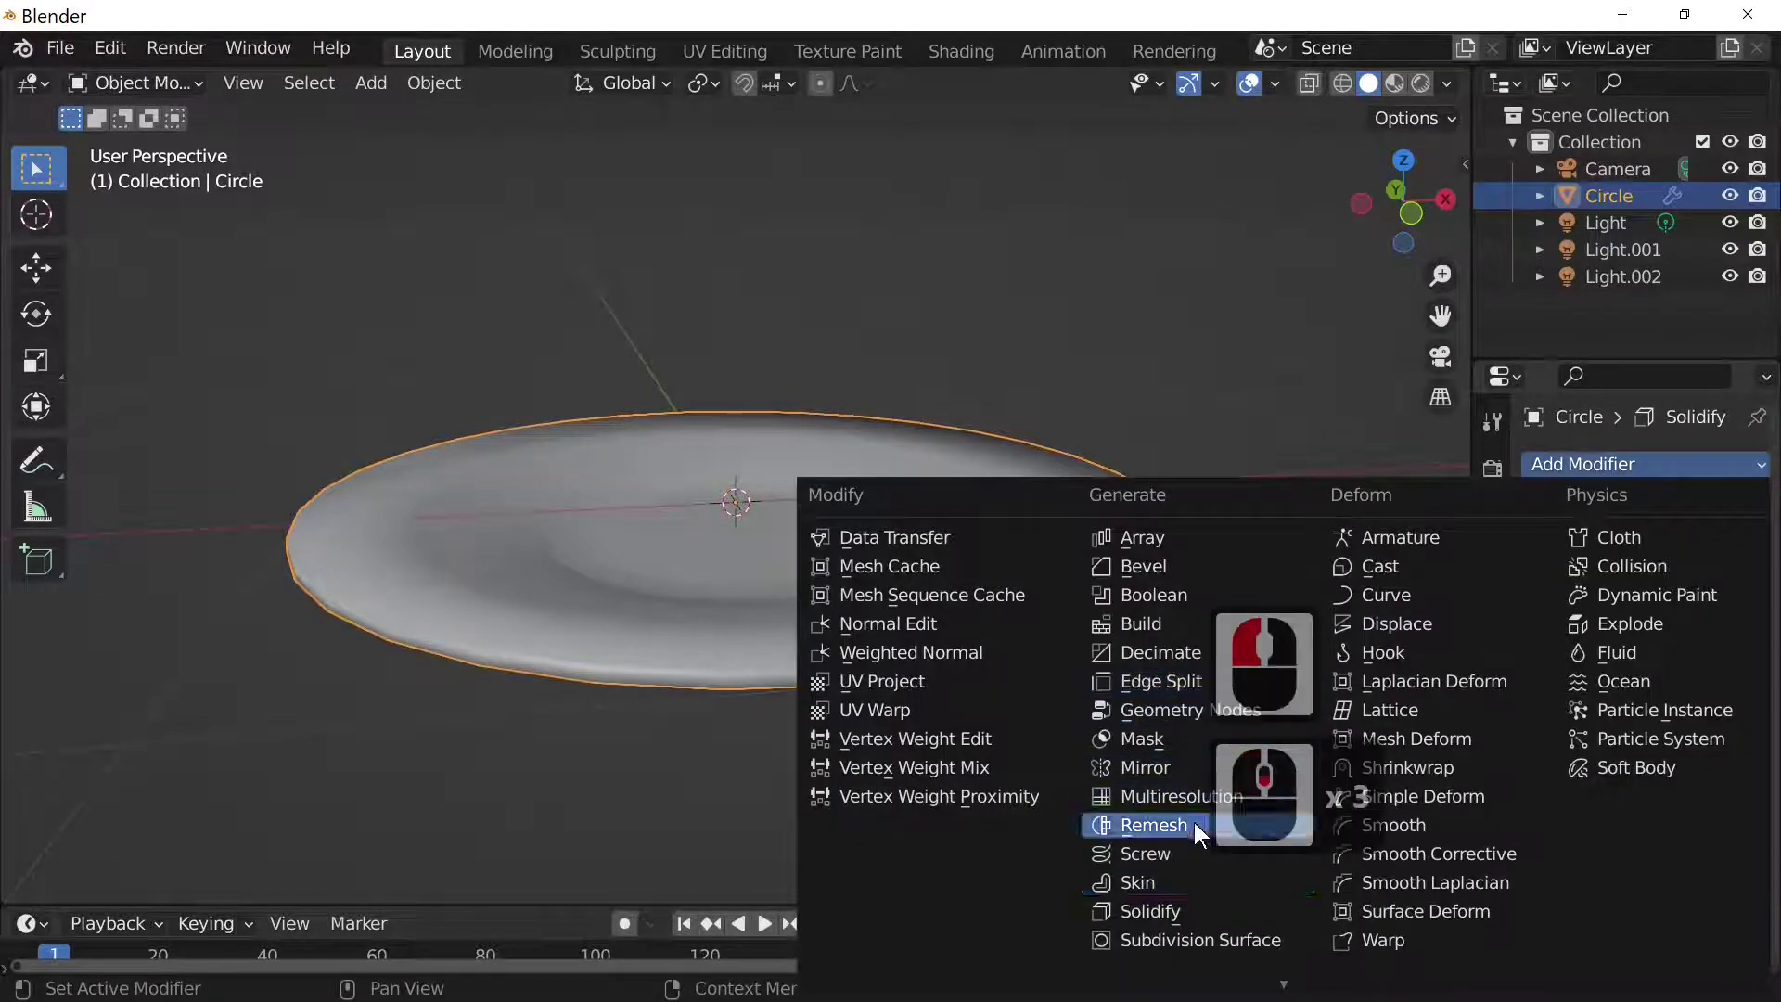
pyautogui.click(1206, 935)
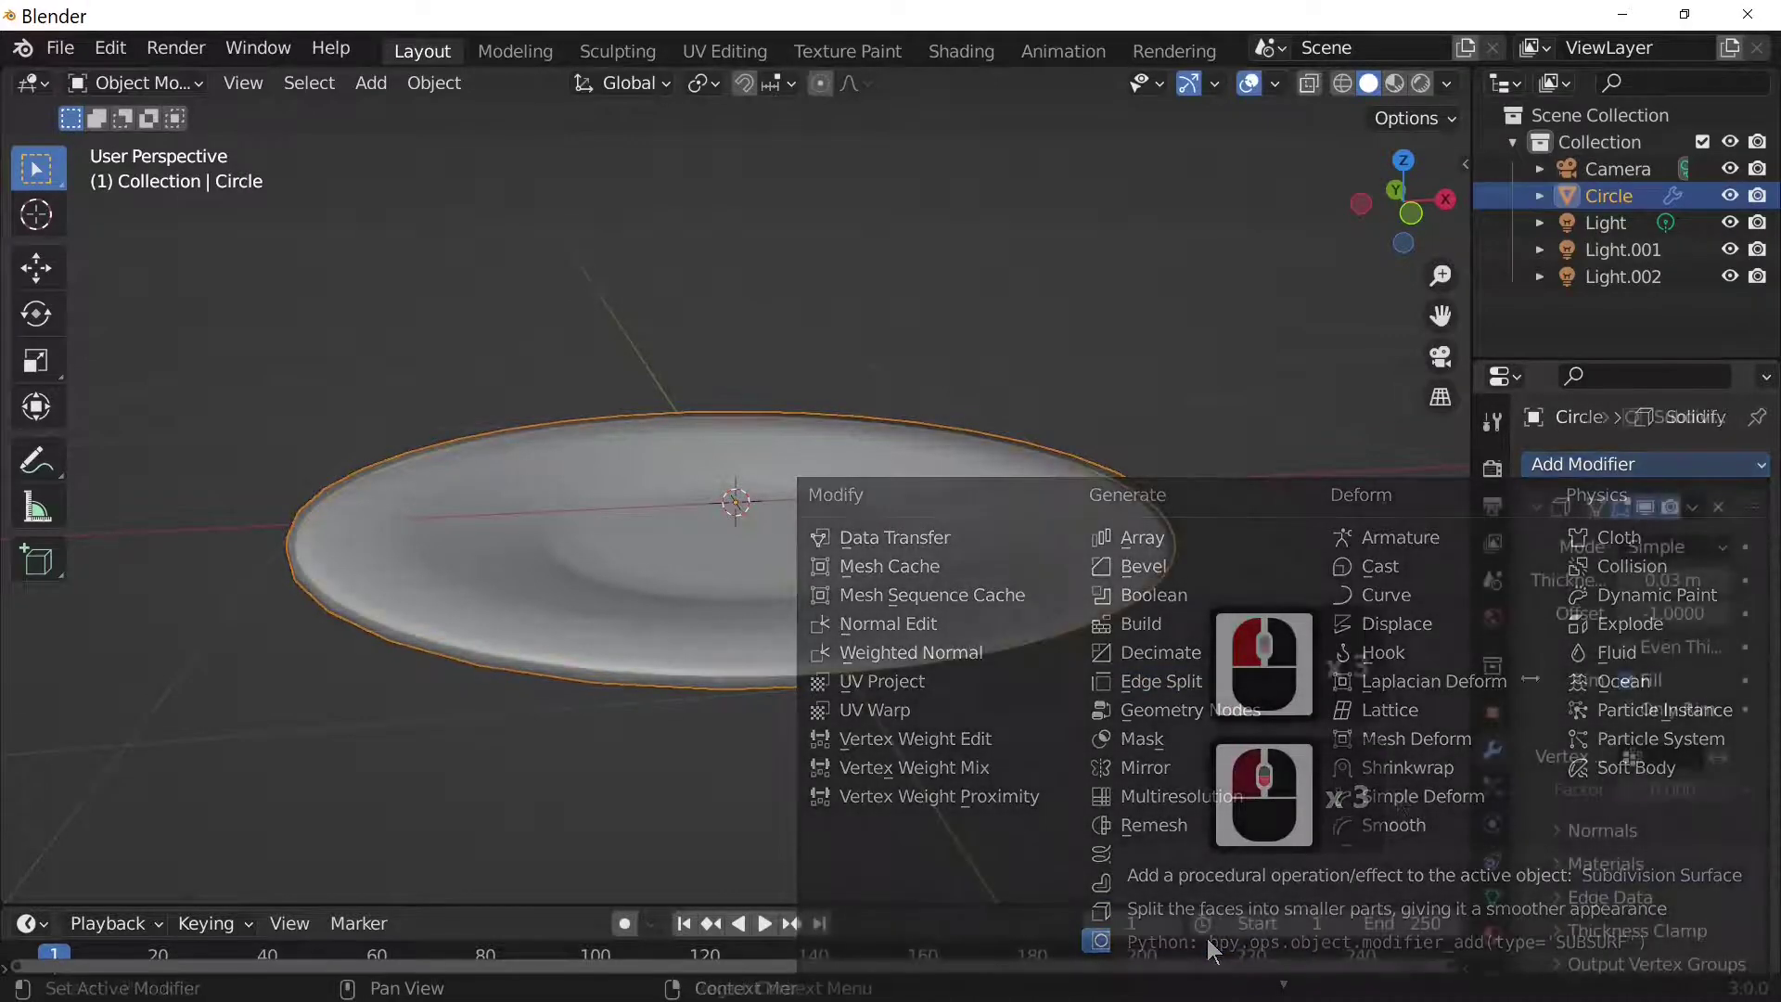
pyautogui.scroll(-8, 1574, 727)
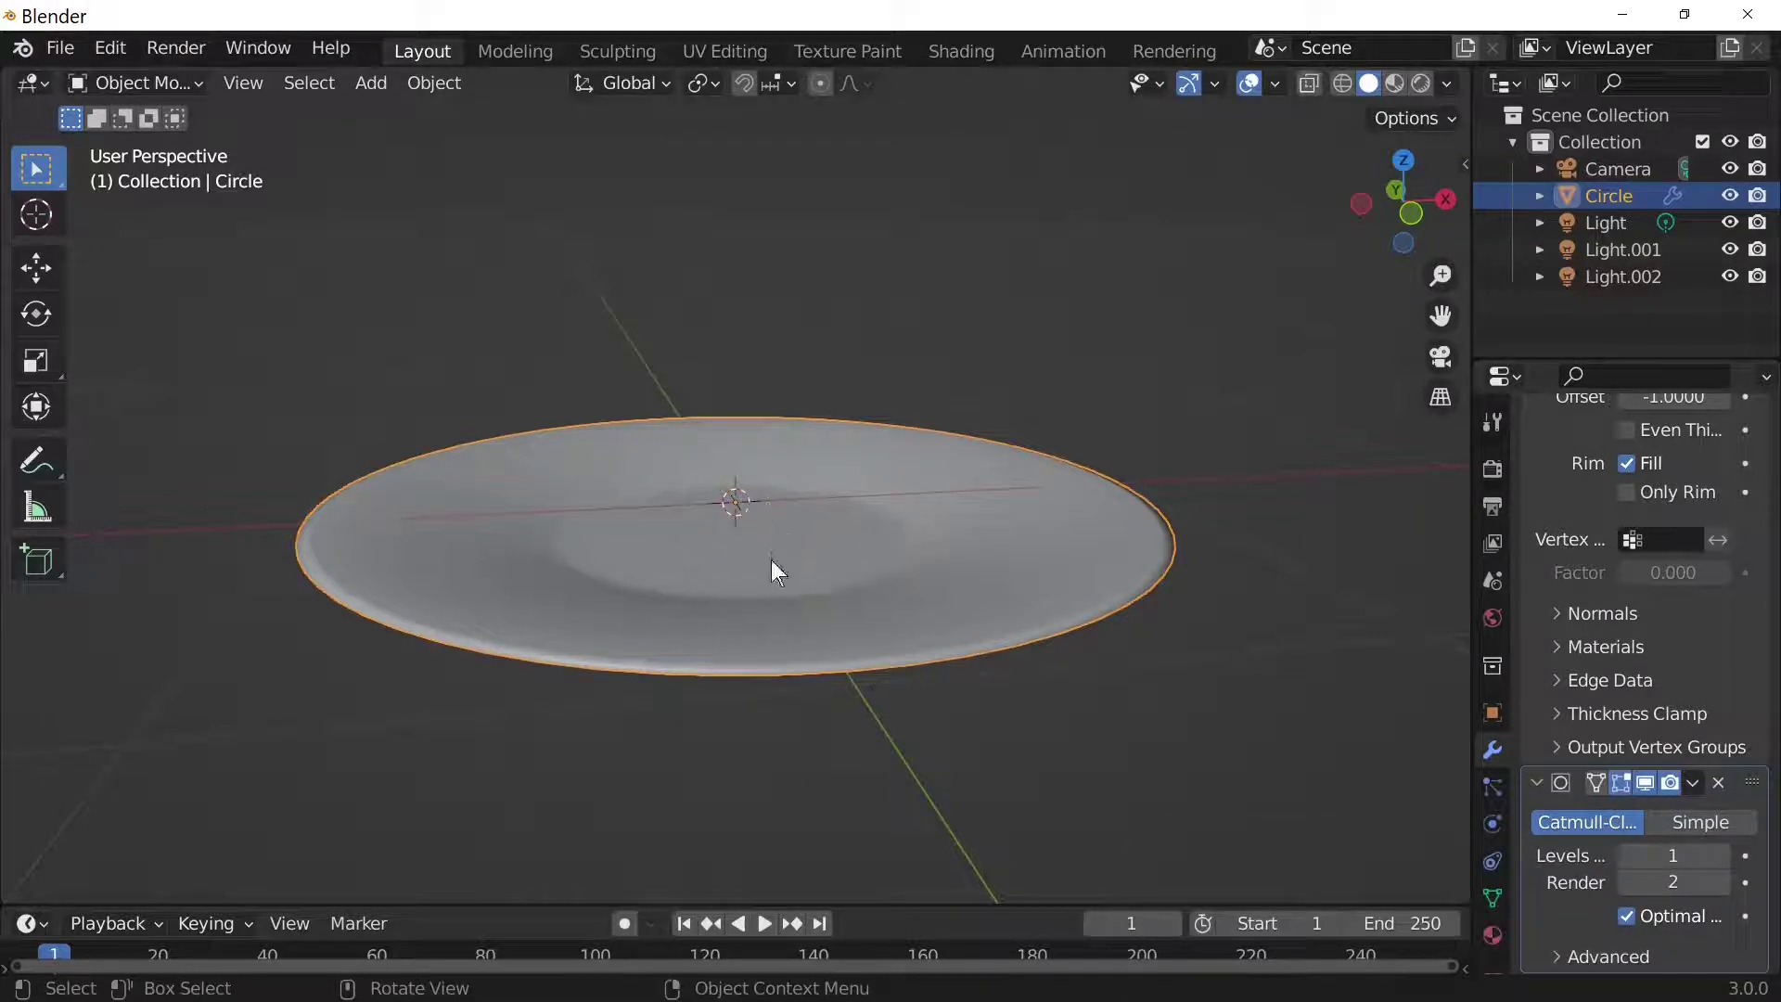
pyautogui.click(1724, 853)
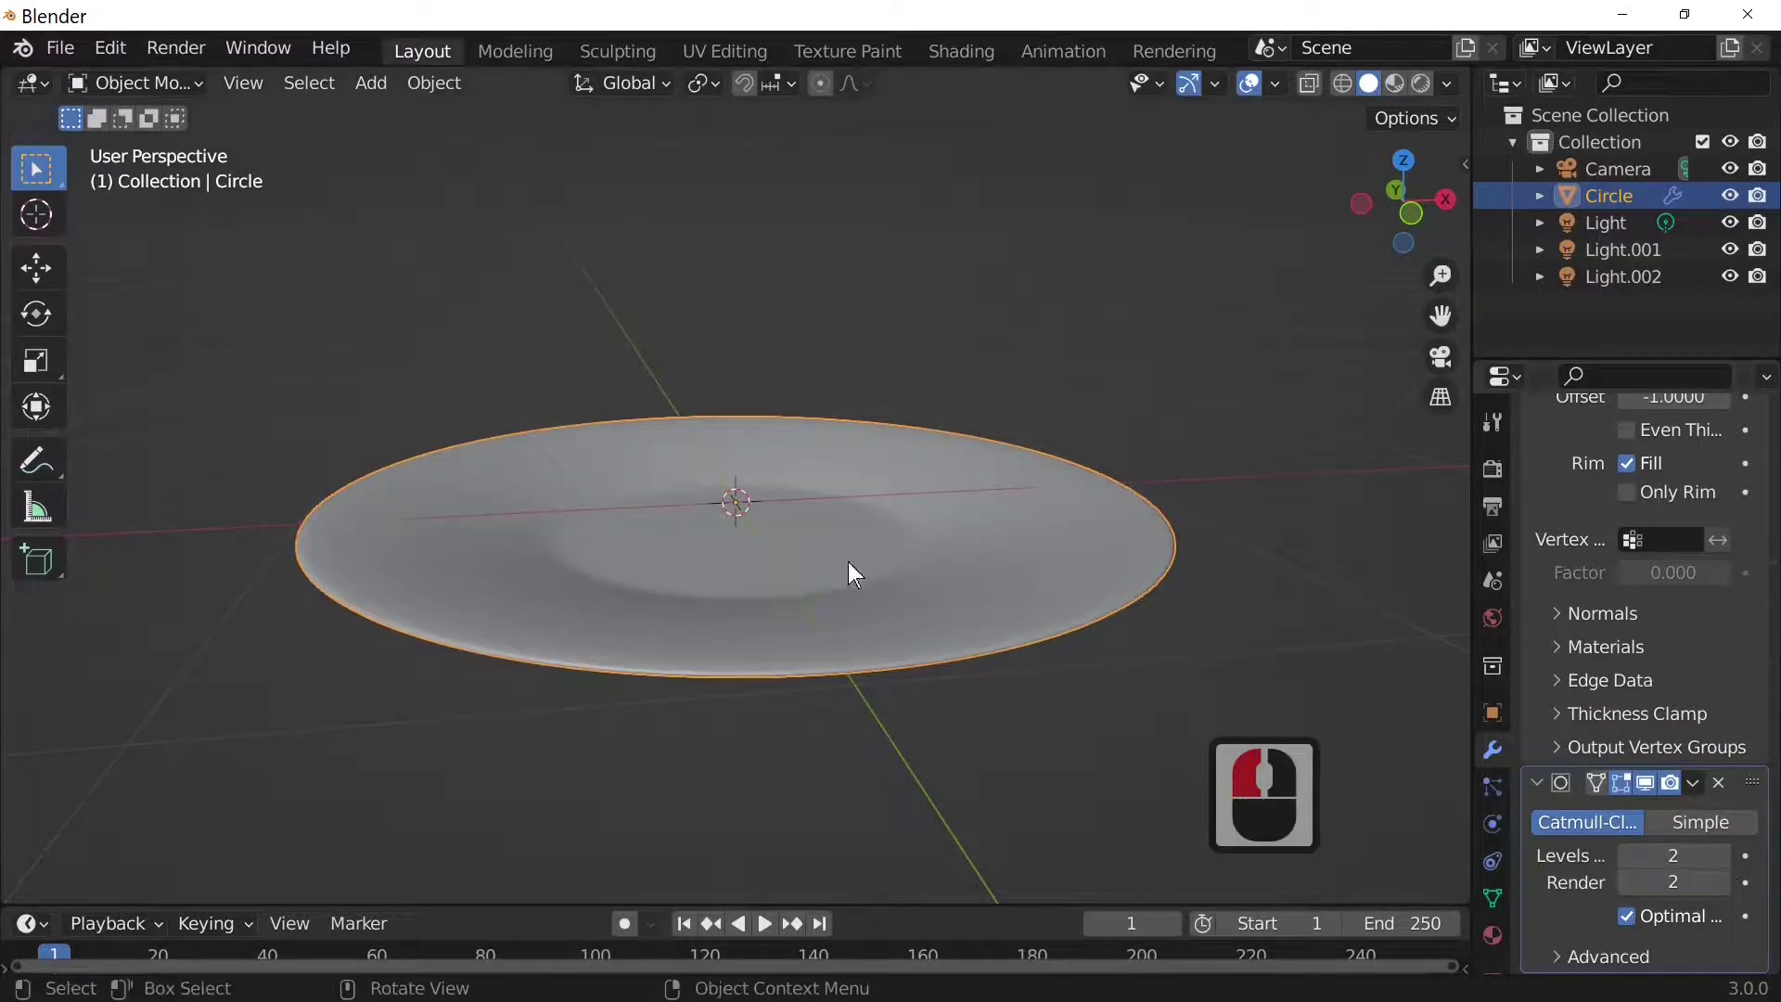
pyautogui.moveTo(848, 560); pyautogui.dragTo(786, 489, button='middle')
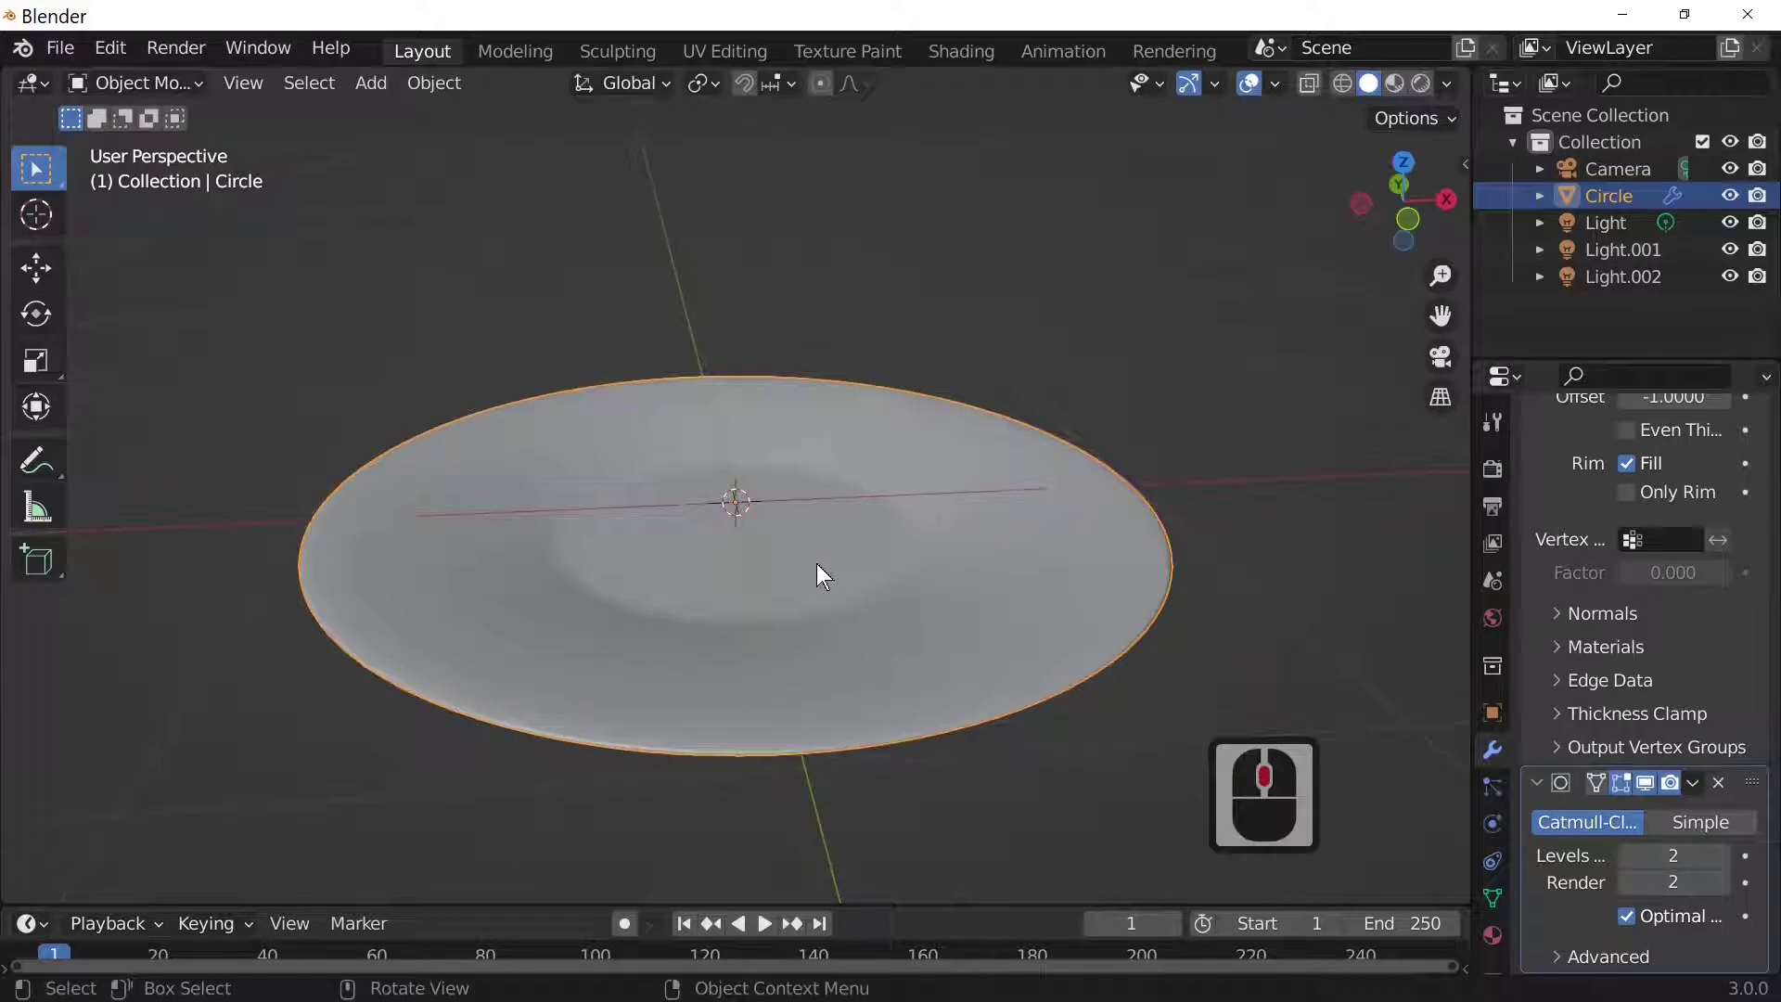
pyautogui.moveTo(816, 565); pyautogui.dragTo(860, 562, button='middle')
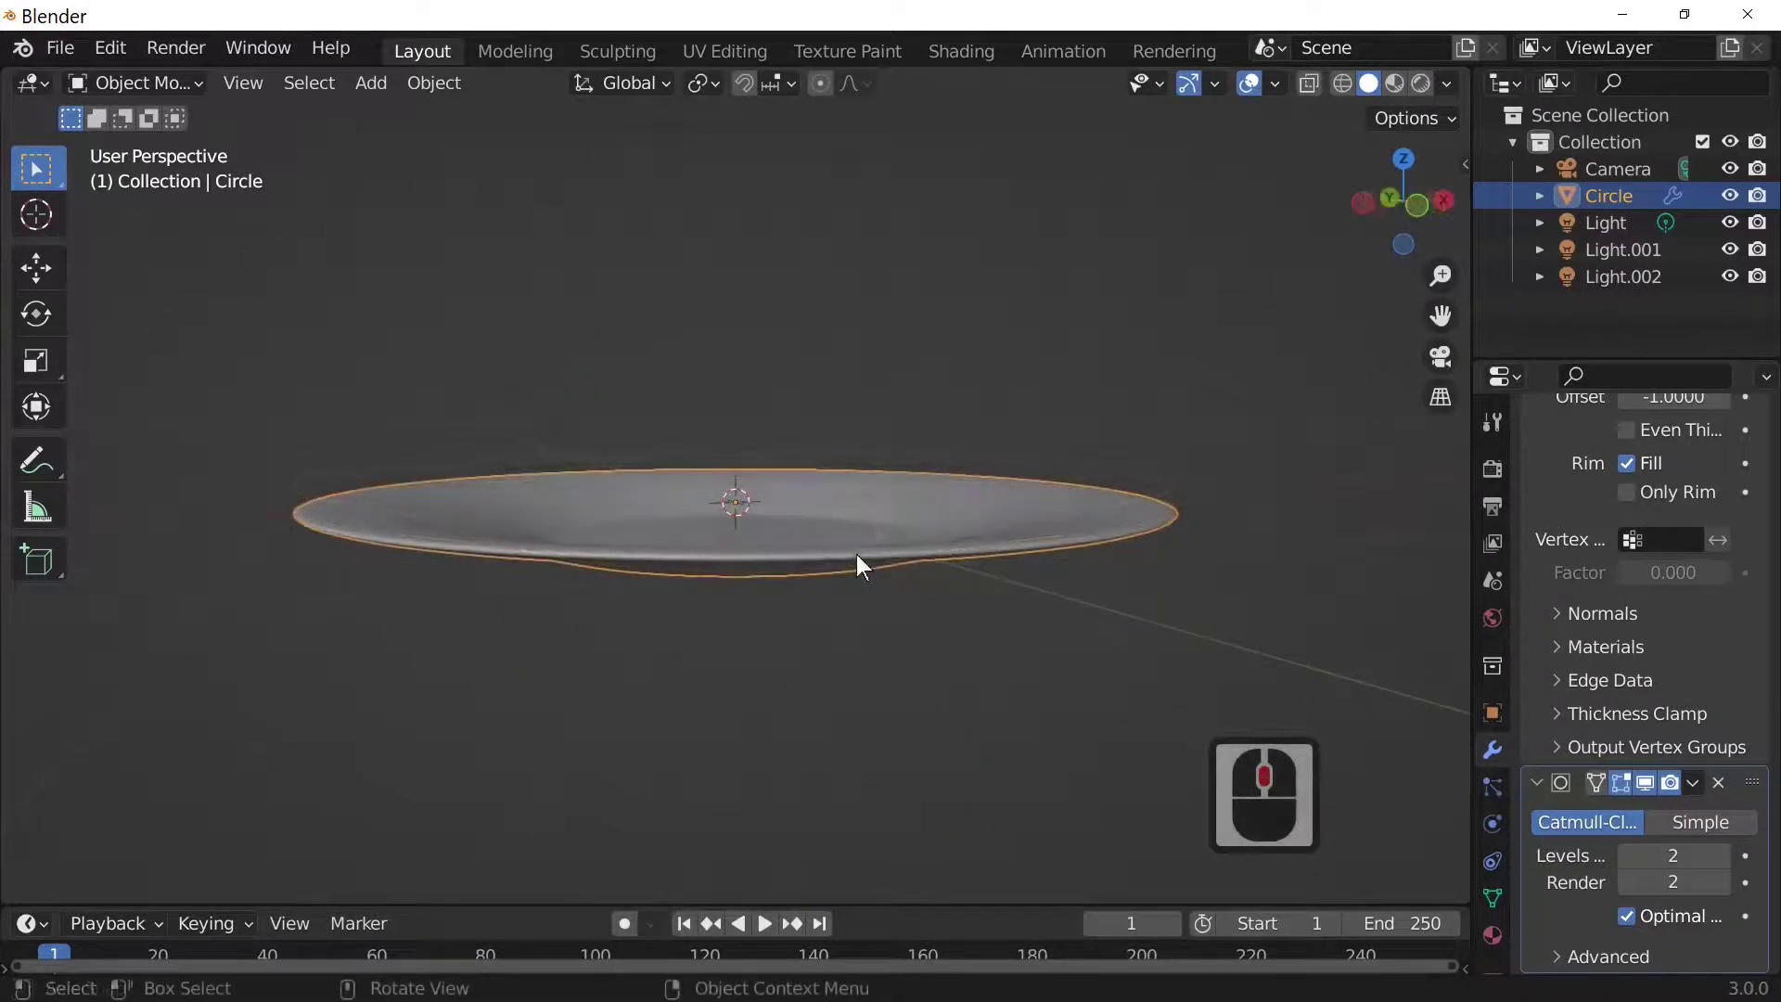
# Scale the whole plate up uniformly by about 1.39 and show its transform values
pyautogui.scroll(-2, 856, 554)
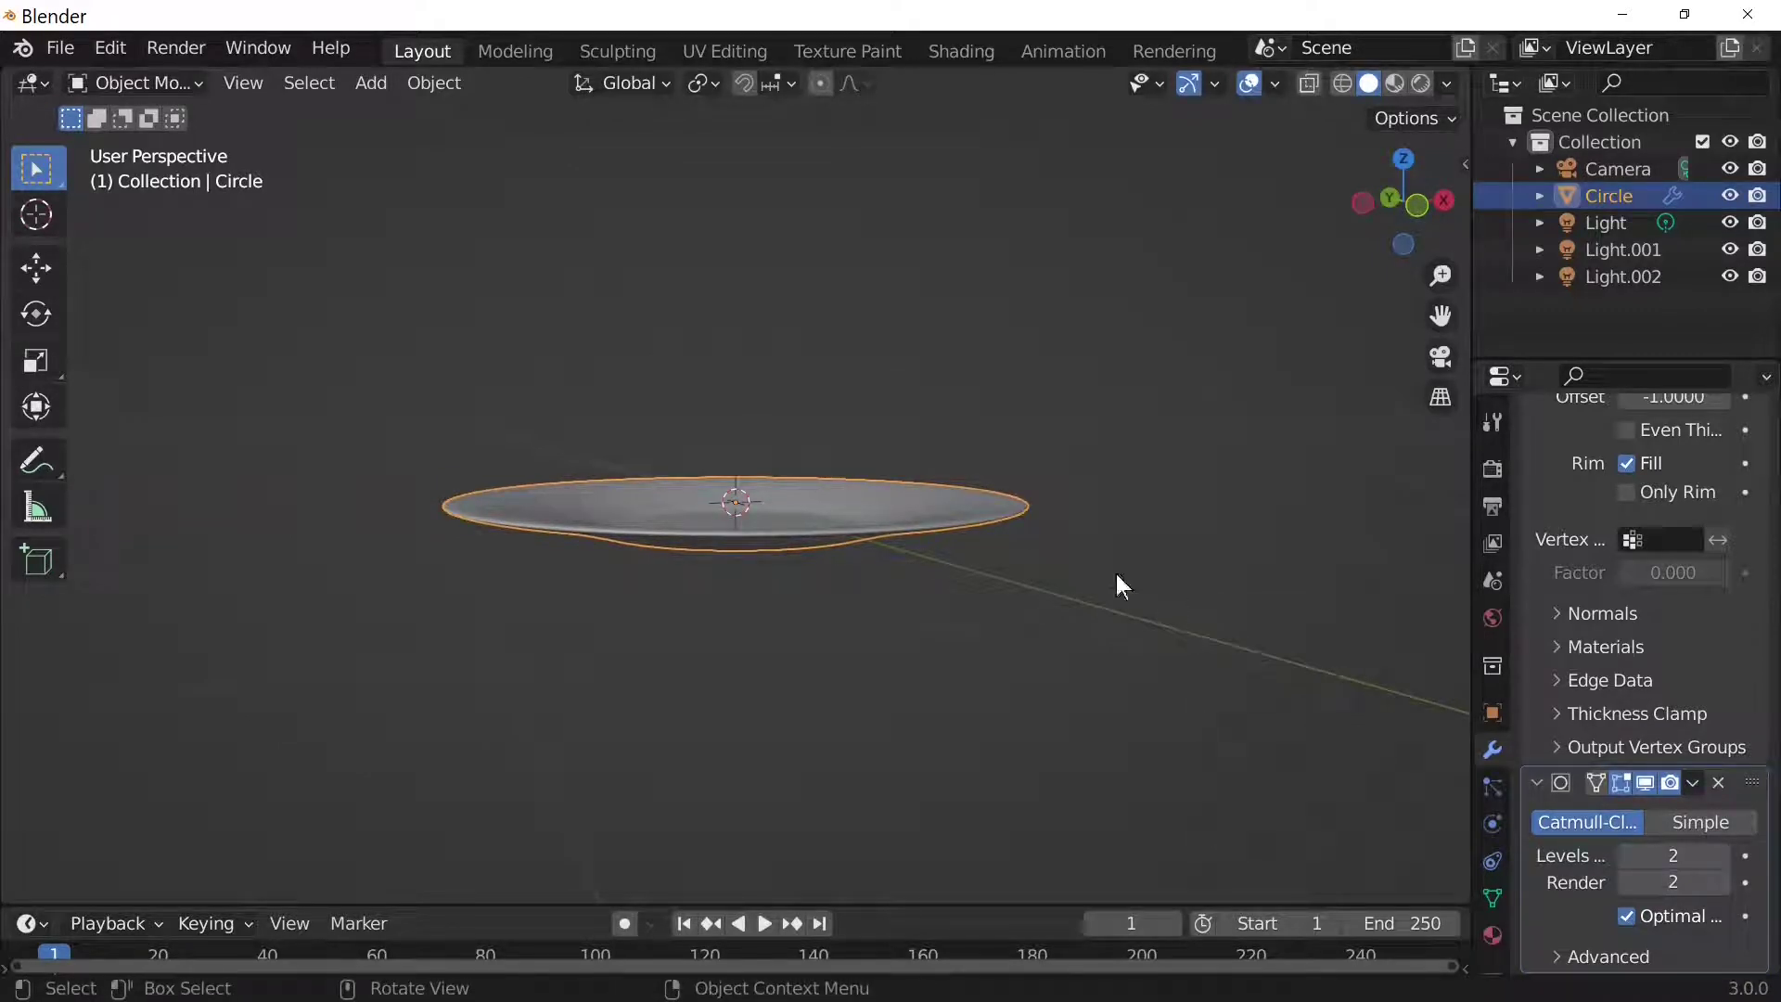
pyautogui.press('n')
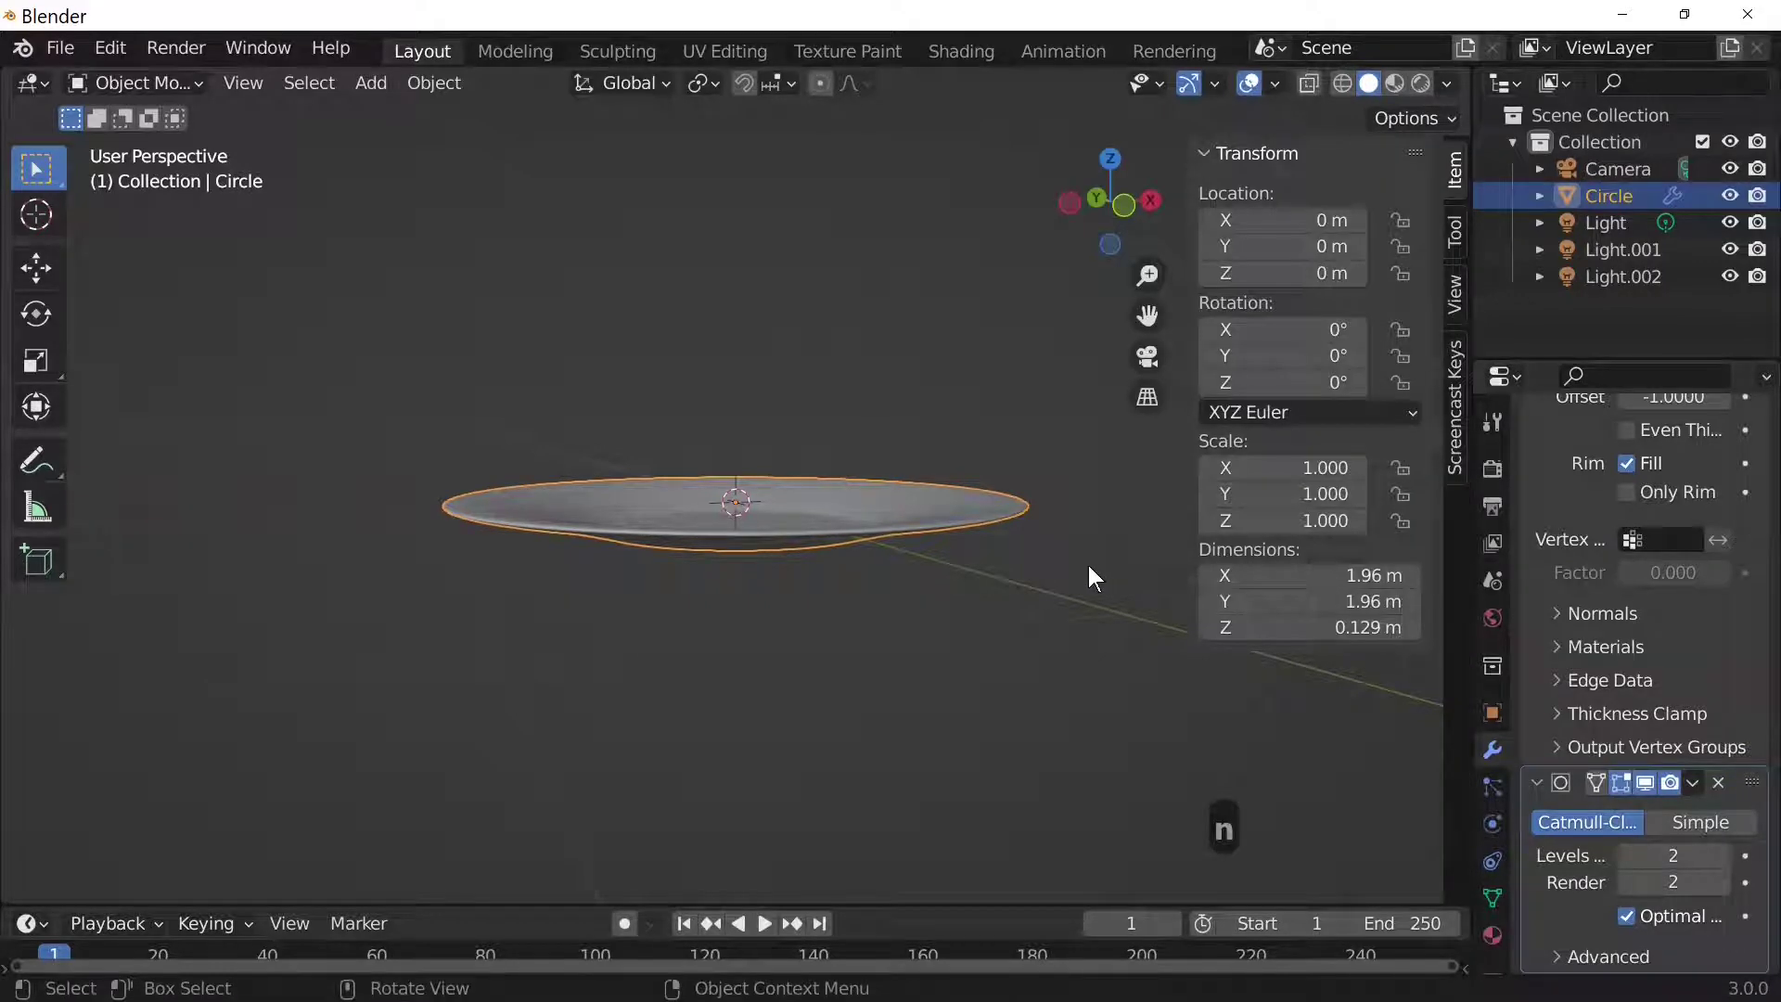
pyautogui.press('n')
pyautogui.press('s')
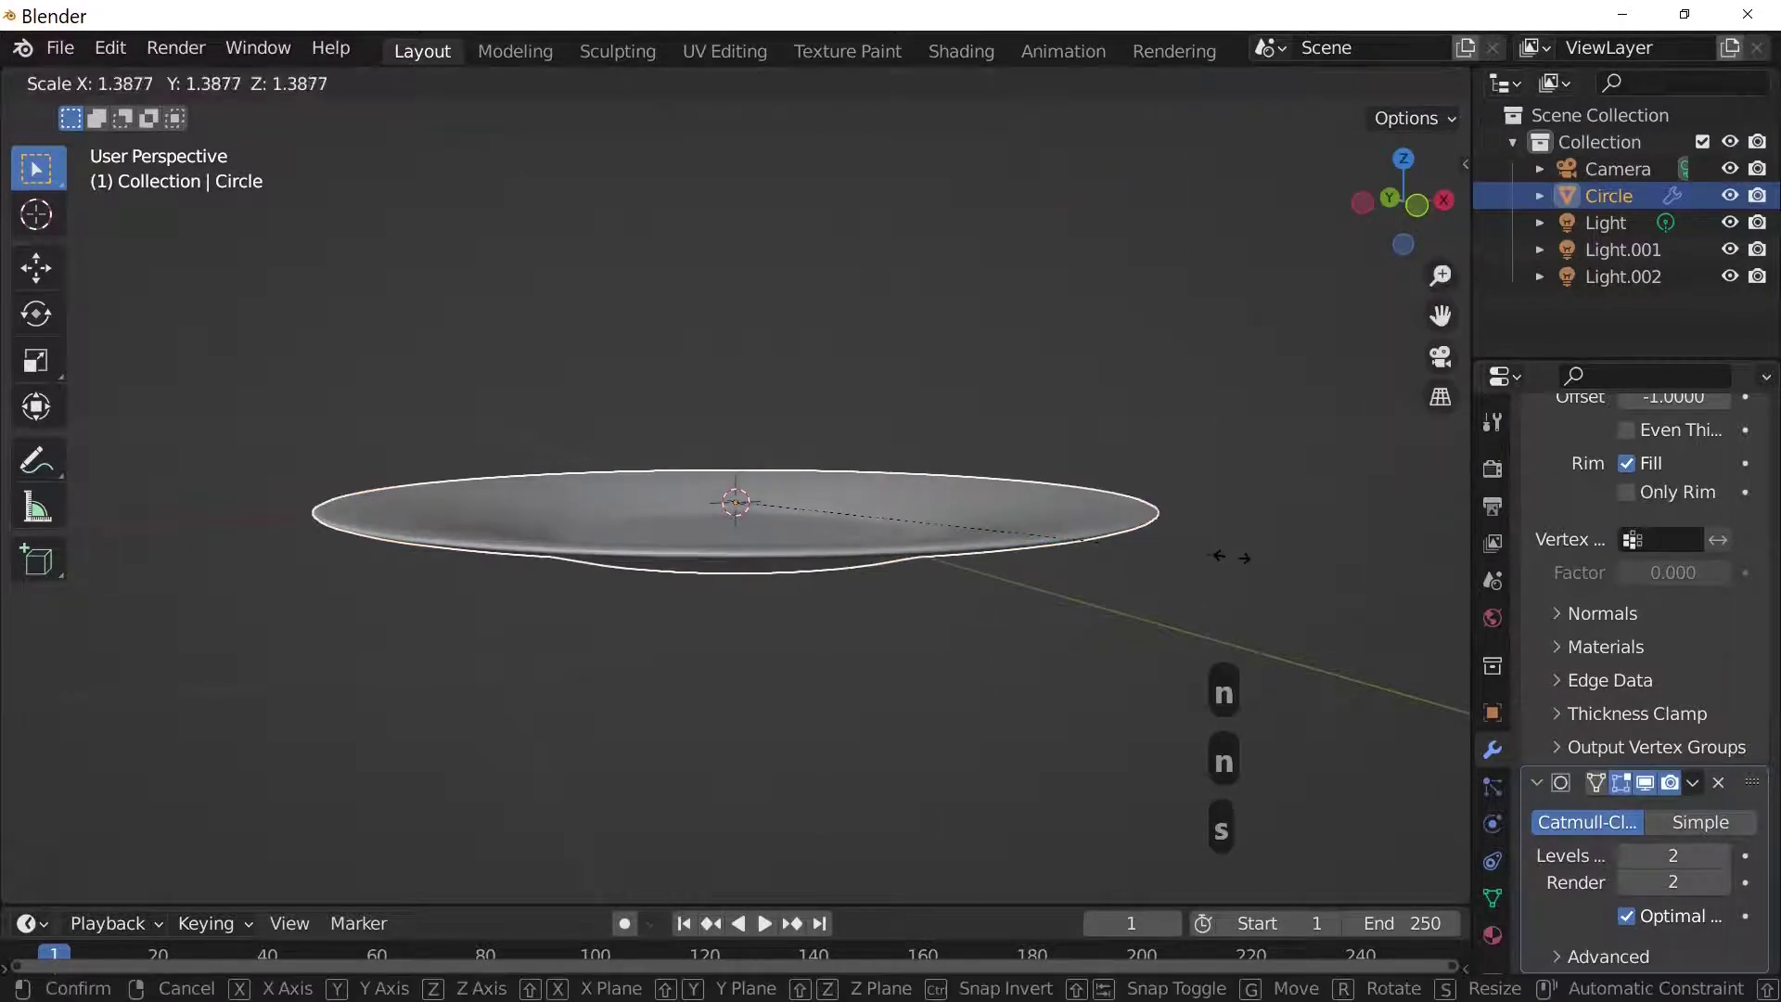
pyautogui.click(1268, 520)
pyautogui.press('n')
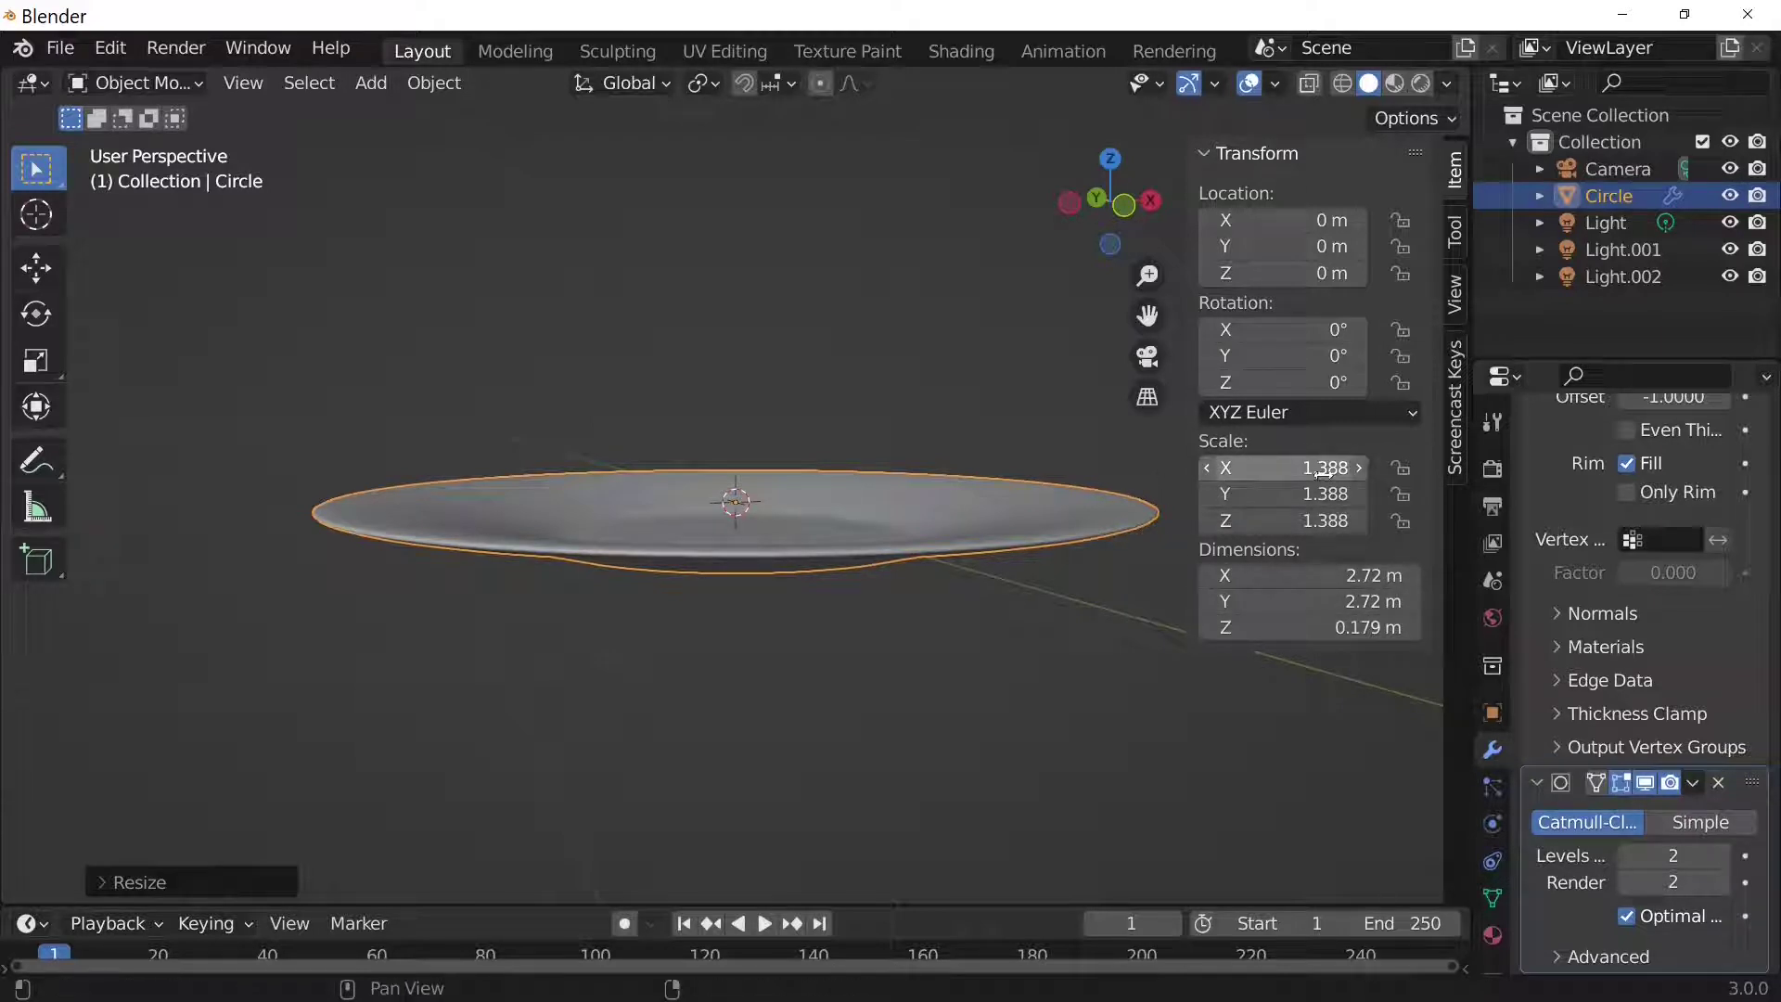
# Apply the plate's rotation and scale, and hide the transform values
pyautogui.moveTo(781, 701); pyautogui.dragTo(802, 733, button='middle')
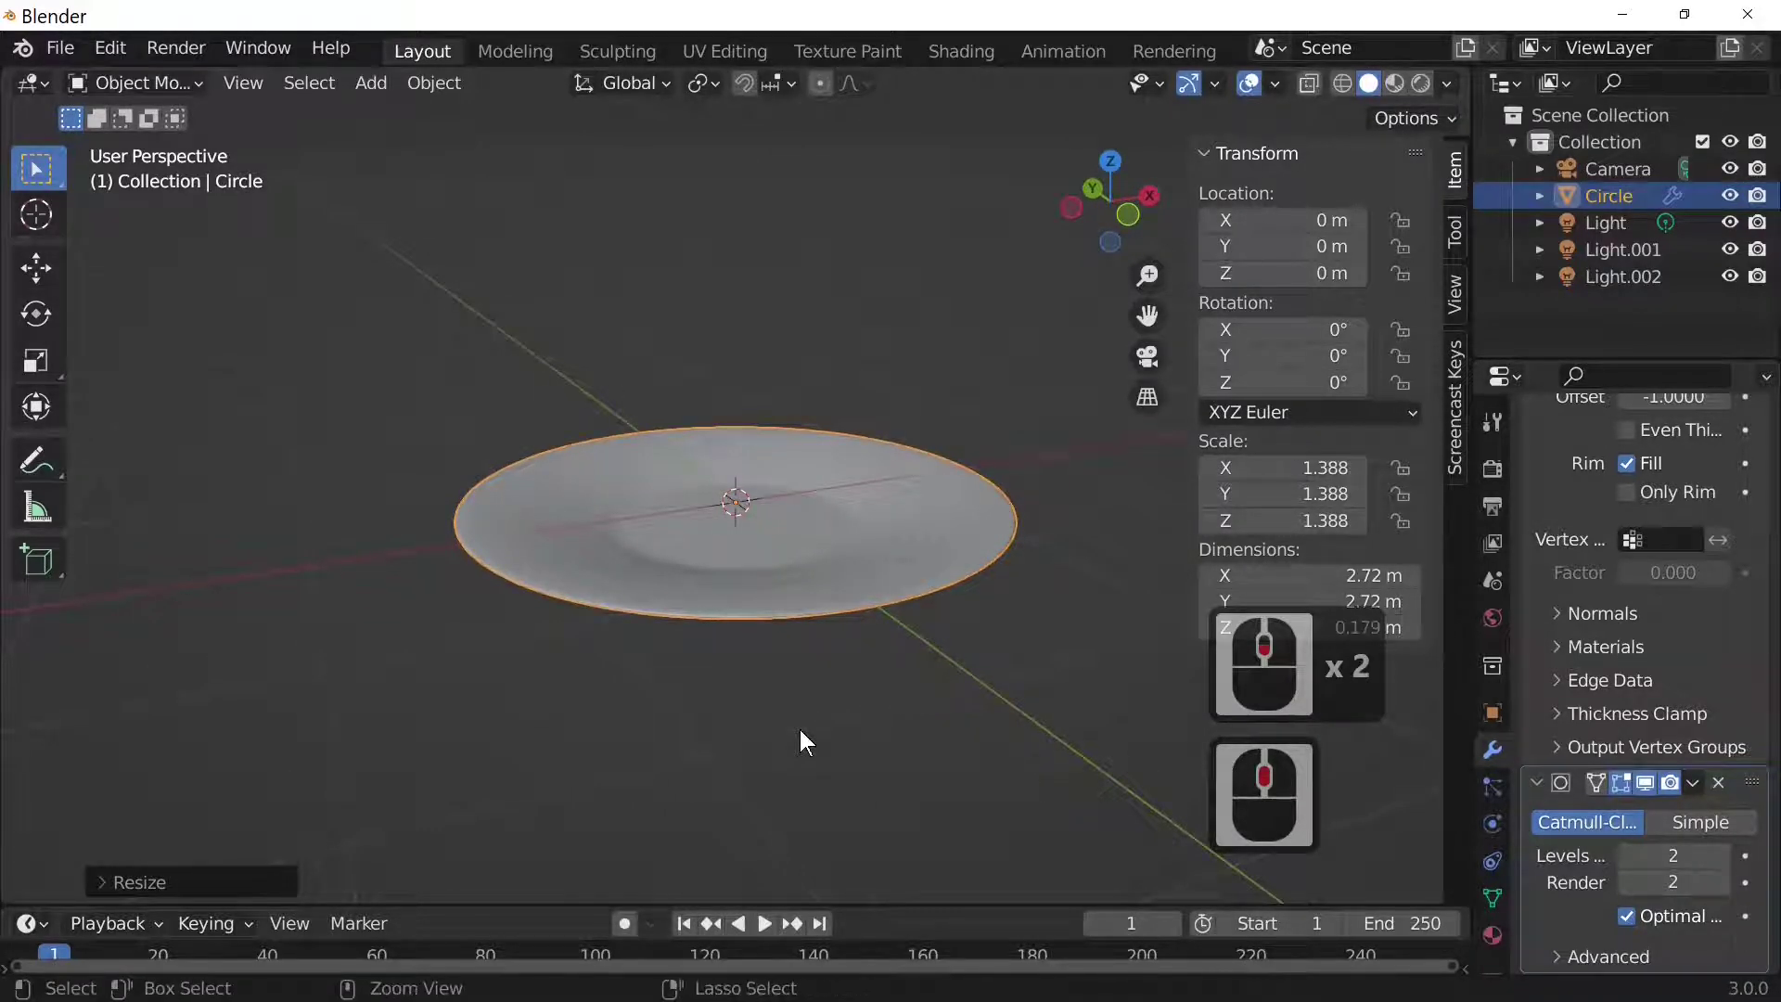
pyautogui.hotkey('ctrl', 'a')
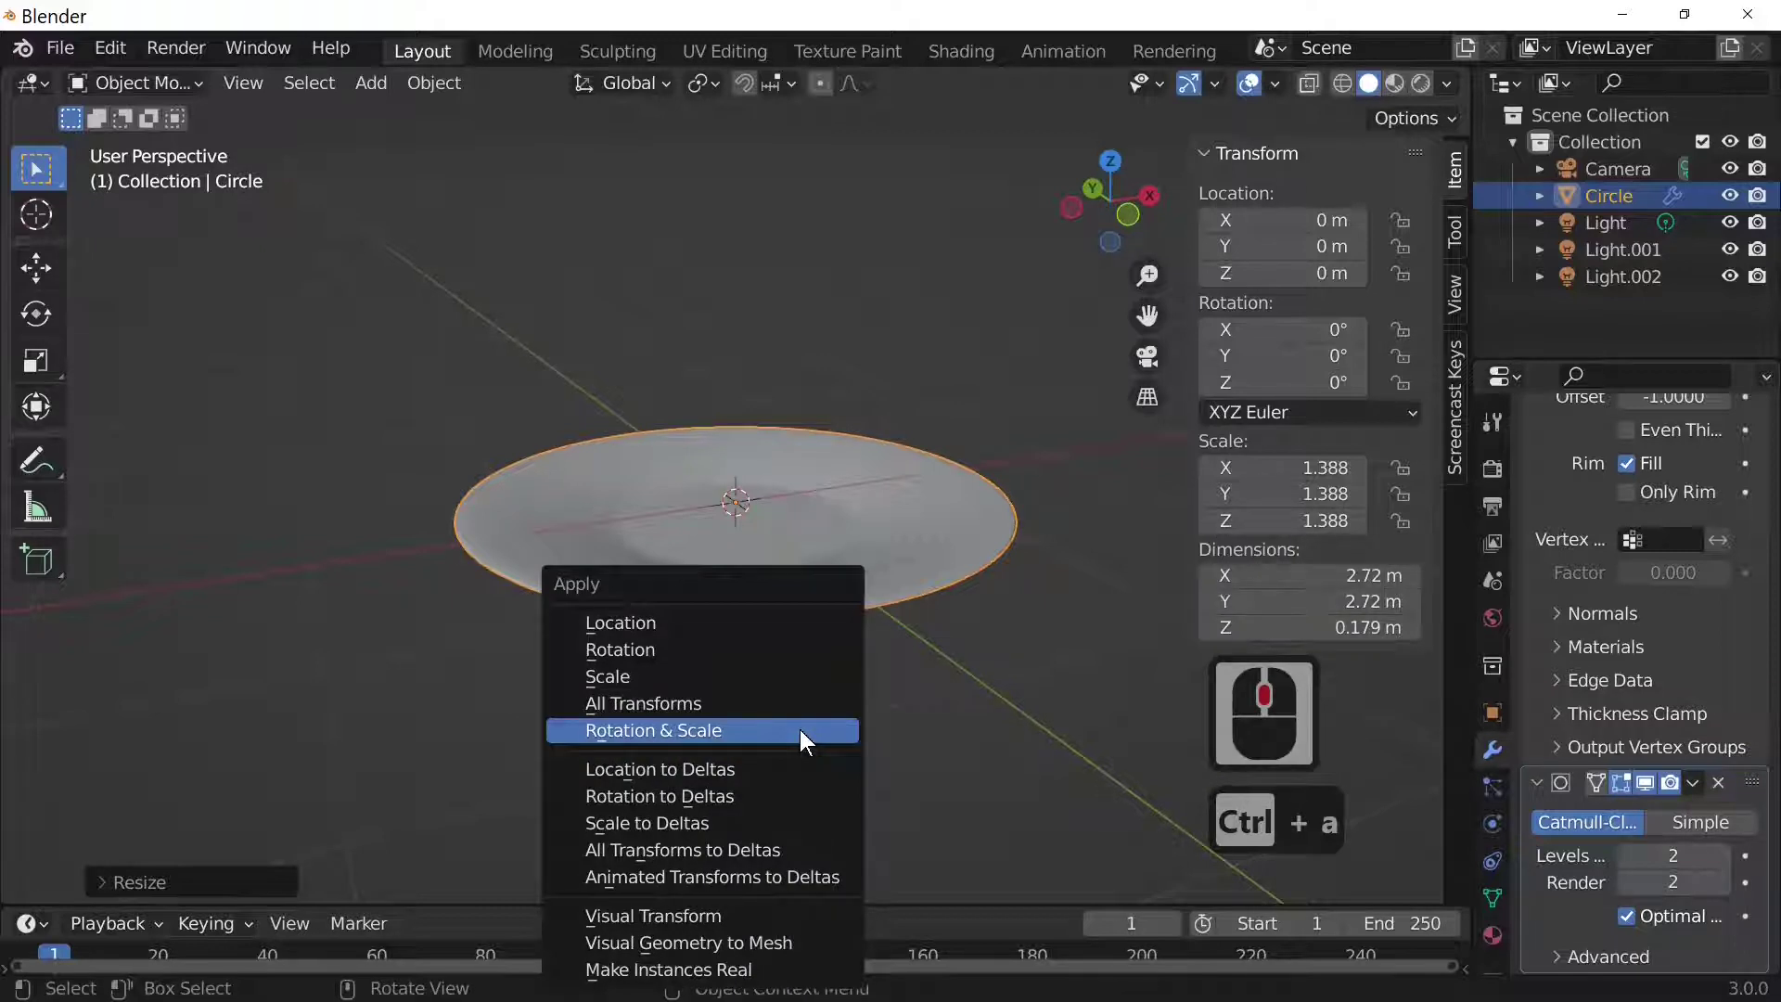
pyautogui.click(800, 729)
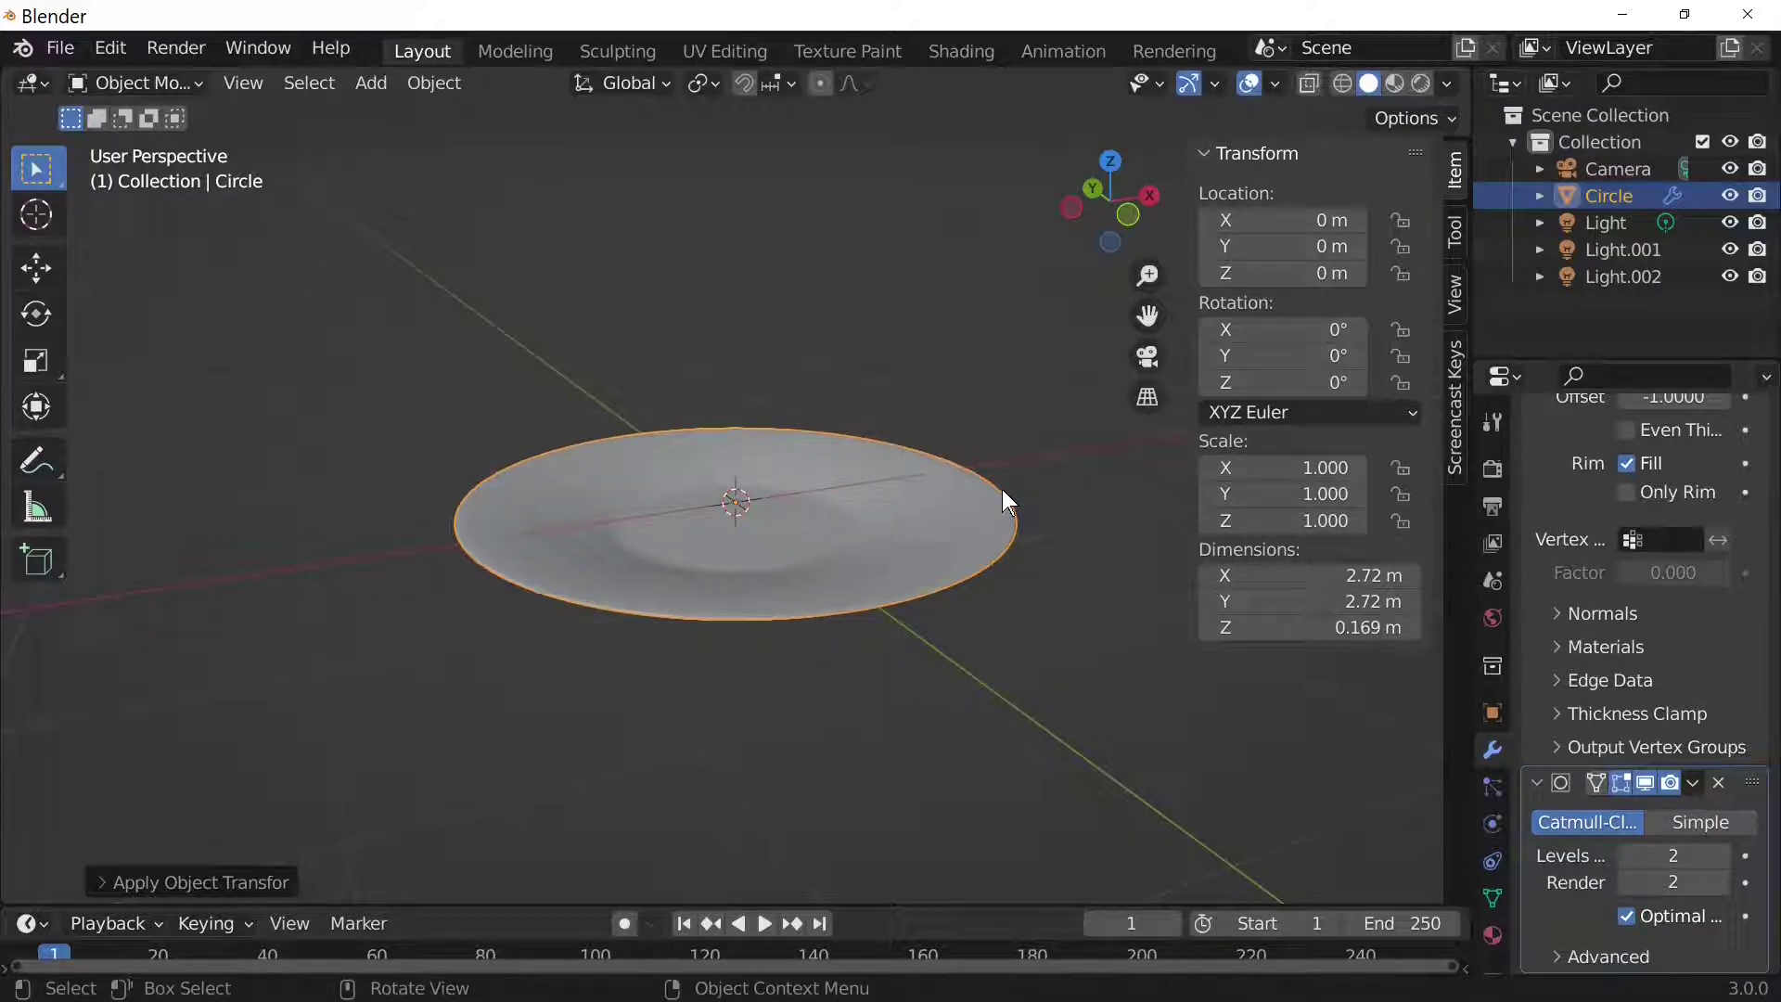
pyautogui.moveTo(1013, 488)
pyautogui.mouseDown(button='middle')
pyautogui.moveTo(1001, 422)
pyautogui.moveTo(1017, 473)
pyautogui.mouseUp(button='middle')
pyautogui.press('n')
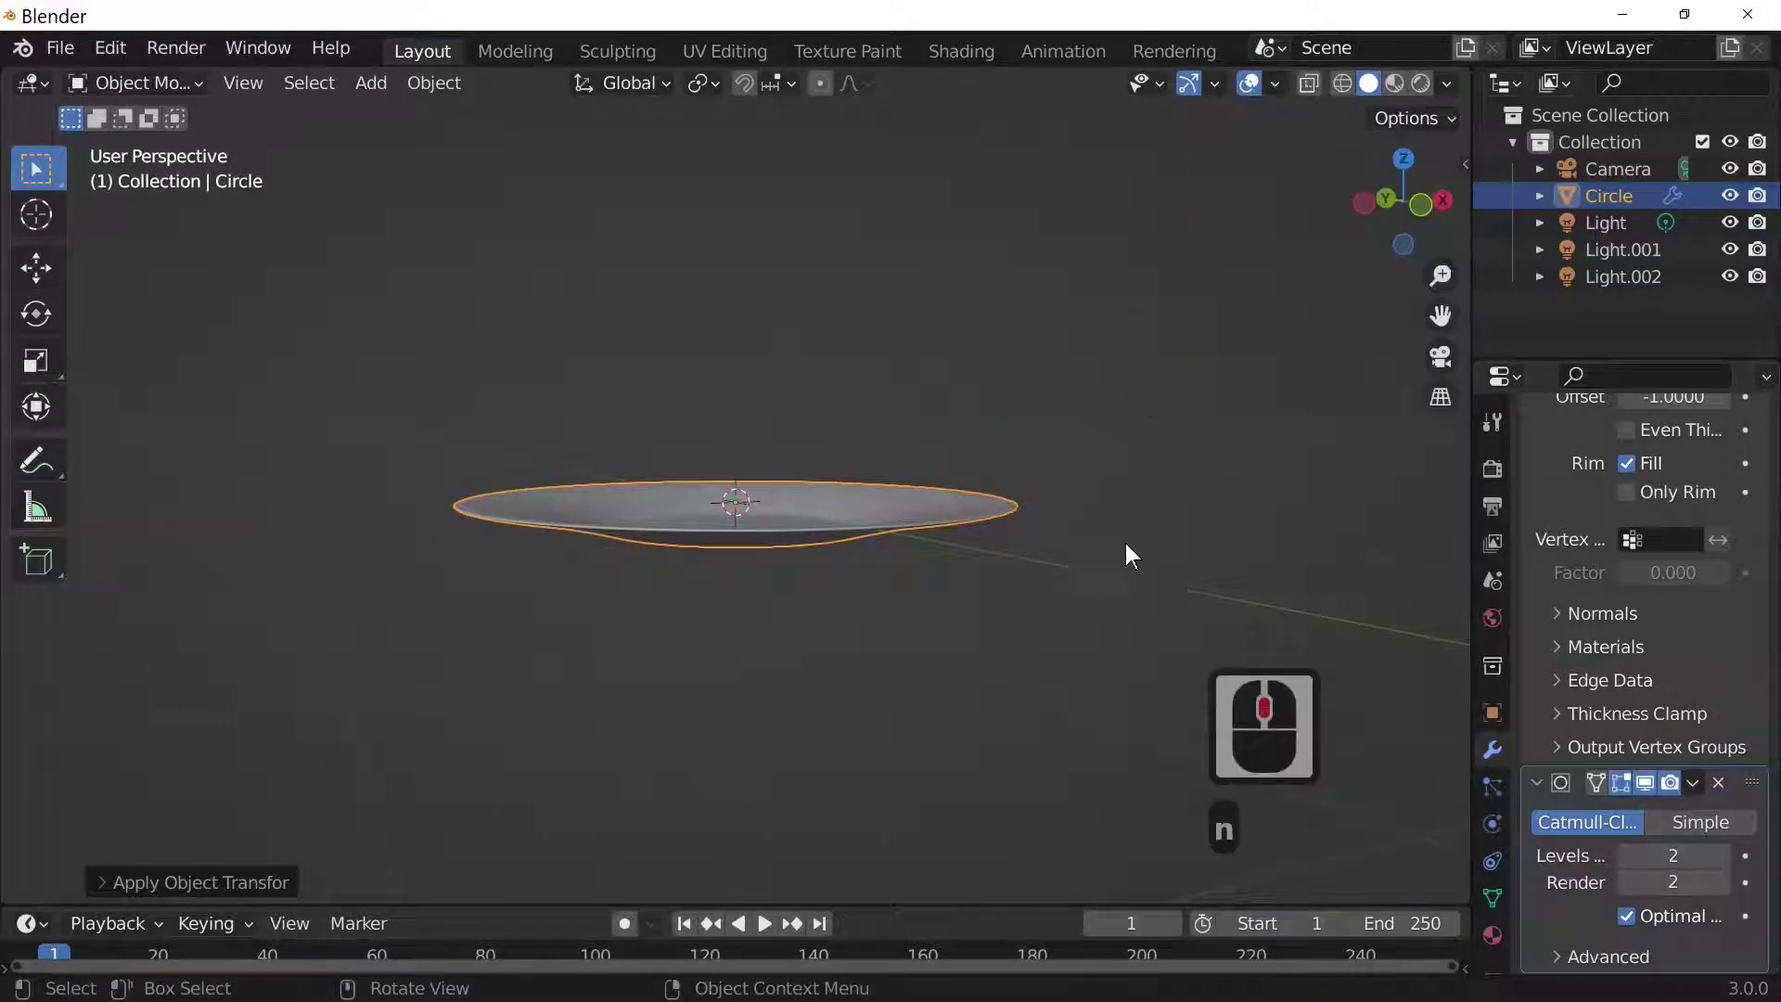
# Set the plate's Solidify thickness to 0.05 m and check the rim from the side
pyautogui.moveTo(1126, 553); pyautogui.dragTo(1089, 509, button='middle')
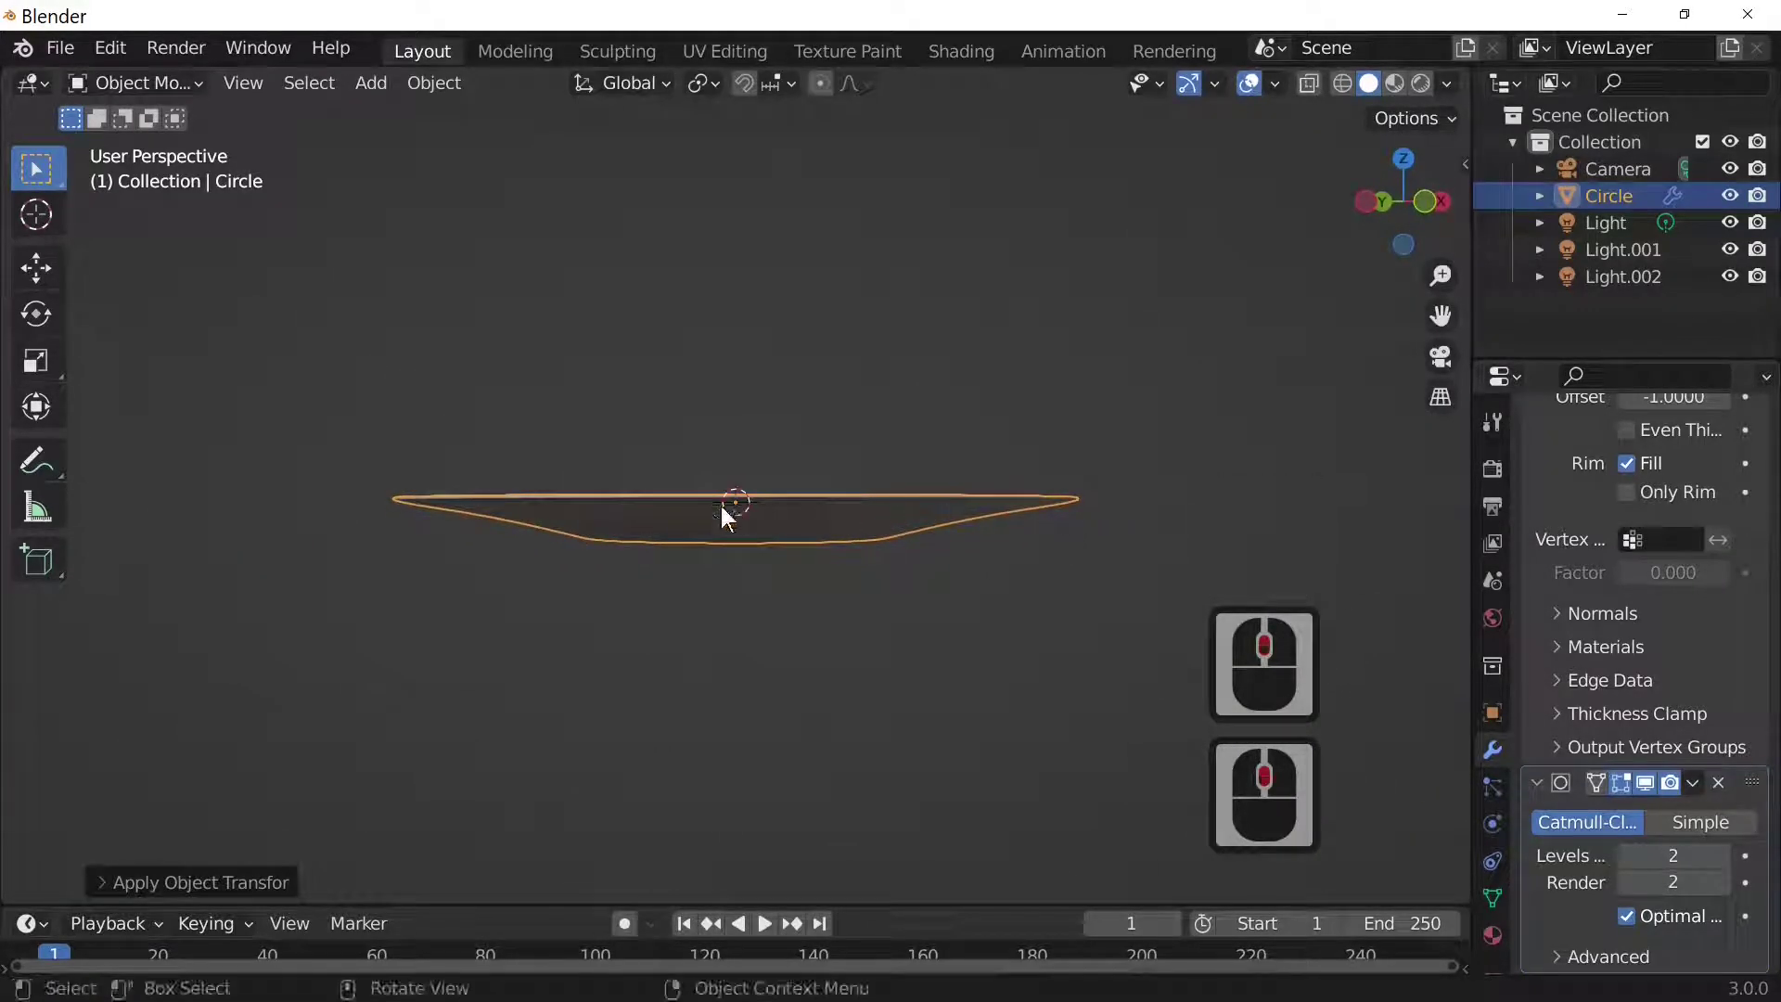
pyautogui.scroll(7, 1661, 670)
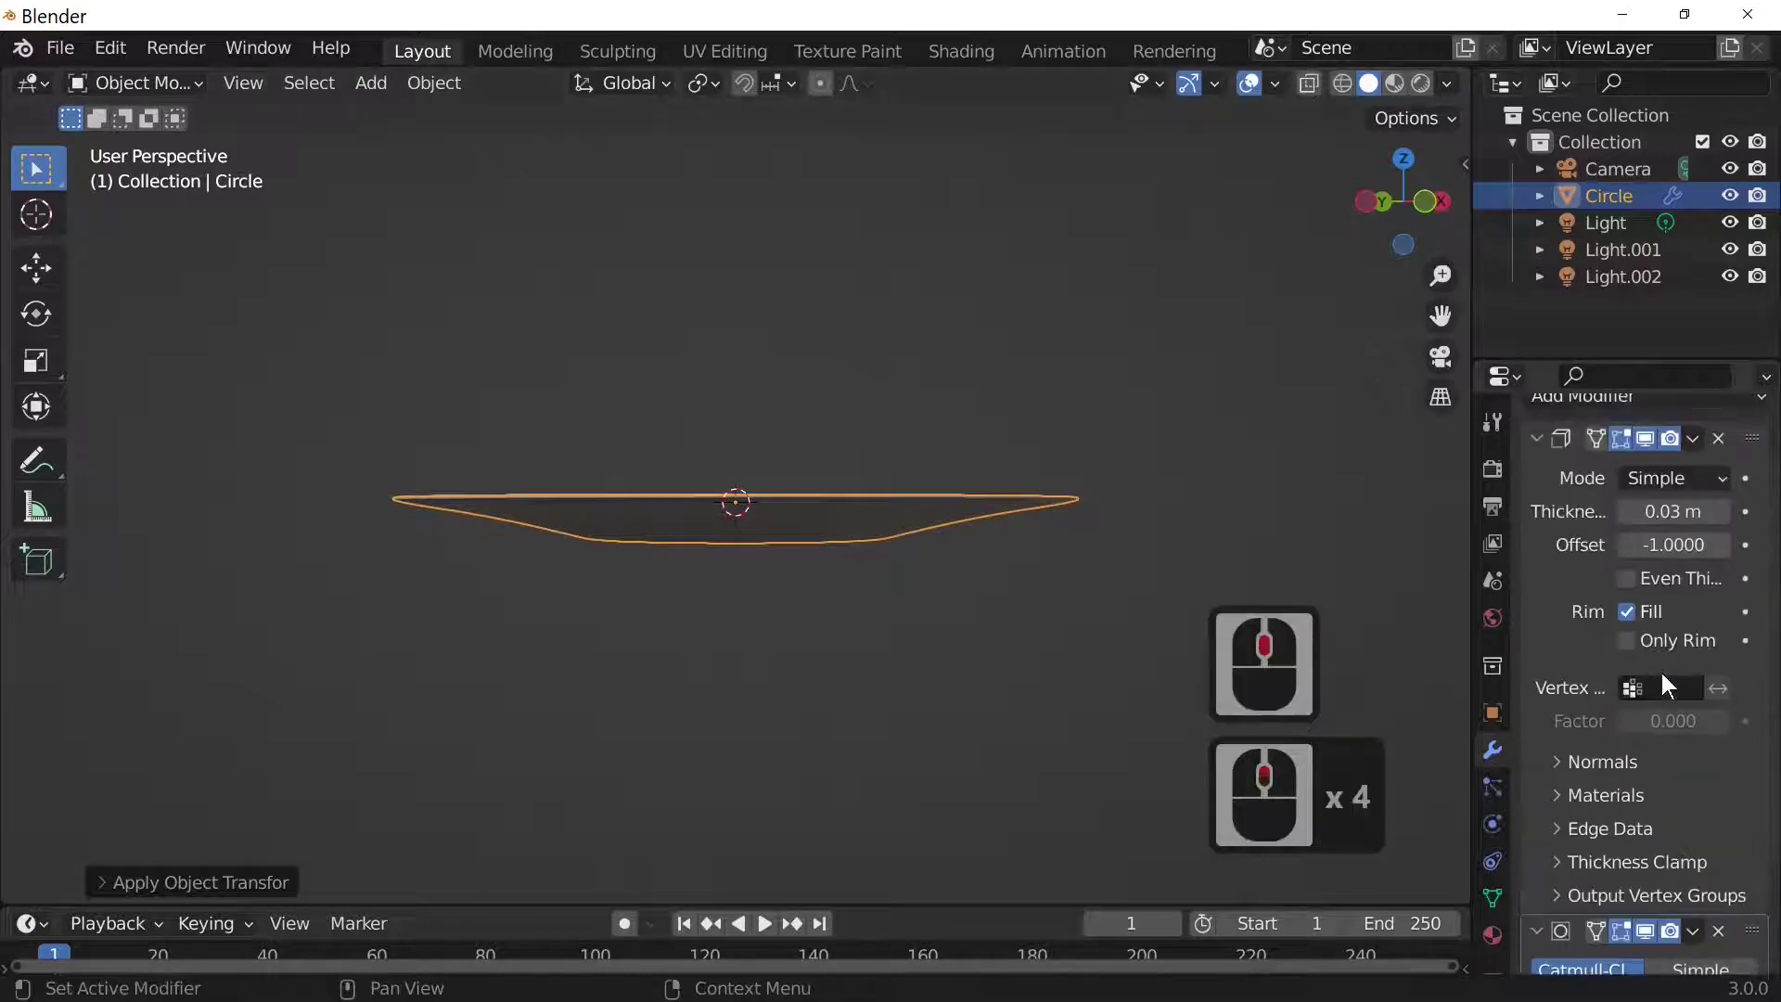
pyautogui.click(1723, 577)
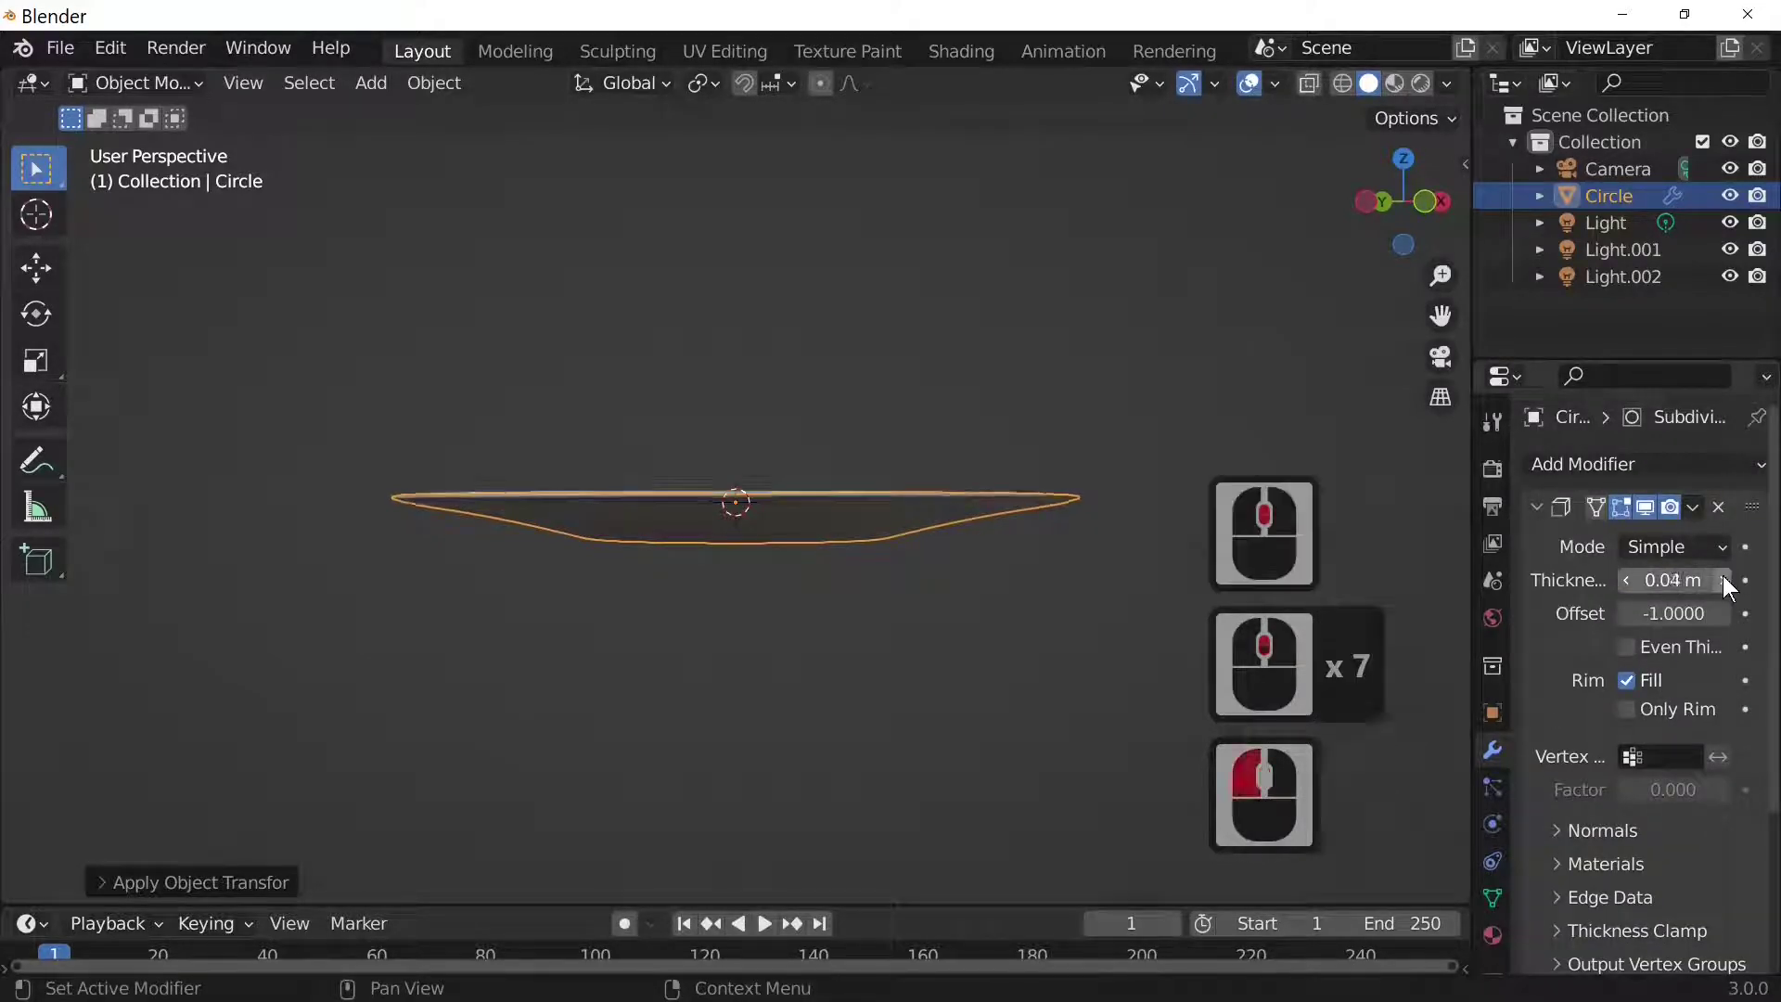
pyautogui.click(1723, 577)
pyautogui.moveTo(640, 566); pyautogui.dragTo(712, 544, button='middle')
pyautogui.middleClick(713, 543)
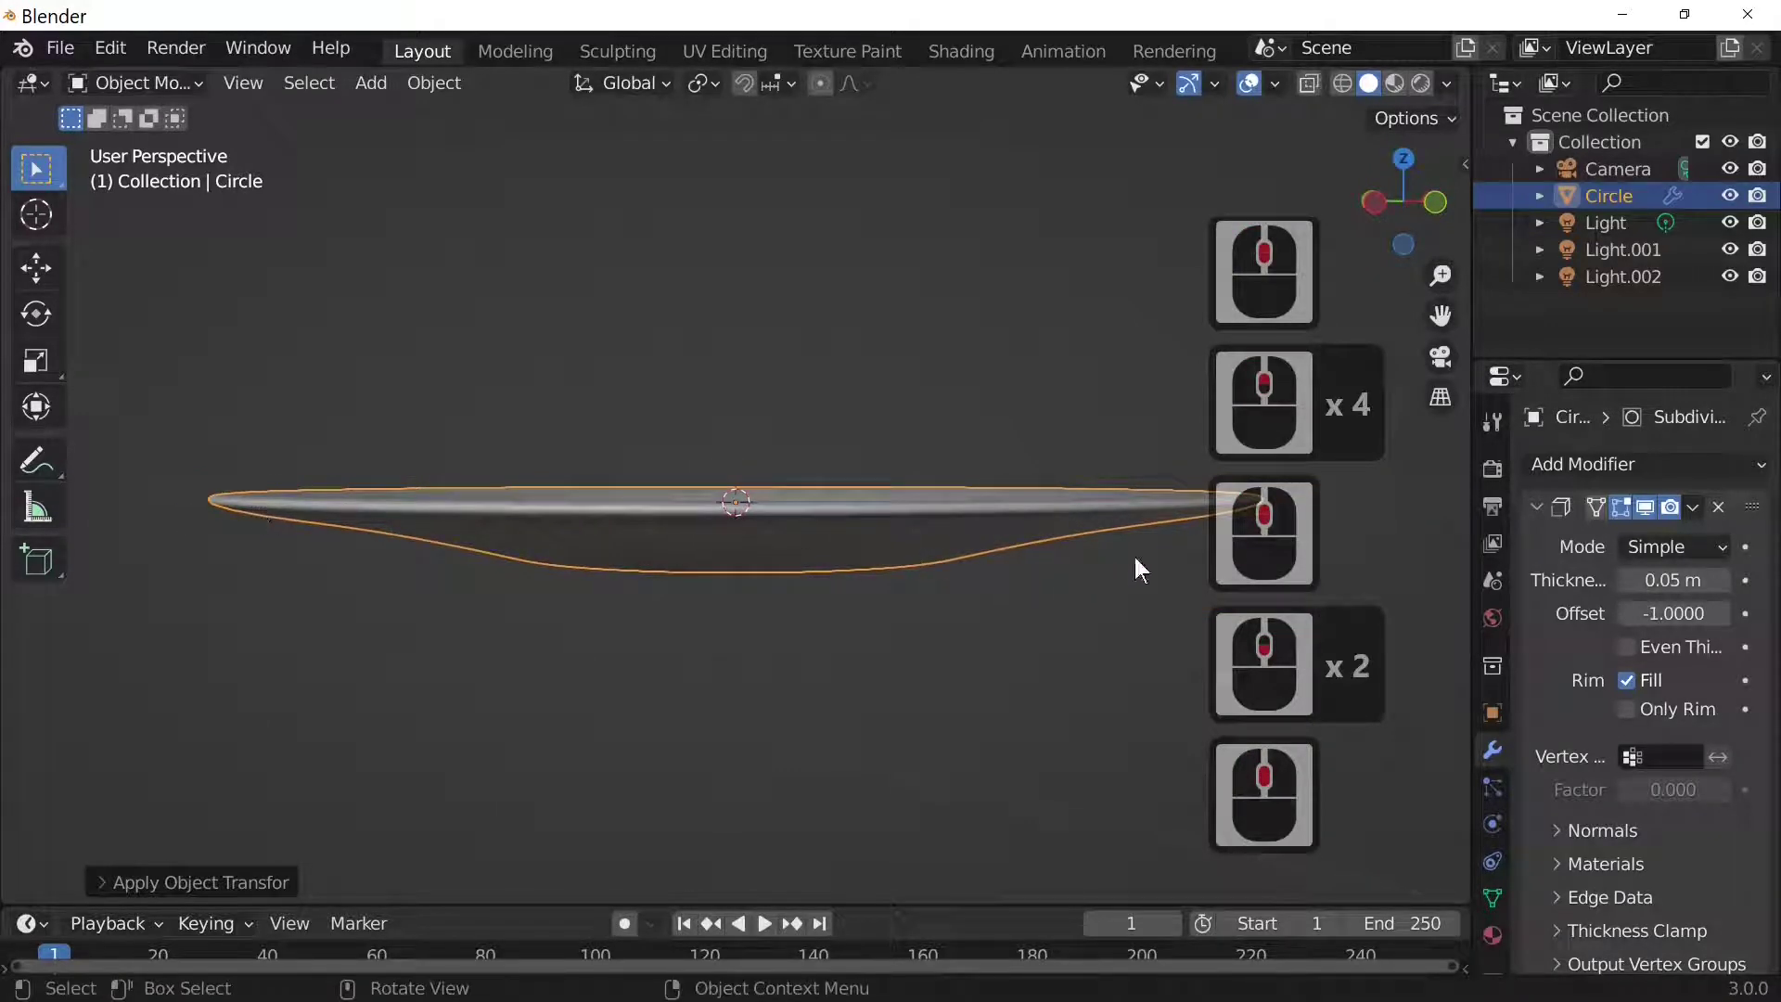
# Move the Solidify modifier below the Subdivision Surface modifier in the stack and inspect the plate's rim
pyautogui.click(1692, 508)
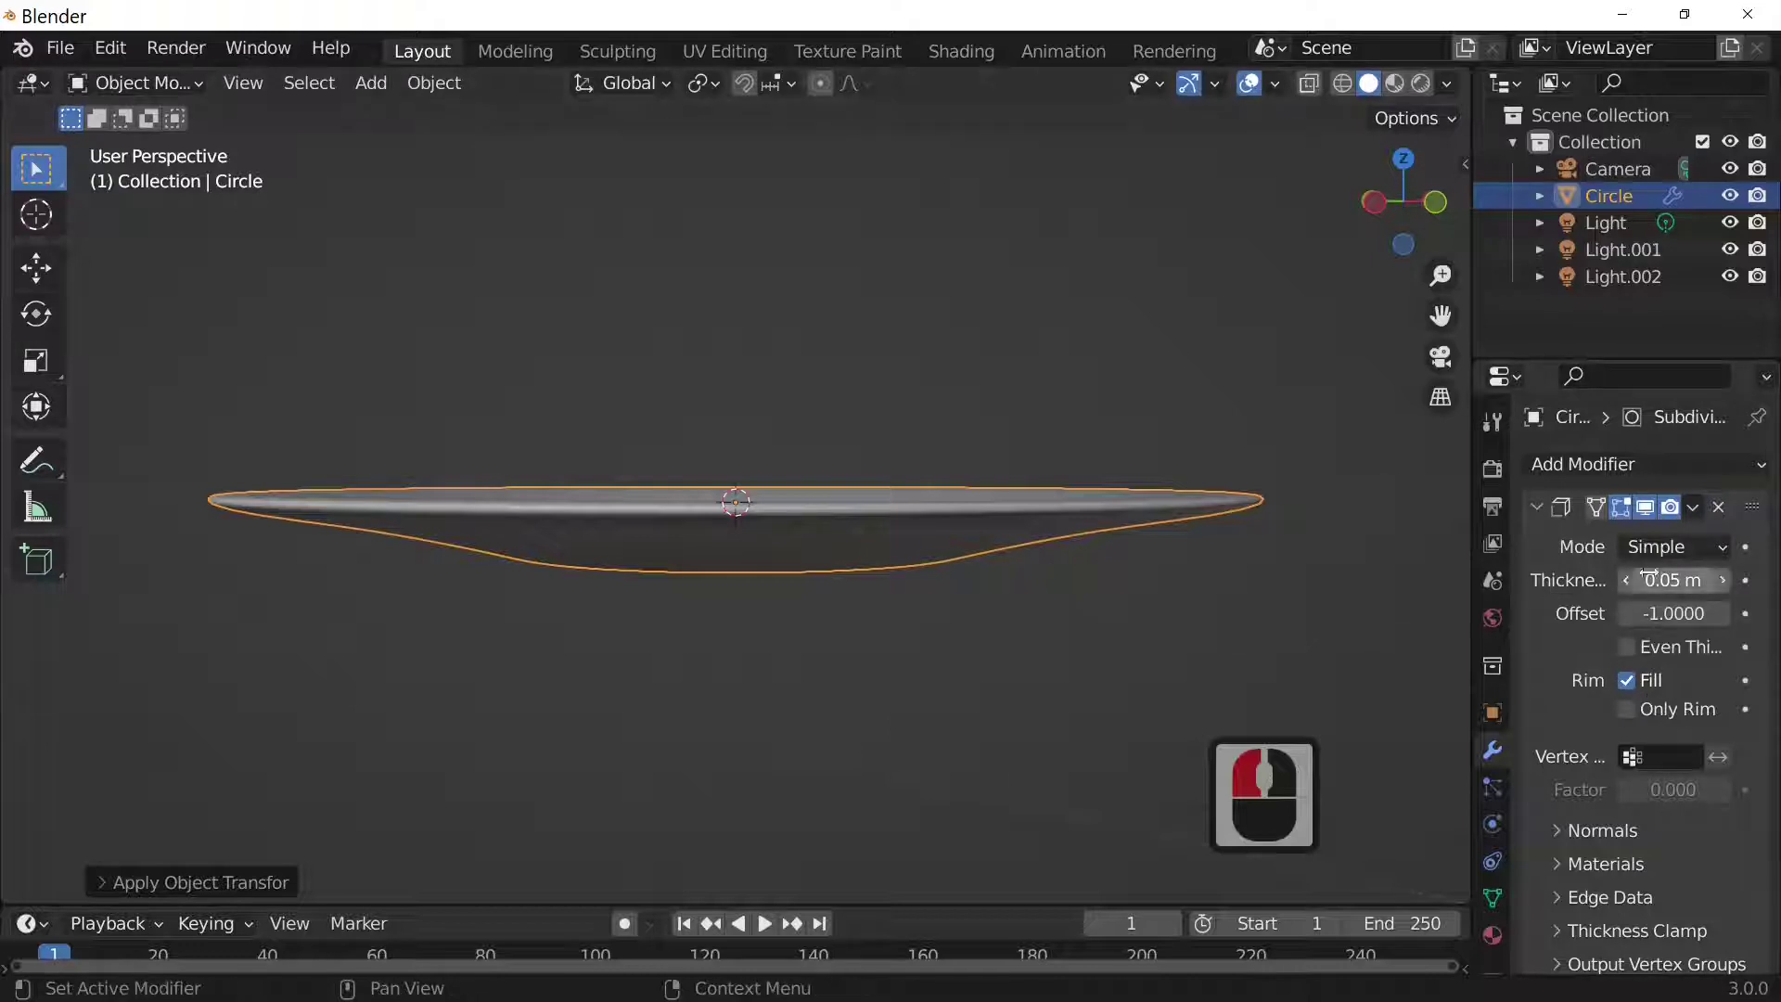
pyautogui.click(1693, 508)
pyautogui.click(1578, 655)
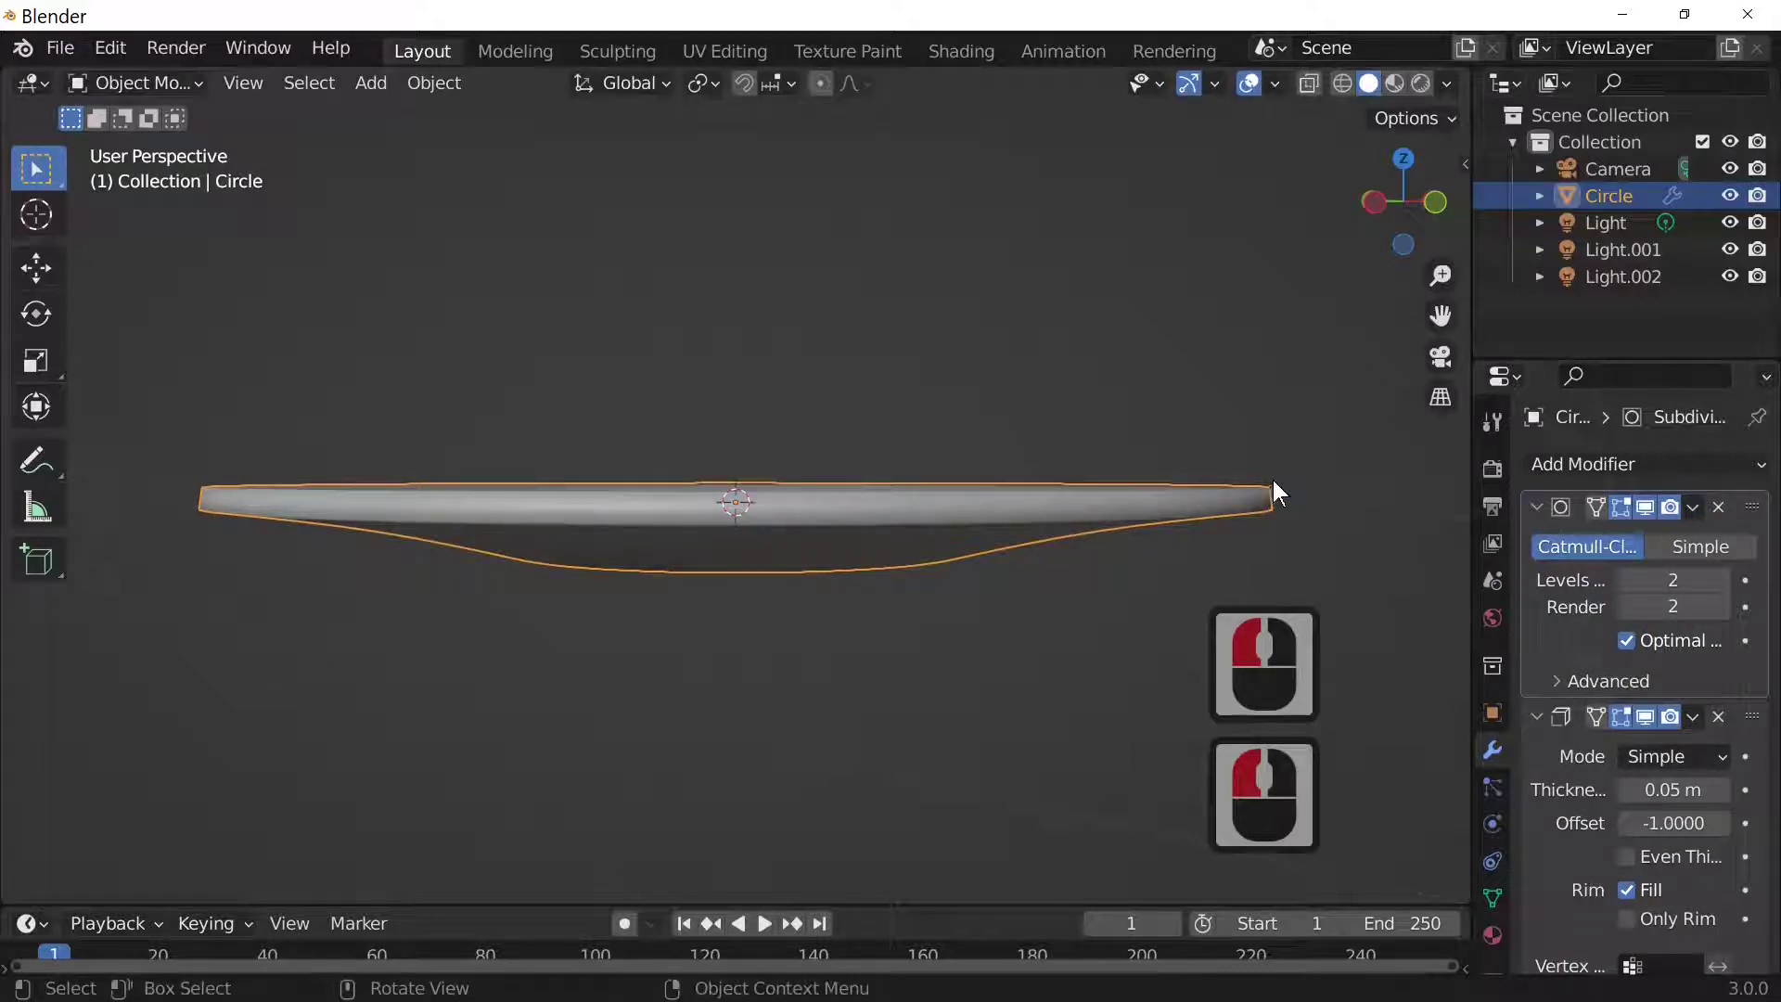
pyautogui.moveTo(522, 535); pyautogui.dragTo(747, 577, button='middle')
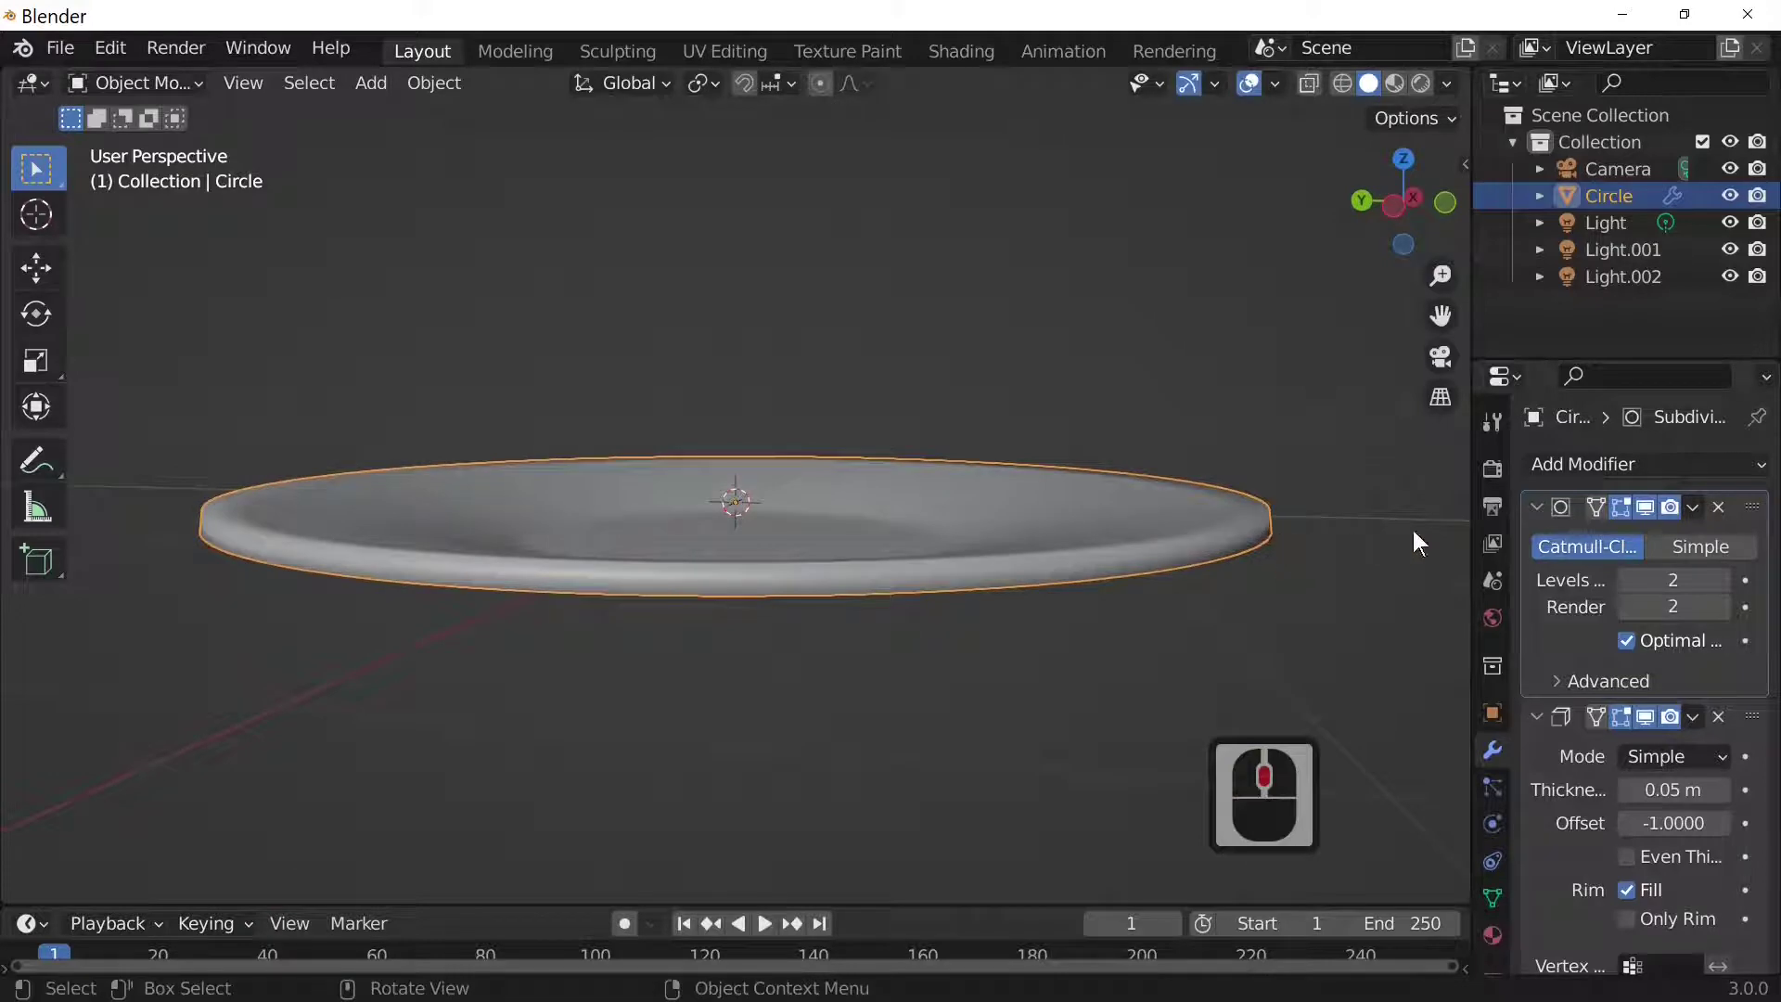
# Move the Subdivision Surface modifier to the end of the stack, below Solidify, and check the plate's shape
pyautogui.click(1694, 508)
pyautogui.click(1601, 660)
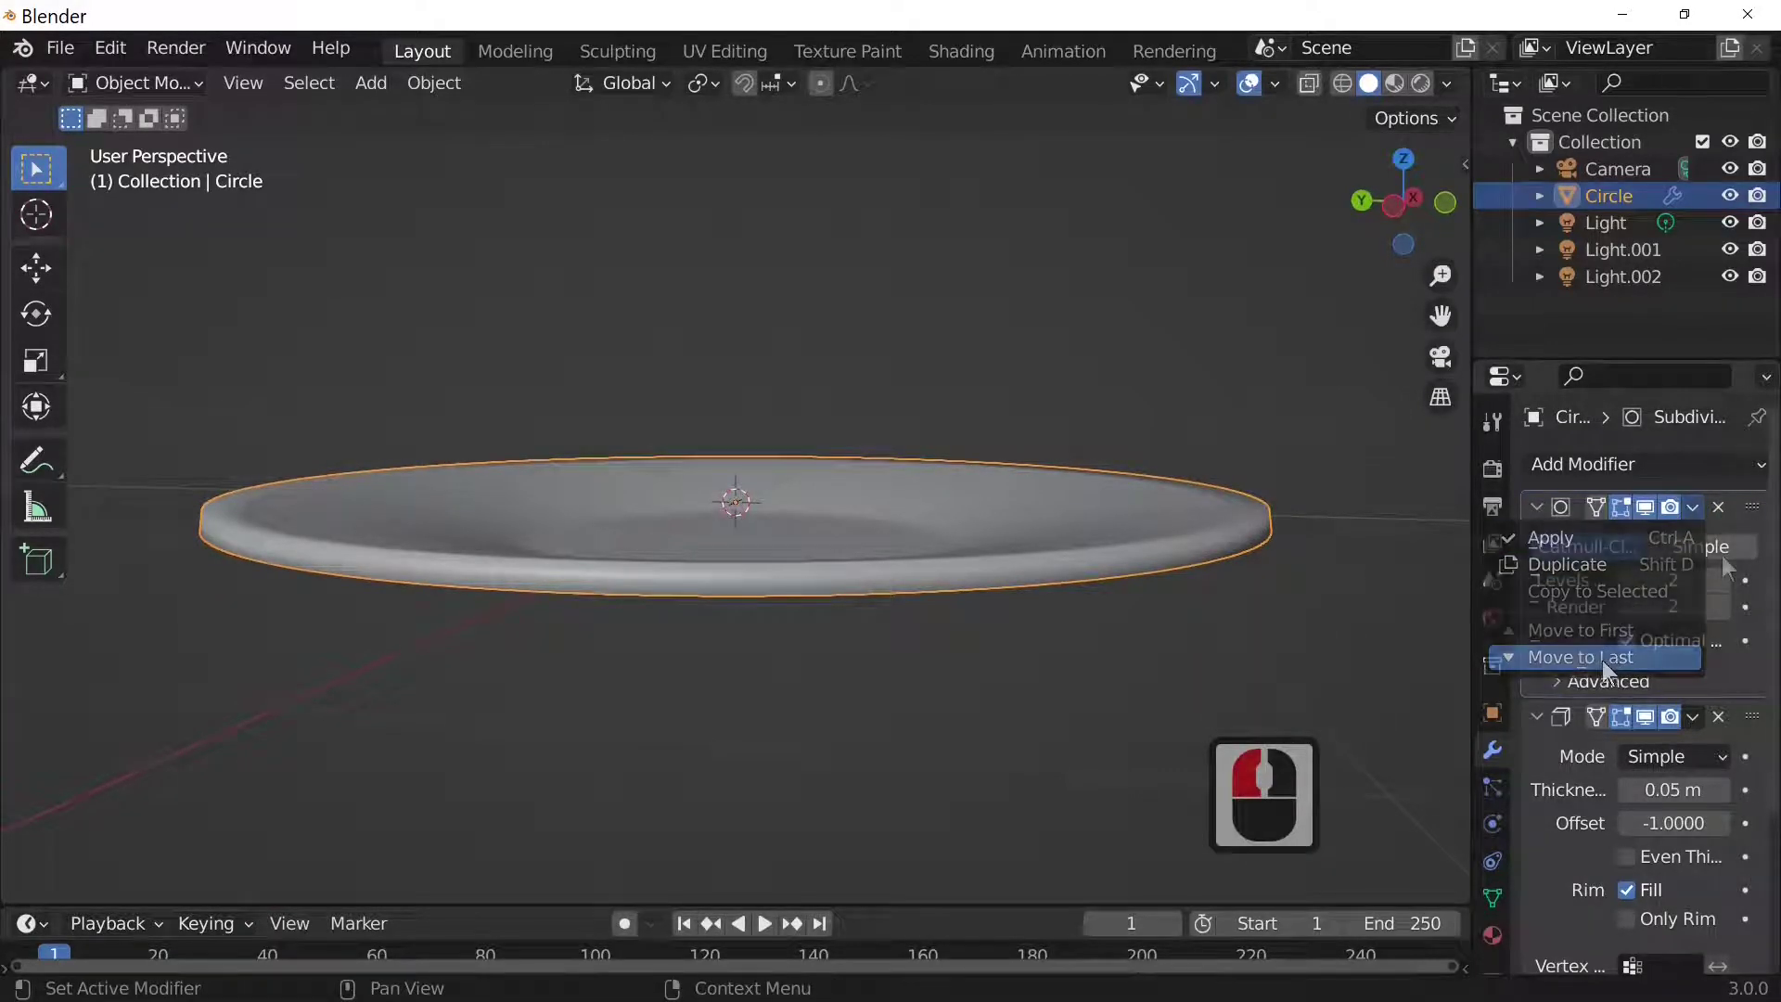
pyautogui.click(1695, 508)
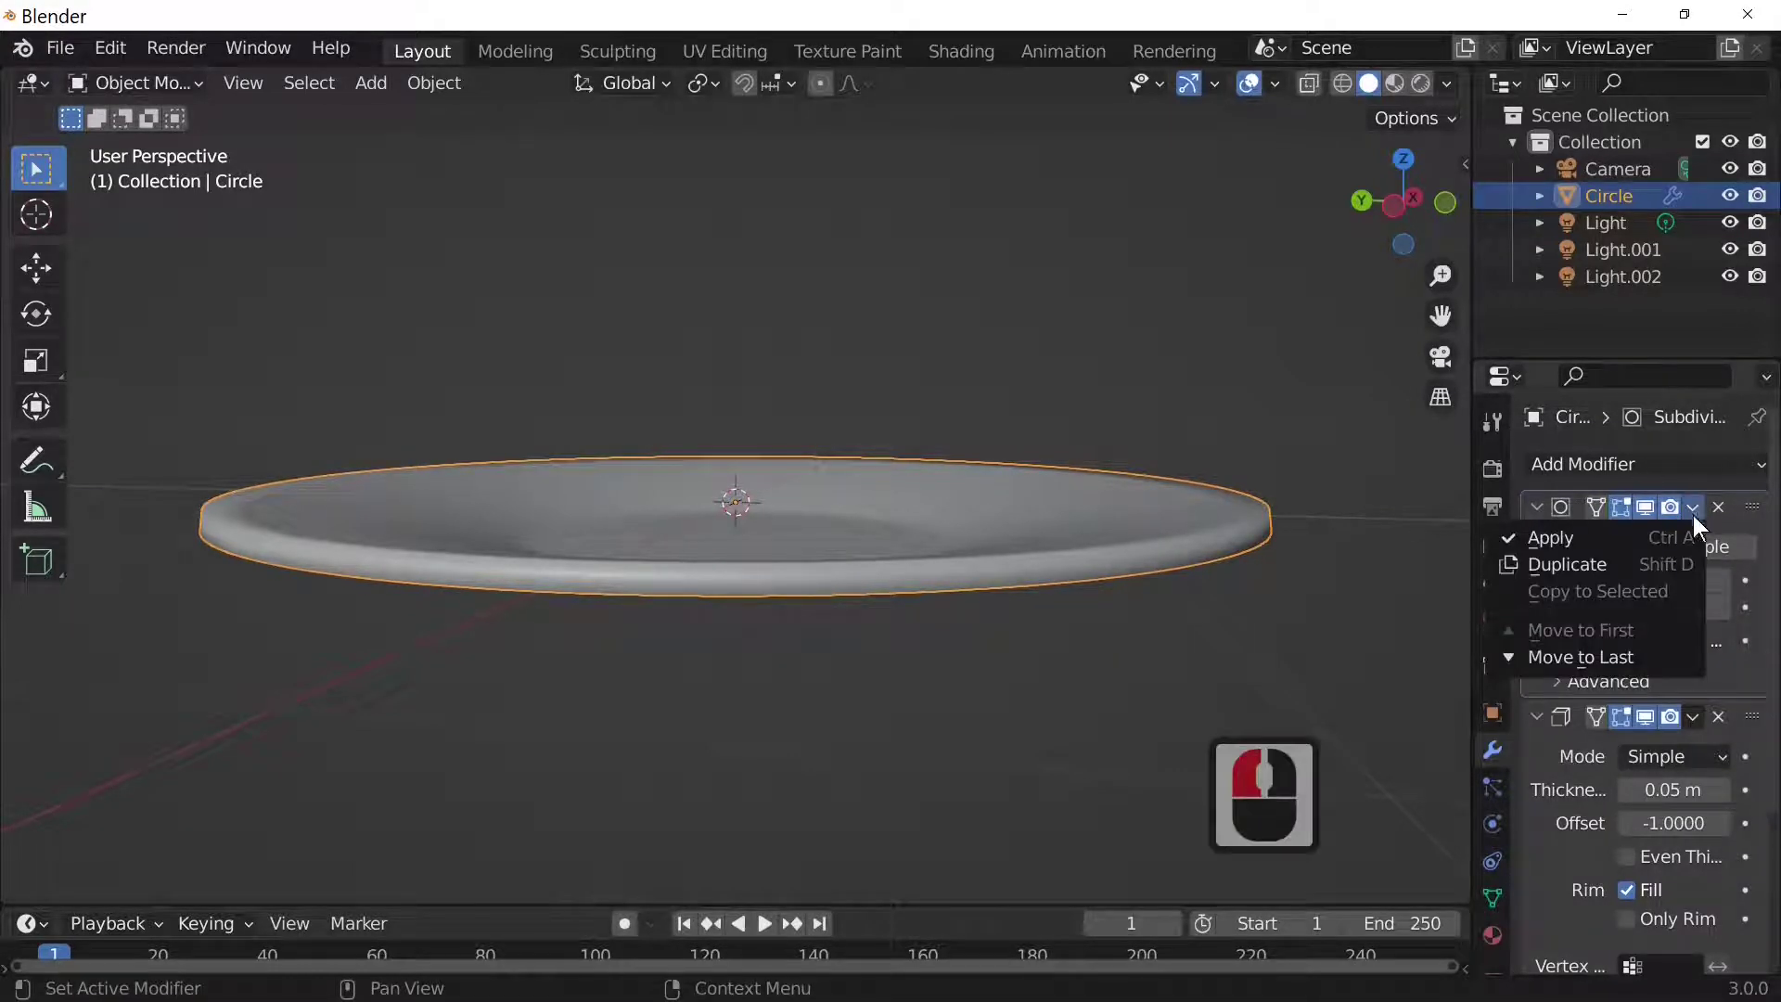
pyautogui.click(1622, 663)
pyautogui.moveTo(1345, 603); pyautogui.dragTo(1037, 619, button='middle')
pyautogui.scroll(-5, 999, 536)
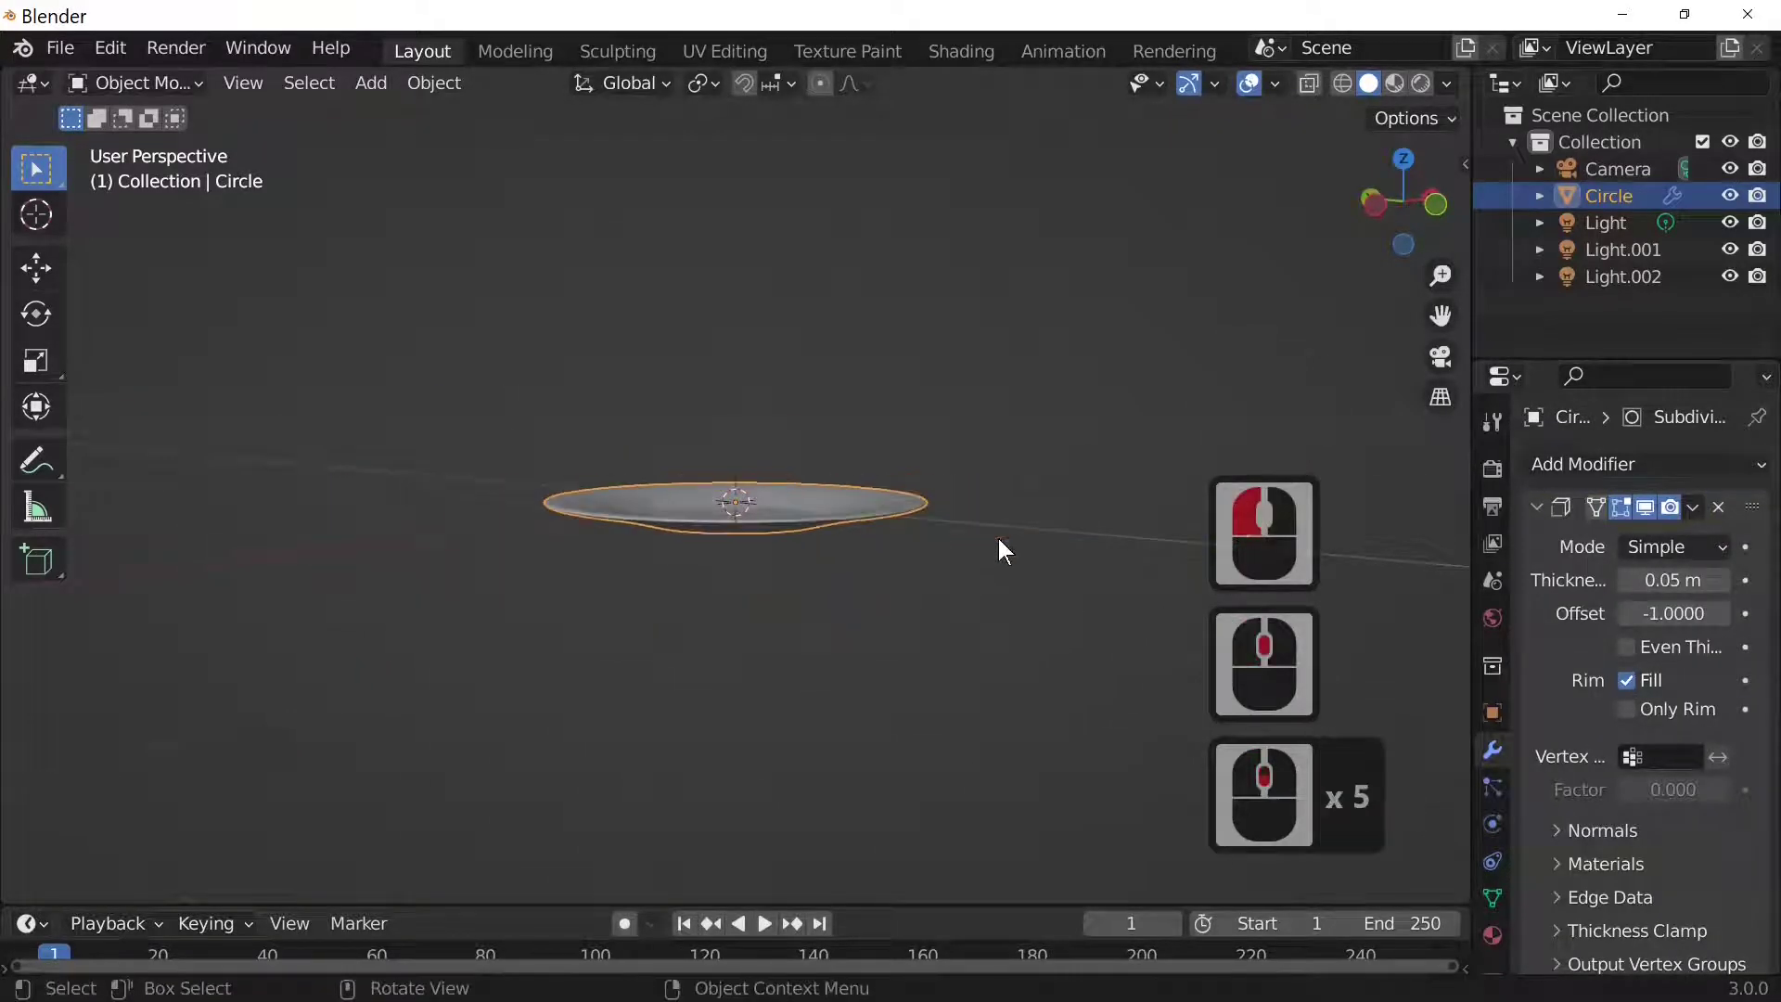
pyautogui.moveTo(998, 538); pyautogui.dragTo(1033, 577, button='middle')
pyautogui.scroll(1, 1032, 578)
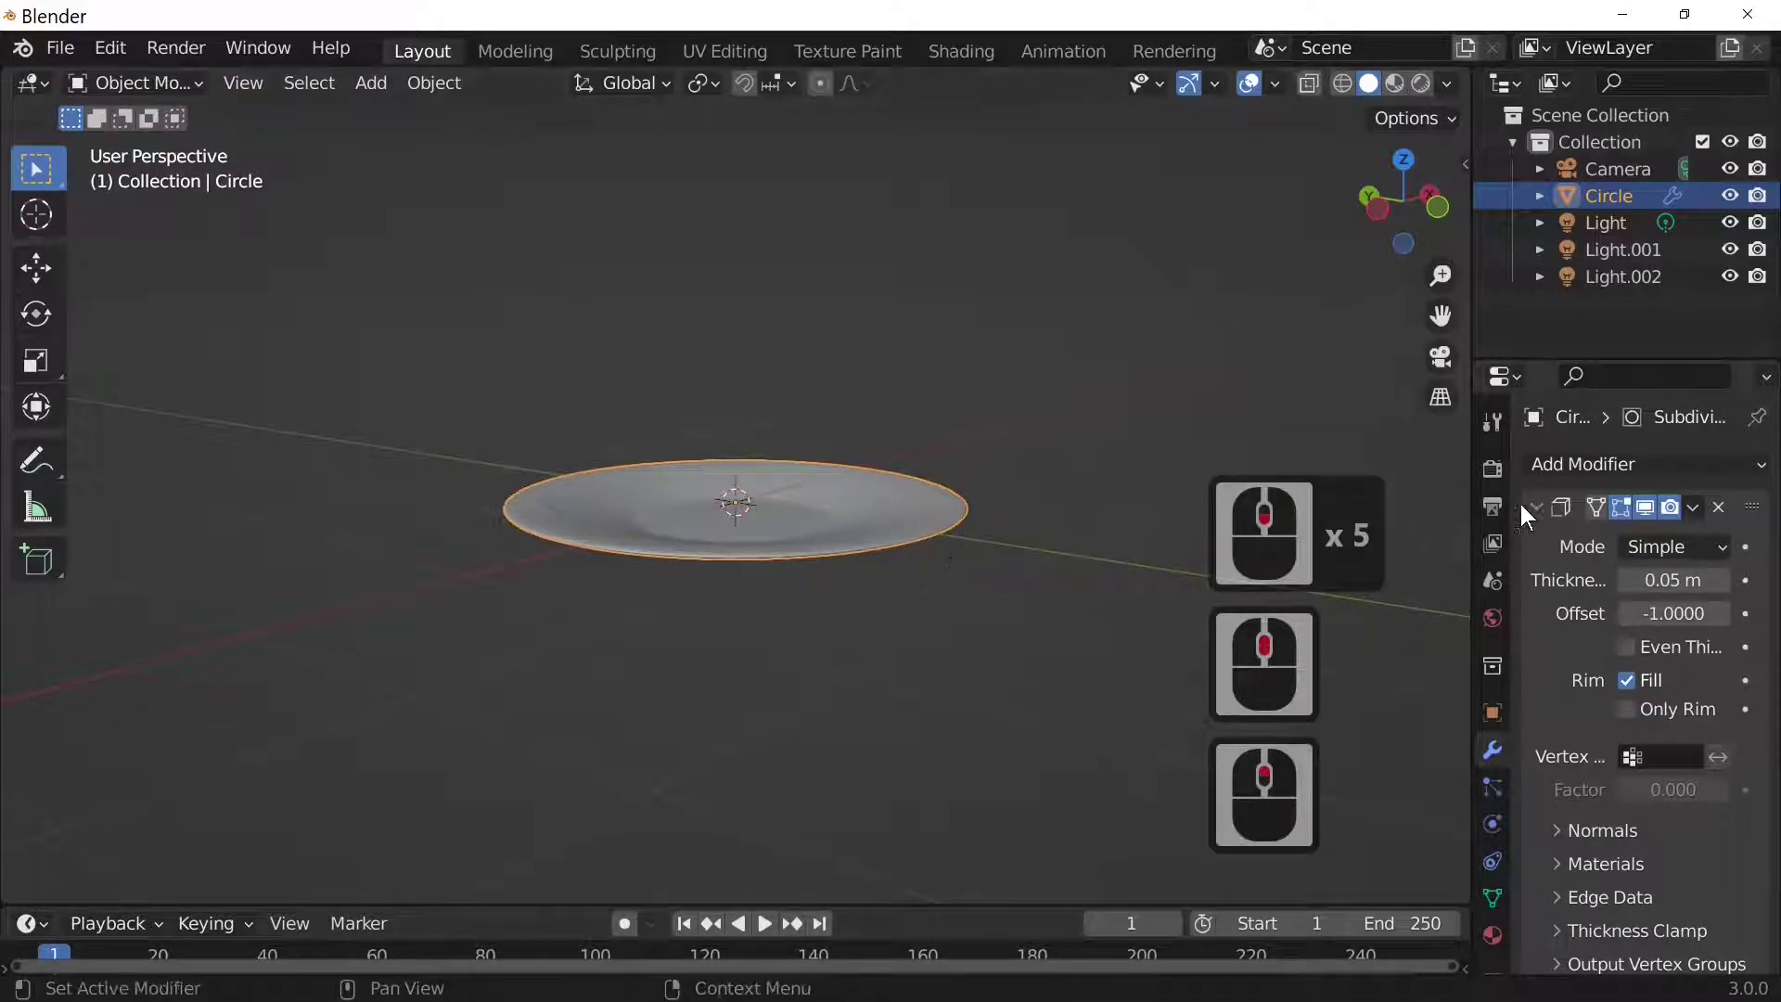
# Add an Array modifier to the plate and bring its settings into view
pyautogui.click(1575, 461)
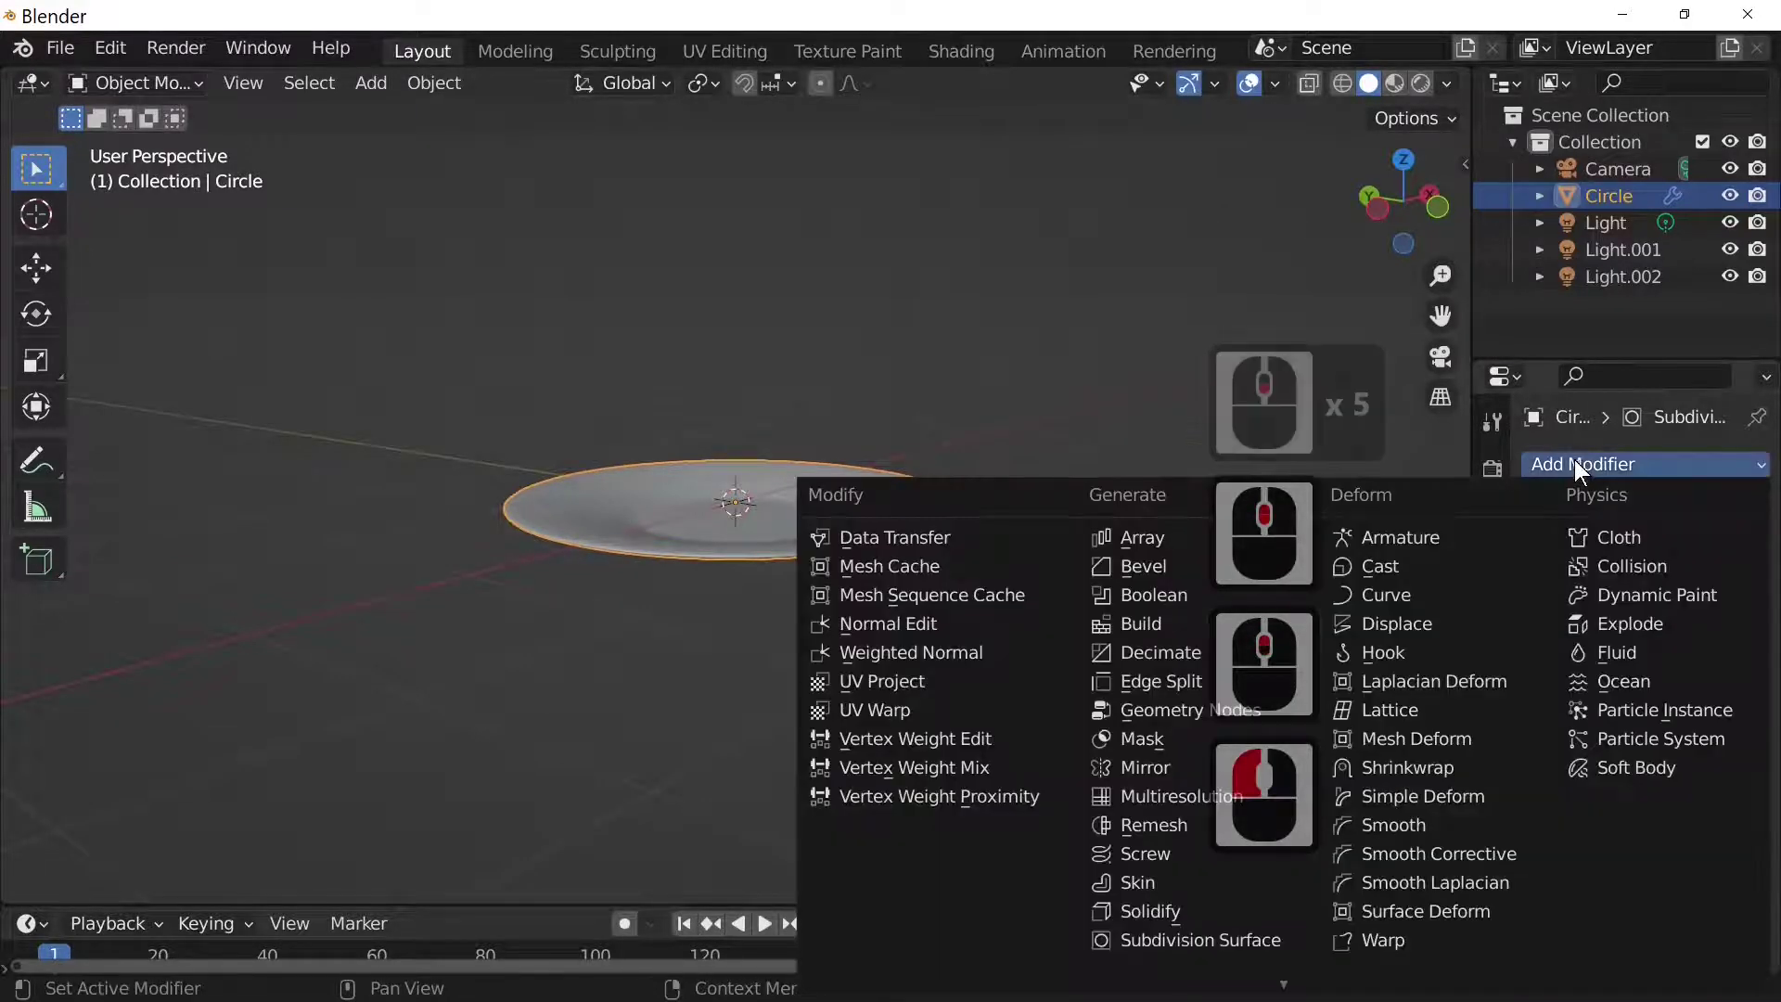
pyautogui.click(1141, 537)
pyautogui.moveTo(1088, 531); pyautogui.dragTo(1019, 590, button='middle')
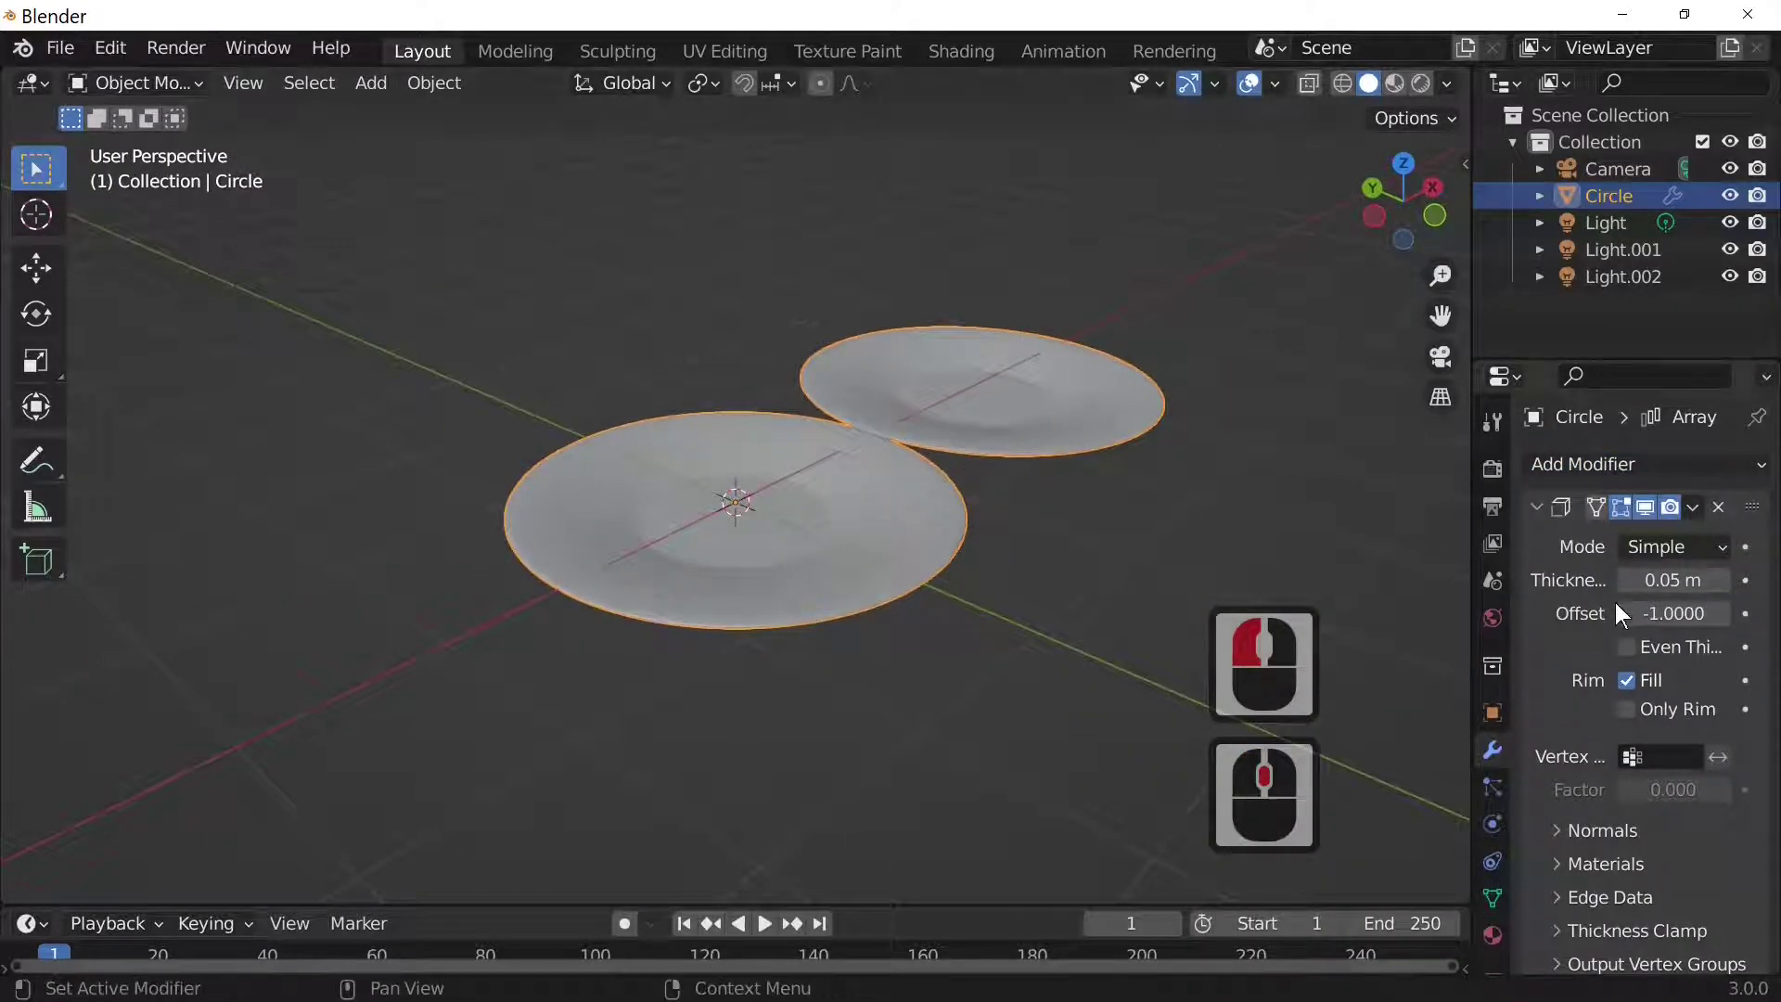
pyautogui.scroll(-16, 1616, 618)
pyautogui.scroll(-4, 1618, 621)
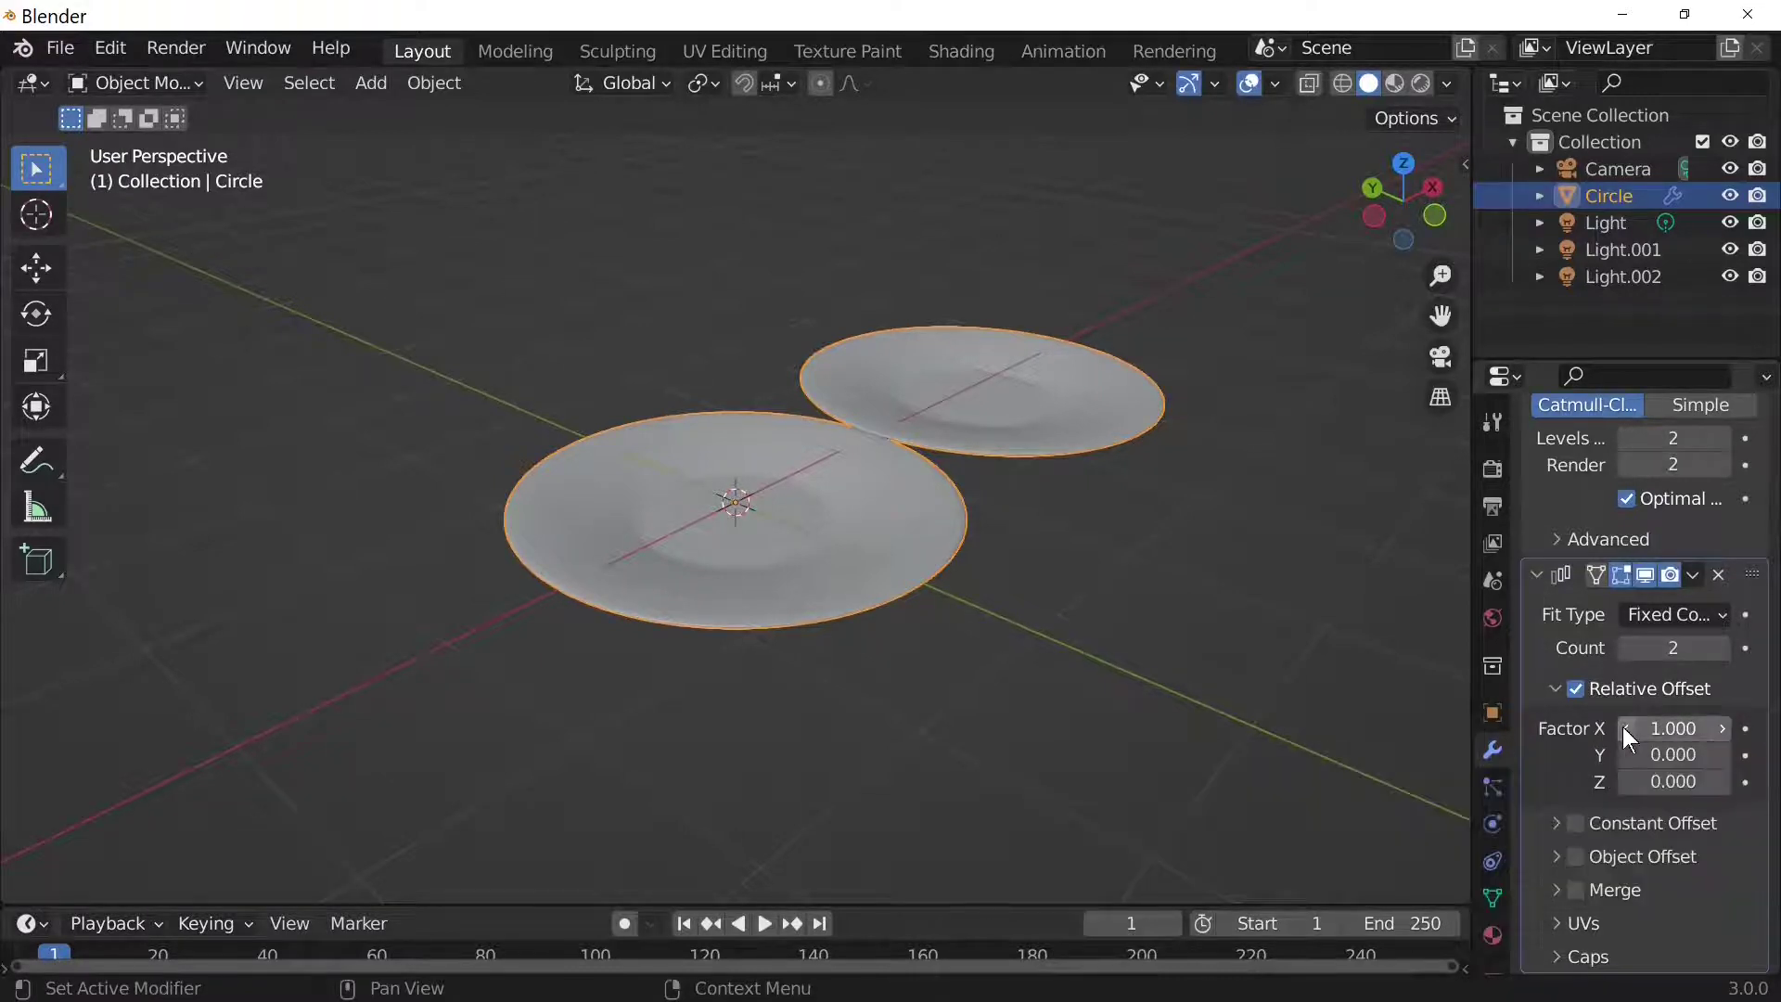
# Try Array counts of 3 and 4, and return the count to 2
pyautogui.click(1723, 648)
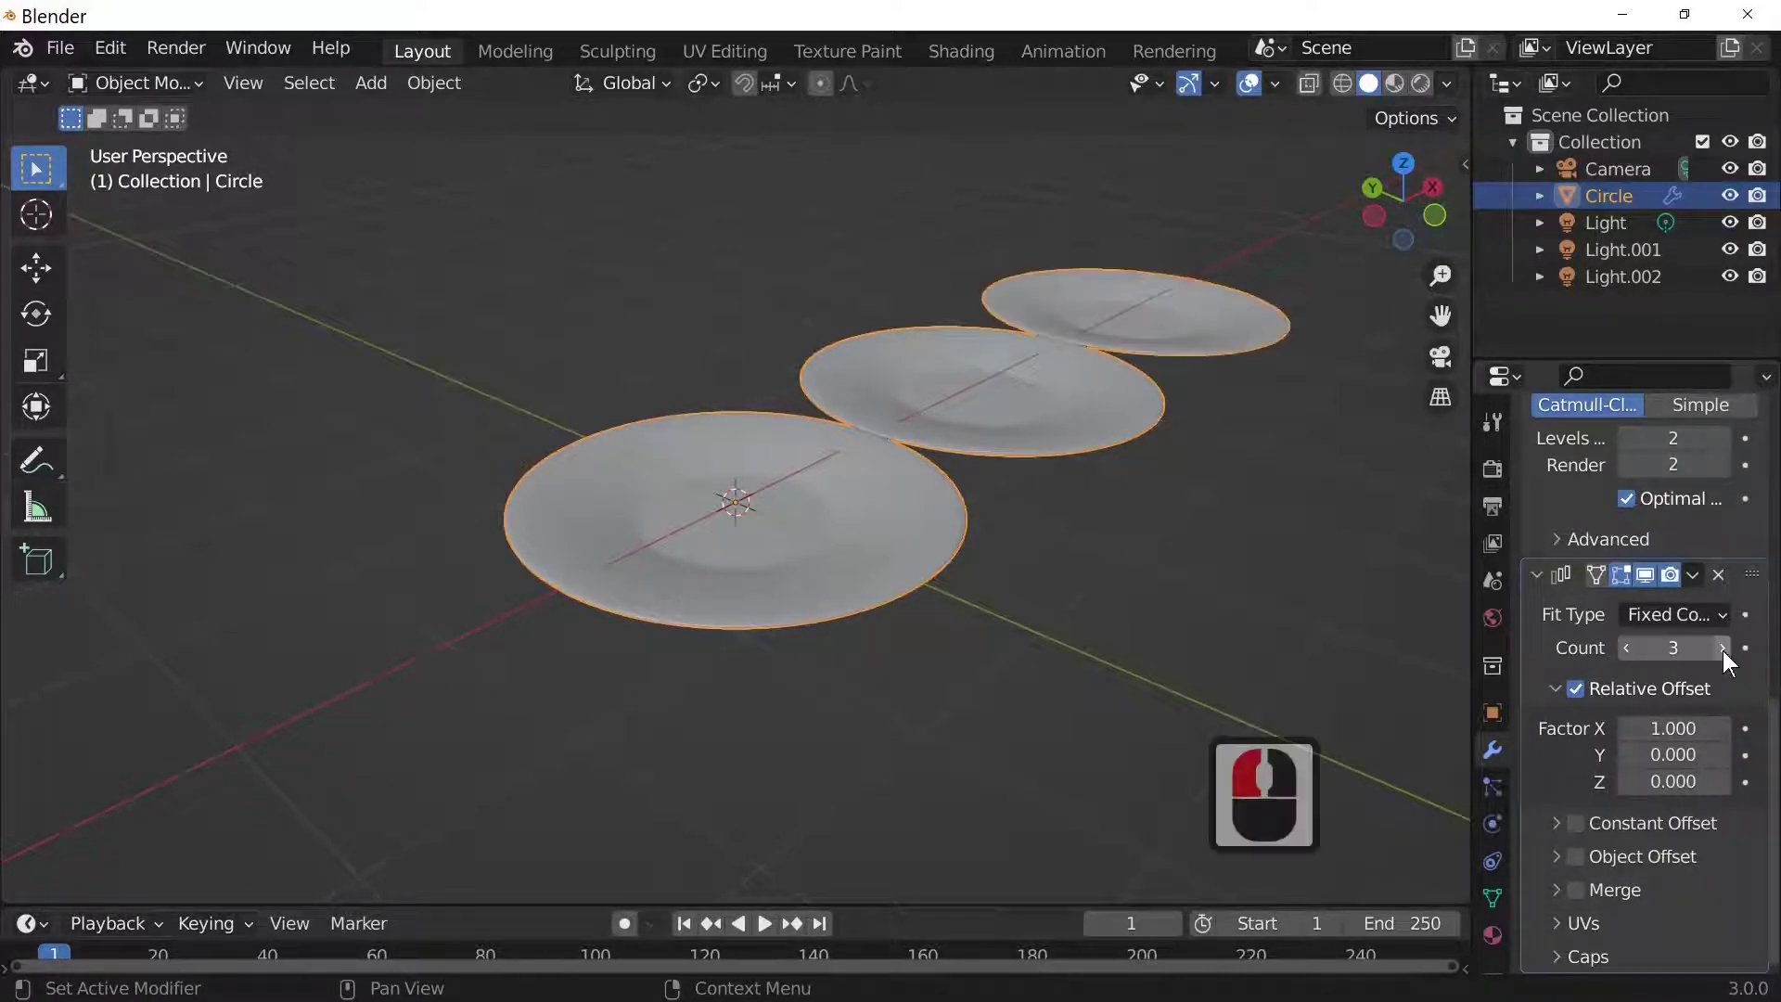
pyautogui.click(1723, 648)
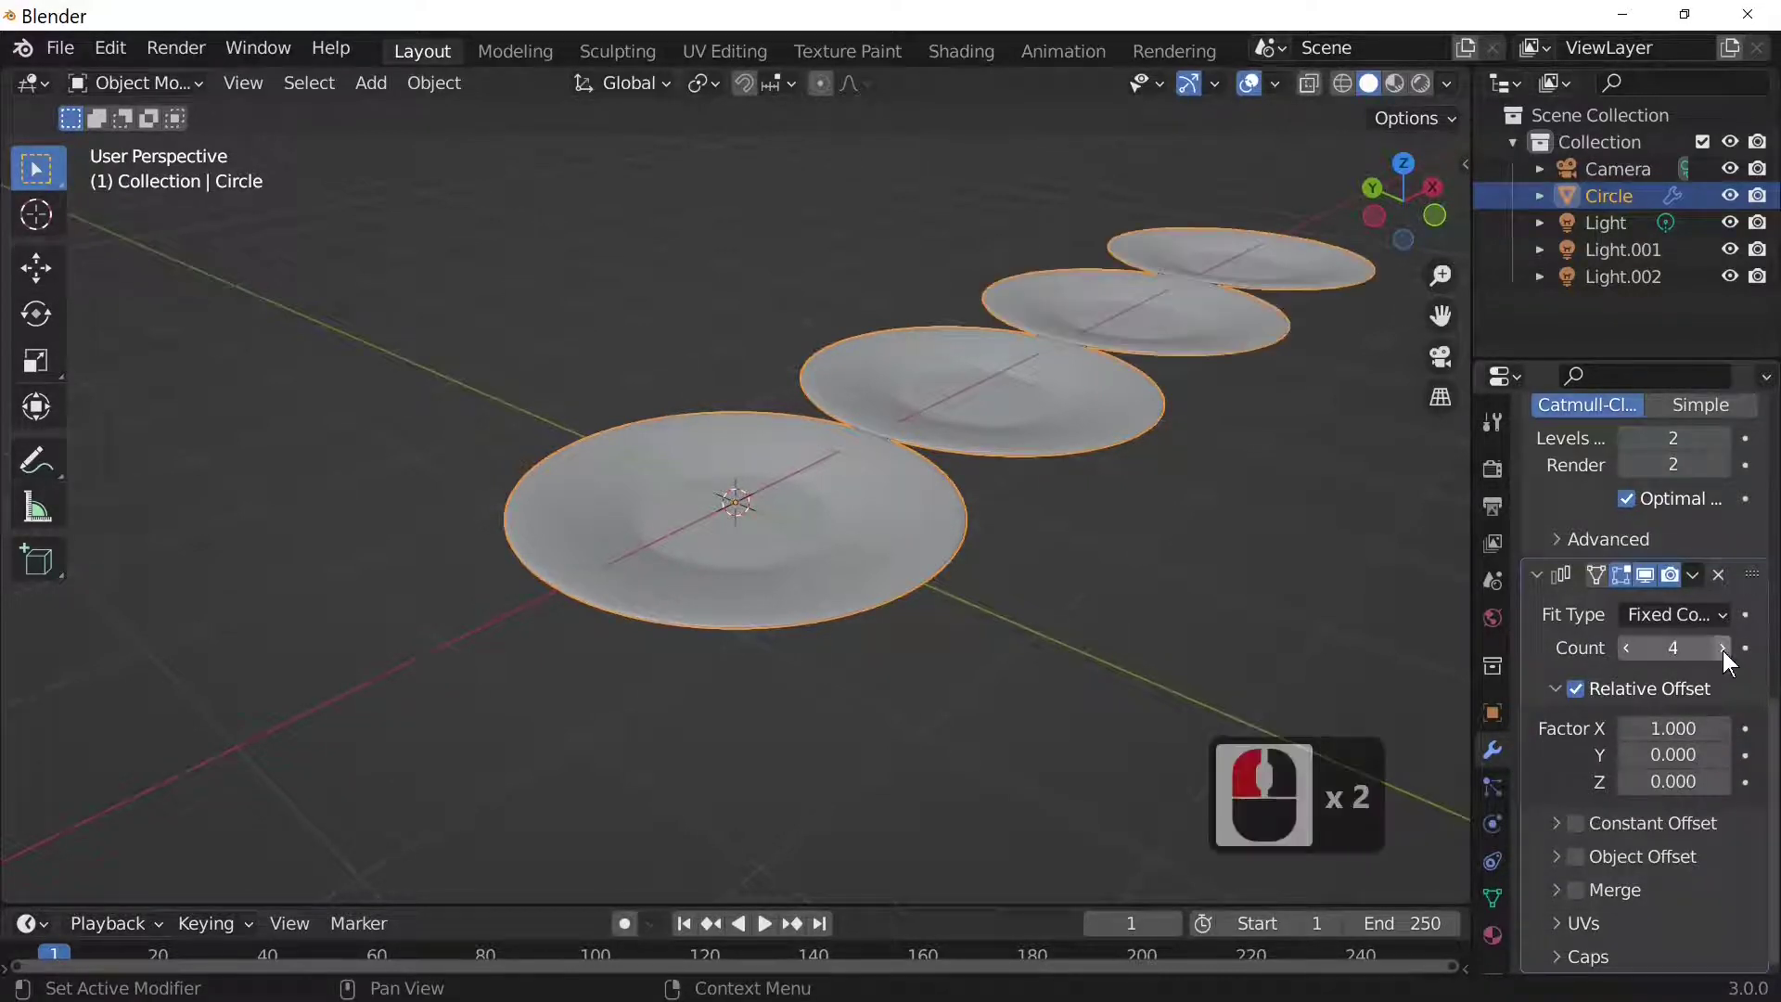
pyautogui.click(1625, 648)
pyautogui.click(1624, 647)
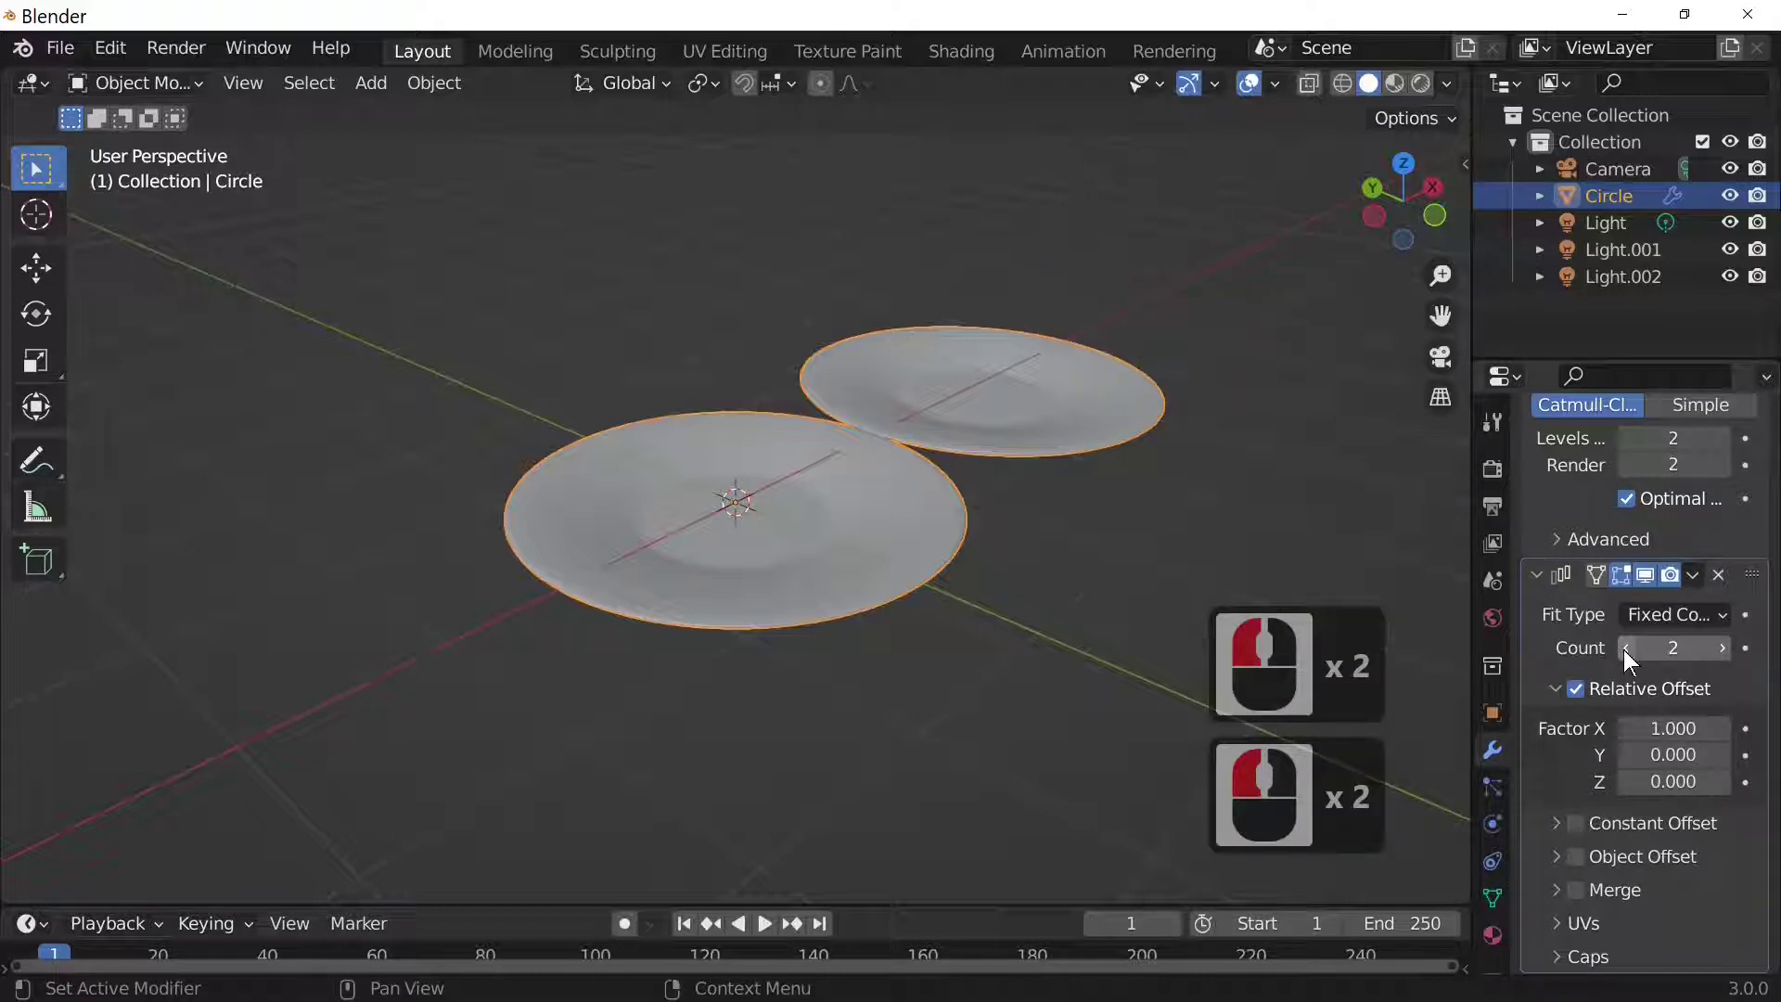
# Try a relative offset X factor of 1.1 for the Array
pyautogui.click(1666, 728)
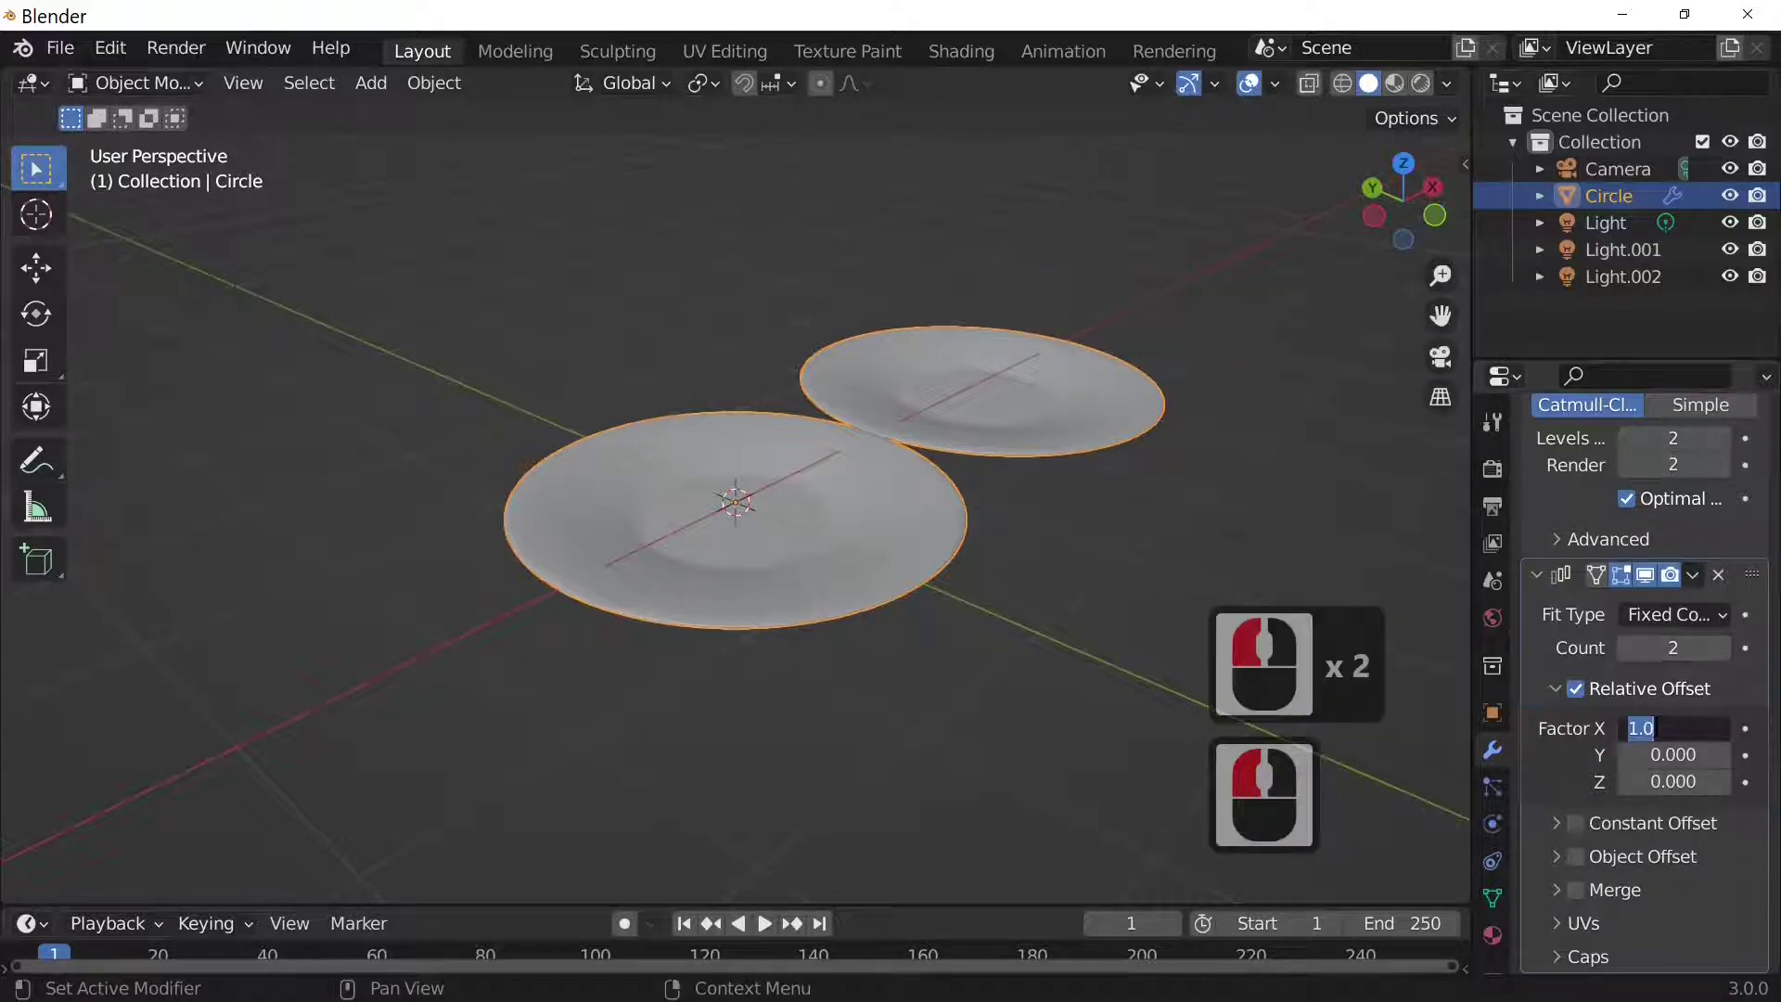
pyautogui.write('1.1')
pyautogui.press('Return')
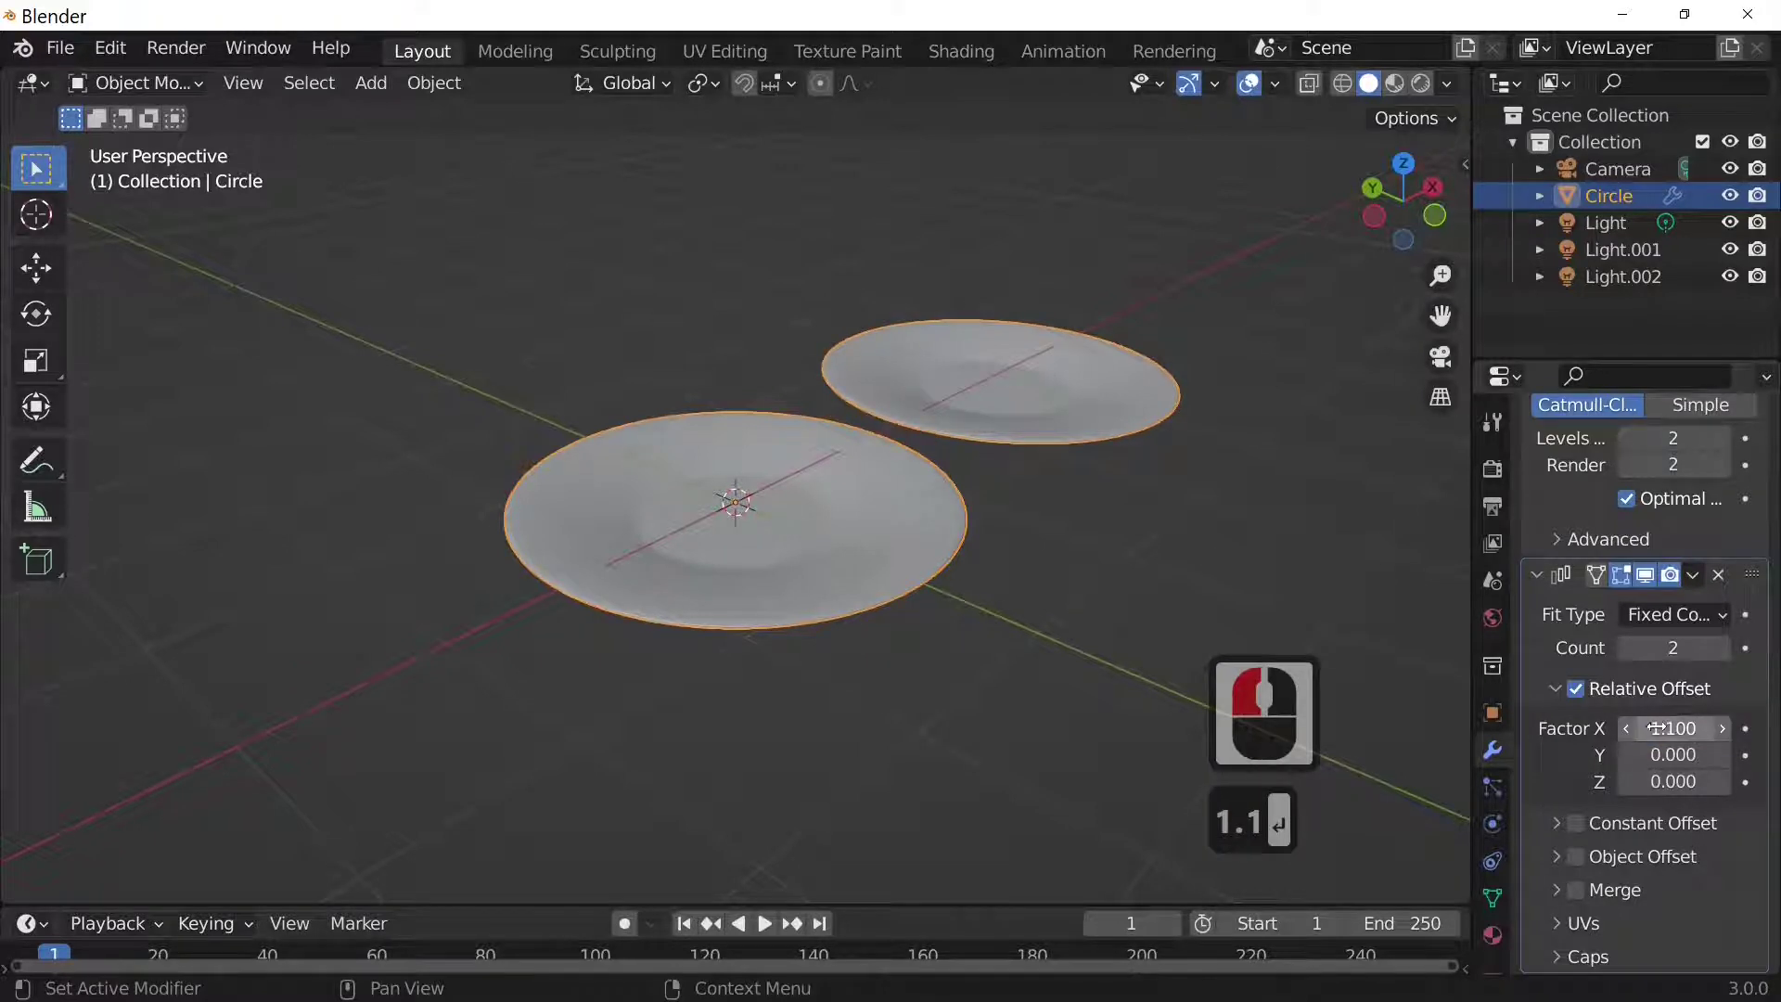
# Set the Array's relative offset factor to 0 in X and 0.4 in Z so the plates stack vertically
pyautogui.click(1677, 726)
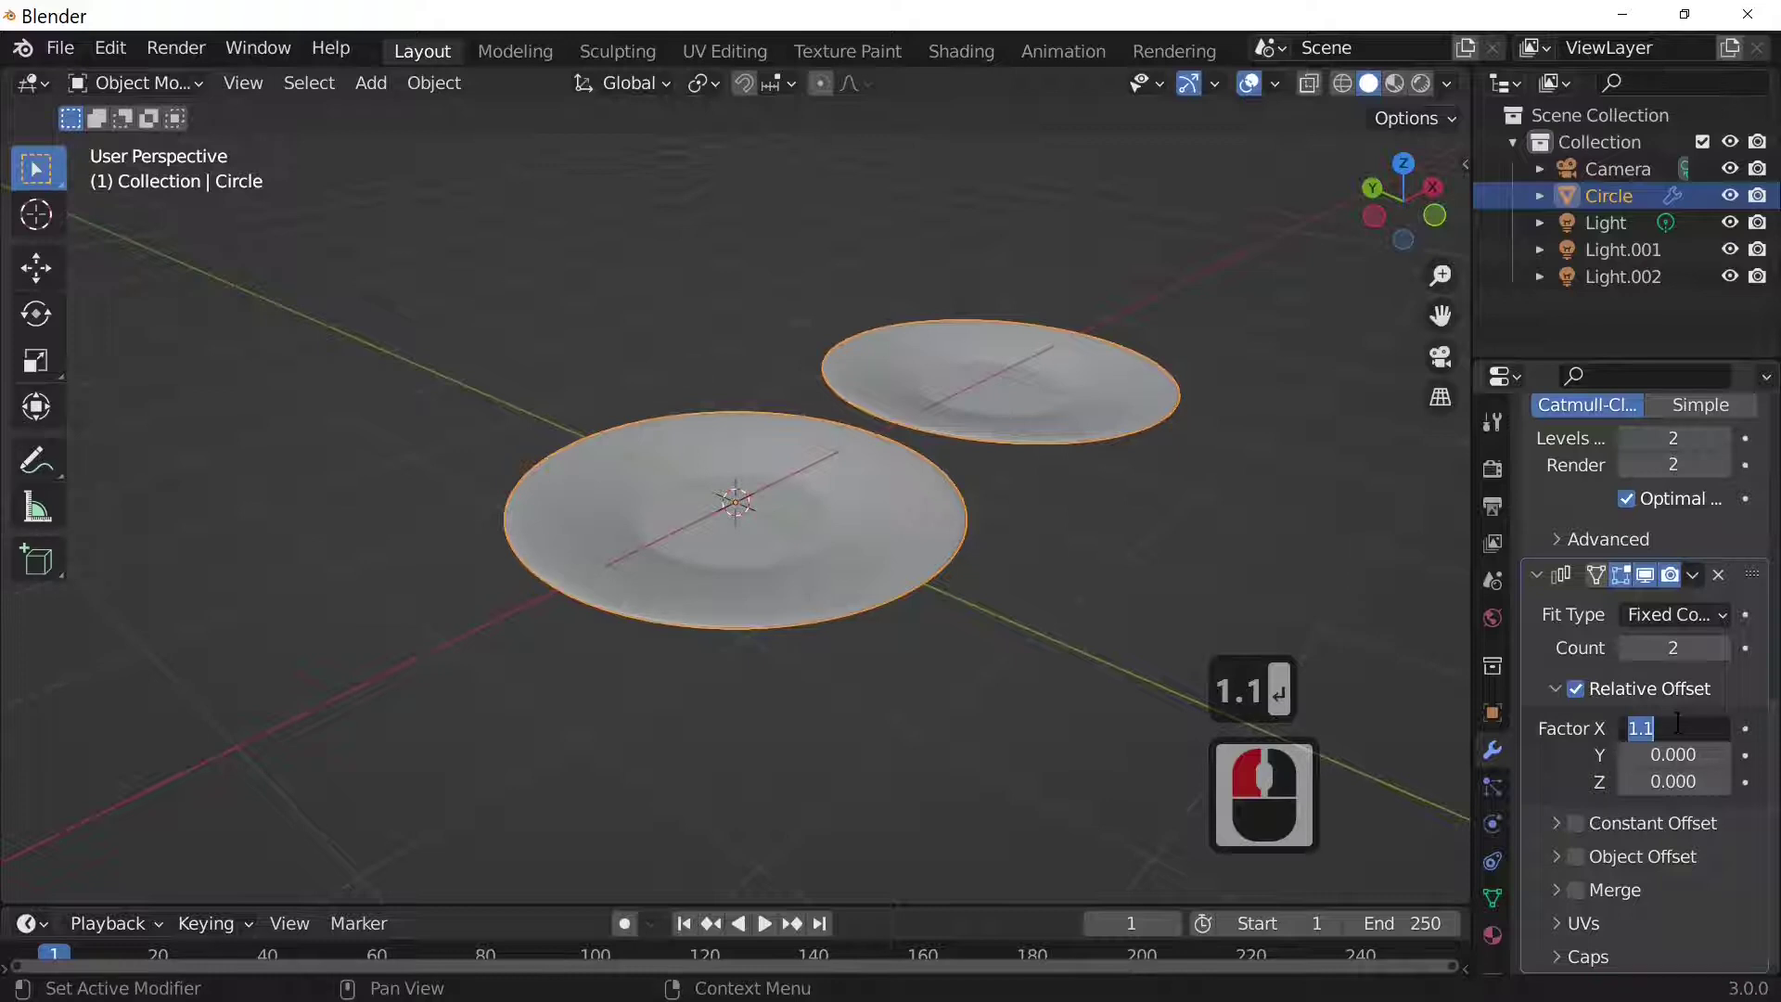
pyautogui.write('0')
pyautogui.press('Return')
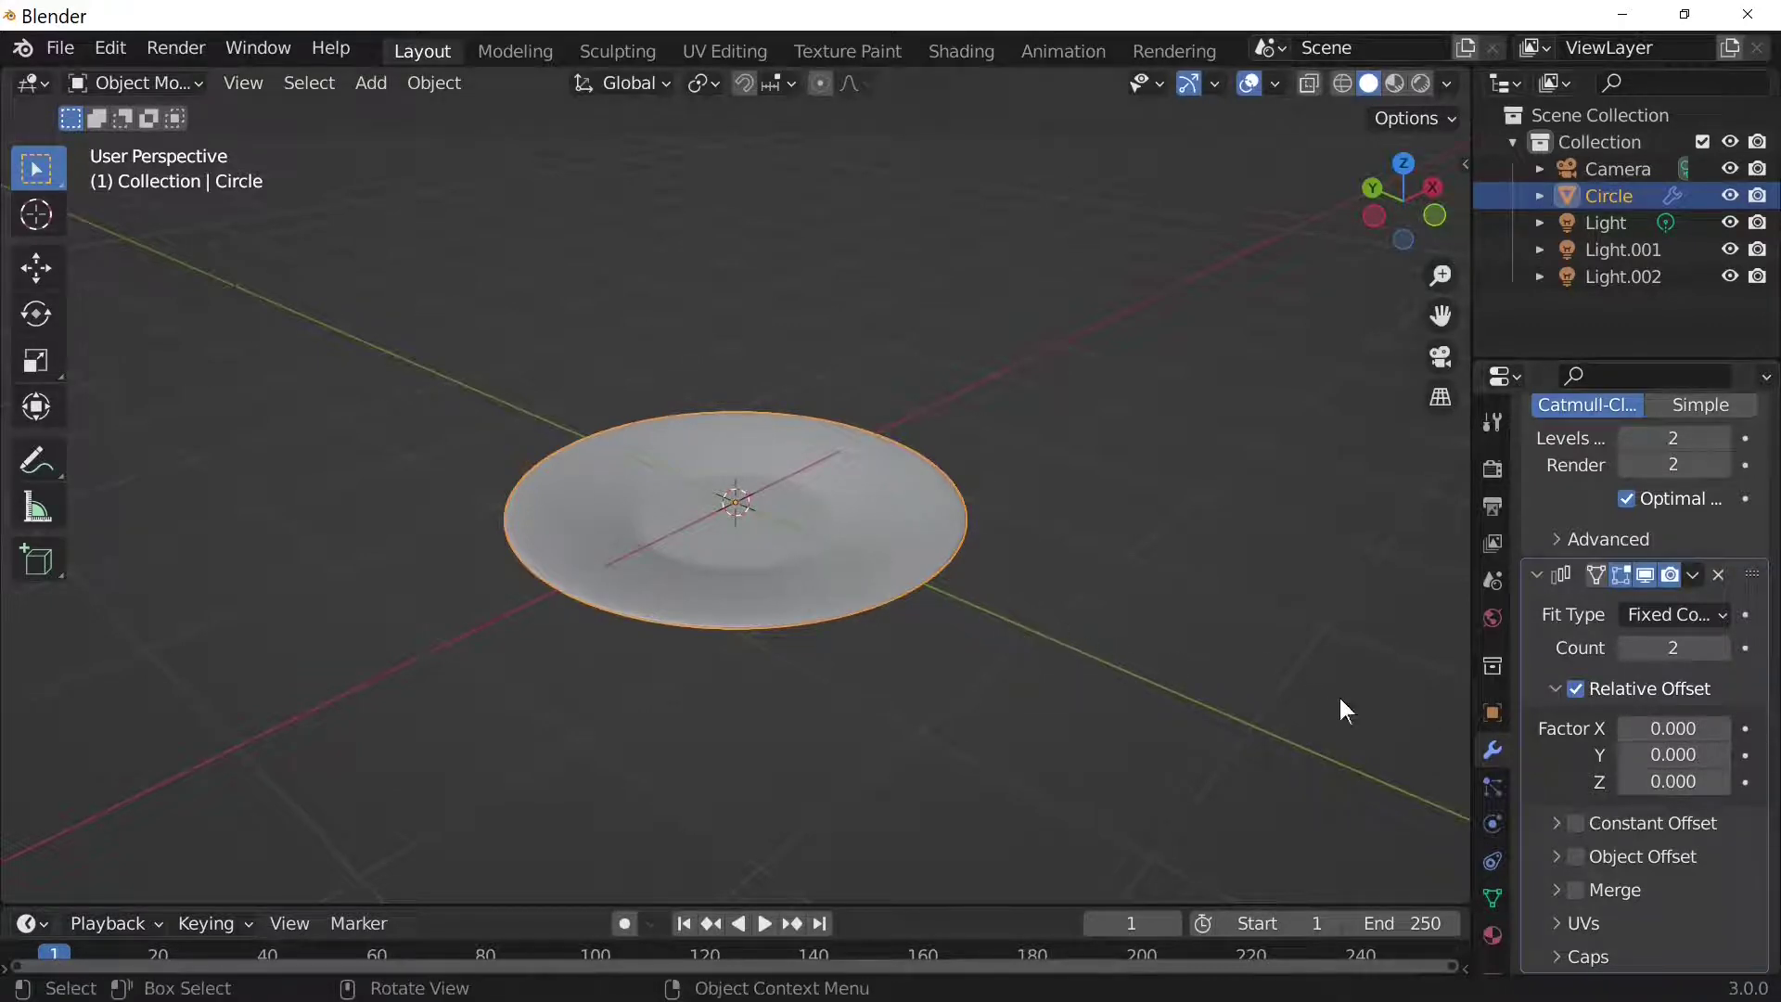
pyautogui.click(1657, 782)
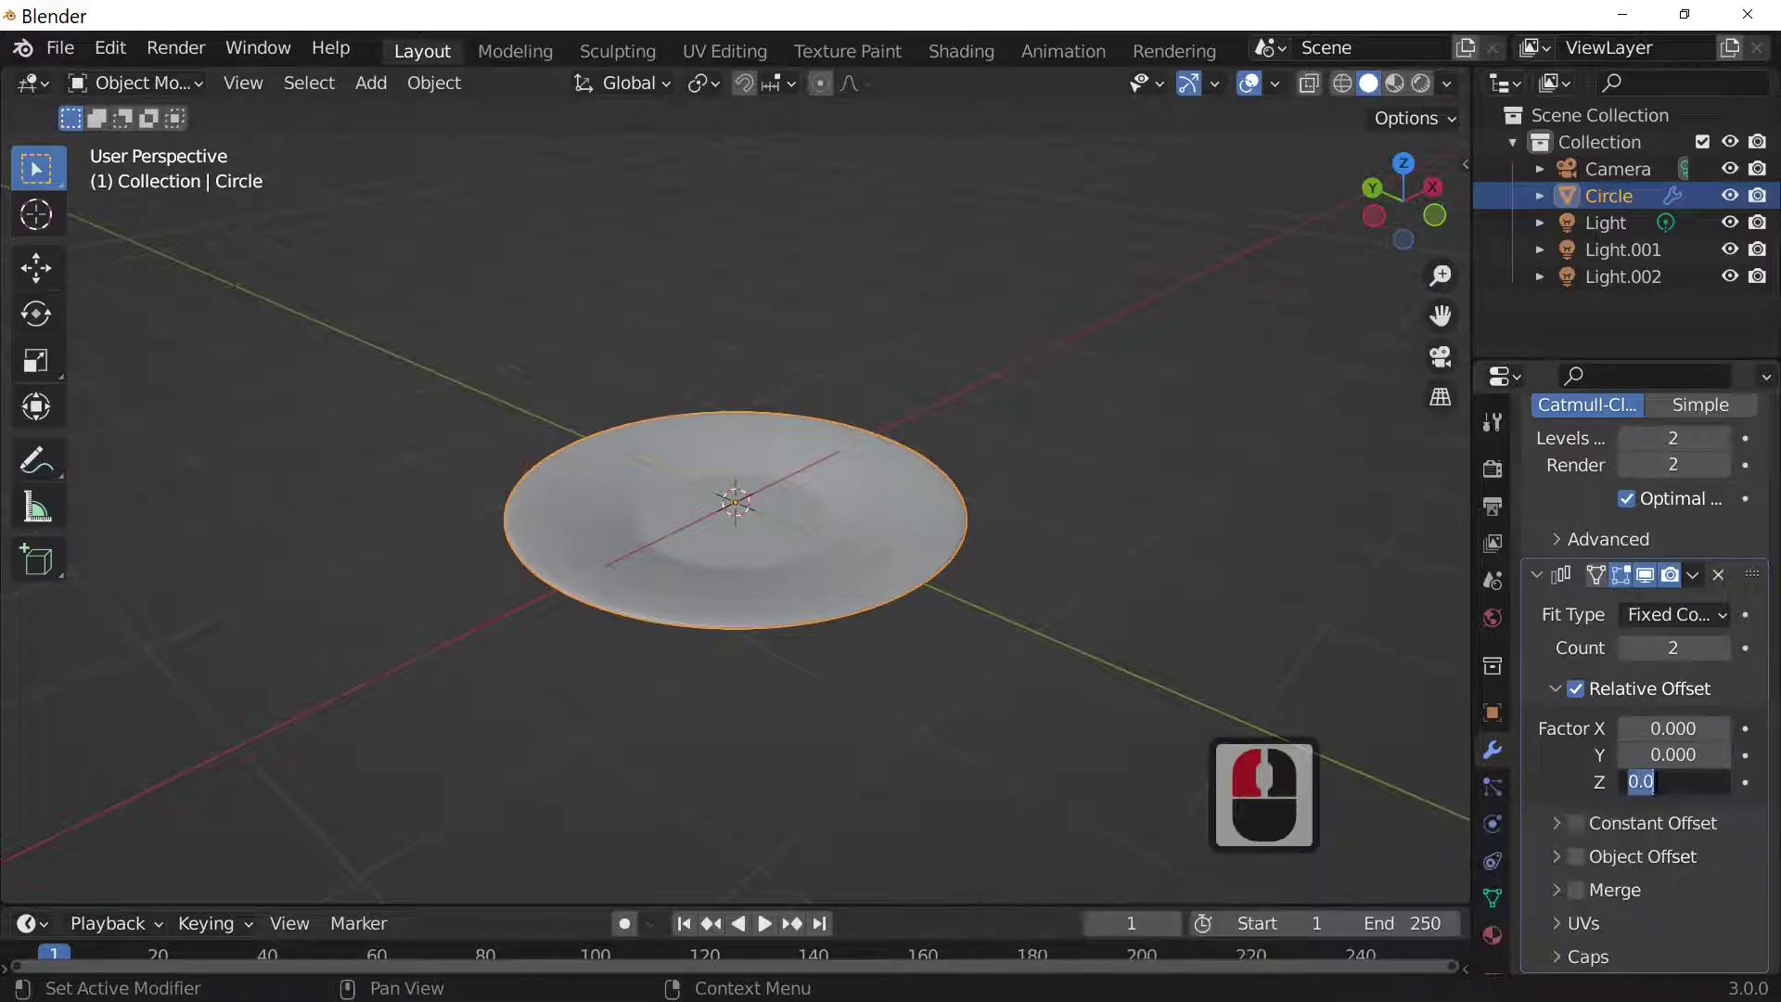
pyautogui.write('.')
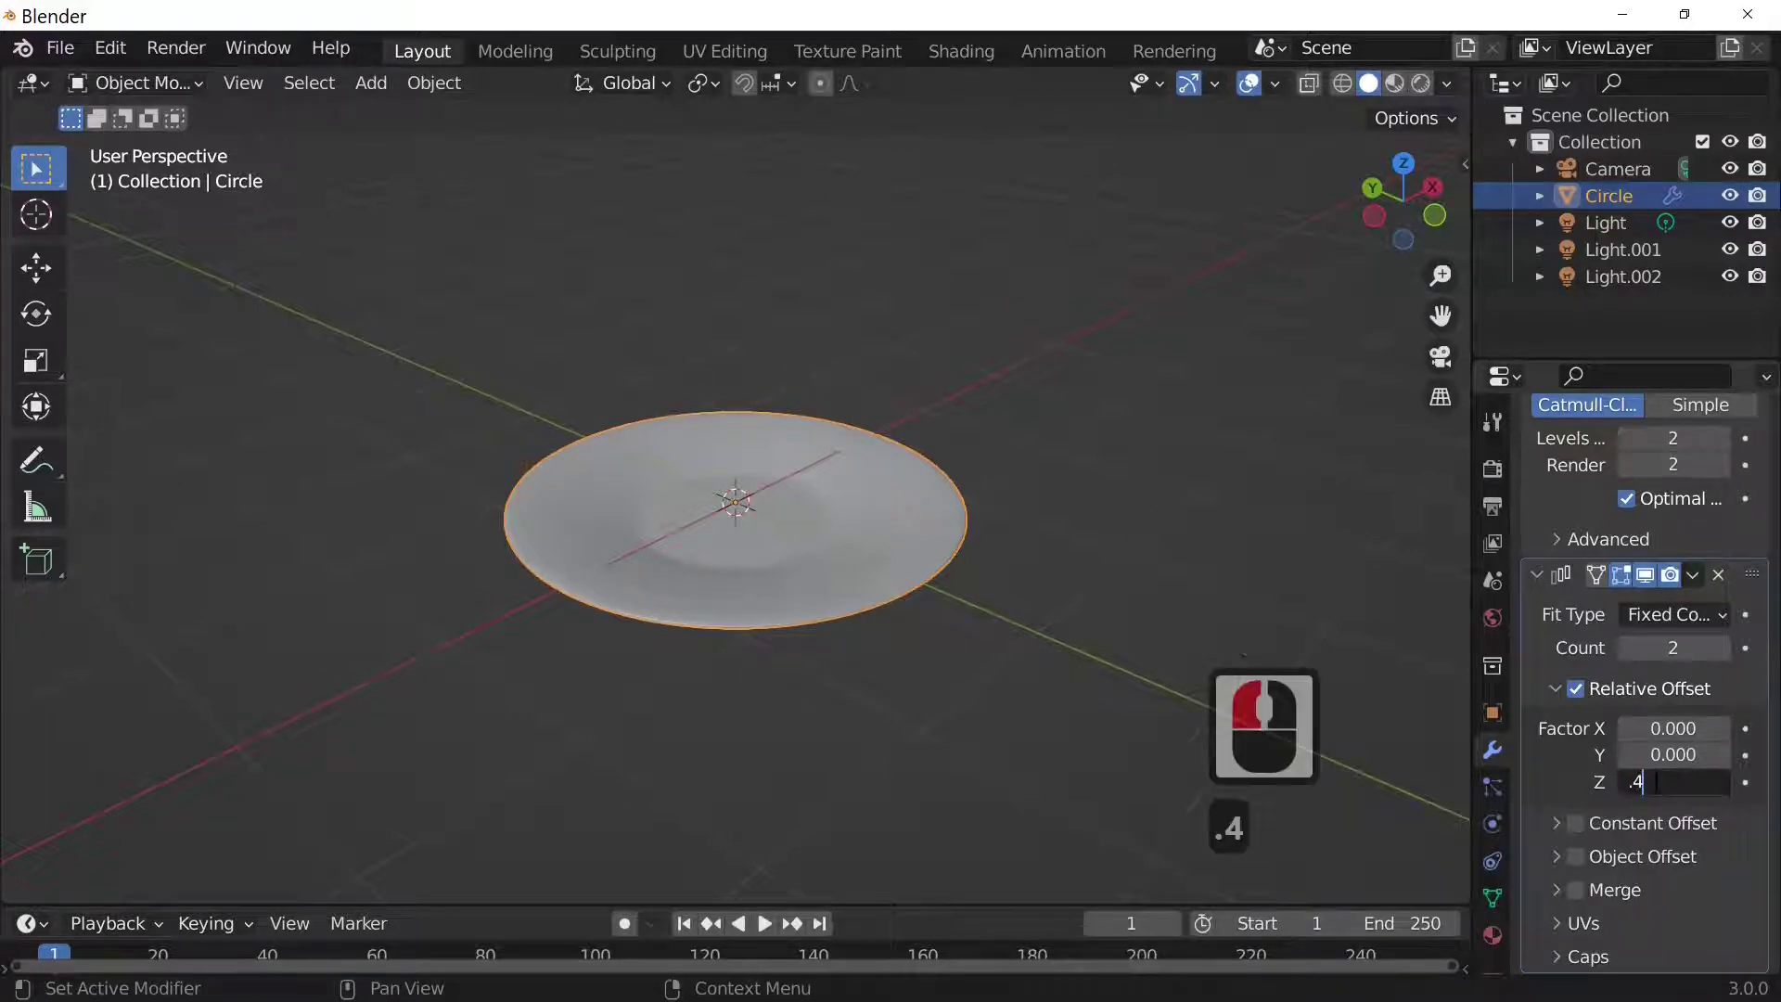
pyautogui.write('4')
pyautogui.press('Return')
pyautogui.moveTo(1020, 742); pyautogui.dragTo(989, 633, button='middle')
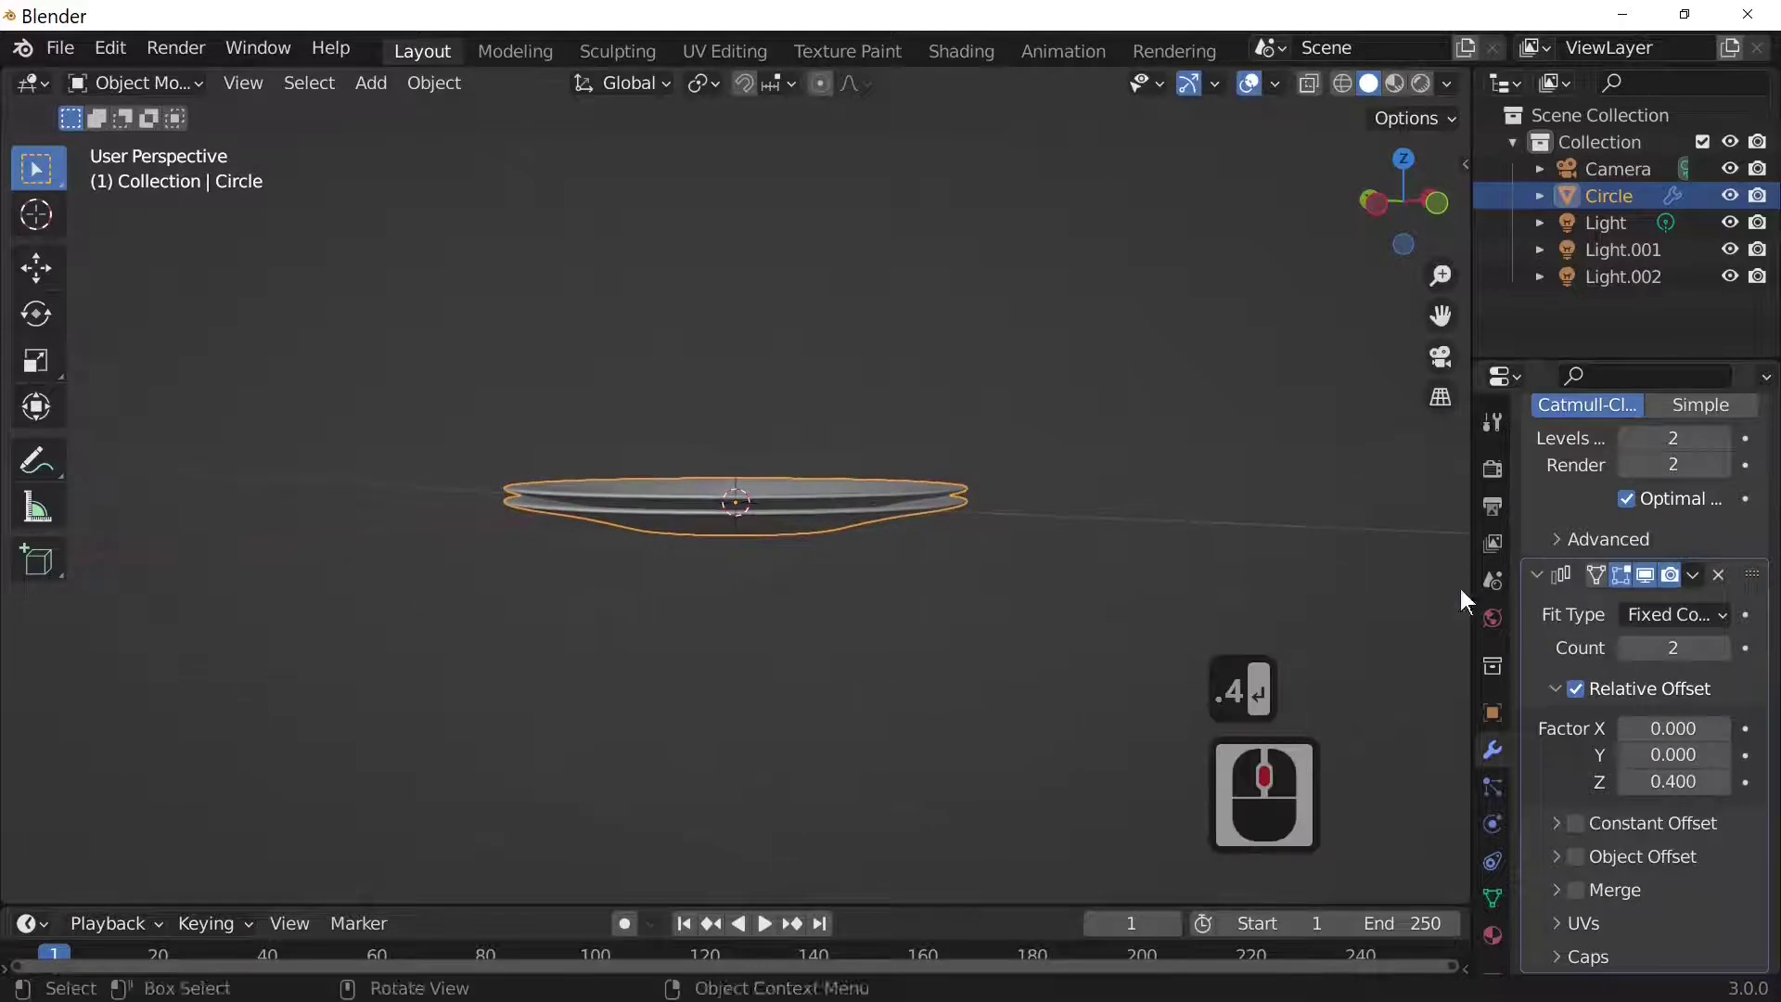
# Raise the Array count to 10 and inspect the stack of plates
pyautogui.click(1731, 647)
pyautogui.click(1731, 648)
pyautogui.click(1732, 648)
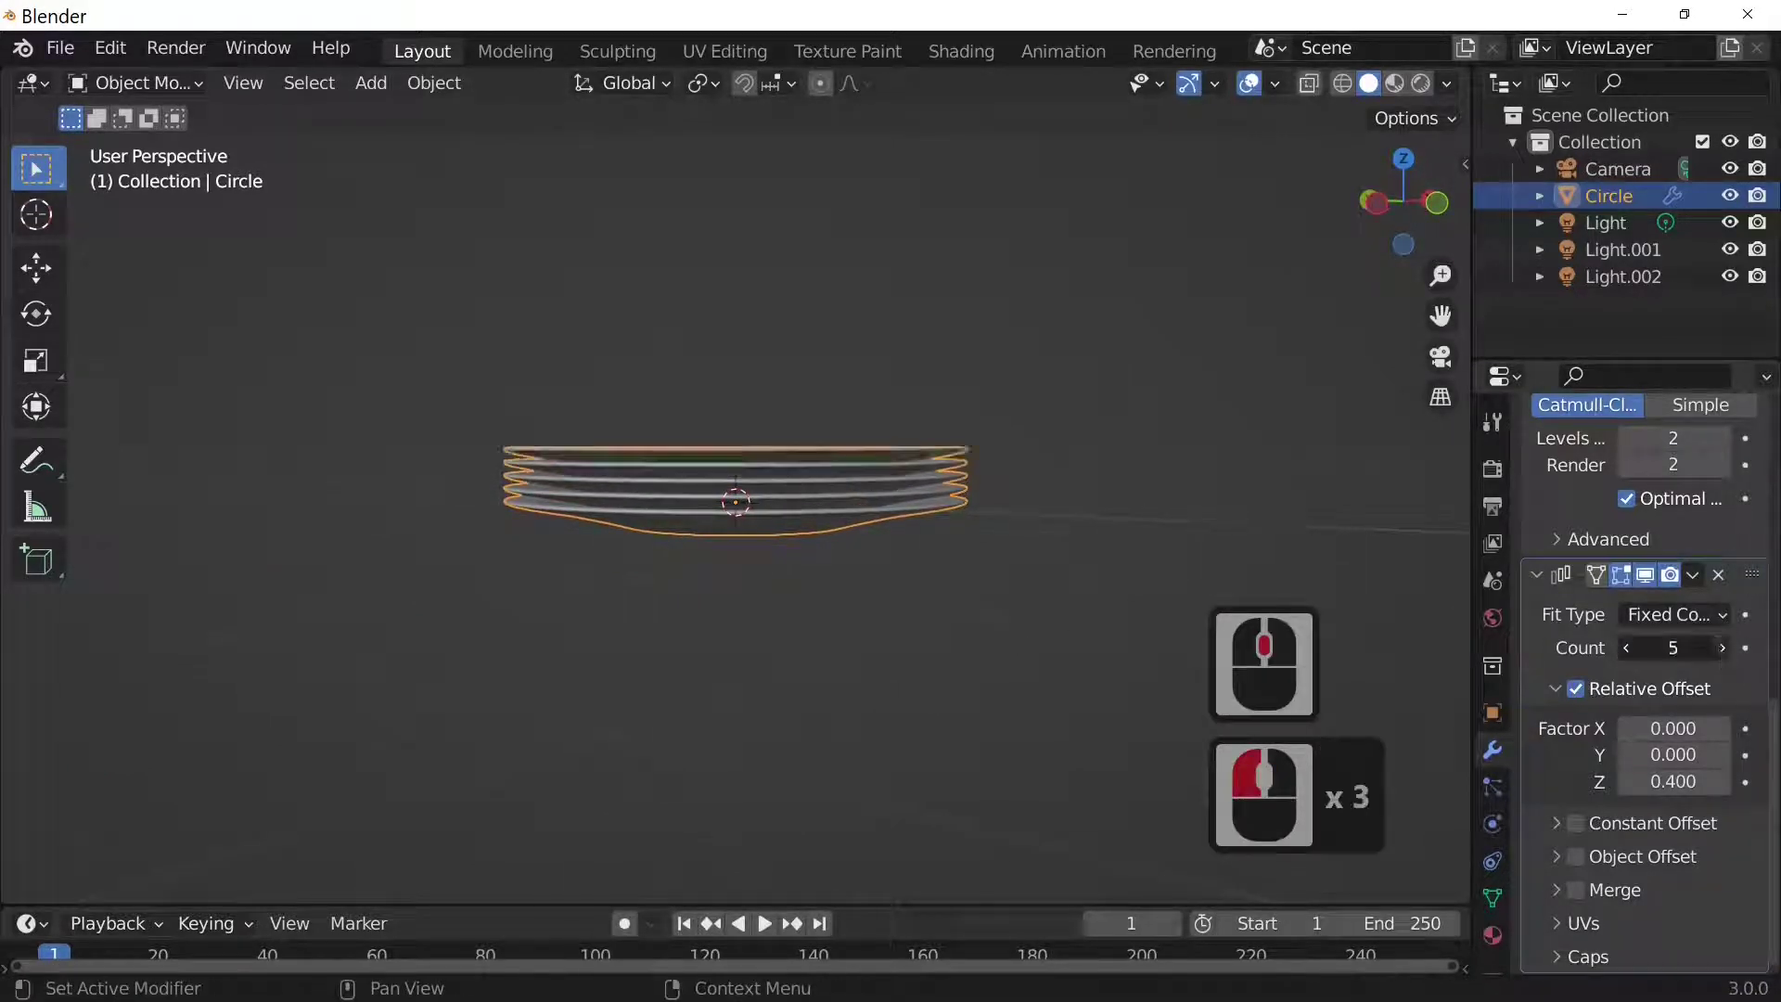
pyautogui.click(1732, 647)
pyautogui.click(1732, 648)
pyautogui.click(1731, 648)
pyautogui.click(1731, 648)
pyautogui.click(1731, 648)
pyautogui.moveTo(1304, 636); pyautogui.dragTo(843, 739, button='middle')
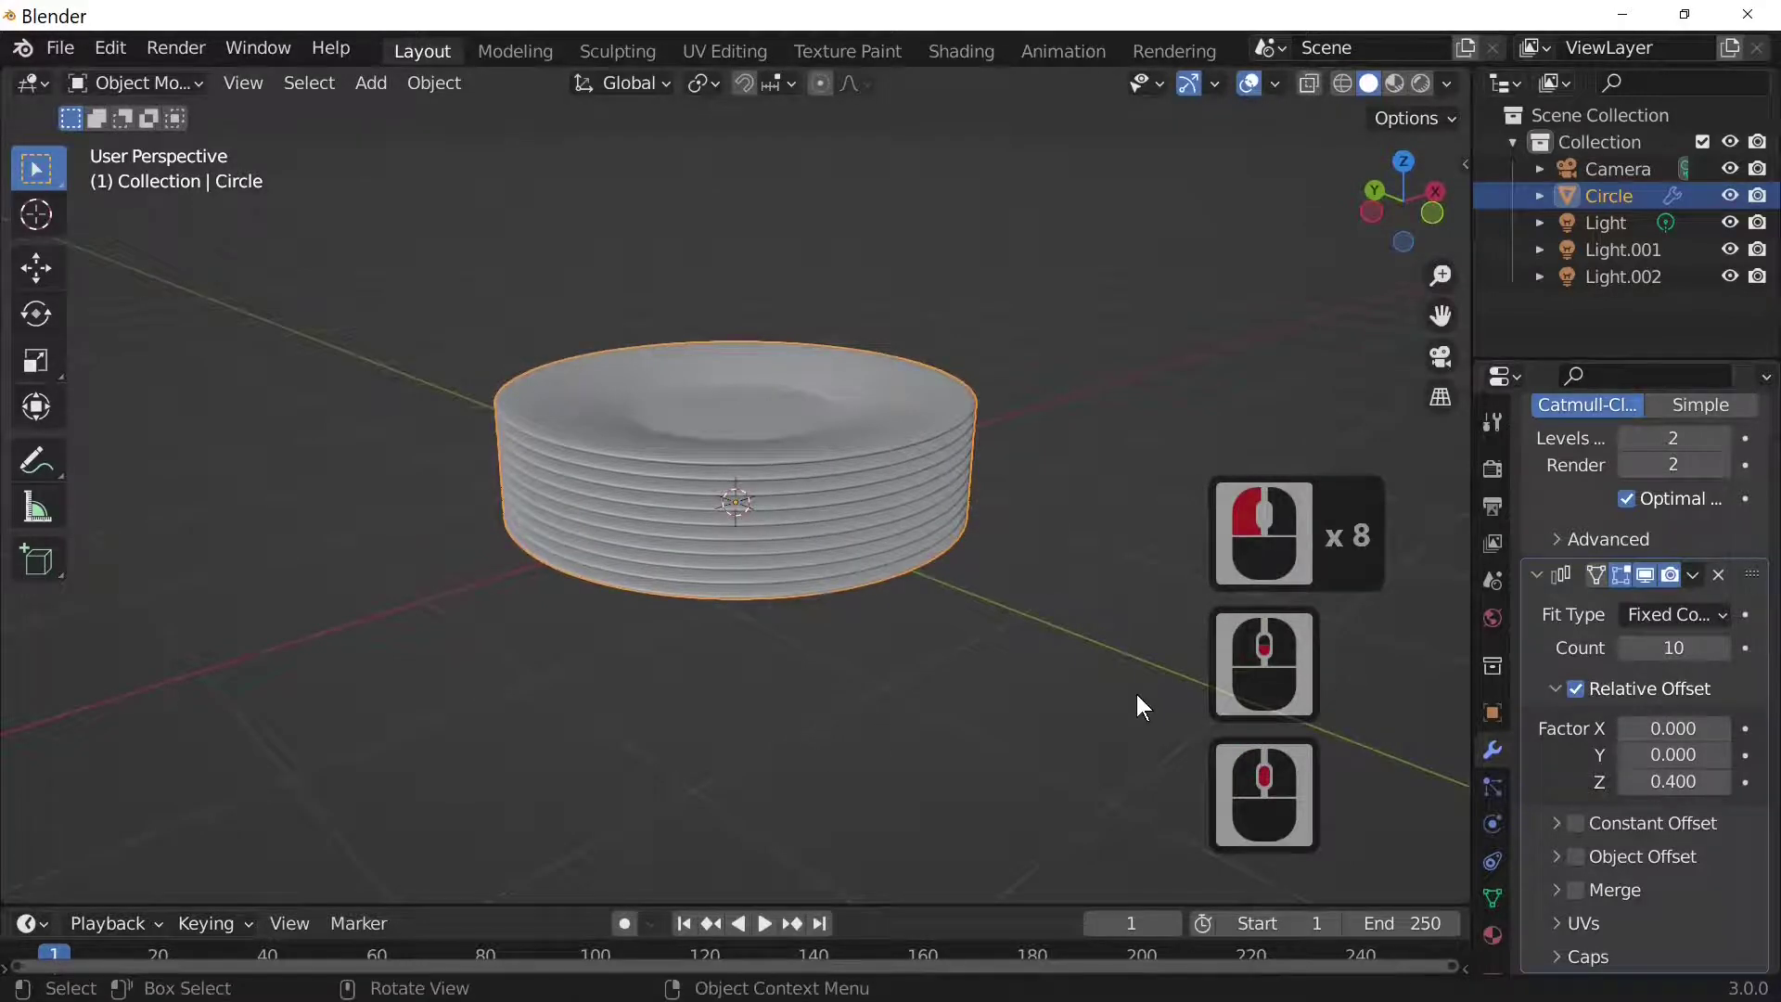
pyautogui.moveTo(965, 677); pyautogui.dragTo(847, 663, button='middle')
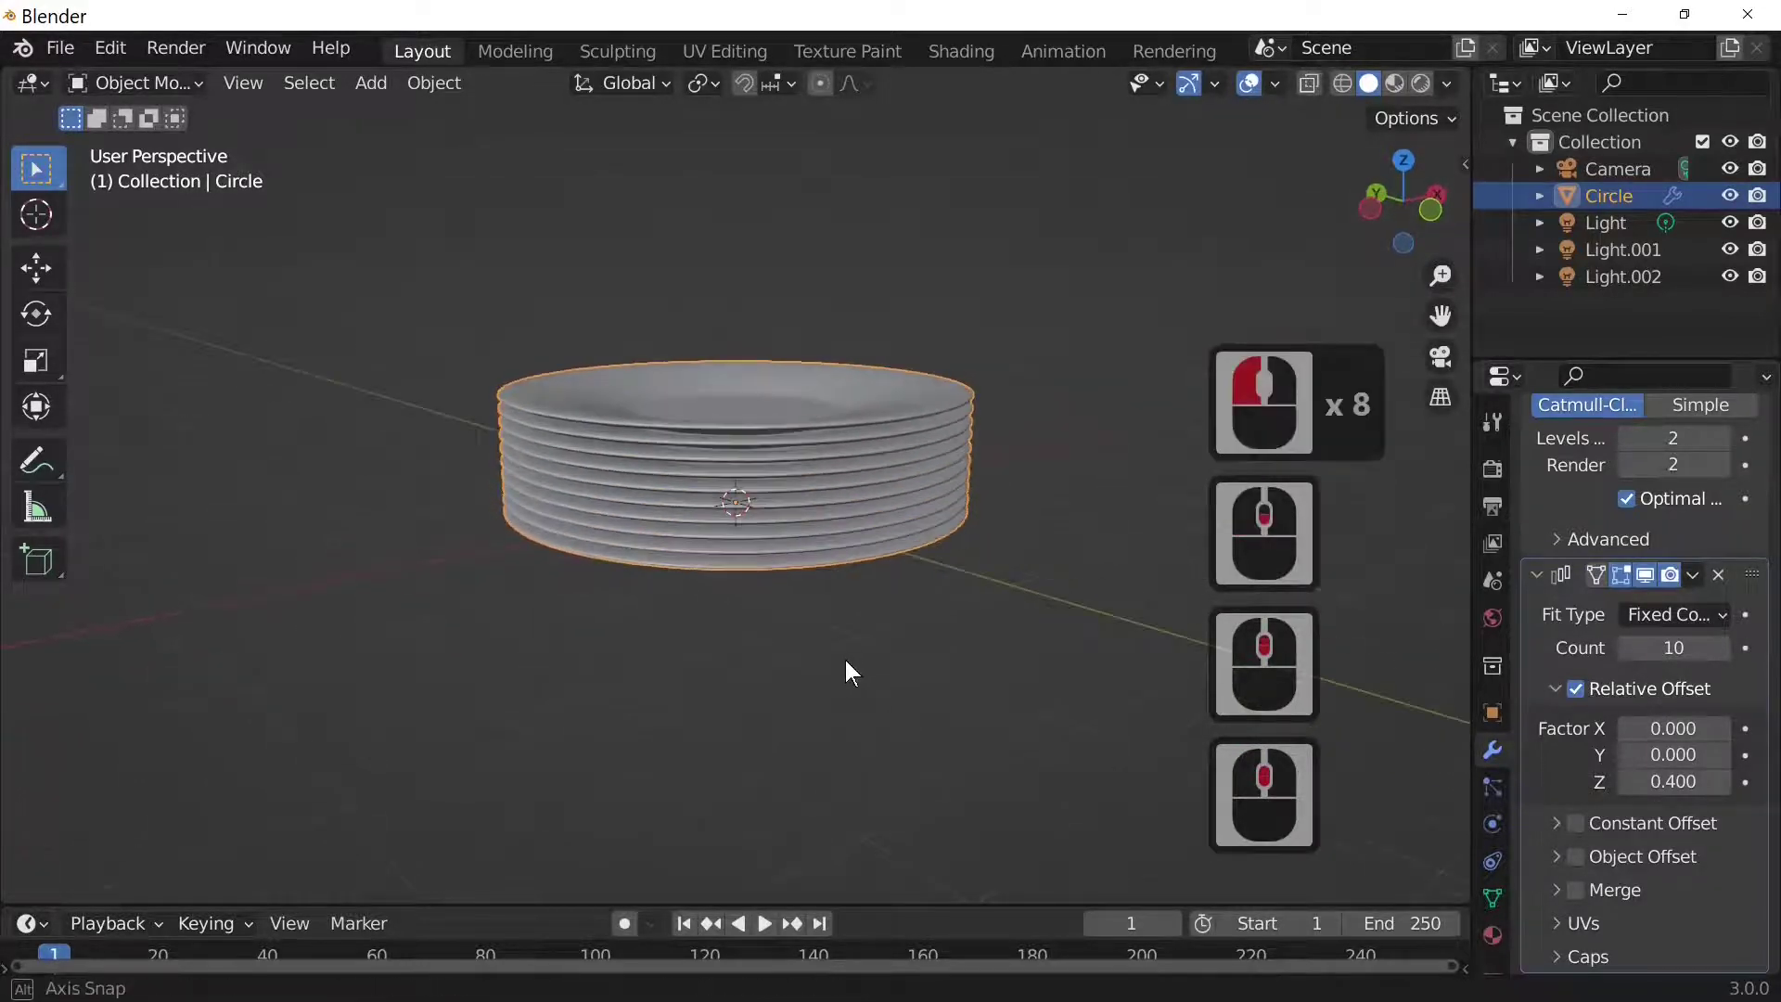
# Reduce the Array count to 6 and inspect the plate stack from several angles
pyautogui.click(1625, 647)
pyautogui.click(1625, 647)
pyautogui.click(1626, 647)
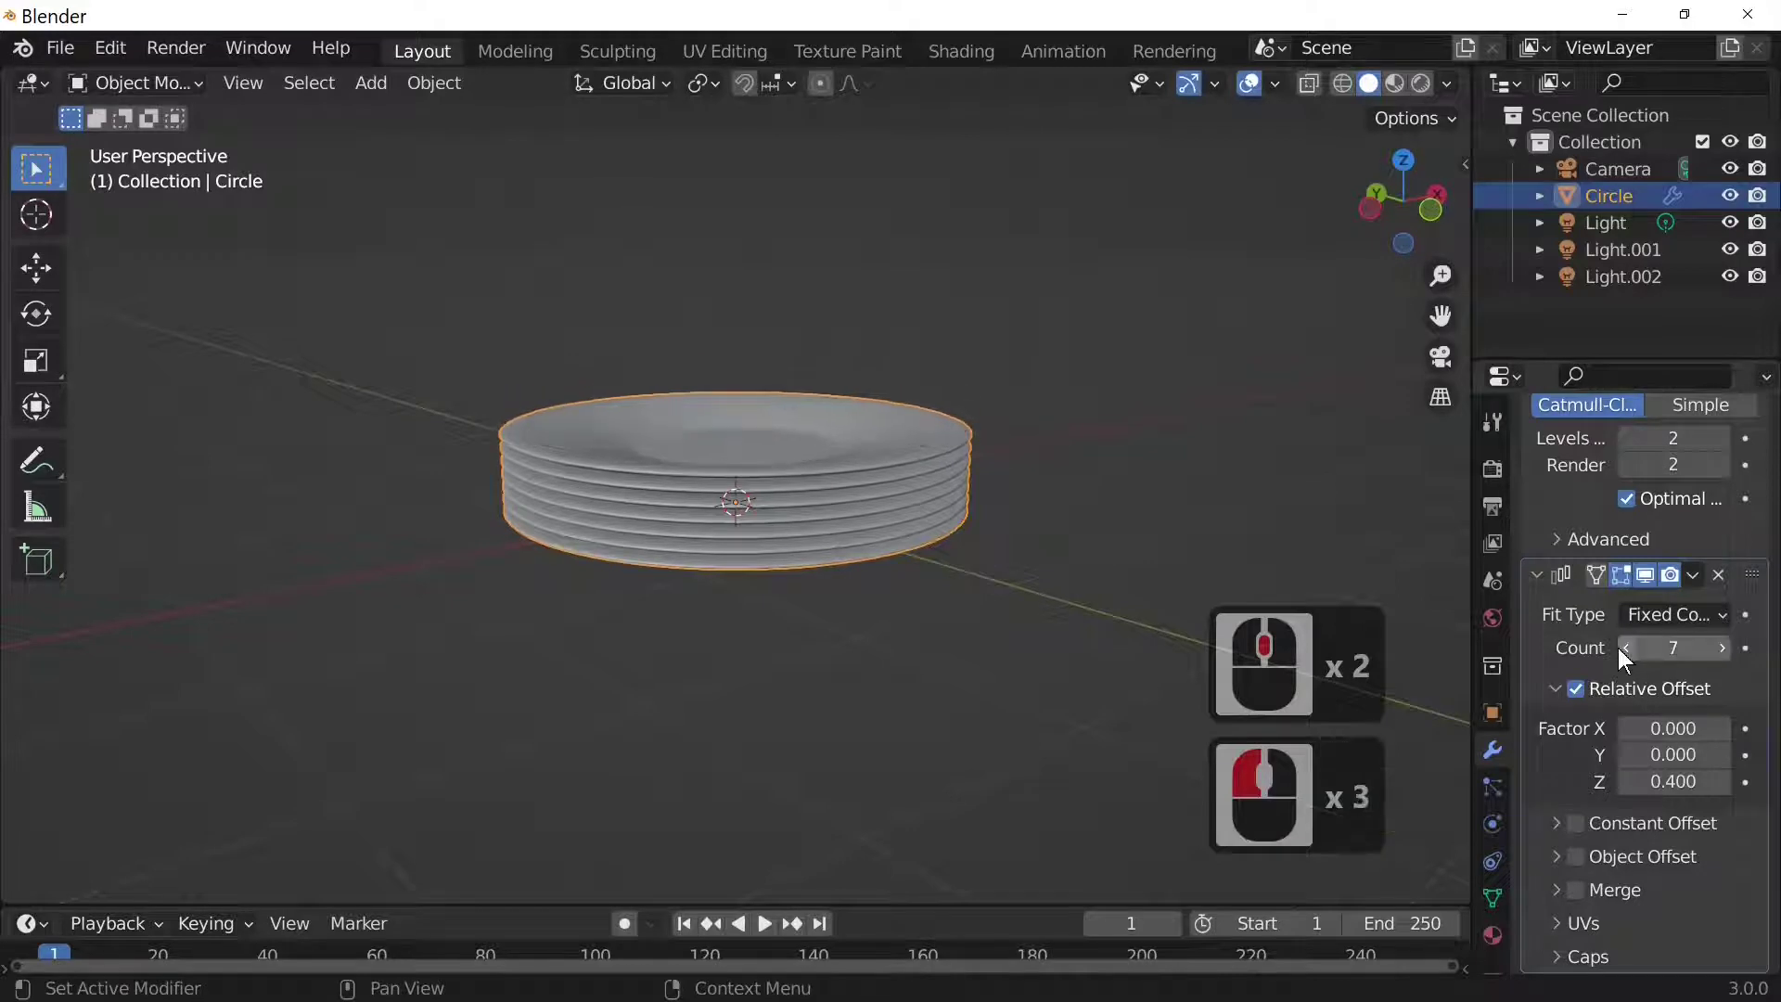
pyautogui.click(1625, 648)
pyautogui.moveTo(928, 732); pyautogui.dragTo(807, 773, button='middle')
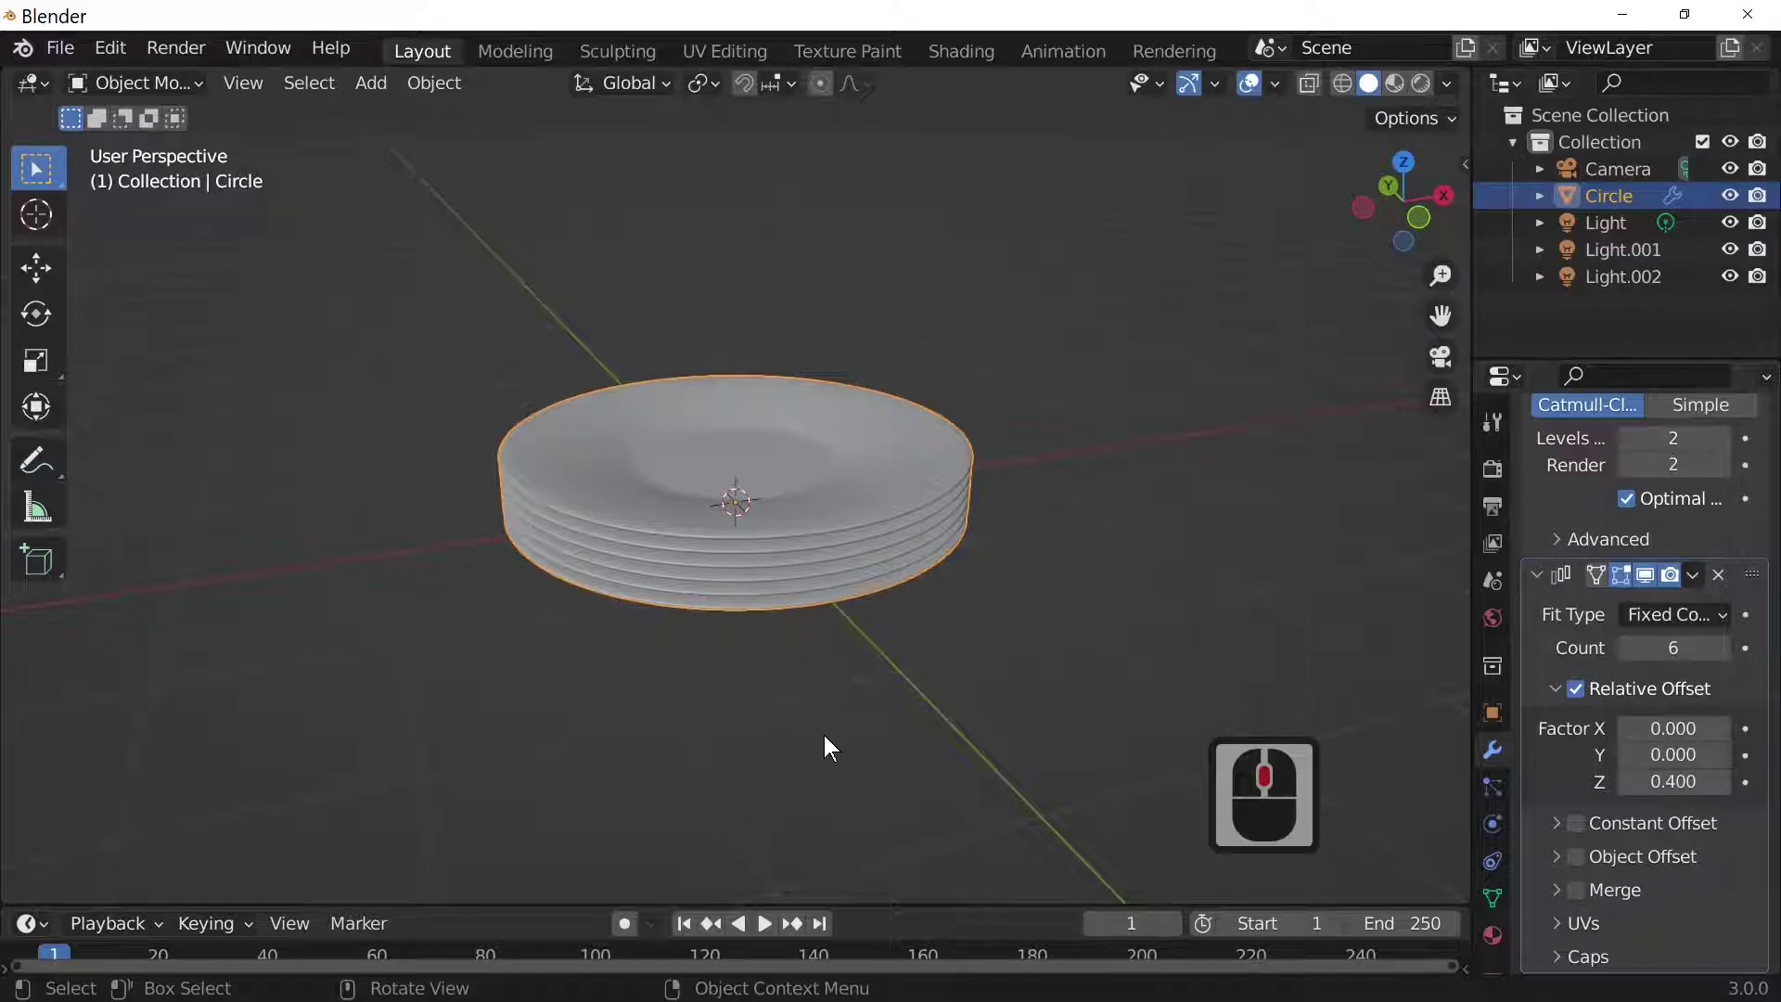
pyautogui.moveTo(867, 748); pyautogui.dragTo(902, 707, button='middle')
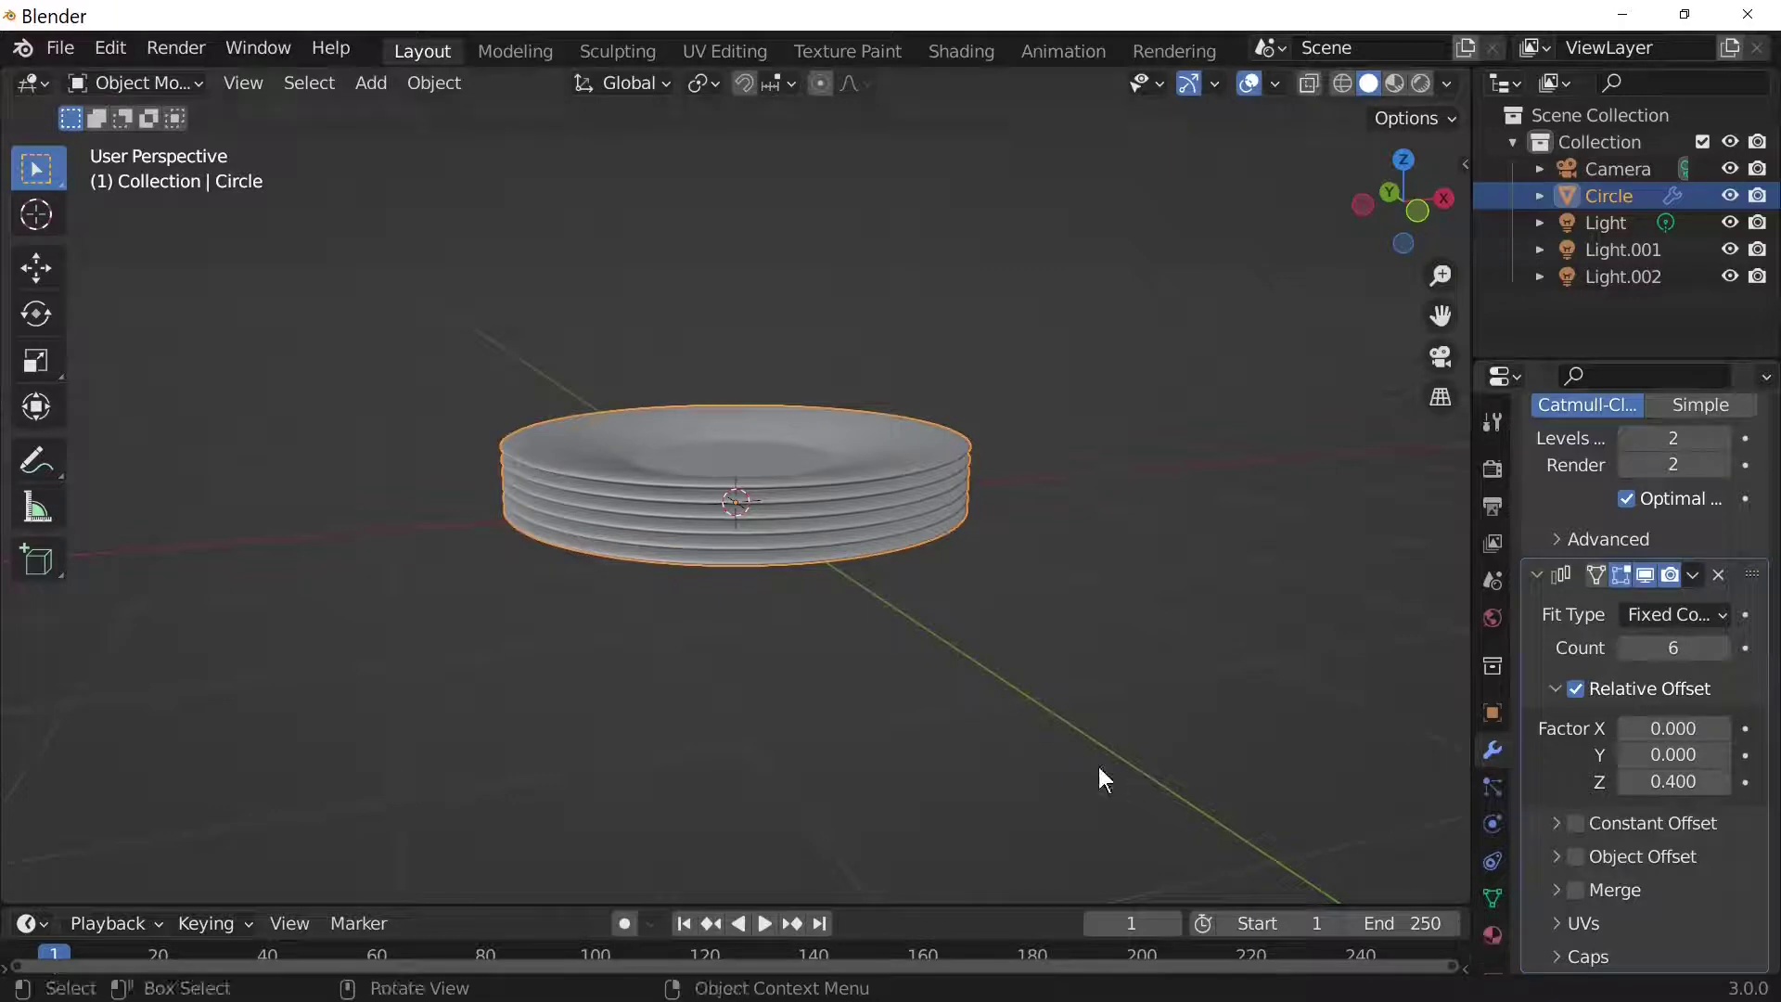
pyautogui.moveTo(805, 542); pyautogui.dragTo(826, 676, button='middle')
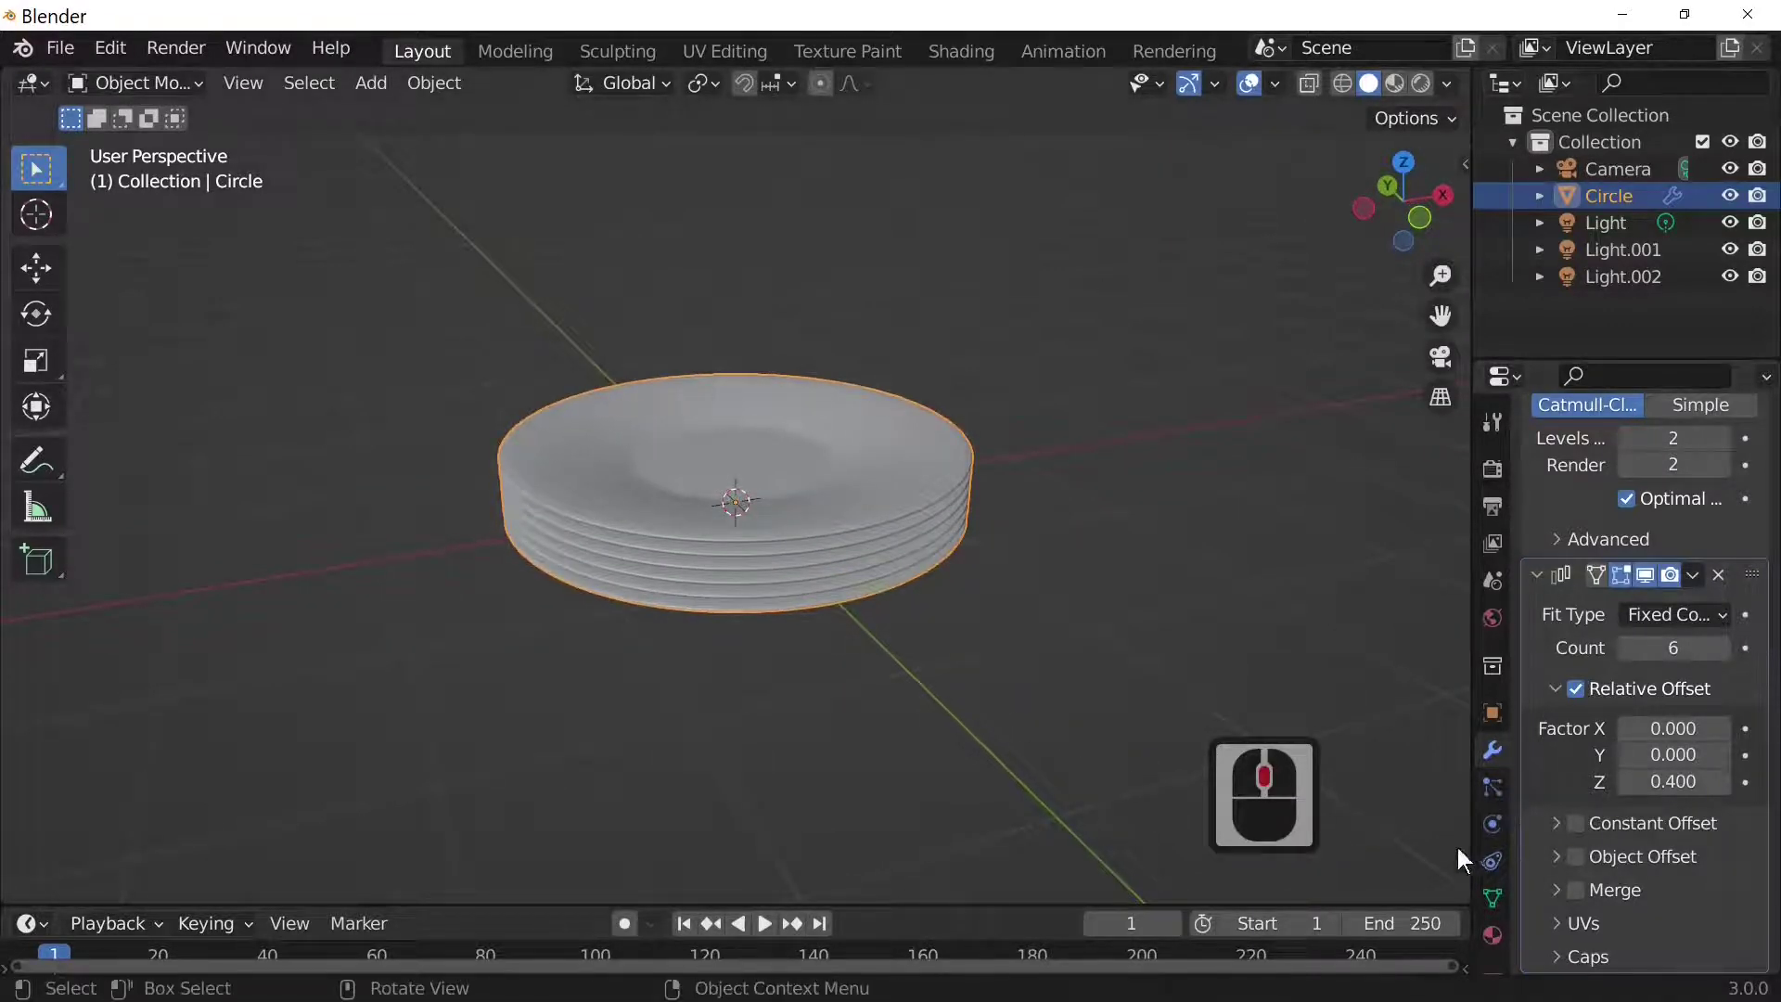
# Create a new material for the plates and name it white
pyautogui.scroll(-3, 1346, 672)
pyautogui.click(1493, 935)
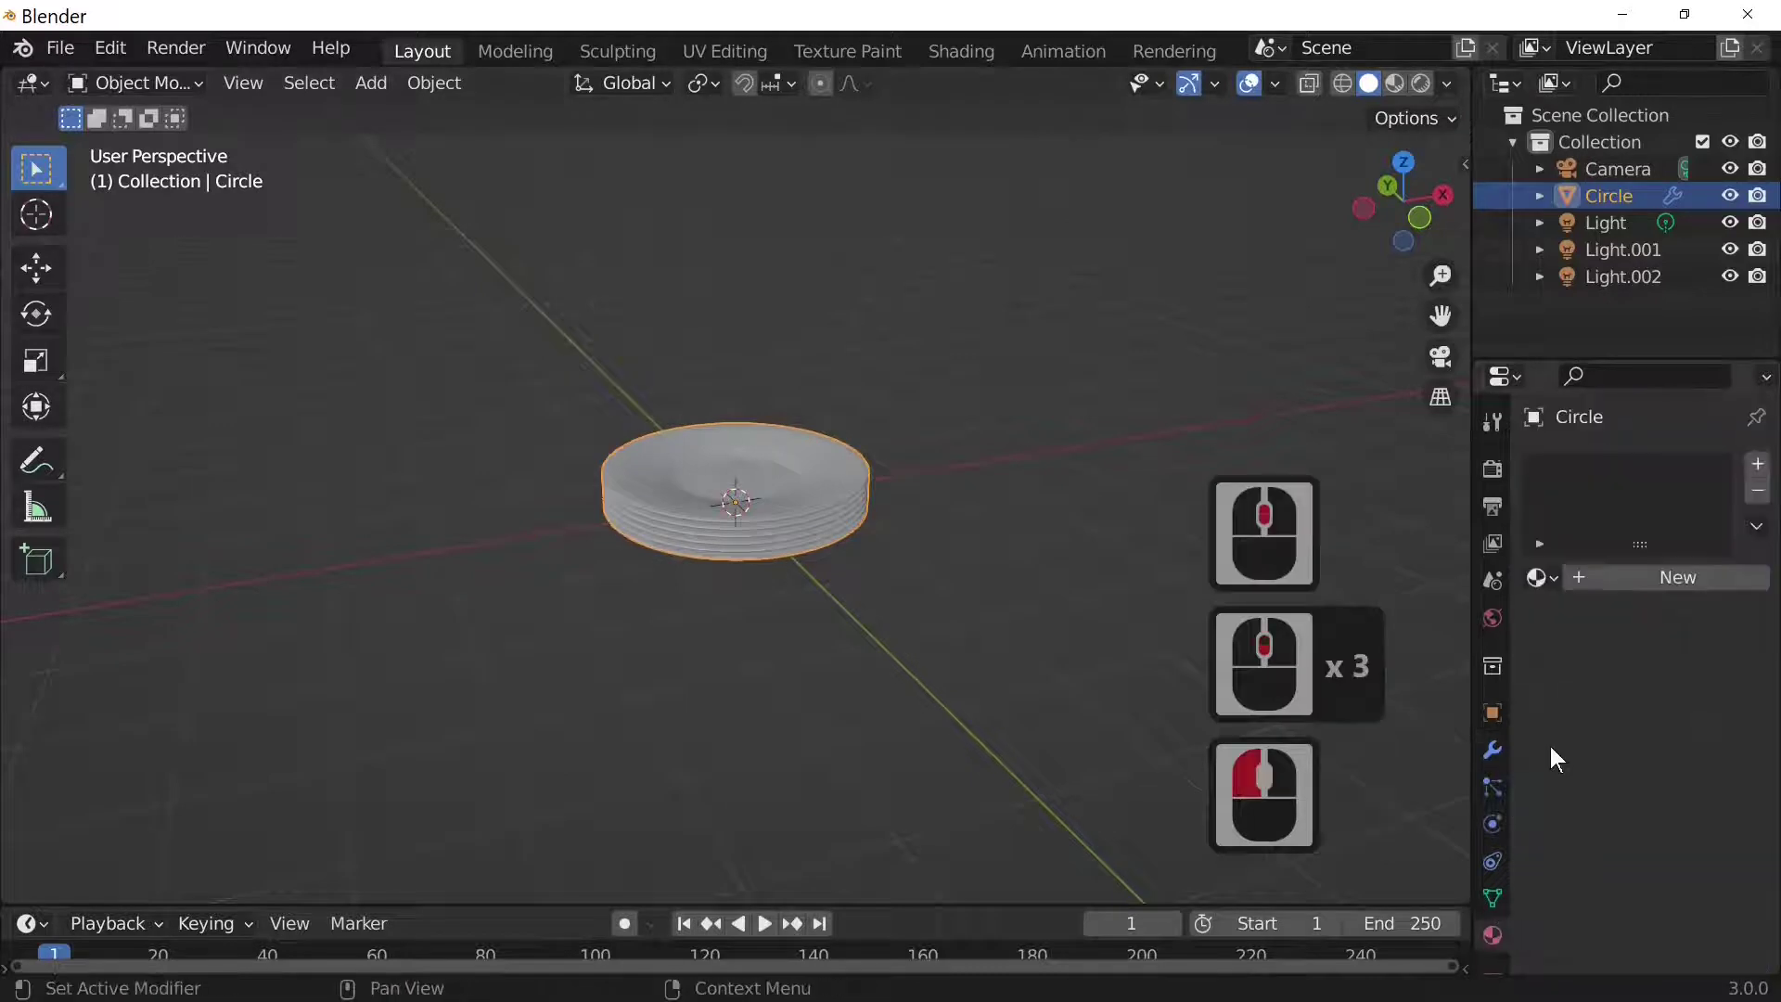
pyautogui.click(1623, 585)
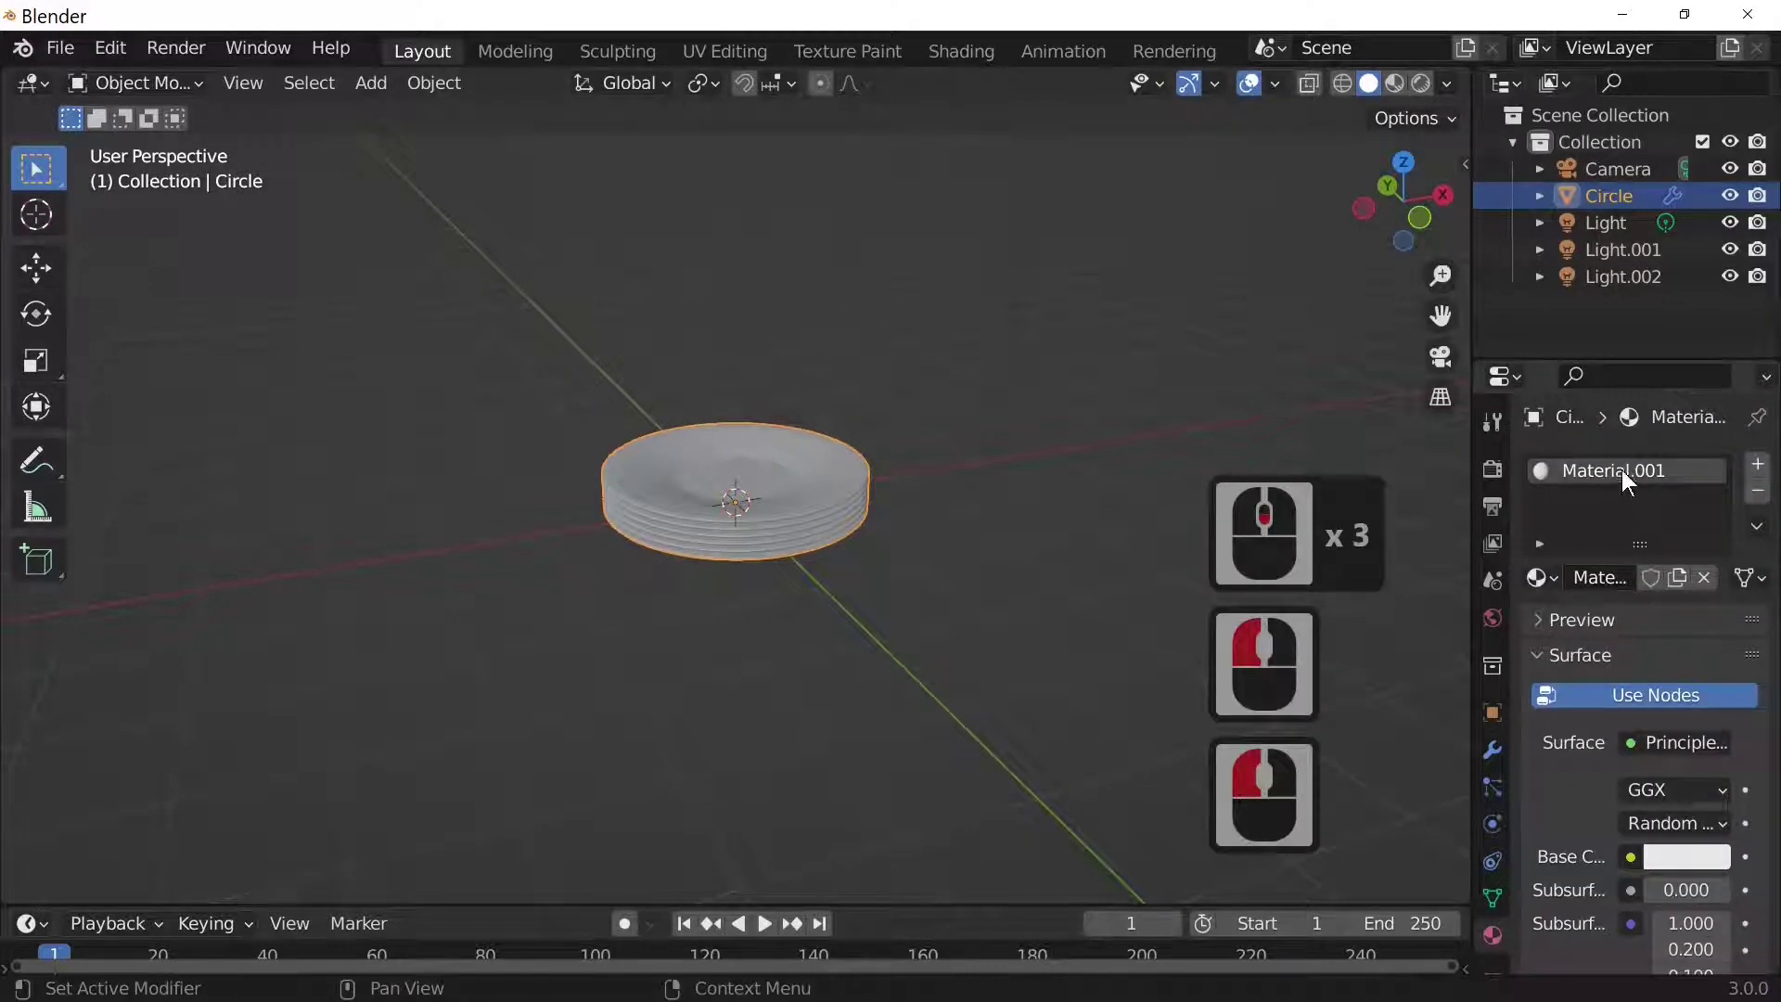
pyautogui.doubleClick(1621, 470)
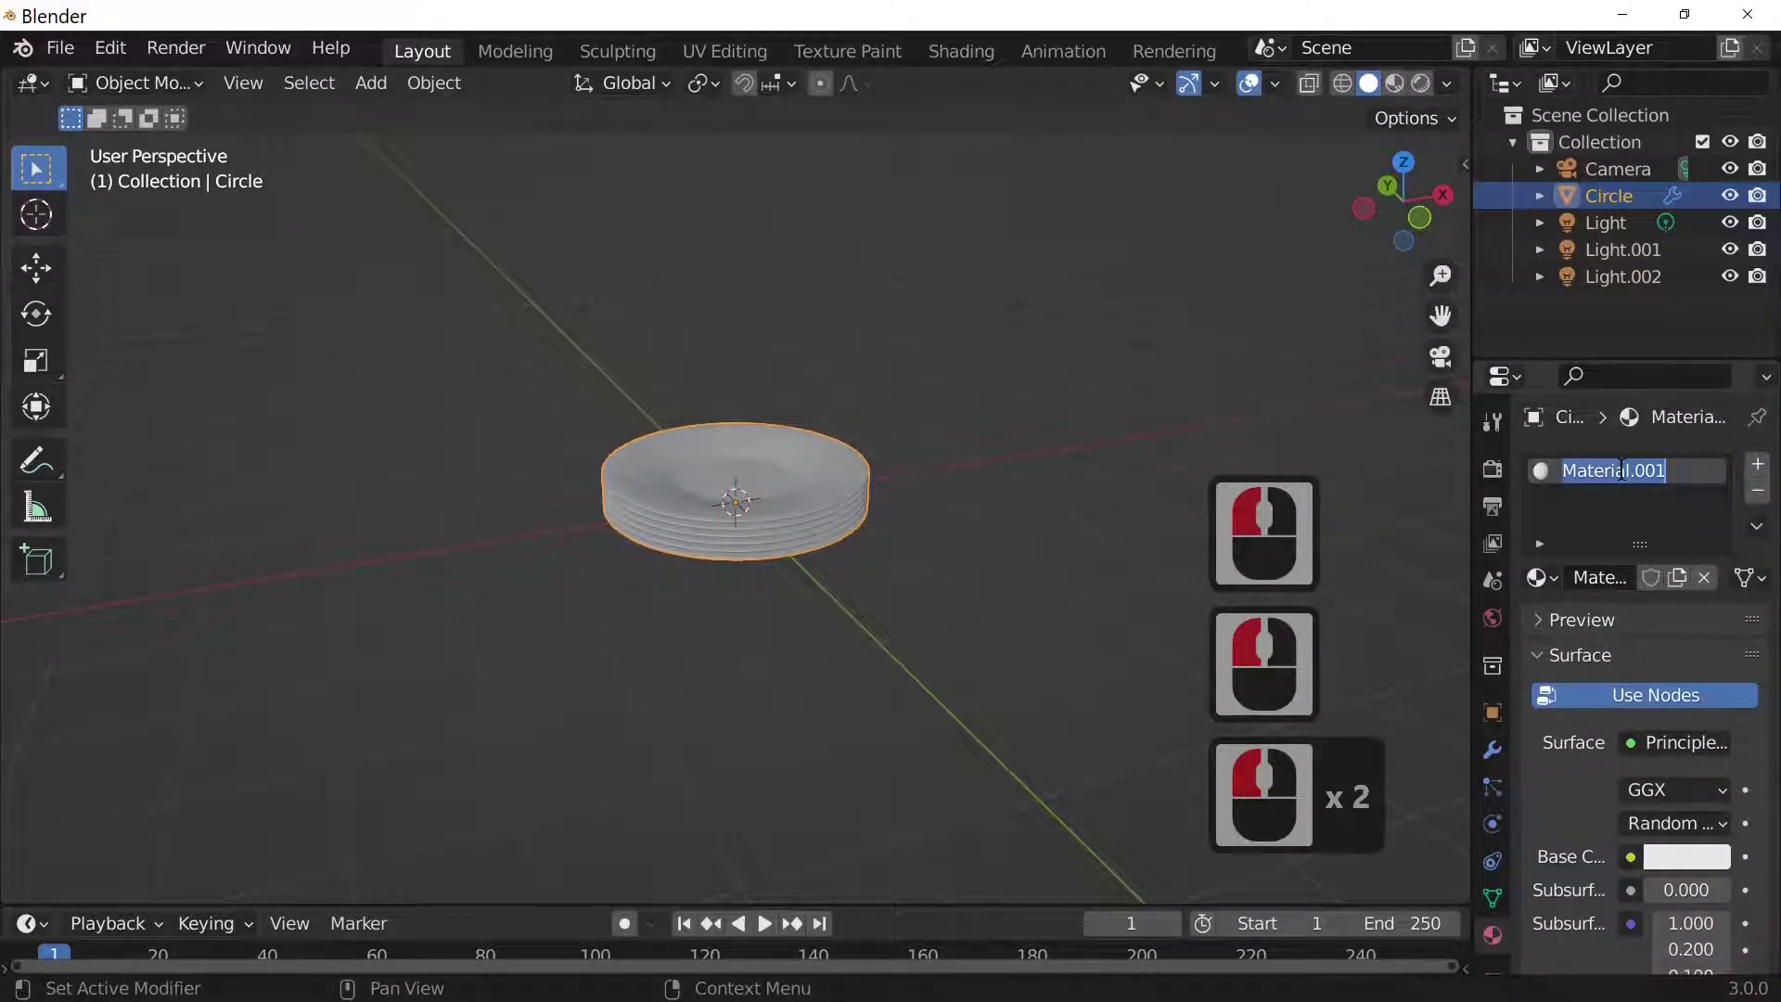
pyautogui.write('white')
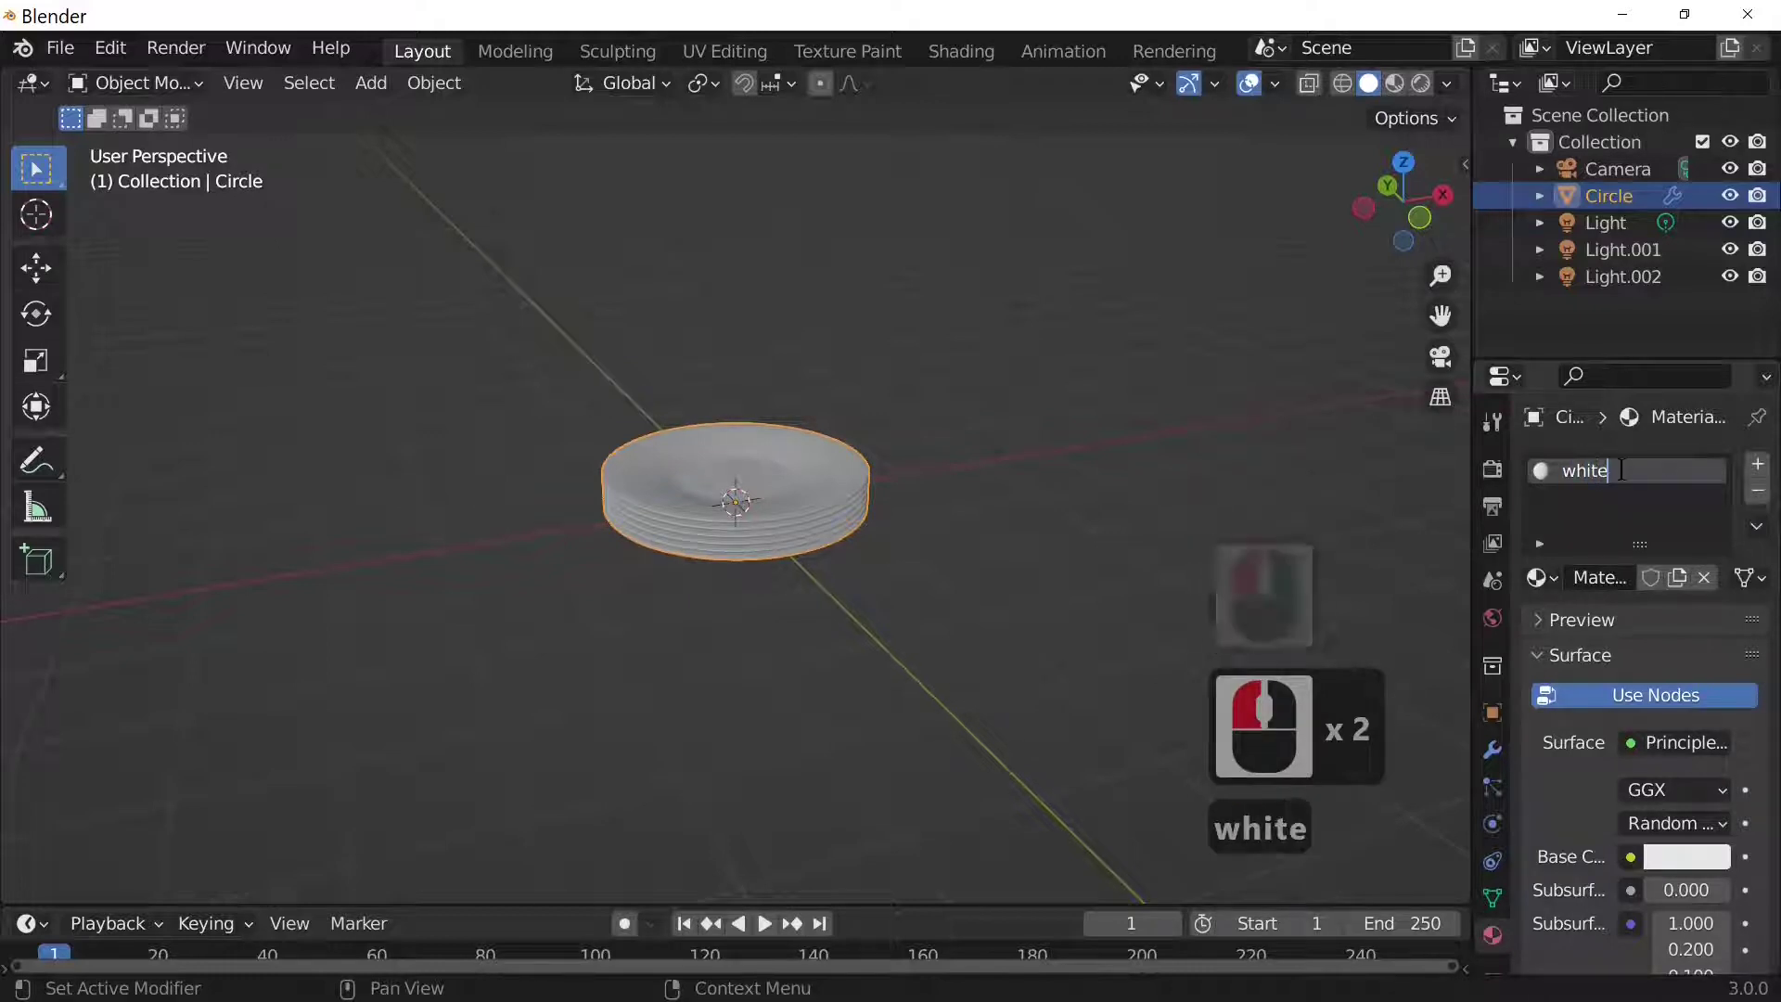
pyautogui.press('Return')
# Widen the material settings area and set the white material's Clearcoat to 0.8
pyautogui.scroll(-13, 1625, 646)
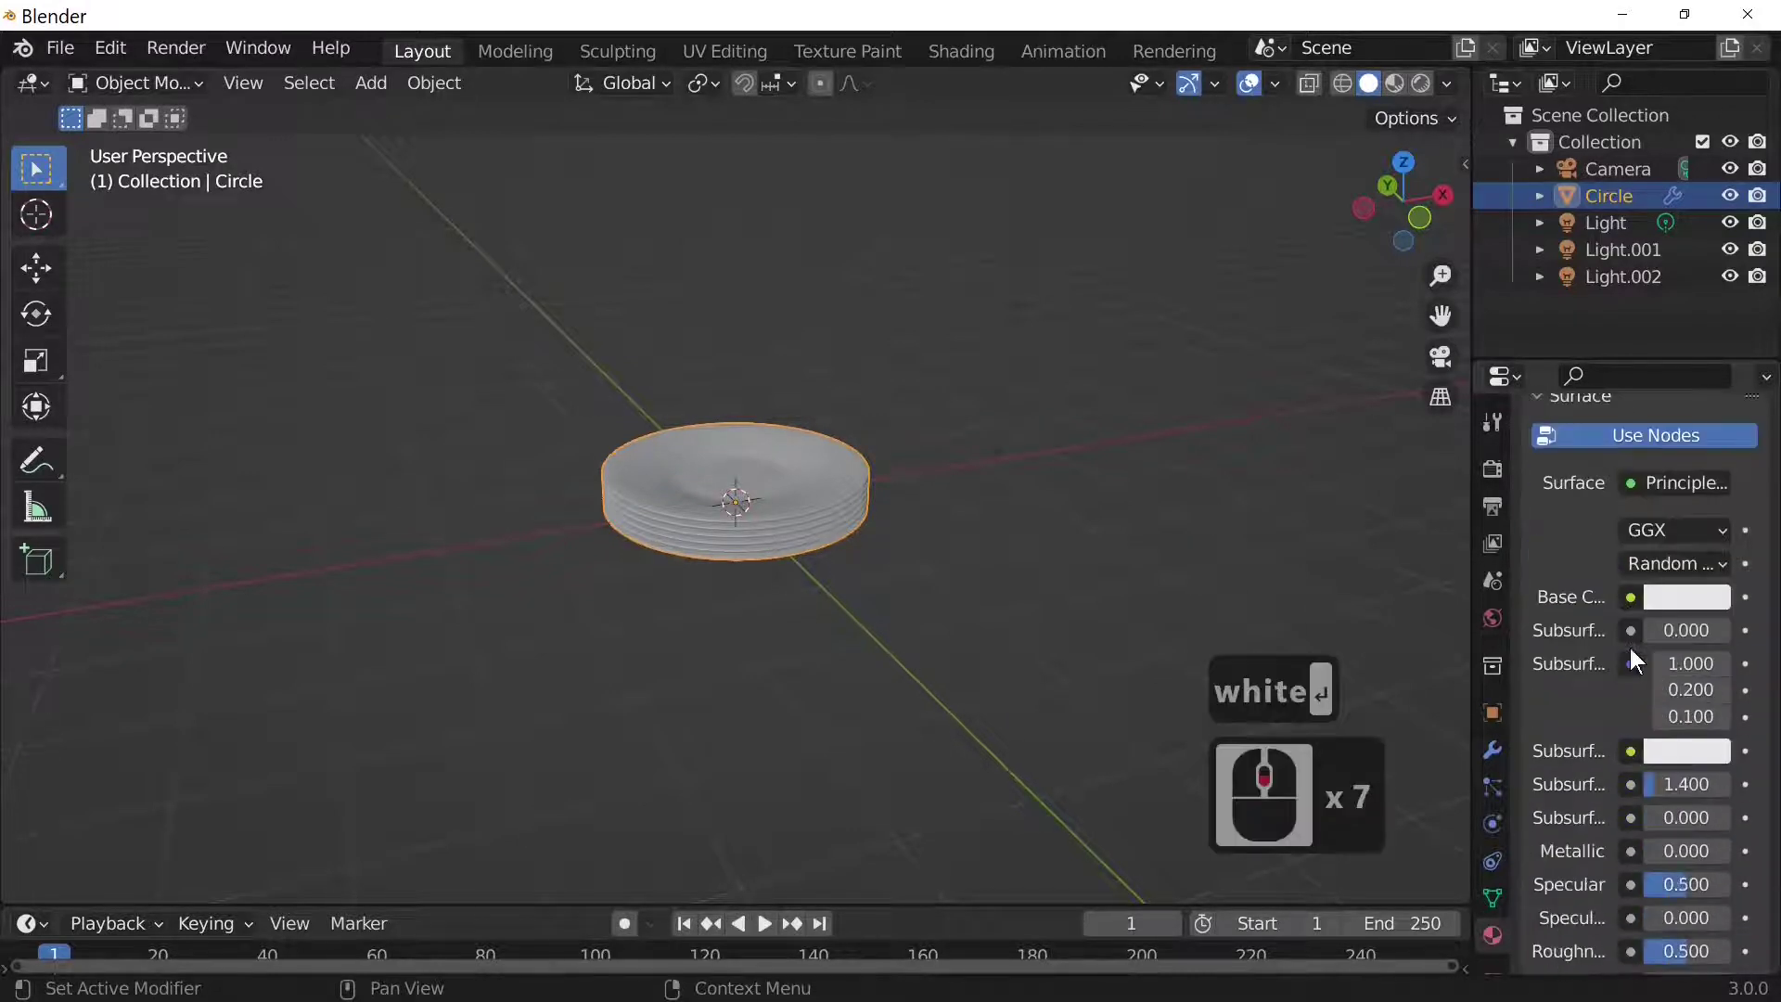
pyautogui.scroll(-3, 1634, 863)
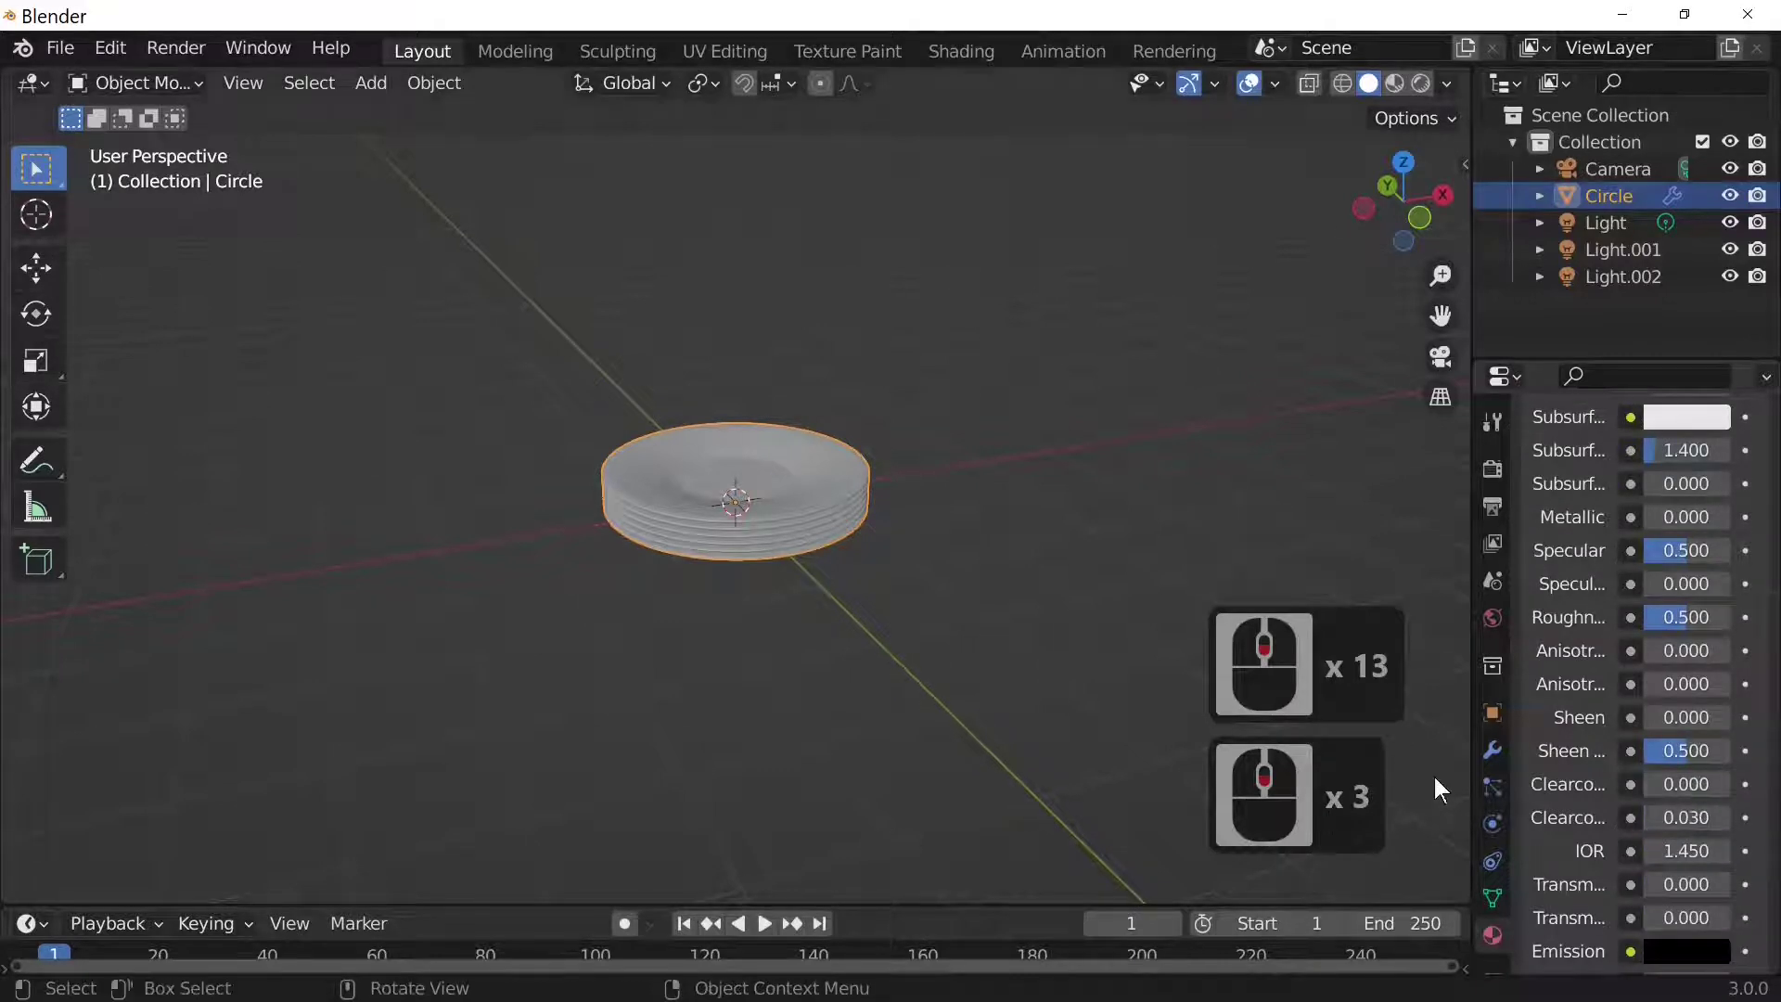
pyautogui.moveTo(1469, 753); pyautogui.dragTo(1414, 746)
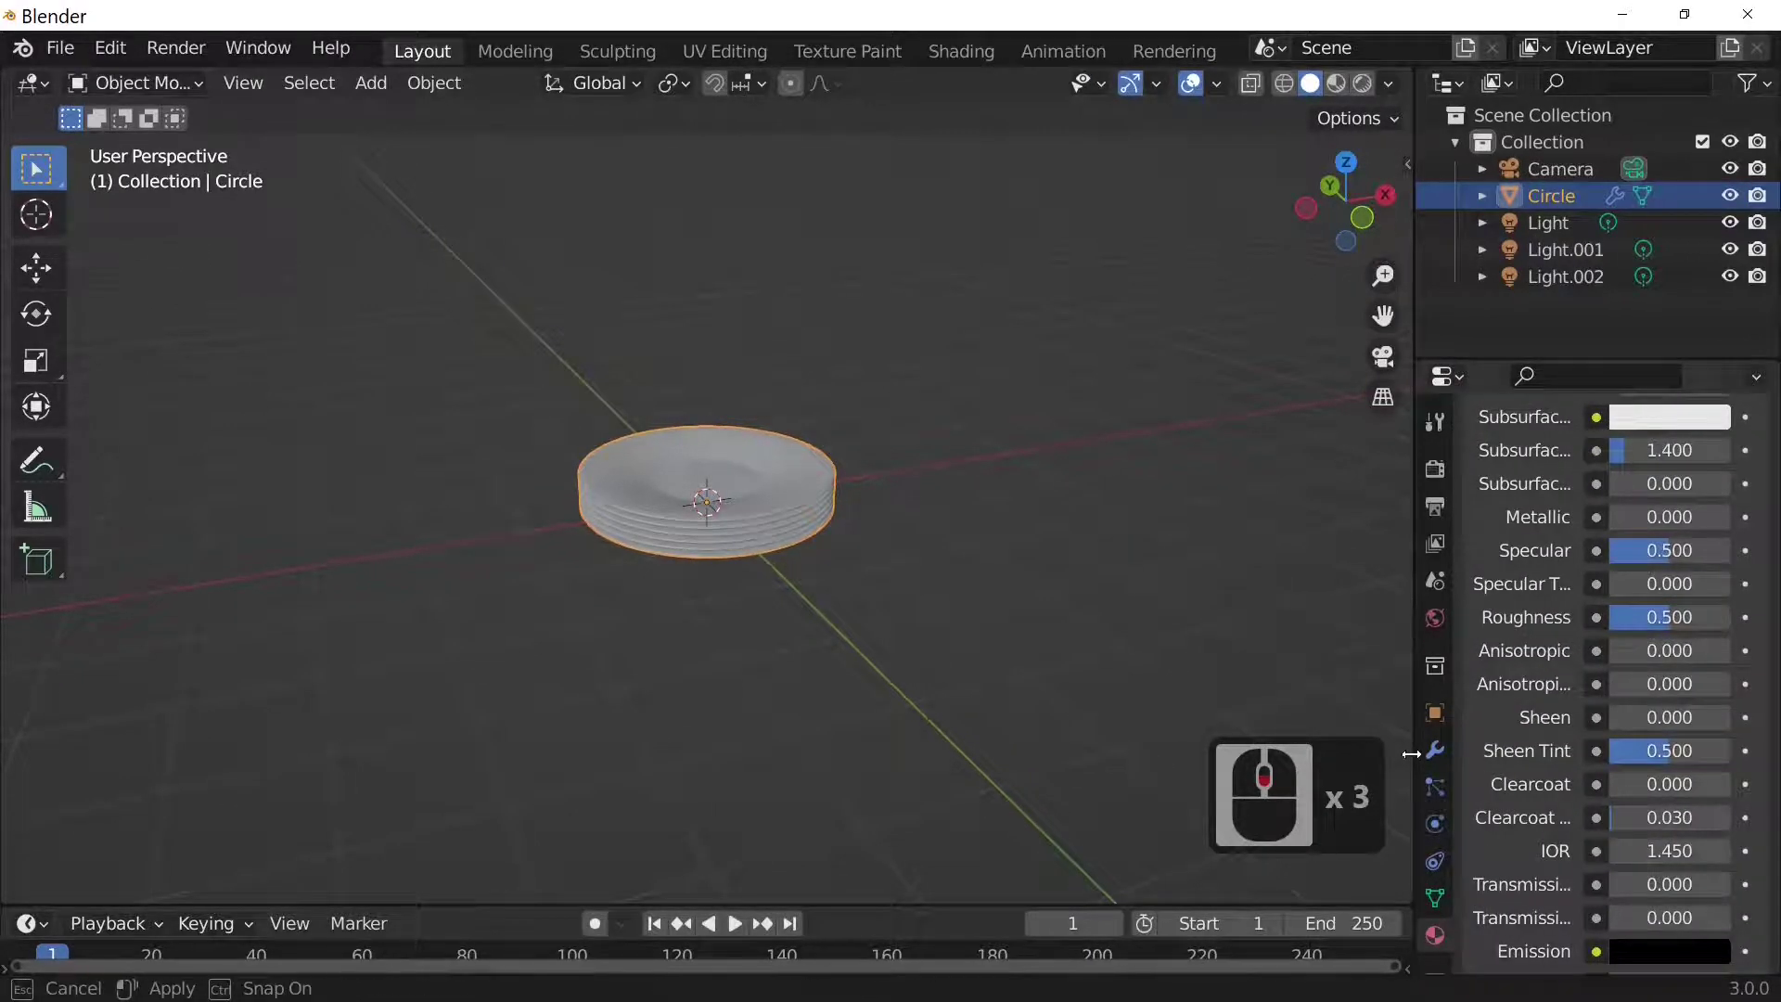
pyautogui.doubleClick(1663, 784)
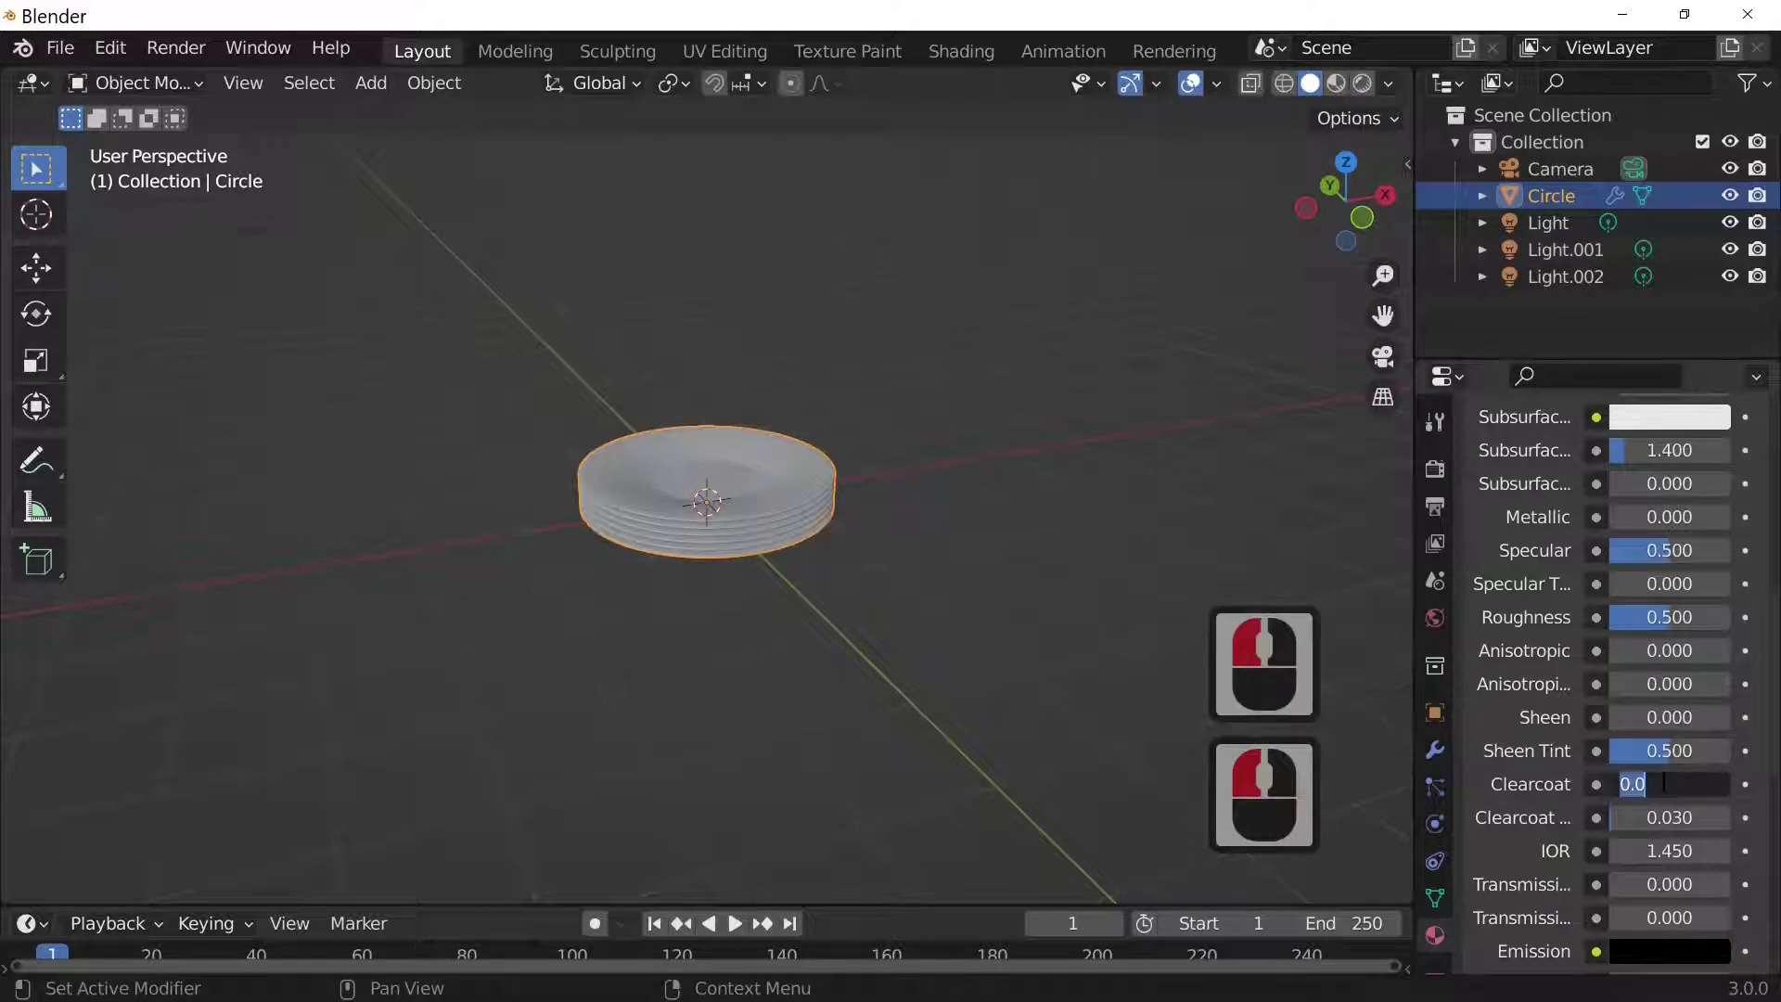
pyautogui.press('BackSpace')
pyautogui.write('.8')
pyautogui.press('Return')
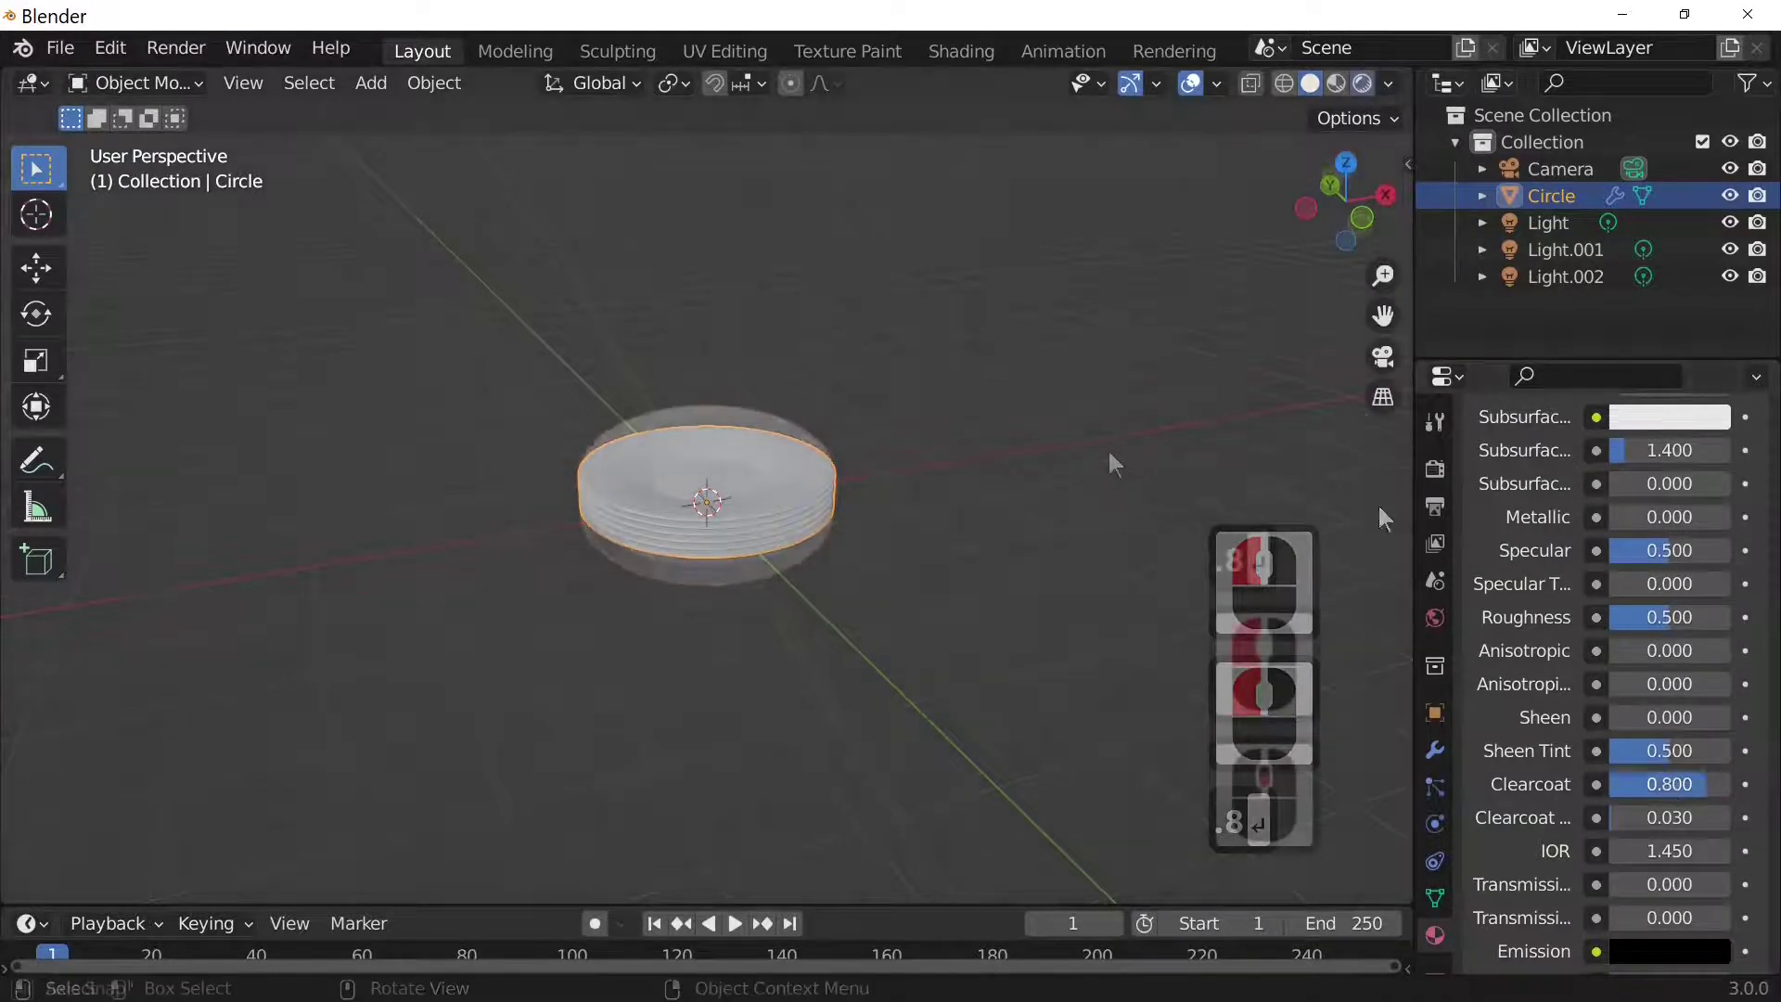
# Check the settings of the three point lights and set the power of Light.002 to 500 W
pyautogui.scroll(5, 1037, 477)
pyautogui.moveTo(1032, 466); pyautogui.dragTo(934, 504, button='middle')
pyautogui.scroll(-10, 933, 499)
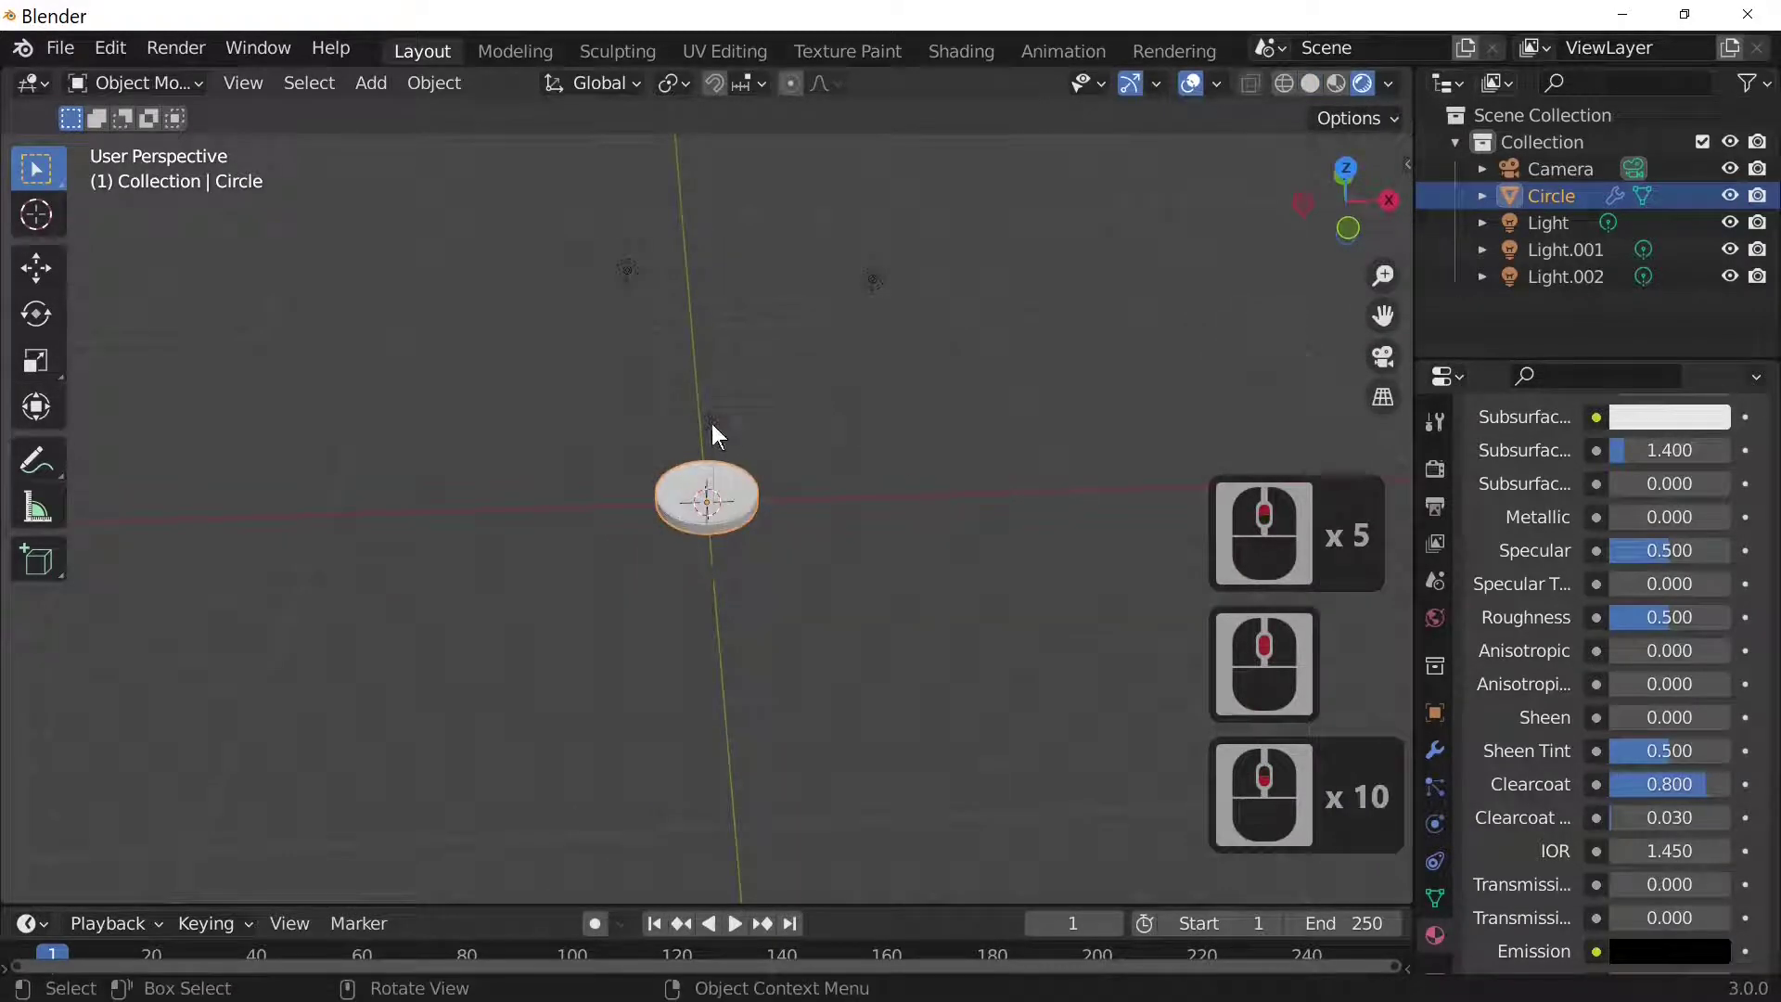
pyautogui.click(711, 424)
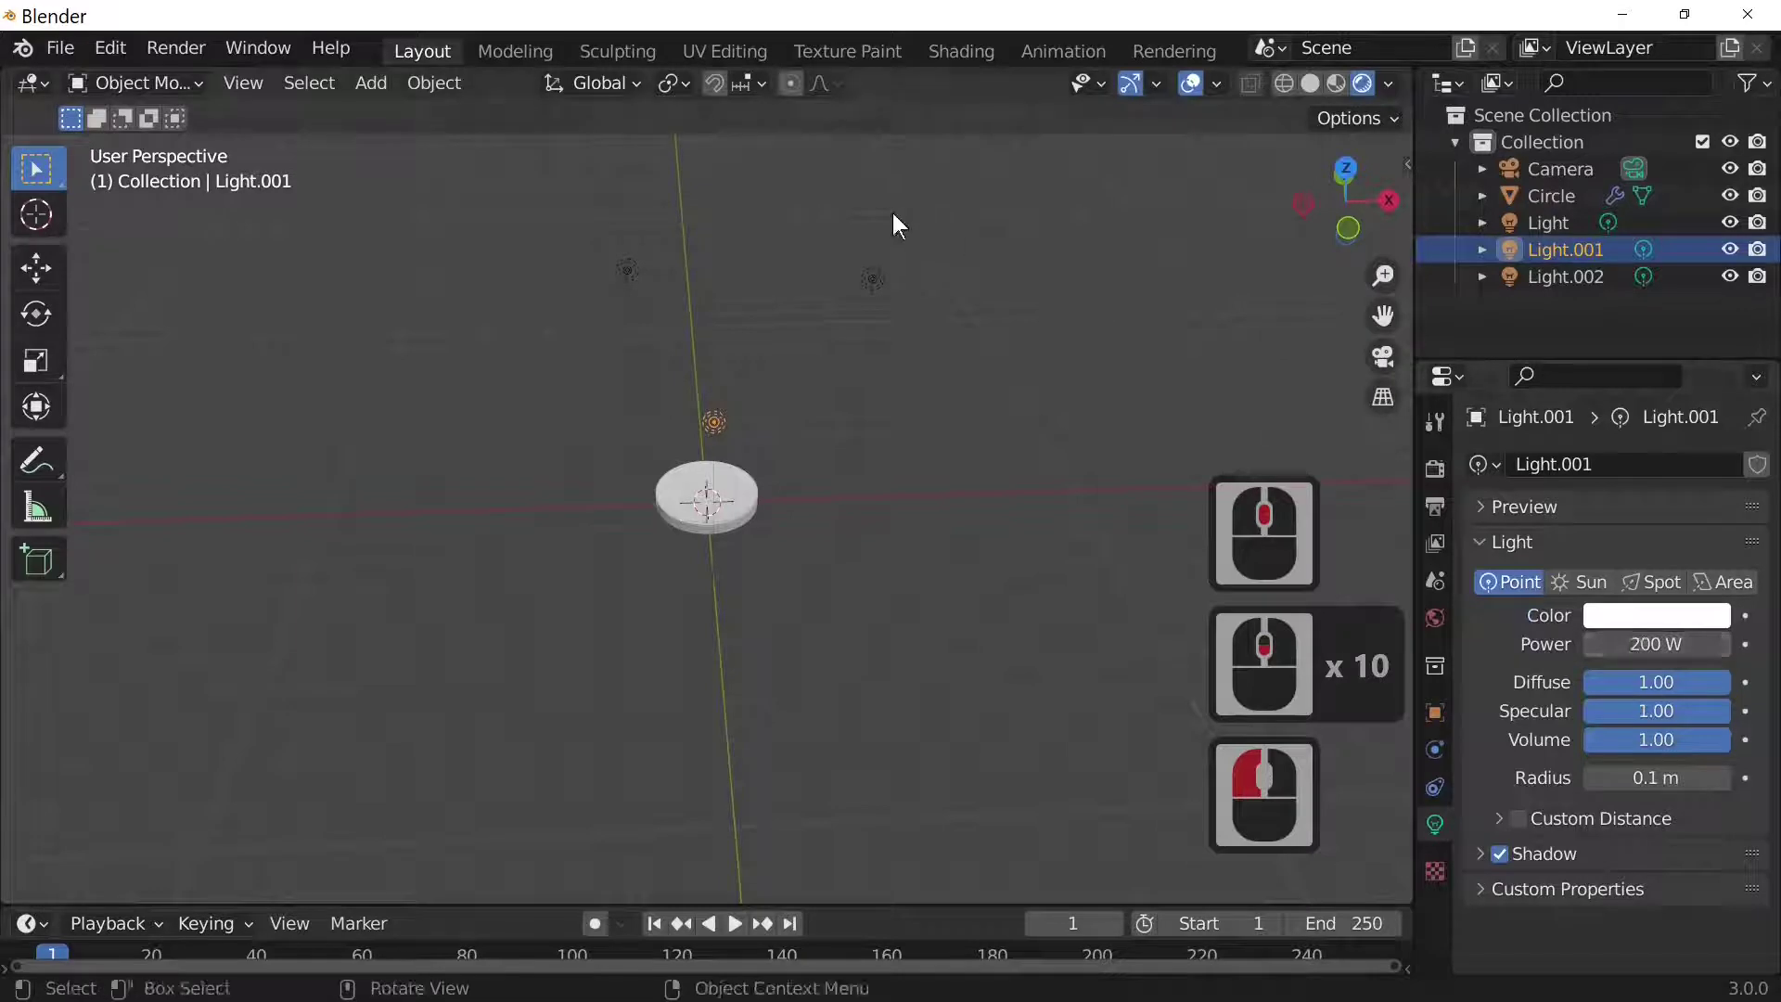
pyautogui.click(874, 283)
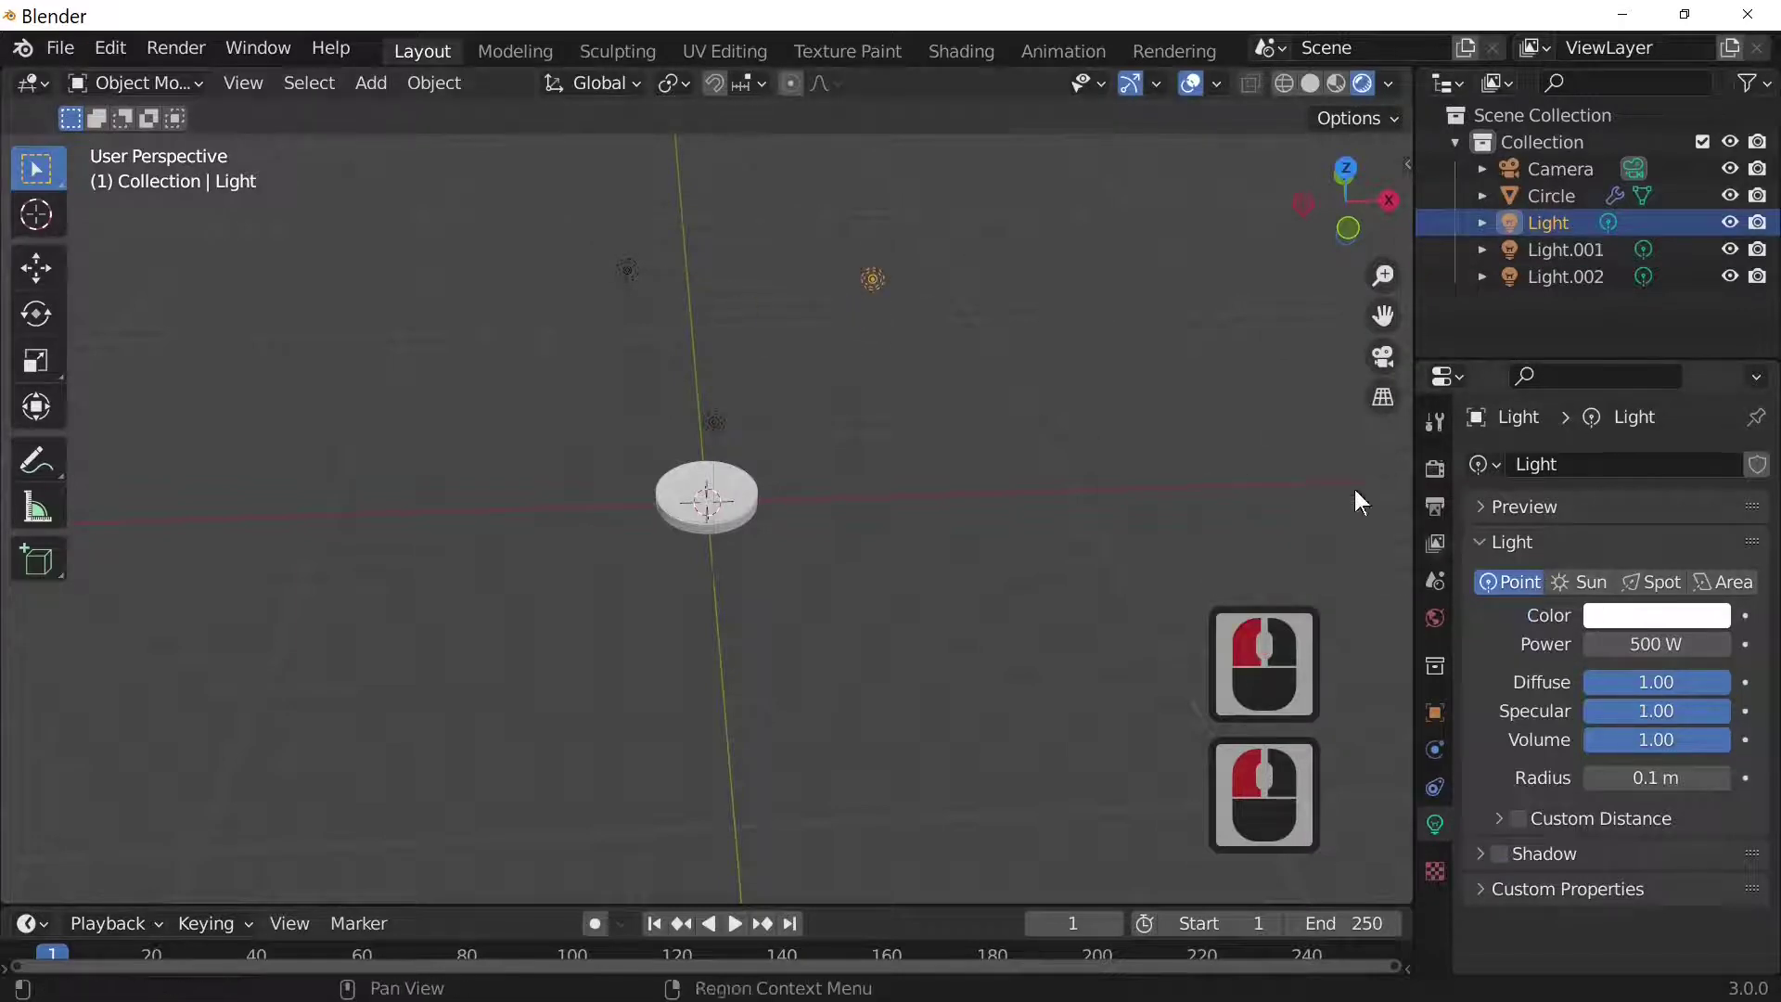
pyautogui.click(631, 274)
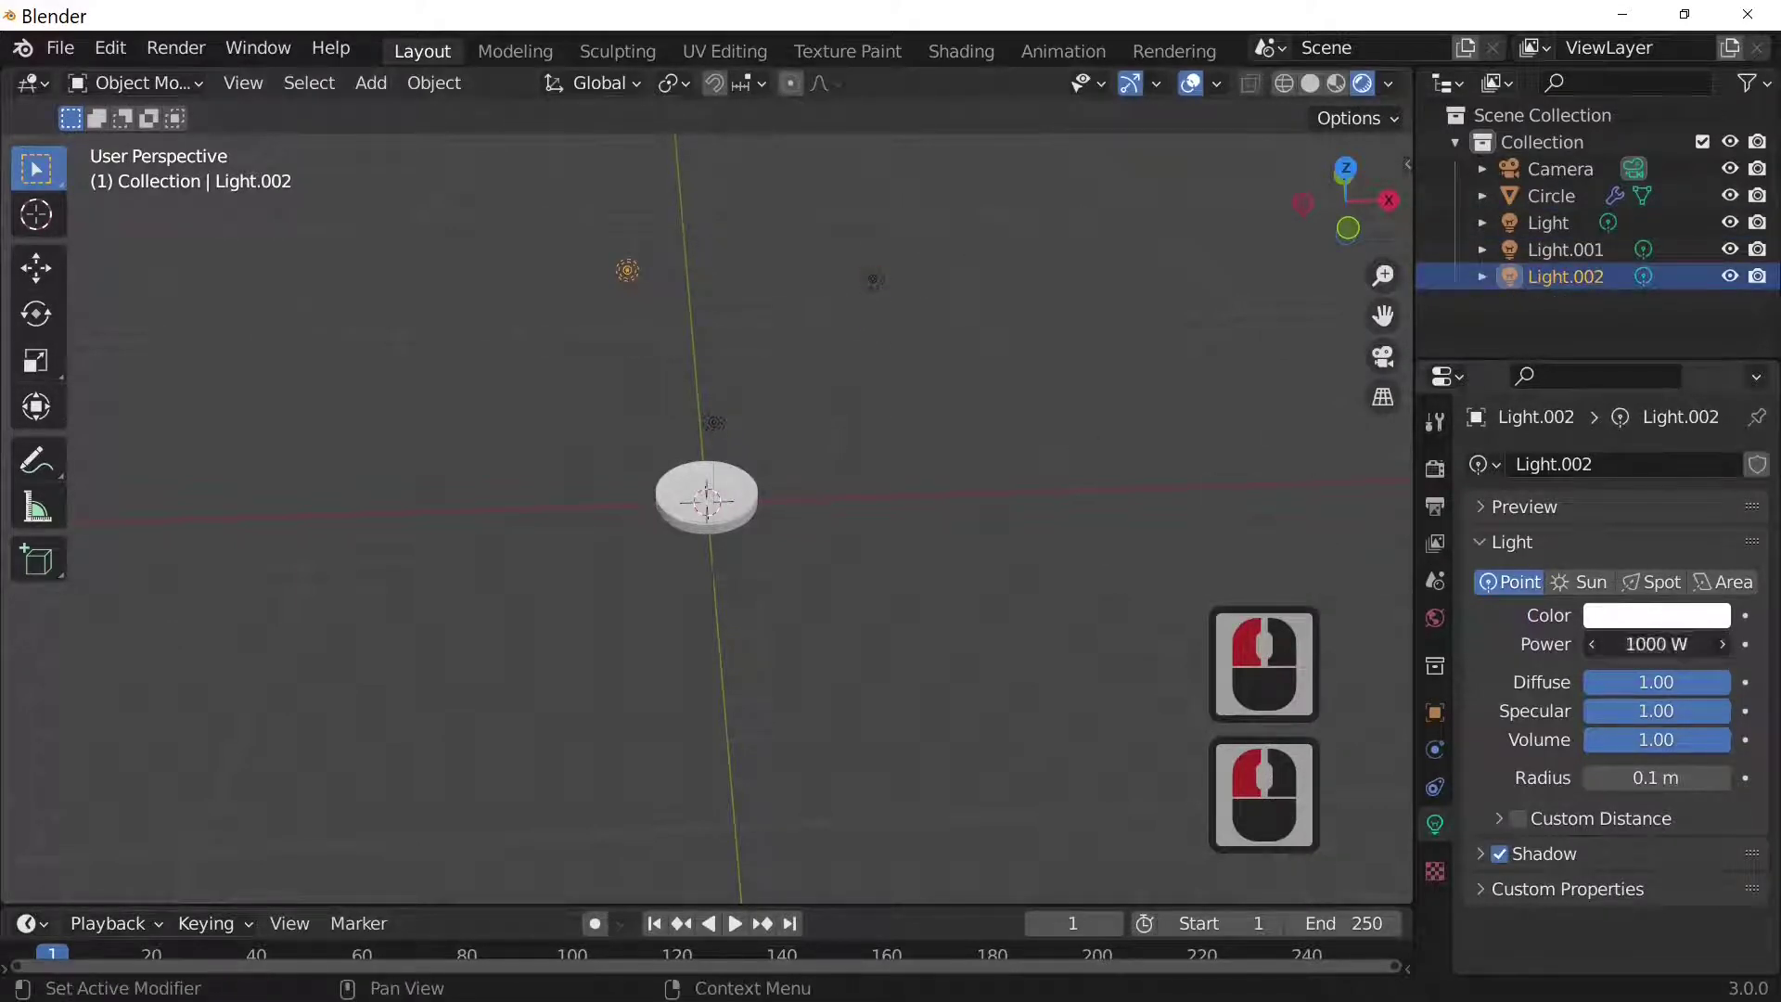
pyautogui.click(1670, 644)
pyautogui.write('500')
pyautogui.press('Return')
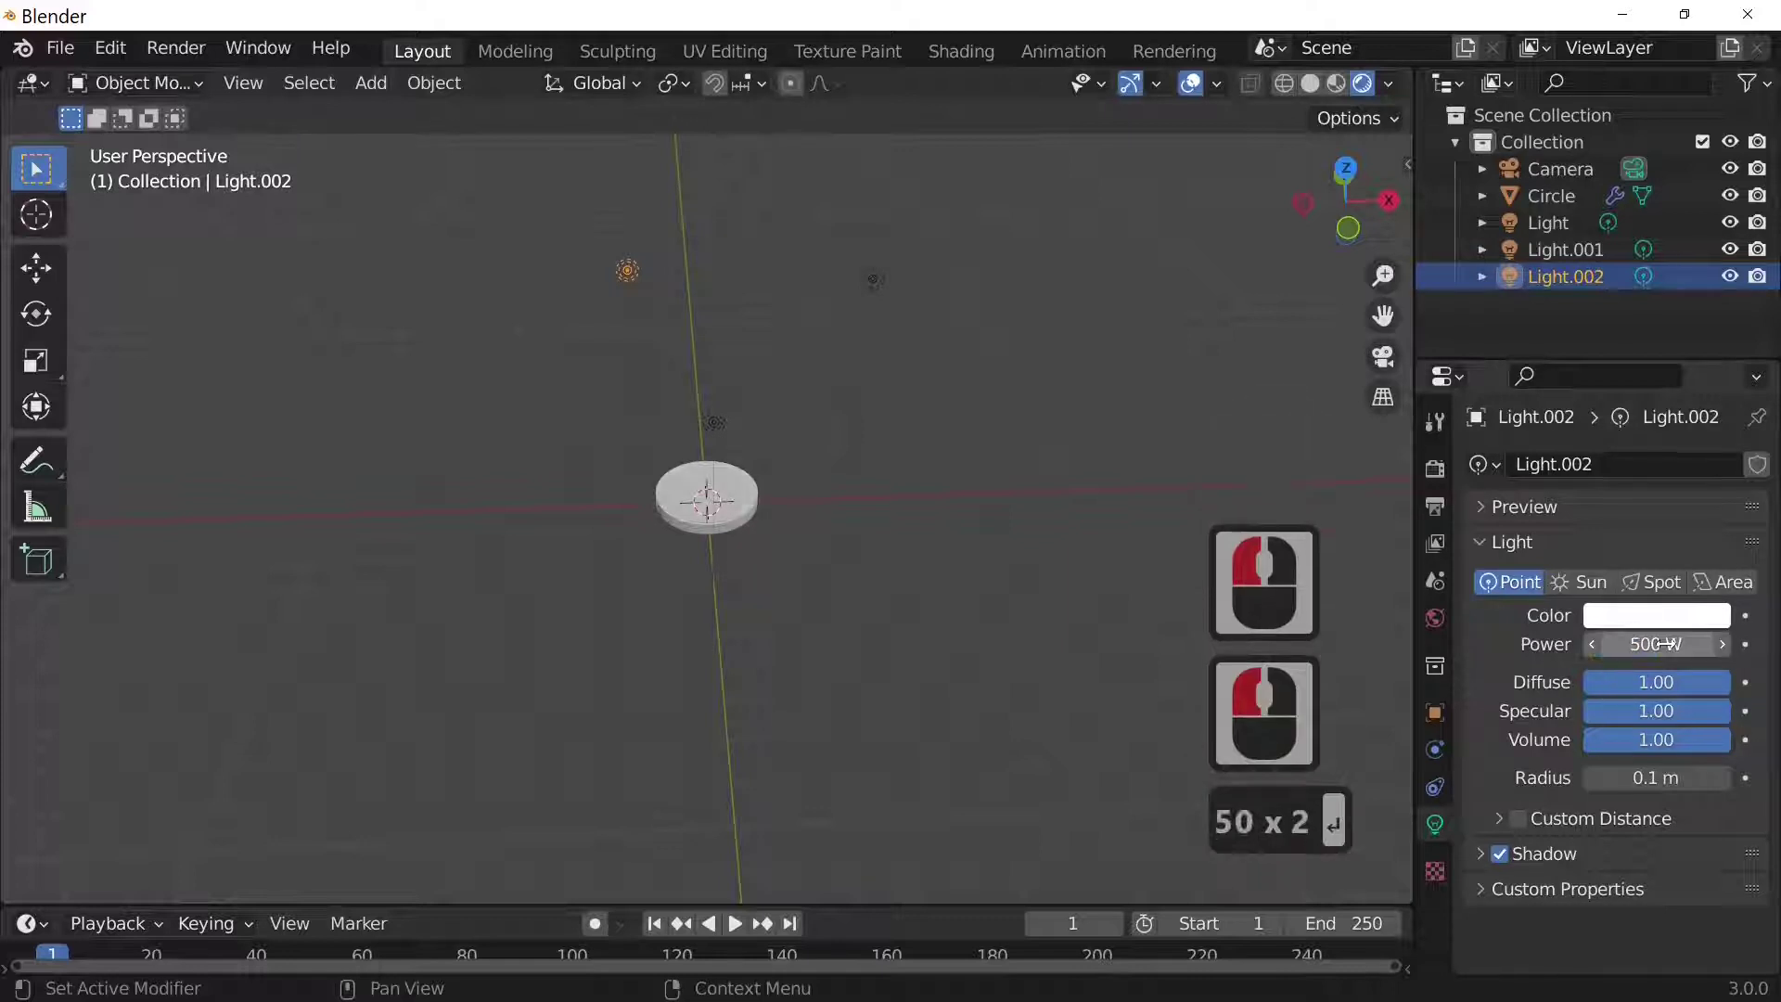
# Set the power of the point light named Light to 100 W
pyautogui.scroll(5, 808, 609)
pyautogui.scroll(-3, 806, 611)
pyautogui.scroll(1, 863, 566)
pyautogui.scroll(-1, 899, 540)
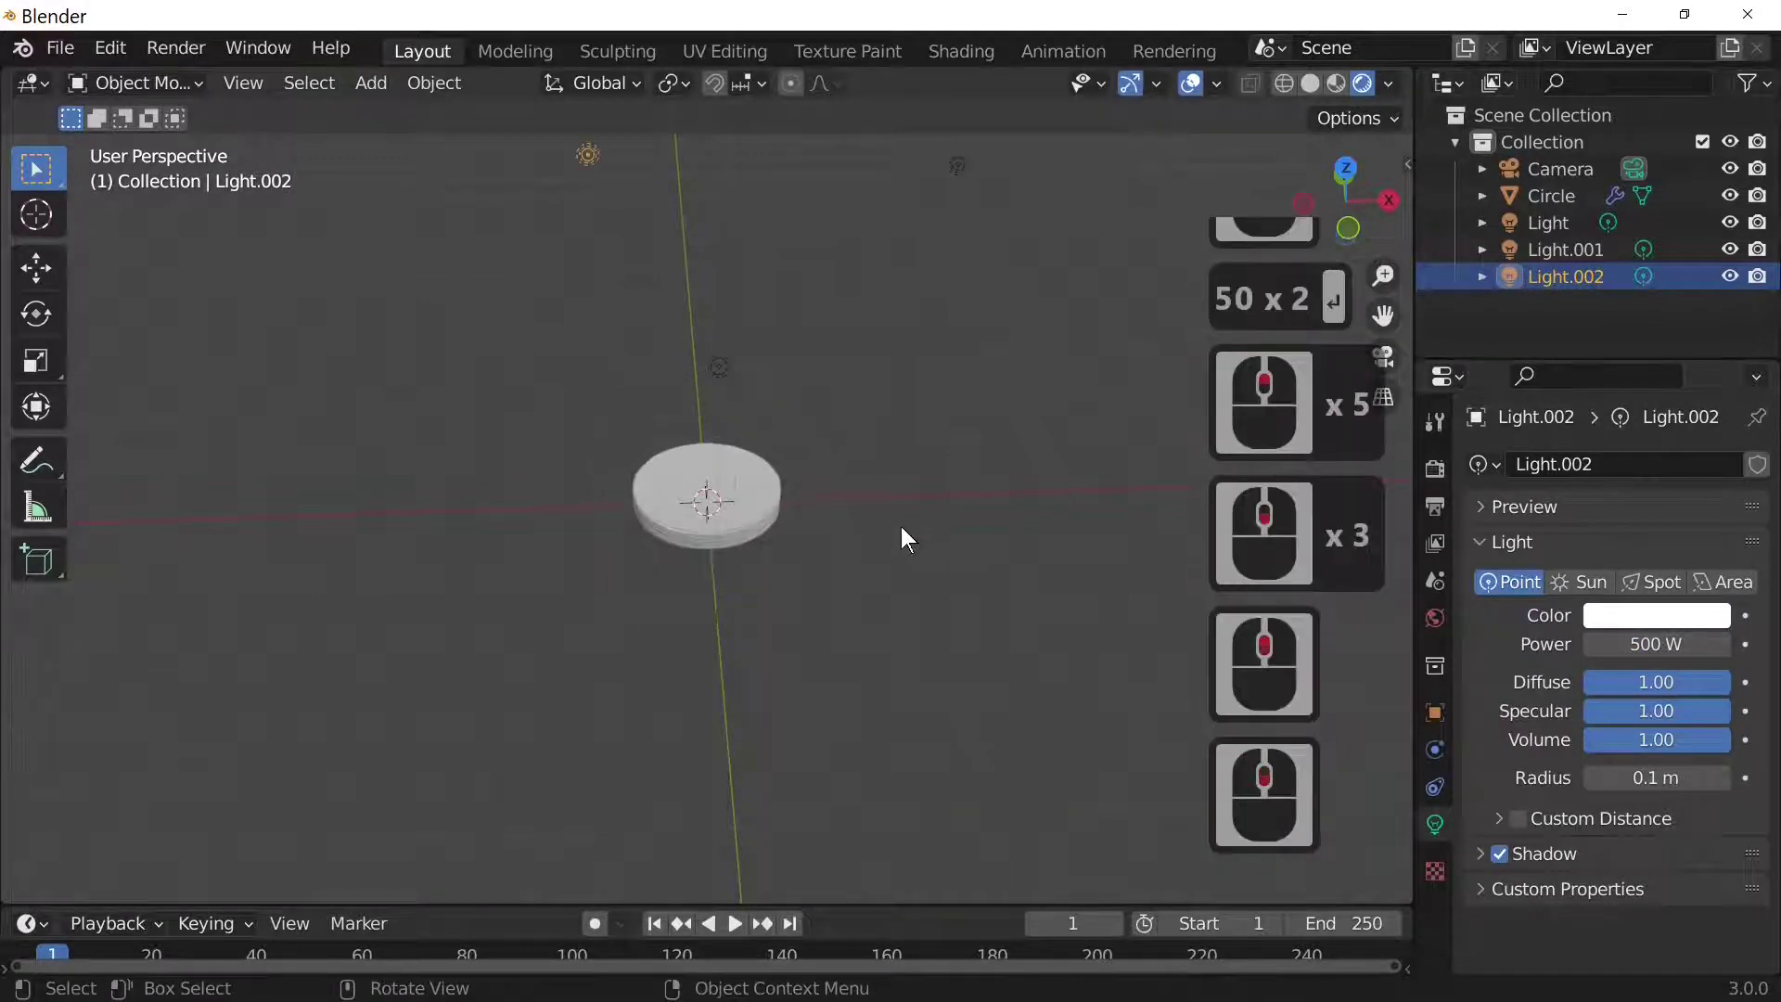
pyautogui.click(959, 166)
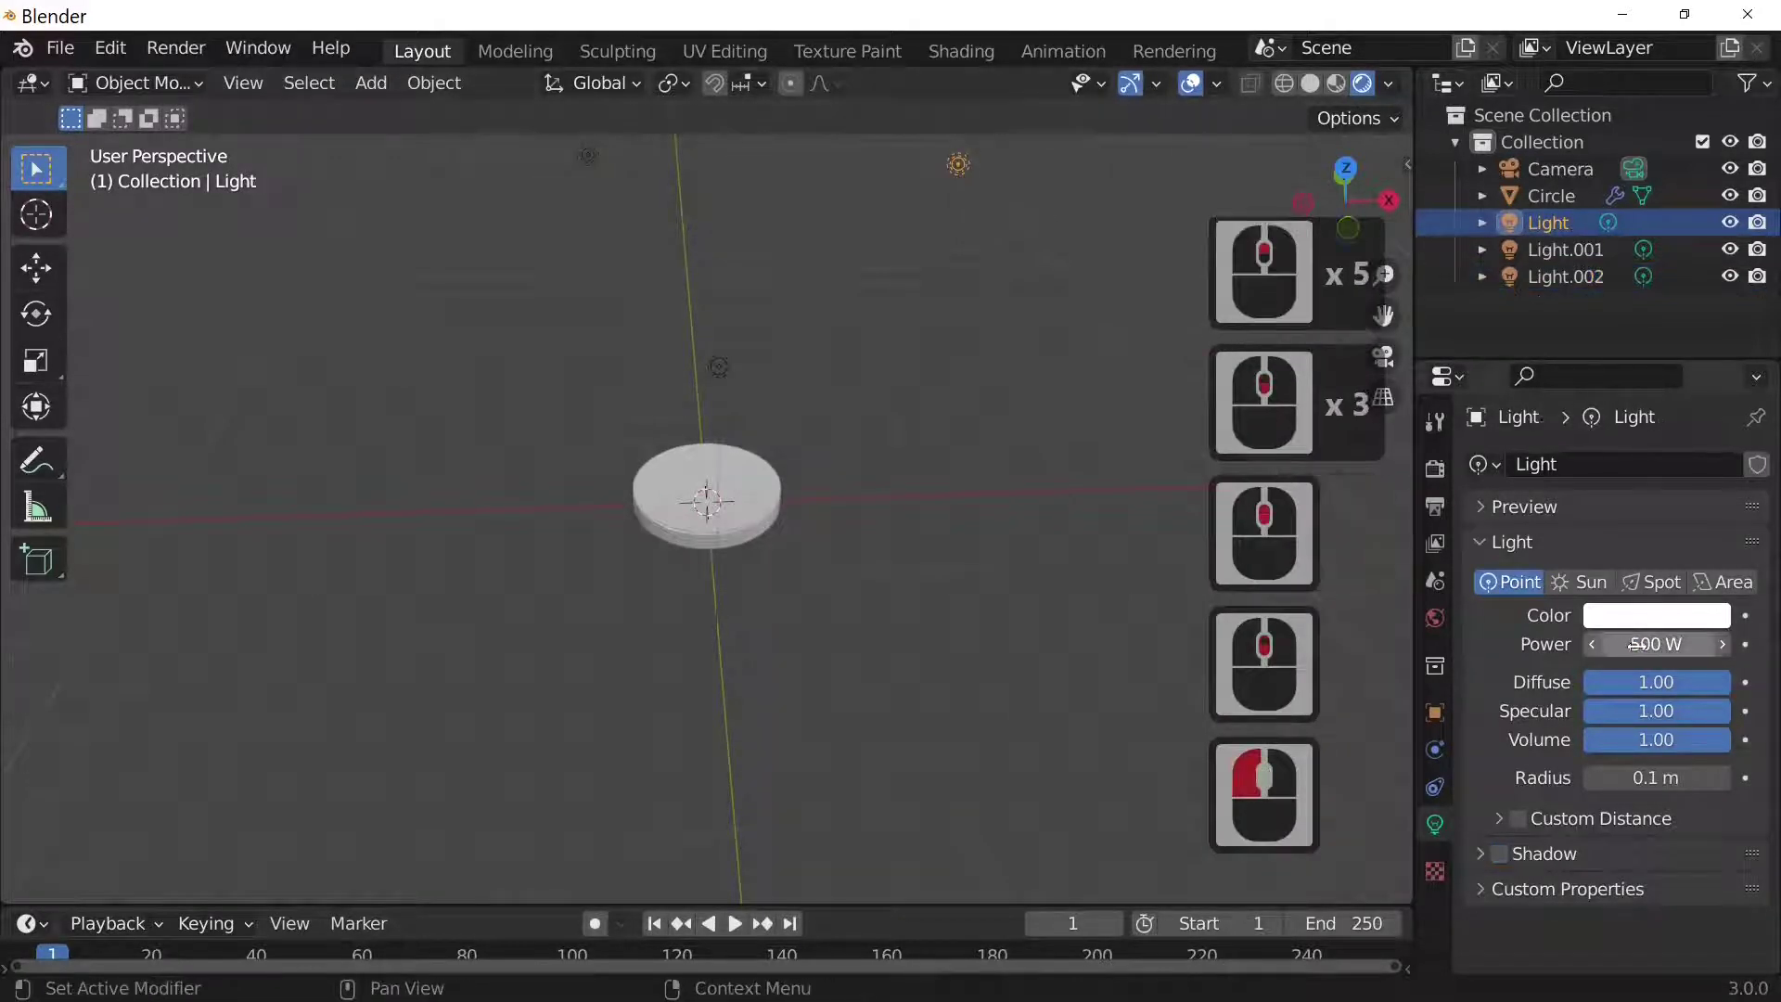
pyautogui.click(1637, 644)
pyautogui.write('100')
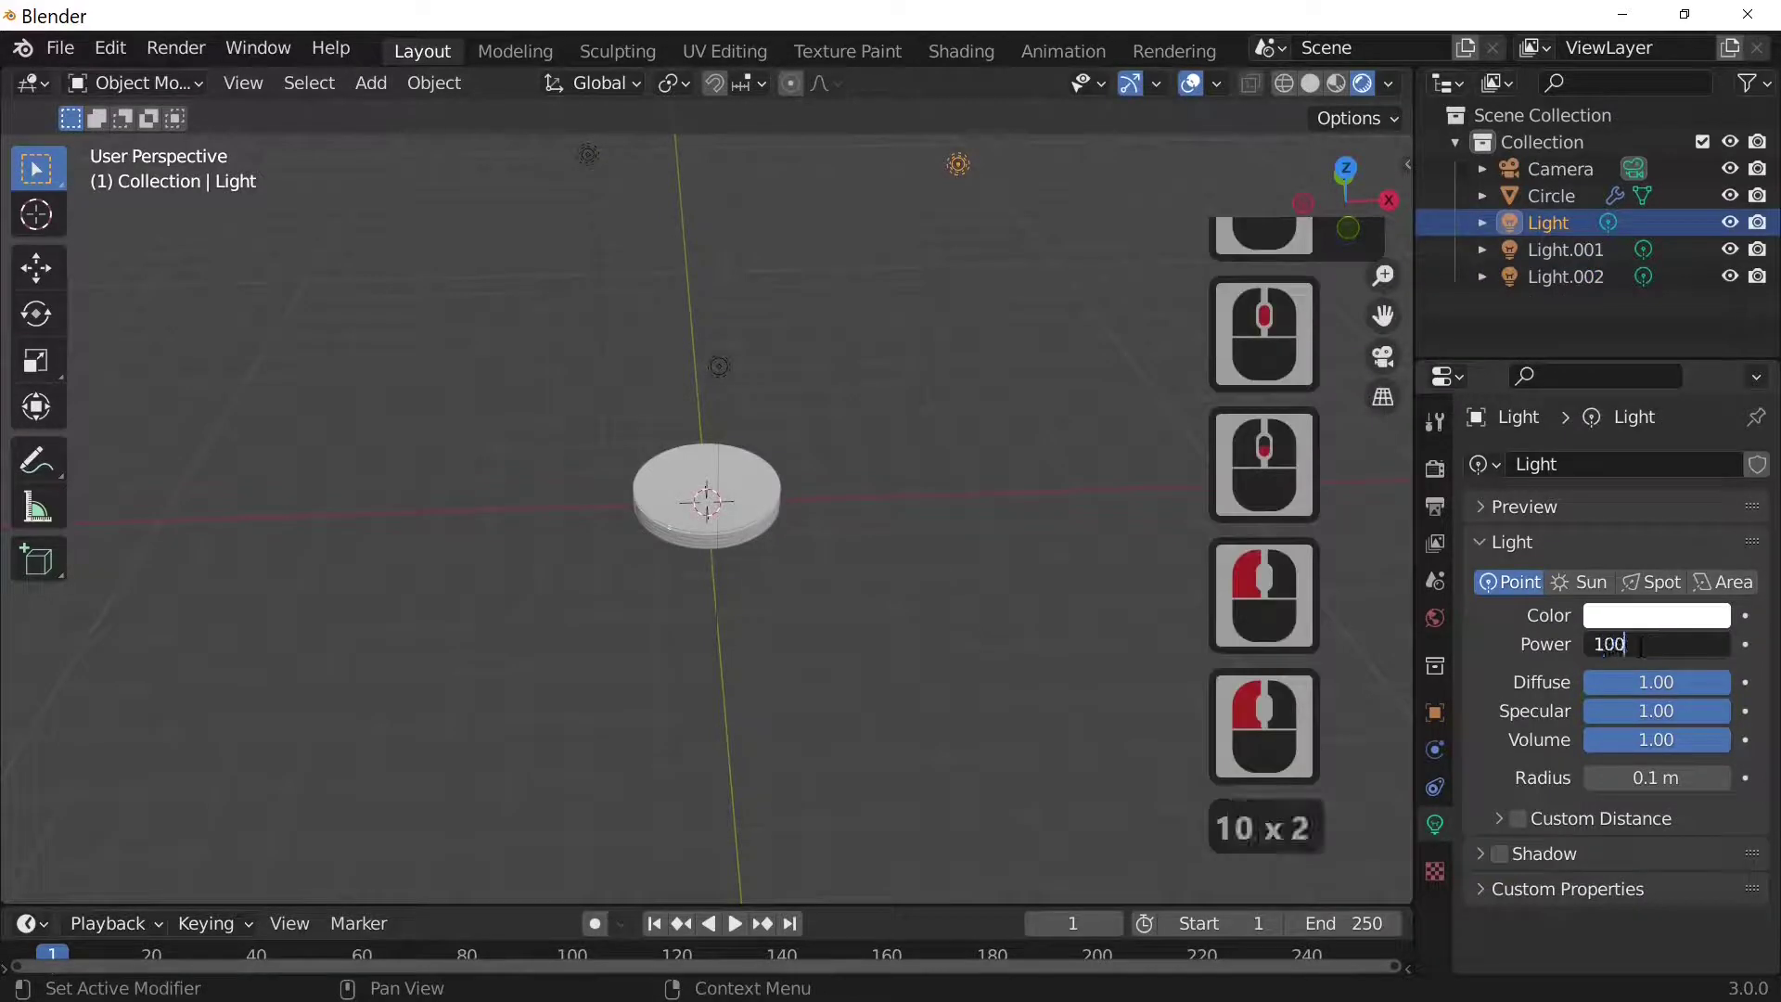
pyautogui.press('Return')
# Change the colour of the light named Light to blue, with hue 0.662 and saturation 0.897
pyautogui.scroll(4, 961, 666)
pyautogui.moveTo(961, 666); pyautogui.dragTo(957, 618, button='middle')
pyautogui.scroll(4, 919, 643)
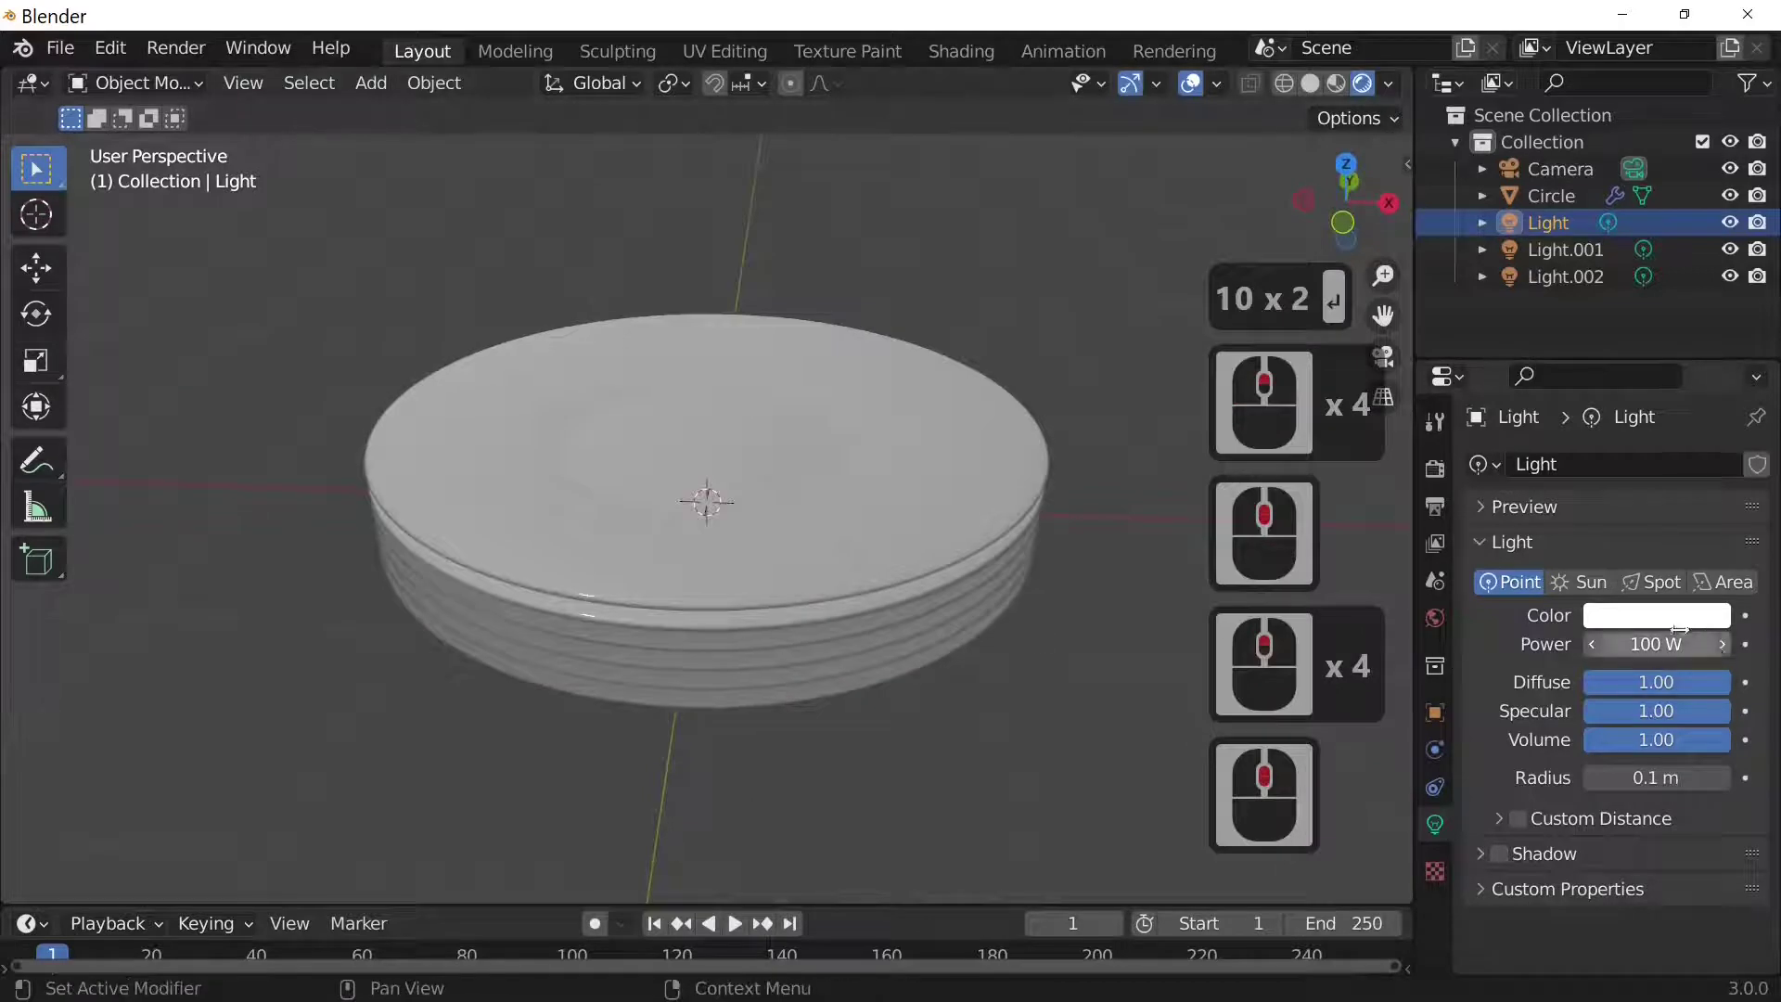
pyautogui.click(1651, 617)
pyautogui.click(1671, 311)
pyautogui.click(1651, 328)
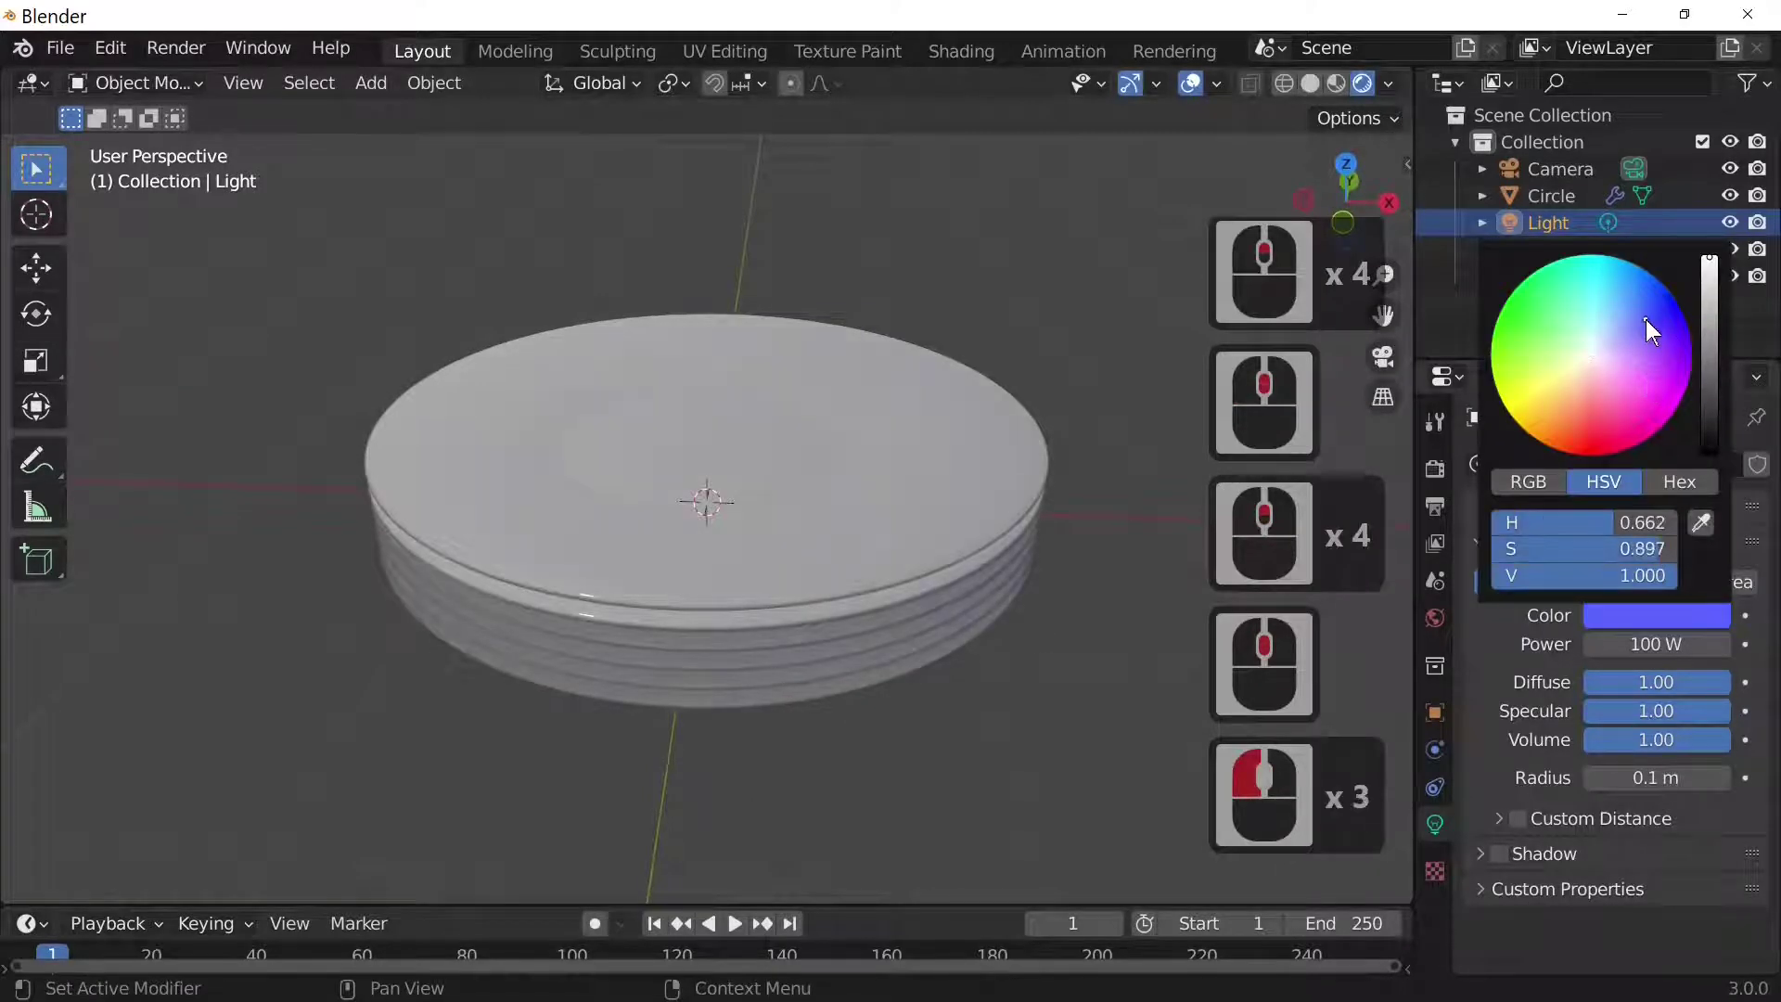
# Give Light.001, the light nearest the plates, a warm yellow-orange colour
pyautogui.scroll(-1, 807, 686)
pyautogui.scroll(-8, 819, 750)
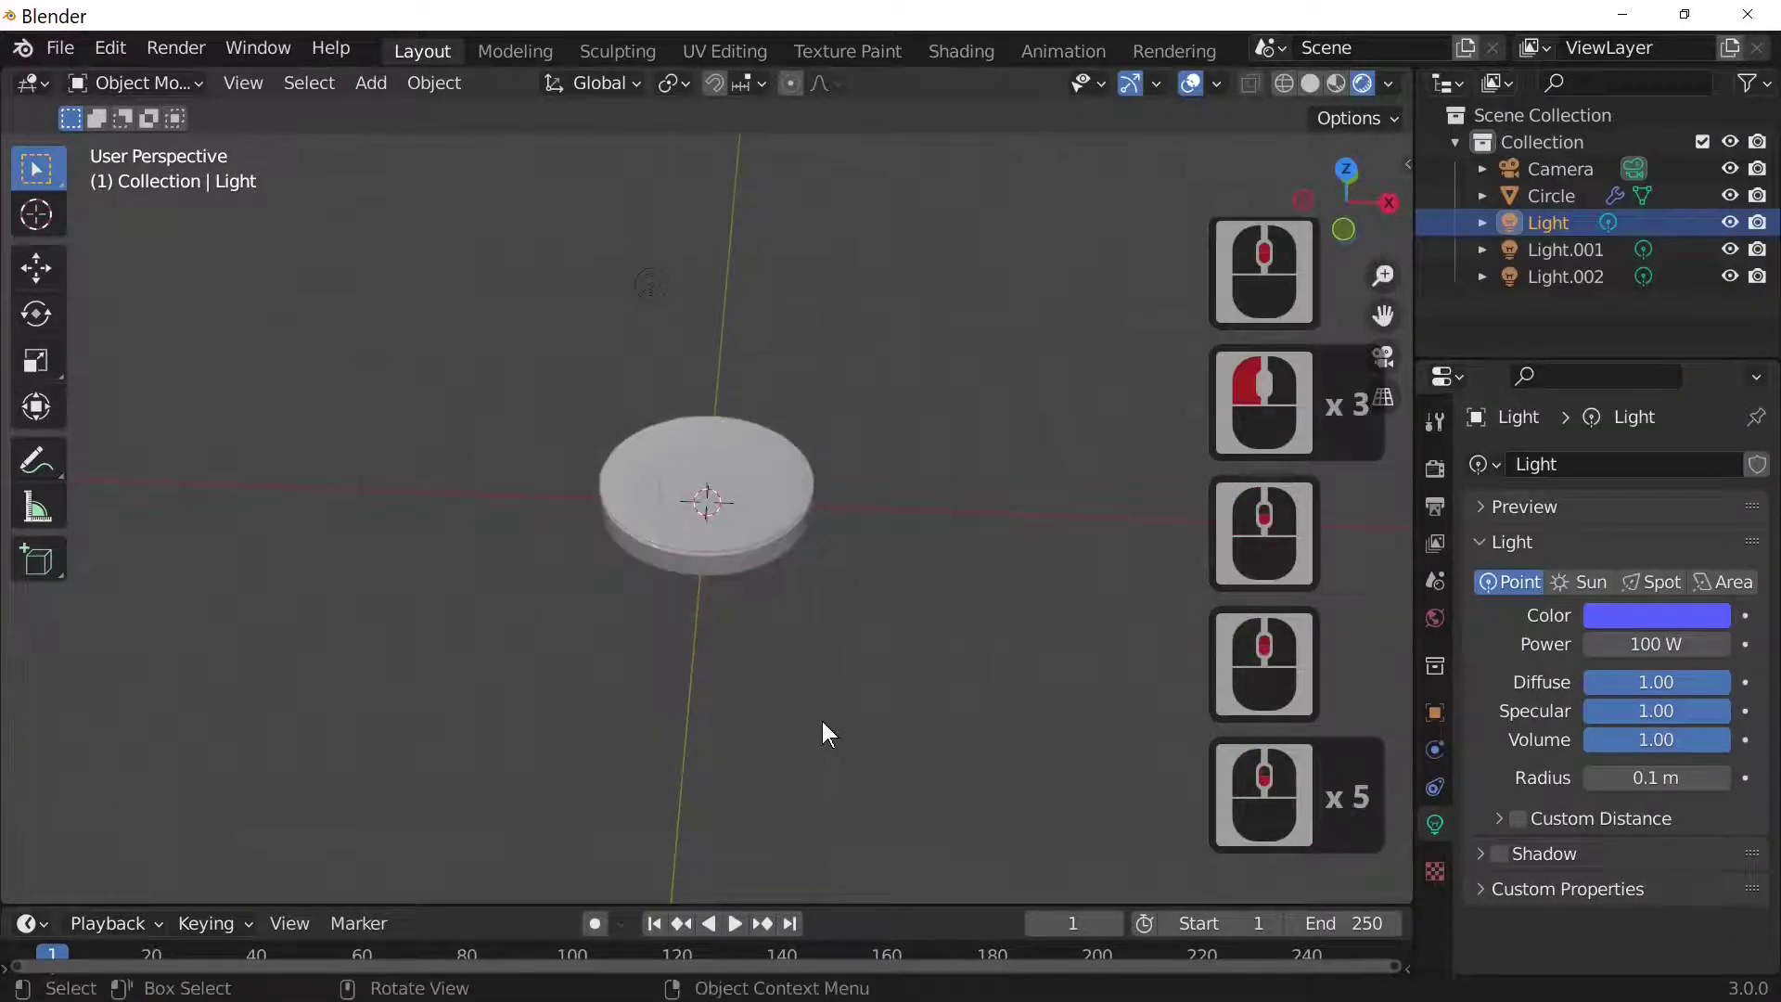
pyautogui.click(688, 419)
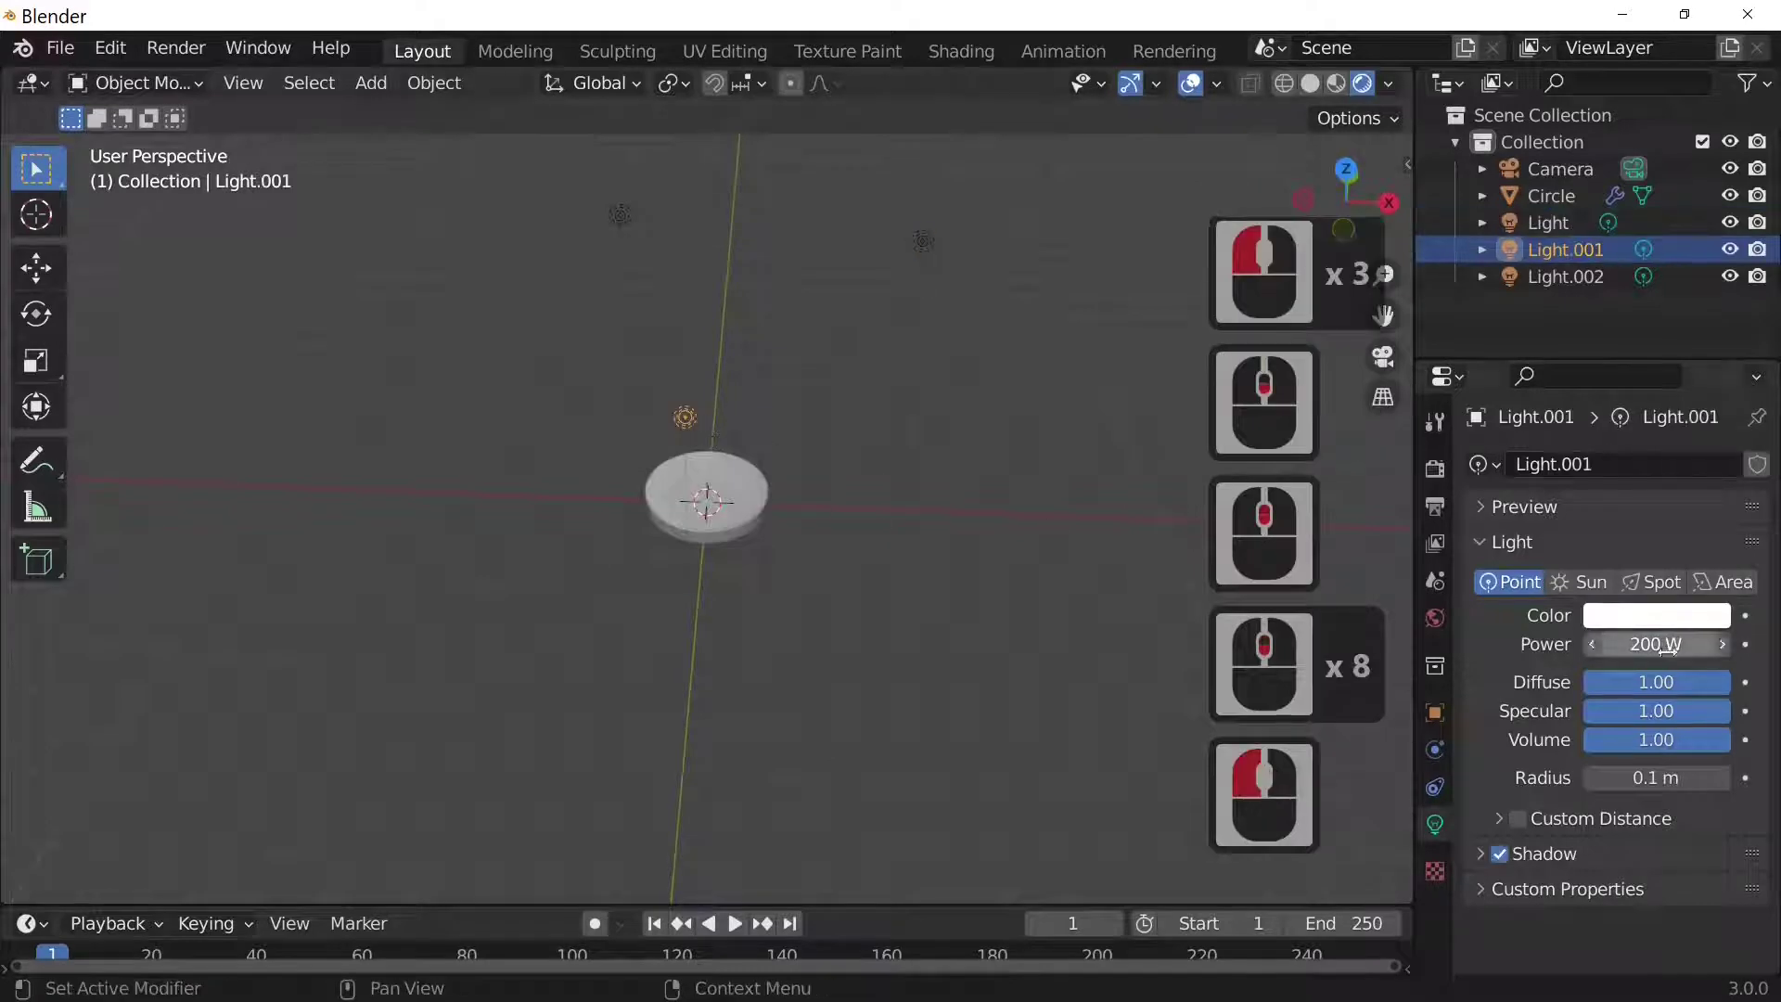
pyautogui.click(1656, 616)
pyautogui.click(1568, 408)
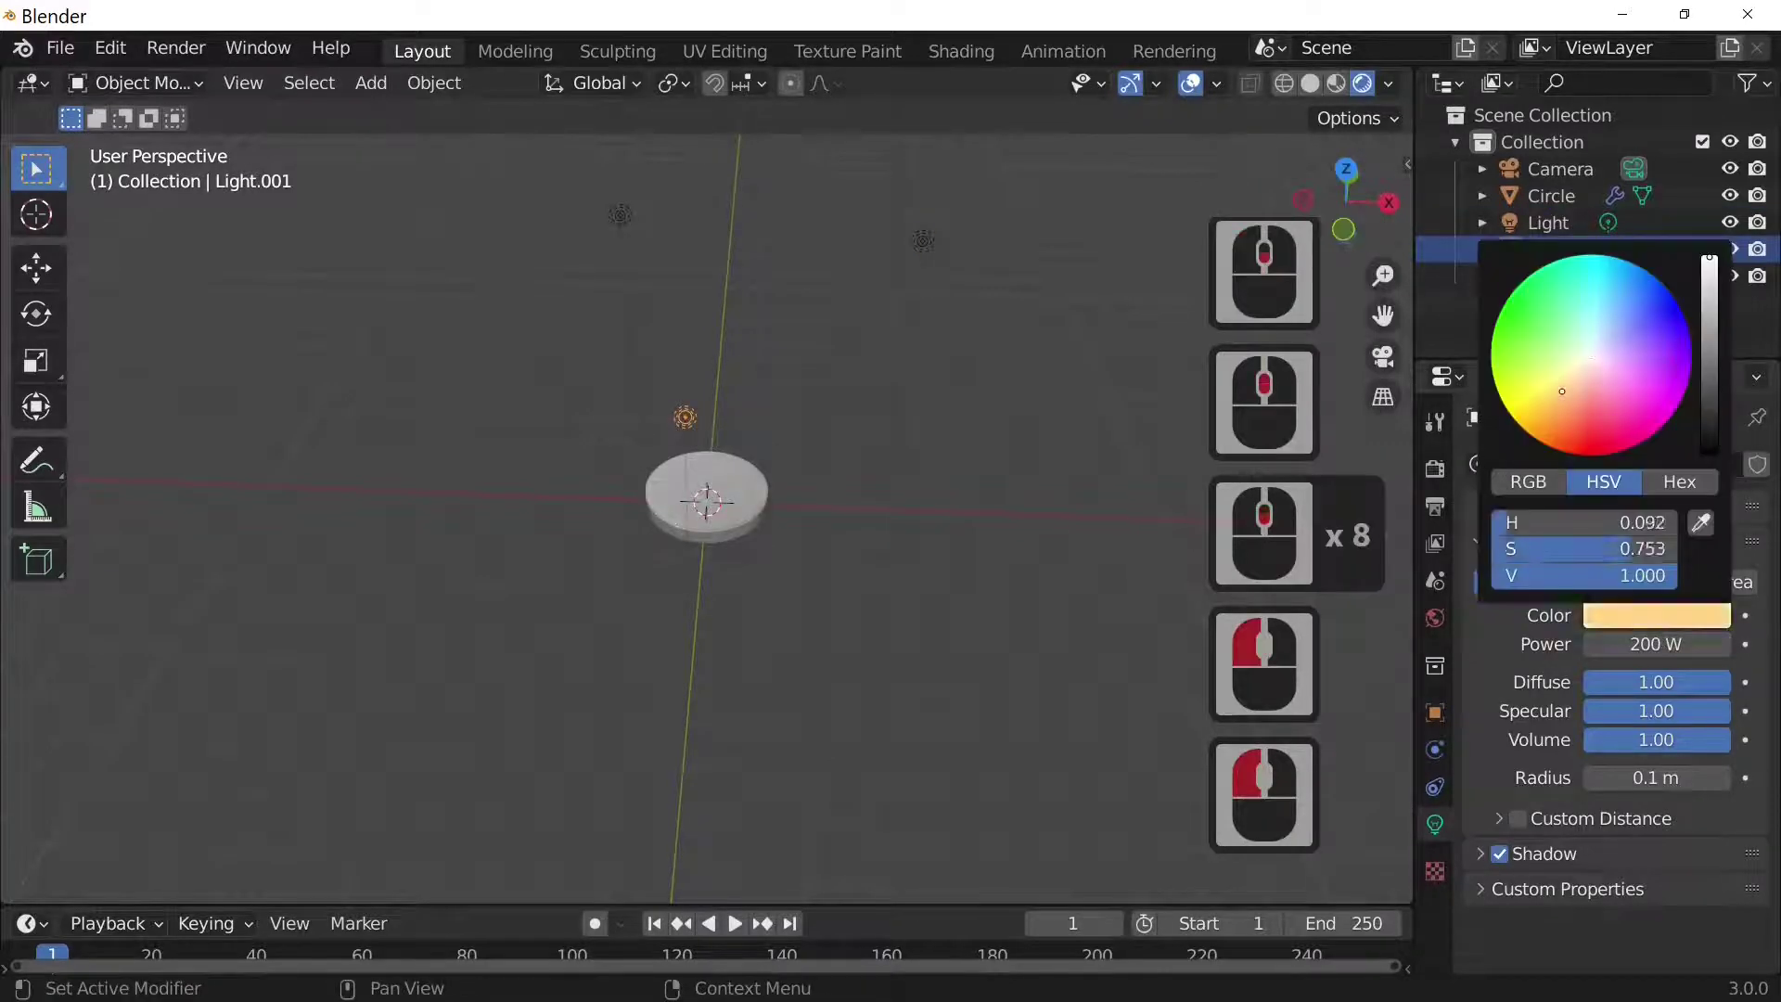
pyautogui.click(1565, 408)
# Inspect the blue and warm lighting on the plate stack from several angles and up close
pyautogui.scroll(1, 770, 712)
pyautogui.scroll(1, 770, 705)
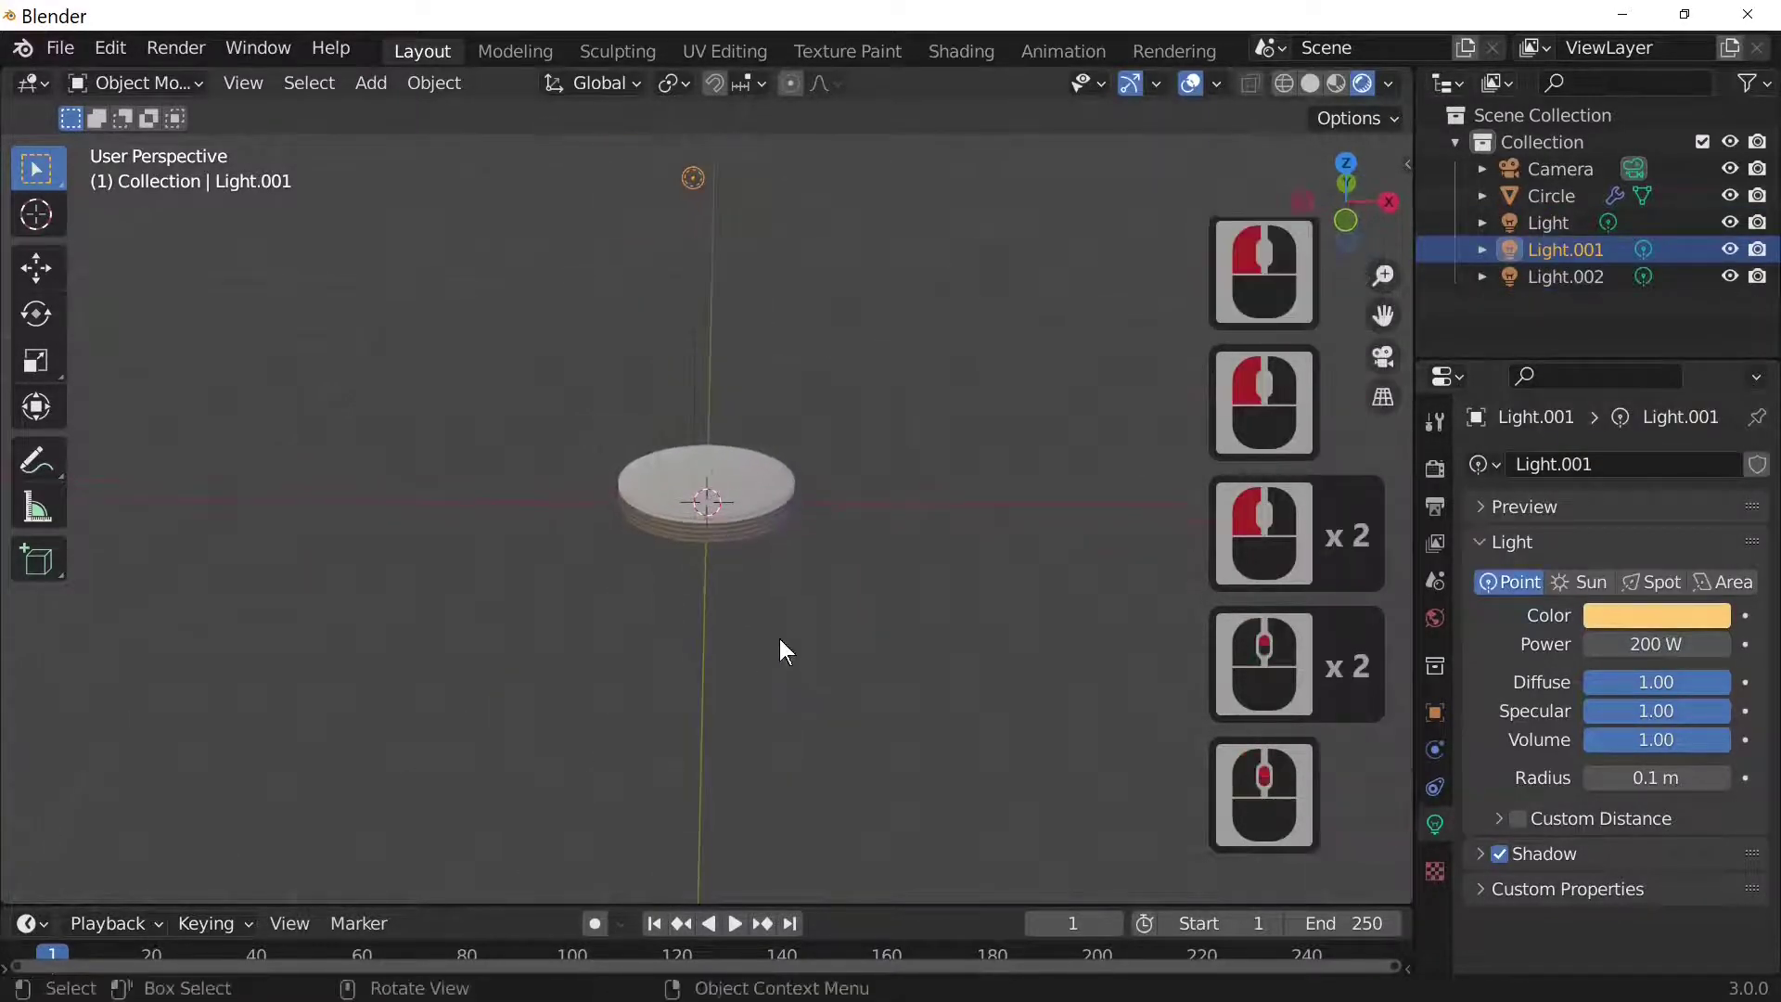
pyautogui.scroll(5, 788, 636)
pyautogui.moveTo(792, 633); pyautogui.dragTo(674, 665, button='middle')
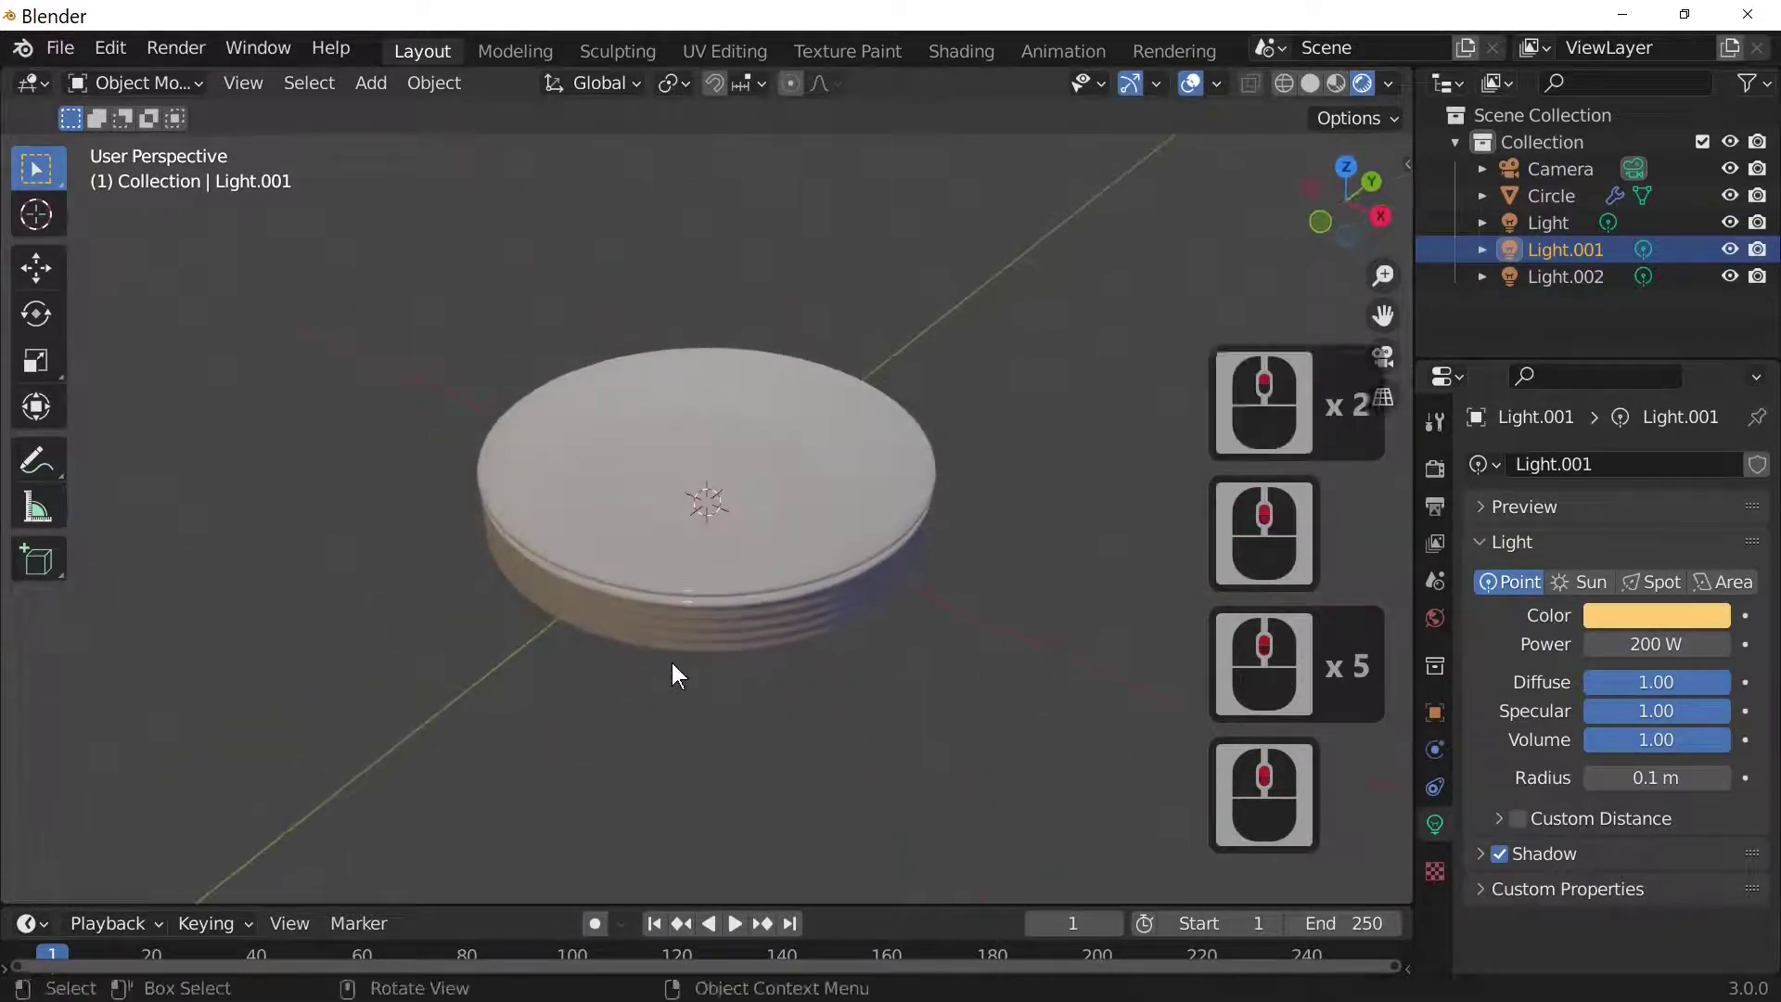
pyautogui.moveTo(765, 631); pyautogui.dragTo(850, 612, button='middle')
pyautogui.scroll(2, 872, 612)
pyautogui.scroll(1, 860, 611)
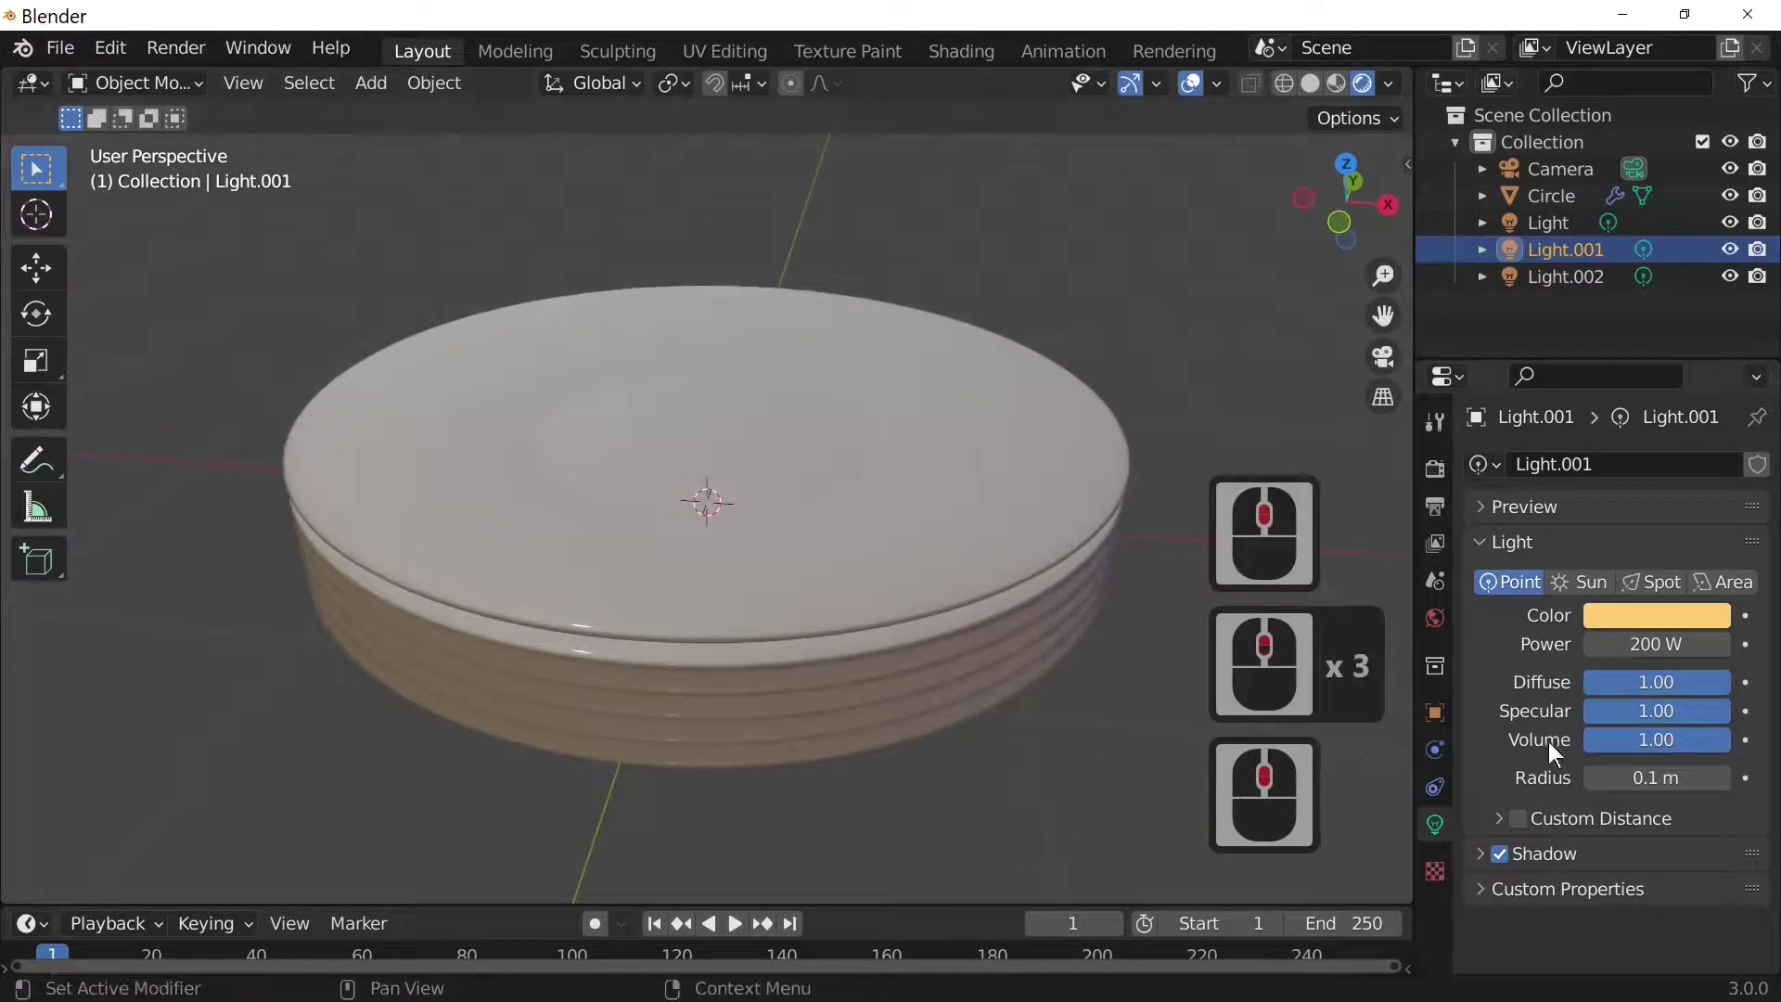
# Select the plate stack and set the white material's Metallic value to 0.5
pyautogui.click(1002, 629)
pyautogui.scroll(-8, 1650, 876)
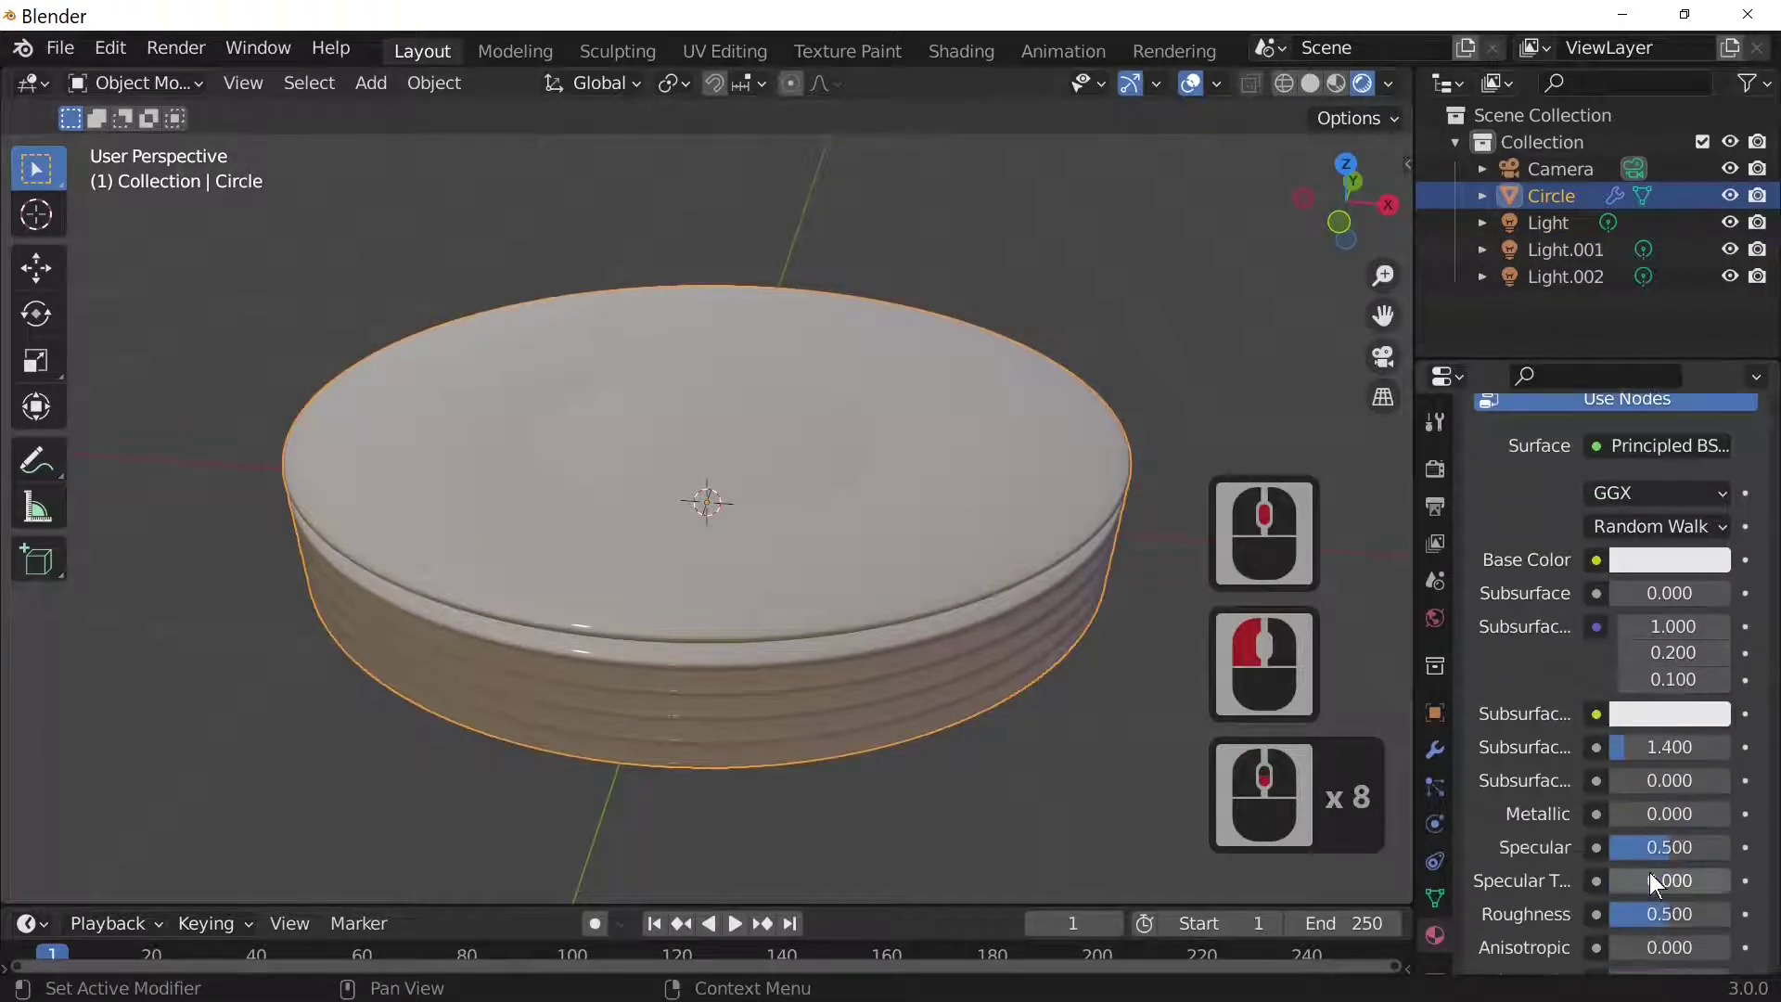
pyautogui.doubleClick(1661, 813)
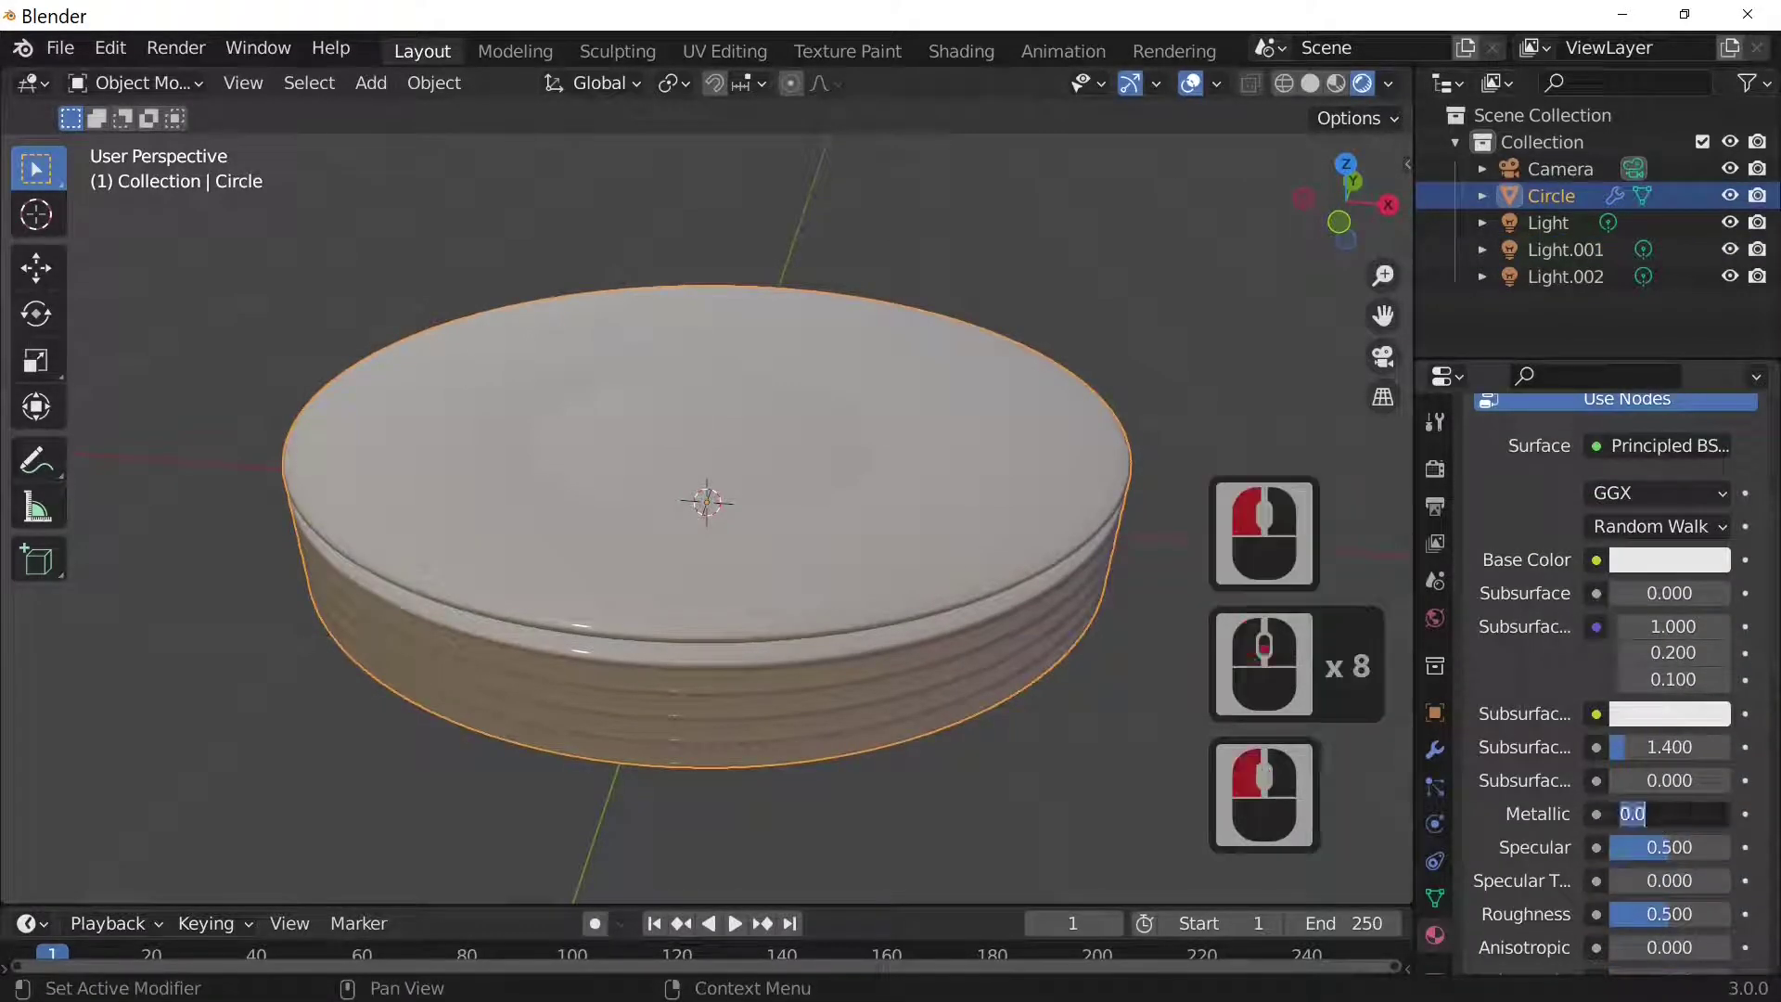
pyautogui.press('BackSpace')
pyautogui.write('.5')
pyautogui.press('Return')
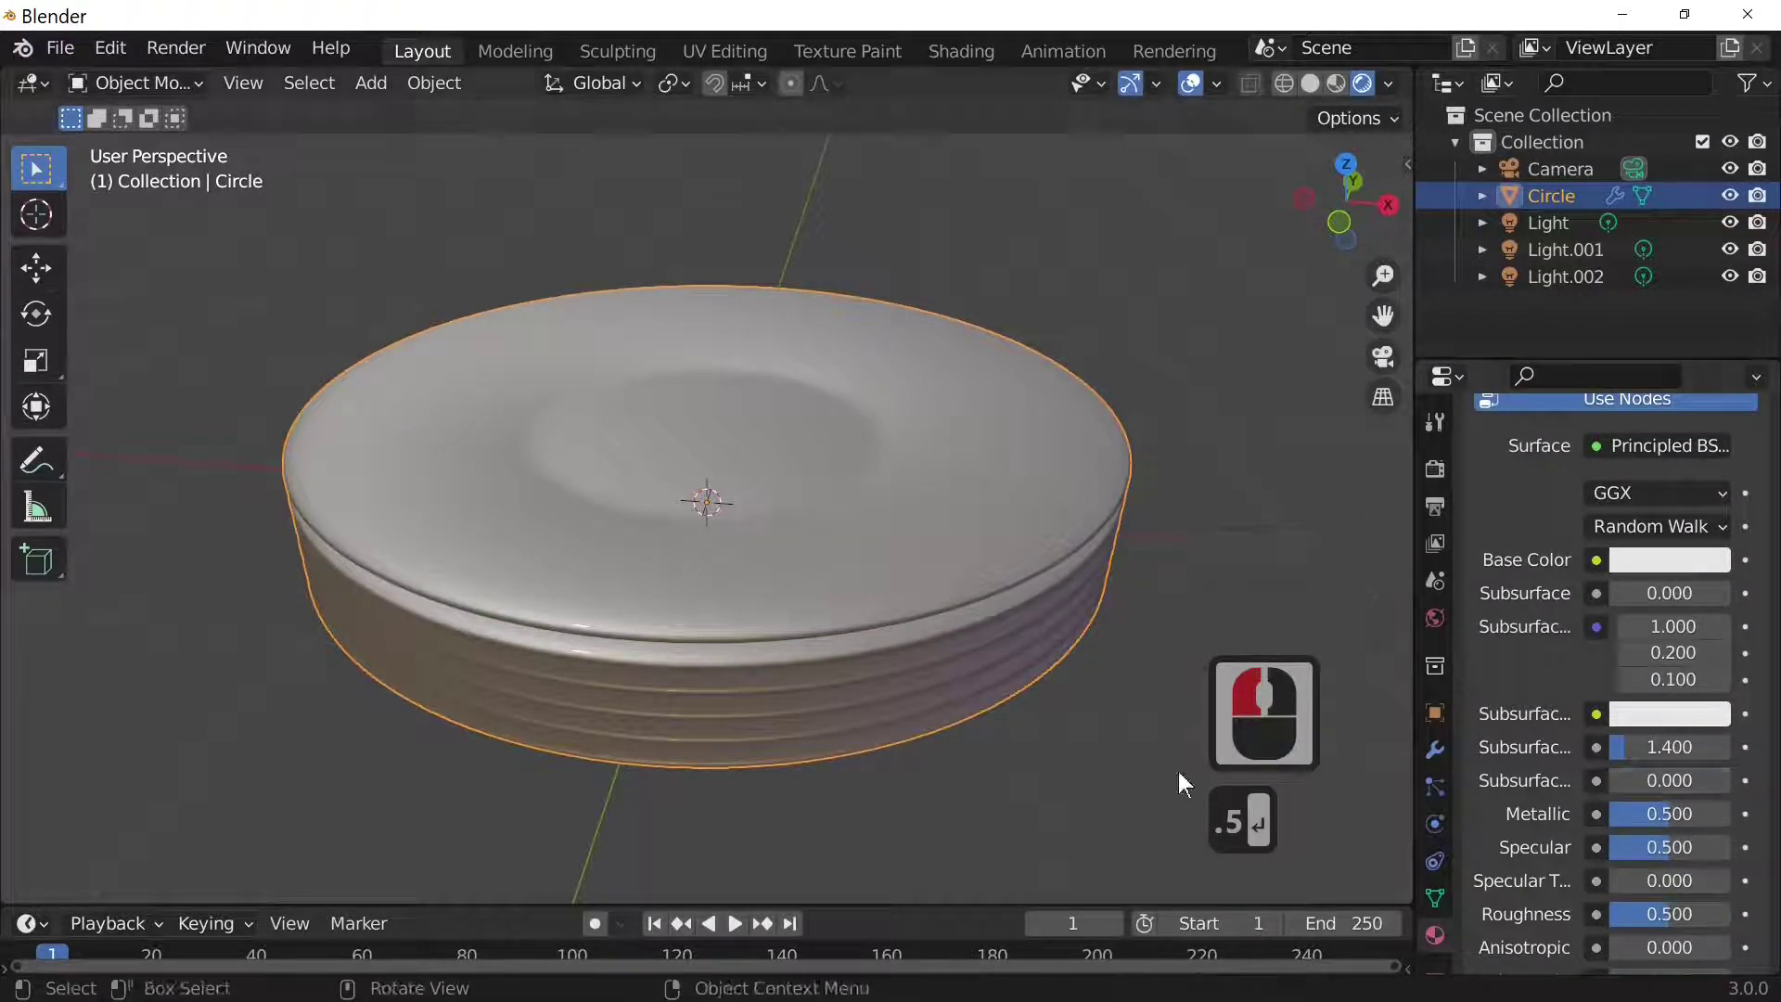
# Lower the white material's Roughness to about 0.076 for a shinier surface
pyautogui.moveTo(867, 641); pyautogui.dragTo(969, 612, button='middle')
pyautogui.scroll(-3, 1570, 821)
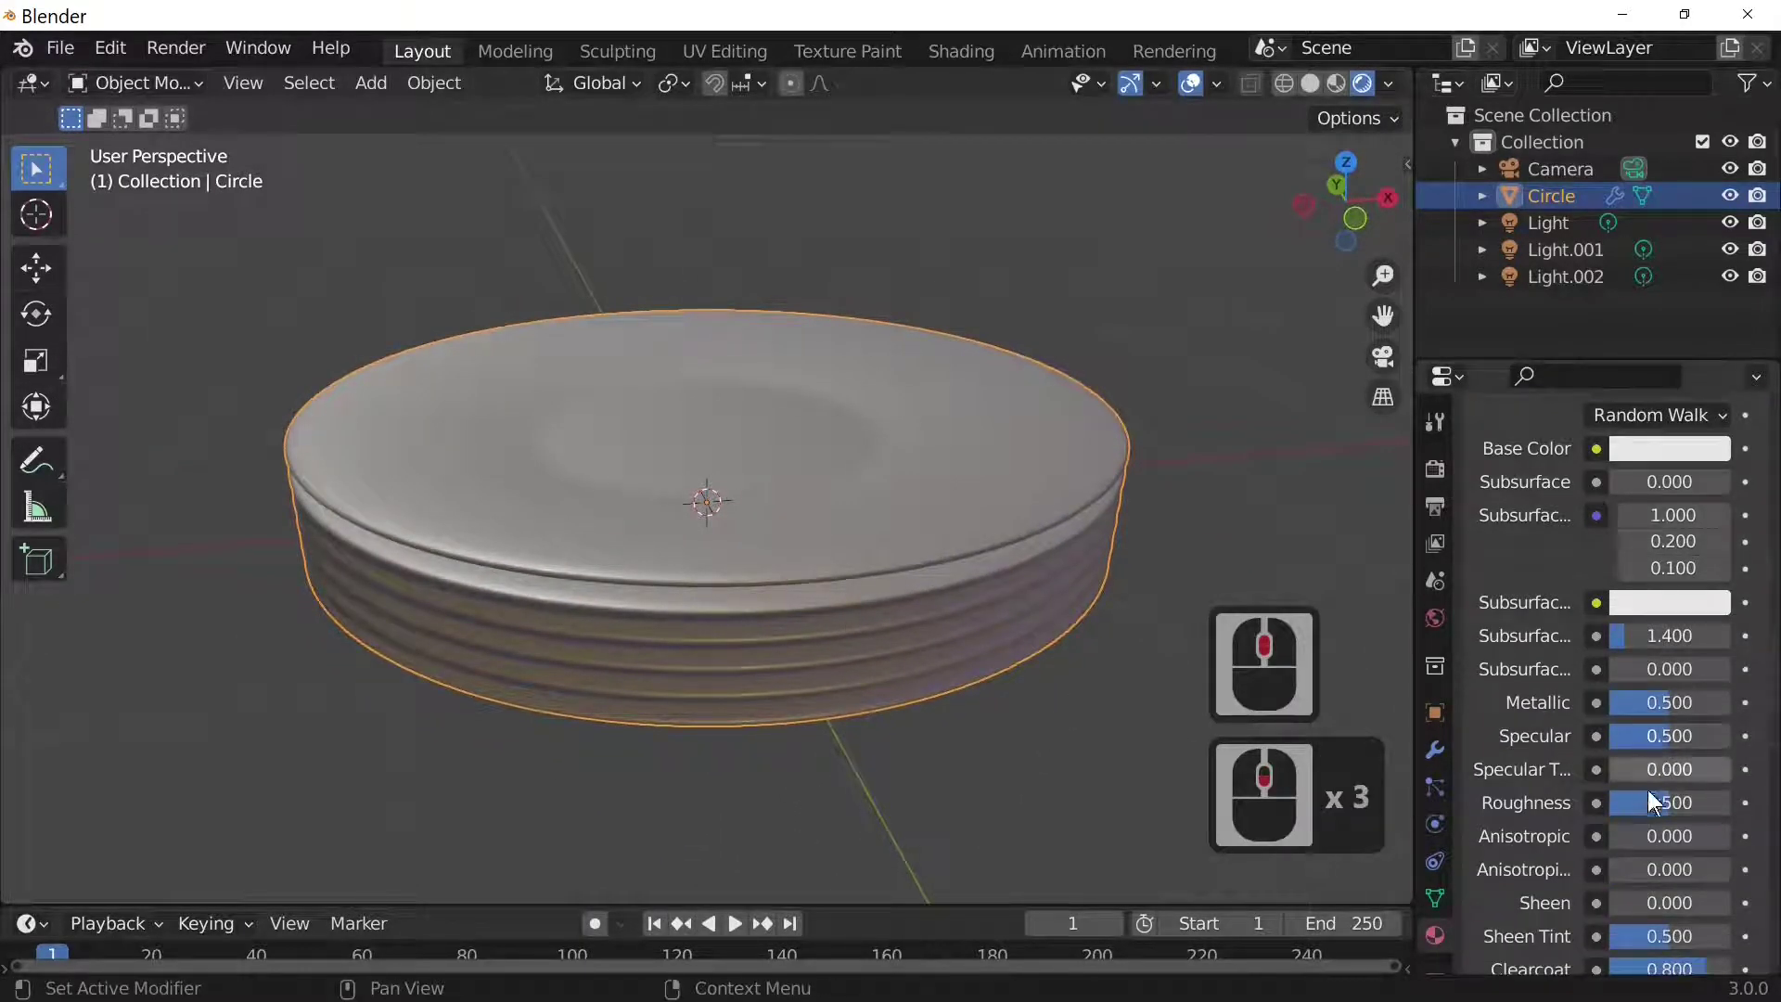
pyautogui.moveTo(1665, 802); pyautogui.dragTo(1624, 802)
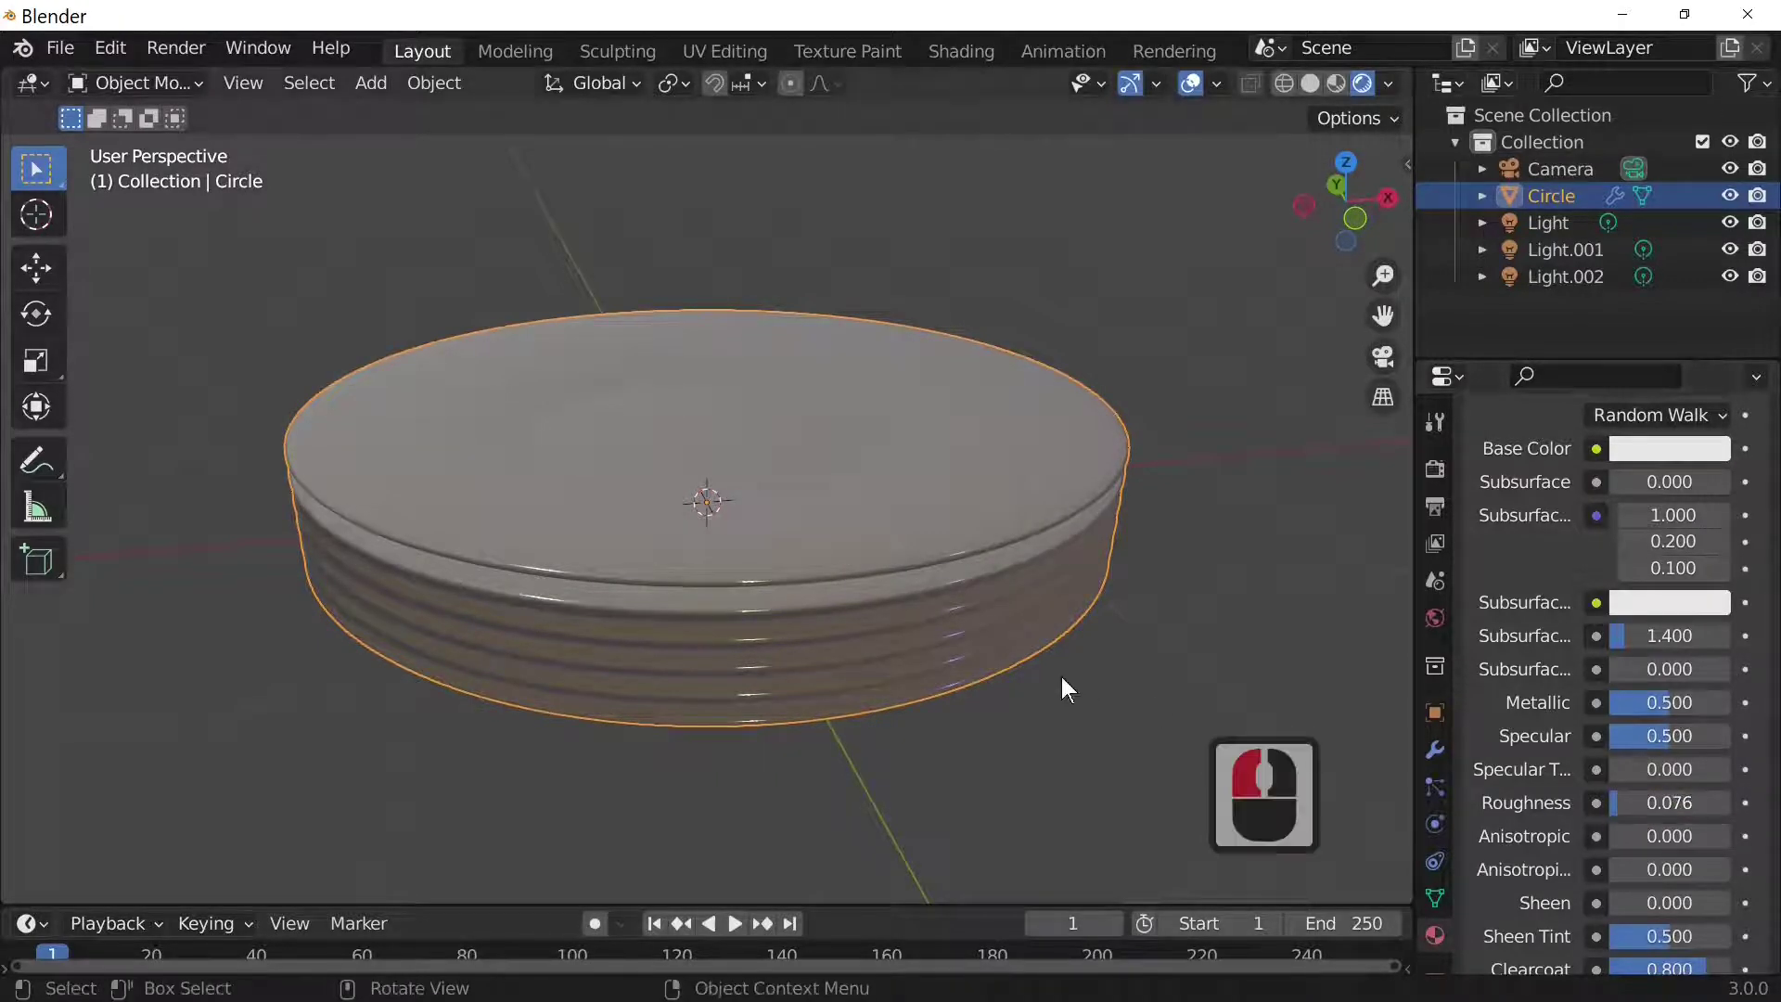
# Add a plane mesh at the base of the plate stack and scale it up into a large ground surface
pyautogui.moveTo(1061, 676)
pyautogui.mouseDown(button='middle')
pyautogui.moveTo(894, 702)
pyautogui.moveTo(813, 738)
pyautogui.moveTo(916, 794)
pyautogui.moveTo(1050, 763)
pyautogui.moveTo(906, 737)
pyautogui.moveTo(829, 789)
pyautogui.moveTo(989, 872)
pyautogui.moveTo(1120, 799)
pyautogui.moveTo(1155, 709)
pyautogui.moveTo(1121, 616)
pyautogui.moveTo(985, 603)
pyautogui.moveTo(687, 713)
pyautogui.moveTo(674, 776)
pyautogui.moveTo(778, 824)
pyautogui.moveTo(919, 840)
pyautogui.moveTo(1004, 826)
pyautogui.moveTo(1036, 799)
pyautogui.moveTo(778, 798)
pyautogui.moveTo(594, 765)
pyautogui.moveTo(651, 678)
pyautogui.moveTo(867, 650)
pyautogui.moveTo(773, 650)
pyautogui.moveTo(826, 699)
pyautogui.moveTo(627, 419)
pyautogui.mouseUp(button='middle')
pyautogui.scroll(-4, 774, 650)
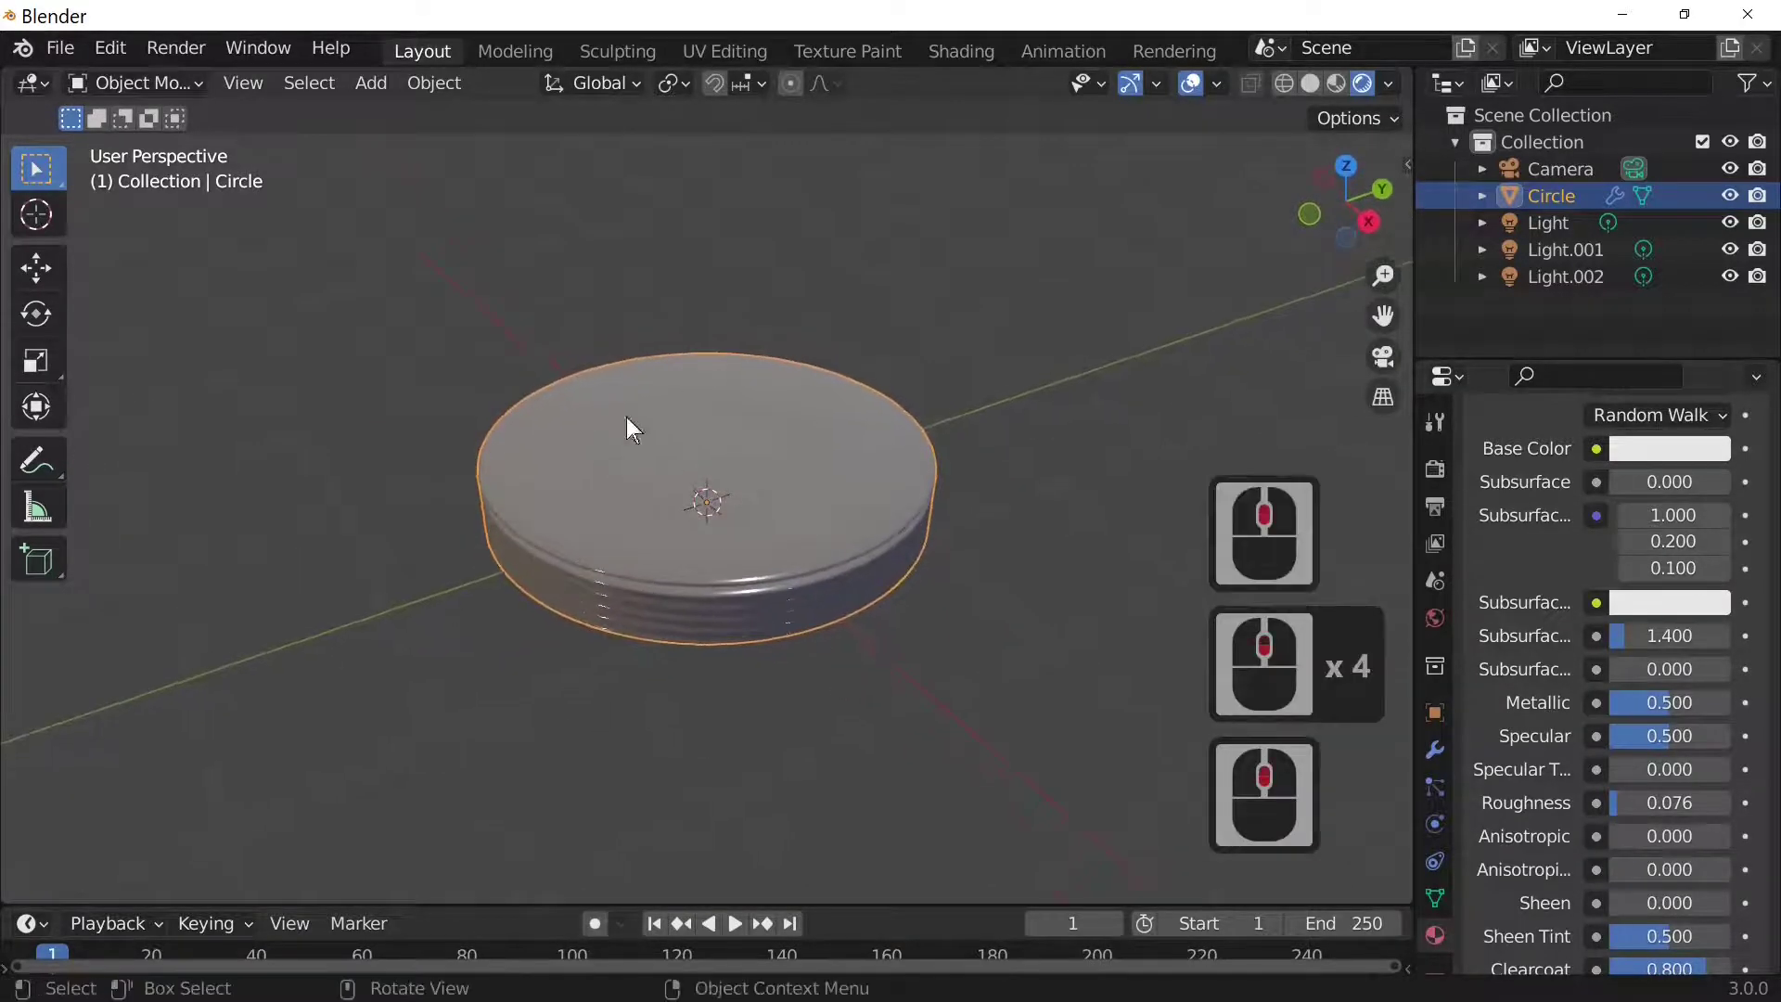
pyautogui.click(378, 82)
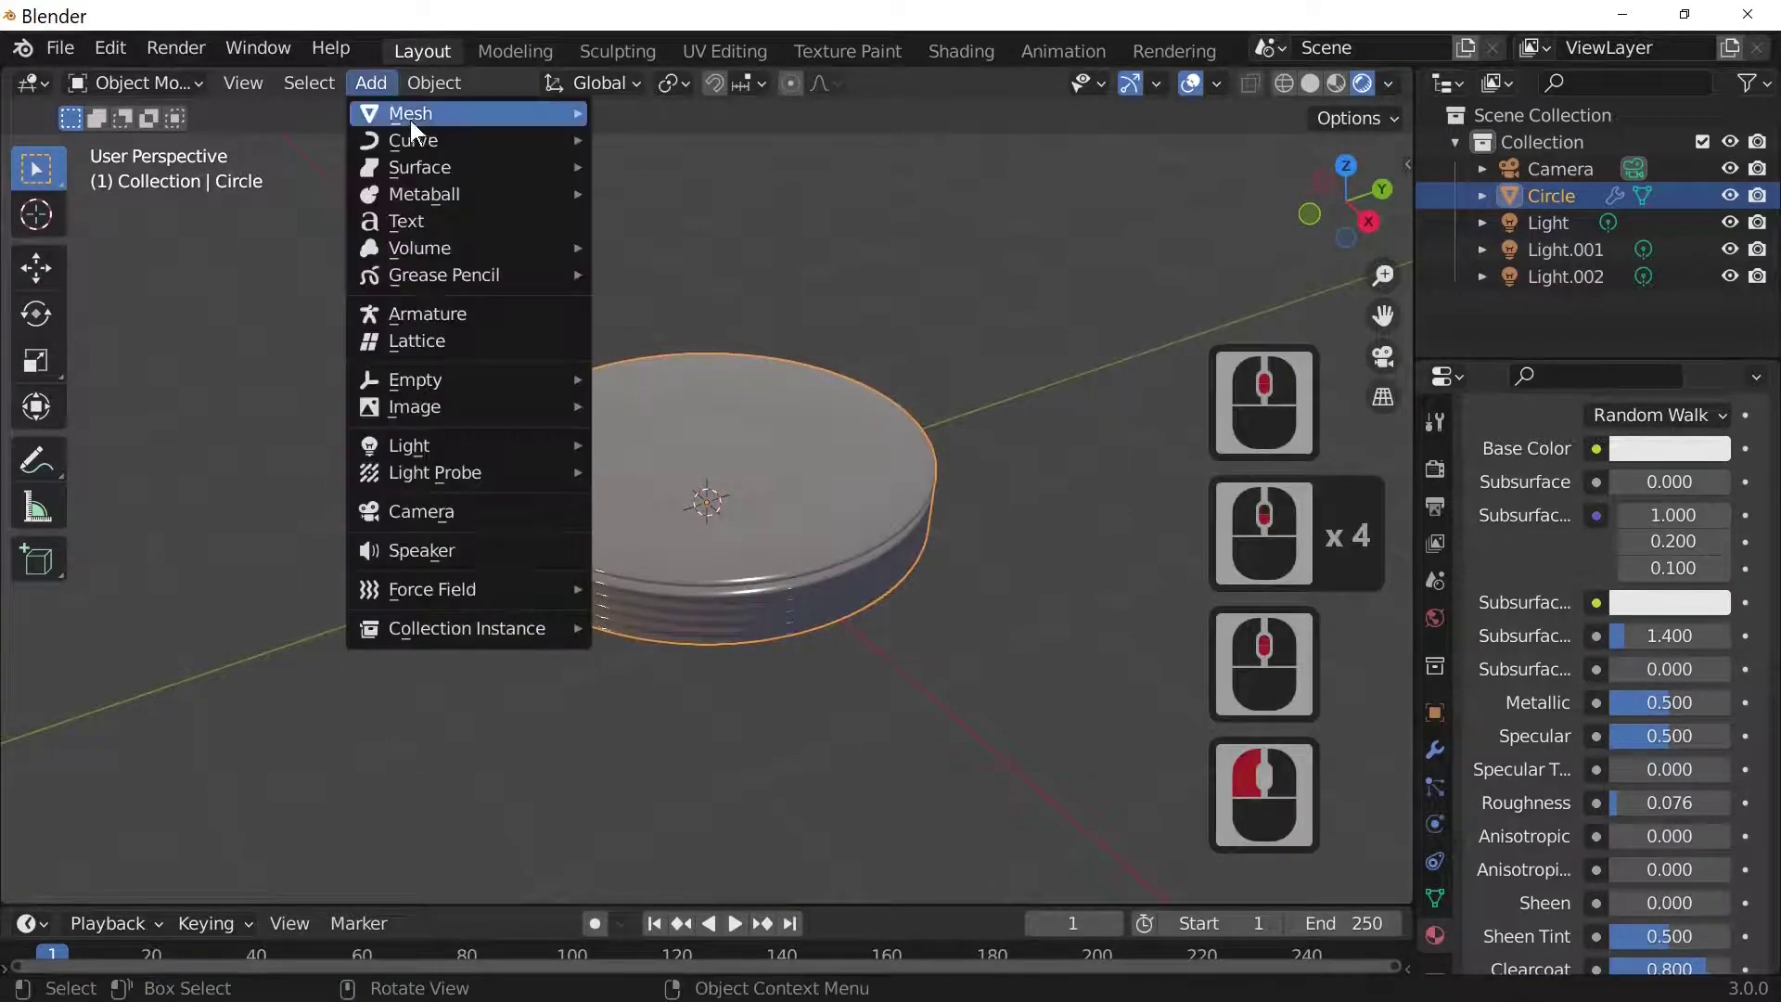
pyautogui.moveTo(411, 115)
pyautogui.click(698, 113)
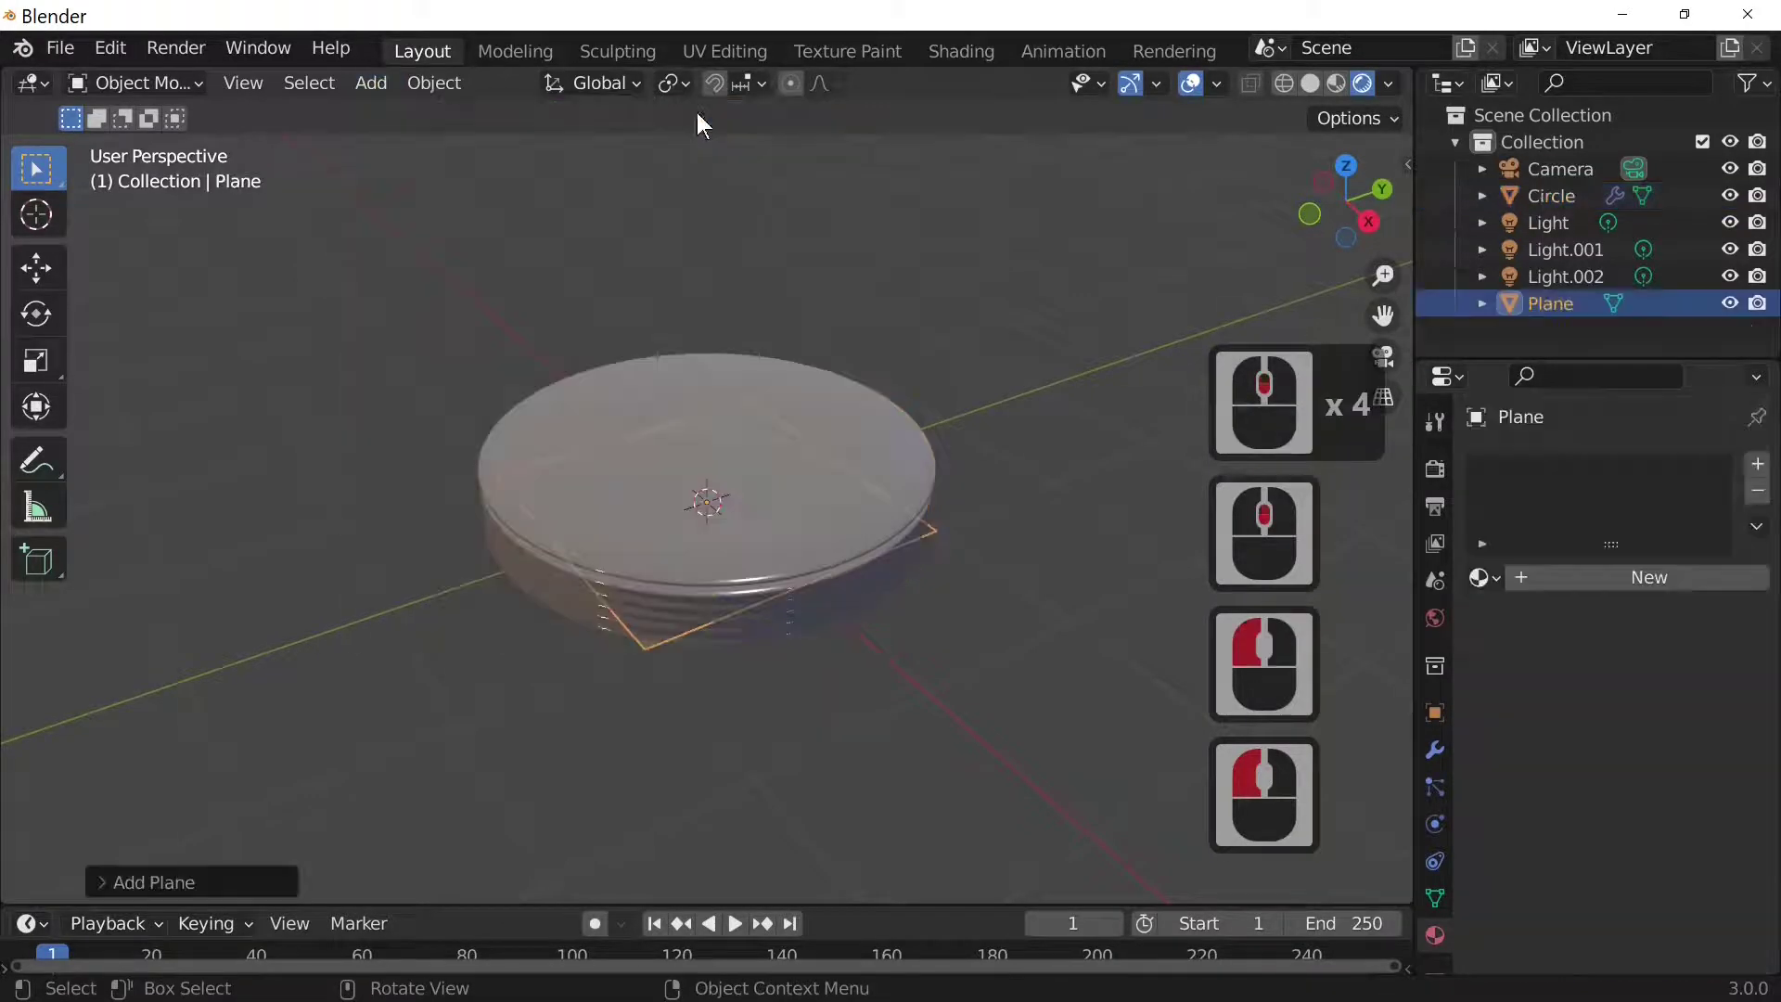
pyautogui.press('s')
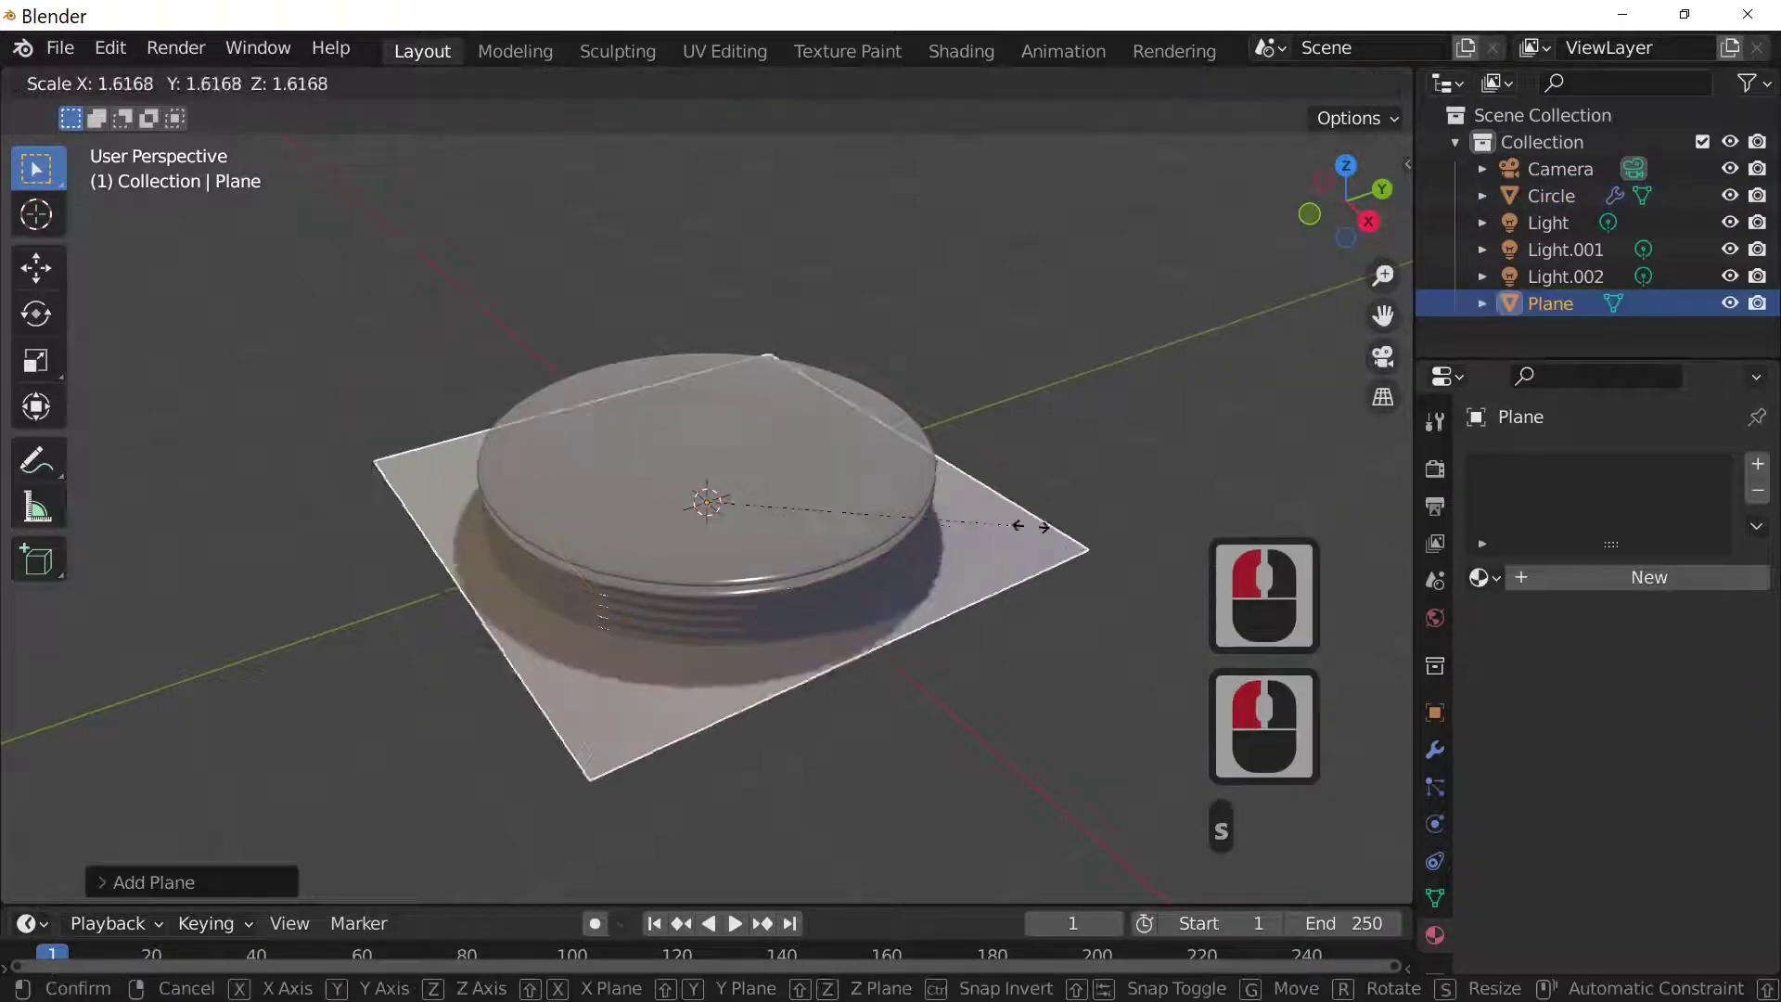
pyautogui.click(1269, 509)
pyautogui.moveTo(1079, 594); pyautogui.dragTo(1037, 534, button='middle')
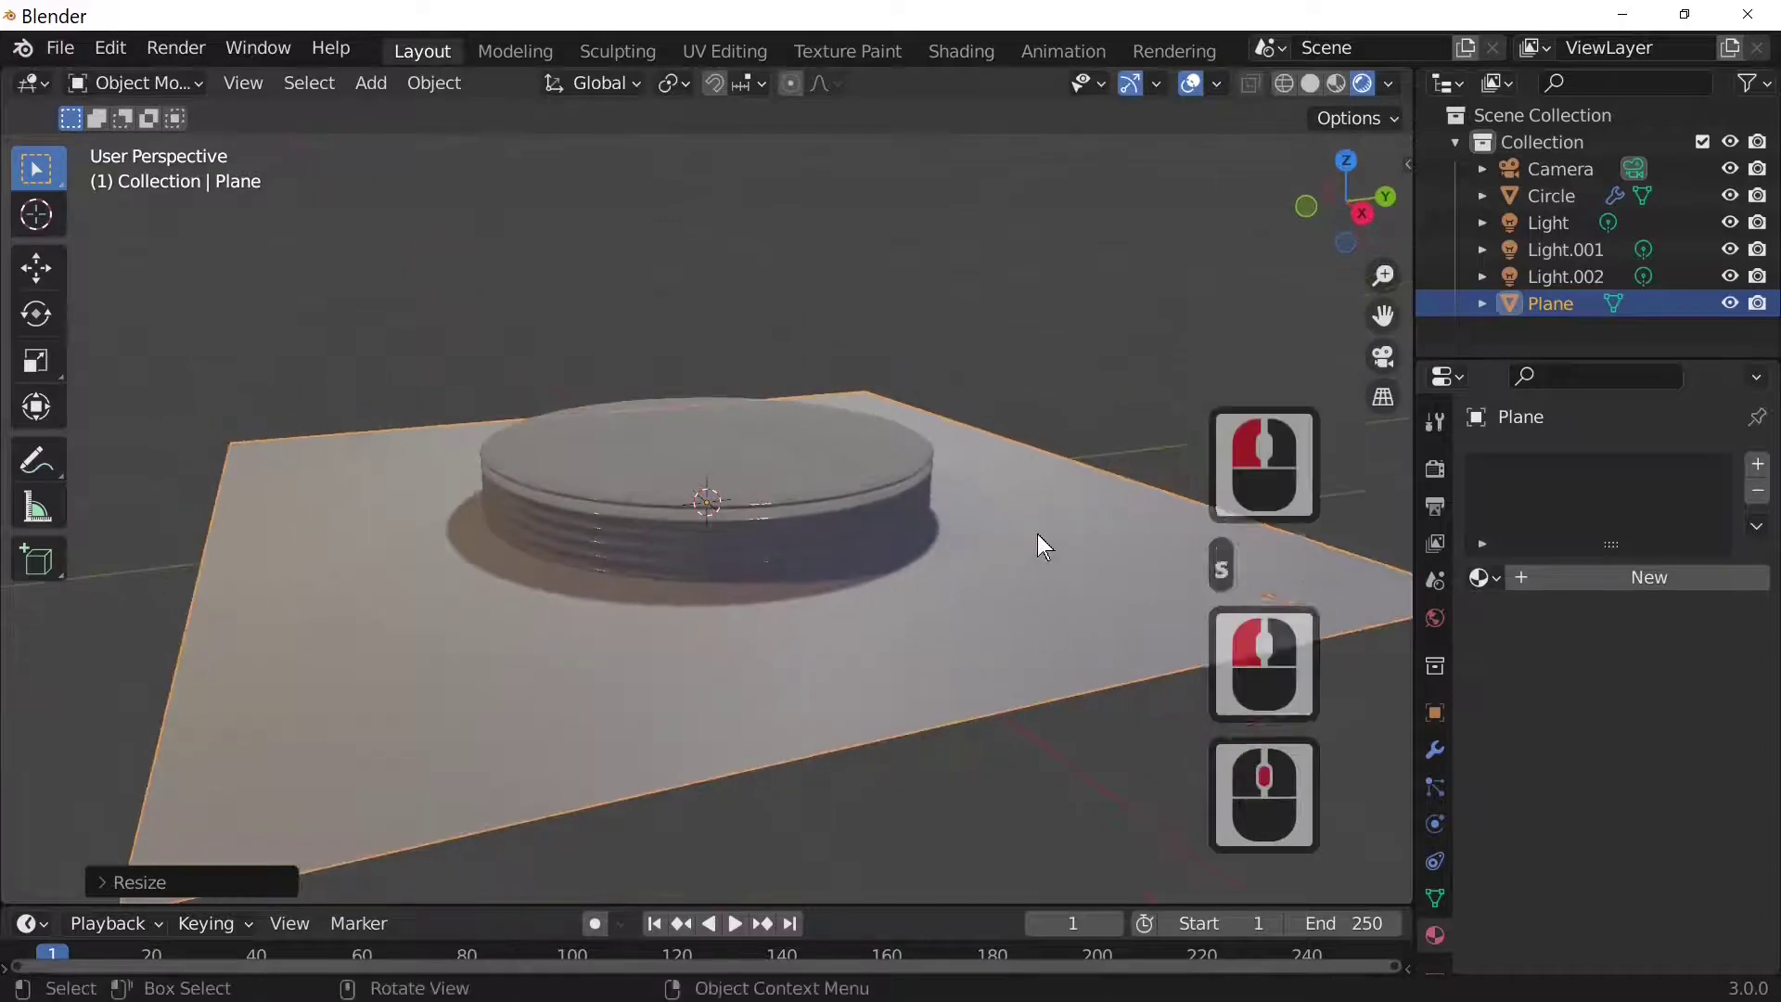
pyautogui.press('s')
pyautogui.click(1213, 506)
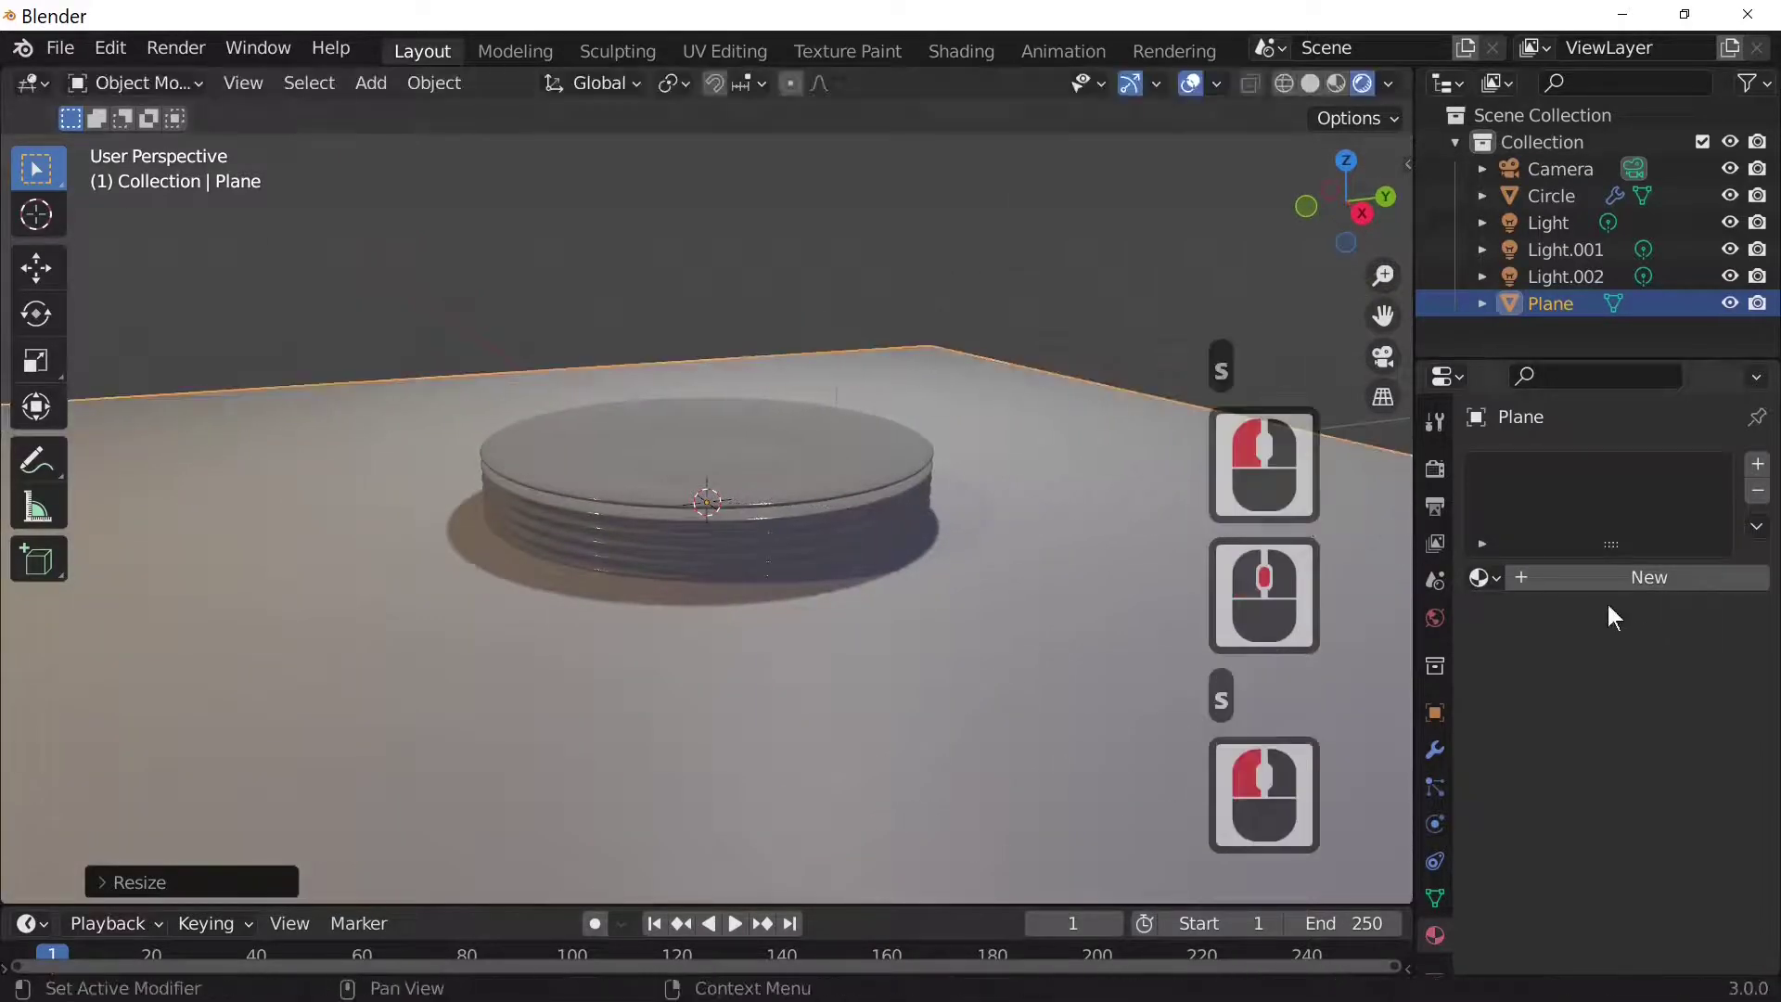
# Create a new material for the plane and set its base colour to a dark brown
pyautogui.click(1594, 578)
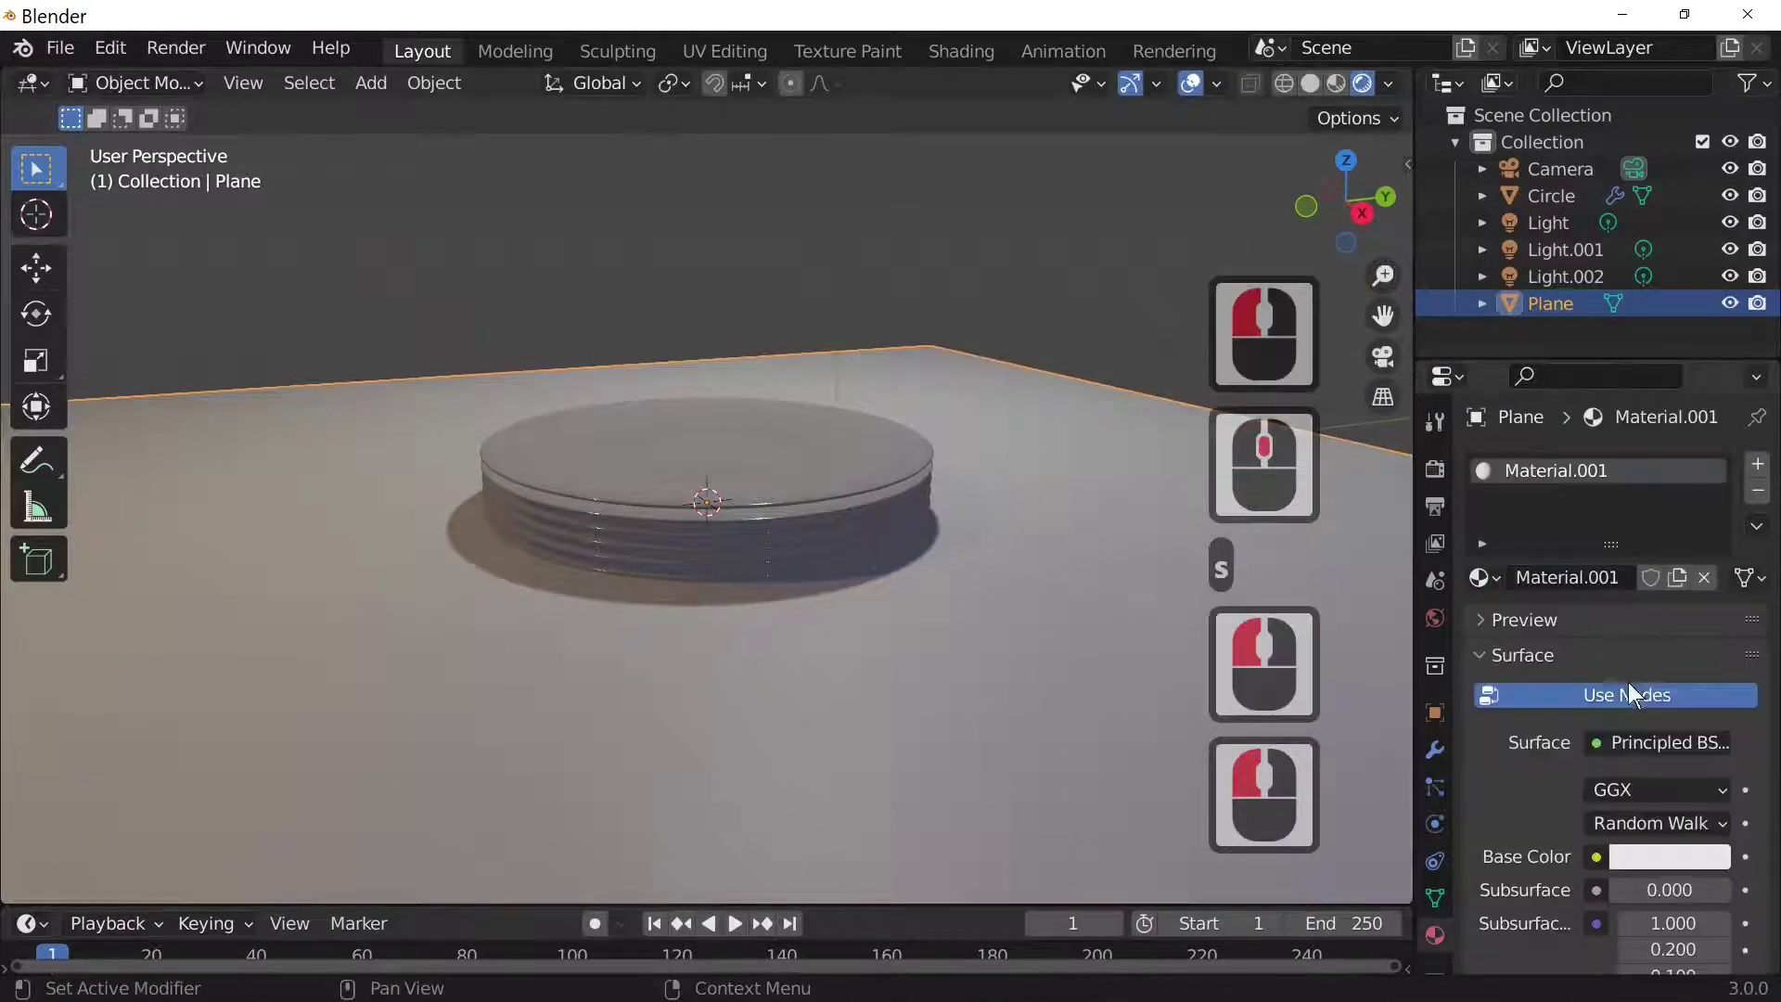
pyautogui.click(1661, 857)
pyautogui.click(1707, 627)
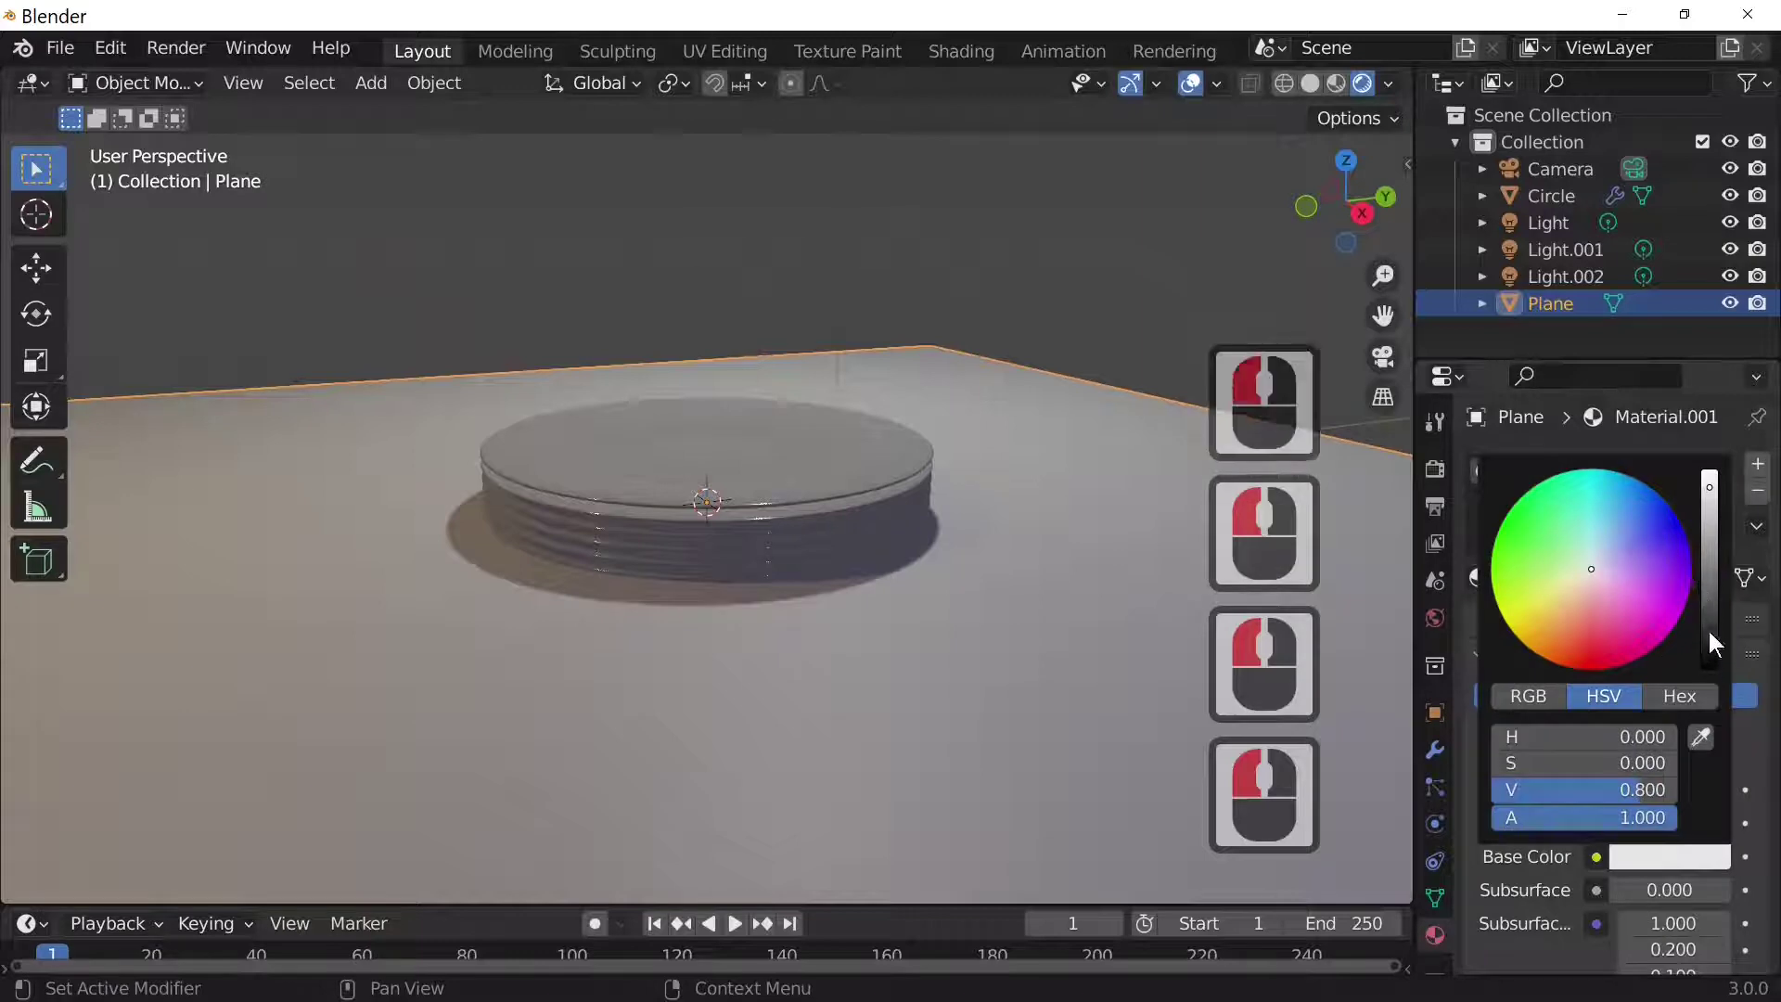
pyautogui.moveTo(1706, 520); pyautogui.dragTo(1707, 612)
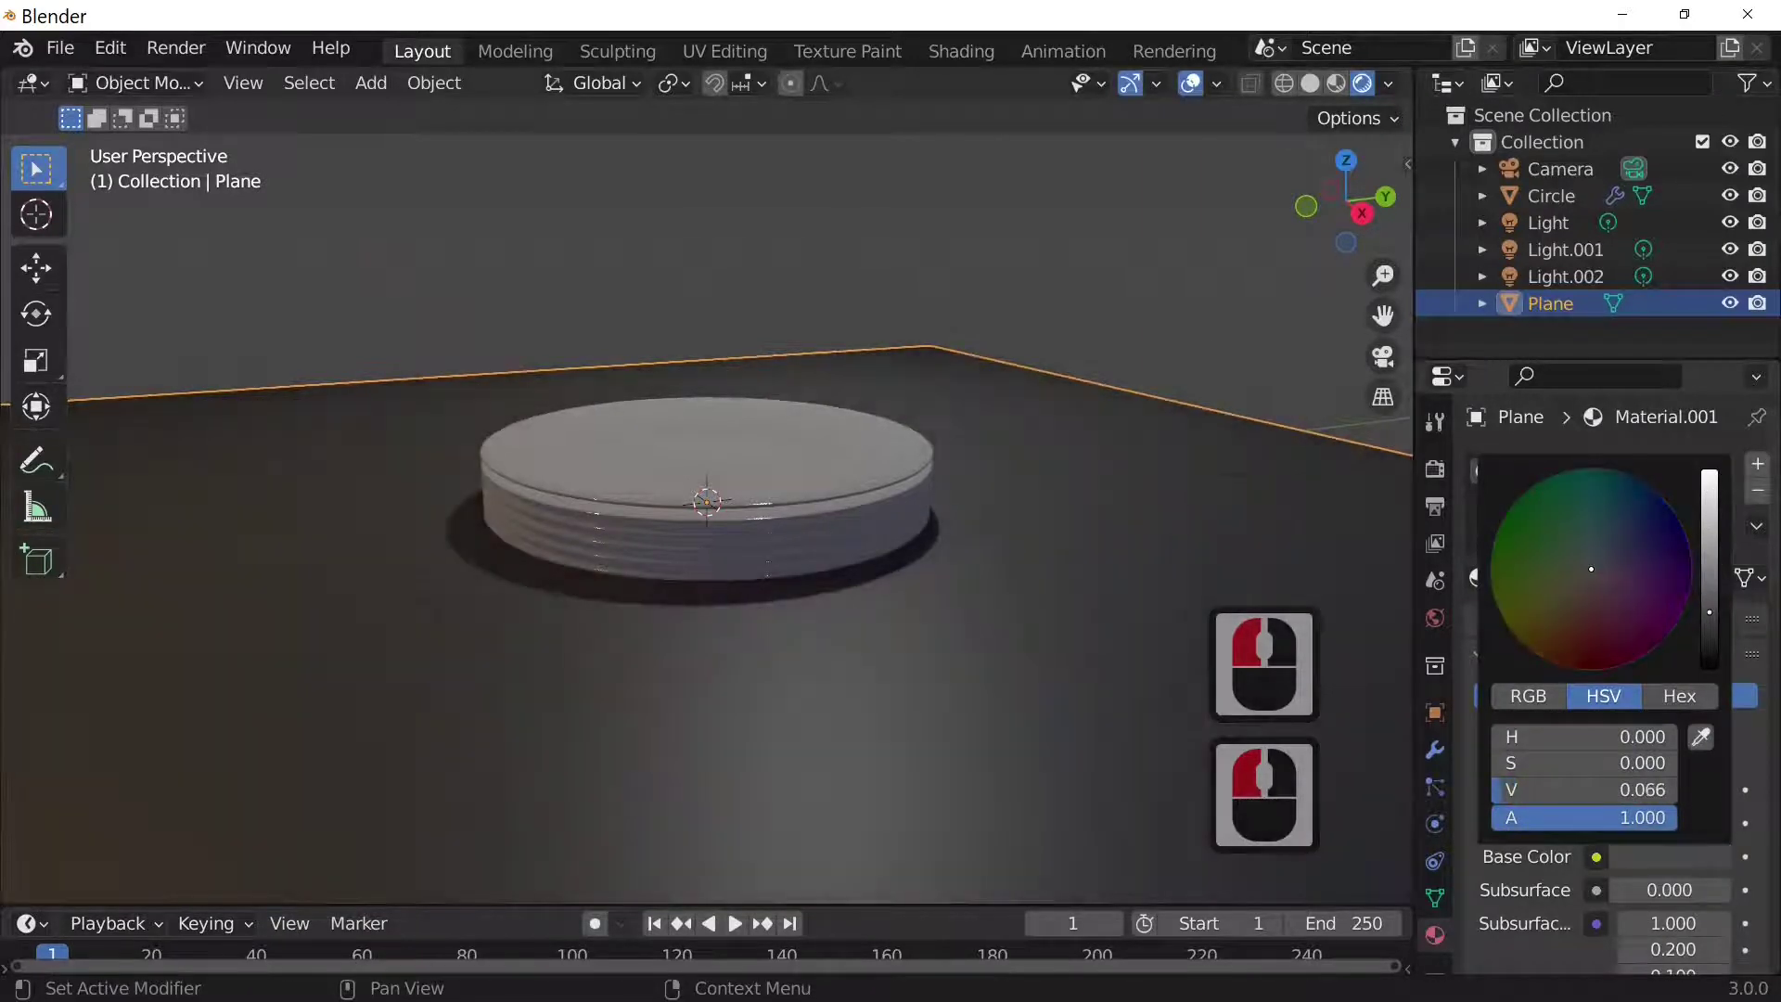
pyautogui.click(1544, 633)
# Inspect the plate stack on the brown surface from different angles and distances
pyautogui.moveTo(877, 725); pyautogui.dragTo(871, 767, button='middle')
pyautogui.scroll(3, 885, 755)
pyautogui.scroll(-7, 887, 754)
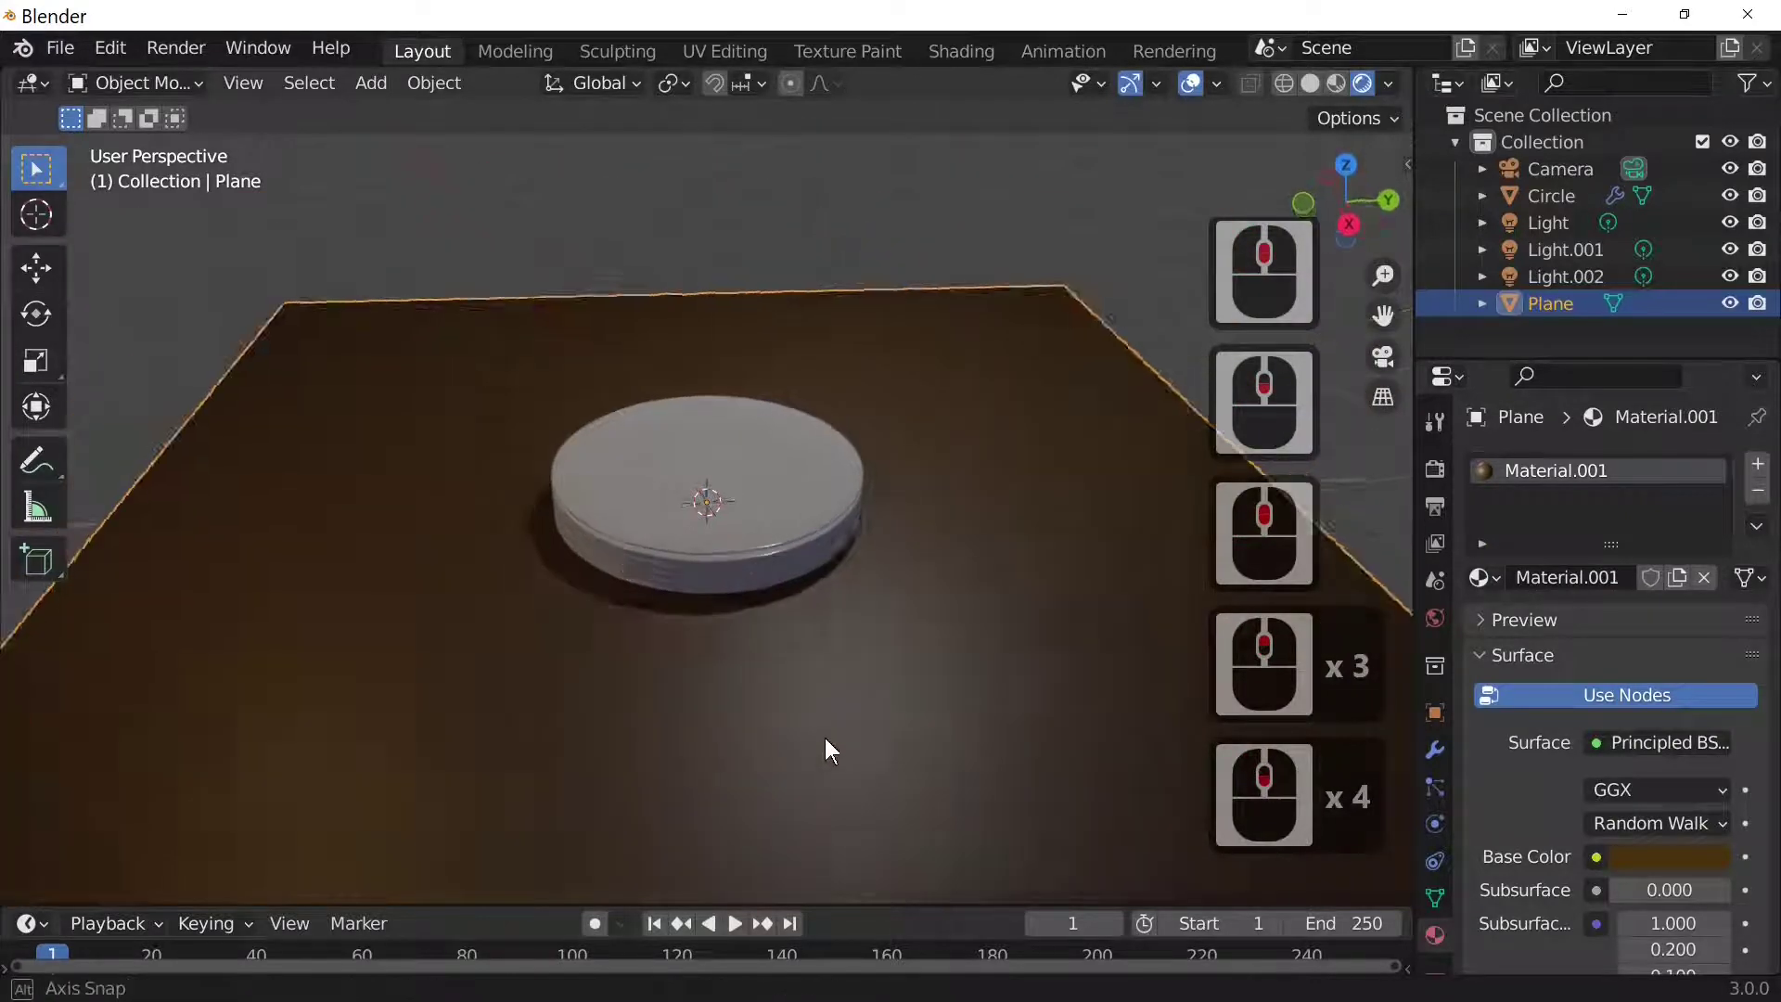
pyautogui.scroll(3, 888, 733)
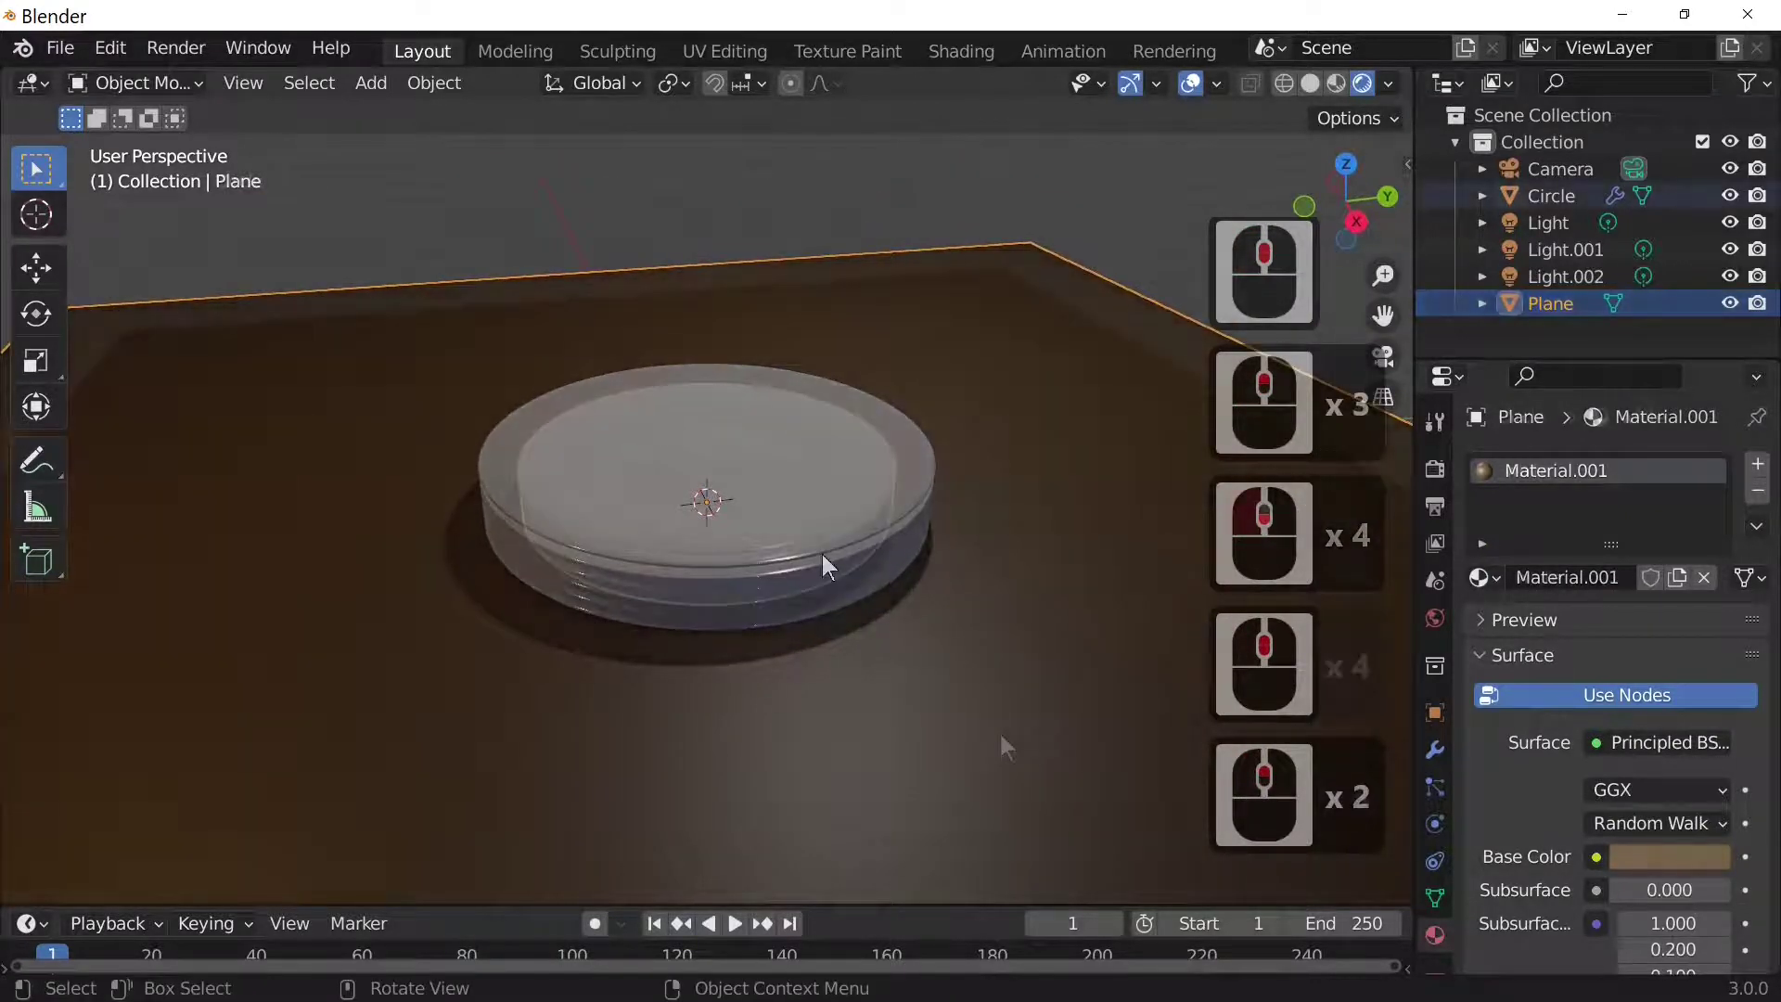
pyautogui.click(823, 565)
pyautogui.moveTo(1011, 729); pyautogui.dragTo(1376, 713, button='middle')
pyautogui.click(1200, 684)
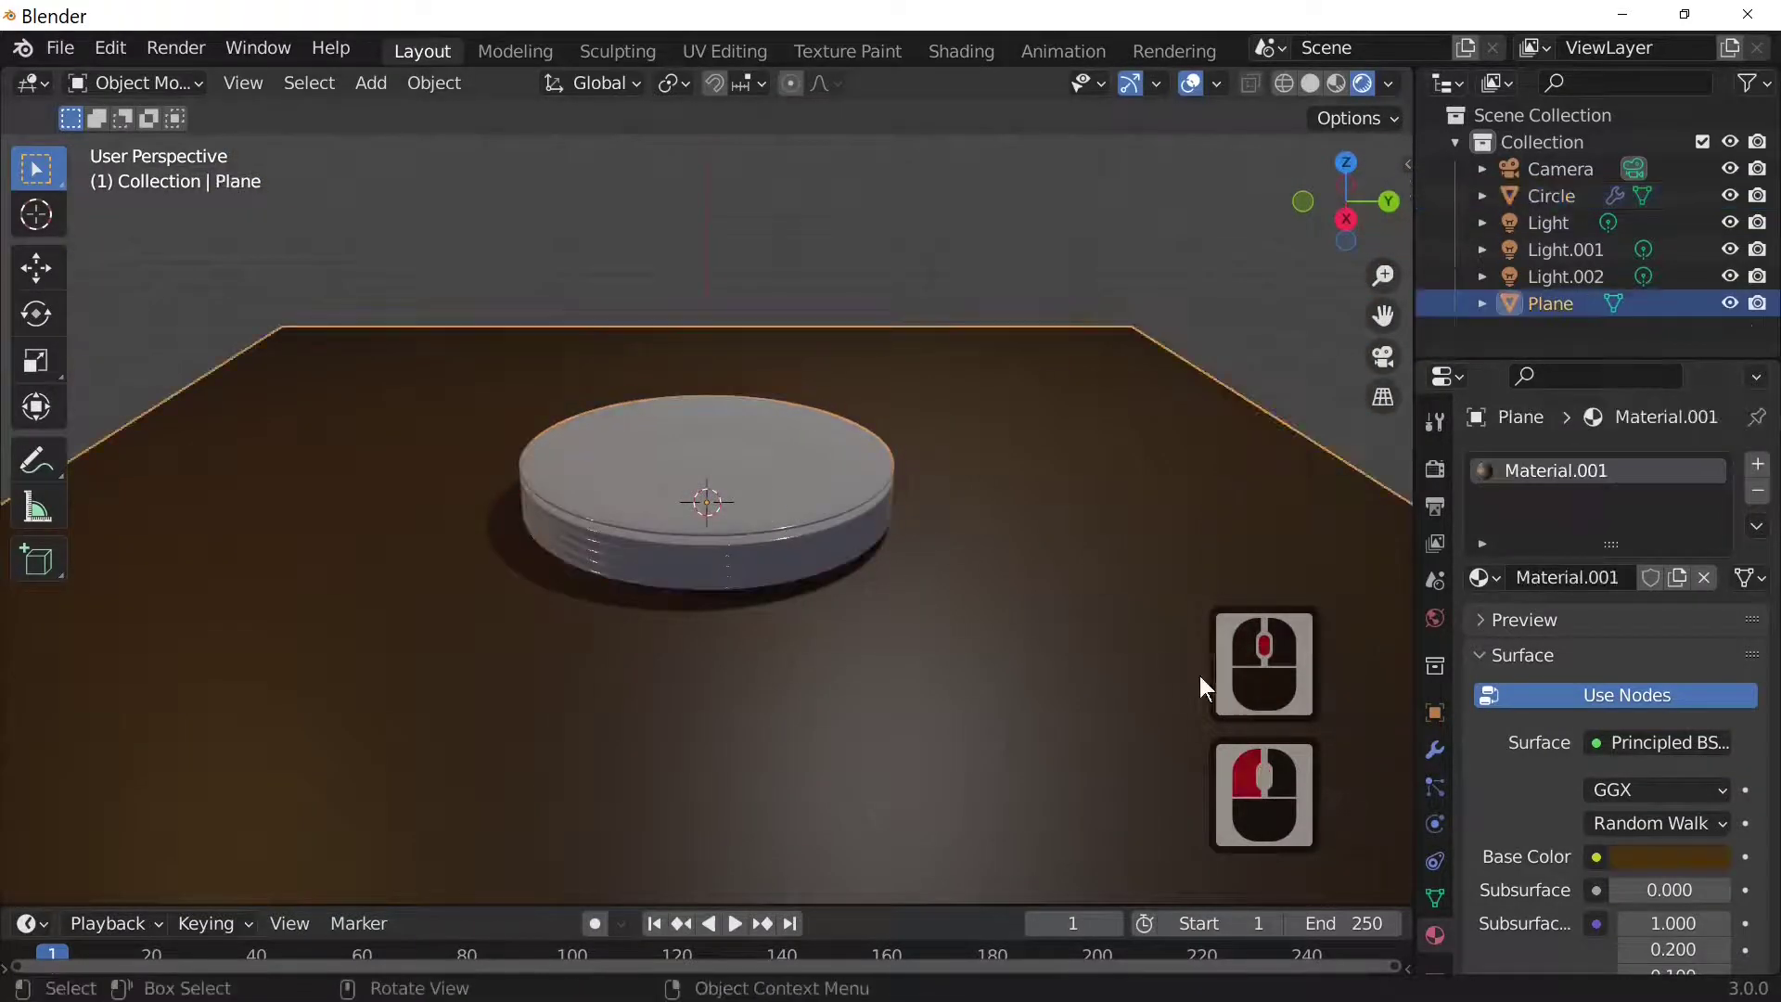
# Reduce the plate stack's Array modifier count to 1 so only a single plate remains
pyautogui.click(789, 521)
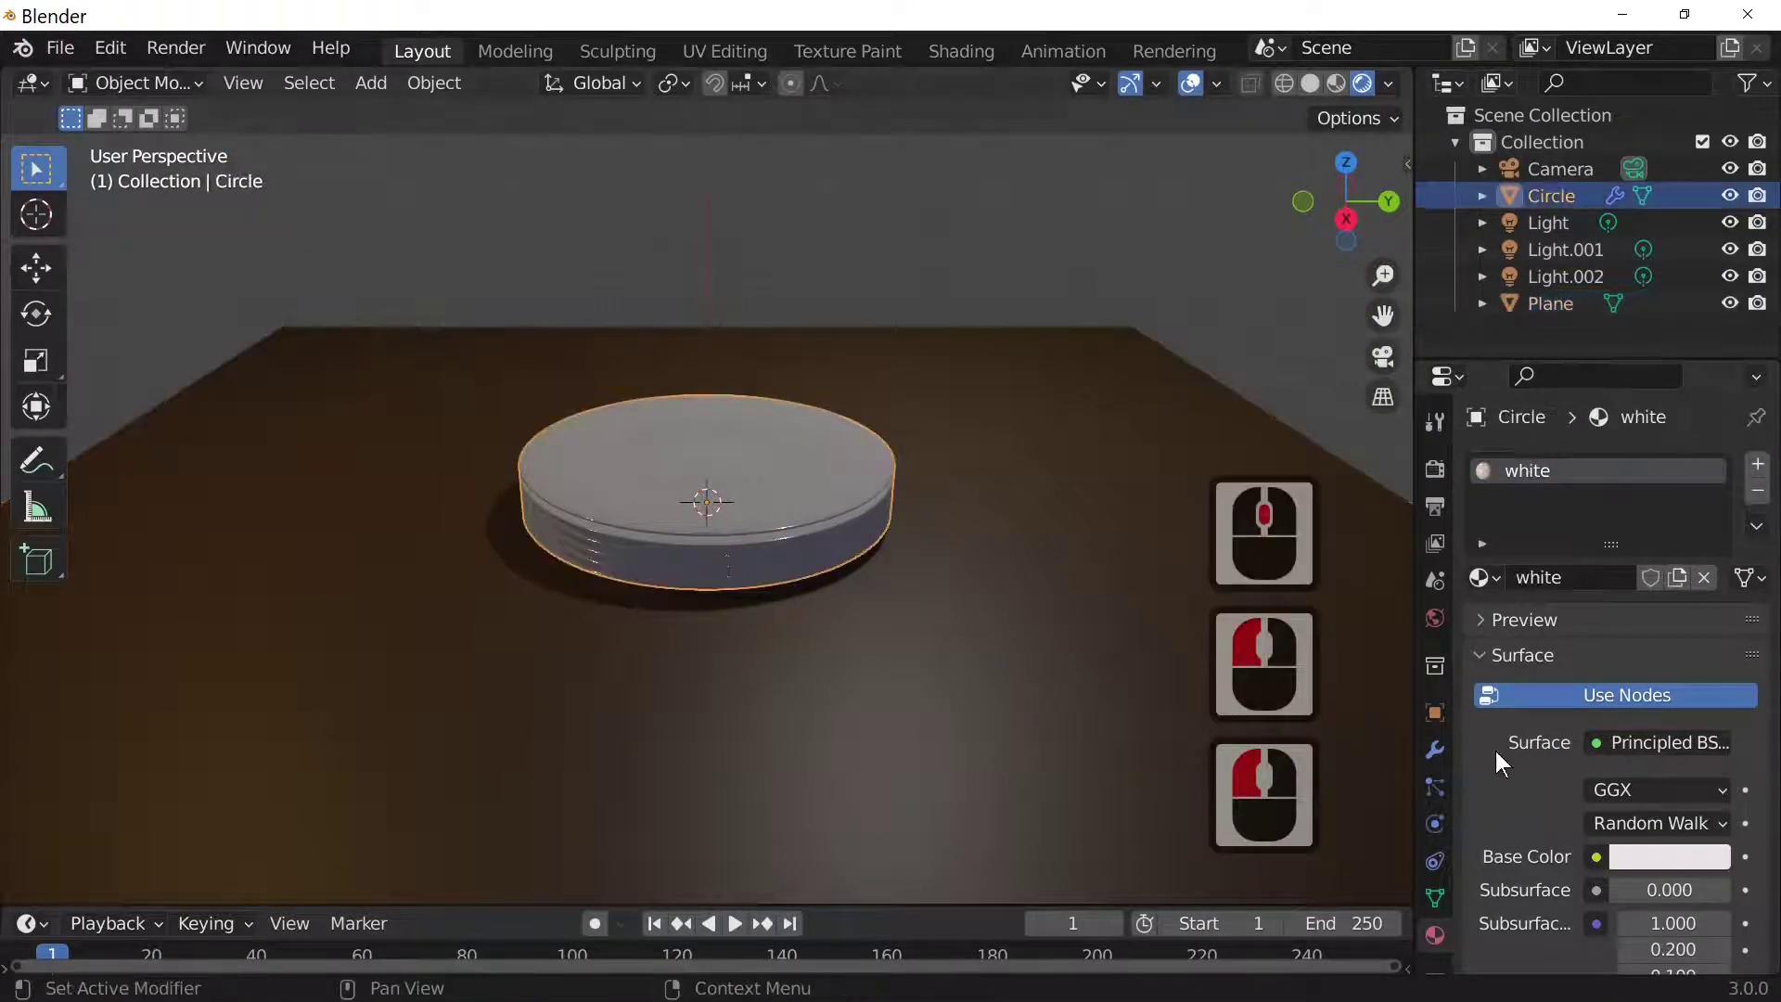
pyautogui.click(1435, 749)
pyautogui.scroll(-3, 705, 576)
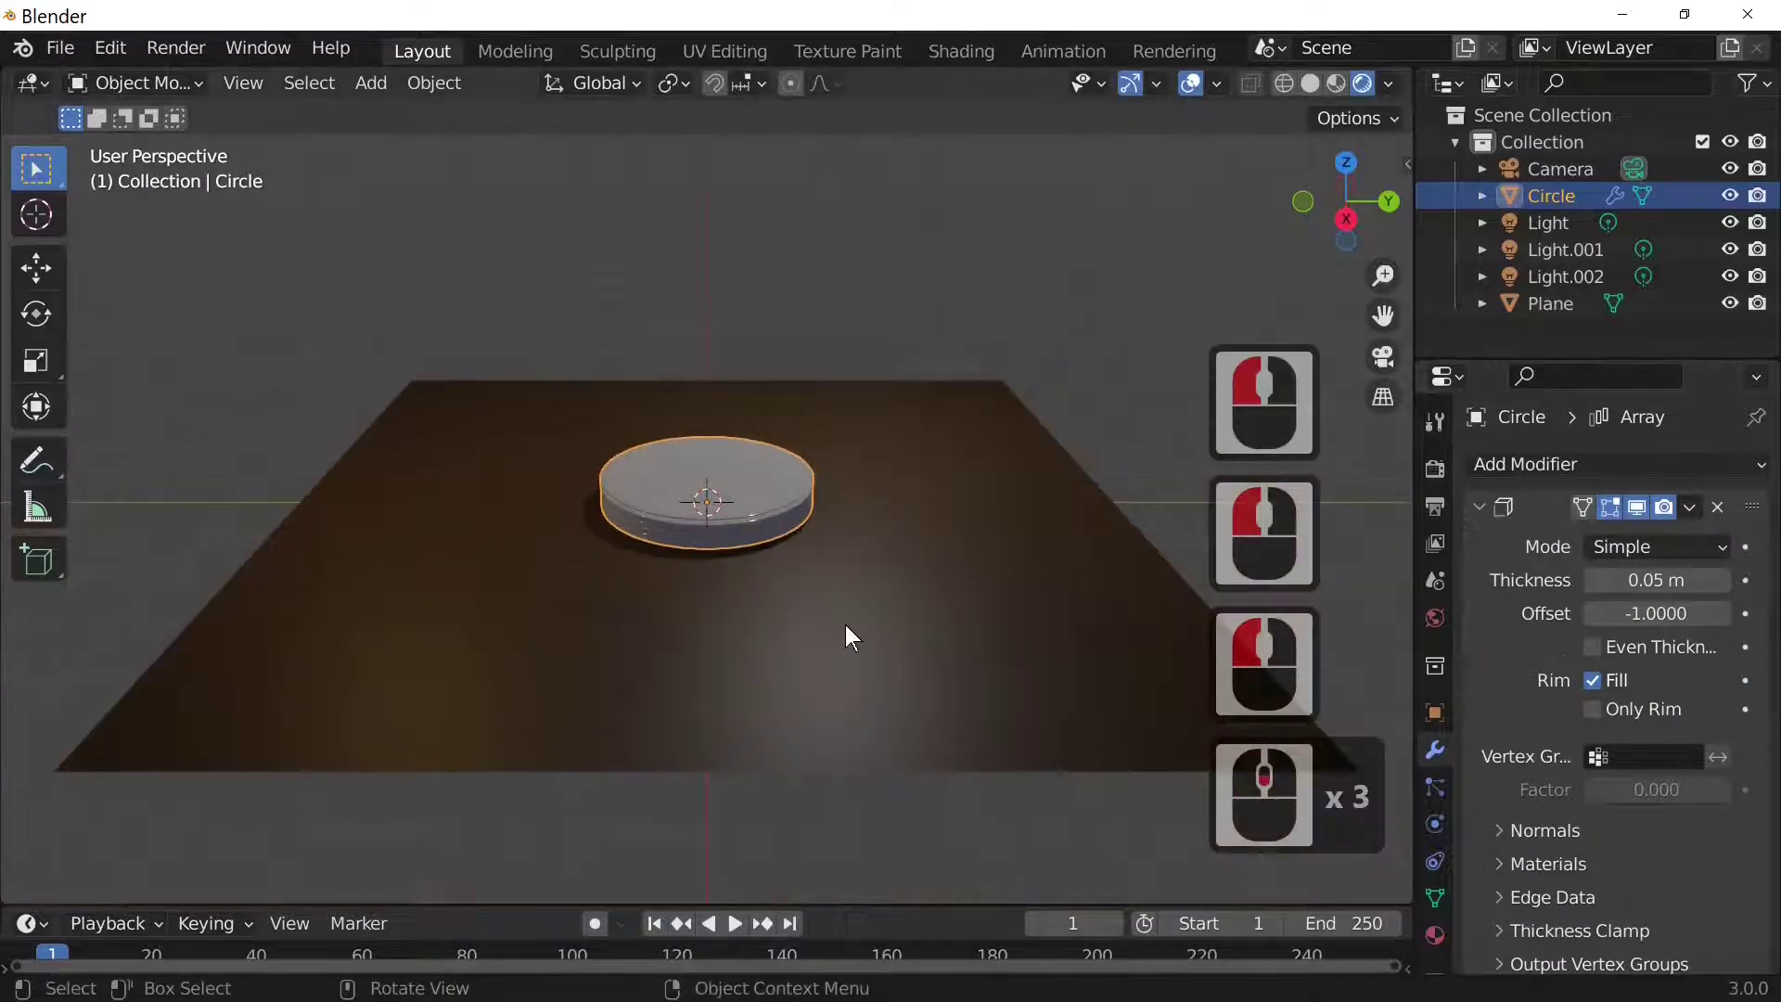
pyautogui.scroll(3, 846, 637)
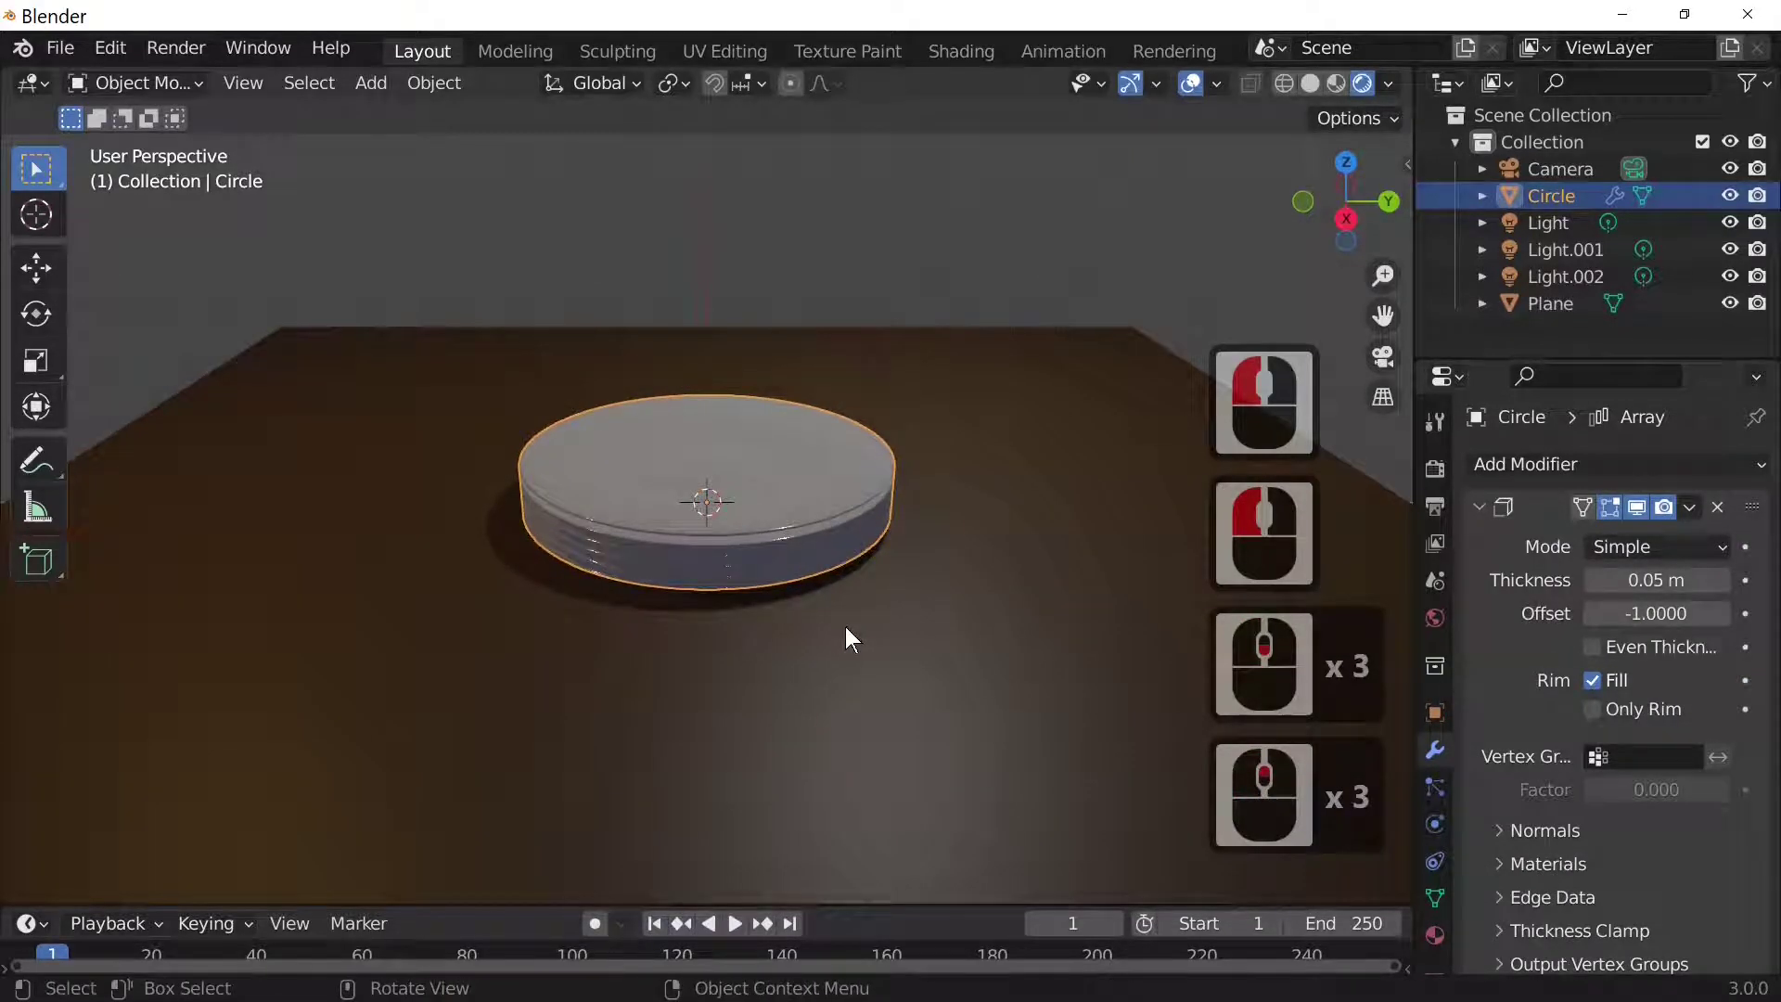
pyautogui.click(817, 493)
pyautogui.click(1050, 504)
pyautogui.click(848, 503)
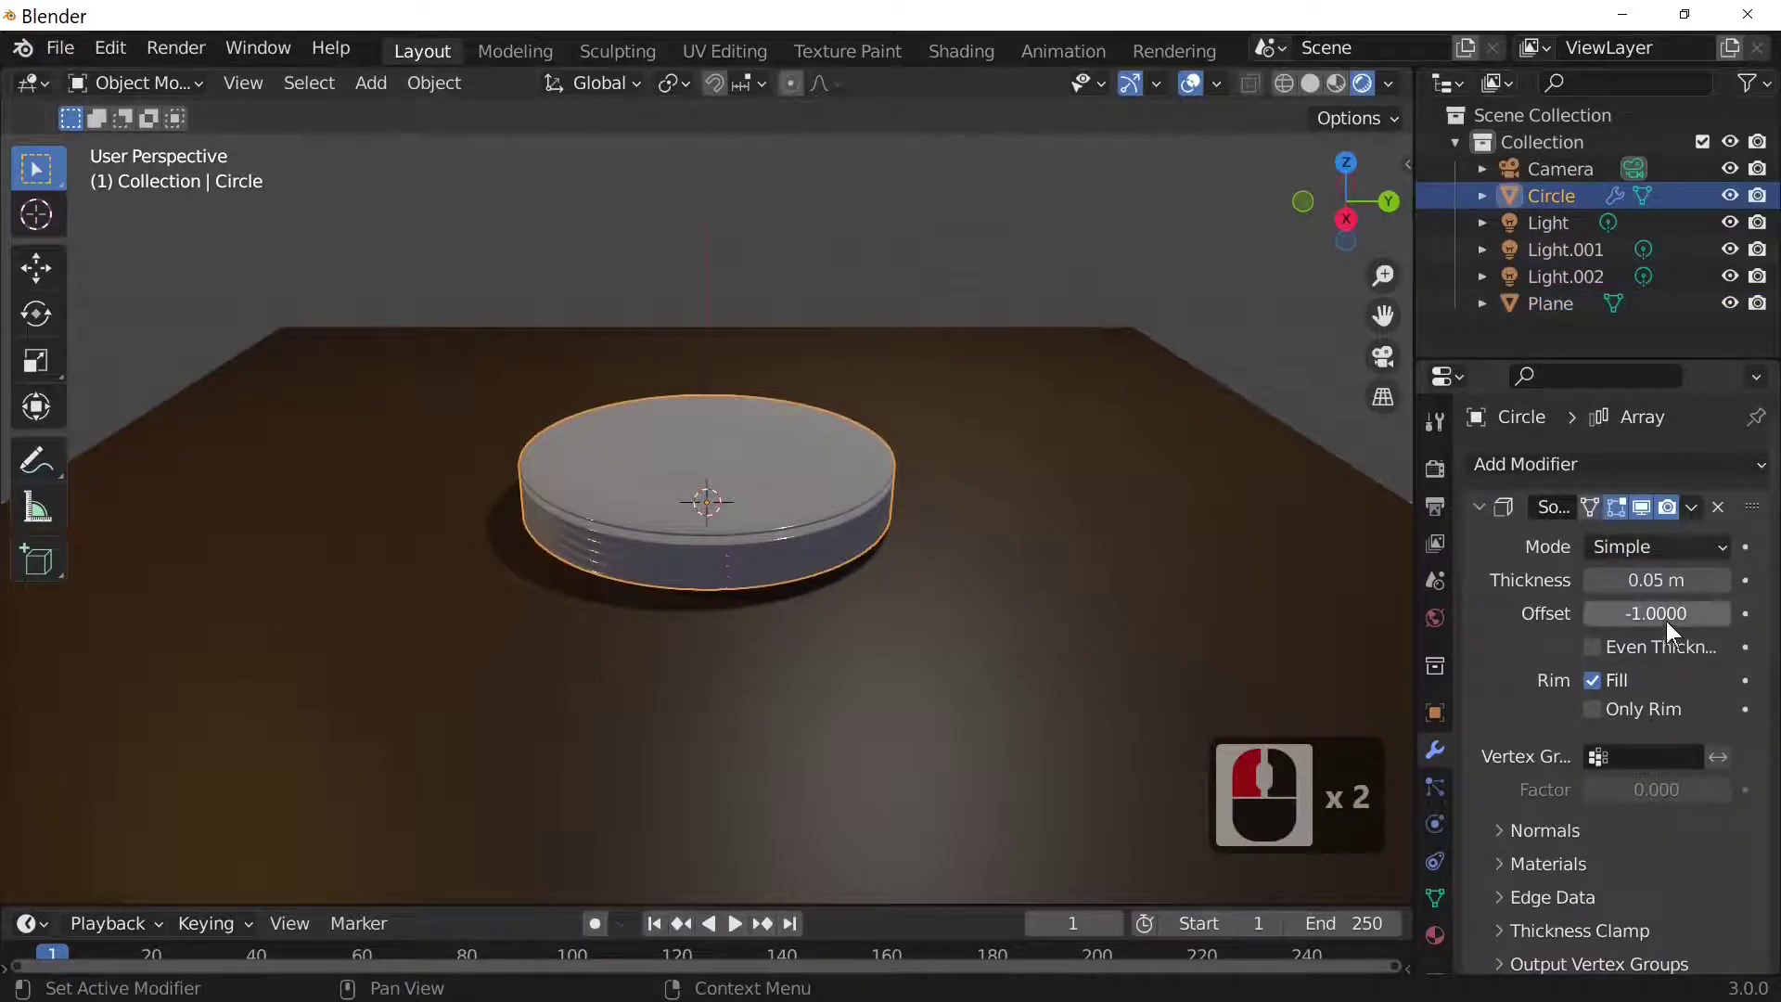
pyautogui.scroll(-17, 1640, 699)
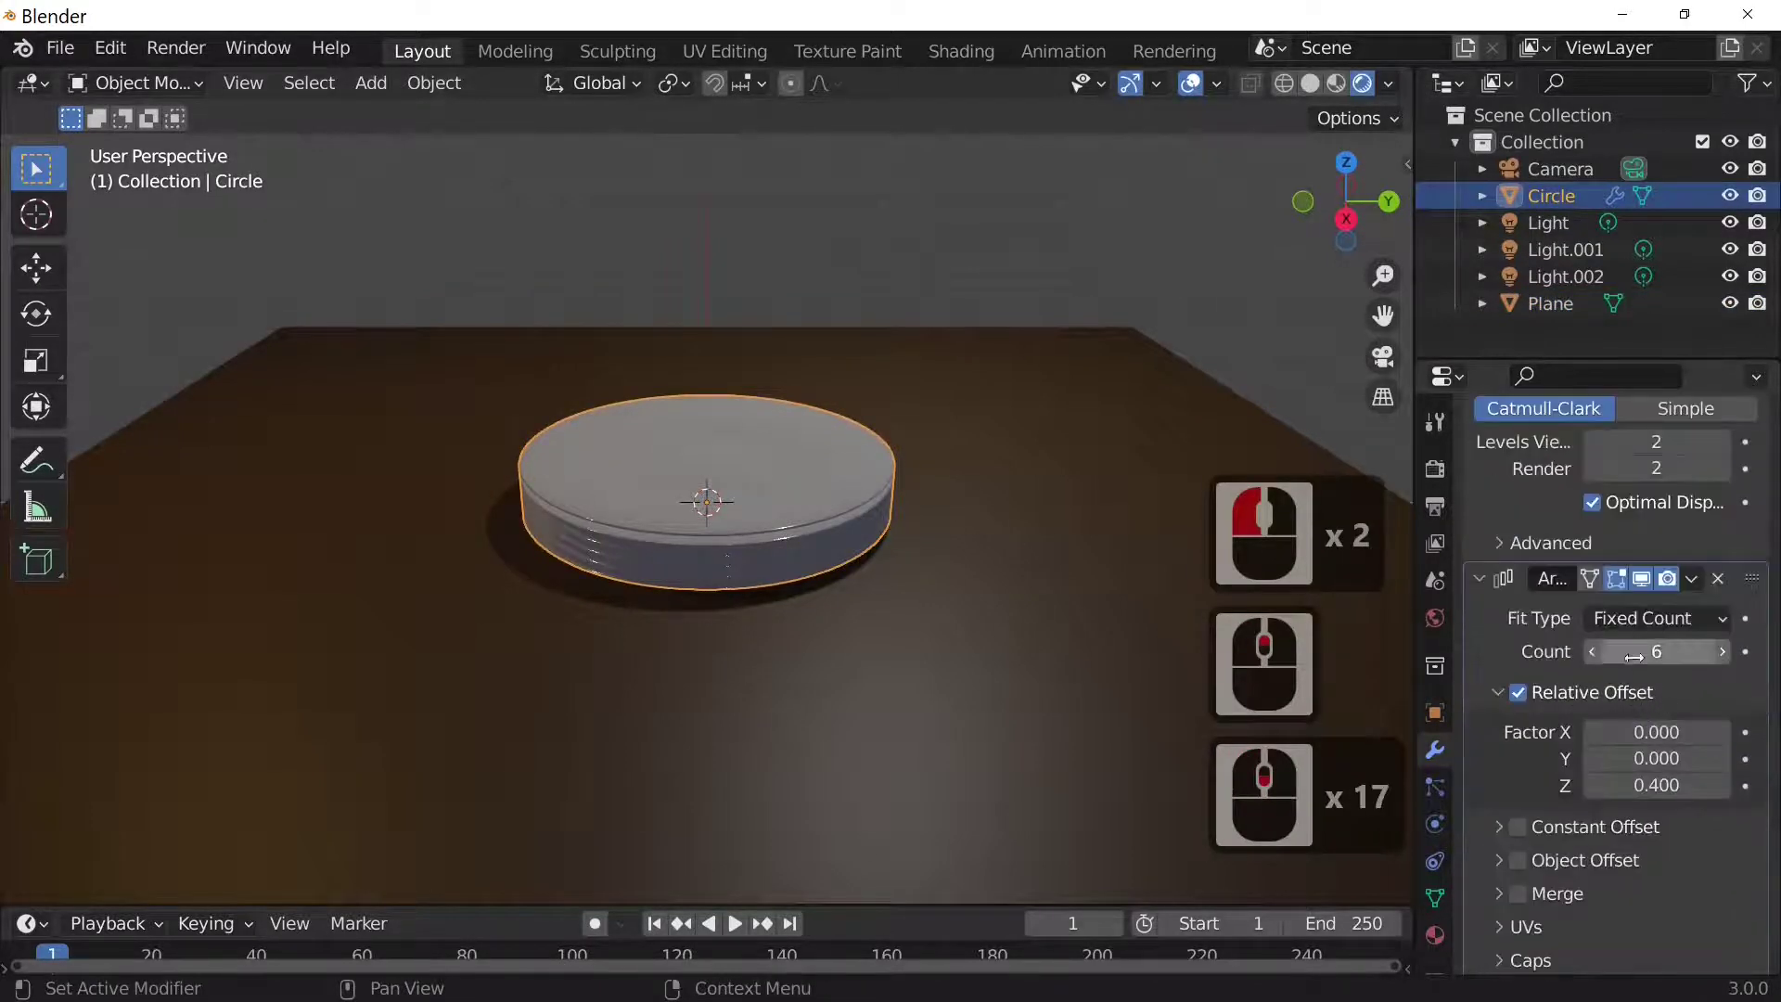
pyautogui.click(1593, 652)
pyautogui.click(1593, 652)
pyautogui.click(1593, 652)
pyautogui.click(1593, 652)
pyautogui.click(1593, 653)
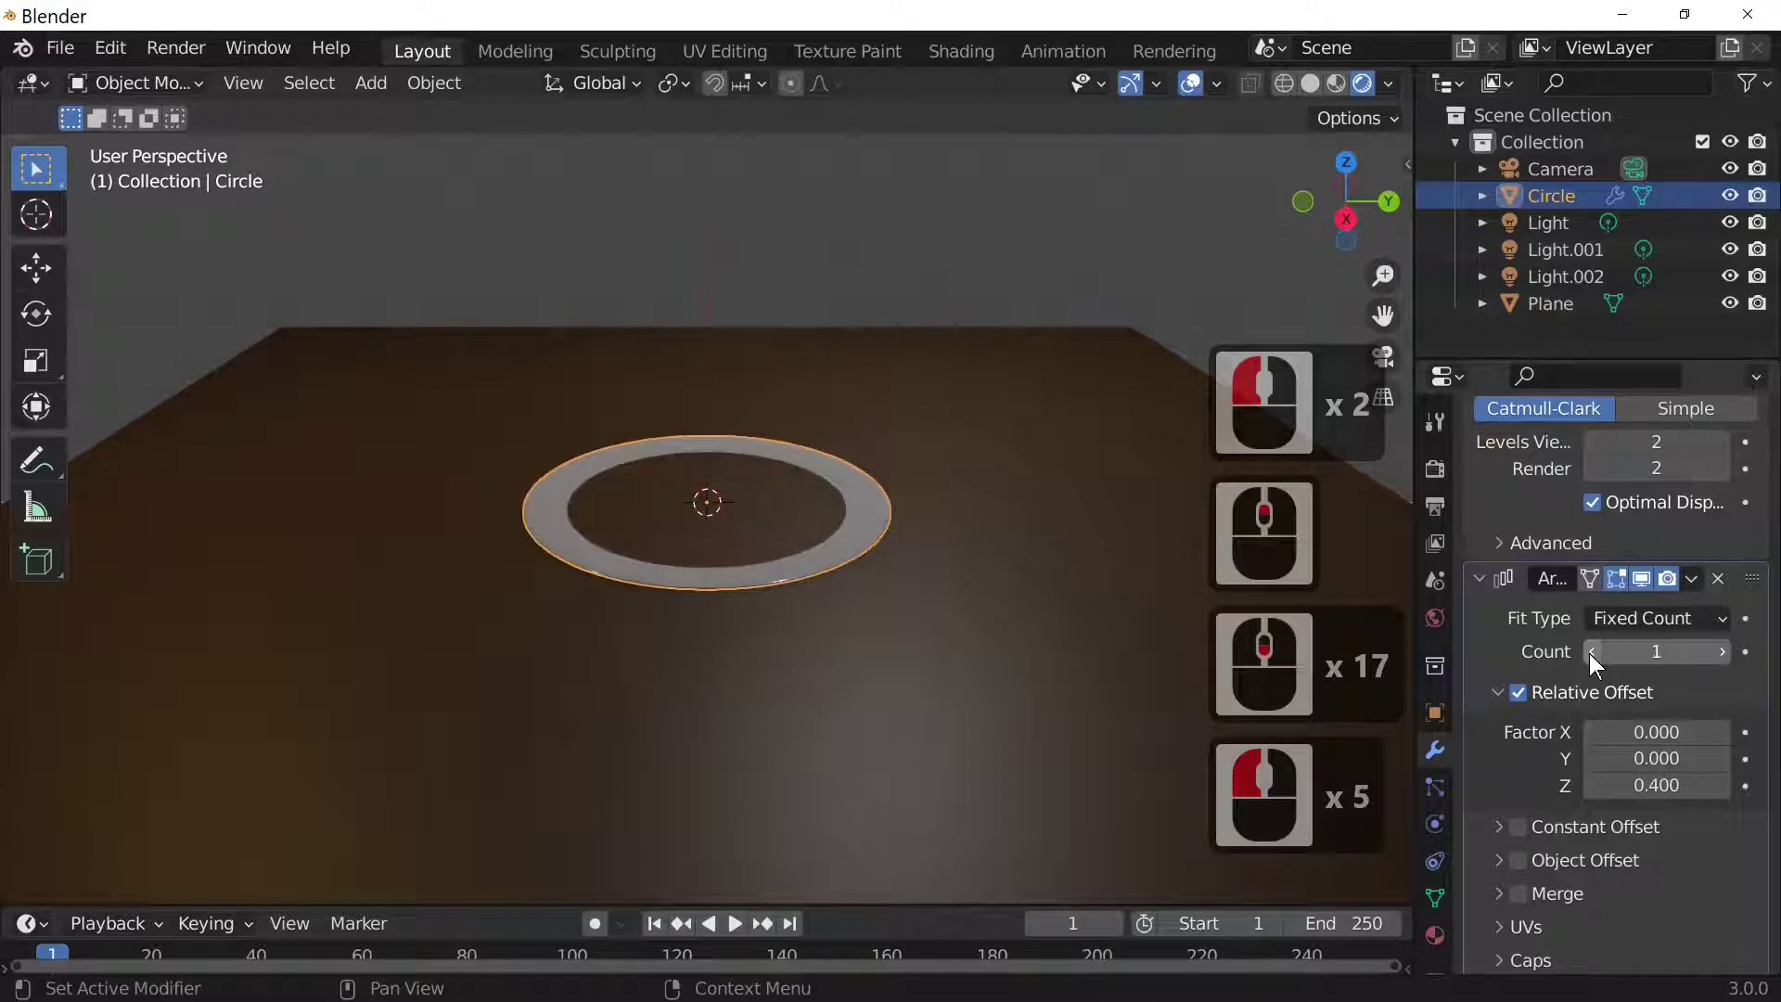
# Lower the brown ground plane about 0.13 m along Z so it lies beneath the plate
pyautogui.click(929, 621)
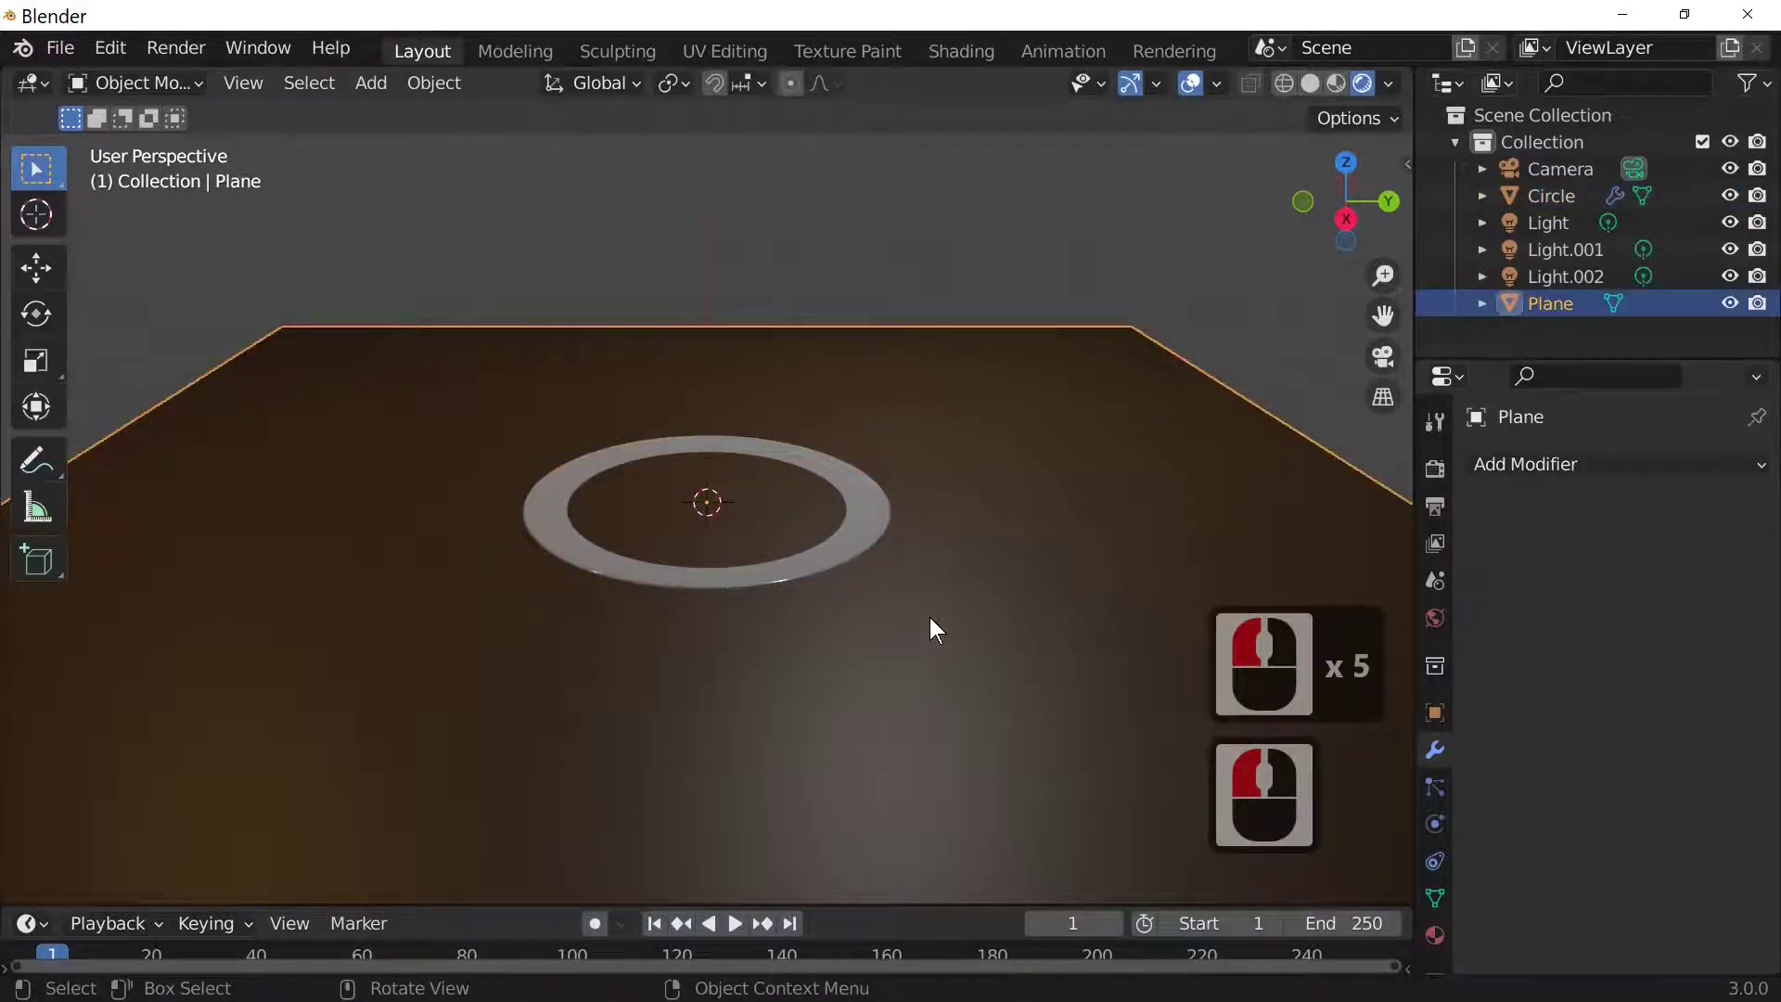
pyautogui.press('g')
pyautogui.press('z')
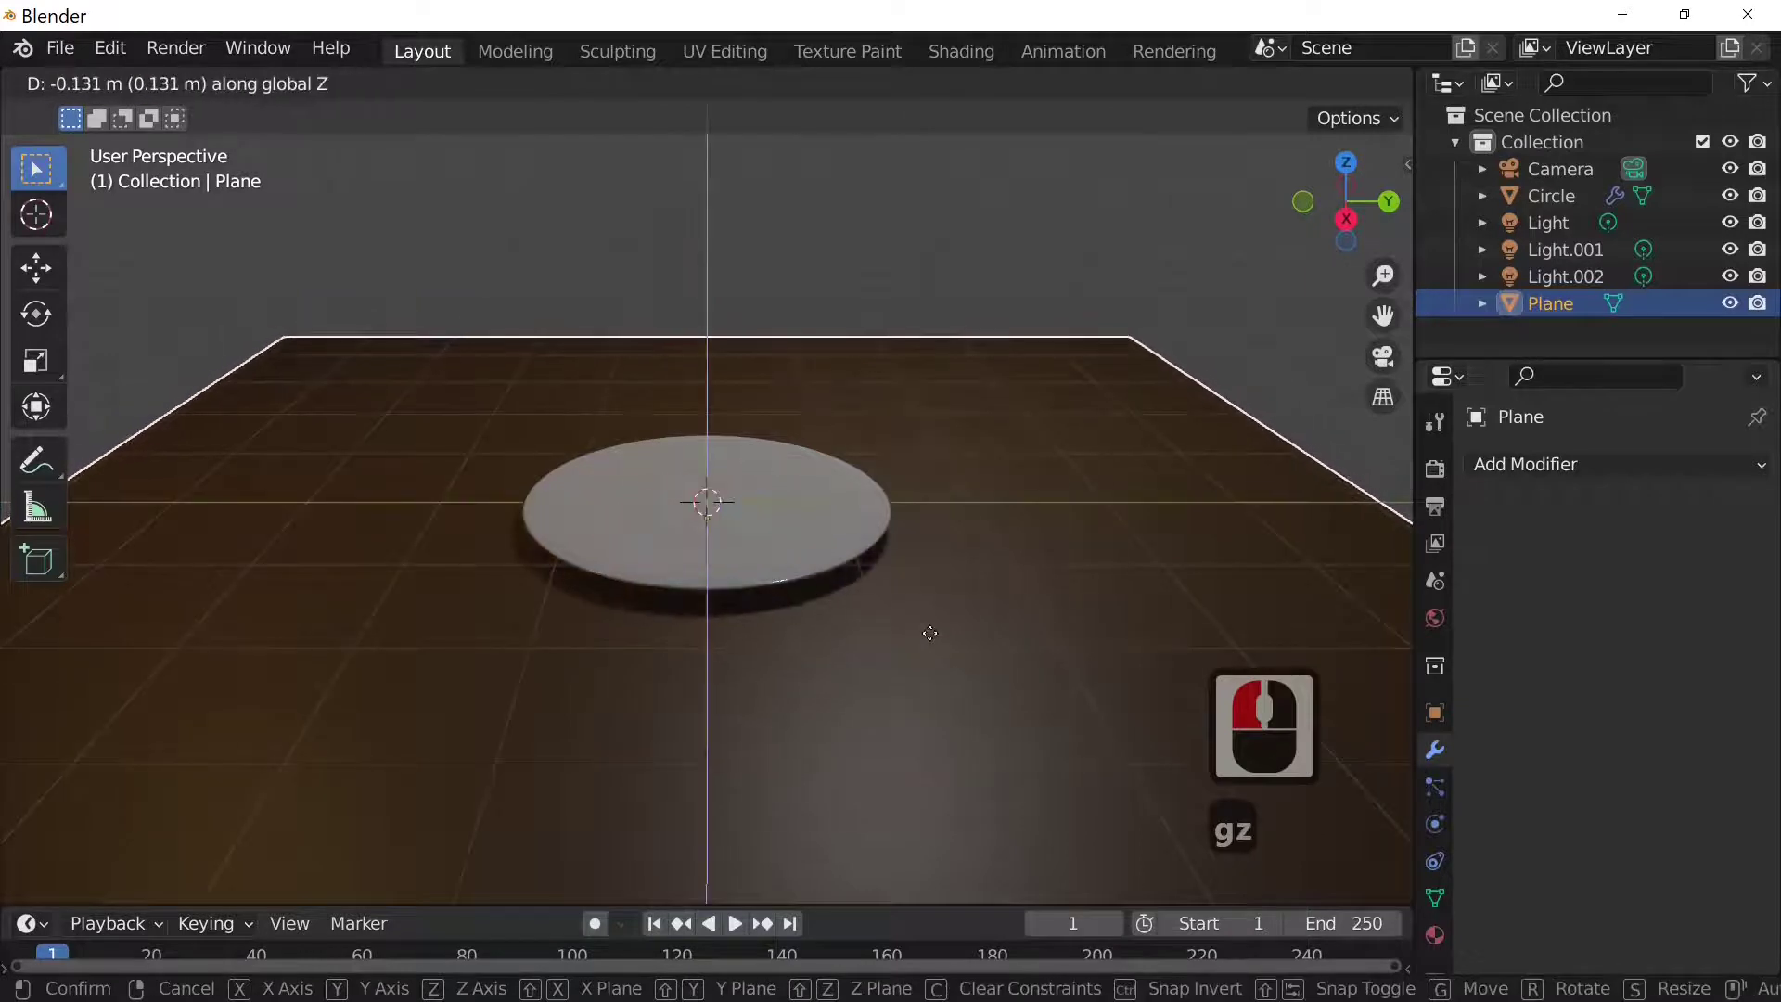
pyautogui.click(929, 632)
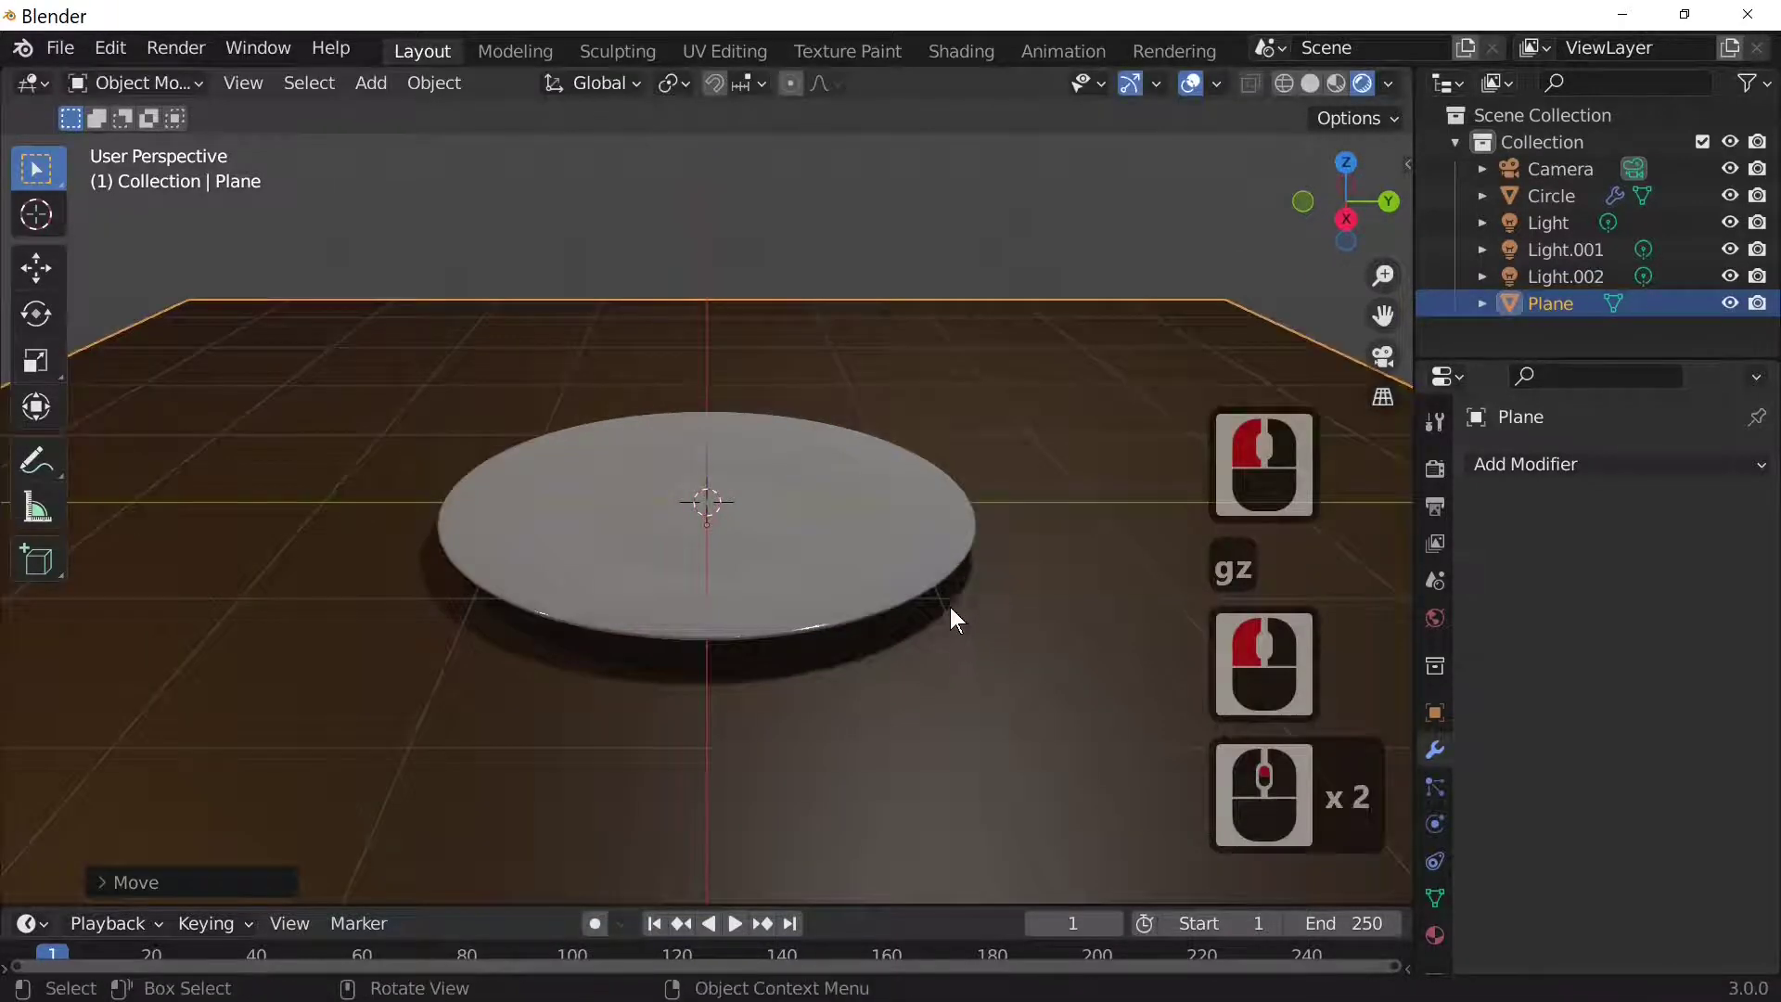
# Duplicate the plate and move the copy about 3.05 m along negative Y, beside the original
pyautogui.click(926, 568)
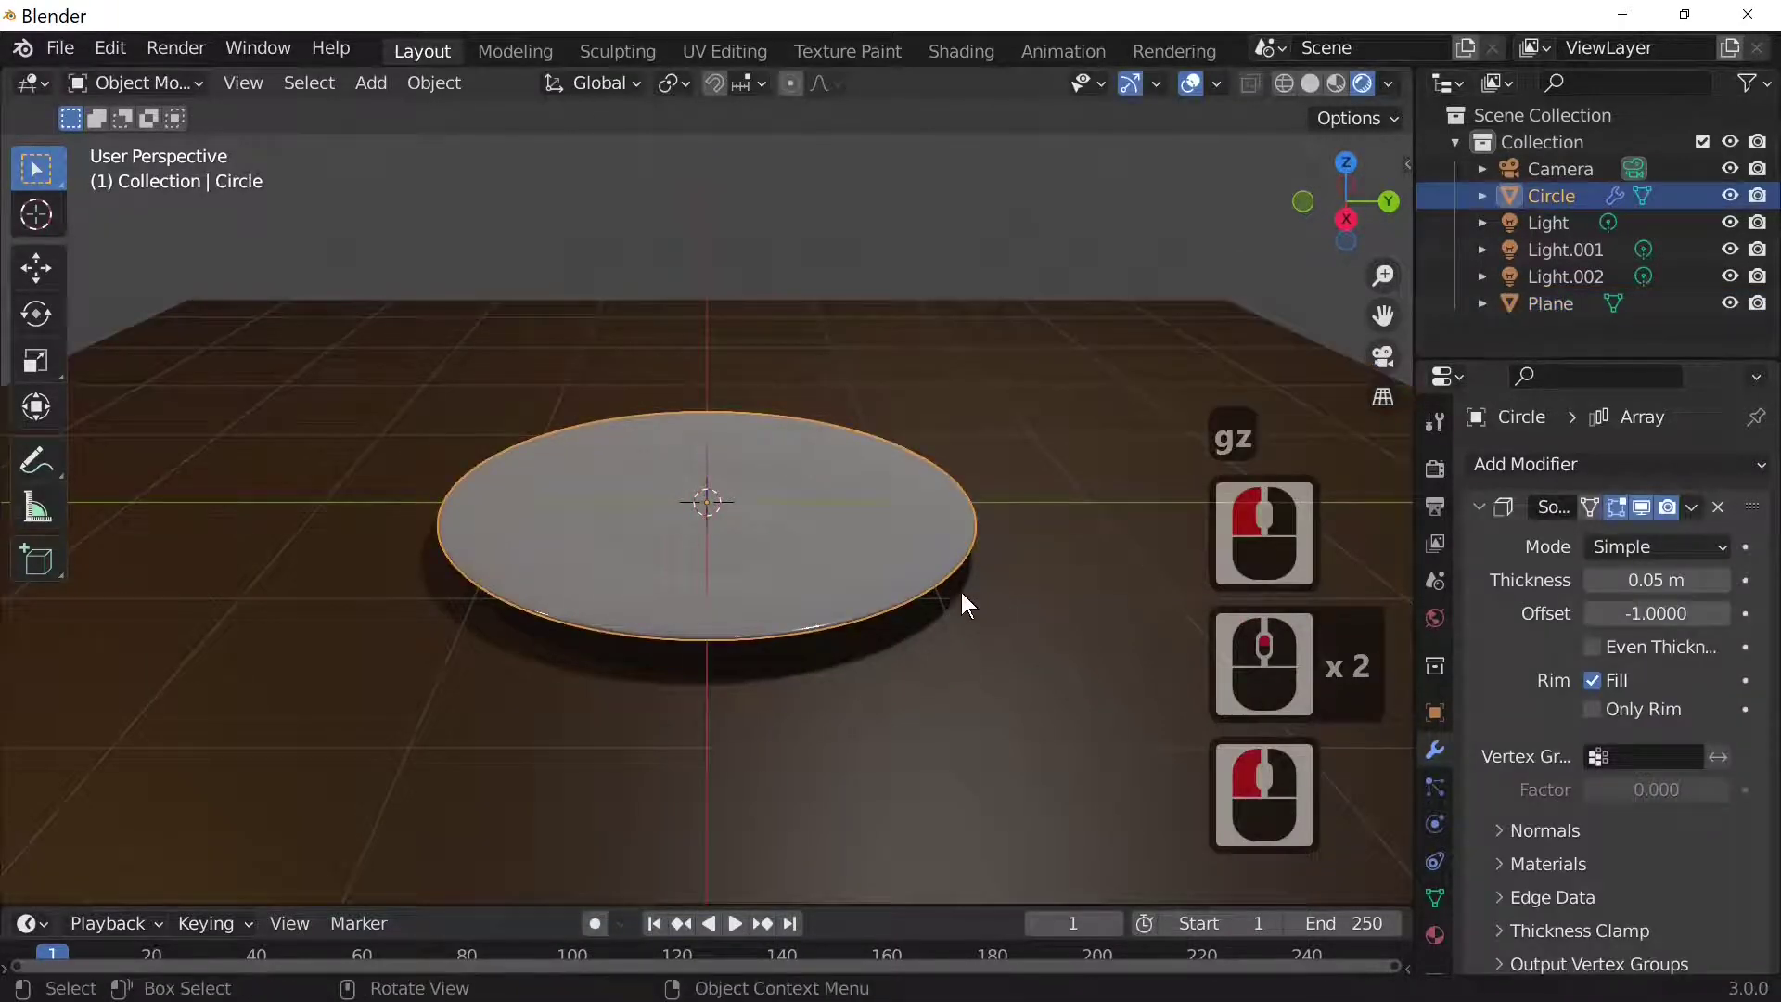
pyautogui.press('Tab')
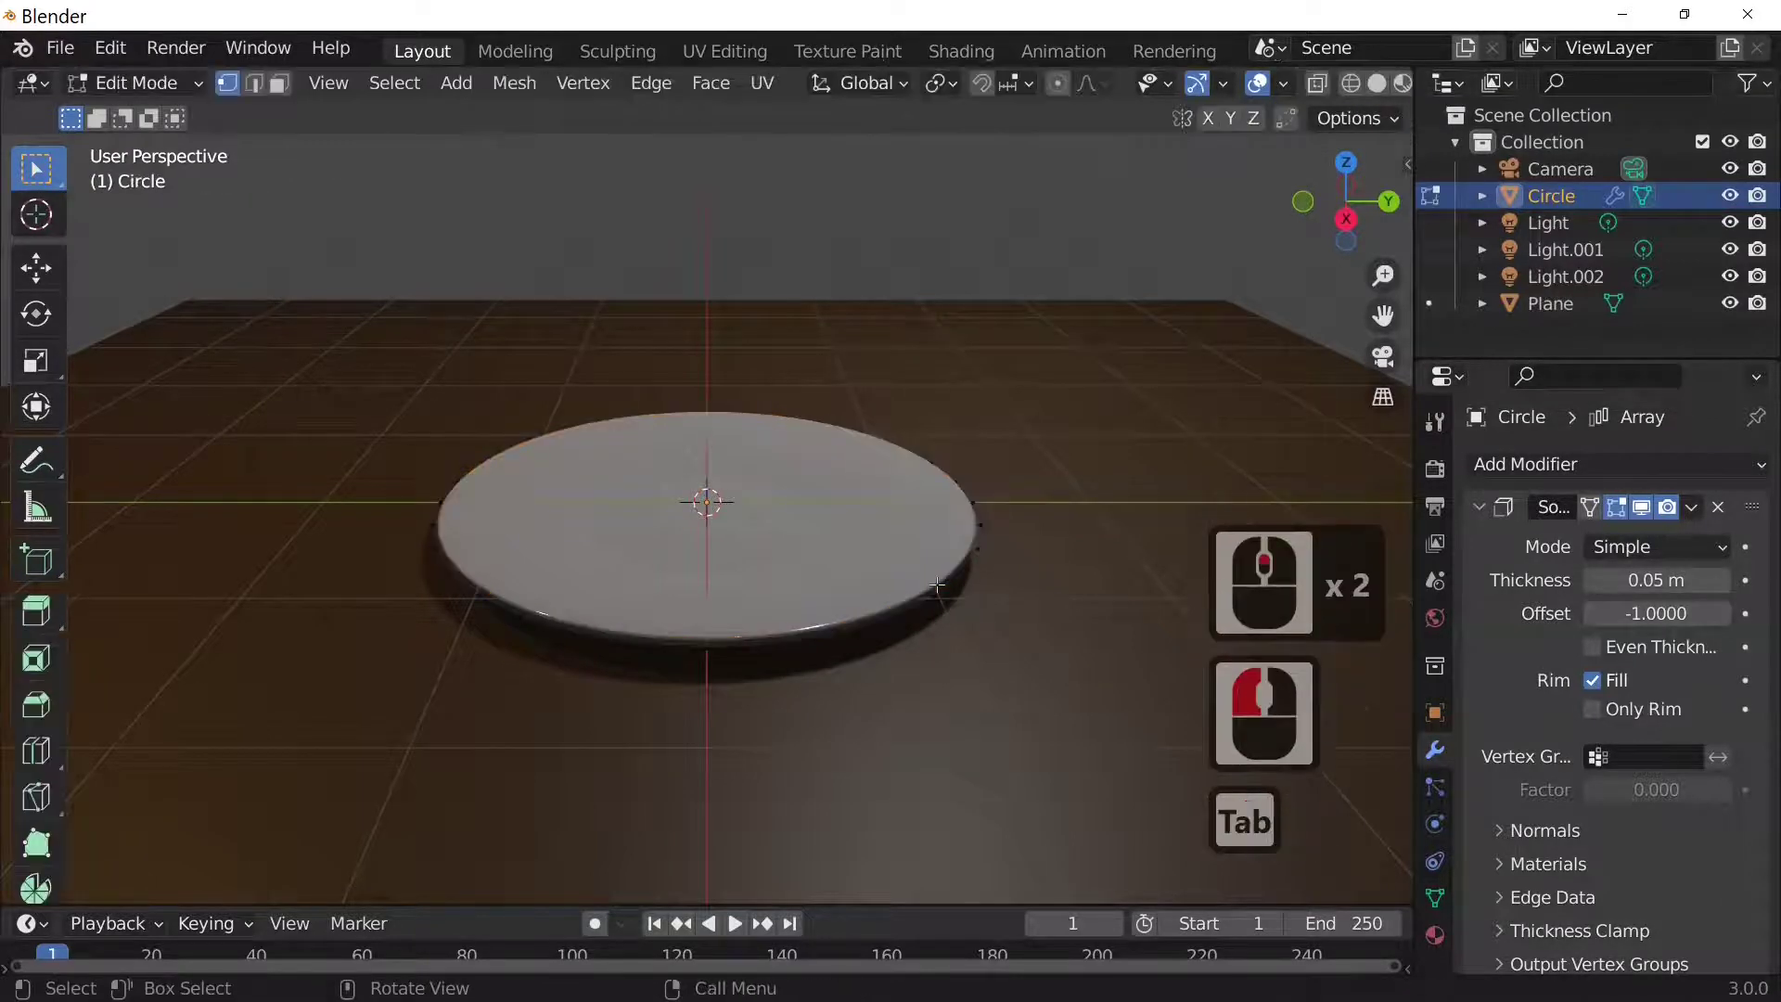
pyautogui.moveTo(937, 585); pyautogui.dragTo(964, 527, button='middle')
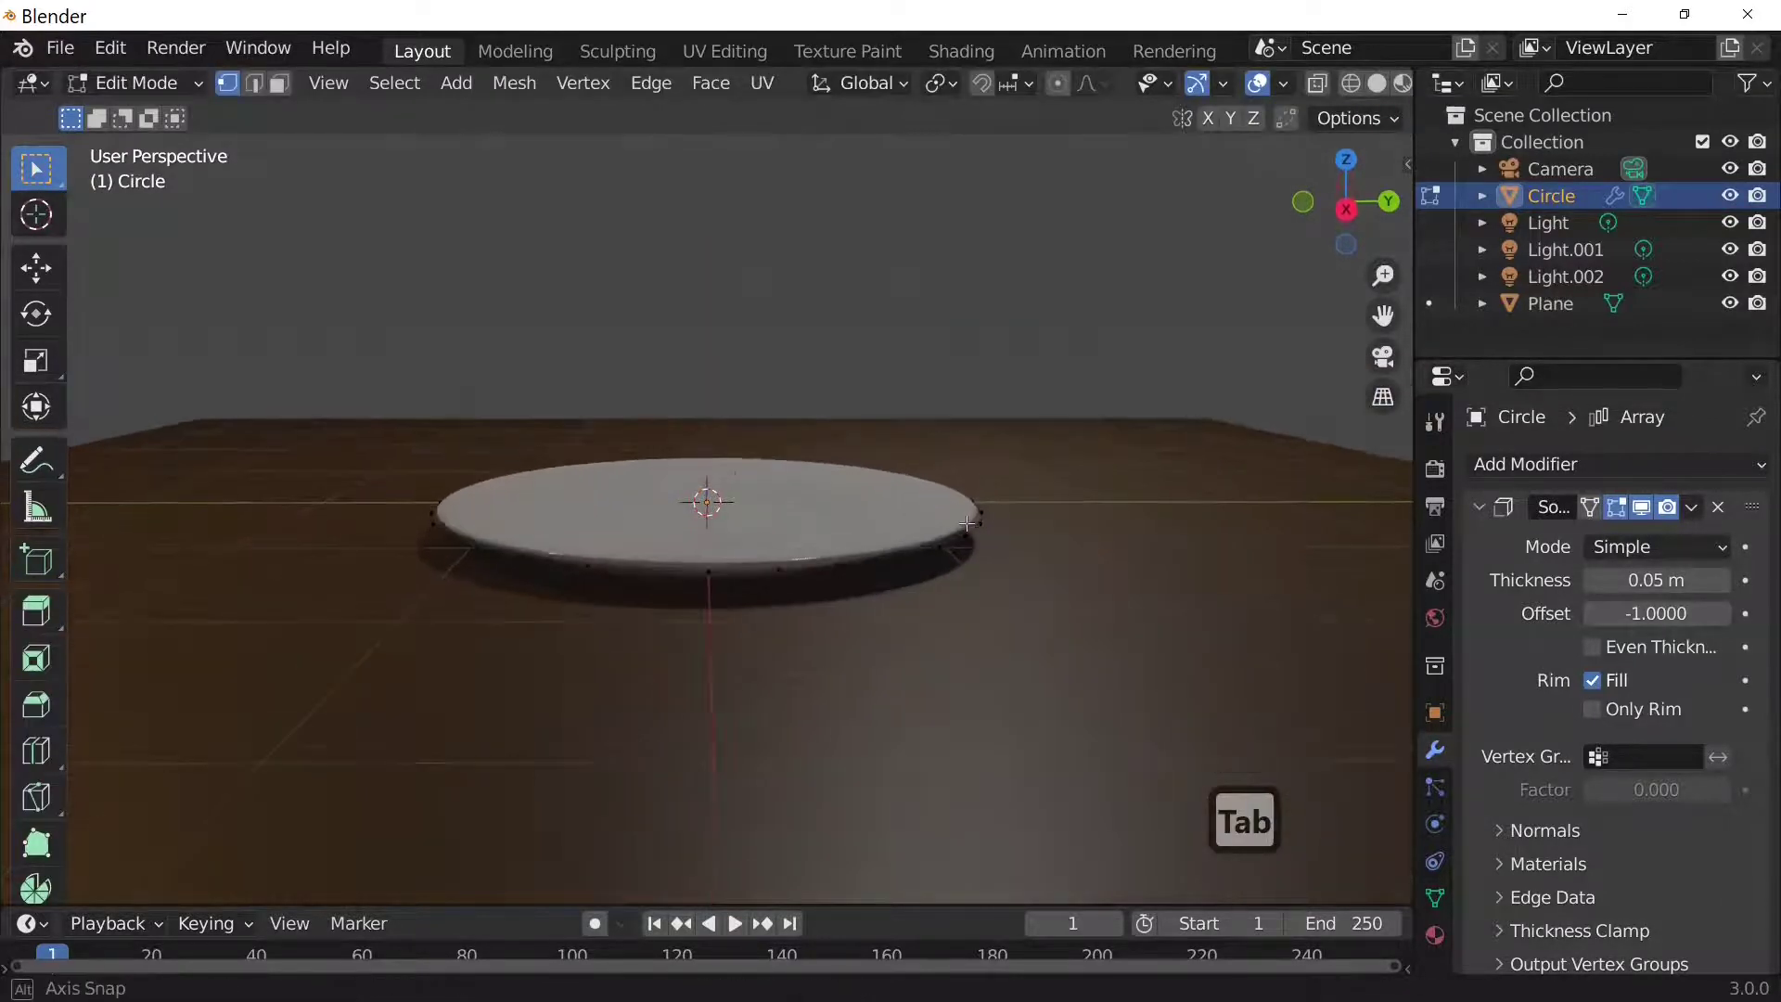
pyautogui.moveTo(733, 555); pyautogui.dragTo(766, 596, button='middle')
pyautogui.press('Tab')
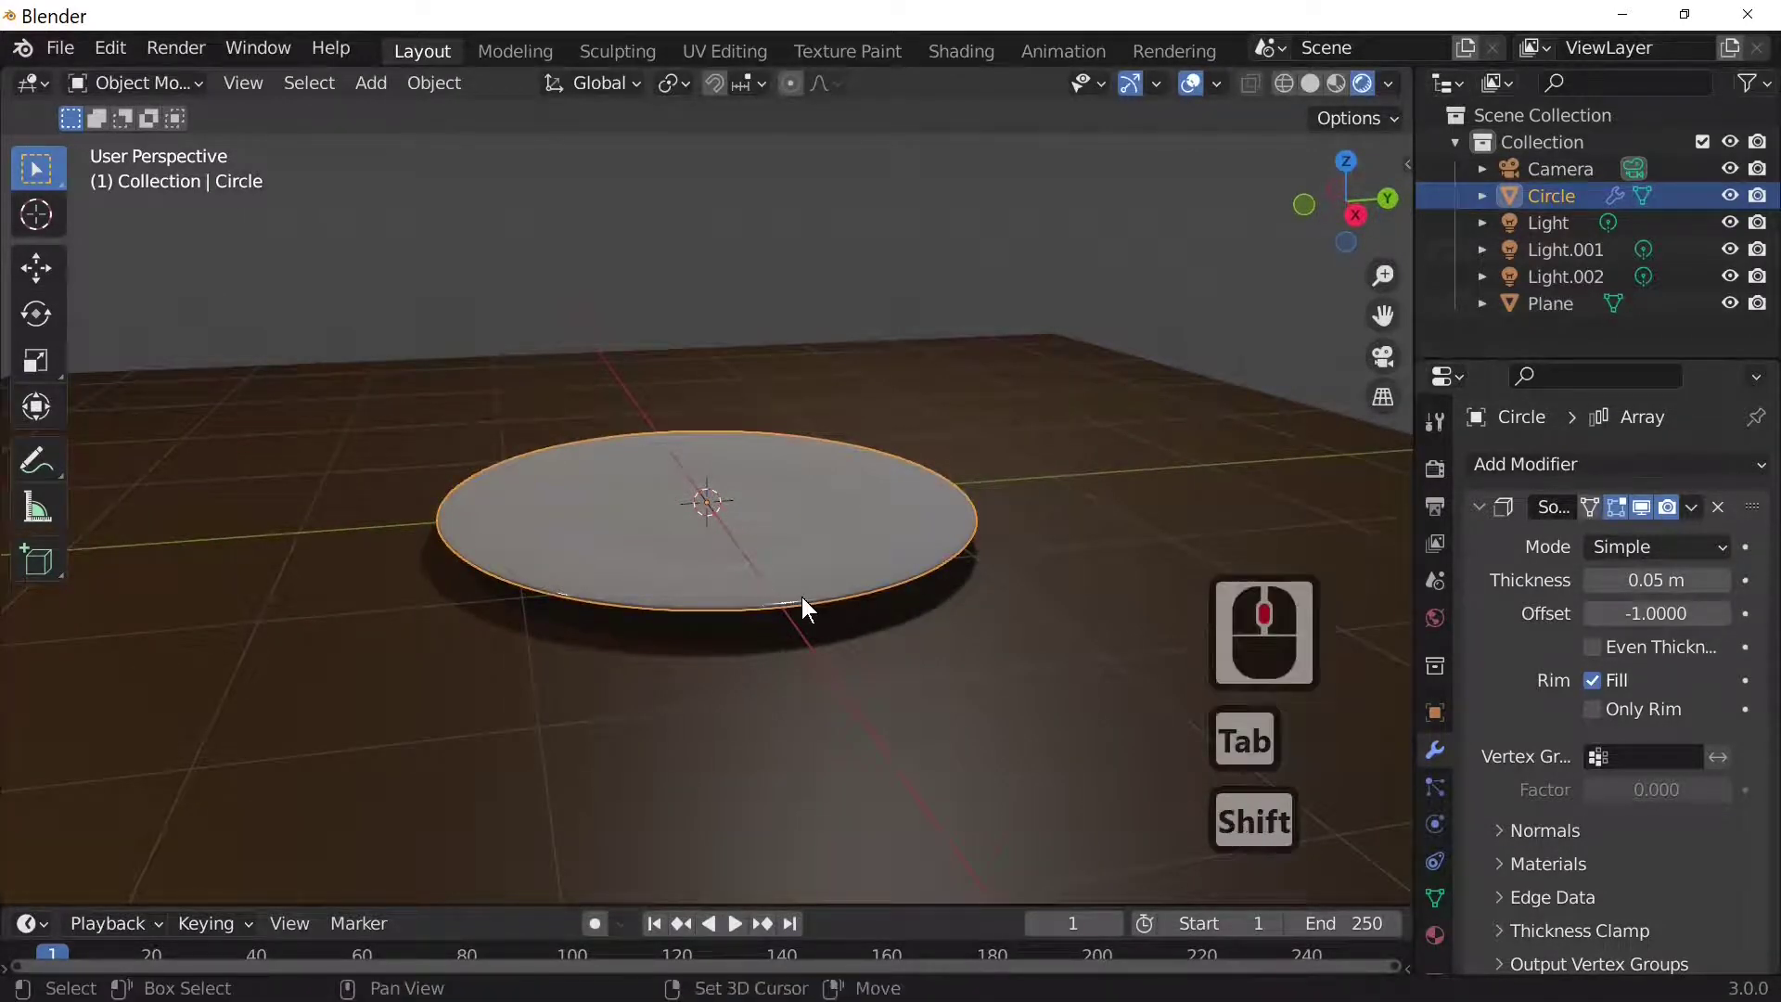
pyautogui.hotkey('shift', 'd')
pyautogui.click(801, 597)
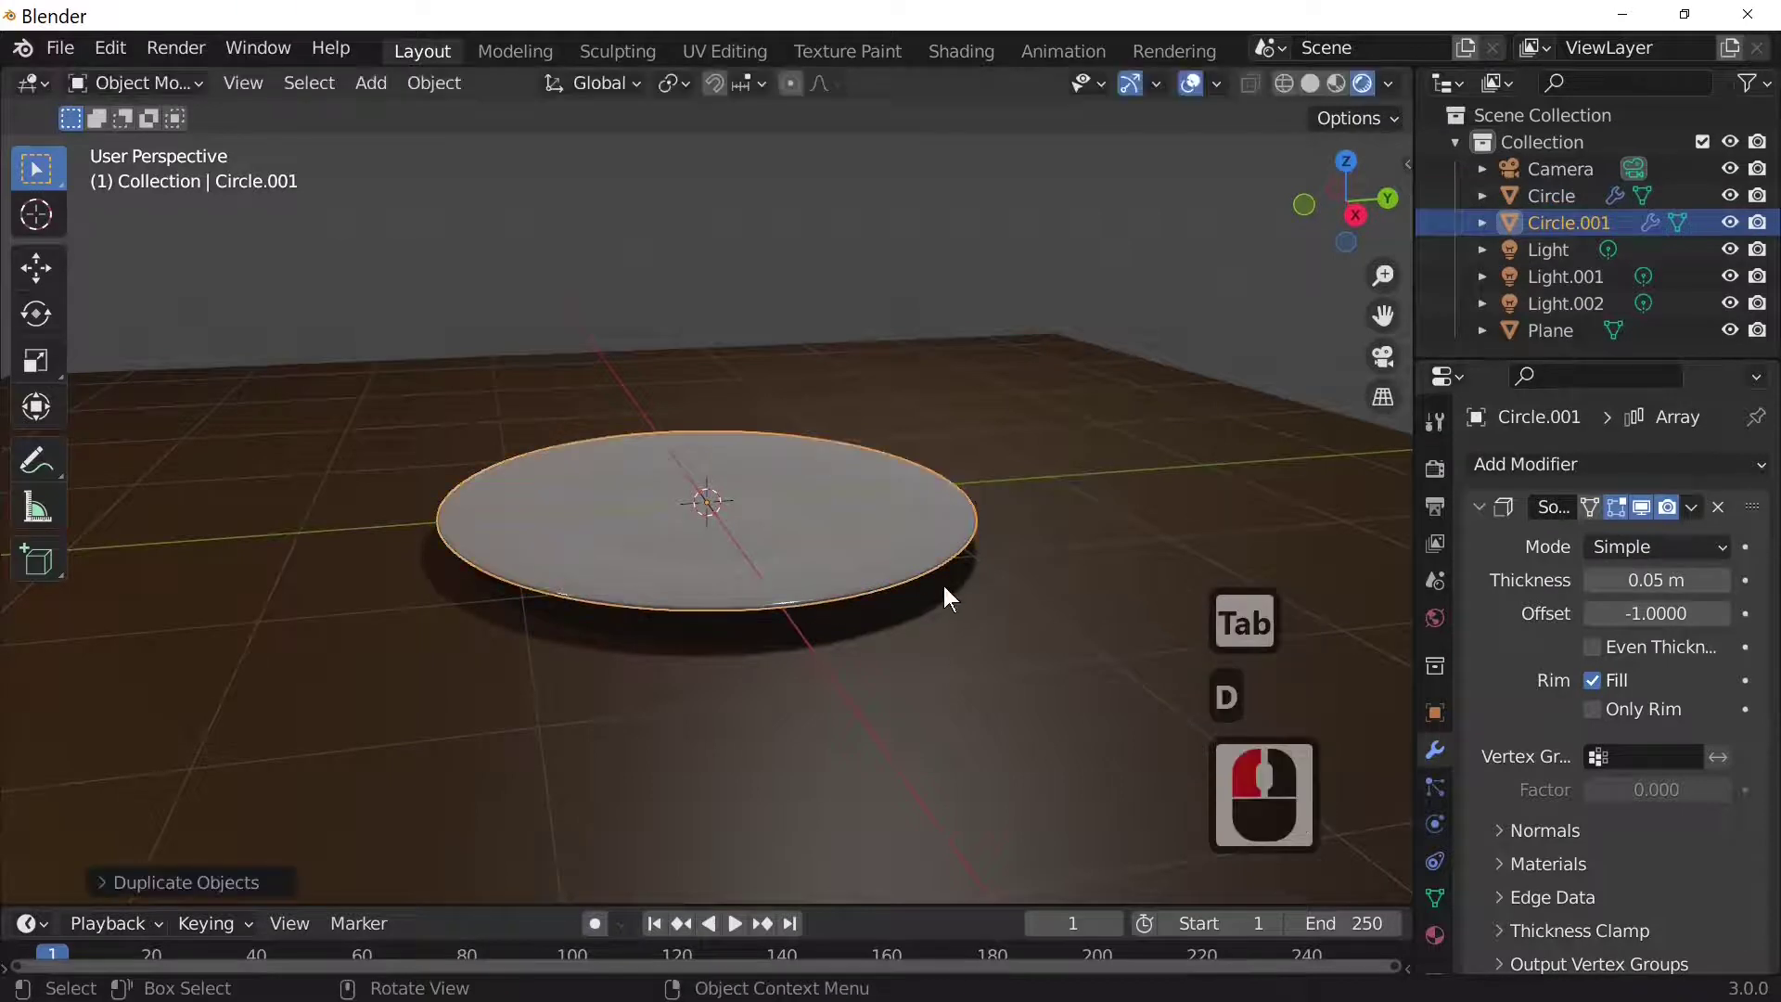
pyautogui.press('g')
pyautogui.press('y')
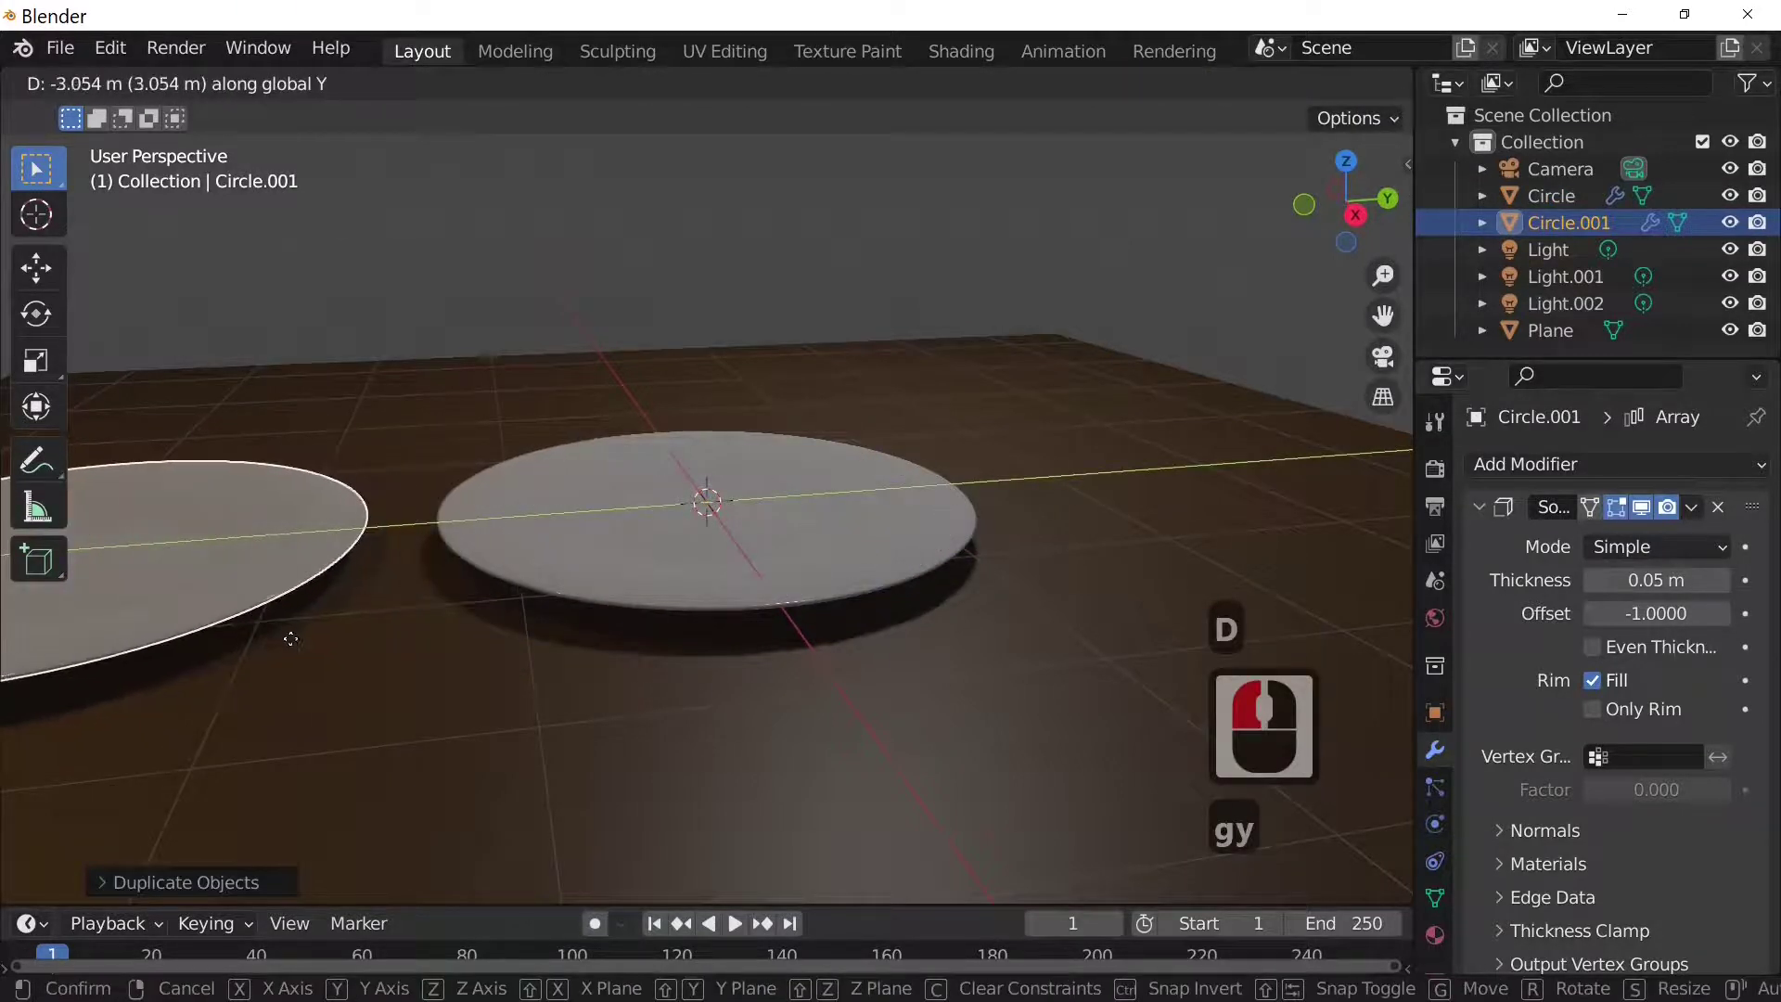
pyautogui.click(291, 641)
# Raise the outer rim edge loop of the duplicated plate about 0.21 m along Z to form a bowl
pyautogui.keyDown('ctrl'); pyautogui.scroll(5, 290, 649); pyautogui.keyUp('ctrl')
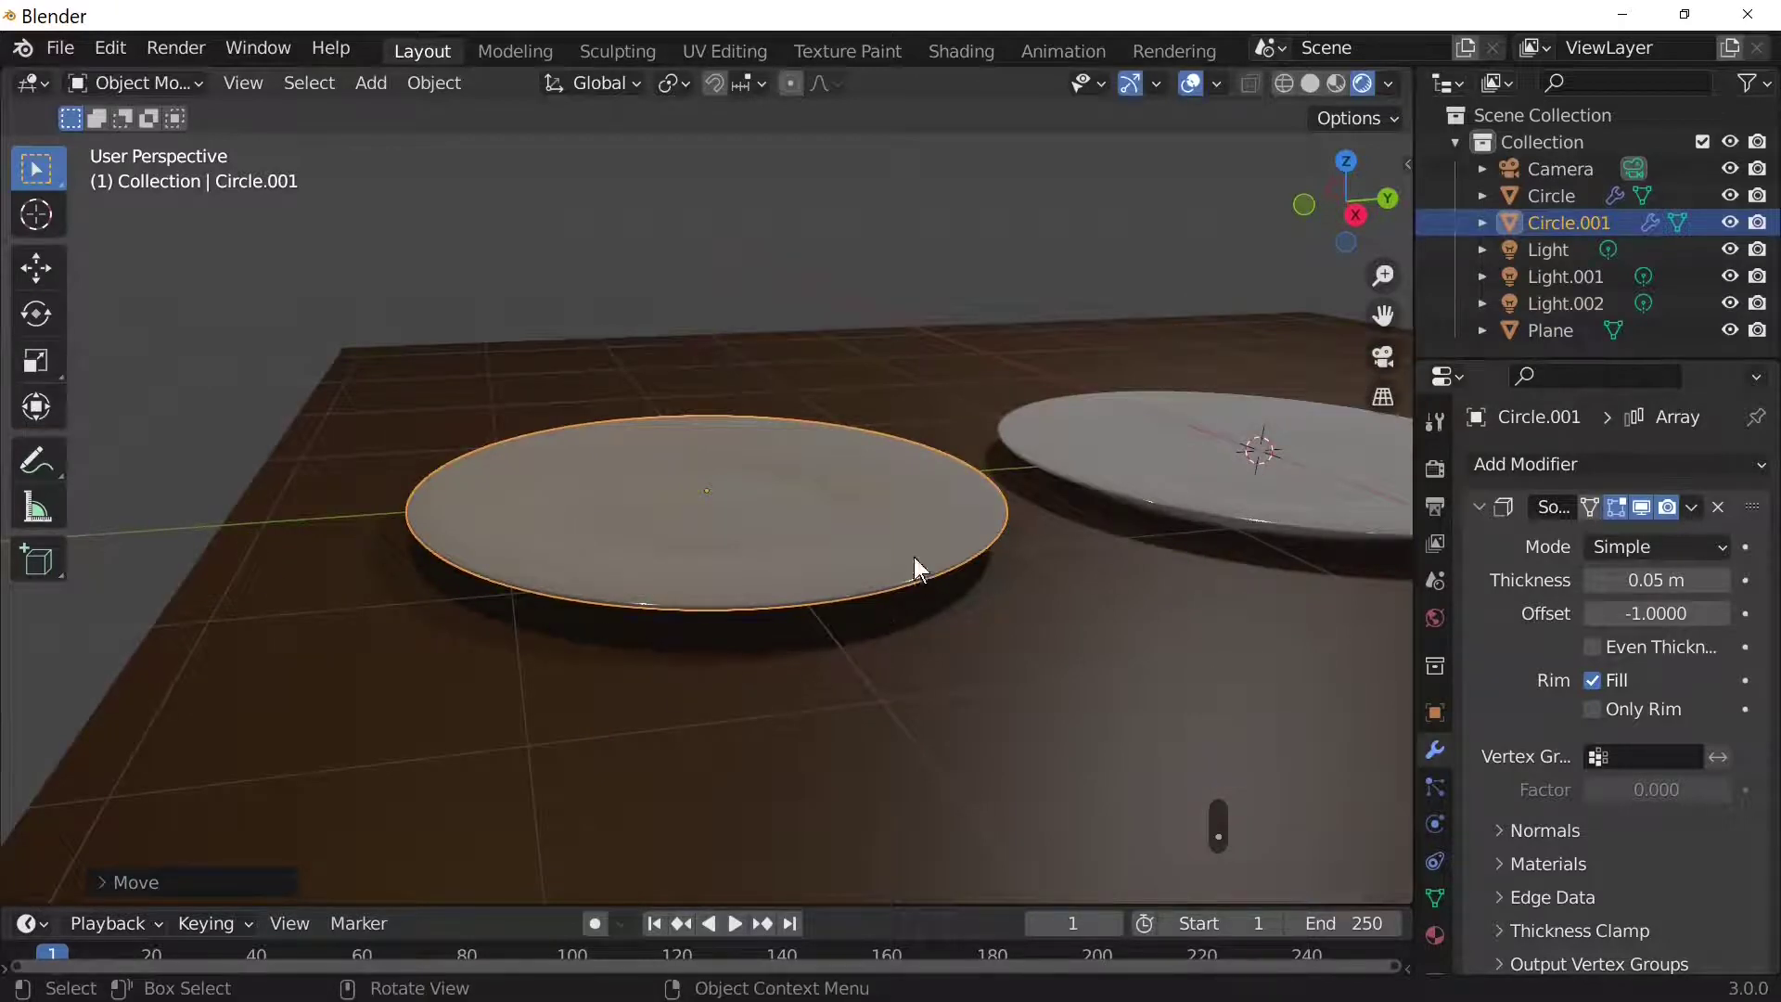
pyautogui.press('Tab')
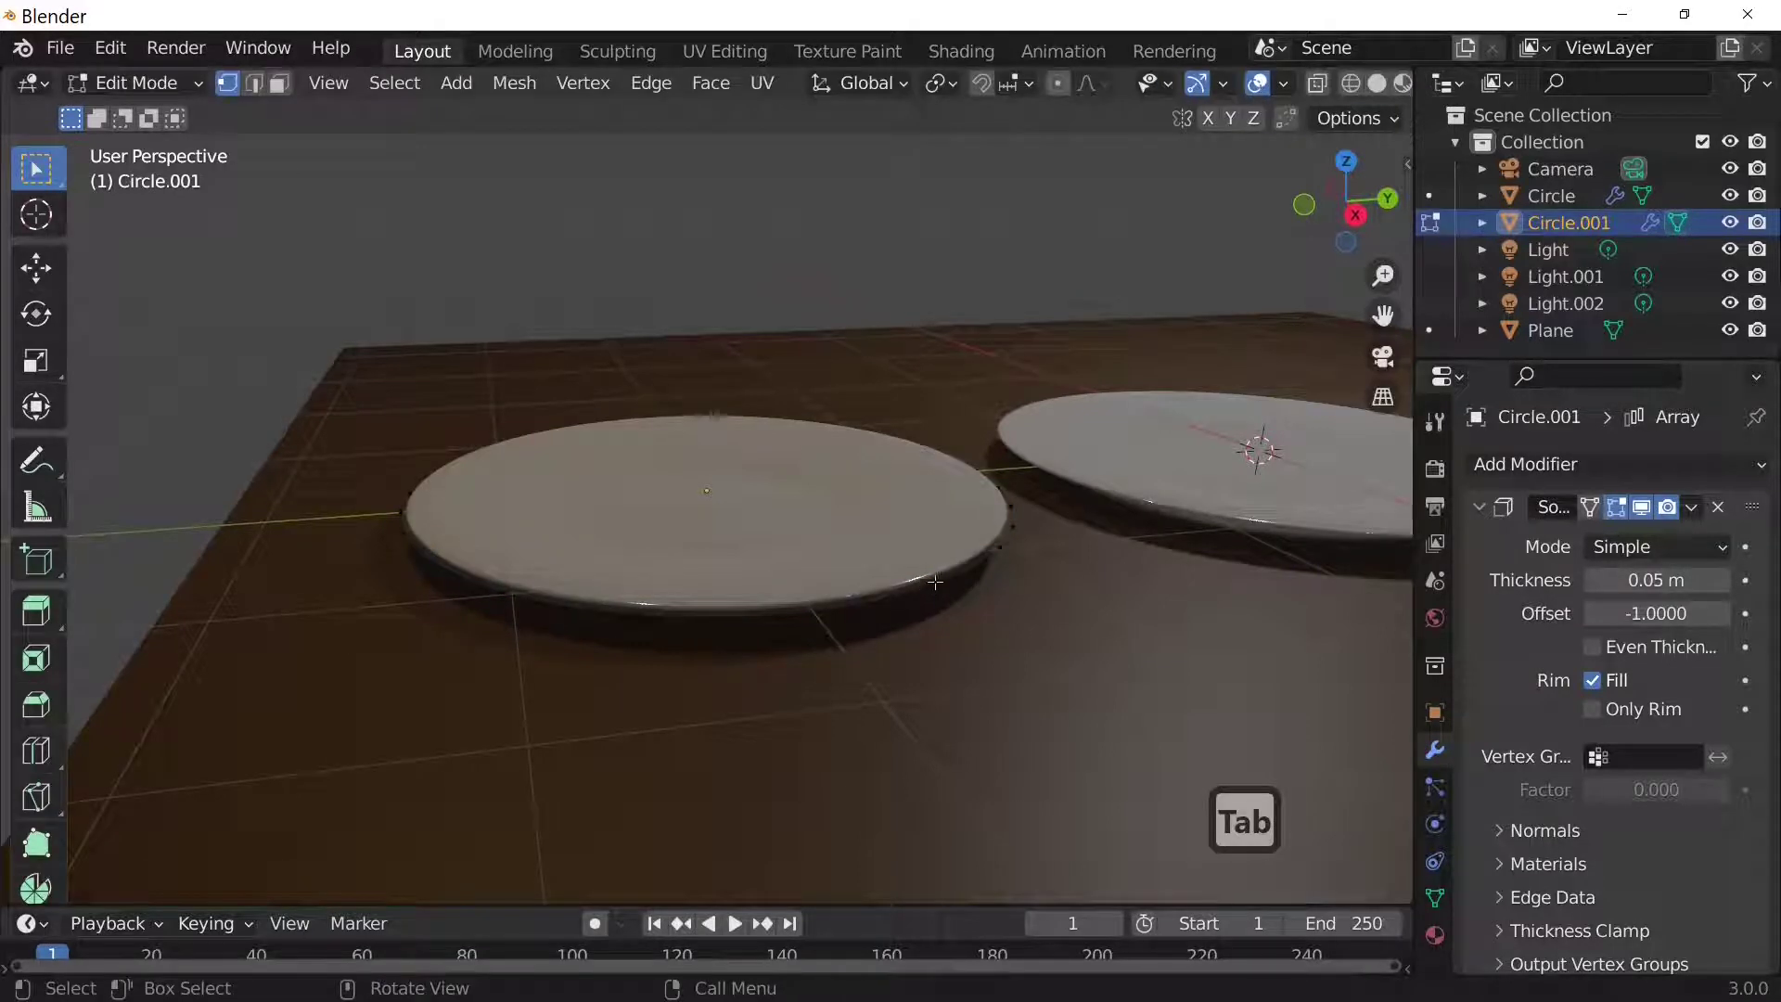
pyautogui.press('alt')
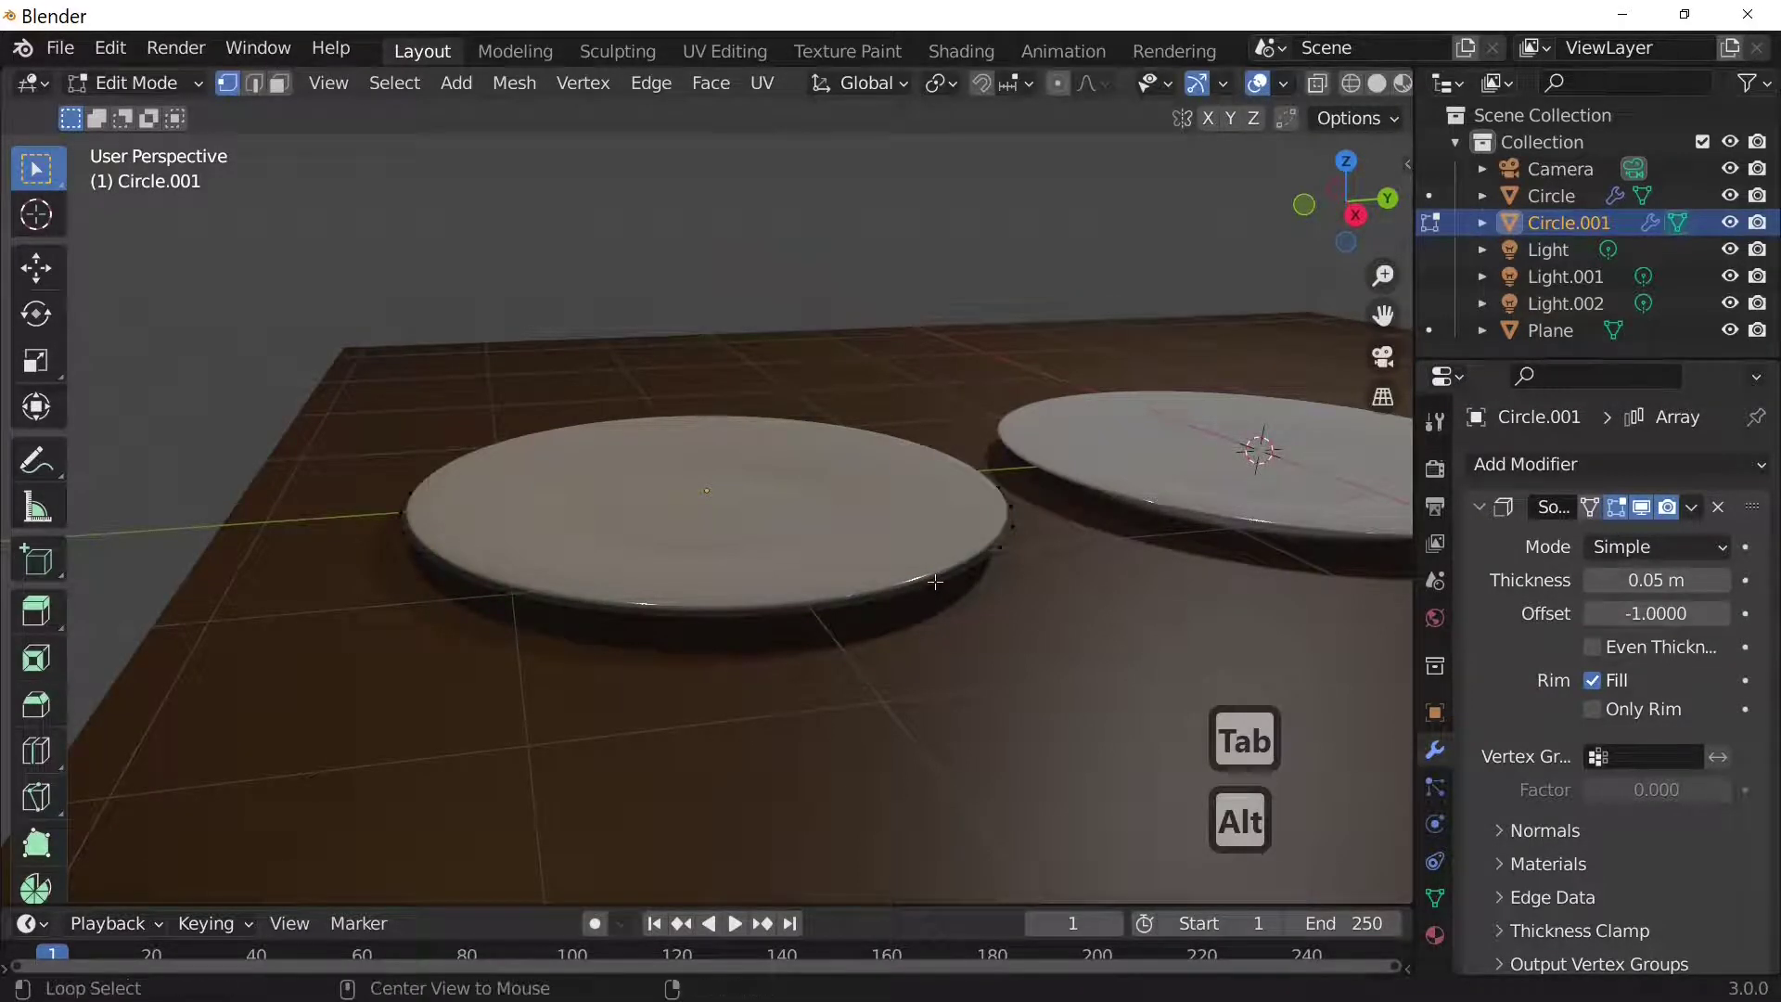
pyautogui.keyDown('alt'); pyautogui.click(935, 582); pyautogui.keyUp('alt')
pyautogui.moveTo(1012, 637); pyautogui.dragTo(969, 559, button='middle')
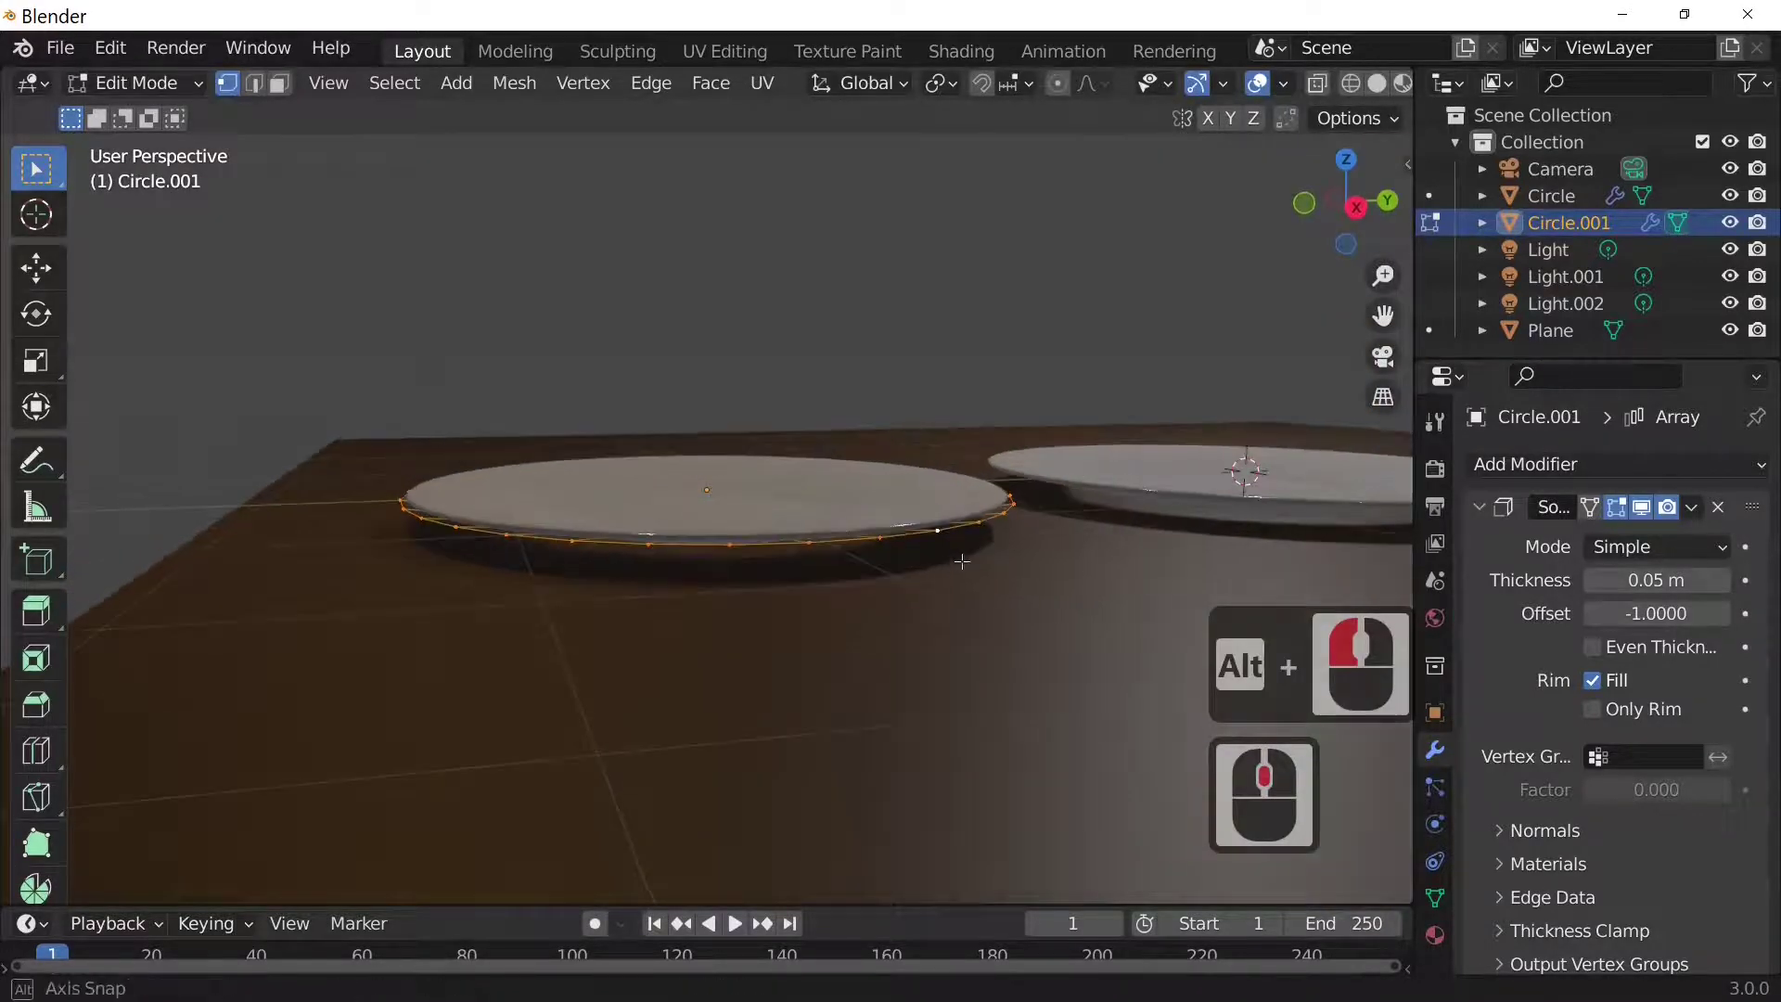
pyautogui.press('g')
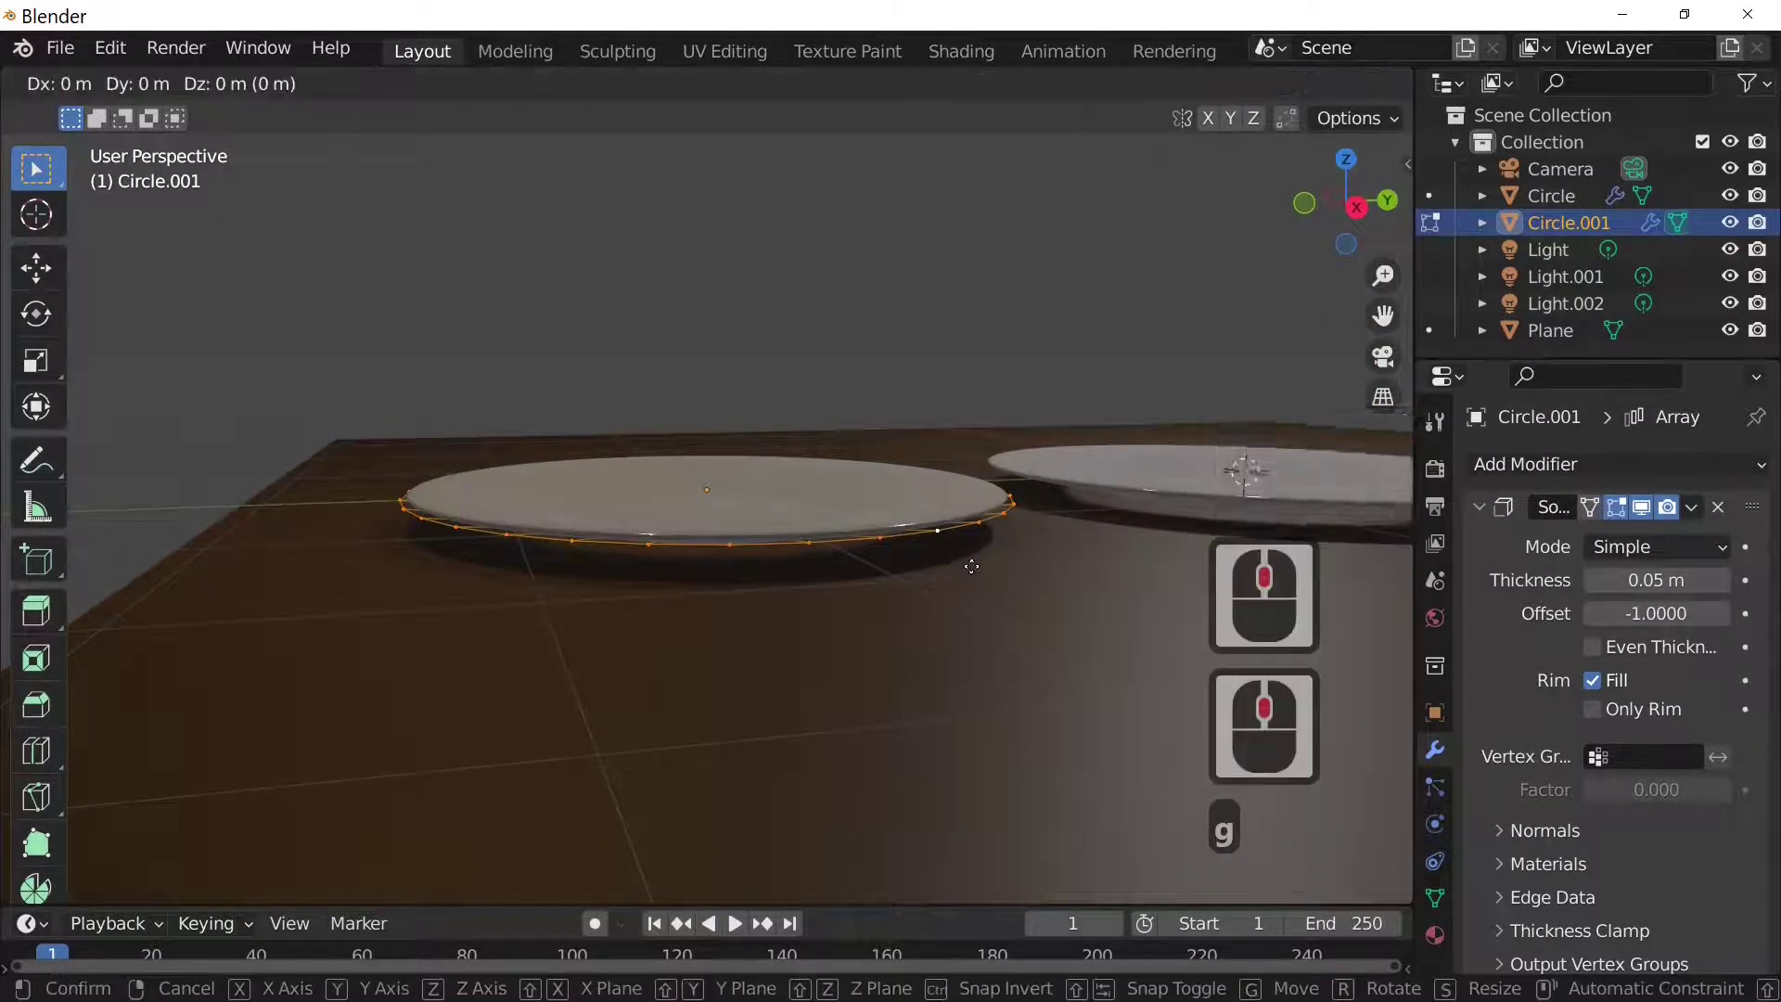
pyautogui.press('z')
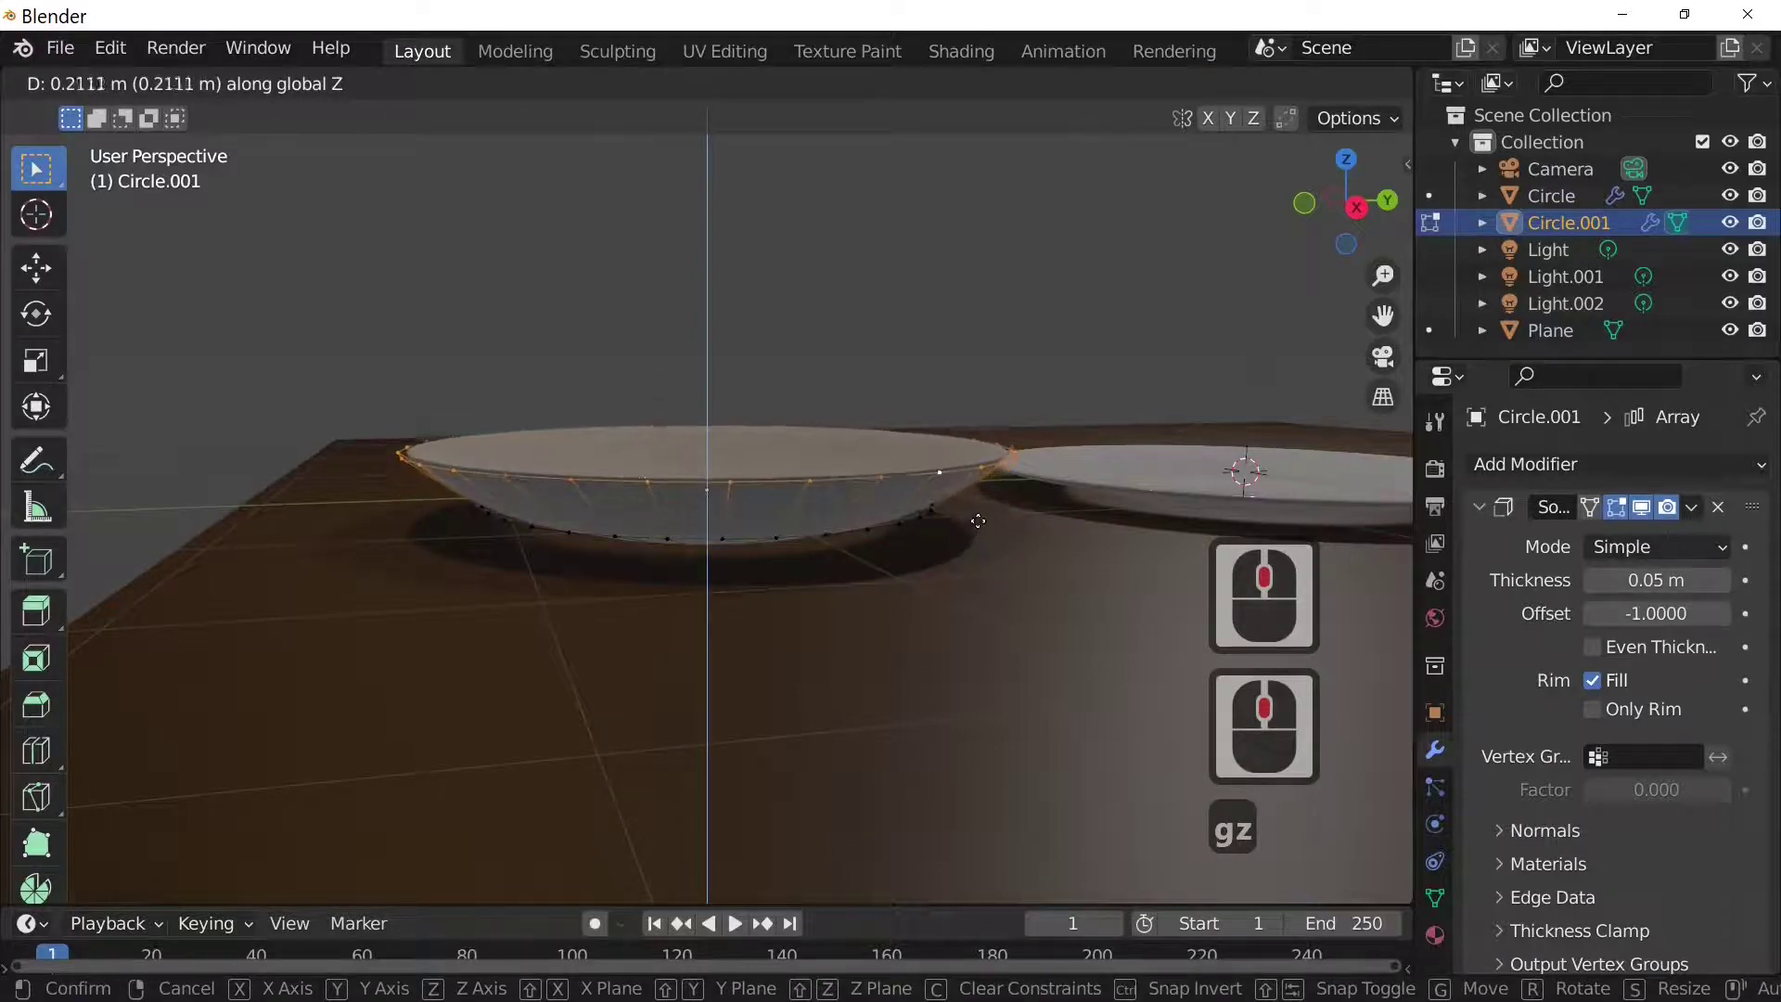
pyautogui.click(1021, 553)
pyautogui.press('Tab')
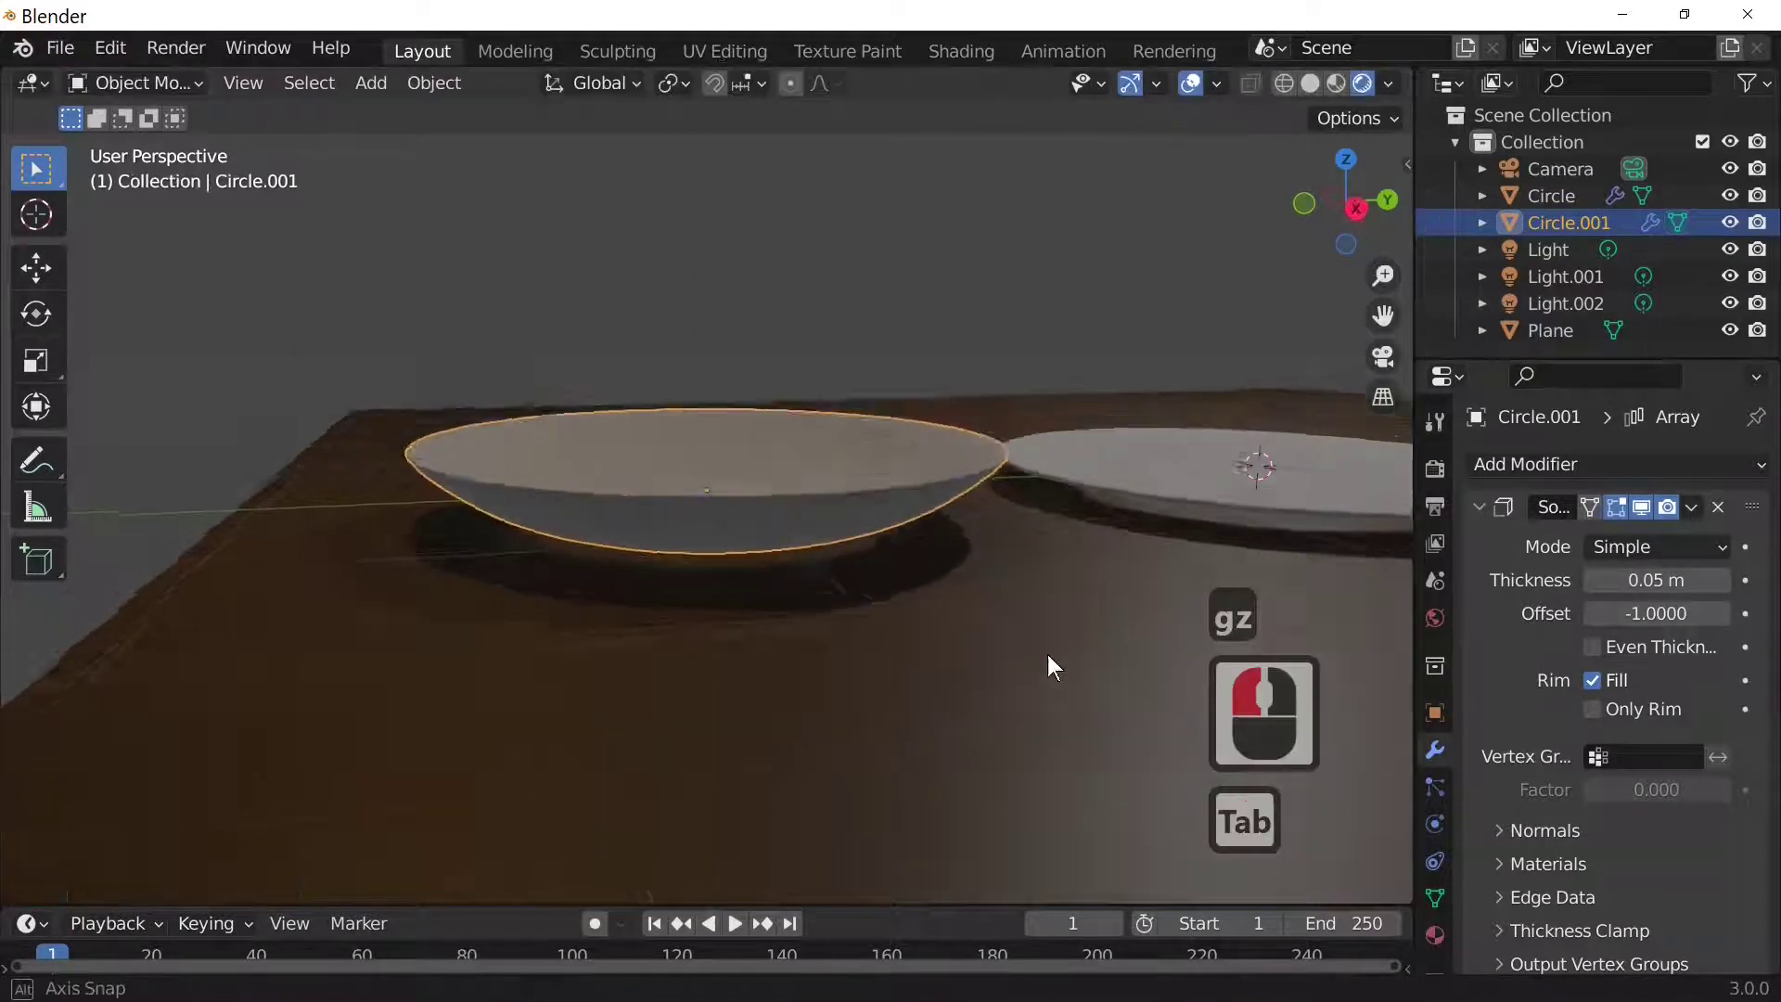
# Scale the bowl down uniformly to about 0.7 of its size
pyautogui.moveTo(1048, 654)
pyautogui.mouseDown(button='middle')
pyautogui.moveTo(1166, 713)
pyautogui.moveTo(1111, 677)
pyautogui.moveTo(1037, 685)
pyautogui.moveTo(1076, 654)
pyautogui.mouseUp(button='middle')
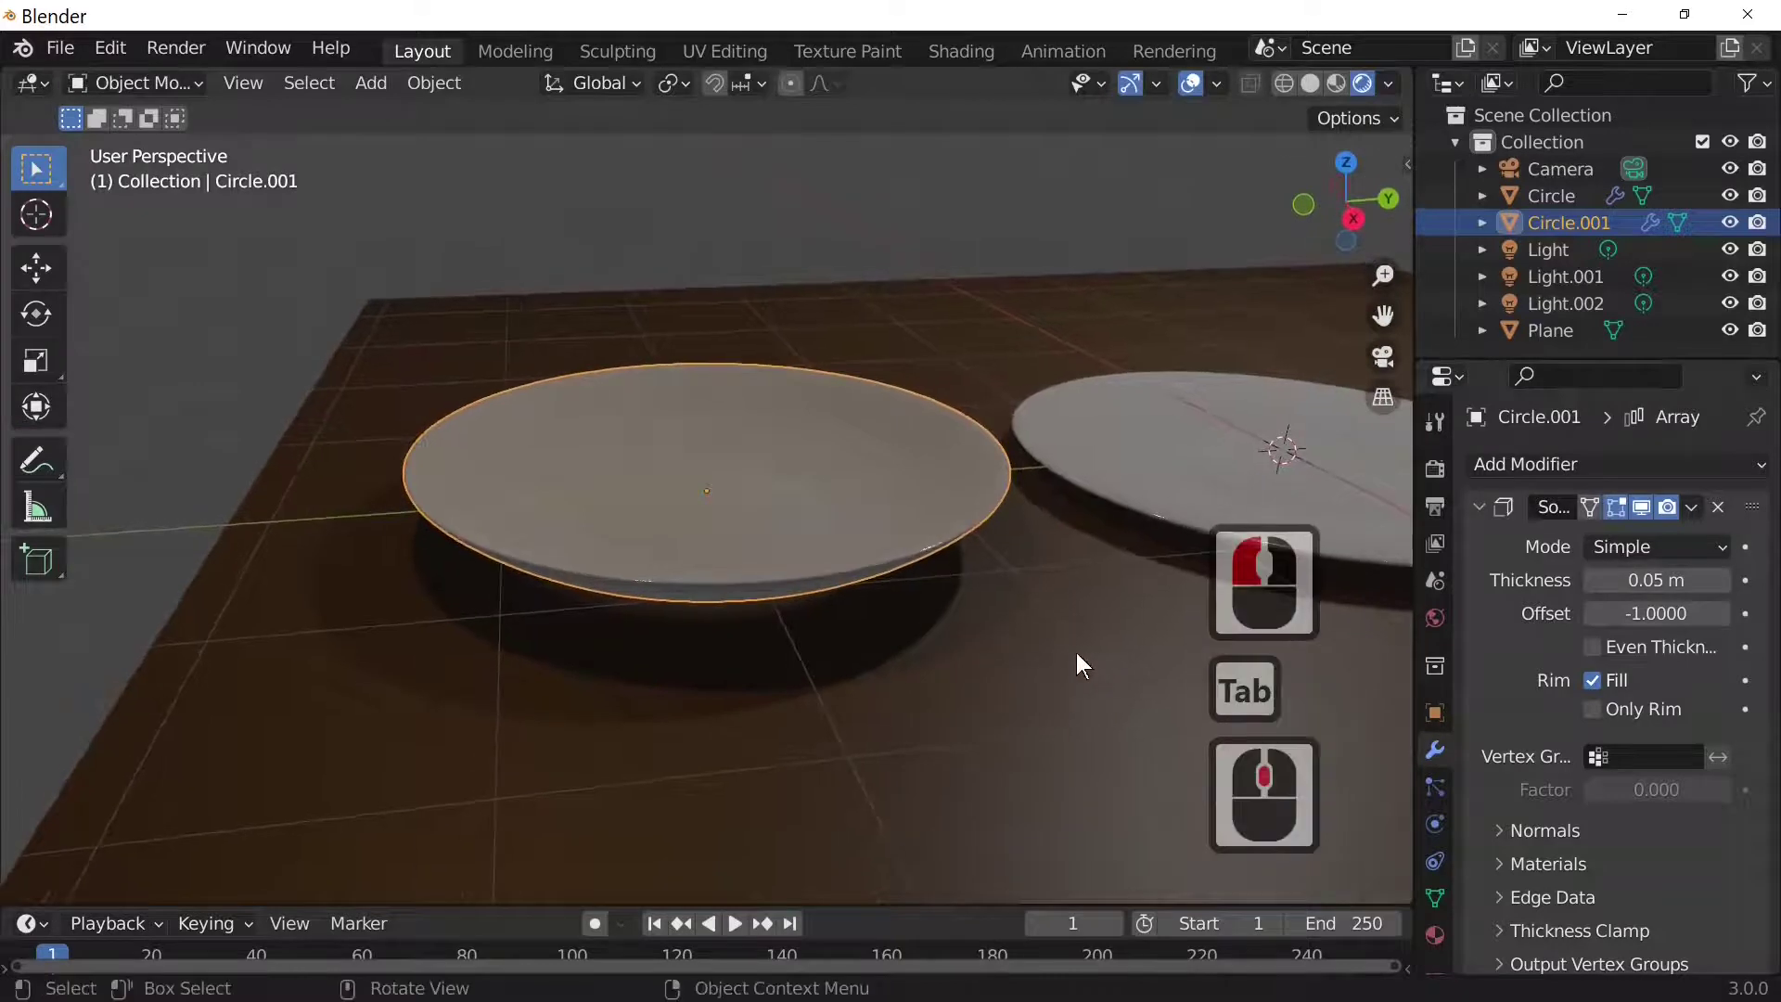
pyautogui.press('Tab')
pyautogui.press('Tab')
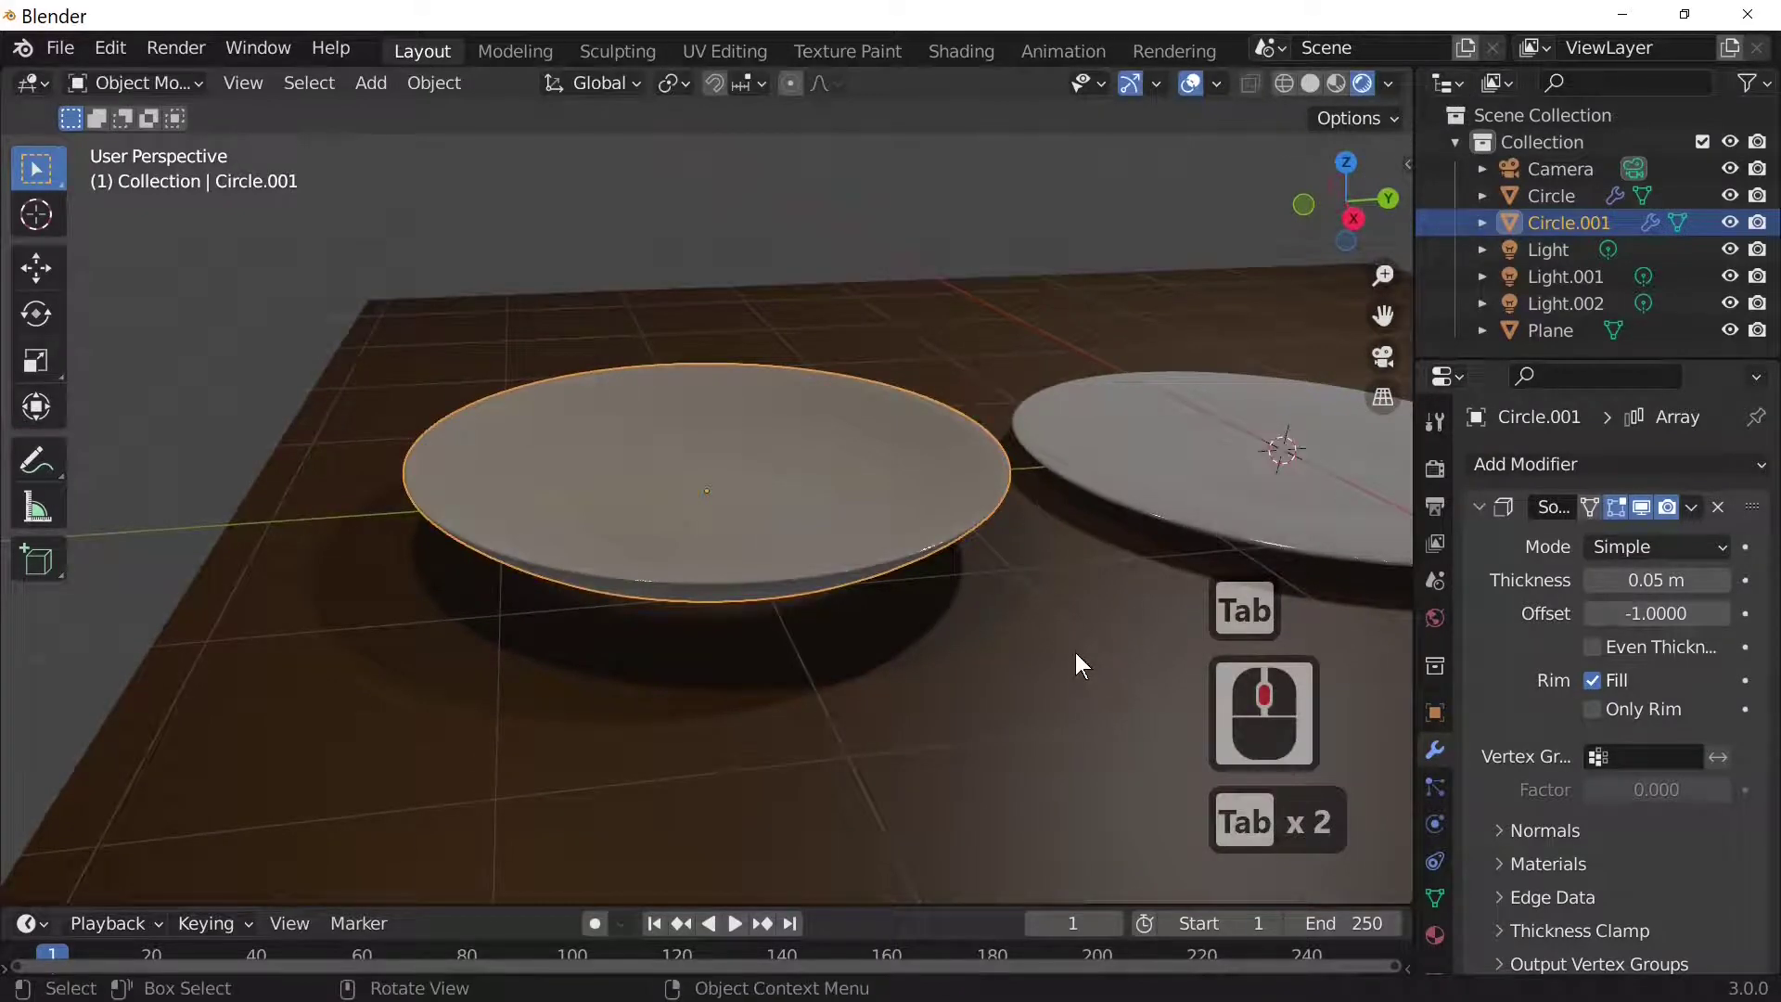
pyautogui.press('s')
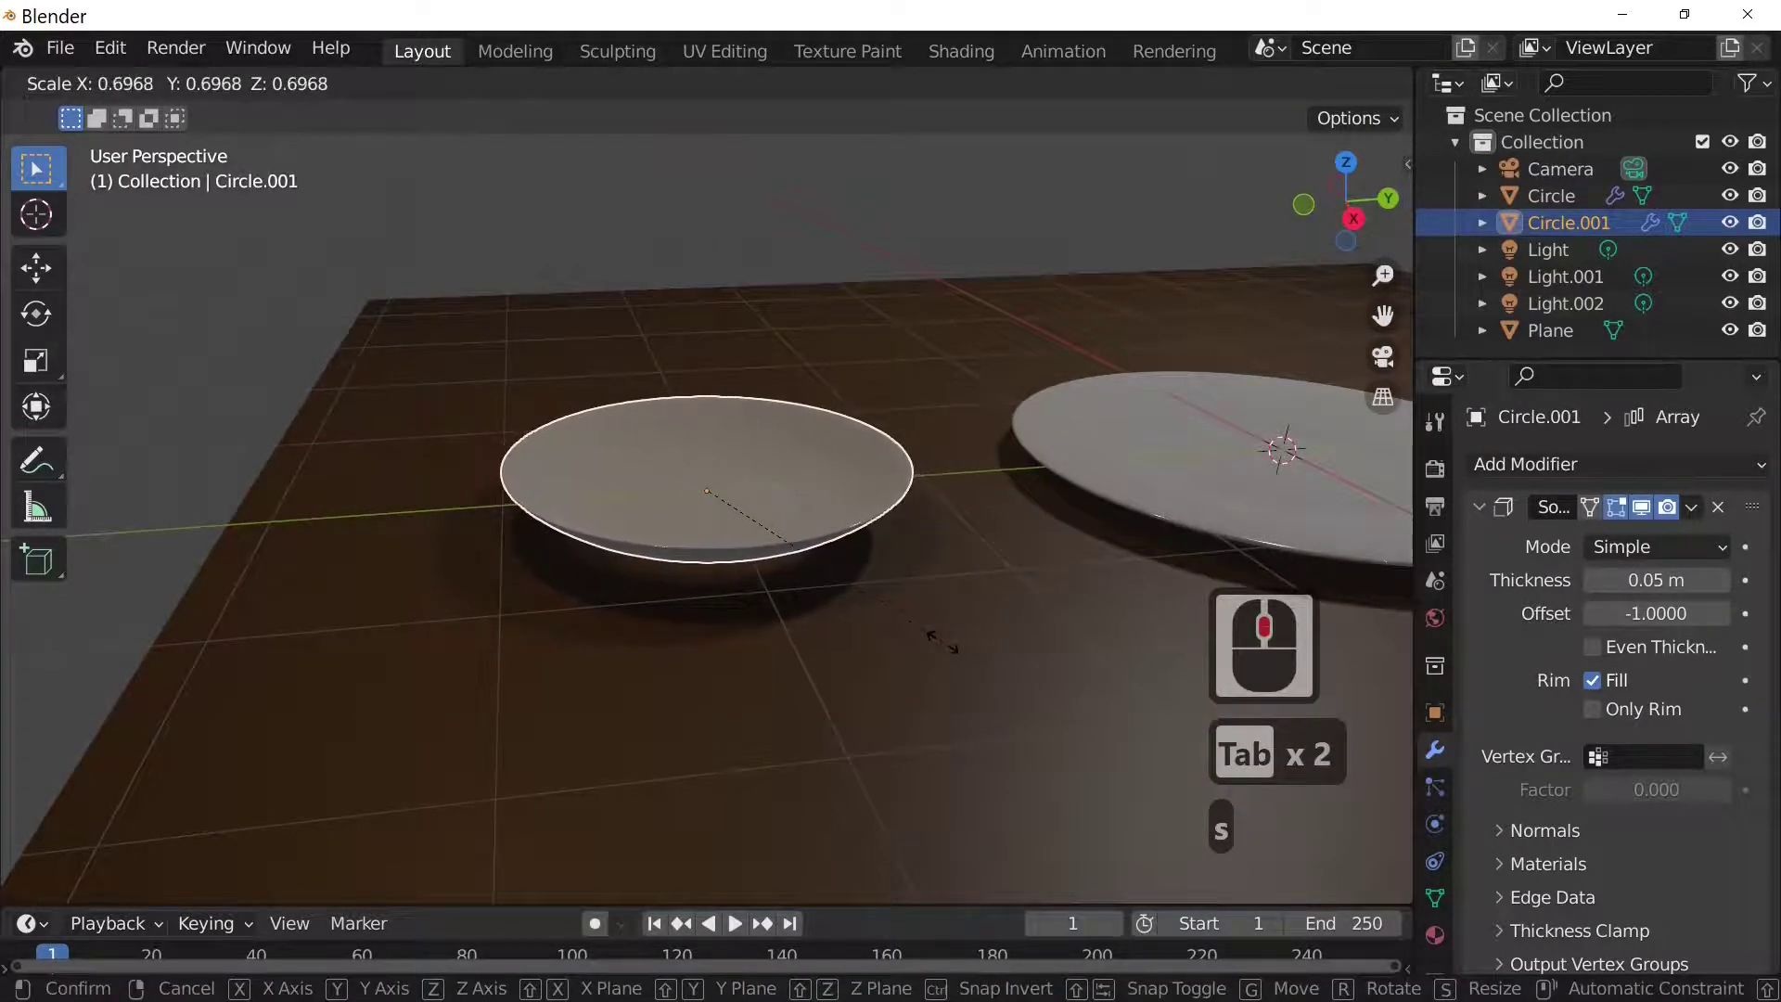
pyautogui.click(954, 638)
# Duplicate the original plate and move the copy about 3.4 m along negative X, behind the original
pyautogui.moveTo(960, 639); pyautogui.dragTo(1044, 655, button='middle')
pyautogui.scroll(-3, 1077, 455)
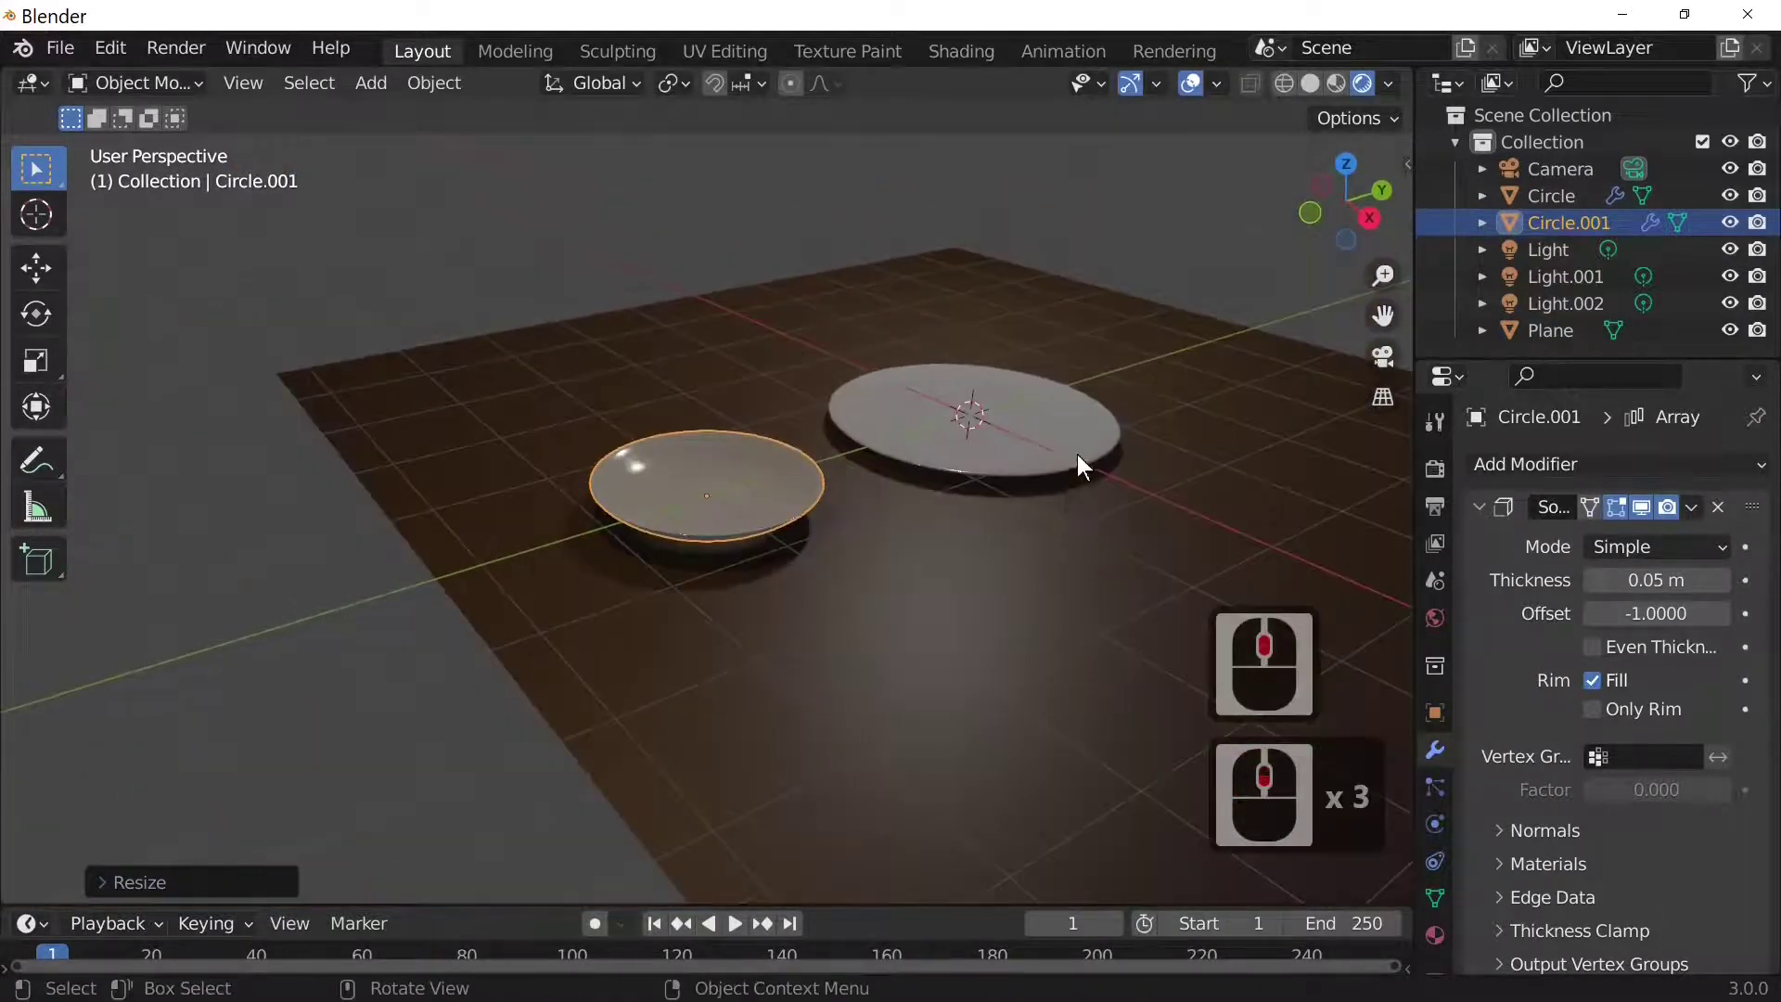
pyautogui.click(1076, 460)
pyautogui.moveTo(1071, 525); pyautogui.dragTo(978, 549, button='middle')
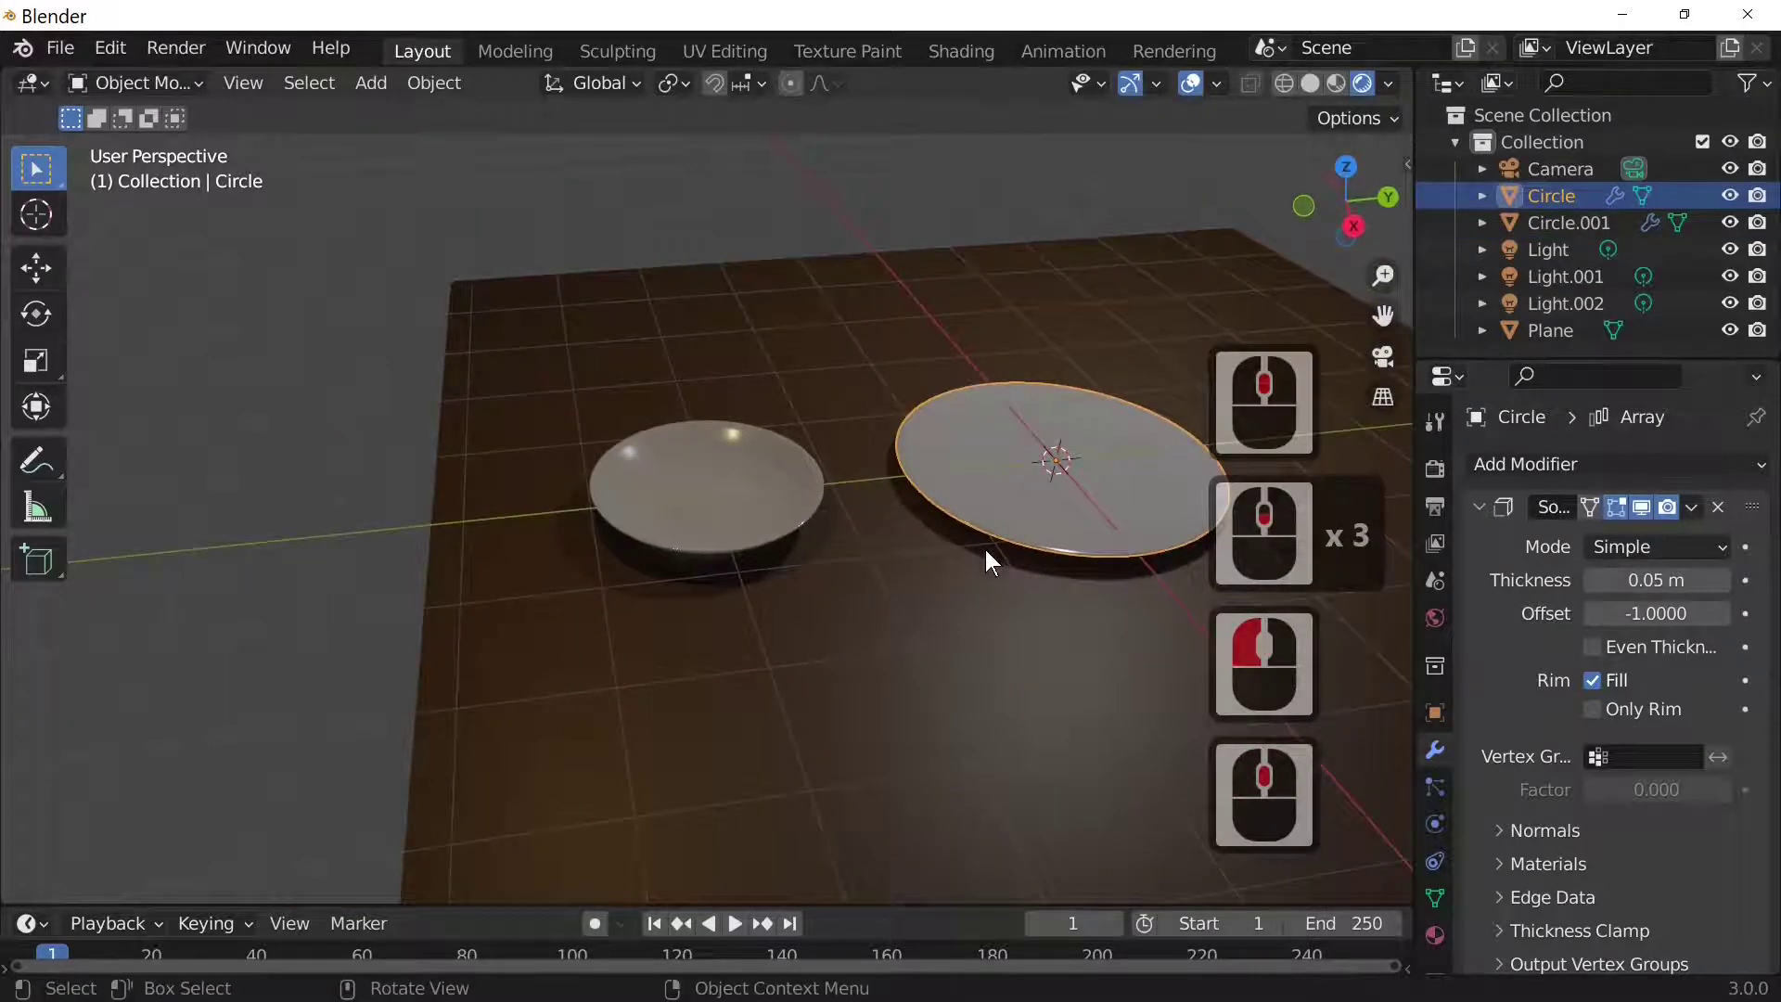
pyautogui.hotkey('shift', 'd')
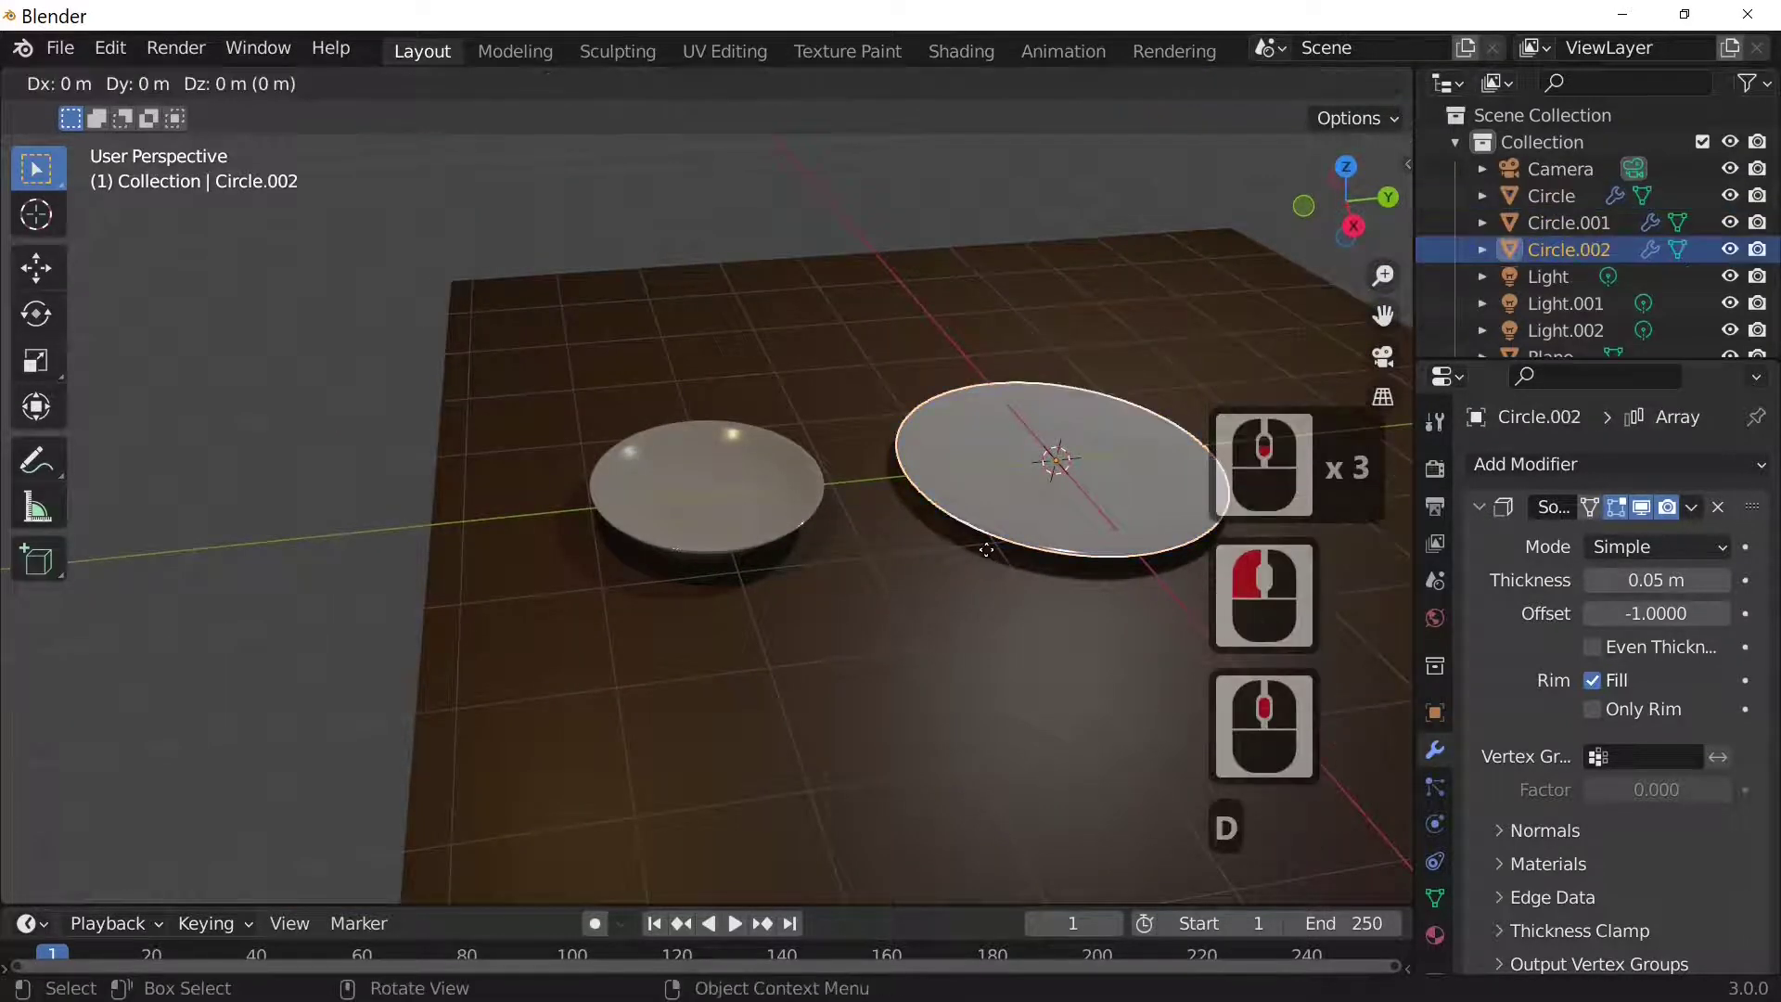
pyautogui.press('g')
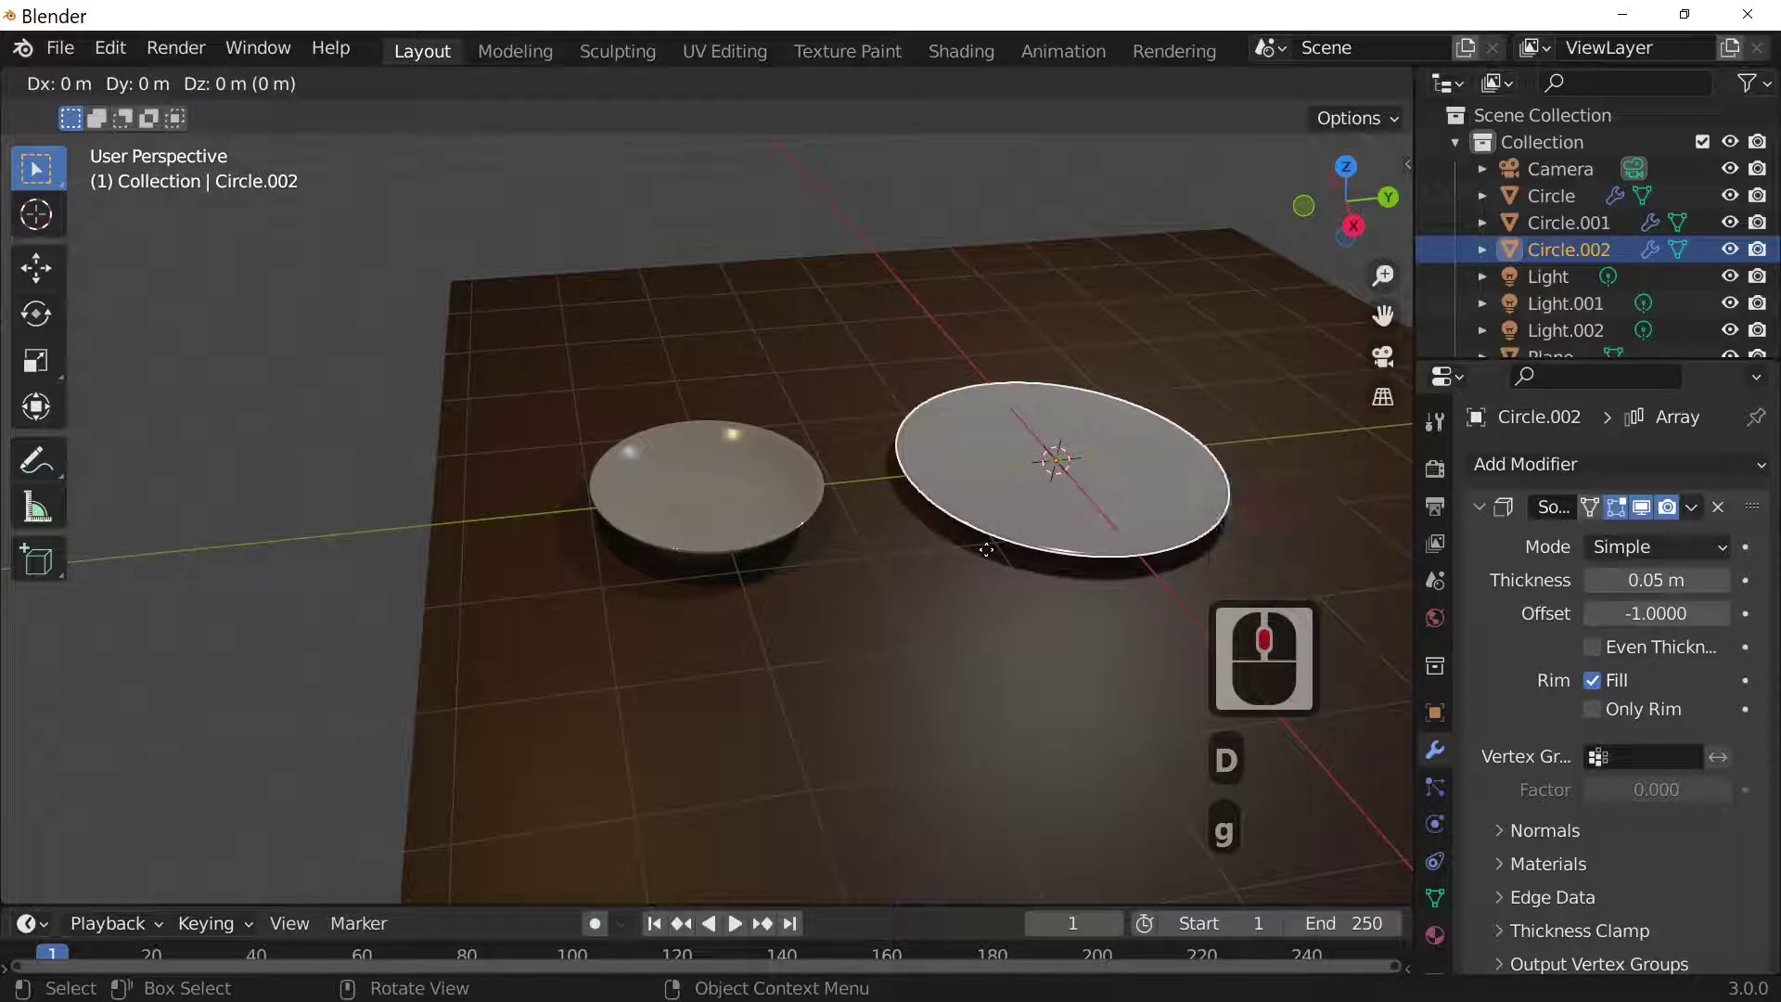
pyautogui.press('x')
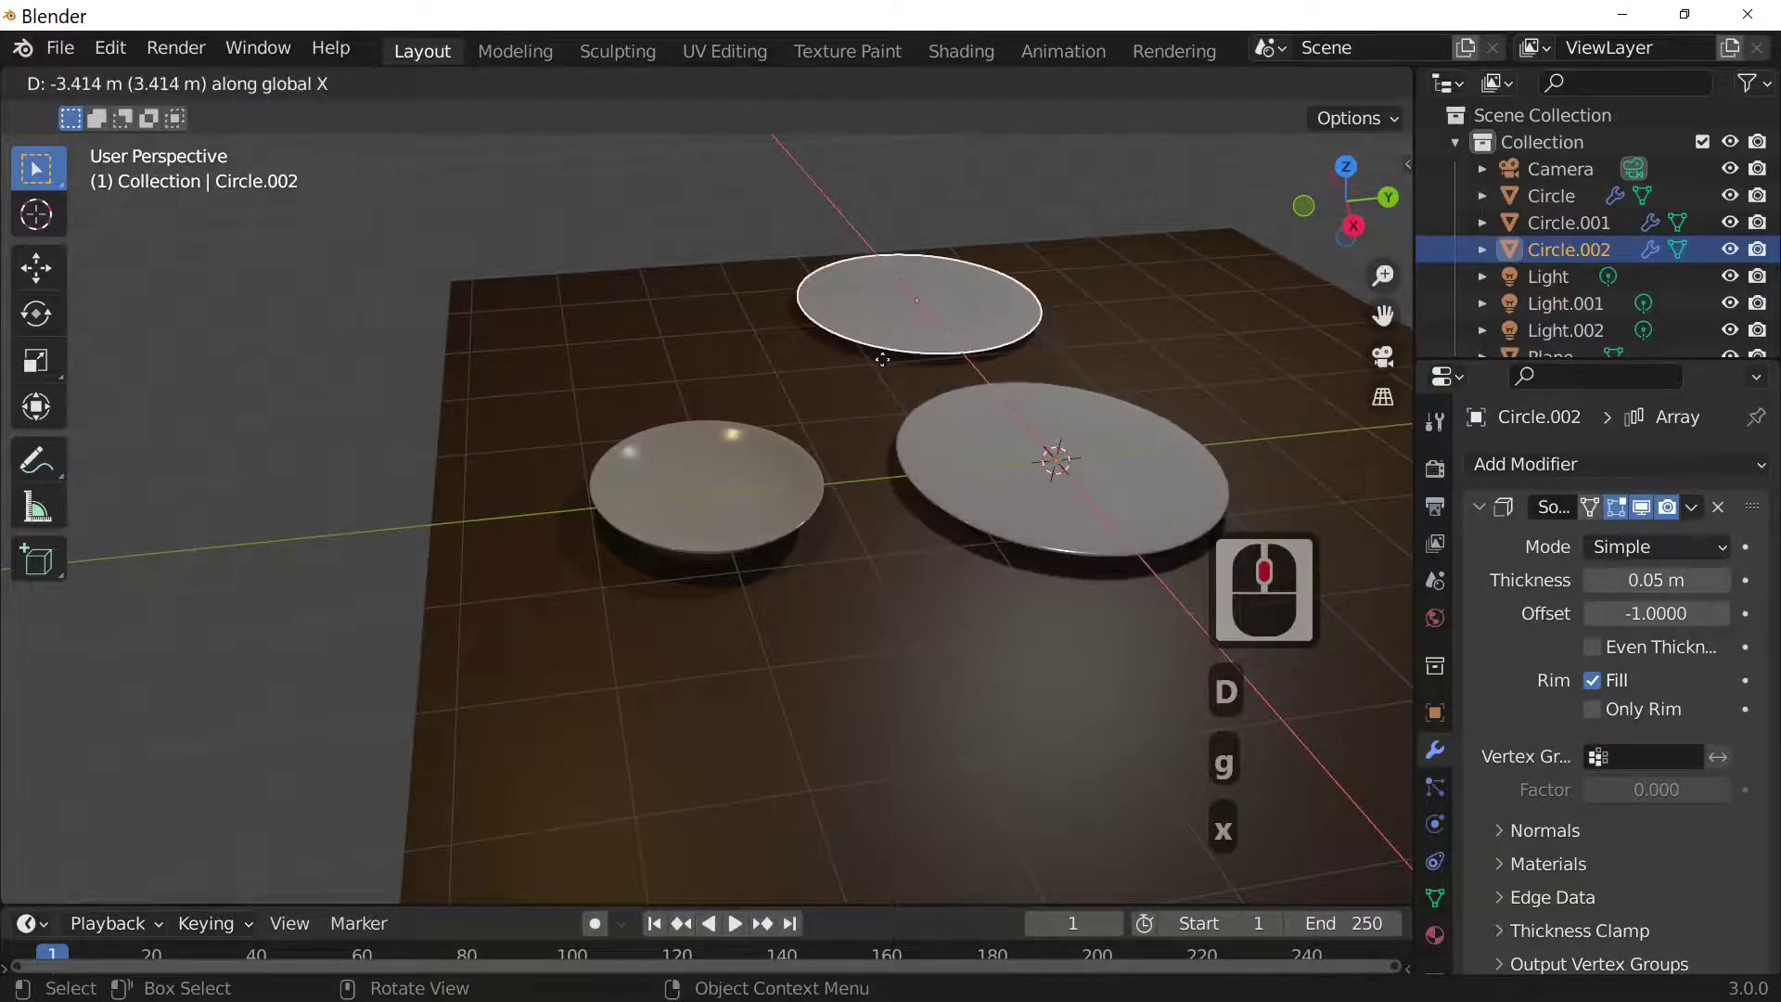
pyautogui.click(882, 359)
pyautogui.press('.')
pyautogui.press('5')
pyautogui.press('Return')
pyautogui.hotkey('ctrl', 'z')
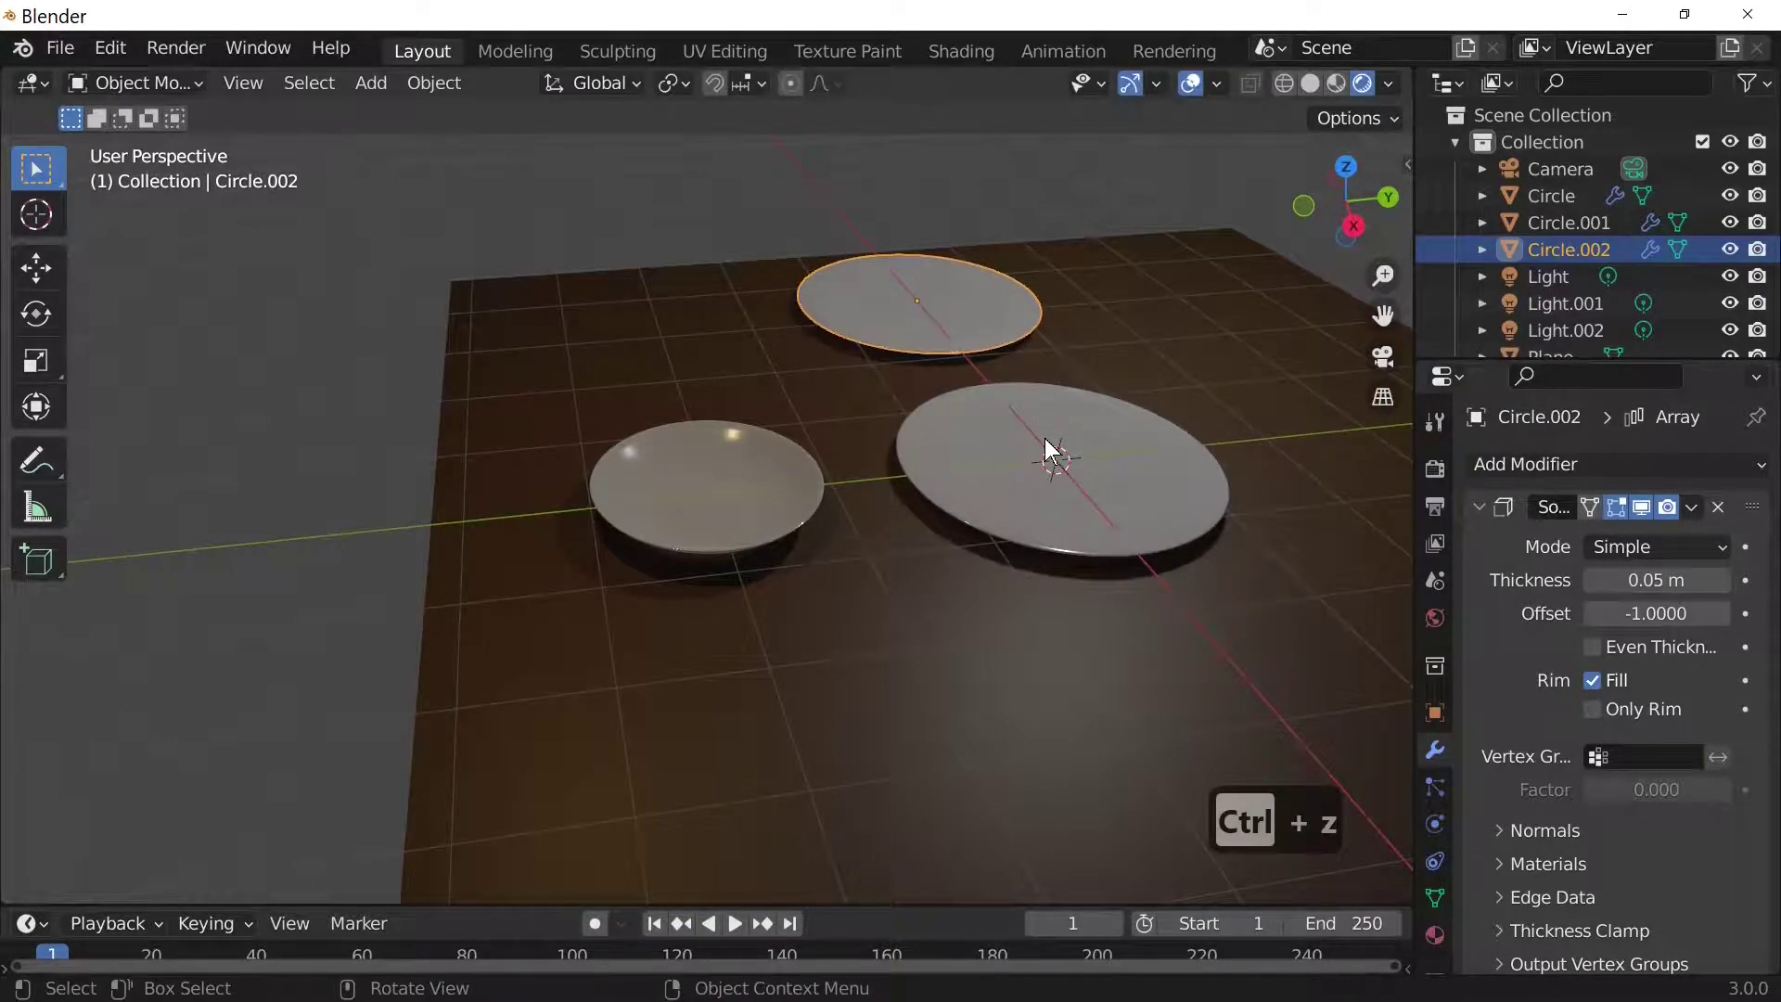
# Scale the plate copy behind the original uniformly by 0.6 to make a small plate
pyautogui.press('KP_Decimal')
pyautogui.press('KP_6')
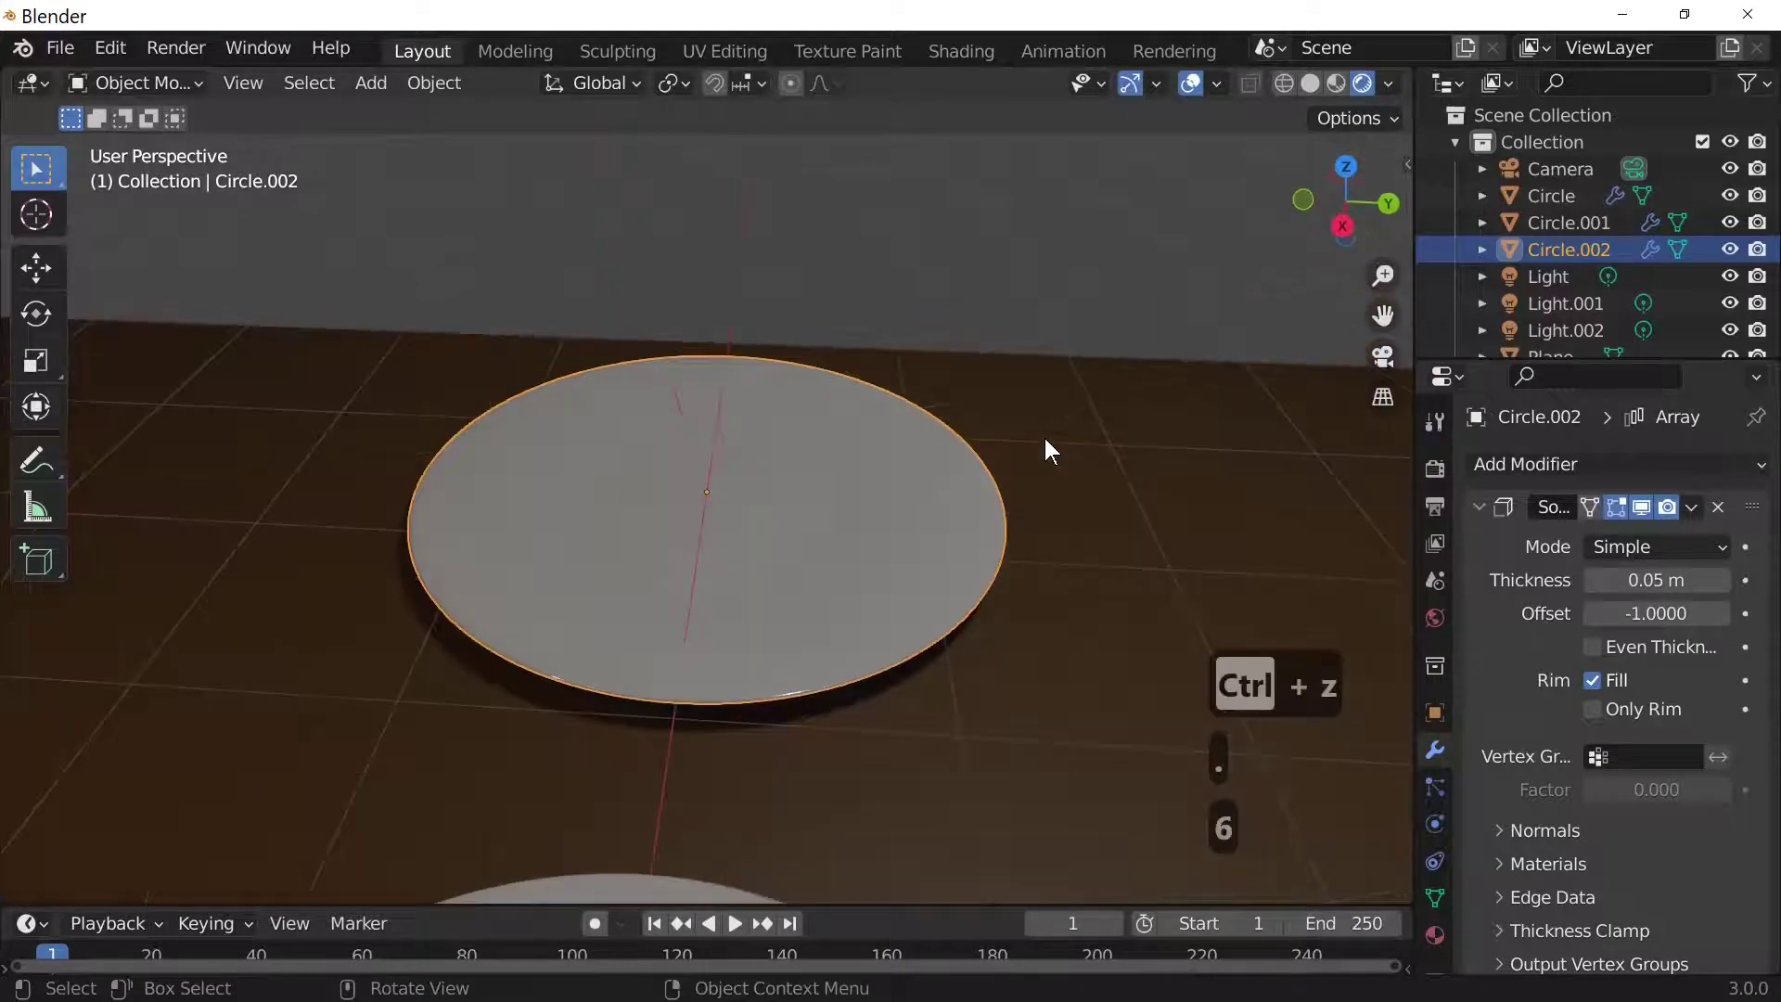
pyautogui.press('s')
pyautogui.press('.')
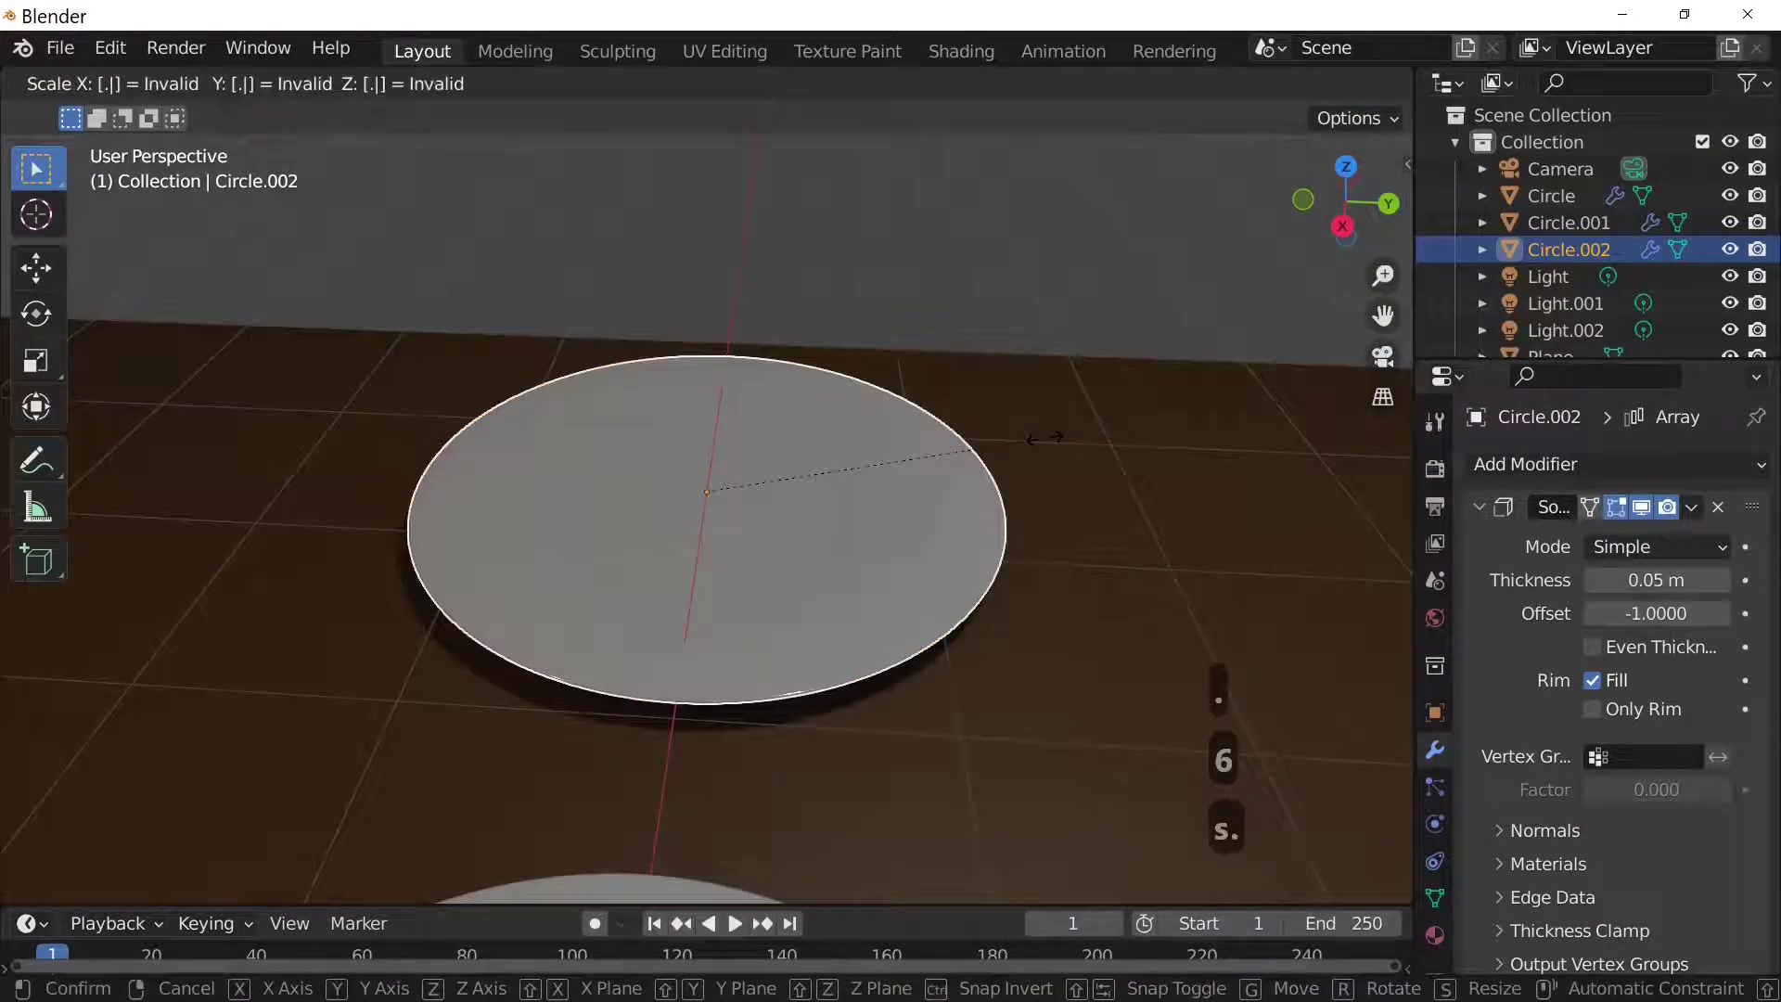
pyautogui.write('6')
pyautogui.press('Return')
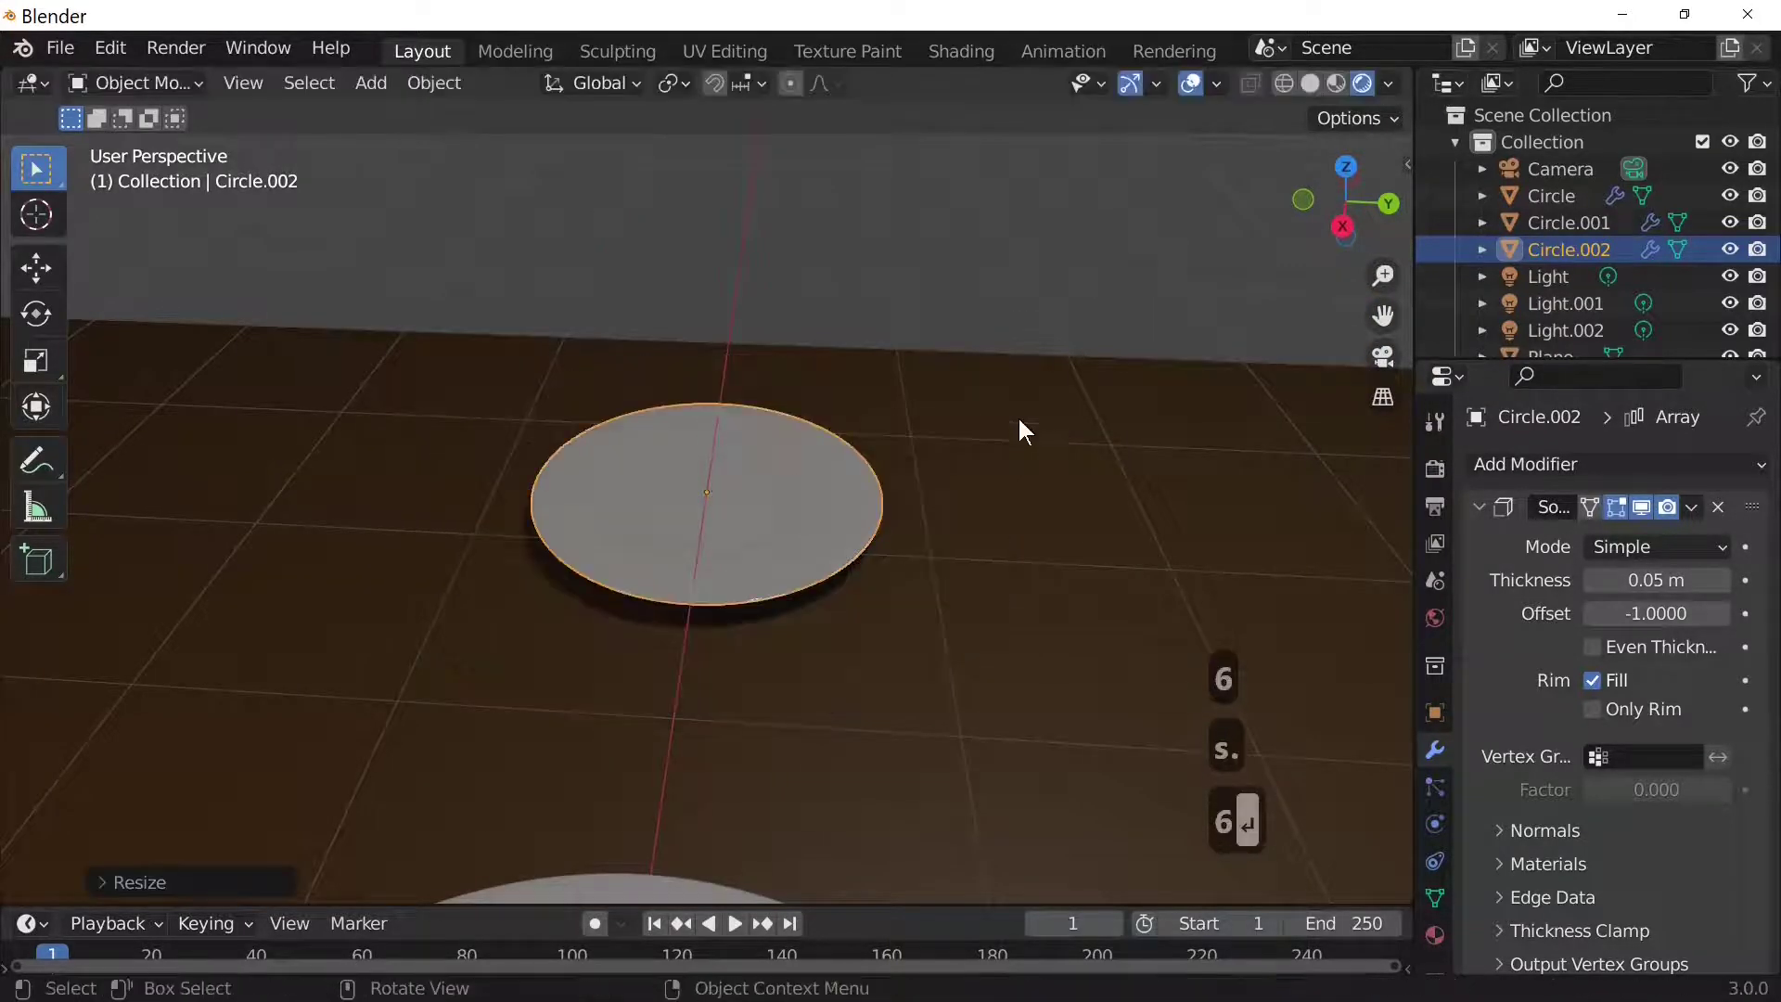
pyautogui.scroll(-4, 846, 687)
pyautogui.moveTo(847, 692); pyautogui.dragTo(989, 605, button='middle')
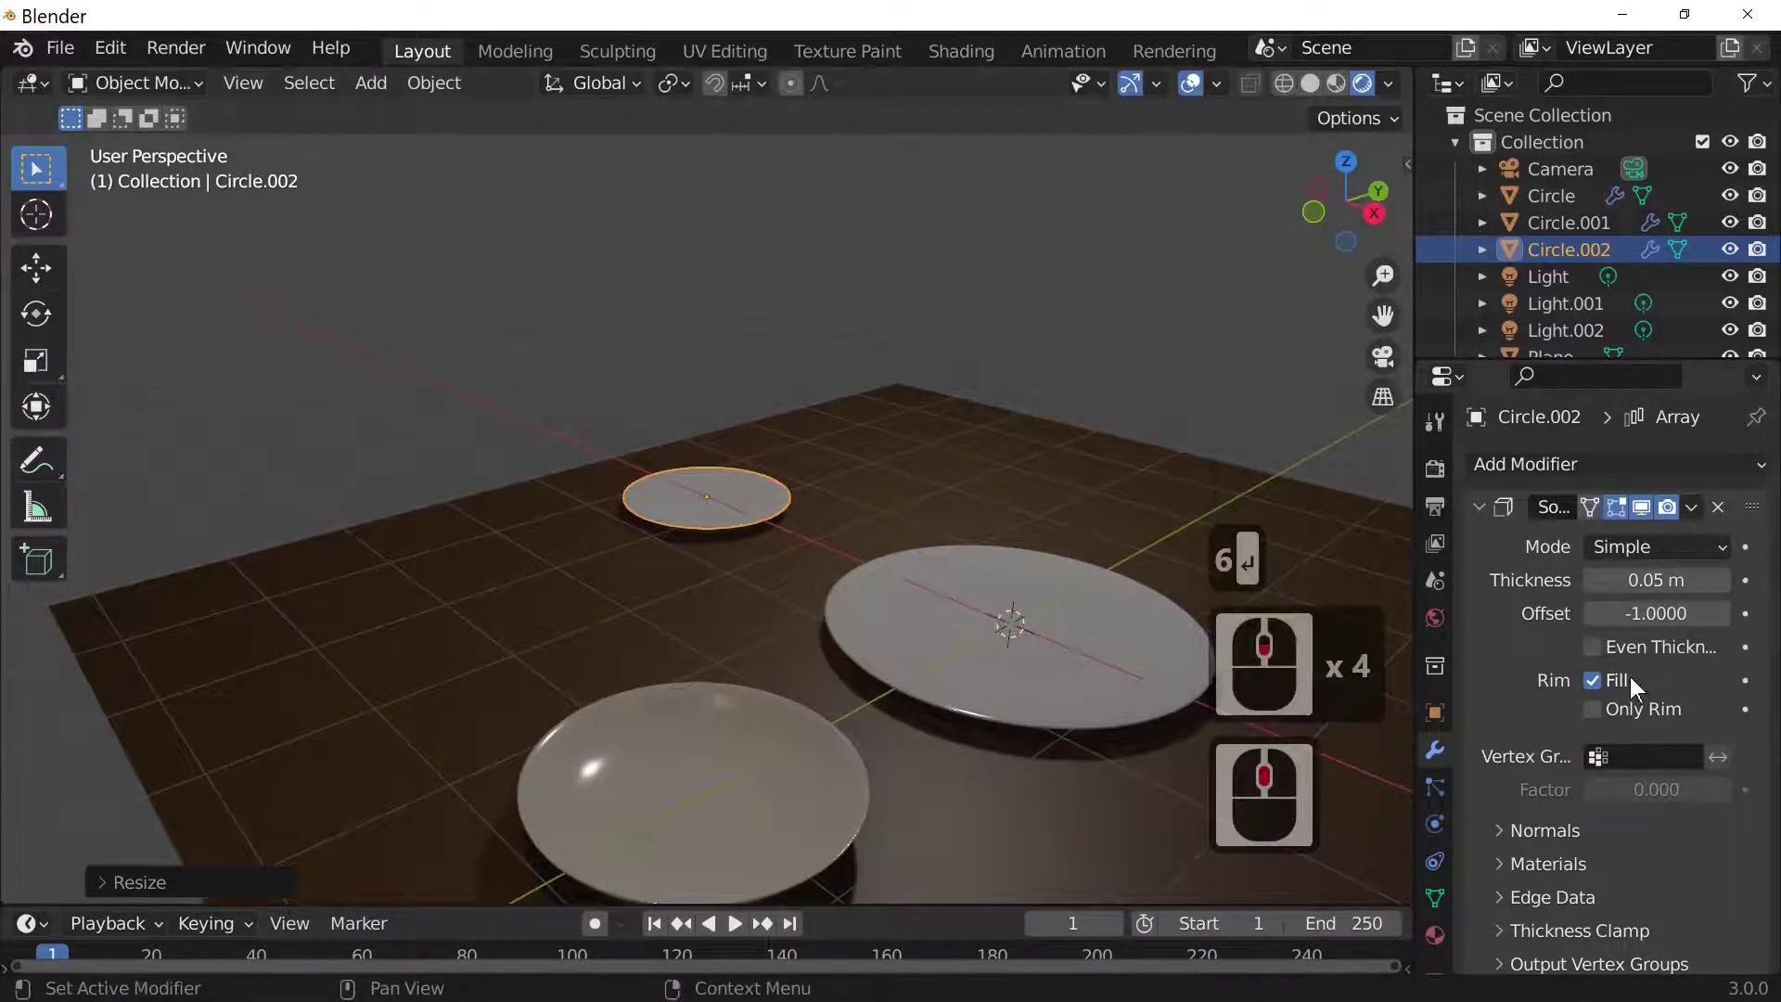
# Set the Array modifier count of the small plate behind the original to 10 to make a stack
pyautogui.scroll(-17, 1629, 696)
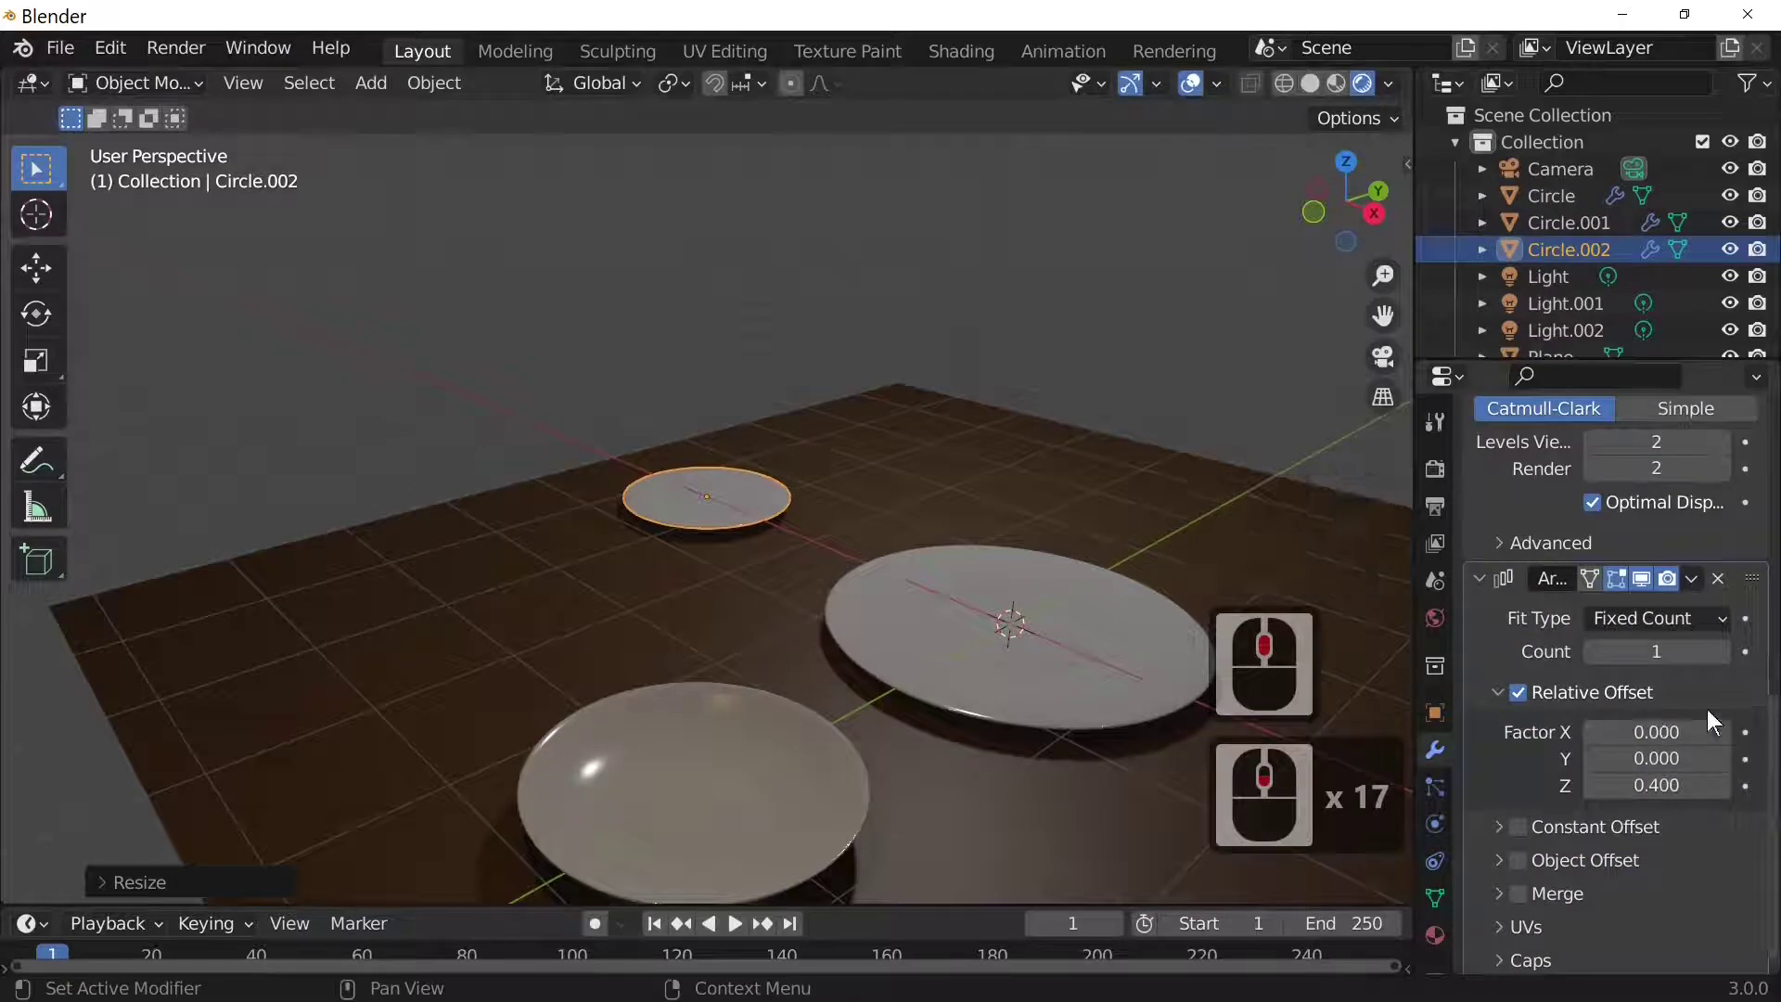
pyautogui.click(1718, 650)
pyautogui.click(1718, 651)
pyautogui.click(1718, 651)
pyautogui.click(1718, 651)
pyautogui.click(1719, 650)
pyautogui.click(1718, 650)
pyautogui.click(1718, 651)
pyautogui.click(1718, 651)
pyautogui.click(1718, 650)
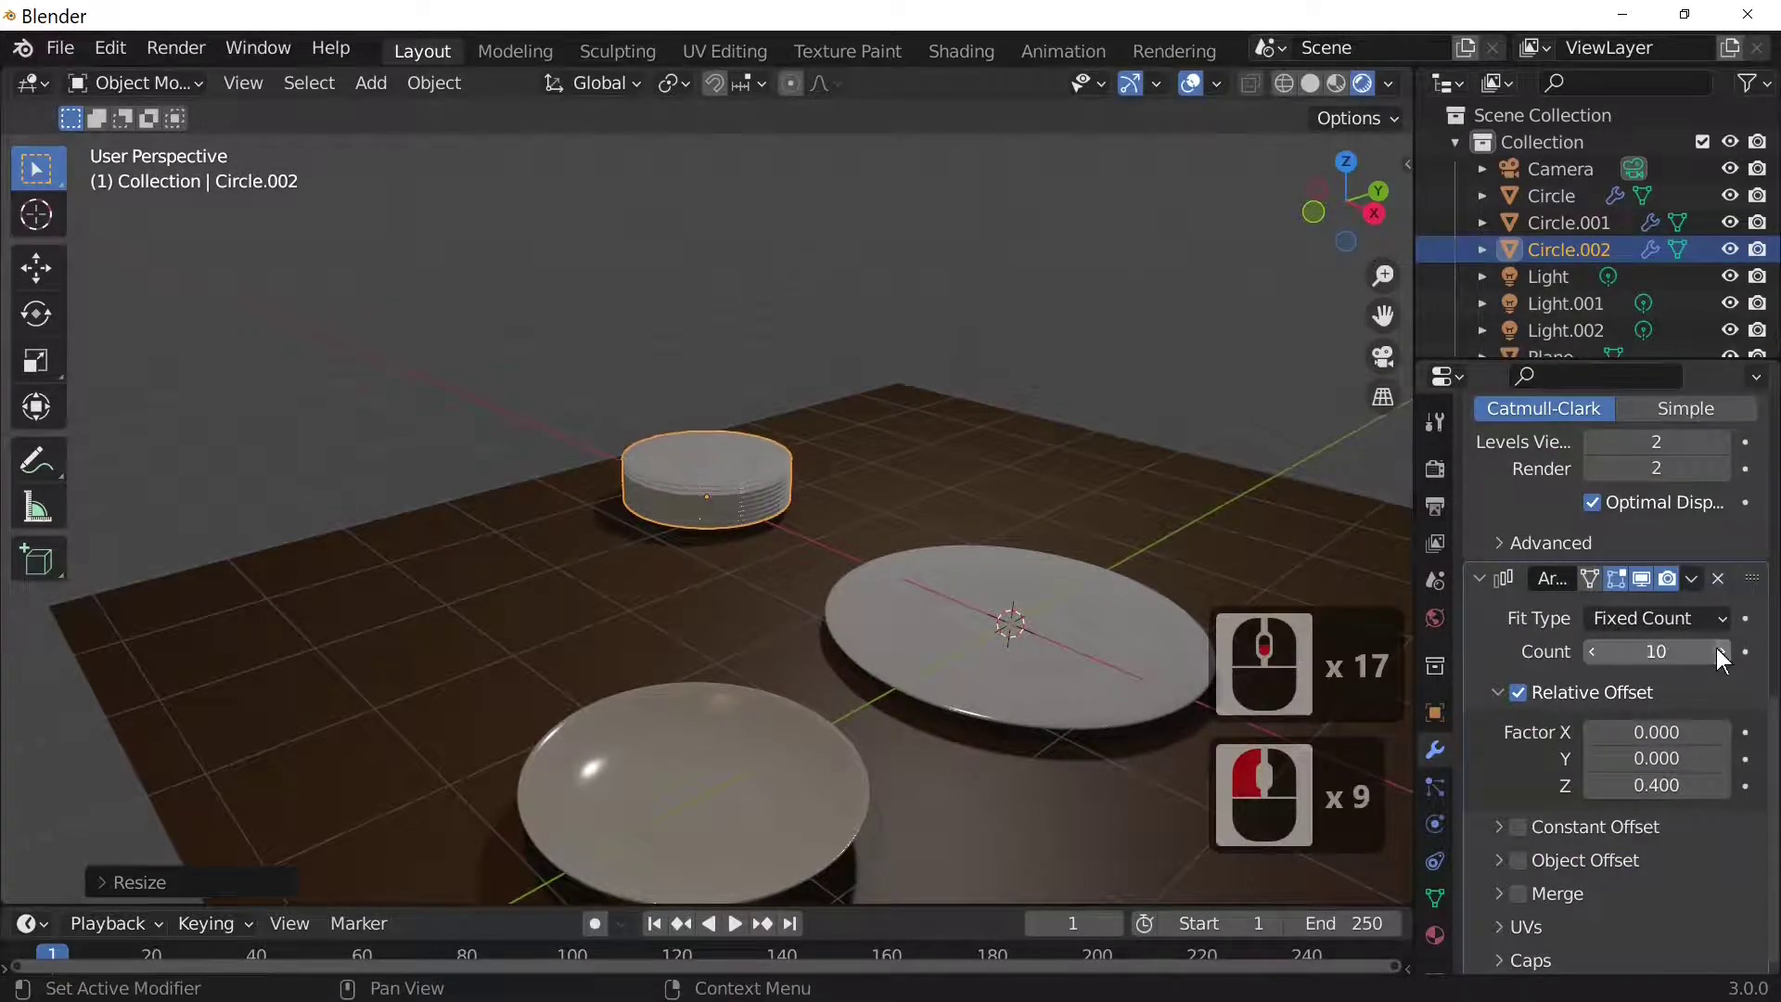
# Set the Array modifier count of the bowl to 5 to make a stack of bowls
pyautogui.moveTo(983, 640); pyautogui.dragTo(822, 685, button='middle')
pyautogui.click(817, 698)
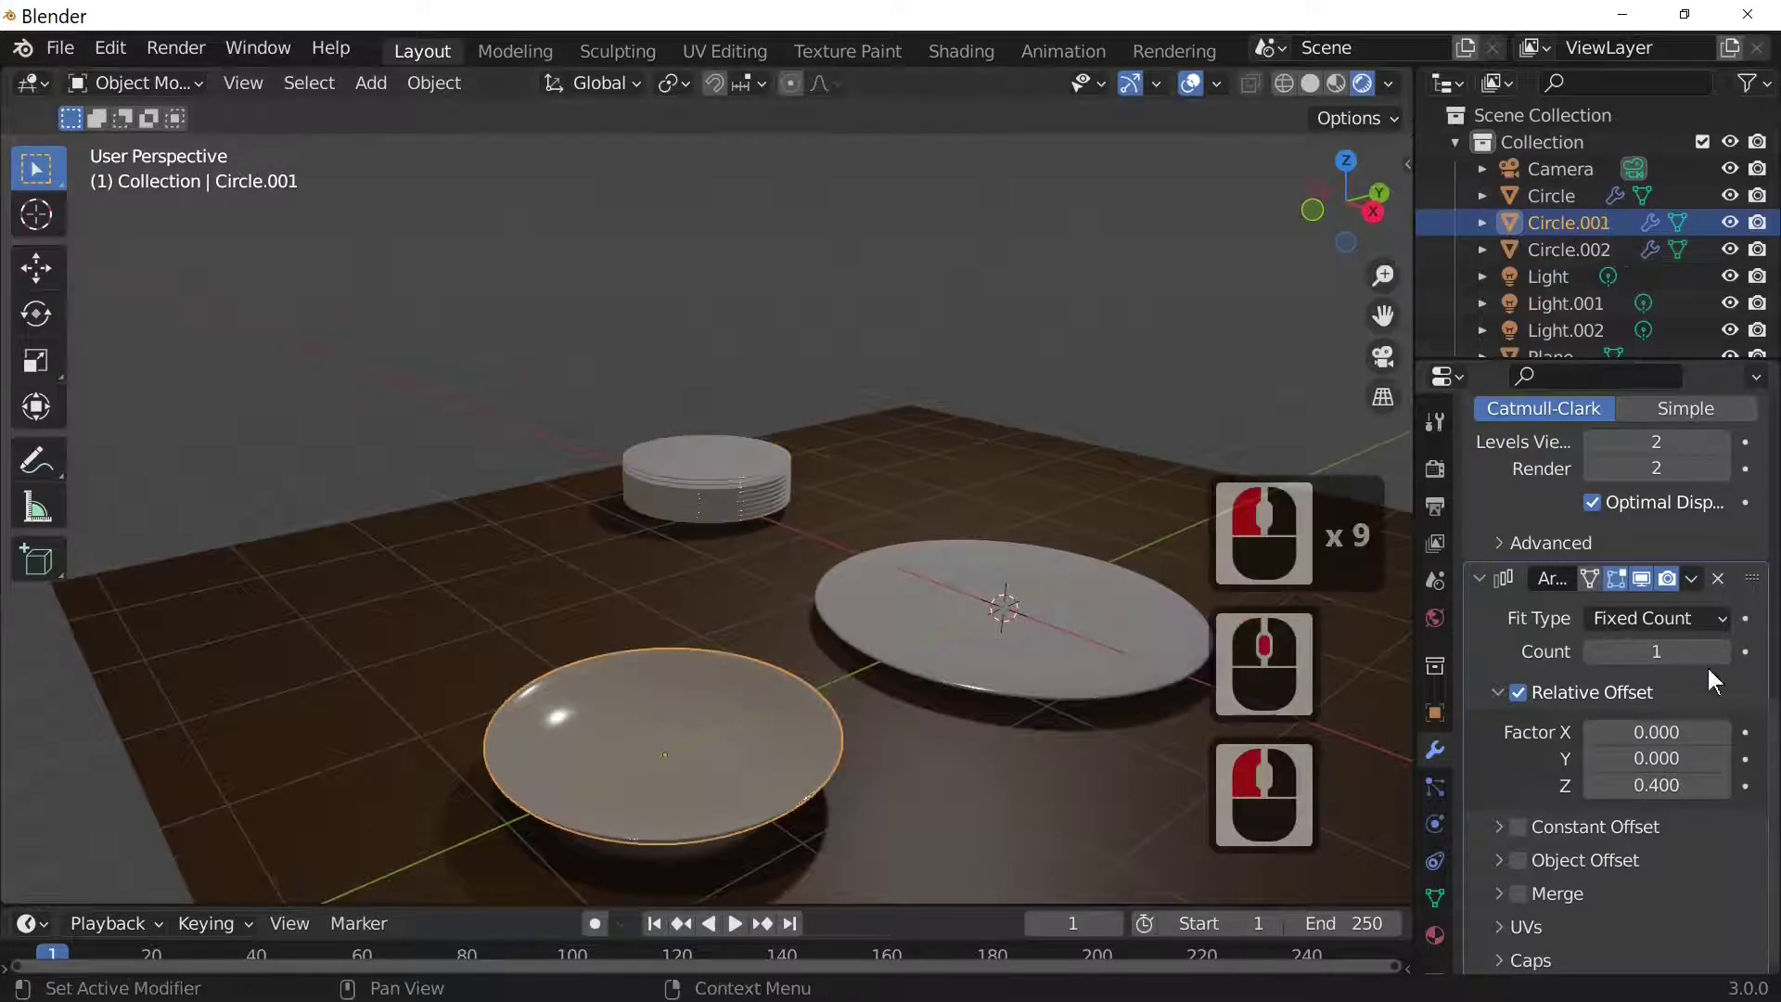
pyautogui.click(1721, 651)
pyautogui.click(1721, 652)
pyautogui.click(1721, 651)
pyautogui.click(1721, 652)
# Try stacking the original large plate with an Array modifier count of 7
pyautogui.moveTo(1132, 673); pyautogui.dragTo(1049, 679, button='middle')
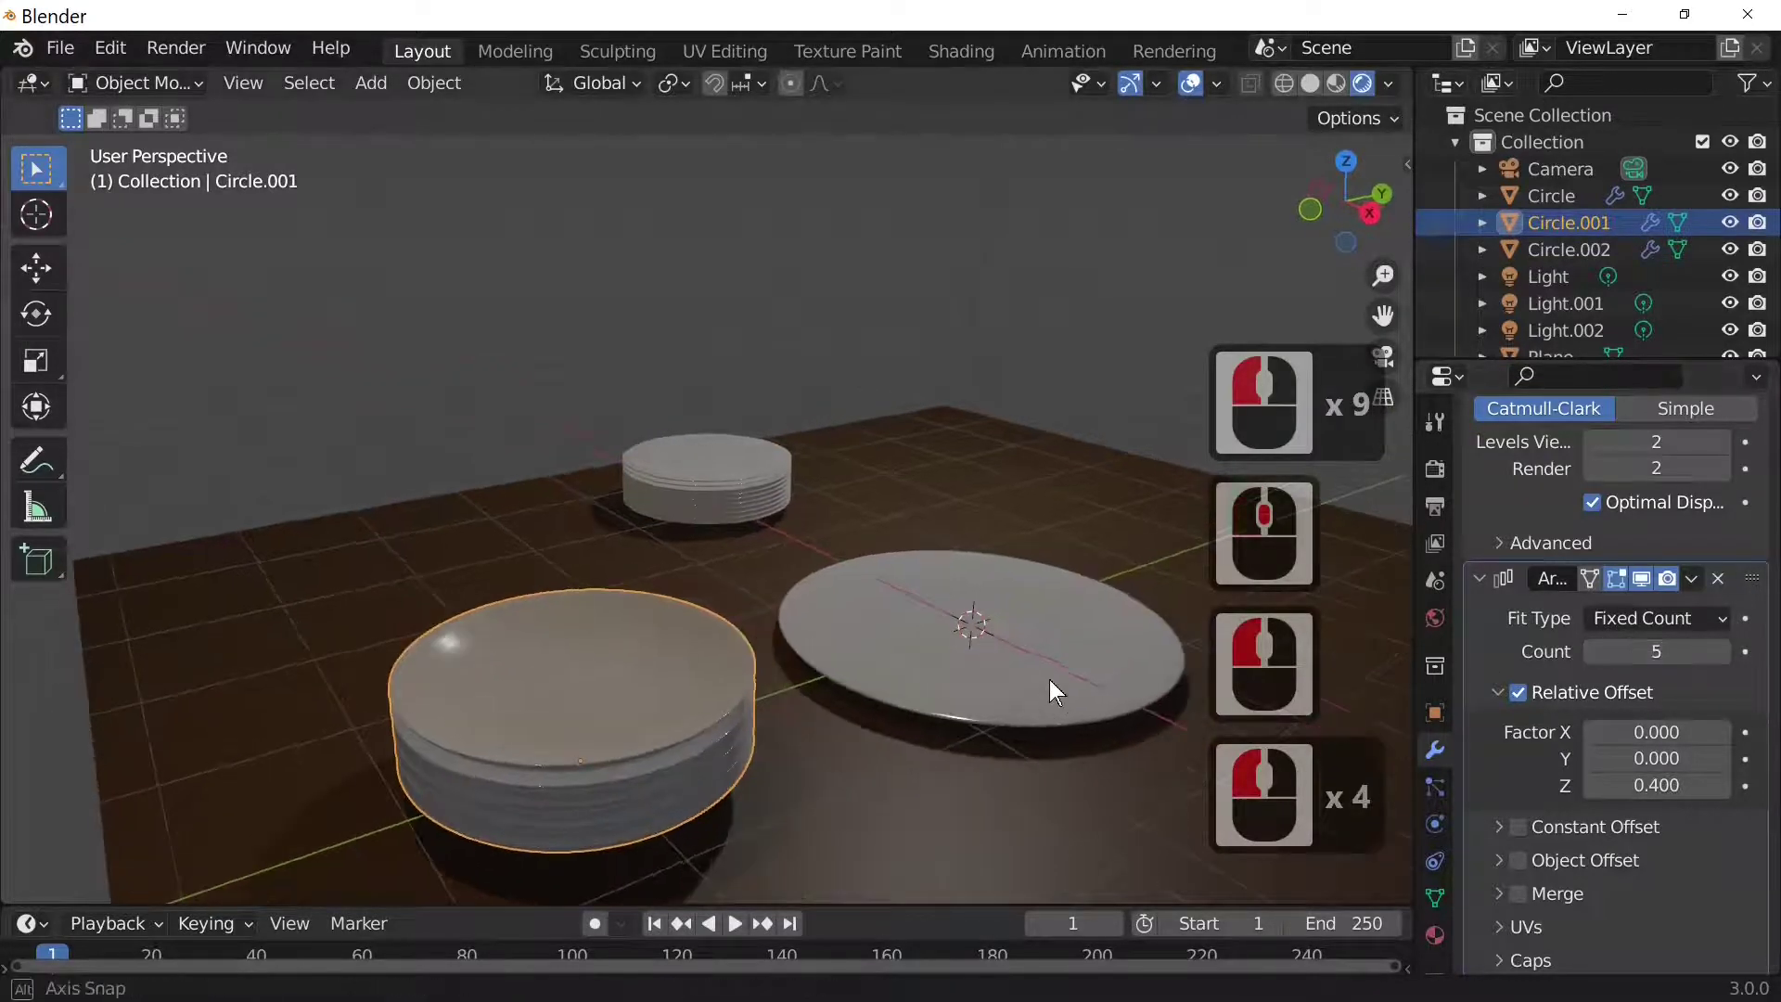
pyautogui.click(1166, 688)
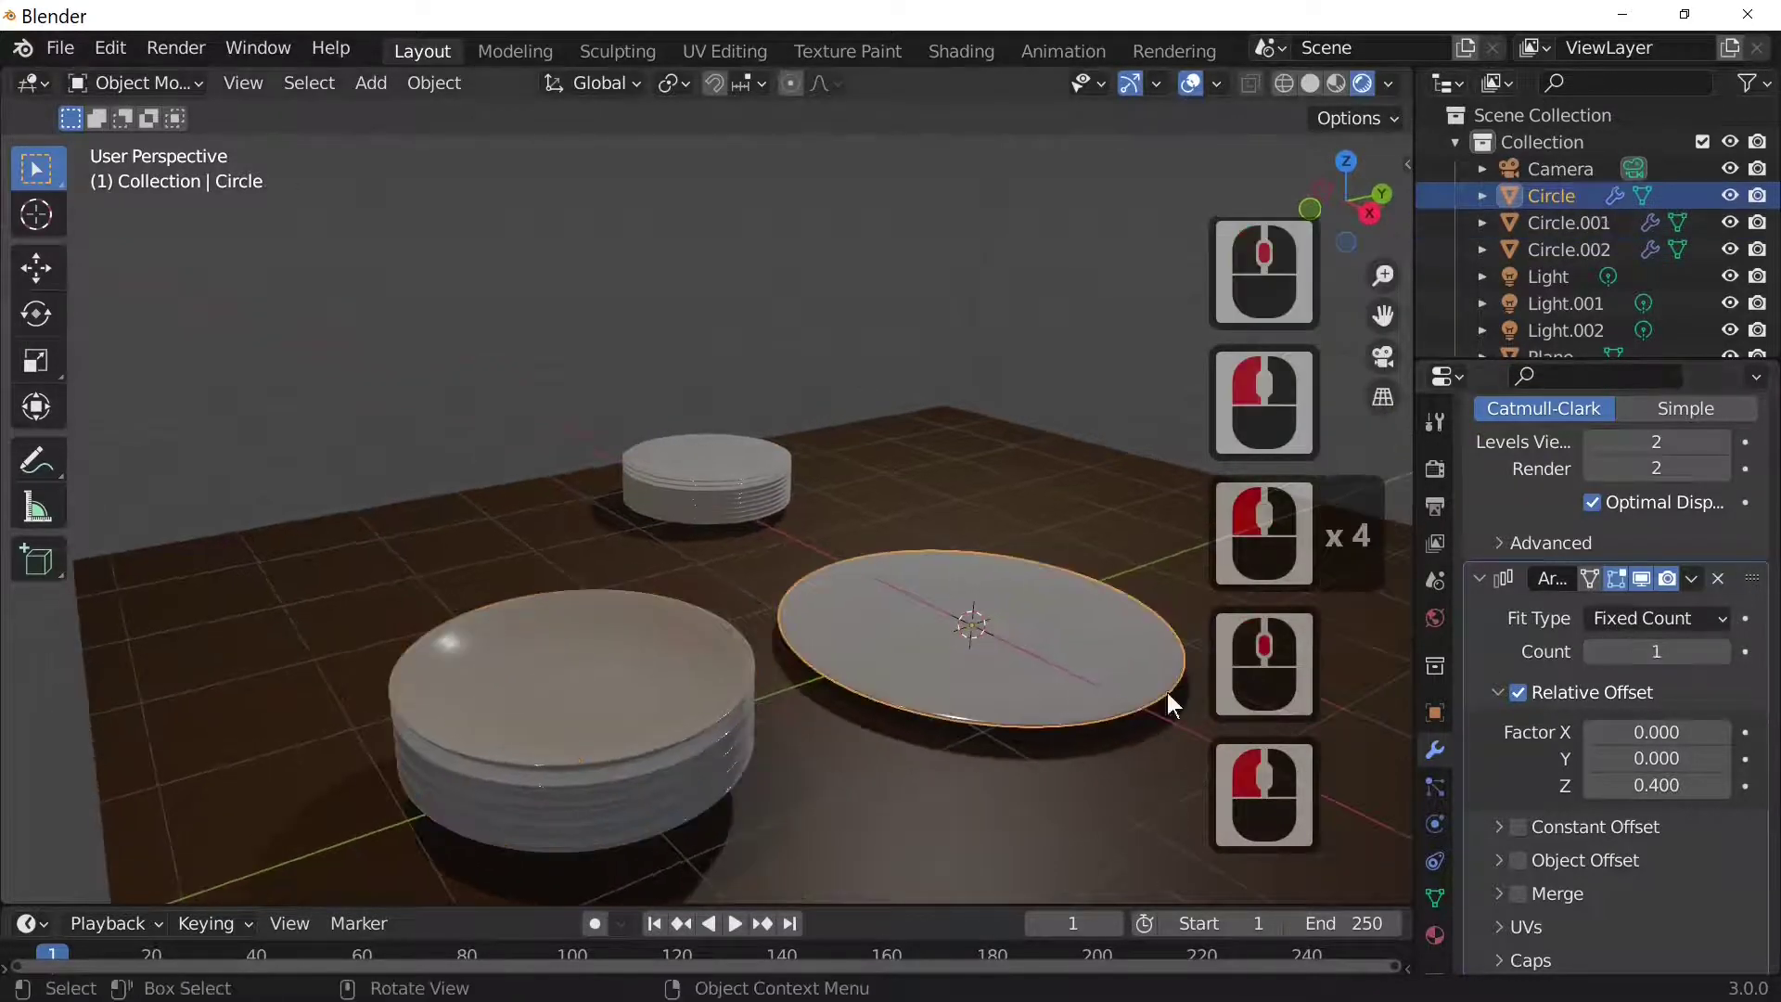
pyautogui.click(1724, 649)
pyautogui.click(1723, 650)
pyautogui.click(1724, 649)
pyautogui.click(1724, 649)
pyautogui.click(1724, 650)
pyautogui.click(1723, 650)
# Return the original large plate's Array modifier count to 1
pyautogui.moveTo(958, 682); pyautogui.dragTo(952, 691, button='middle')
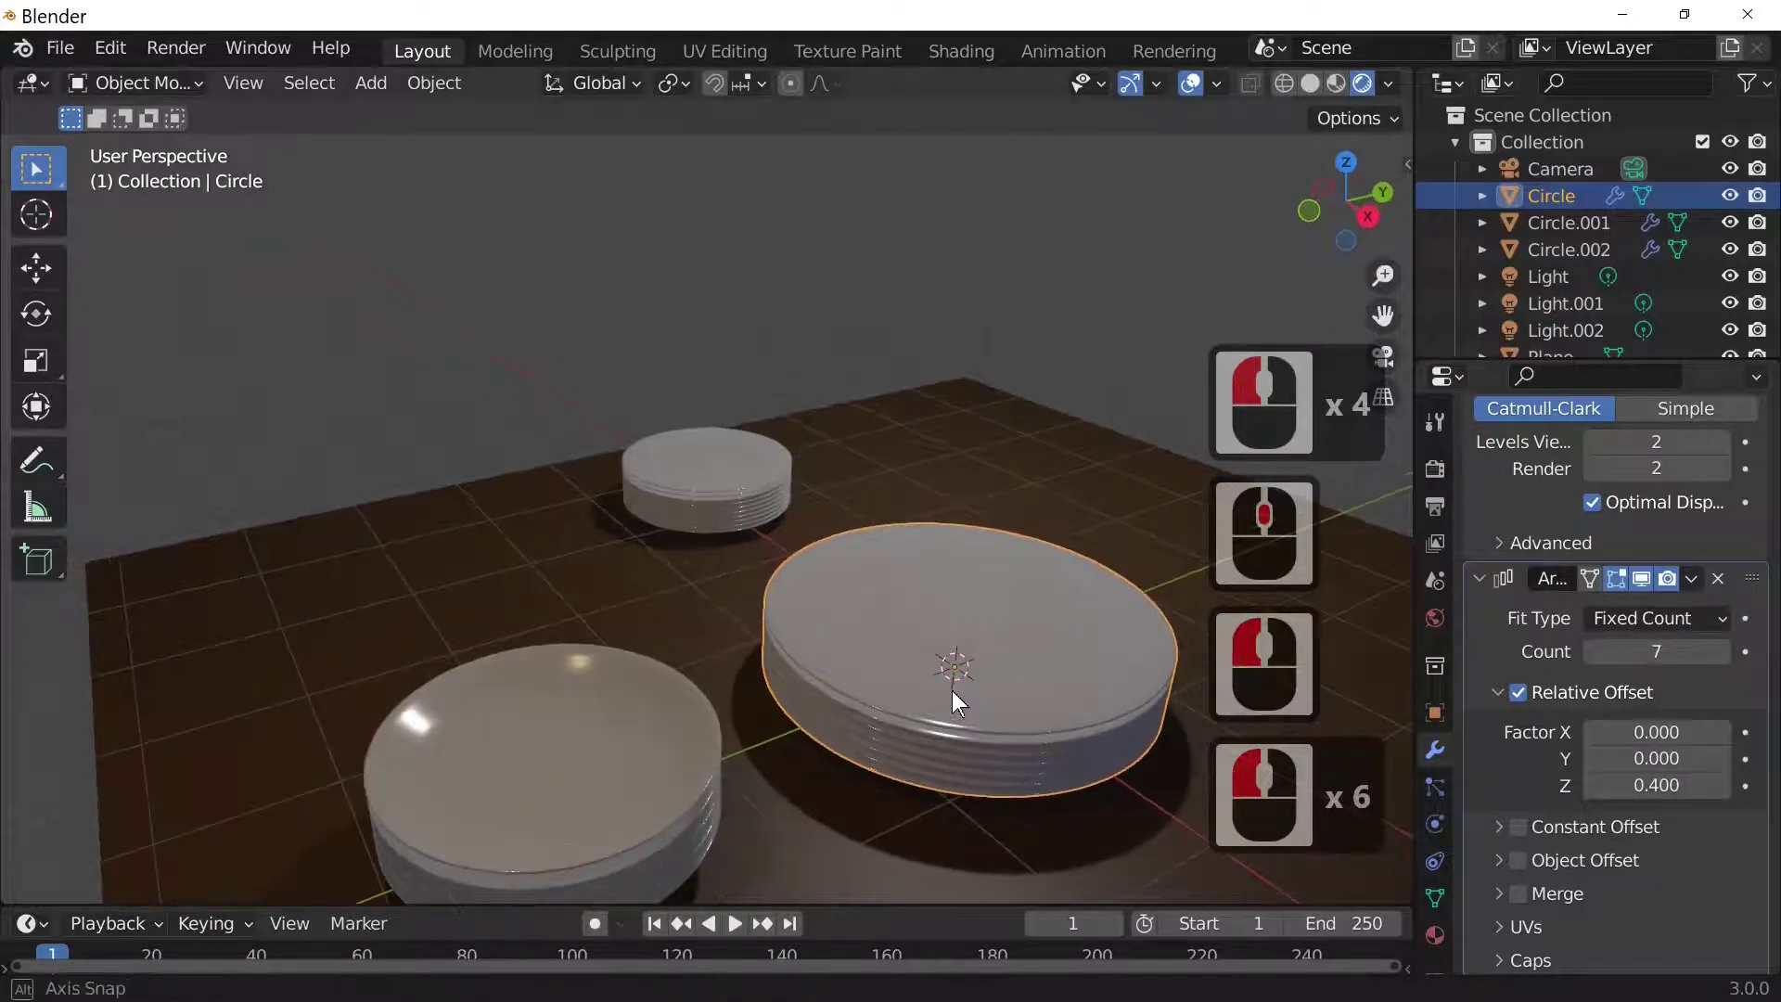
pyautogui.click(1590, 652)
pyautogui.click(1591, 652)
pyautogui.click(1591, 651)
pyautogui.click(1591, 651)
pyautogui.click(1590, 652)
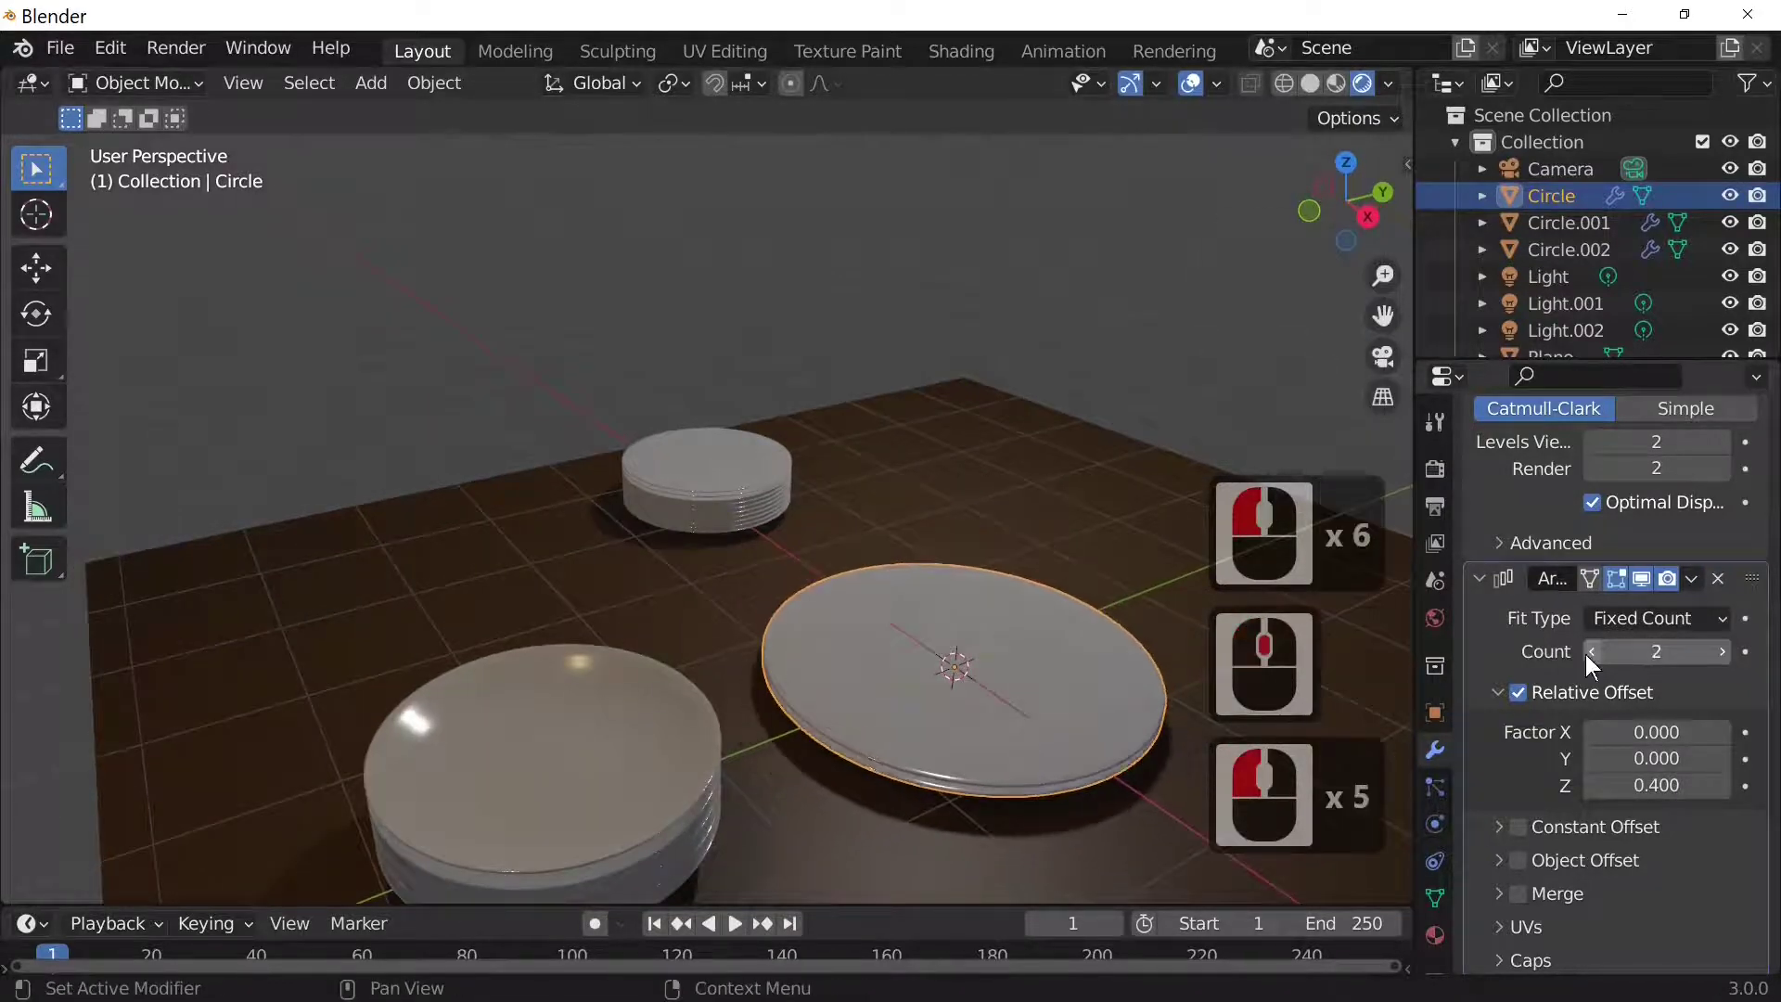
pyautogui.click(1590, 651)
pyautogui.click(1590, 651)
# Duplicate the original large plate and move the copy along positive Y, to the side opposite the bowls
pyautogui.moveTo(1167, 681); pyautogui.dragTo(1062, 687, button='middle')
pyautogui.scroll(-3, 1054, 671)
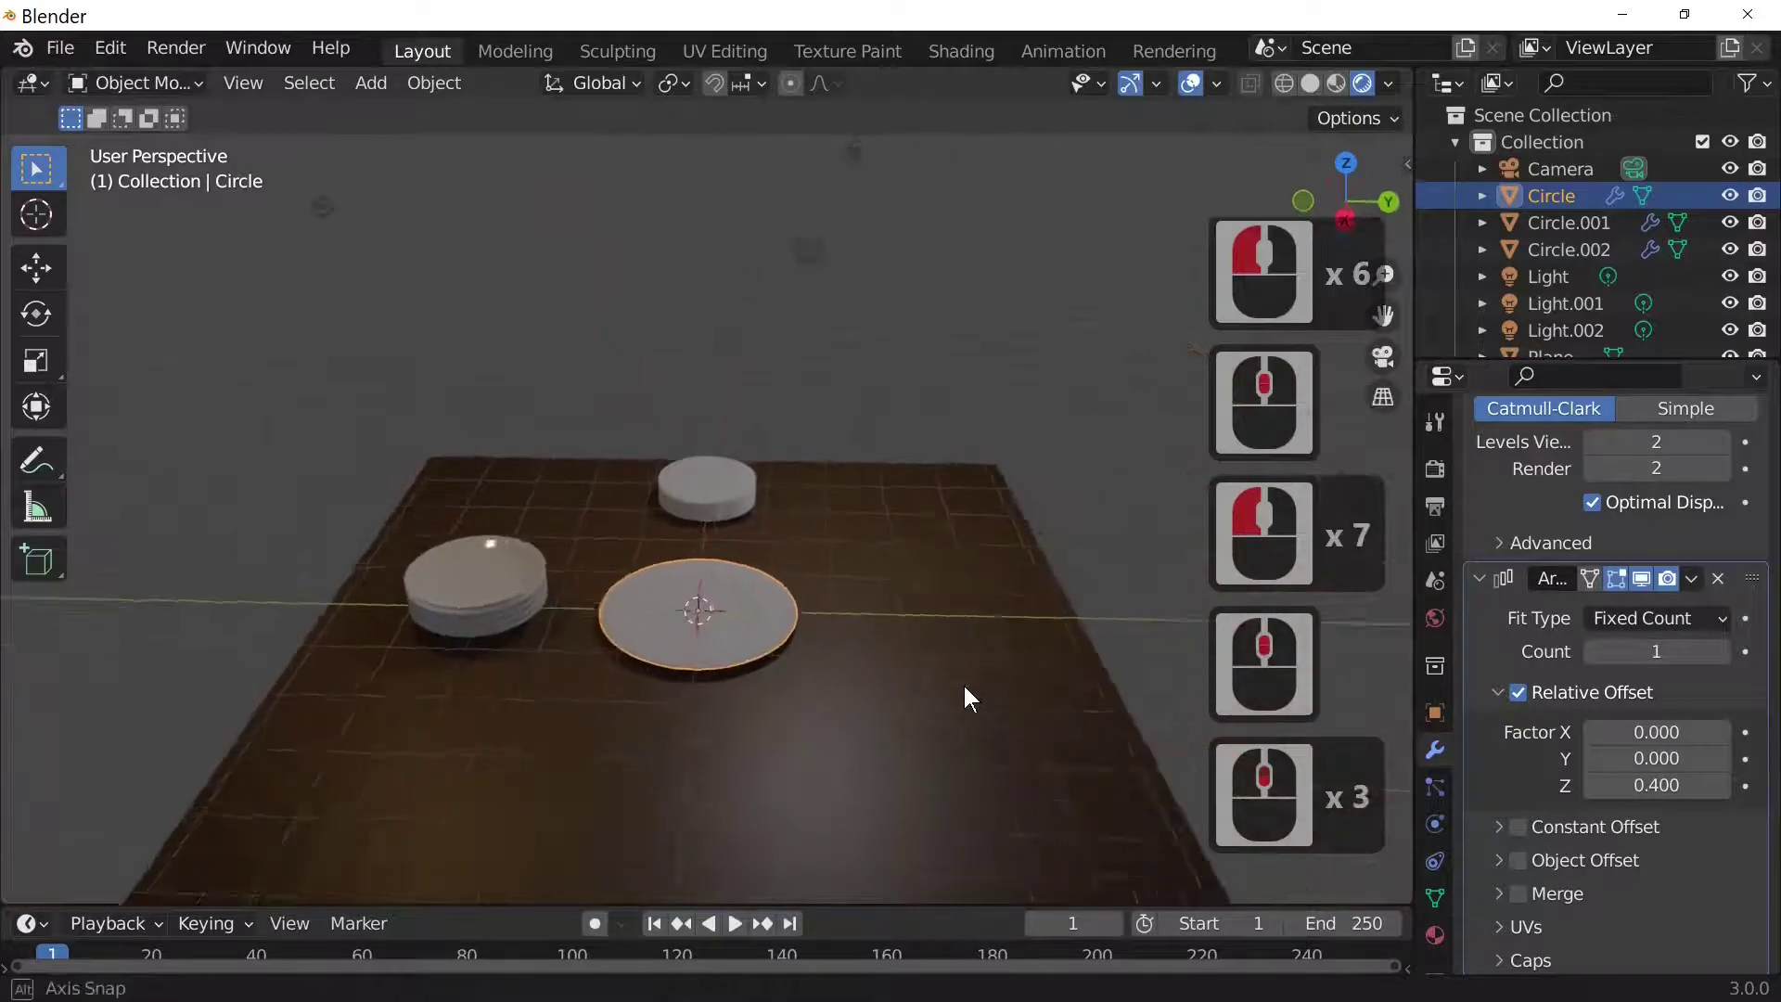
pyautogui.scroll(3, 939, 682)
pyautogui.click(798, 696)
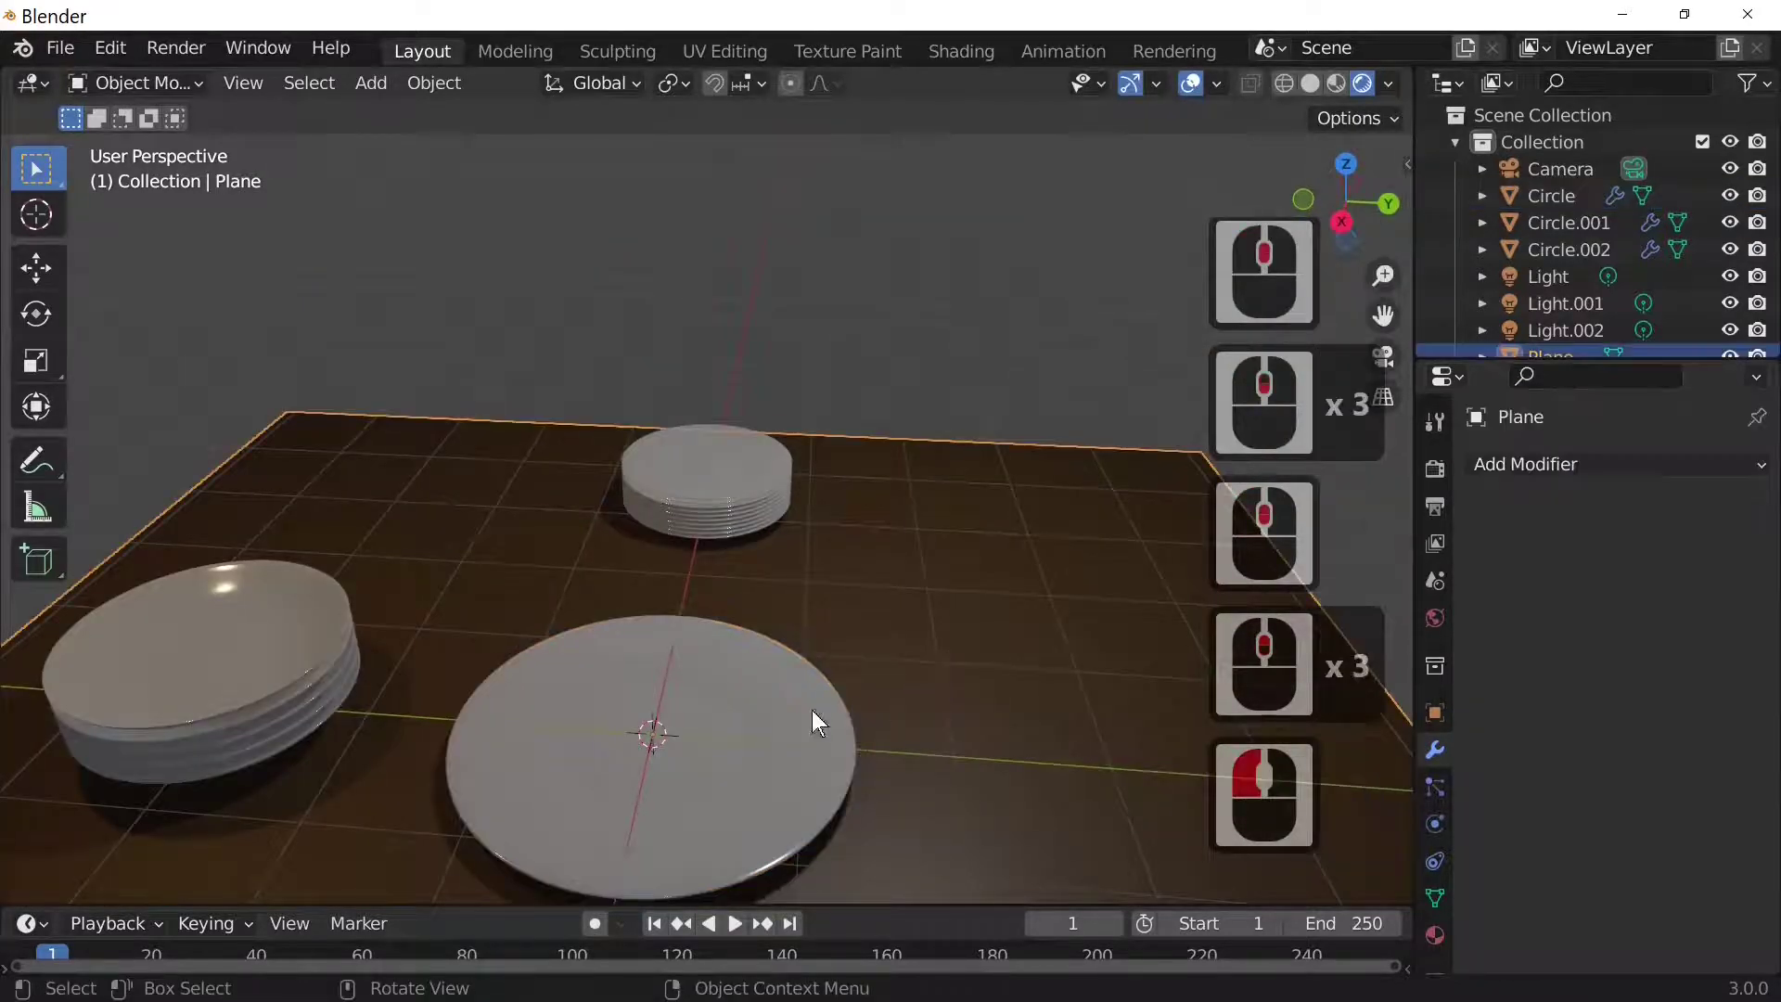
pyautogui.click(807, 710)
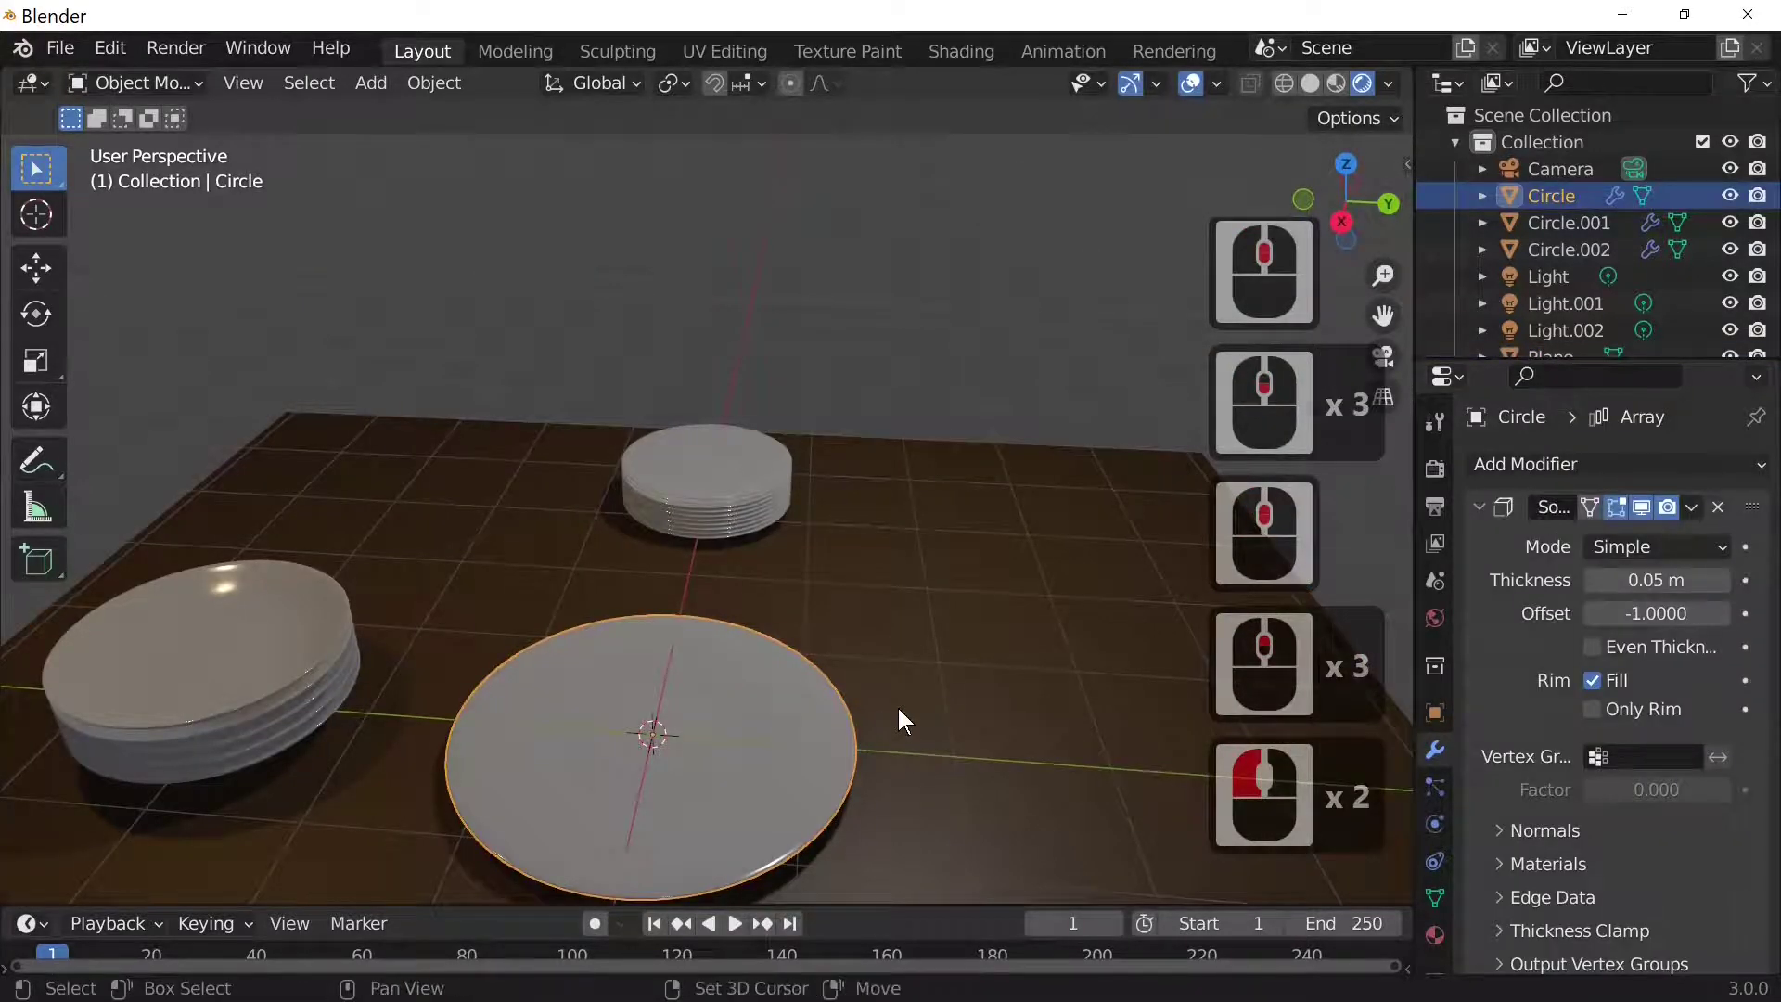
pyautogui.hotkey('shift', 'd')
pyautogui.press('g')
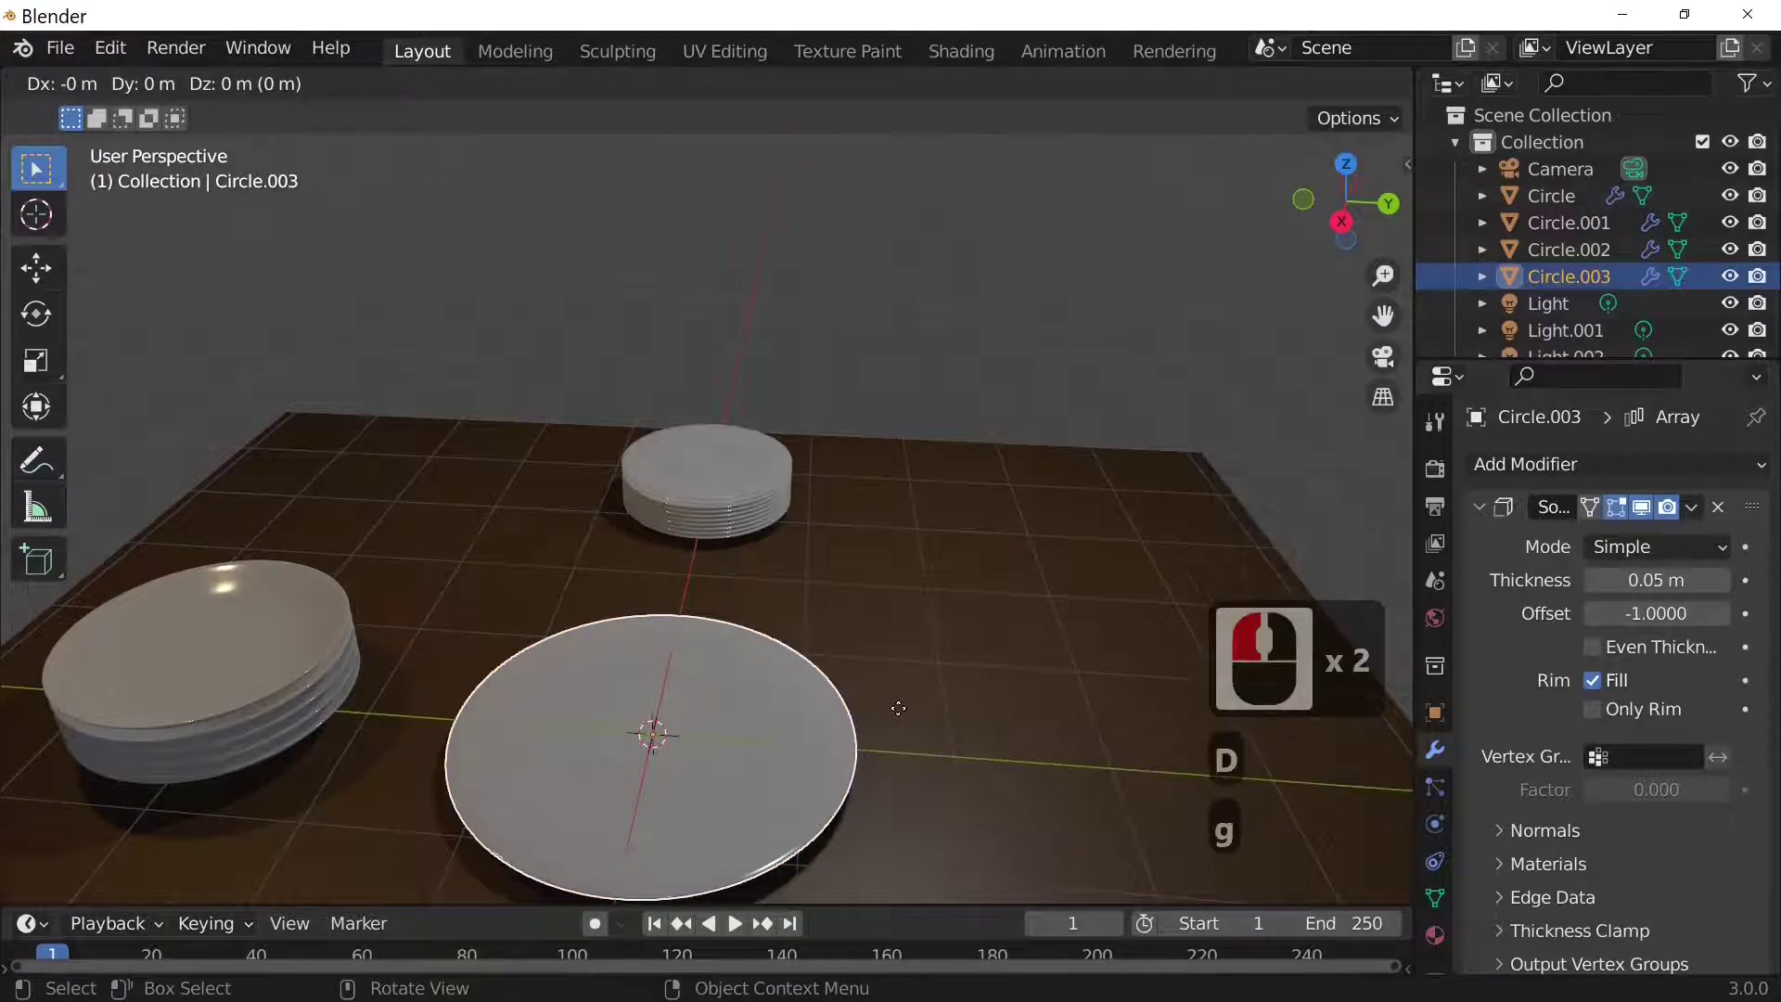
pyautogui.press('y')
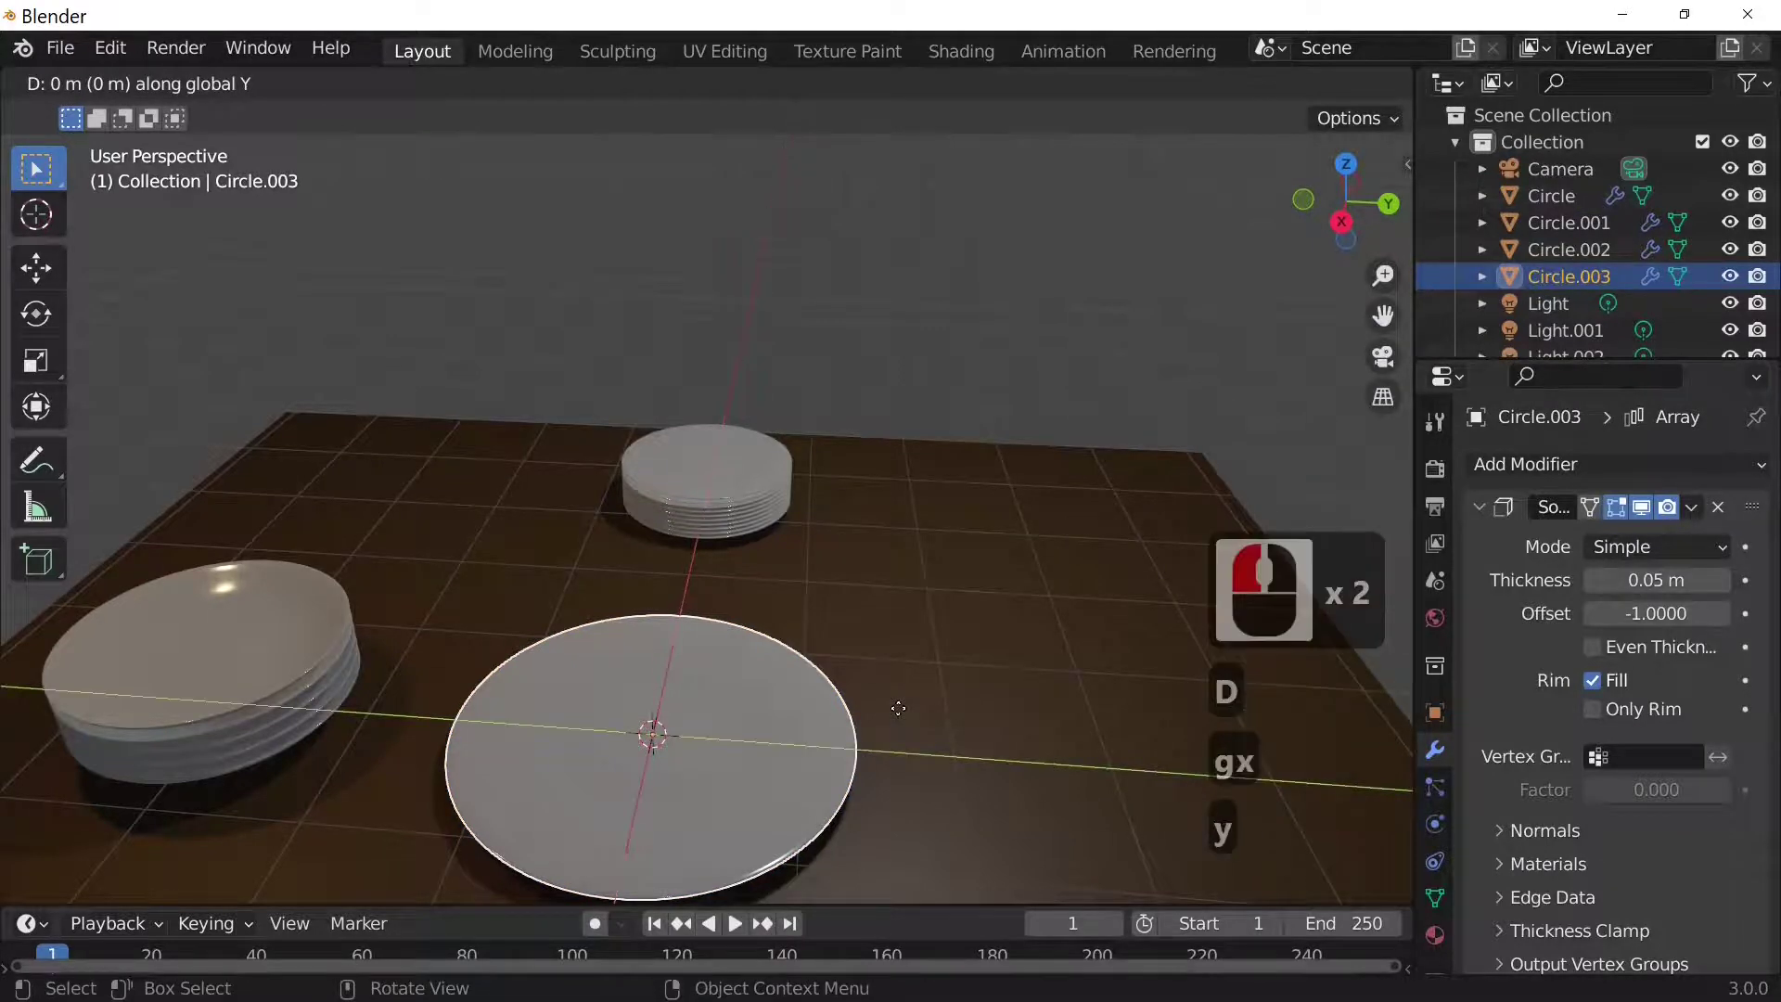
pyautogui.click(1084, 682)
# Scale the new plate copy down uniformly to form the base of a vase
pyautogui.scroll(-3, 1067, 691)
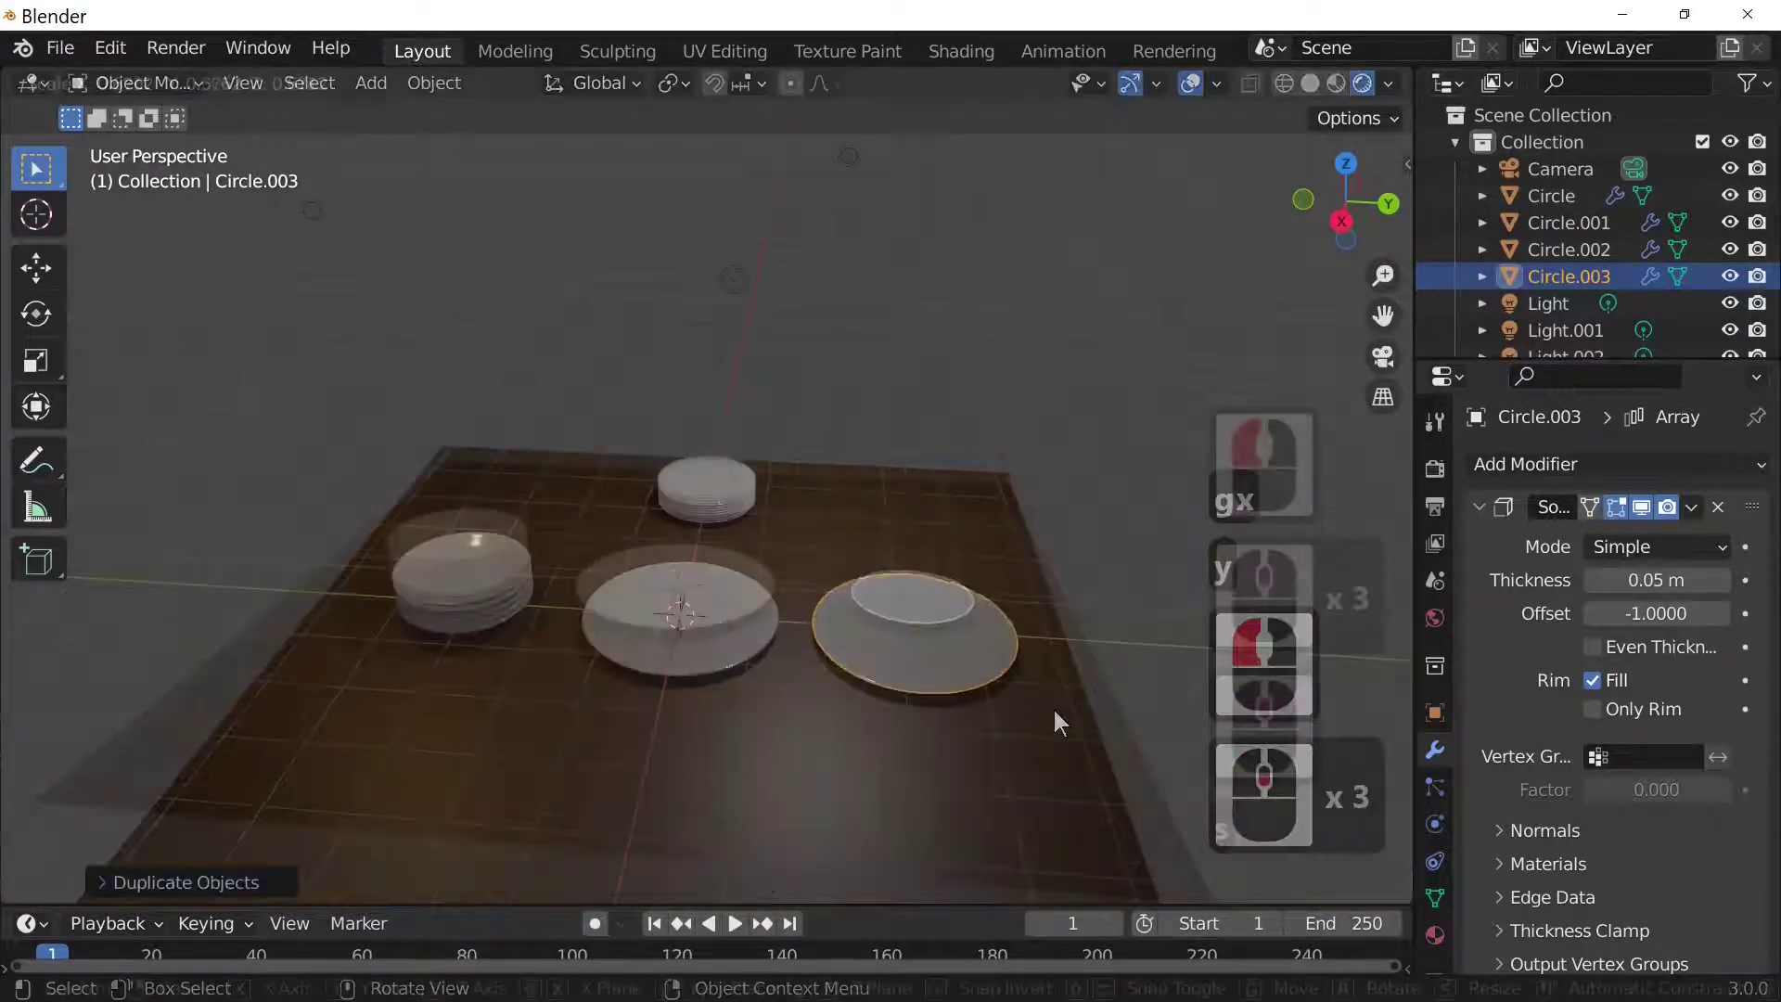
pyautogui.press('s')
pyautogui.click(967, 665)
pyautogui.scroll(3, 967, 665)
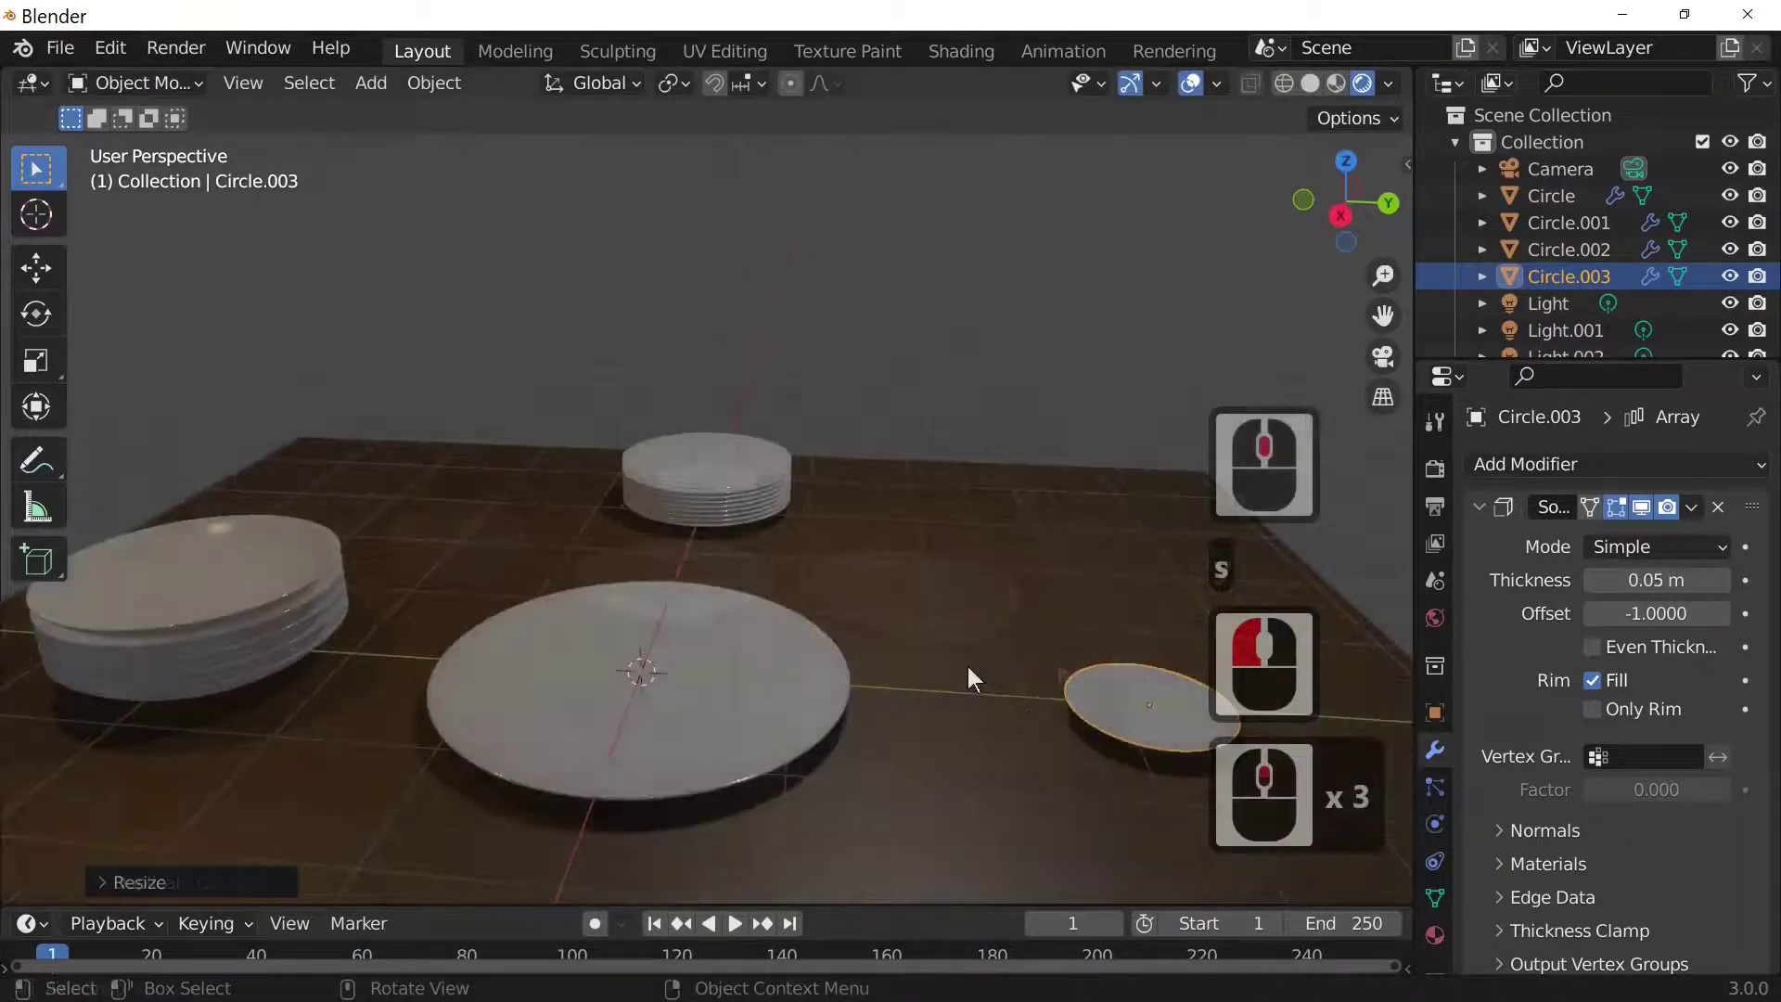
# Extrude the small copy's outer rim edge loop upward along Z twice to build the vase's lower walls
pyautogui.keyDown('shift'); pyautogui.moveTo(967, 665); pyautogui.dragTo(710, 596, button='middle'); pyautogui.keyUp('shift')
pyautogui.scroll(2, 861, 626)
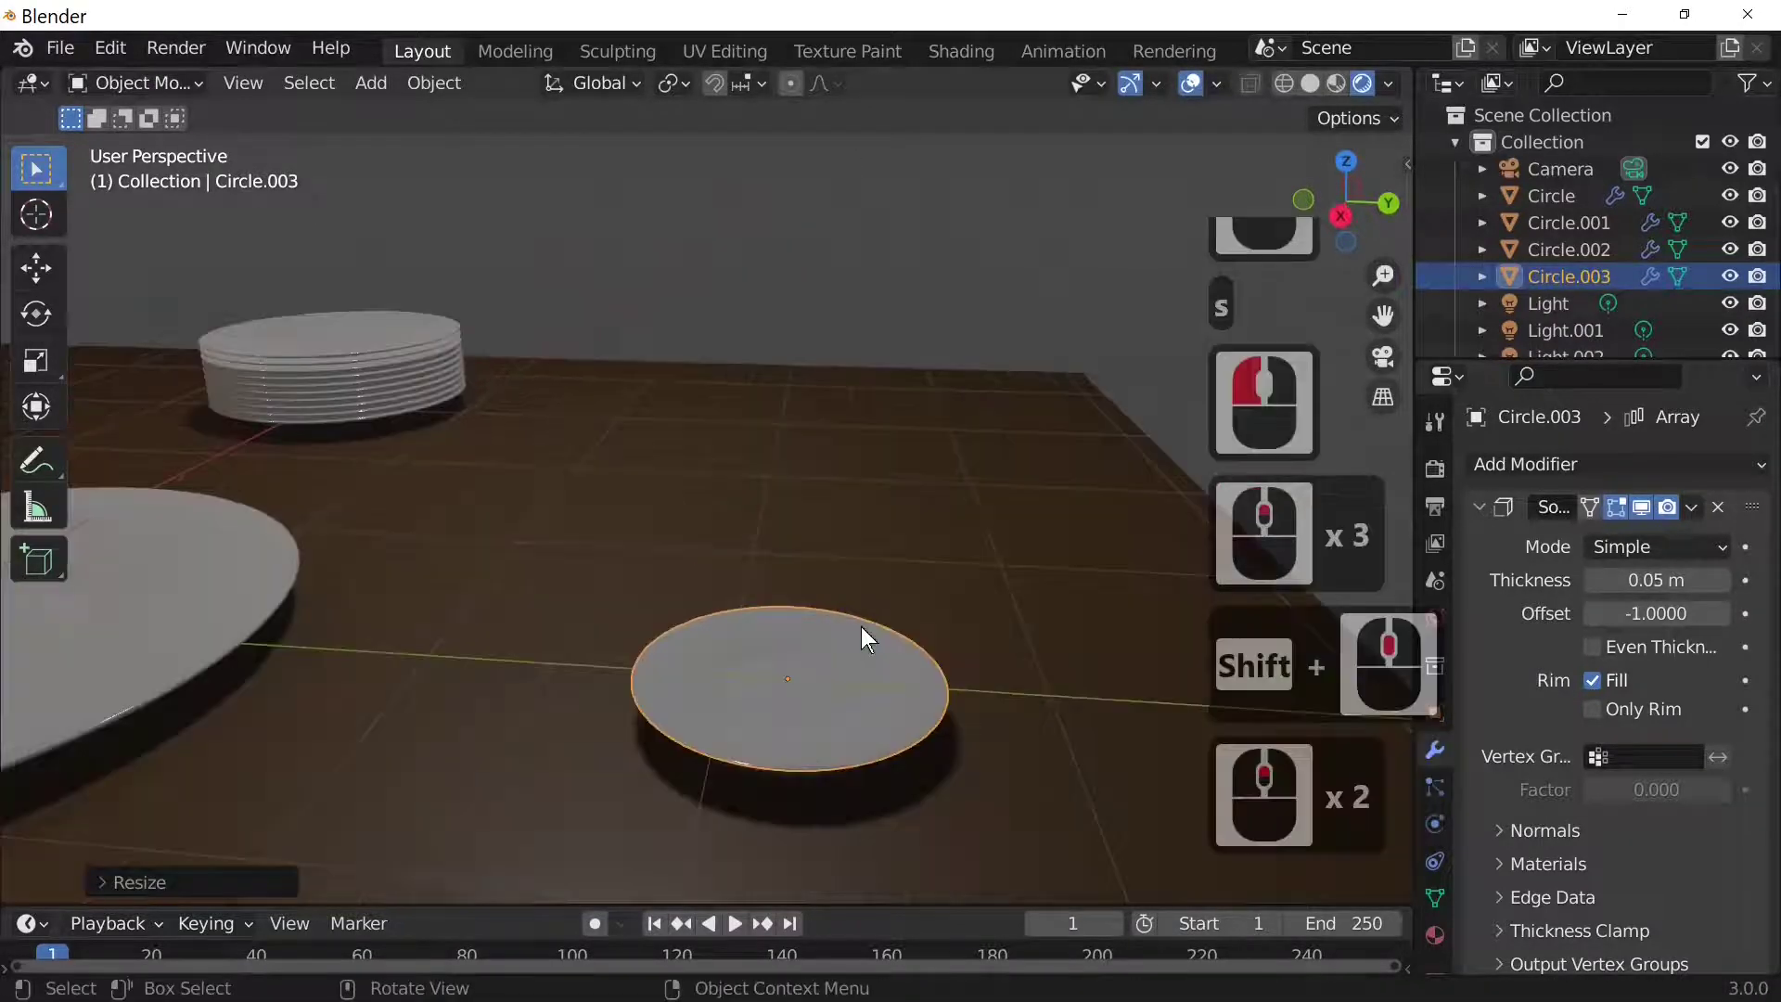
pyautogui.press('Tab')
pyautogui.click(946, 675)
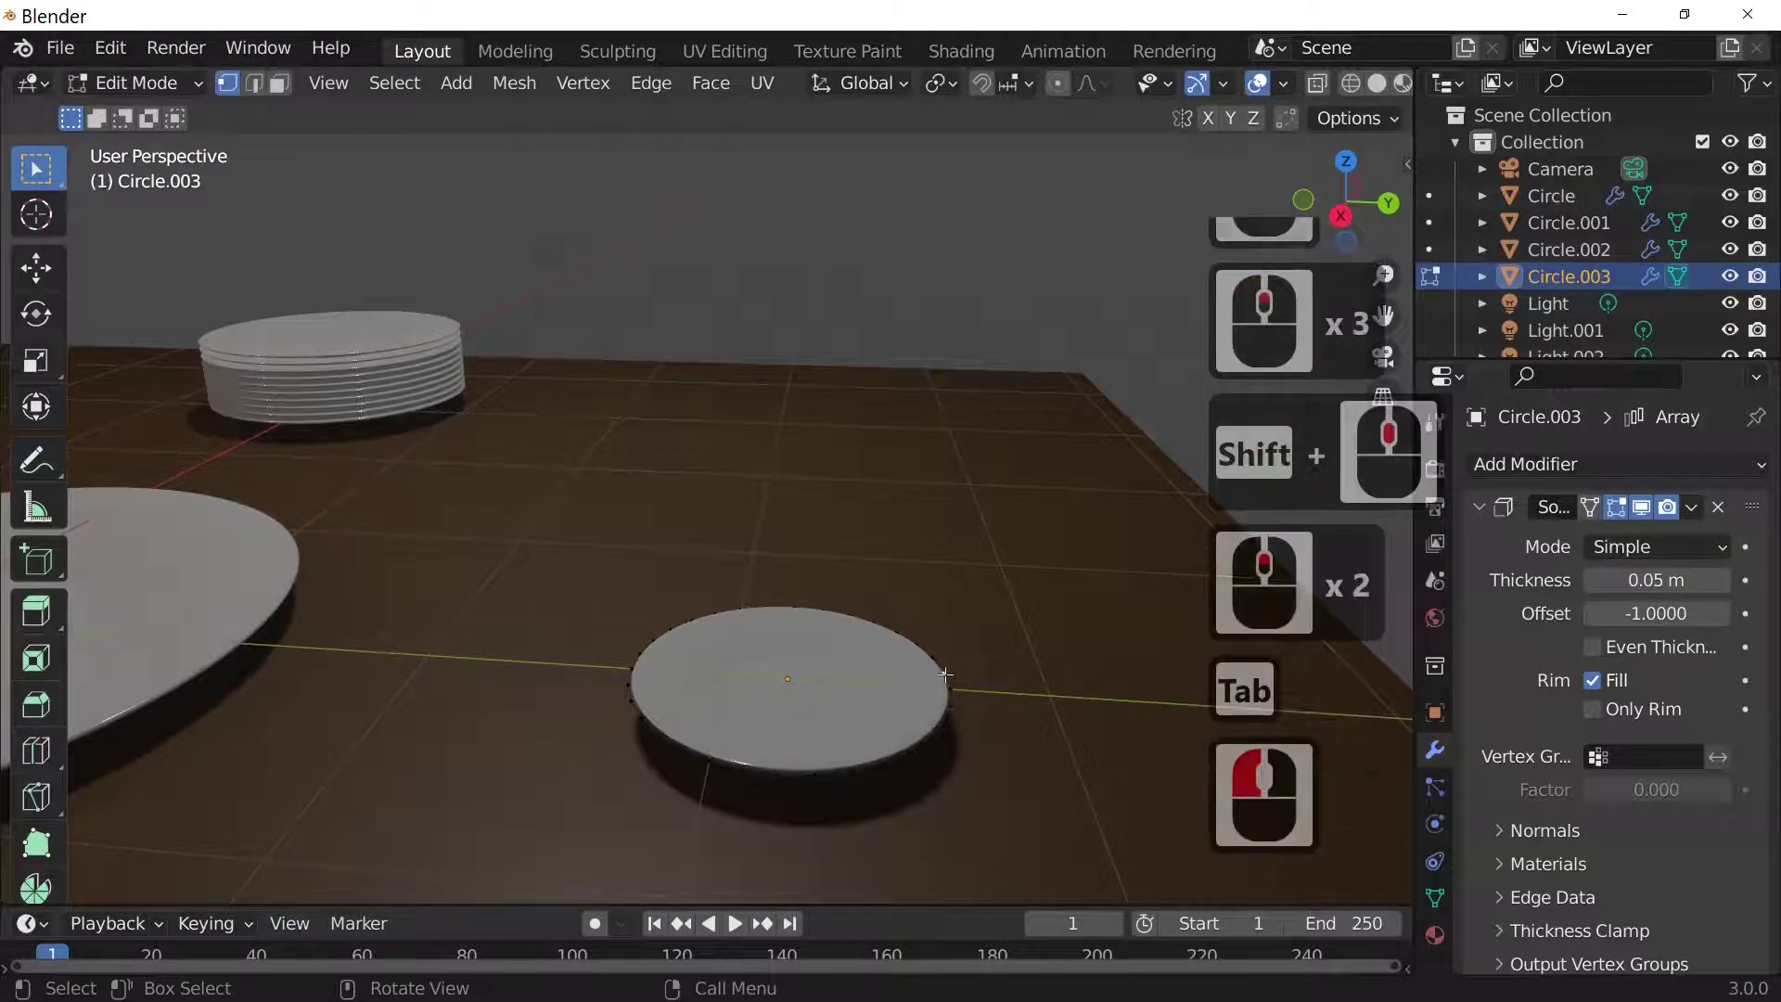
pyautogui.keyDown('alt'); pyautogui.click(945, 674); pyautogui.keyUp('alt')
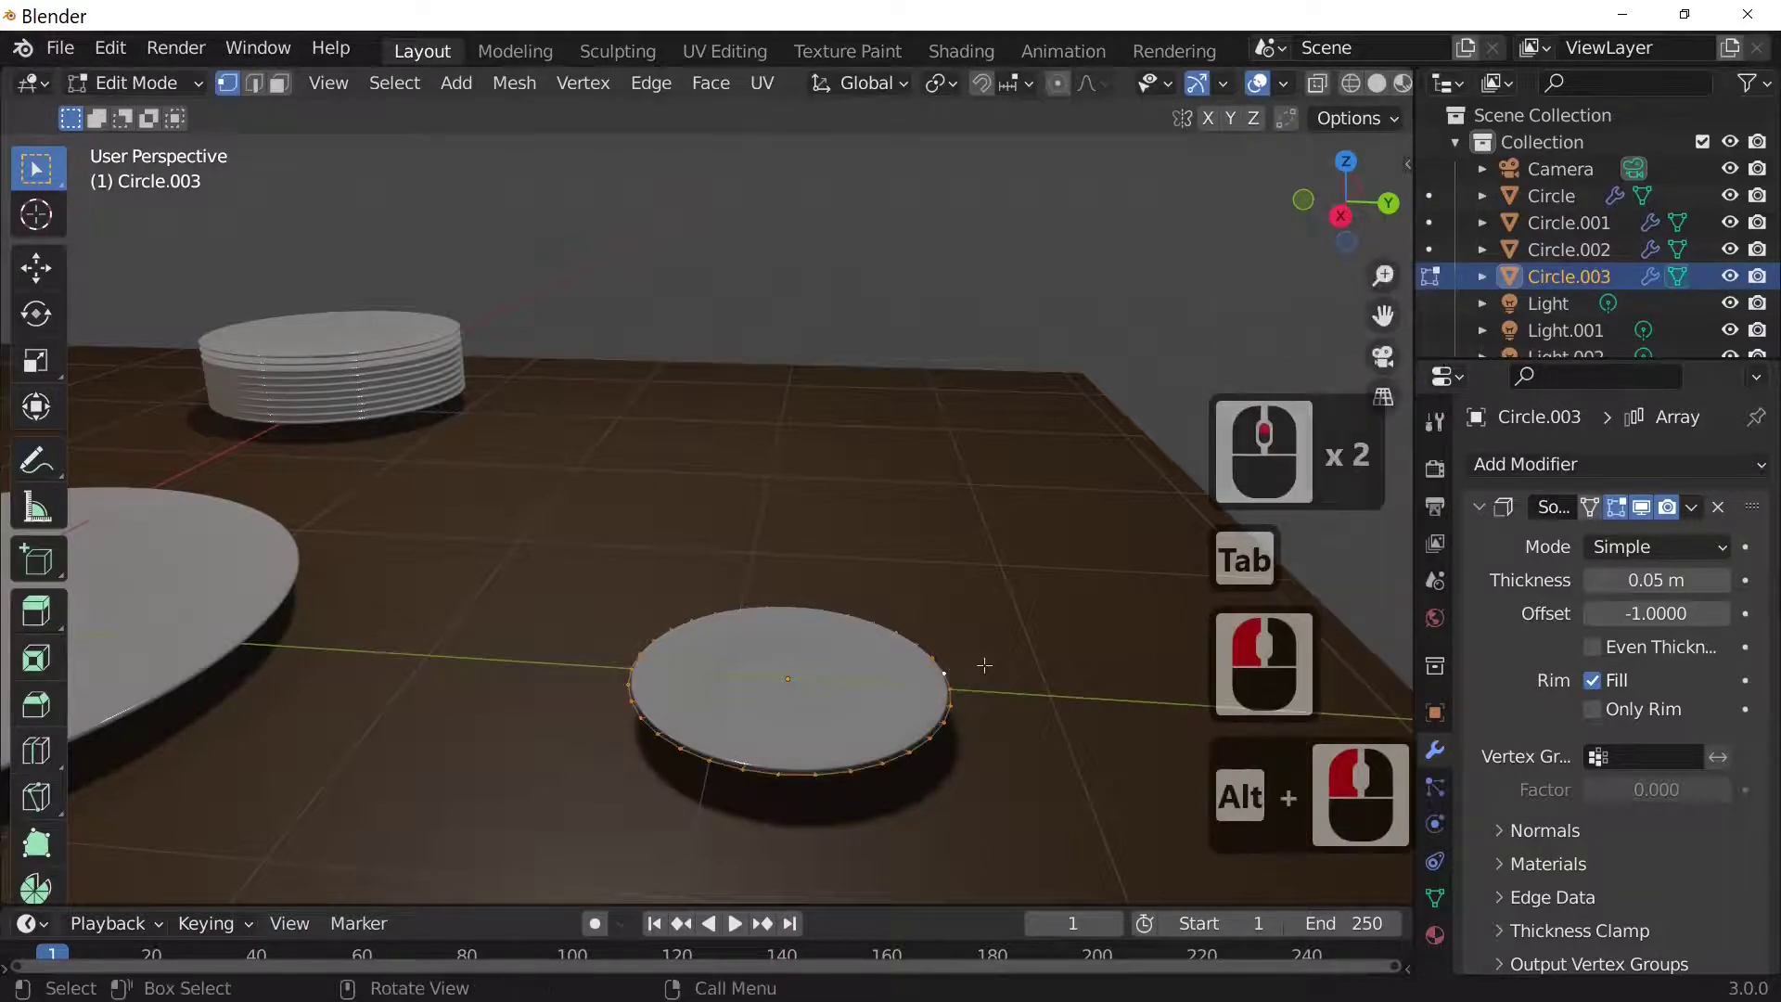
pyautogui.press('d')
pyautogui.press('e')
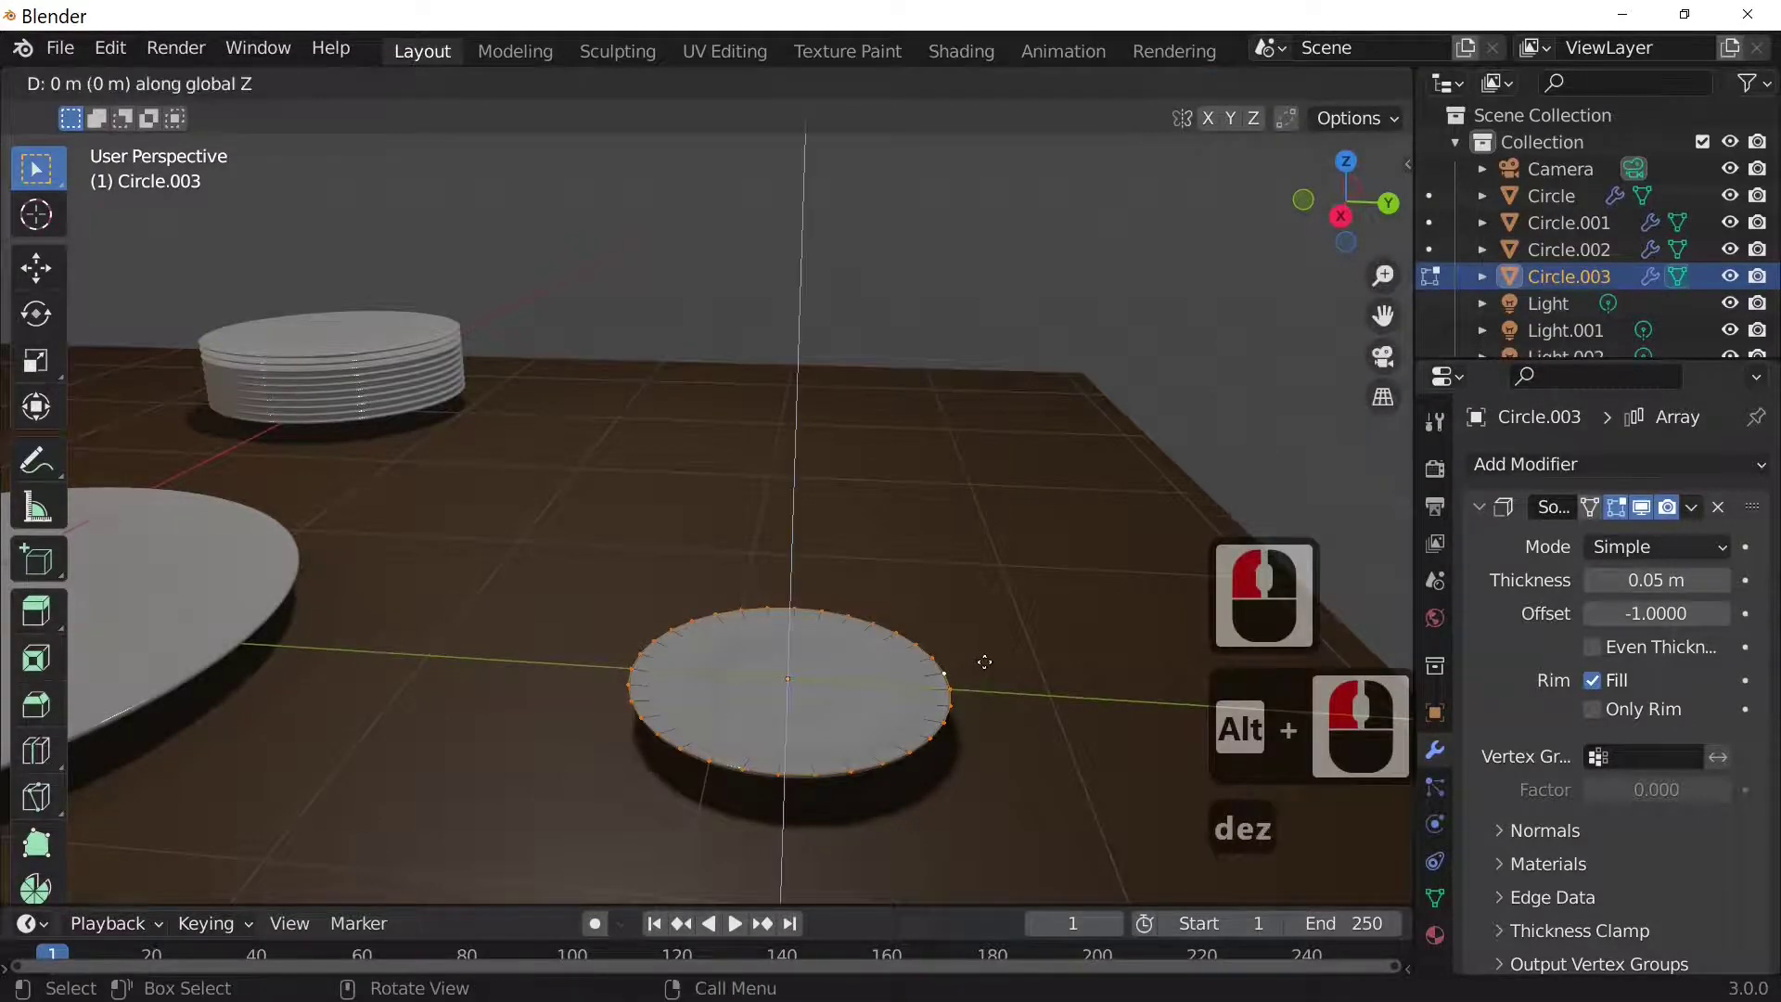
pyautogui.click(987, 558)
pyautogui.press('e')
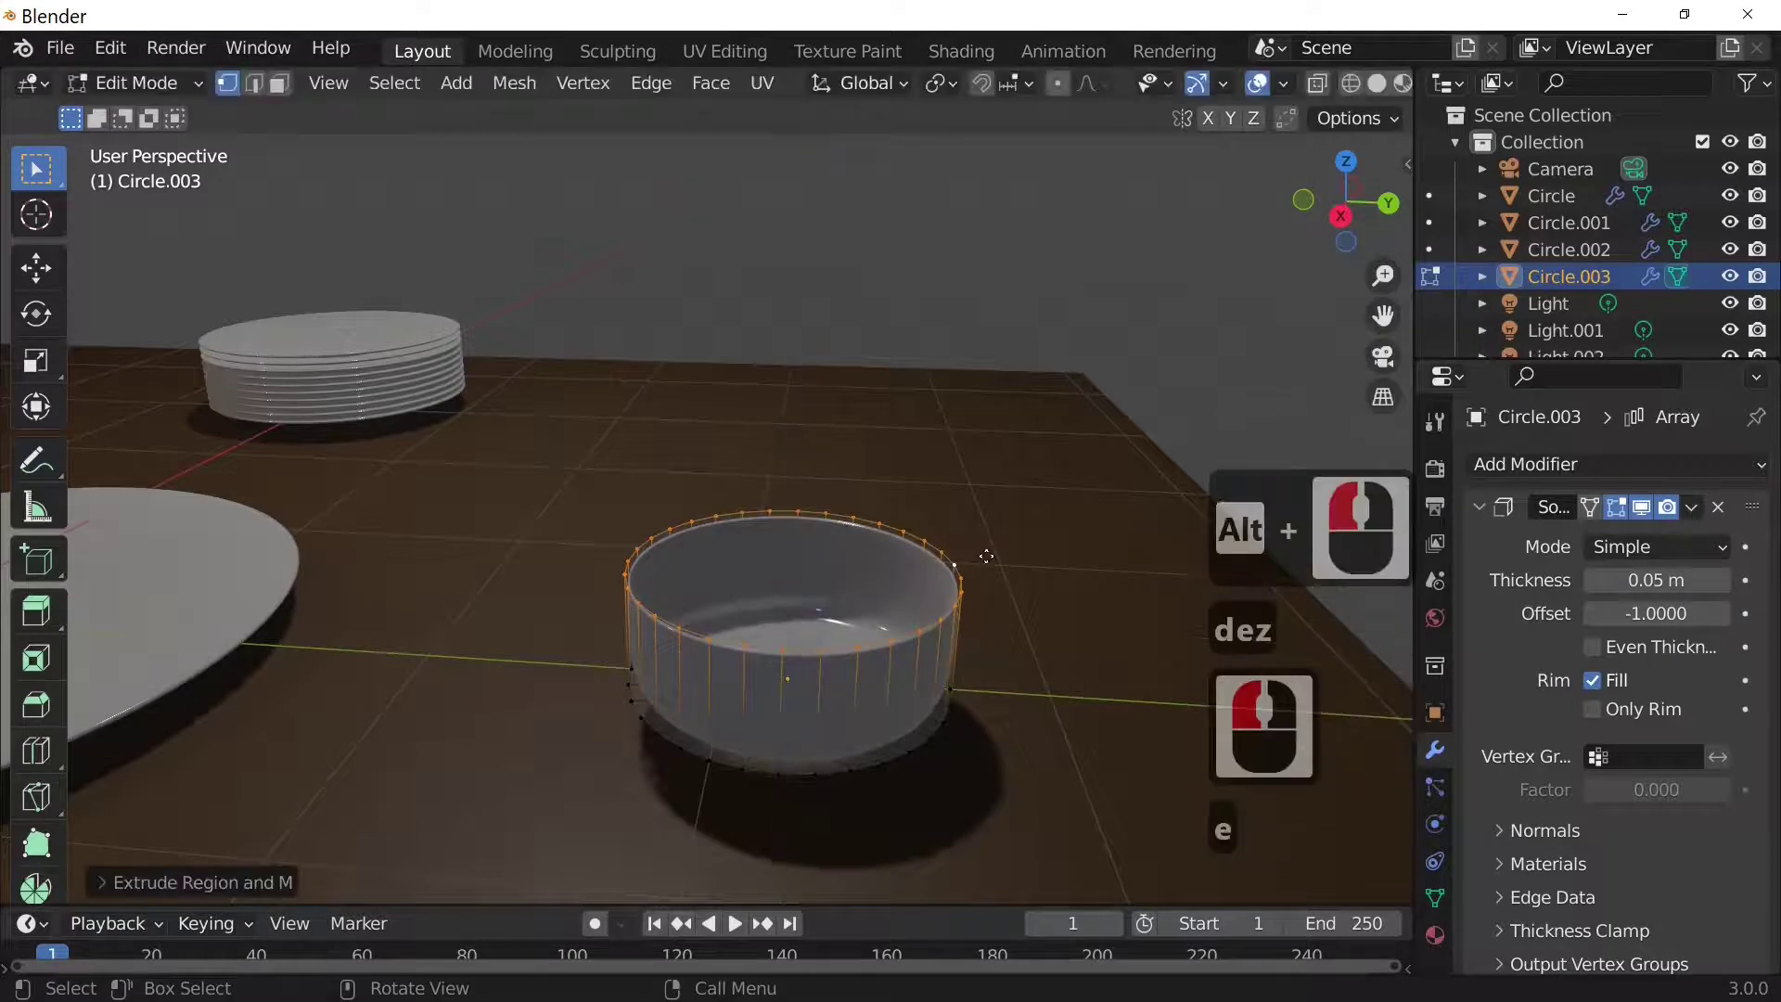
pyautogui.press('z')
pyautogui.click(1008, 476)
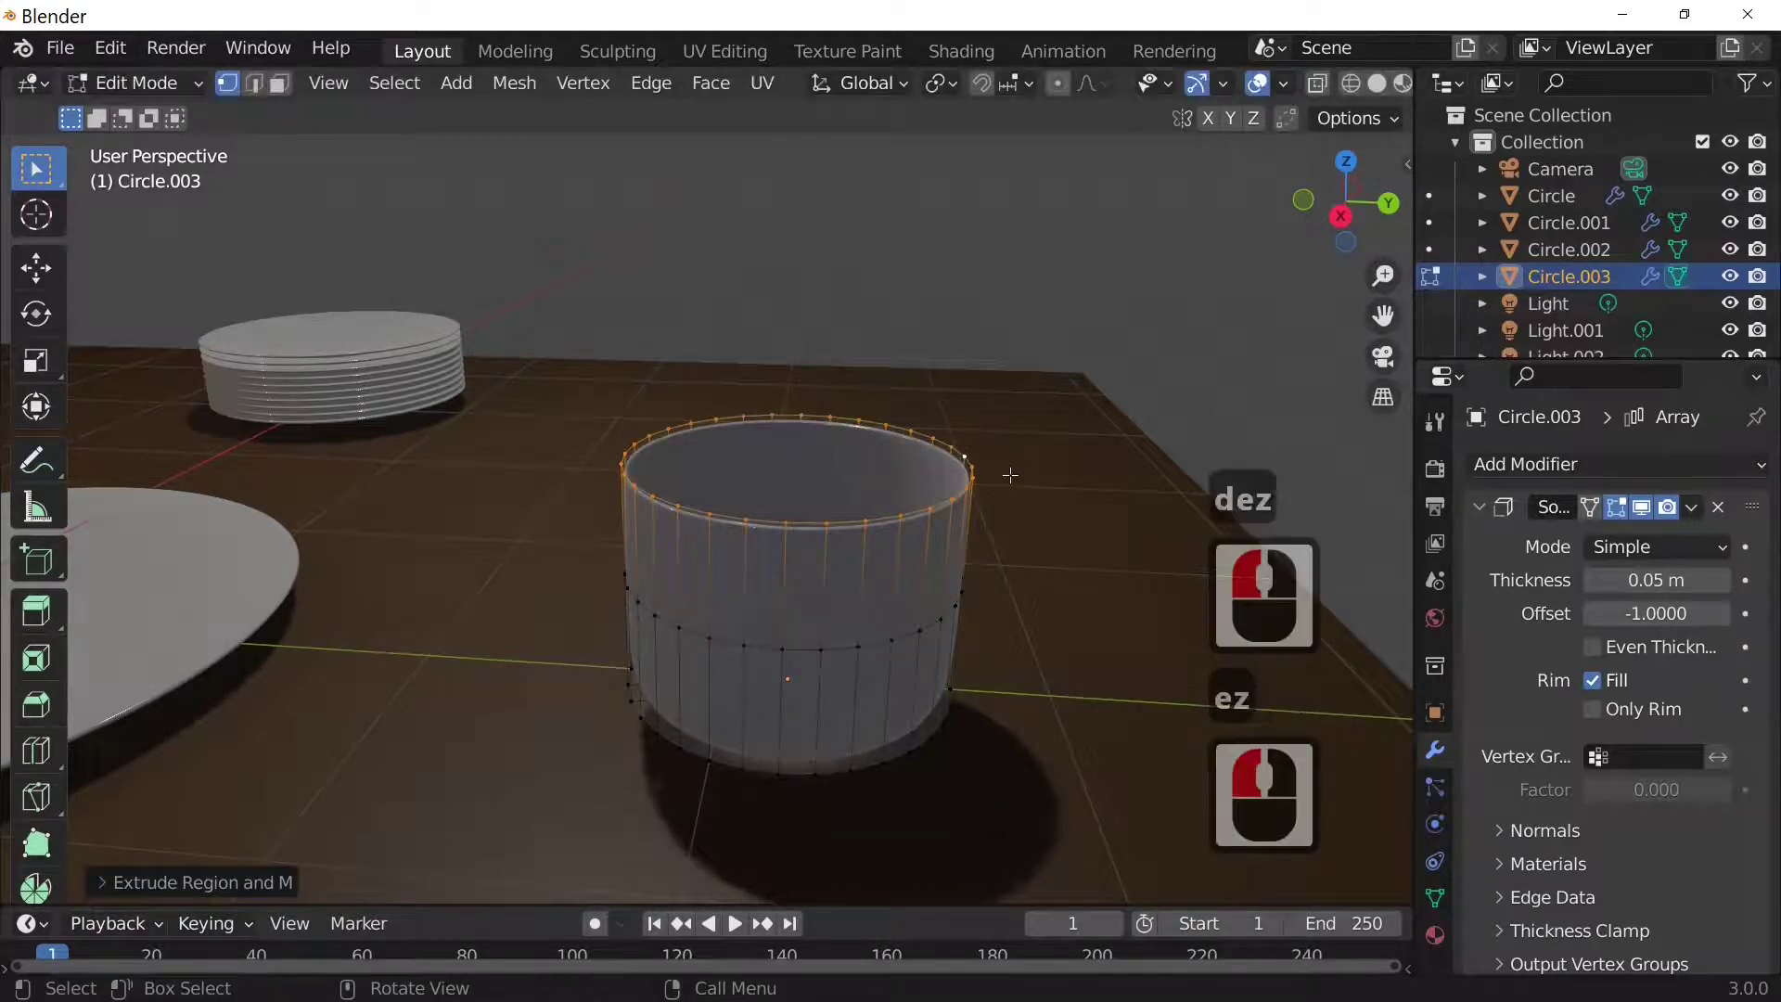
# Scale the vase's top edge loop inward and extrude it upward along Z to form the neck
pyautogui.press('s')
pyautogui.click(915, 465)
pyautogui.press('e')
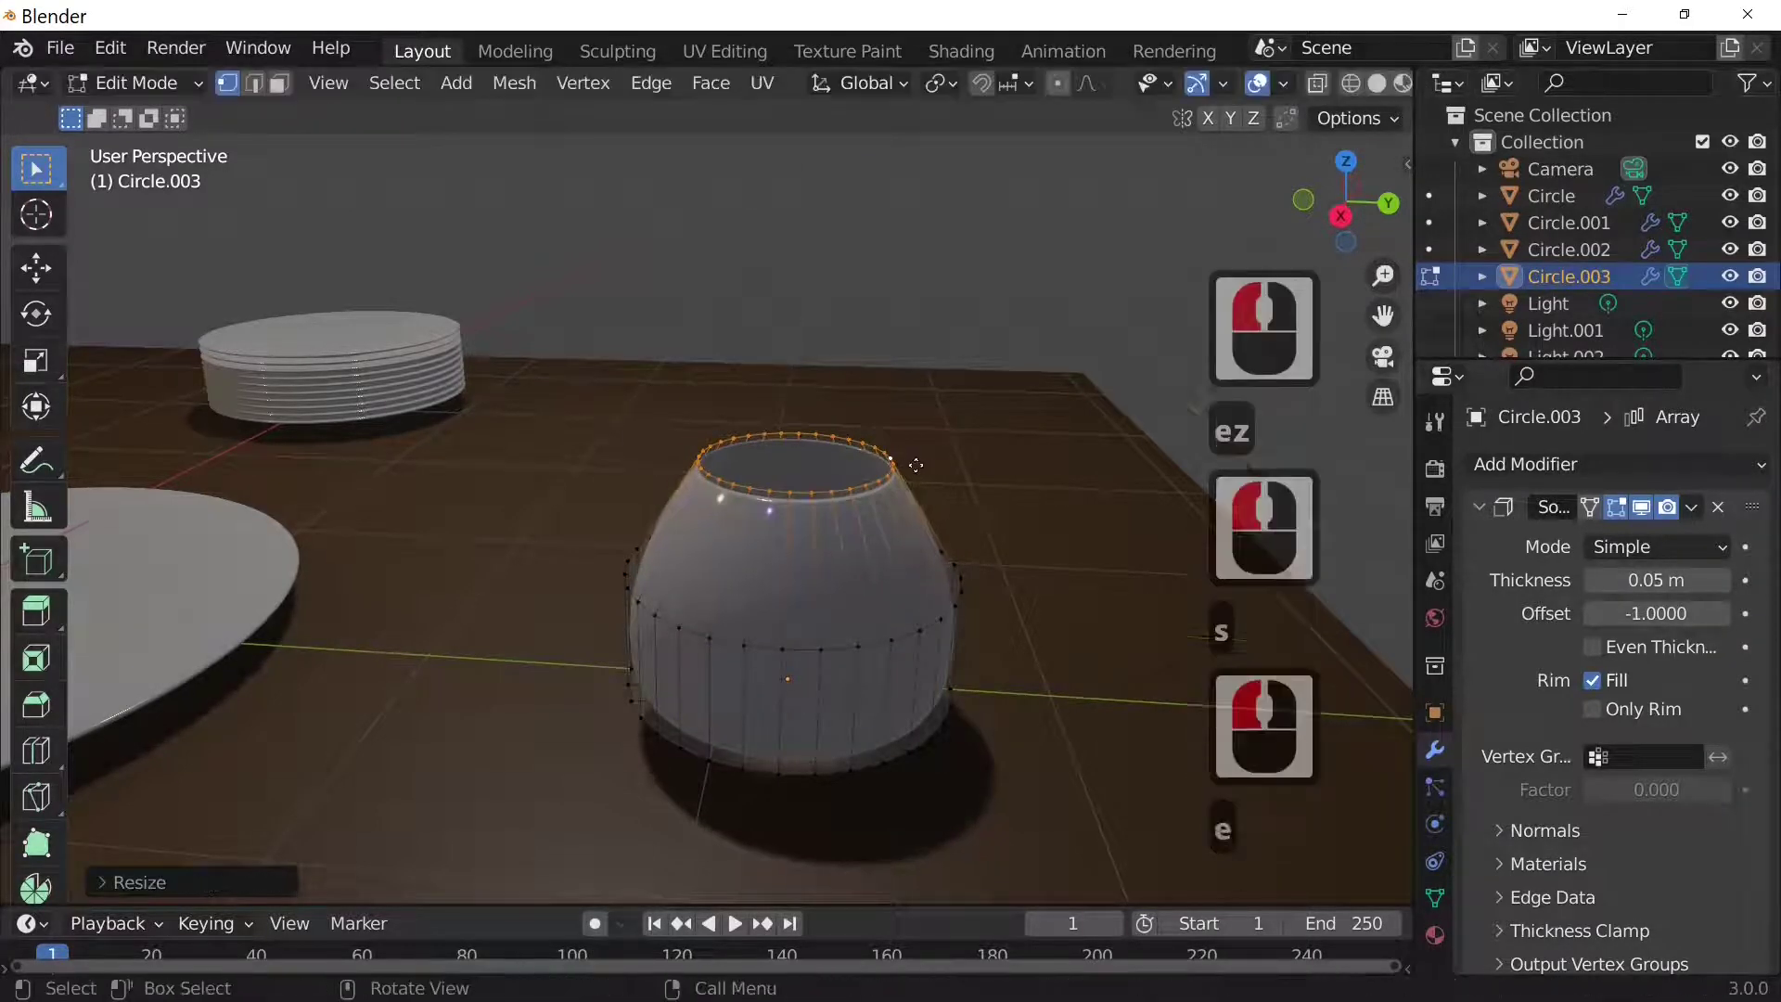
pyautogui.press('z')
pyautogui.click(921, 298)
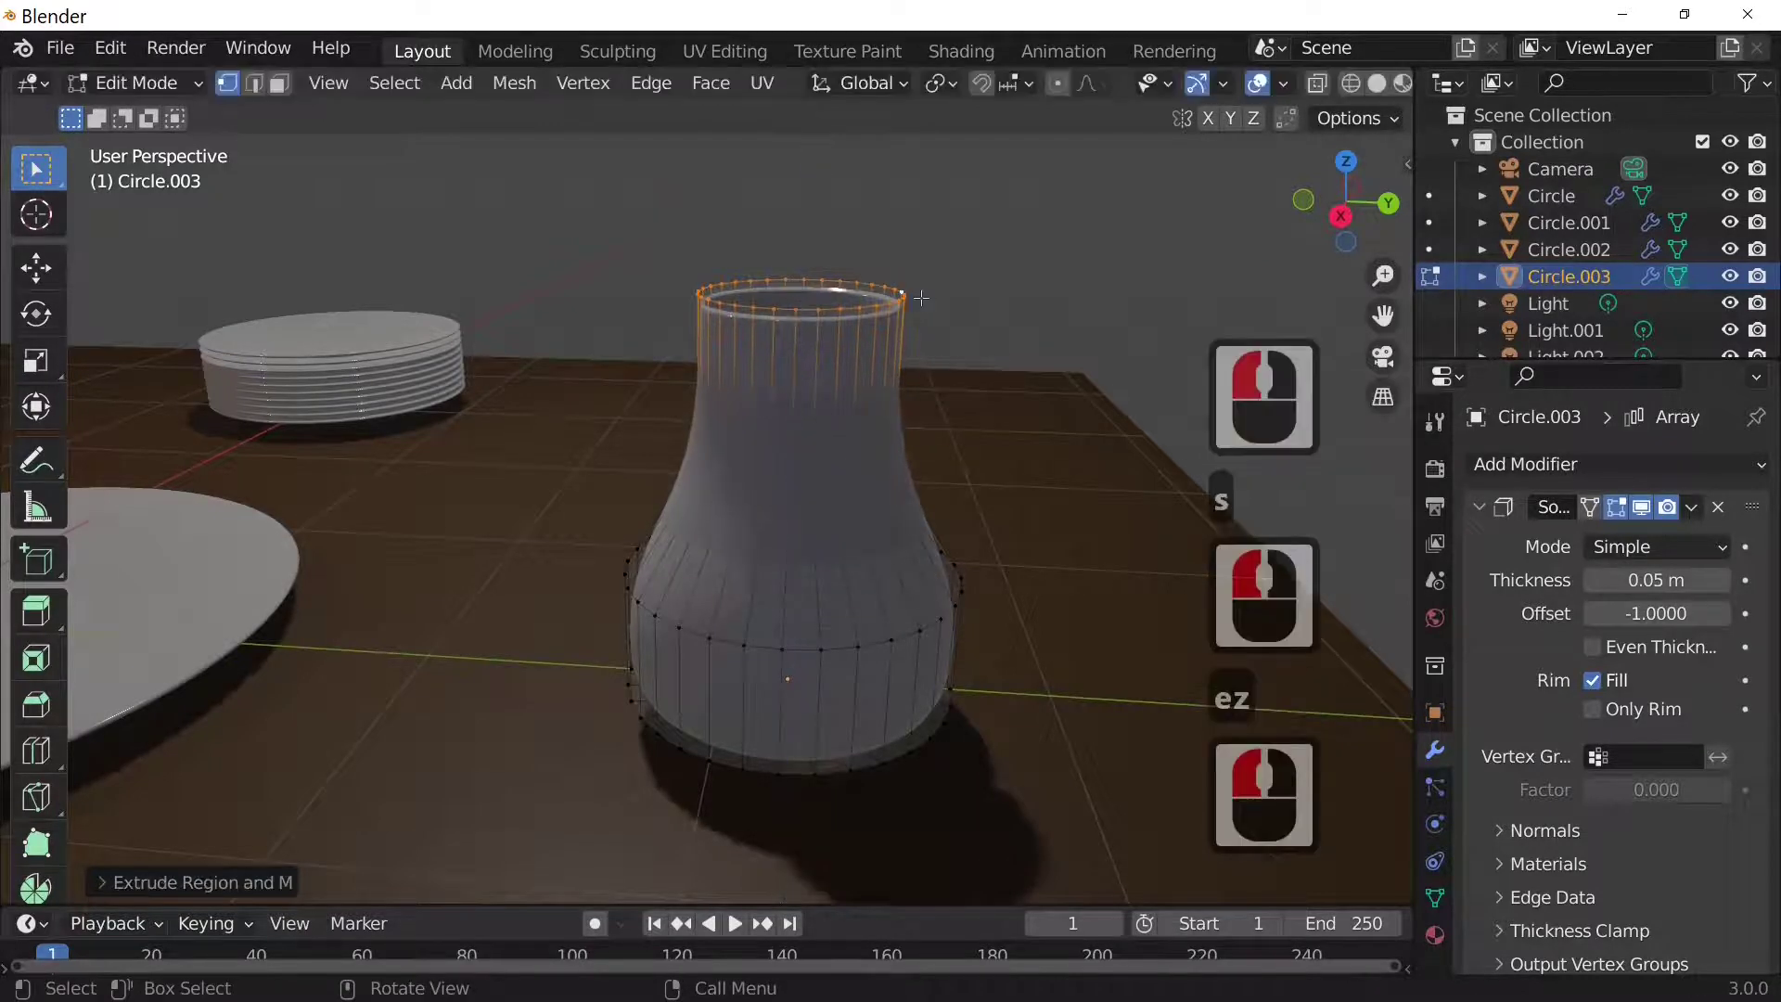
# Extrude the neck's top edge loop about 0.25 m along Z and scale it uniformly to about 0.72
pyautogui.press('e')
pyautogui.press('z')
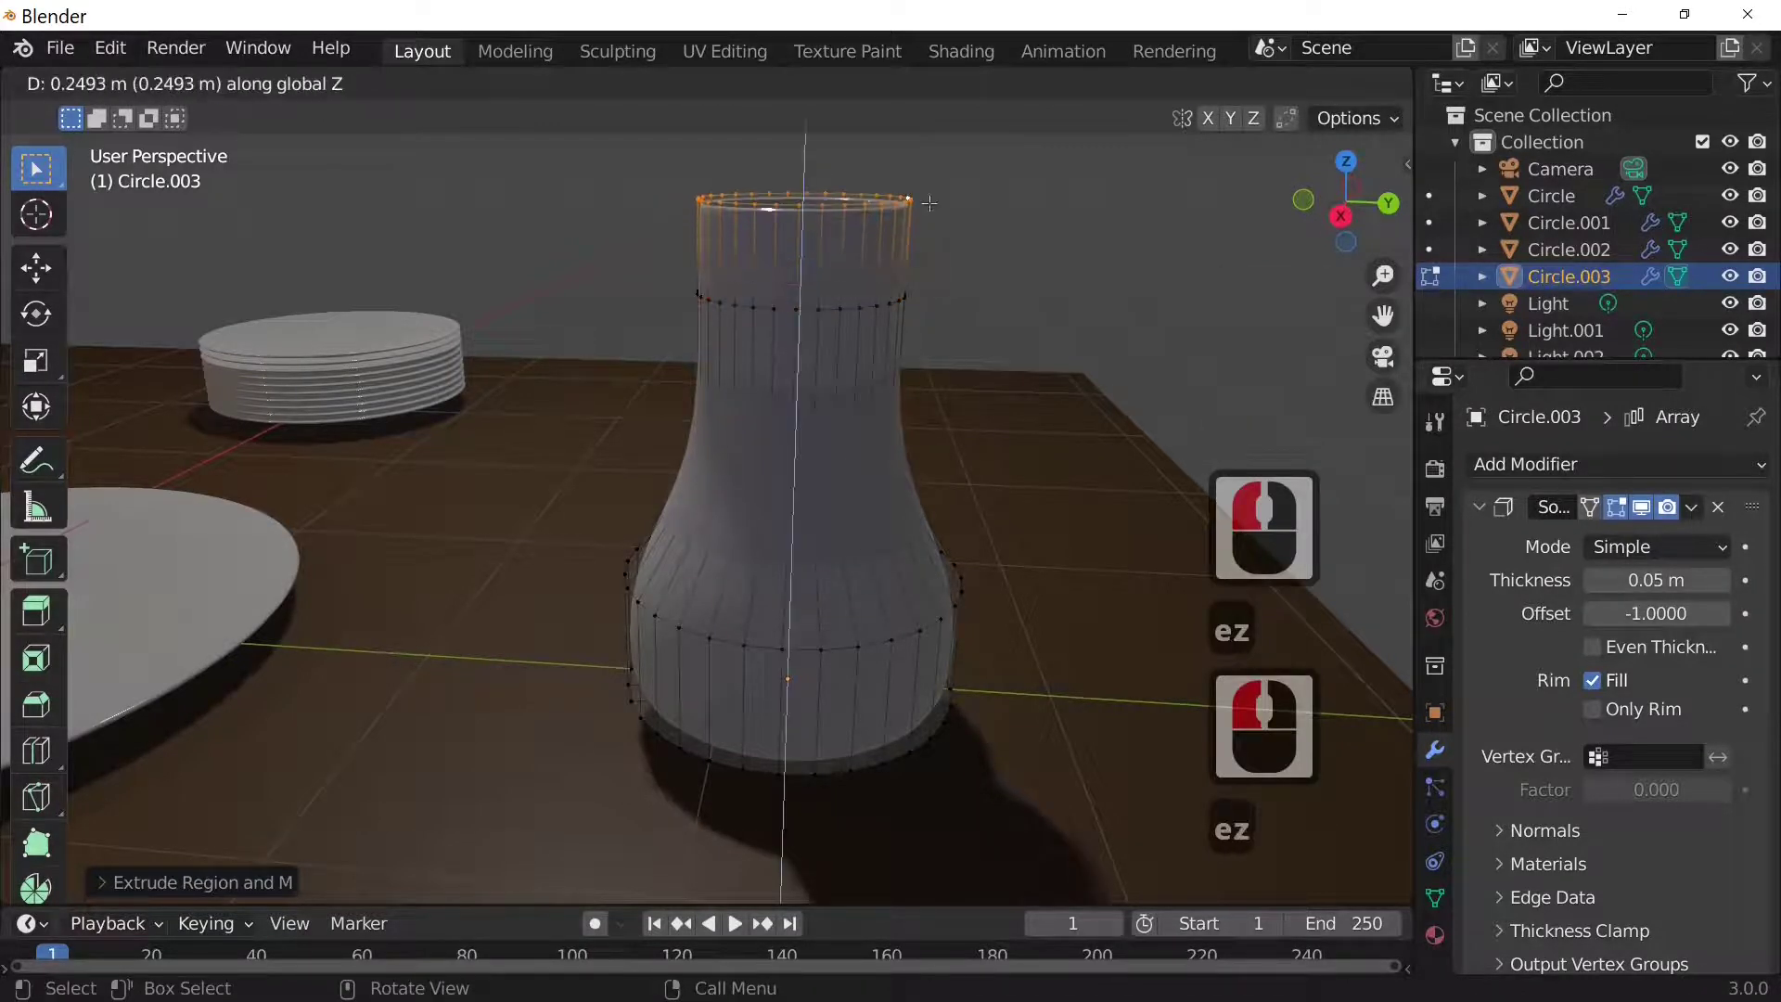
pyautogui.click(930, 202)
pyautogui.press('s')
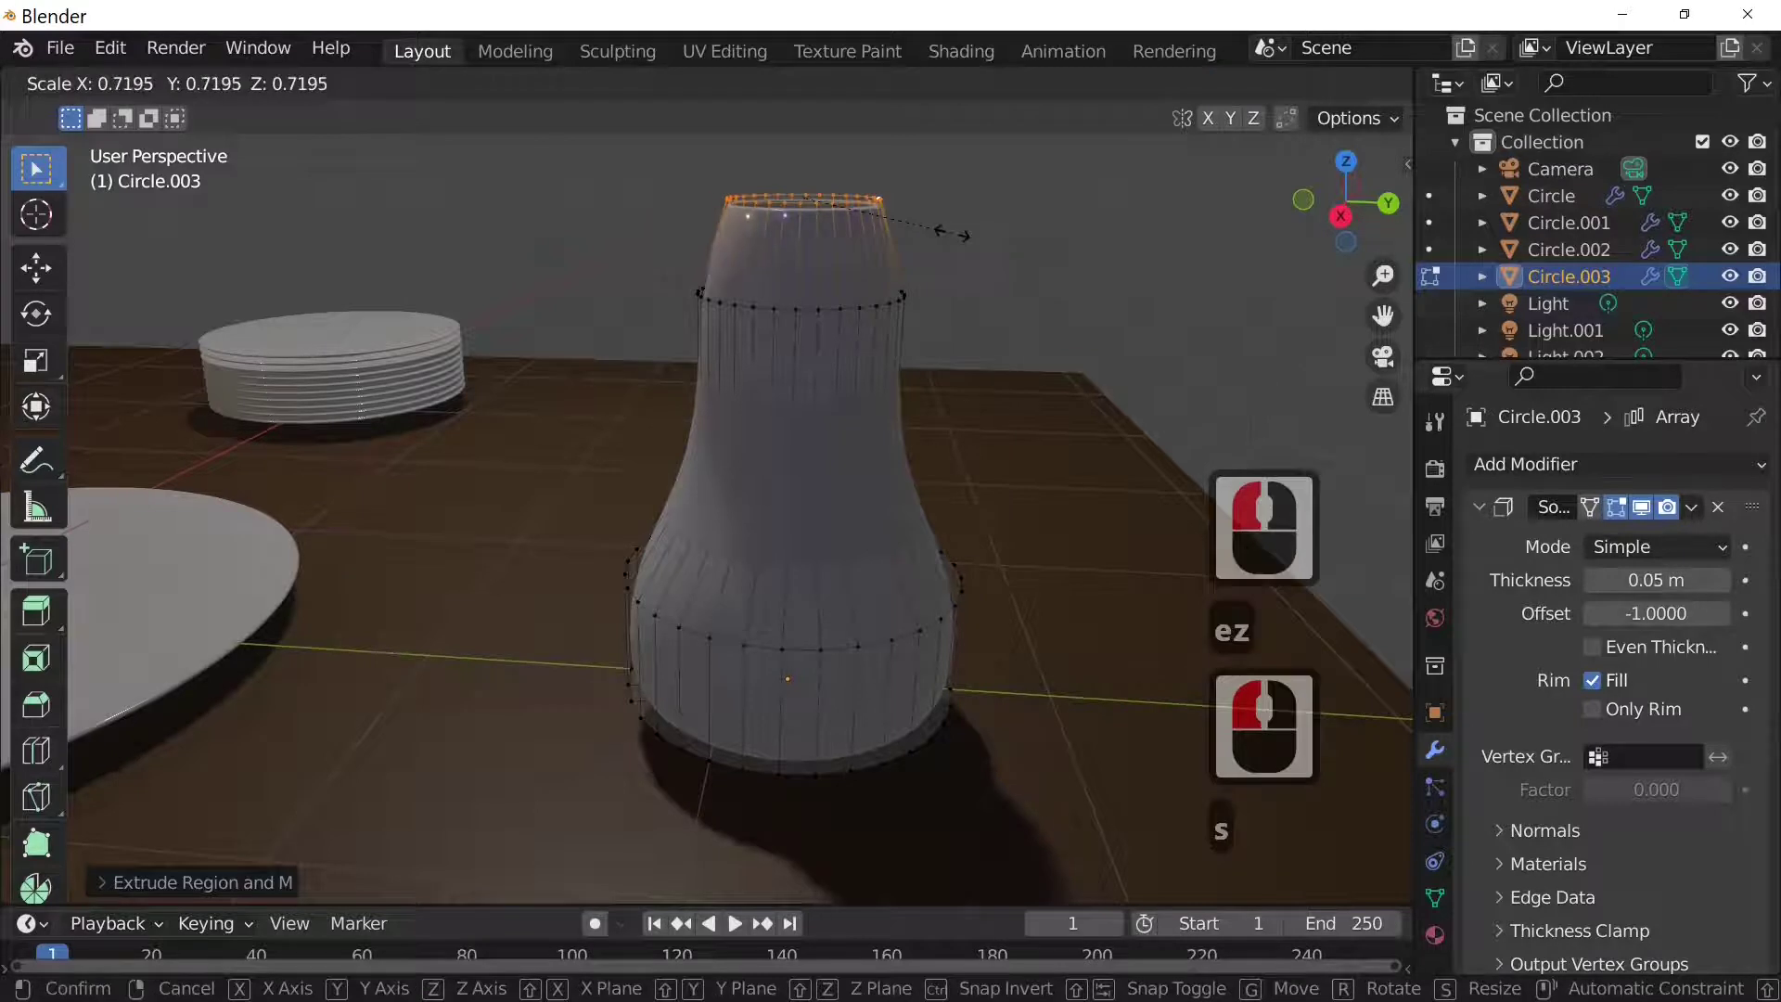
pyautogui.click(950, 230)
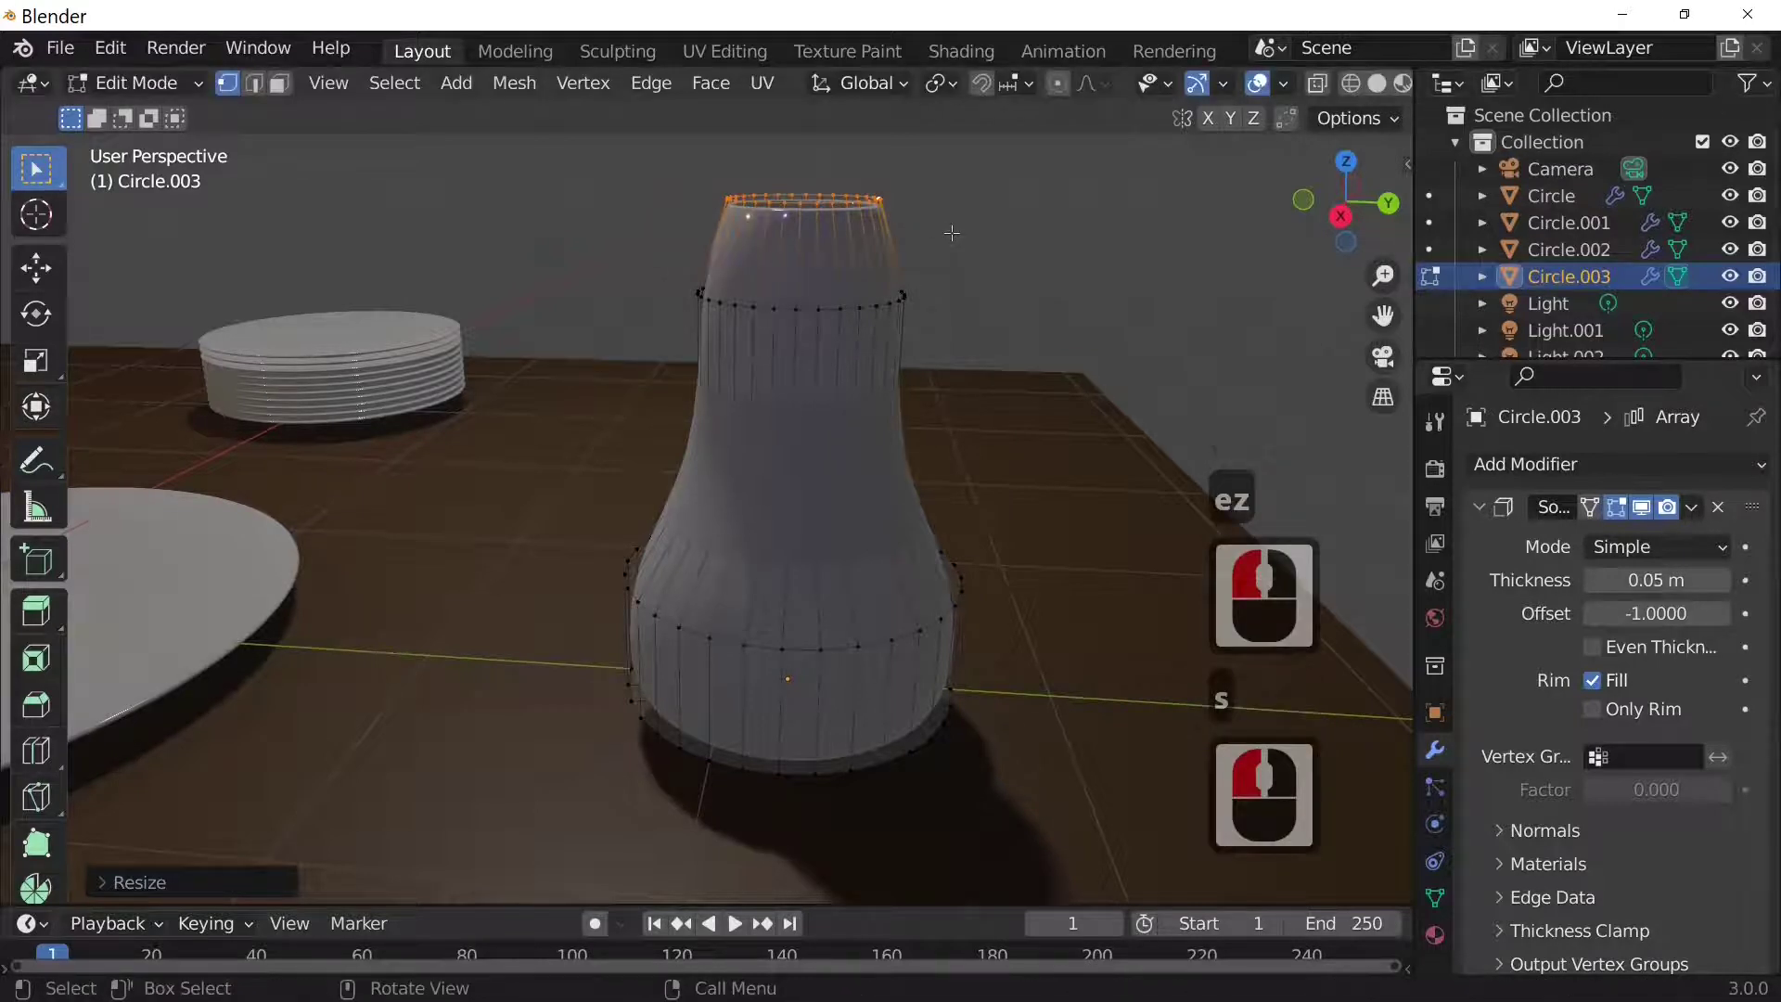
# Lower the vase's top edge loop along Z to just above the loop beneath it and return to Object Mode
pyautogui.press('g')
pyautogui.press('z')
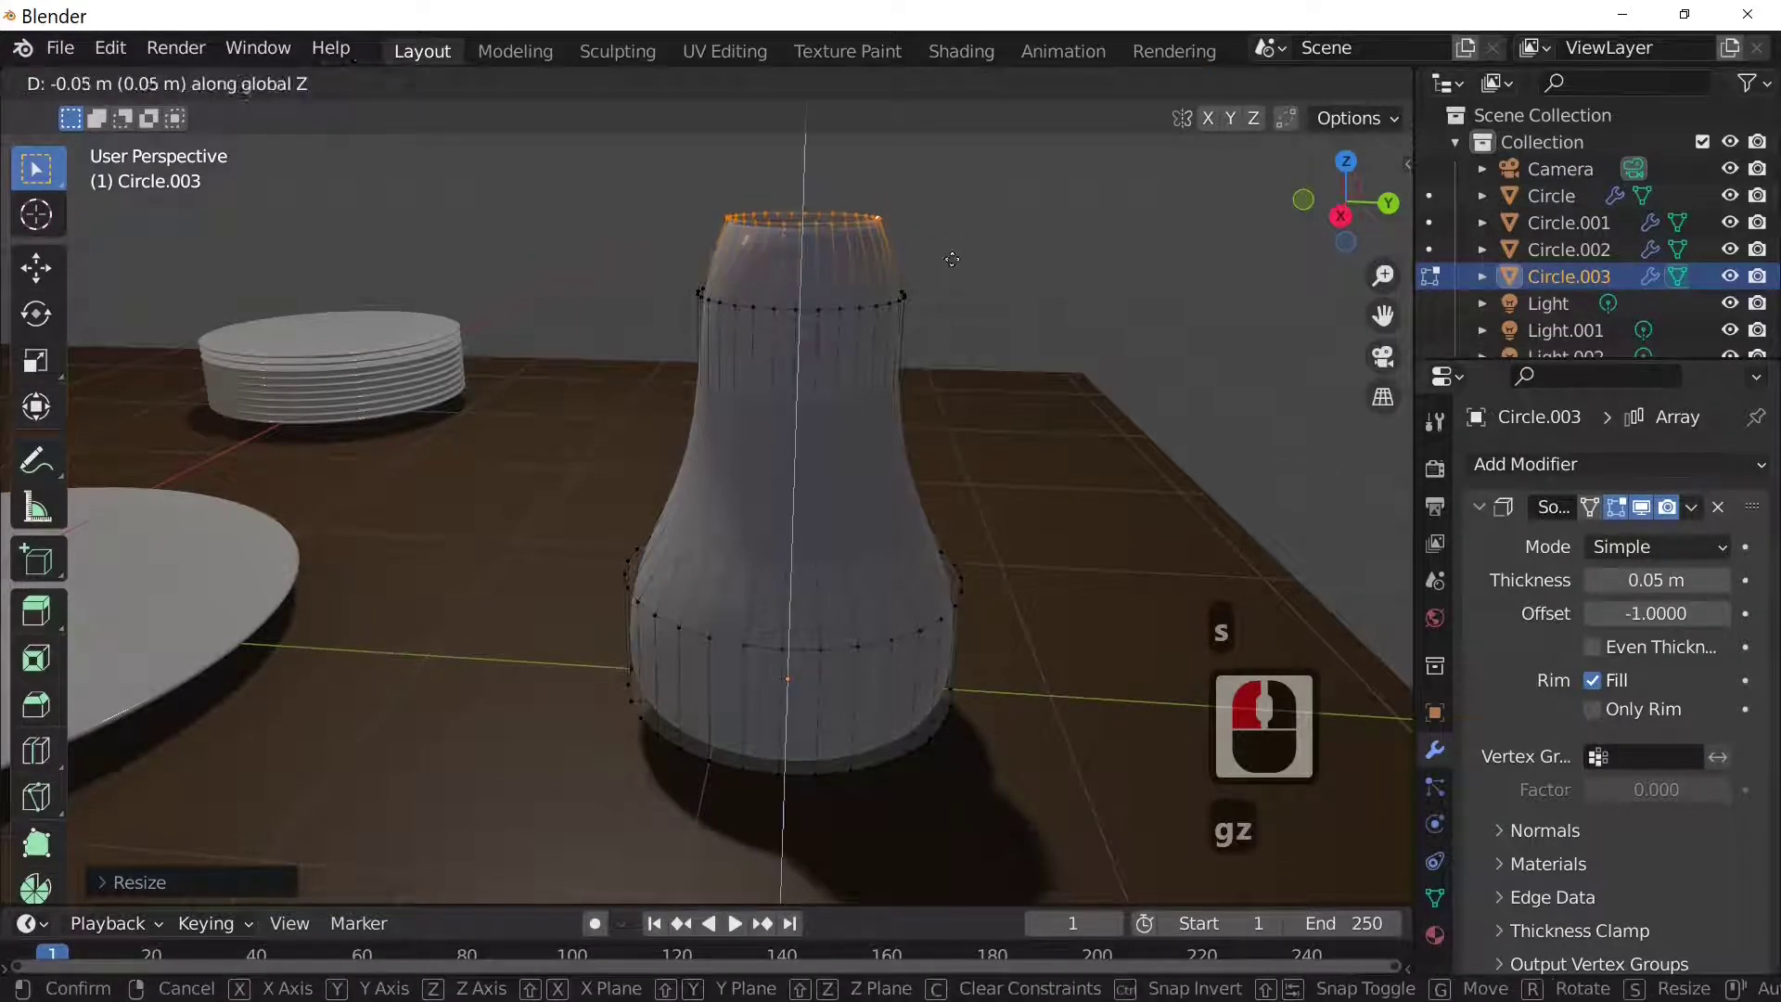
pyautogui.click(953, 310)
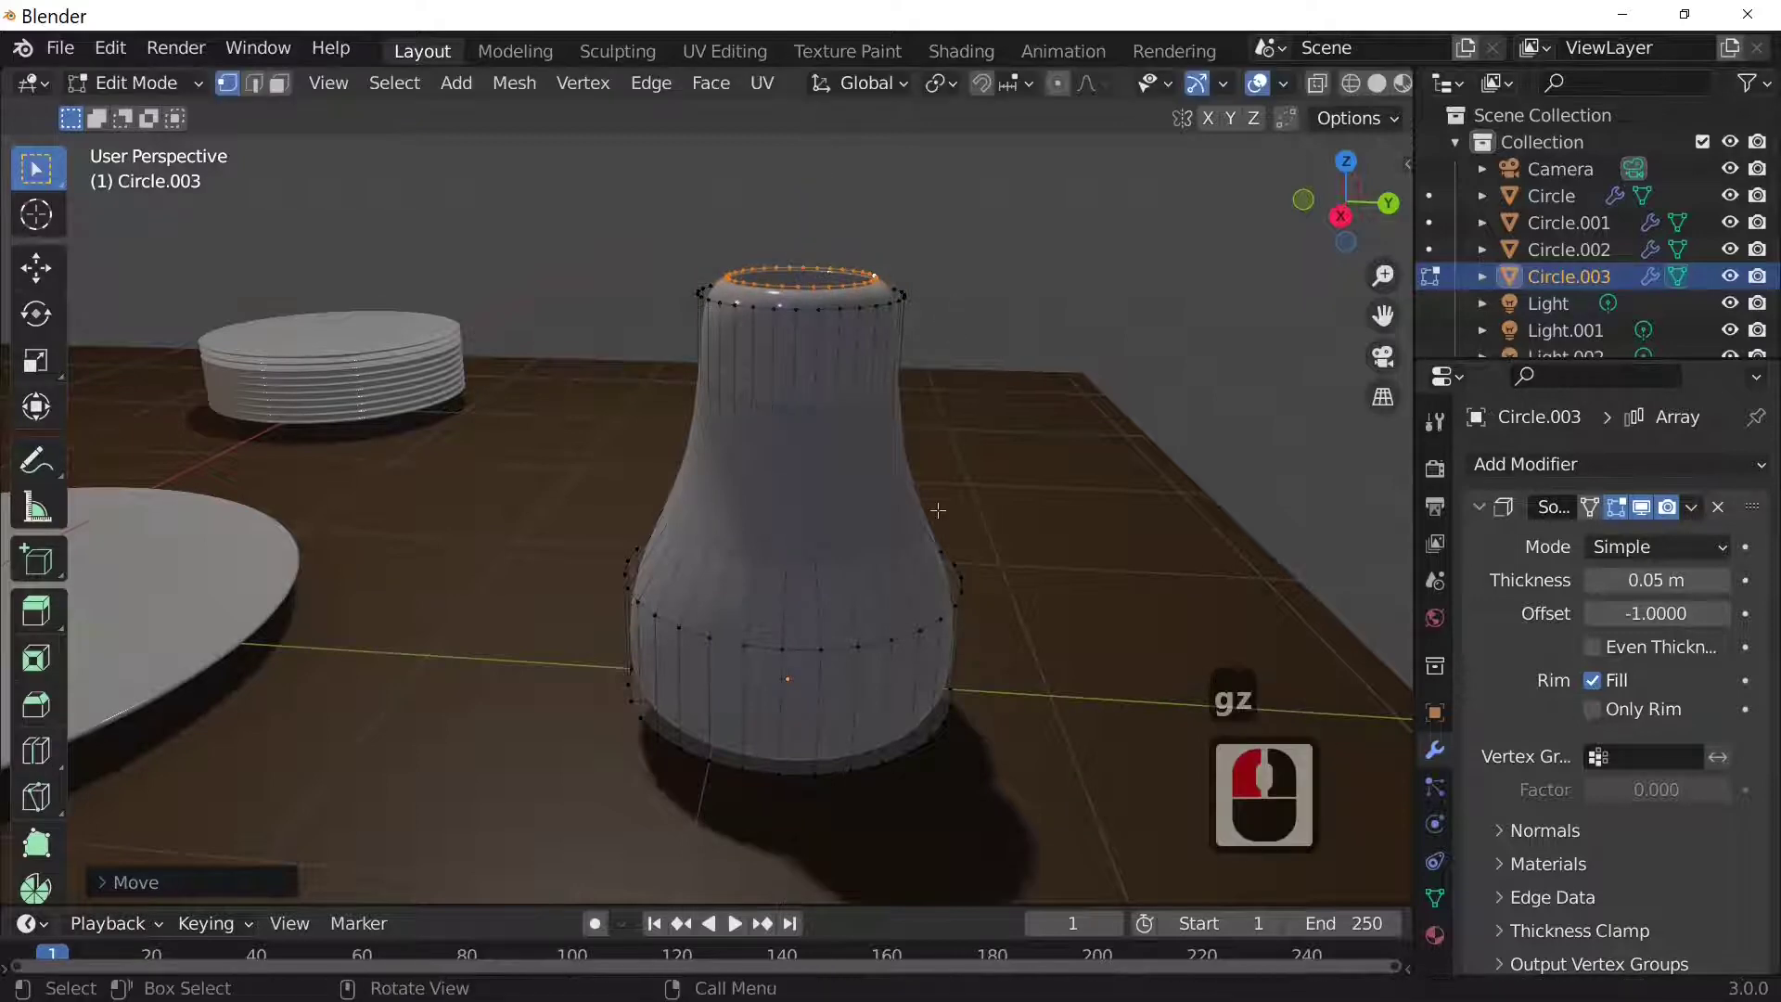
pyautogui.press('Tab')
# Examine the arrangement of the plates, bowls and vase from several angles and distances
pyautogui.scroll(-3, 922, 548)
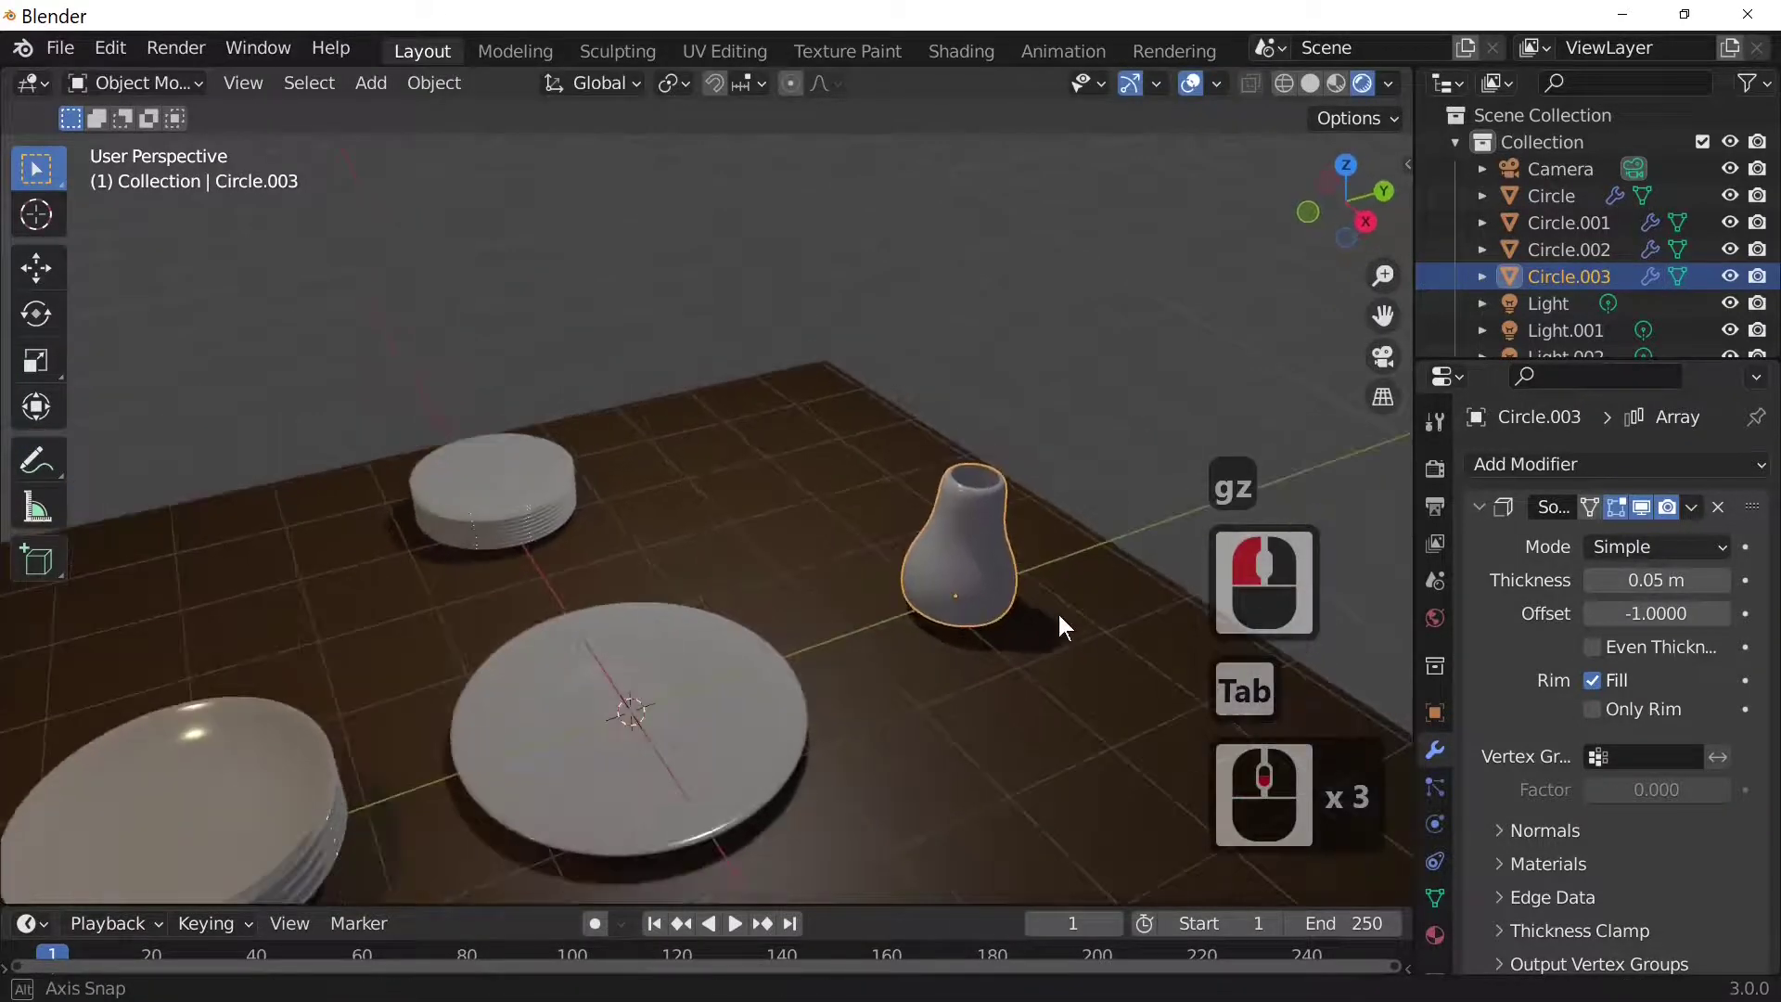
pyautogui.moveTo(993, 605); pyautogui.dragTo(840, 581, button='middle')
pyautogui.scroll(-2, 928, 572)
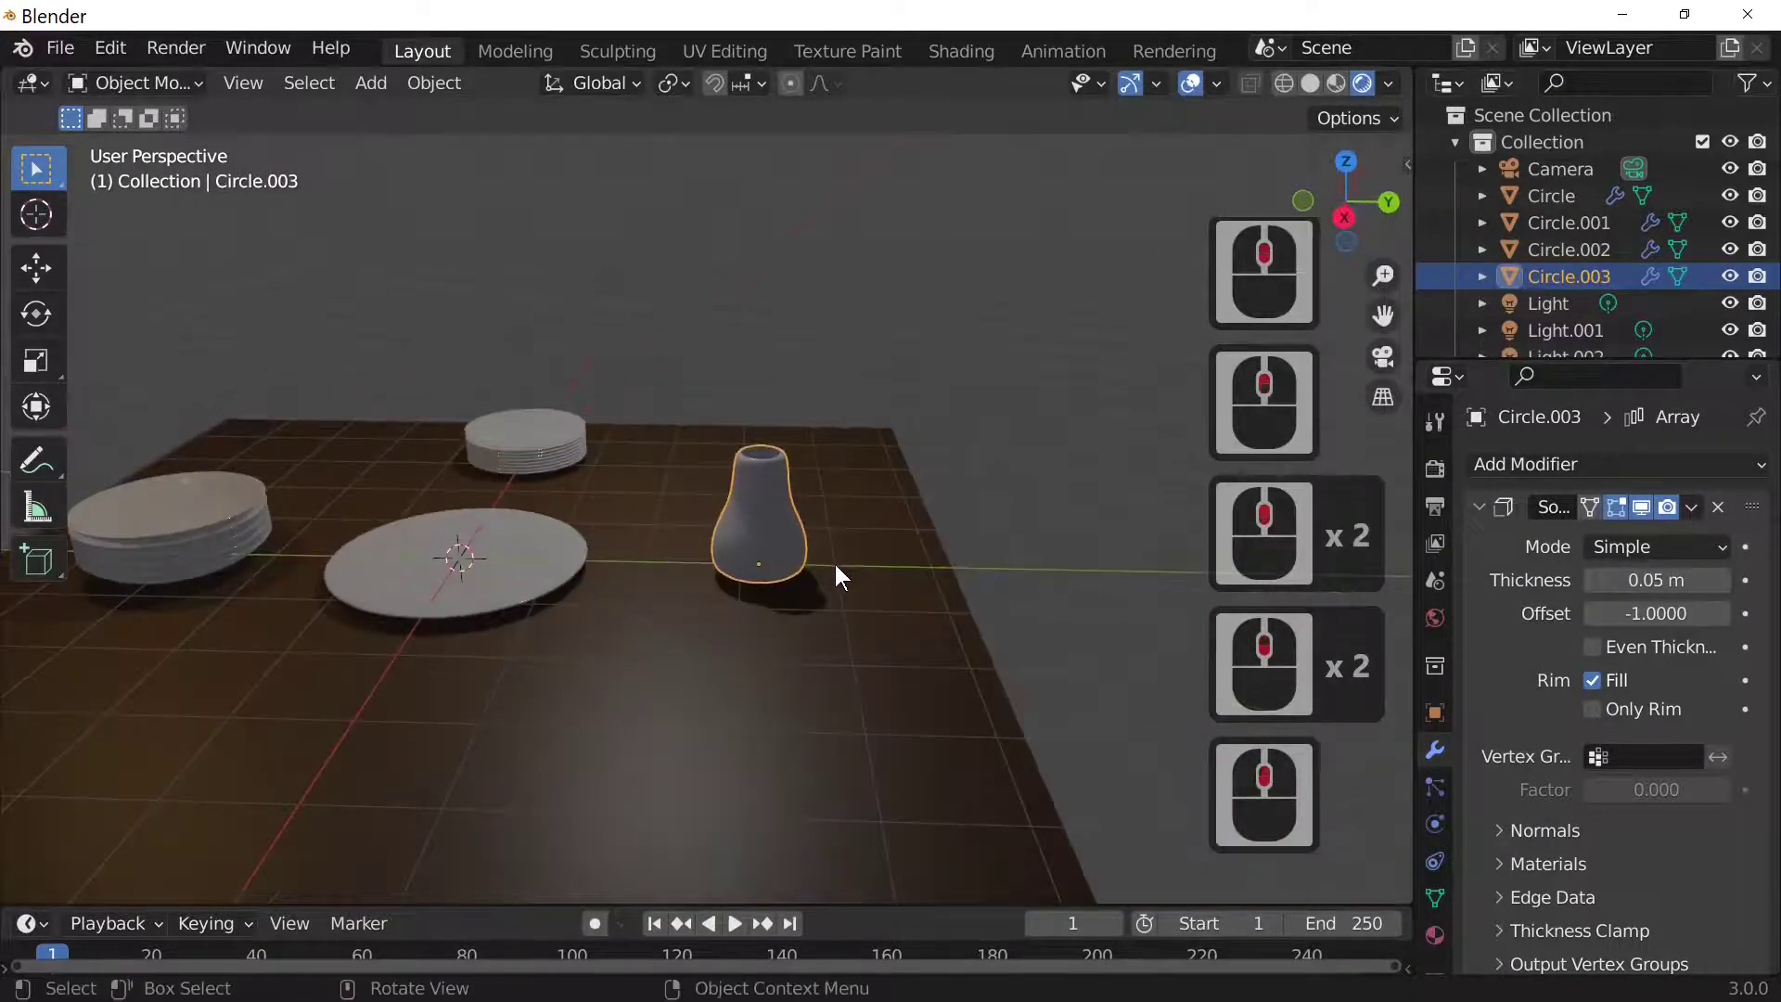
pyautogui.scroll(2, 807, 587)
pyautogui.scroll(-2, 807, 586)
pyautogui.moveTo(666, 620); pyautogui.dragTo(855, 625, button='middle')
pyautogui.scroll(2, 822, 633)
pyautogui.scroll(-3, 822, 632)
pyautogui.scroll(3, 846, 629)
pyautogui.scroll(-3, 846, 624)
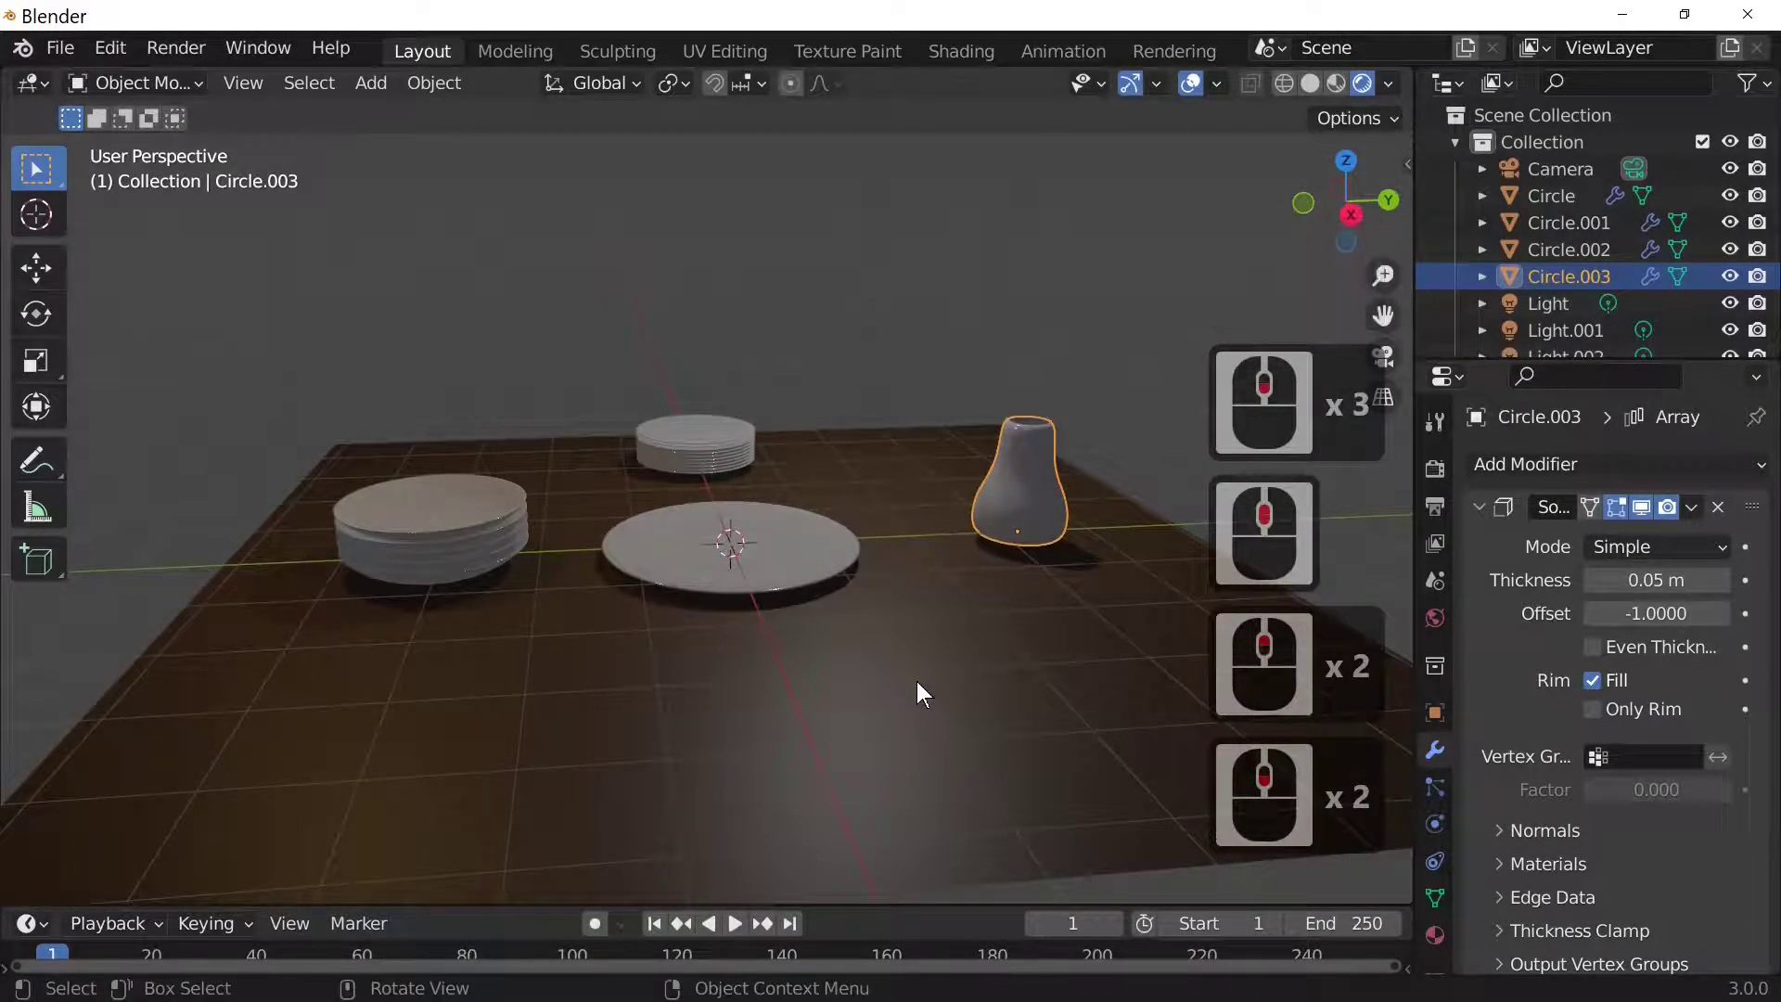
# Add a Solidify modifier to the brown surface plane and set its thickness to 0.04 m
pyautogui.click(964, 765)
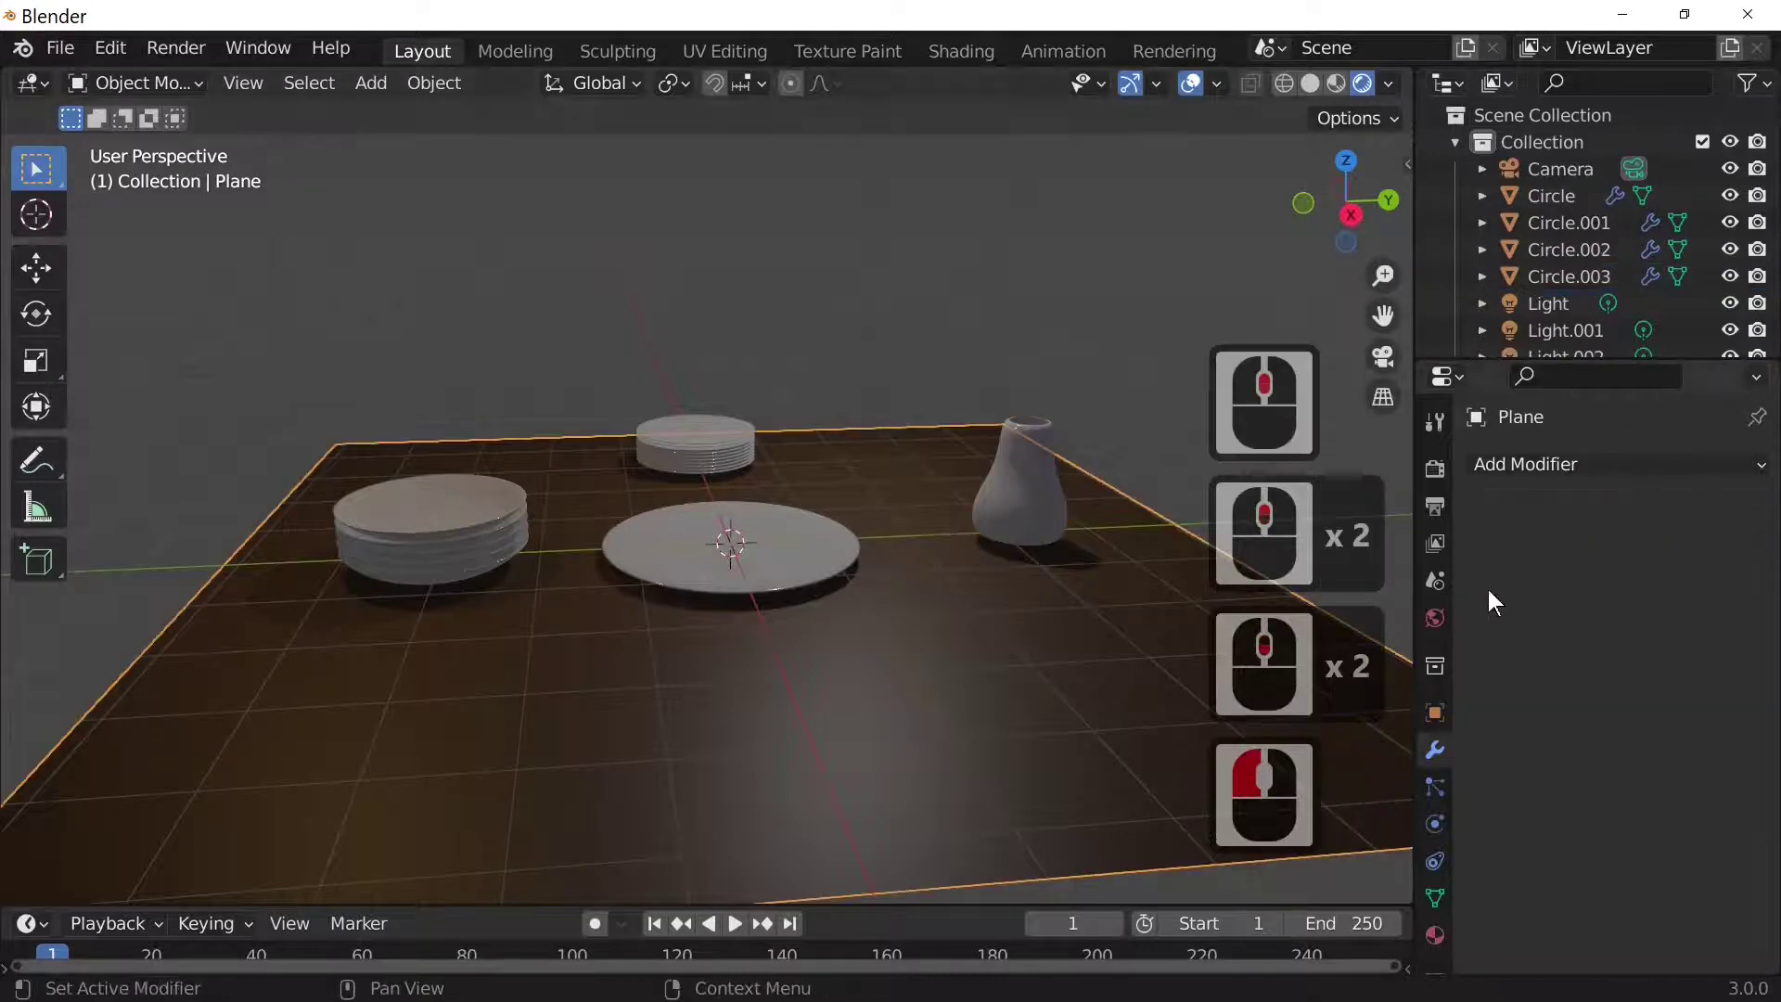
pyautogui.click(1519, 463)
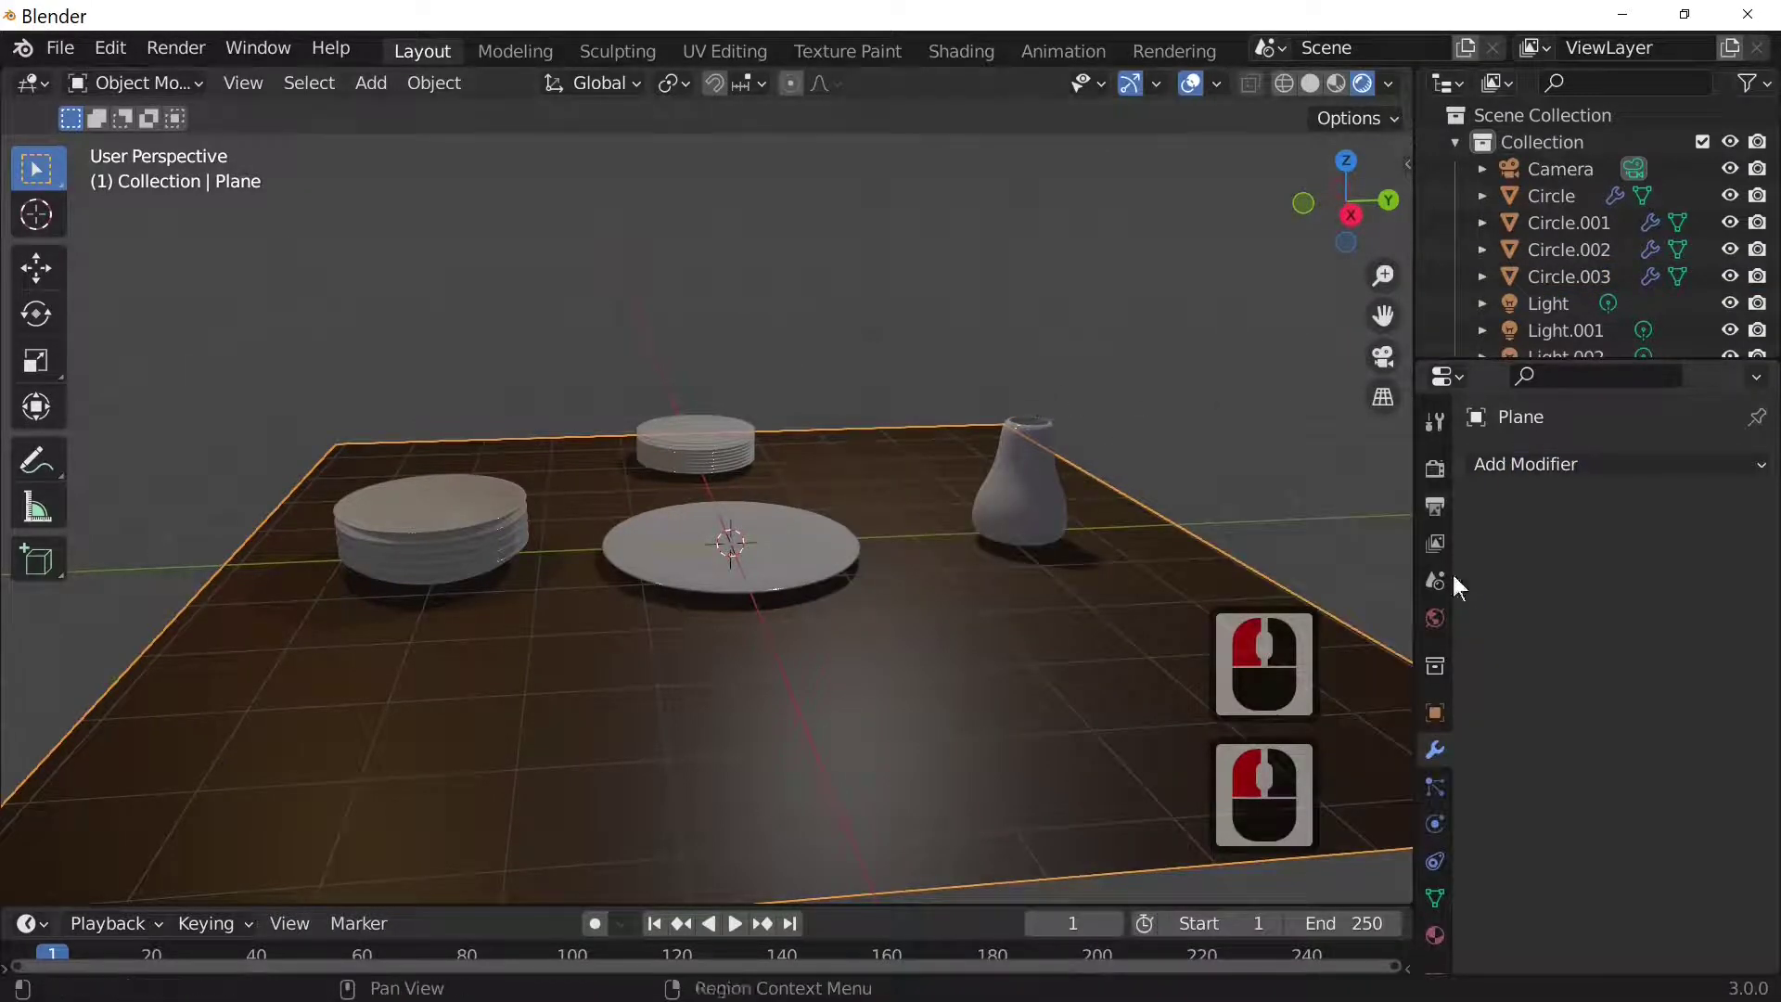
pyautogui.click(1540, 464)
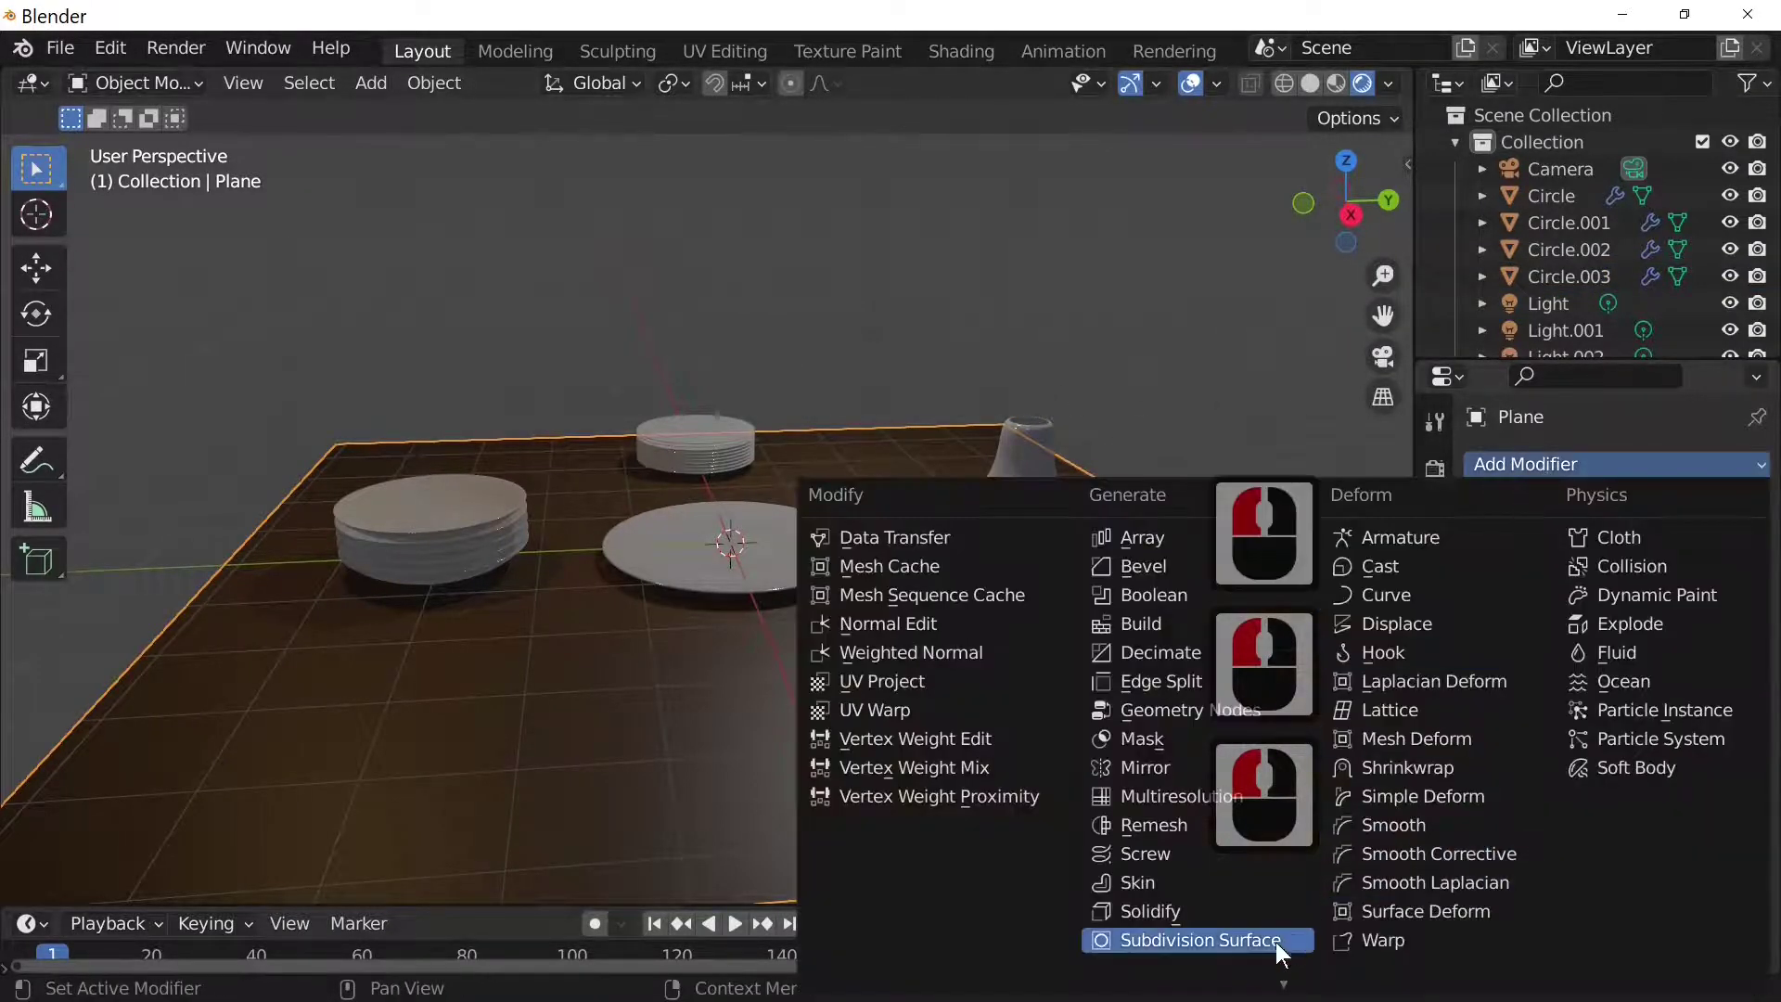
pyautogui.click(1197, 913)
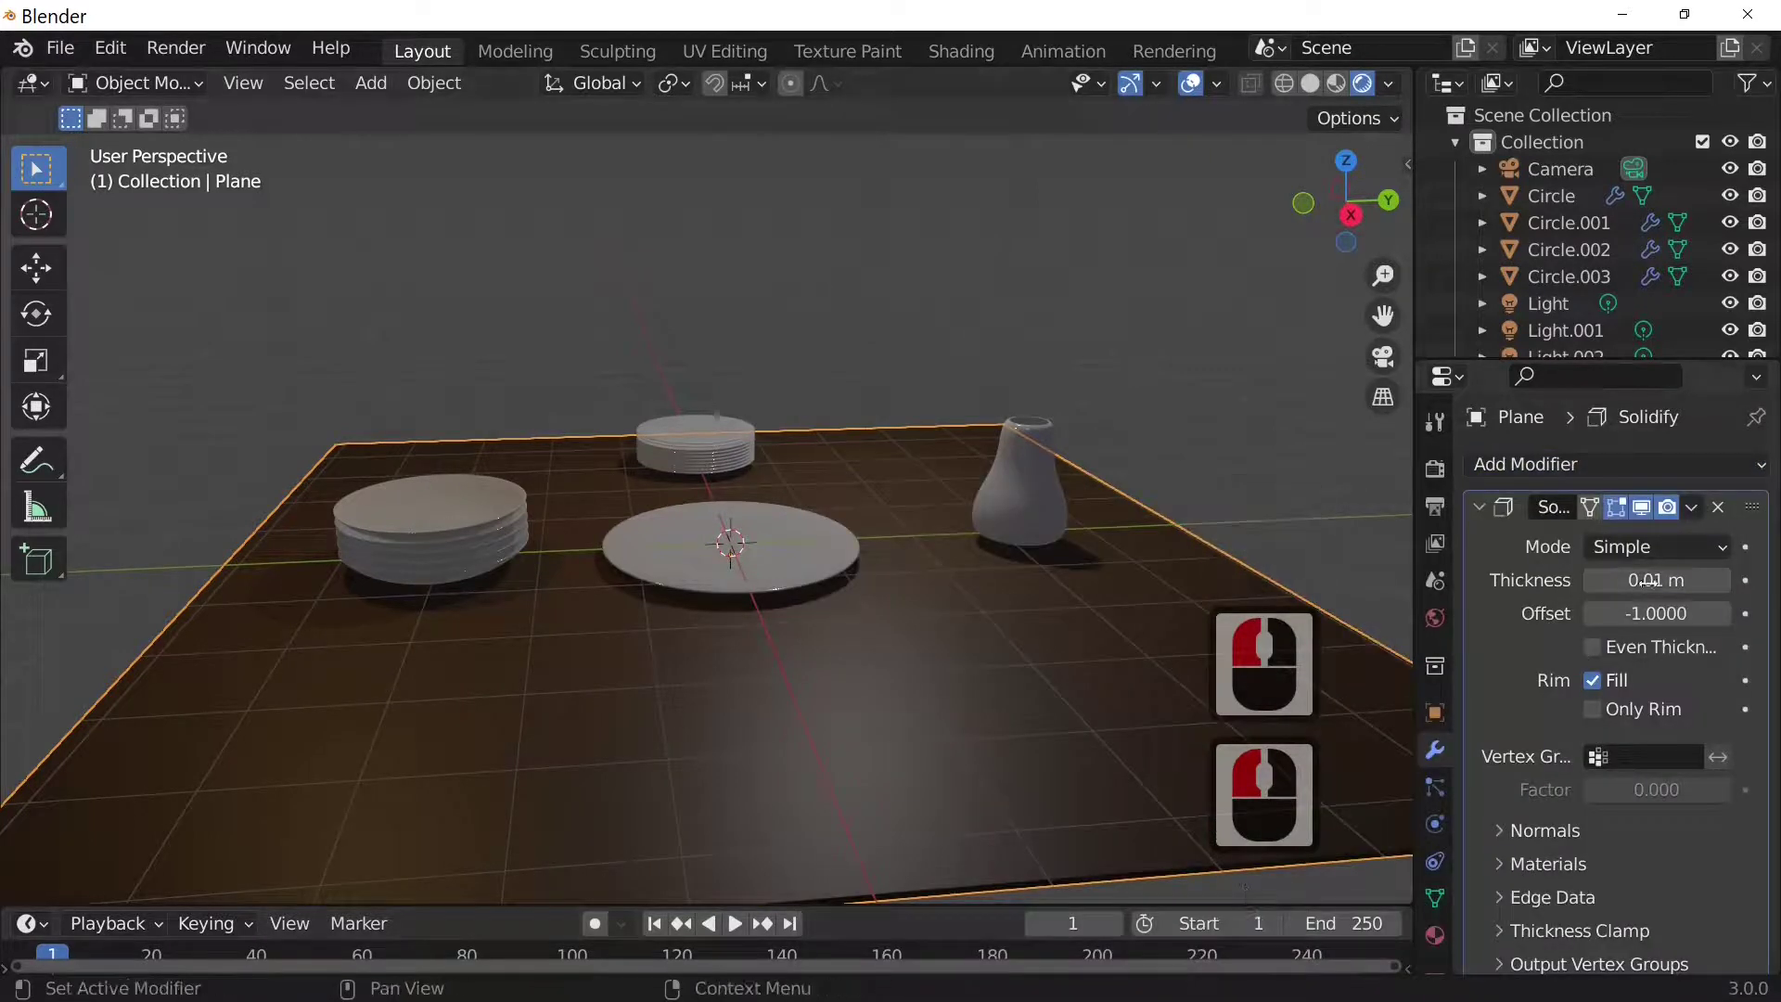
pyautogui.moveTo(1648, 580)
pyautogui.mouseDown()
pyautogui.moveTo(1707, 580)
pyautogui.moveTo(1621, 580)
pyautogui.moveTo(1649, 580)
pyautogui.mouseUp()
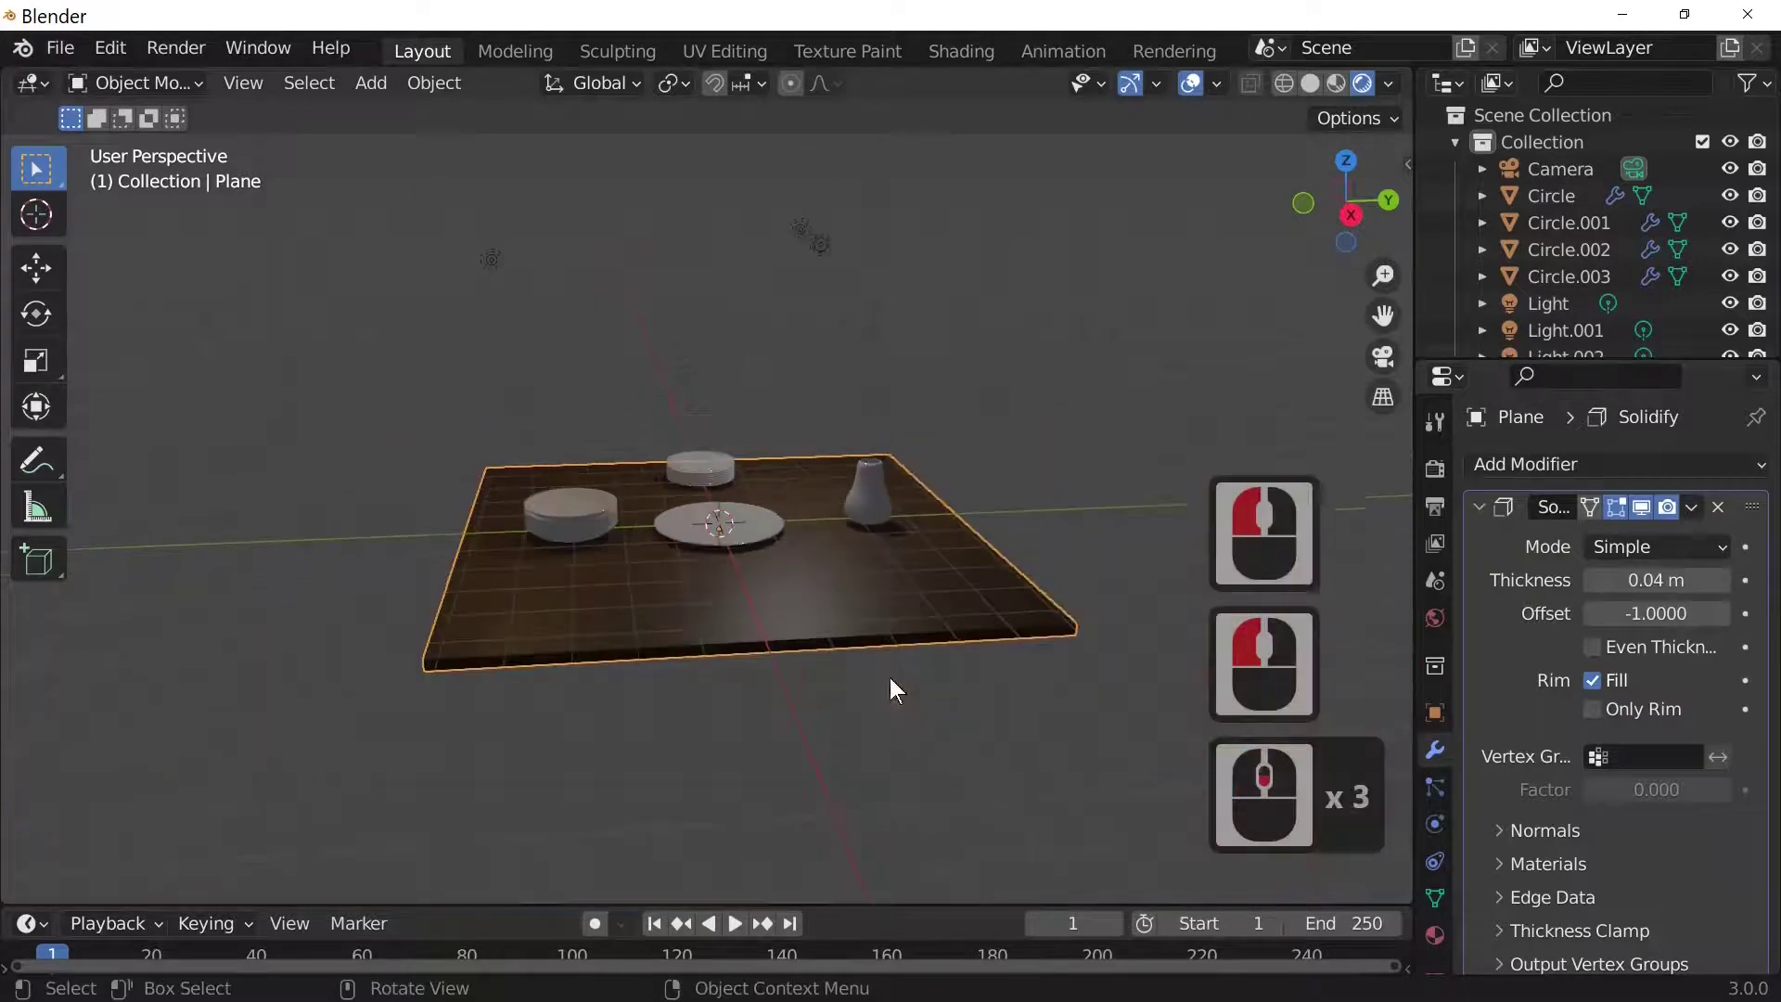
# Examine the plate, the two stacks and the vase one by one from several angles and distances
pyautogui.scroll(-3, 888, 678)
pyautogui.scroll(2, 887, 676)
pyautogui.moveTo(896, 672); pyautogui.dragTo(732, 671, button='middle')
pyautogui.scroll(3, 707, 731)
pyautogui.click(519, 614)
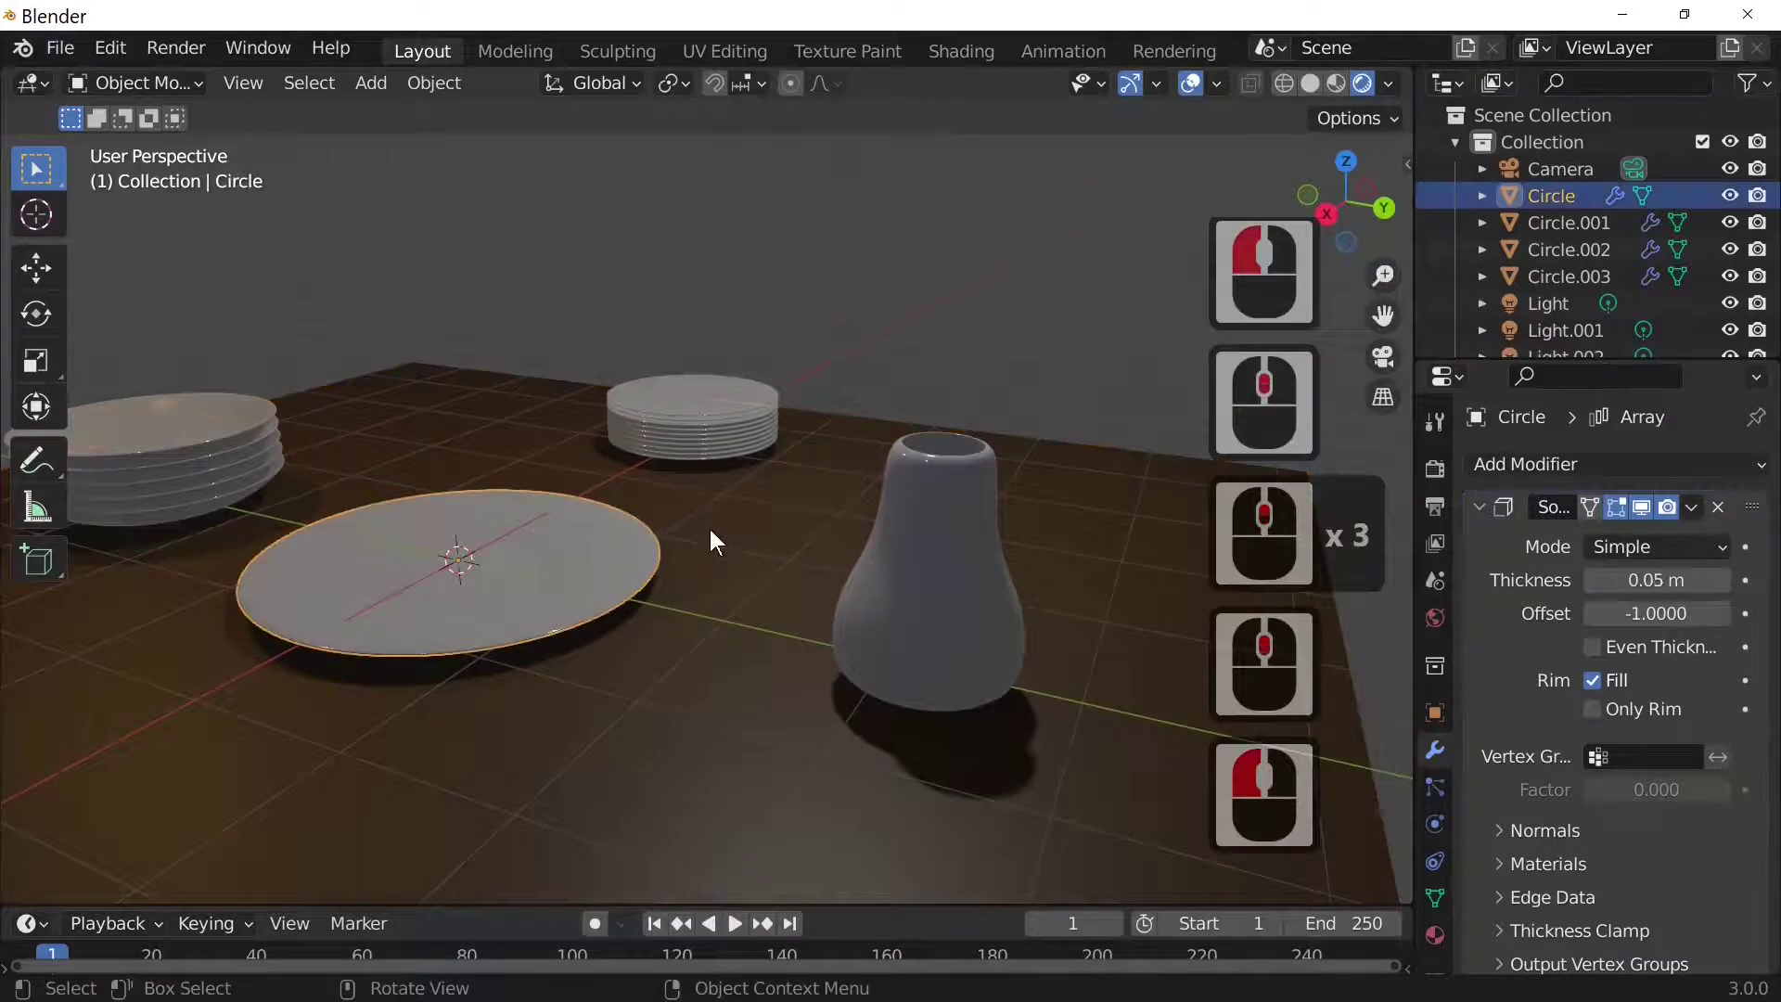
pyautogui.click(222, 433)
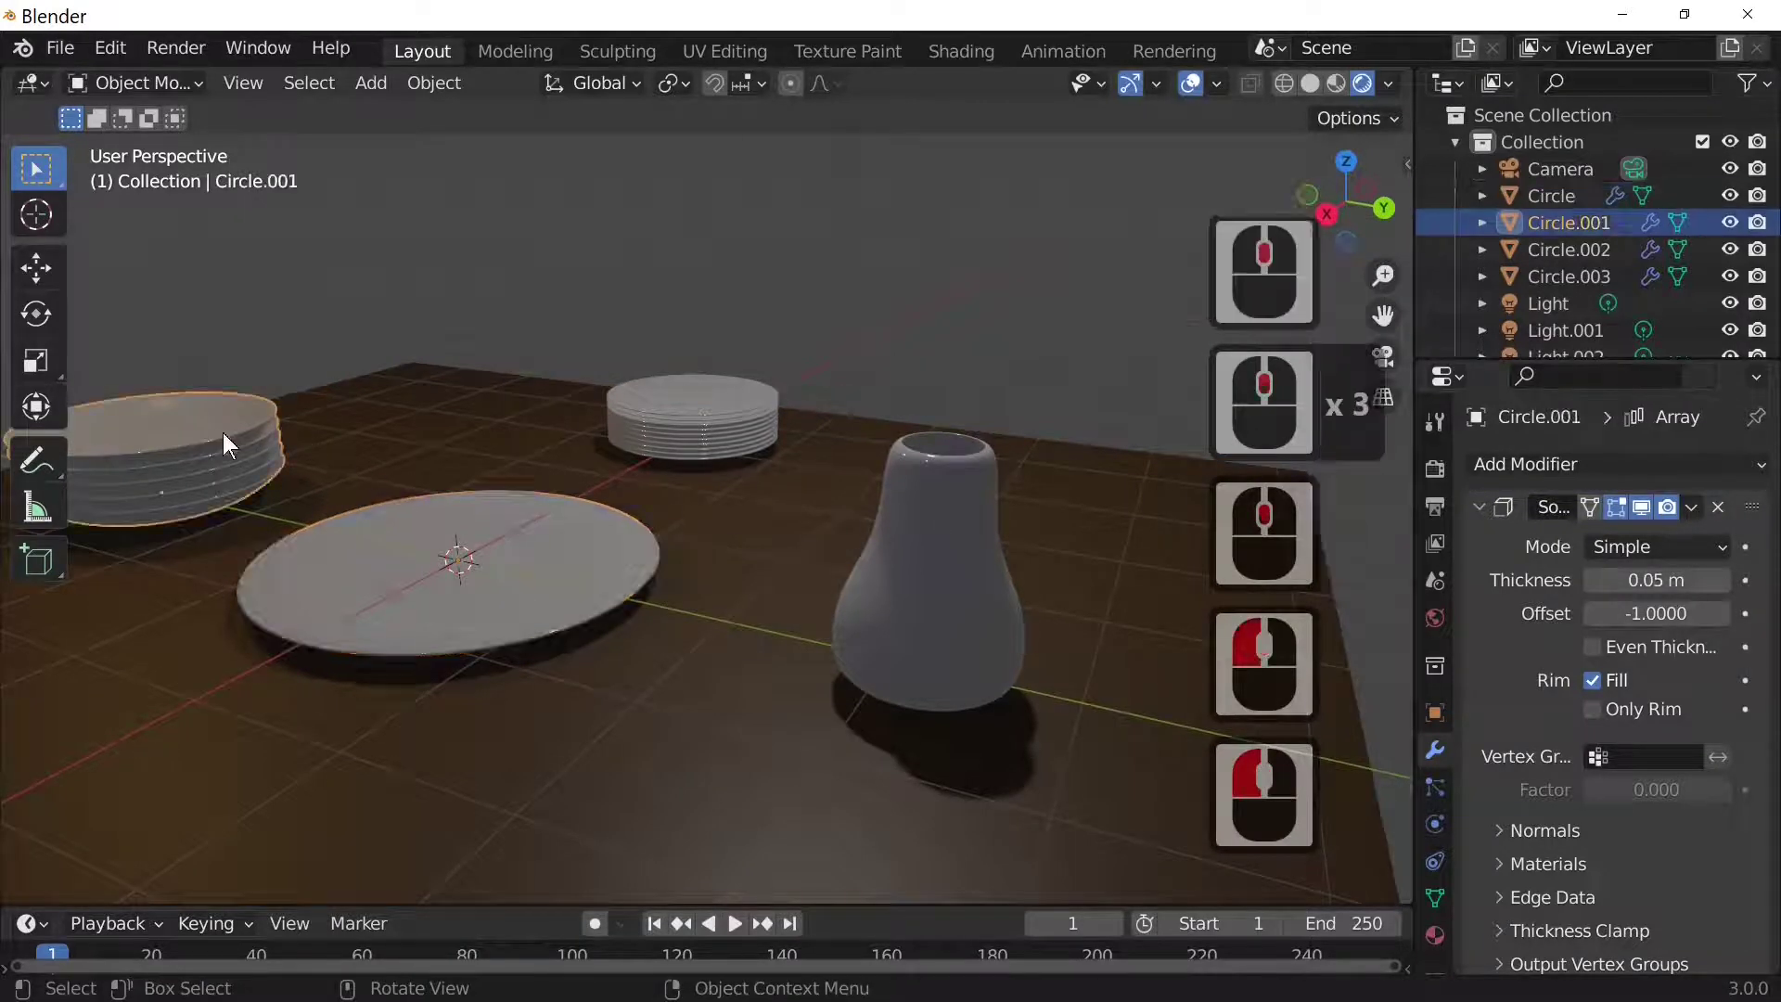
pyautogui.click(711, 401)
pyautogui.click(976, 557)
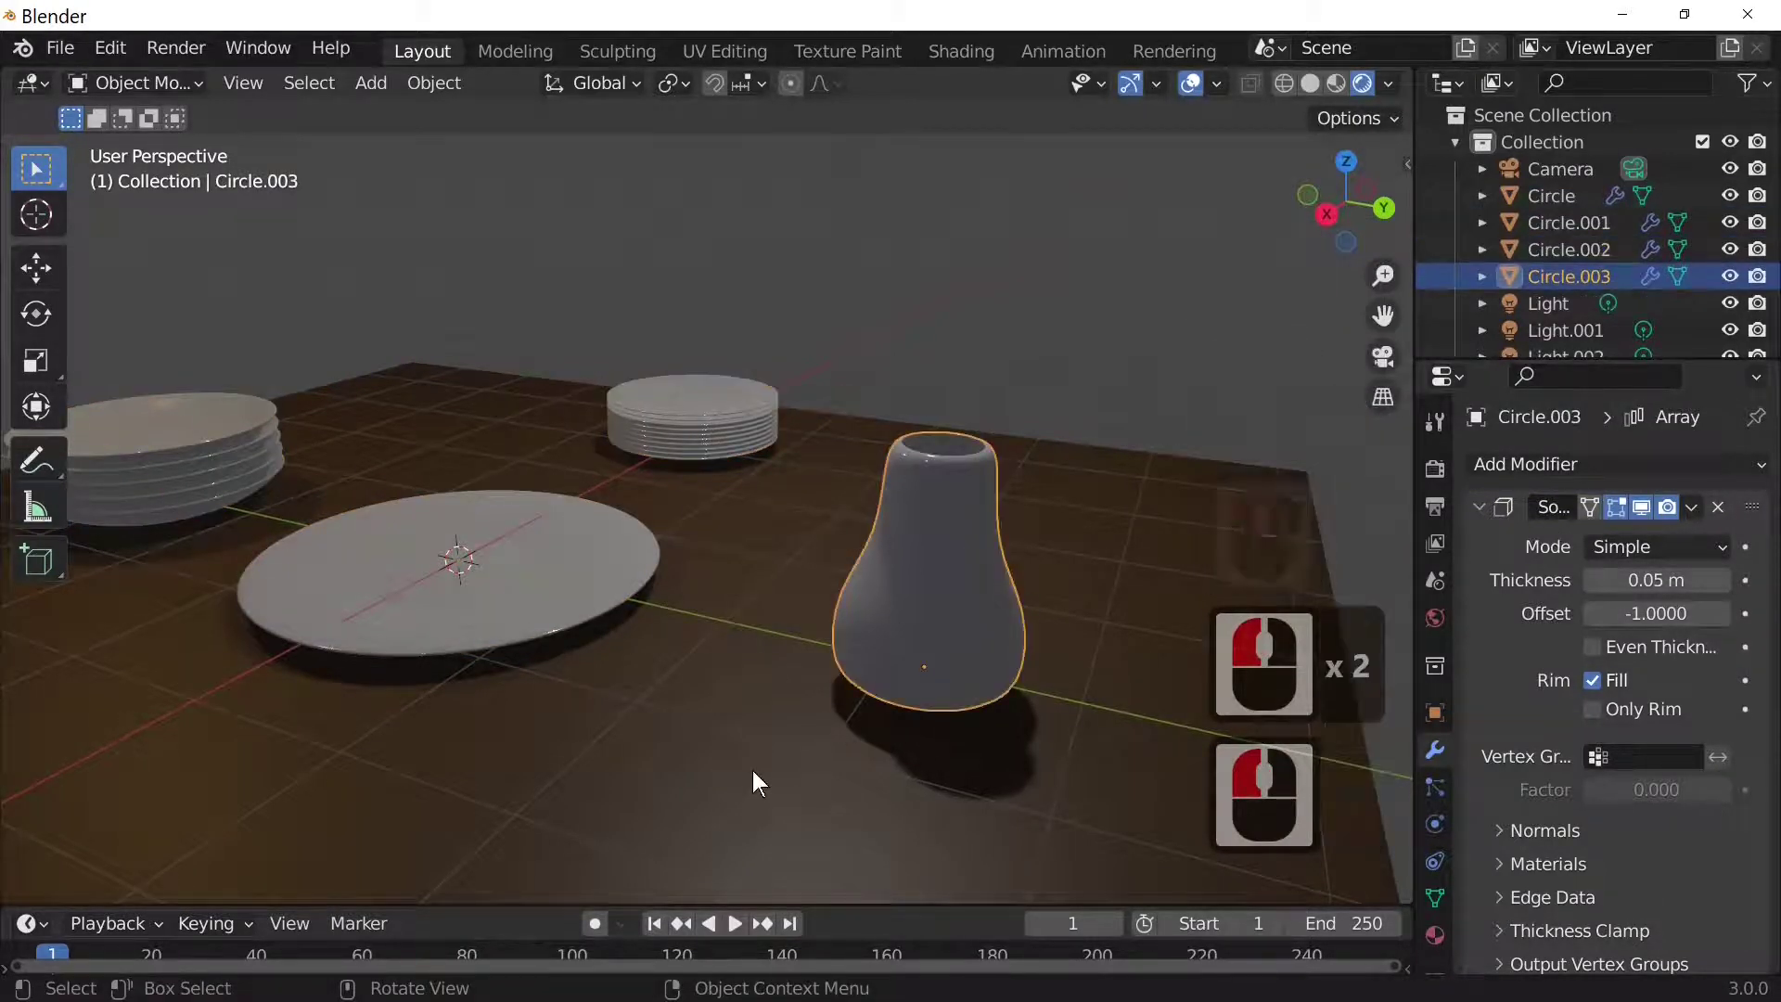
pyautogui.moveTo(993, 604); pyautogui.dragTo(851, 608, button='middle')
pyautogui.moveTo(1033, 634); pyautogui.dragTo(822, 685, button='middle')
pyautogui.scroll(-2, 822, 682)
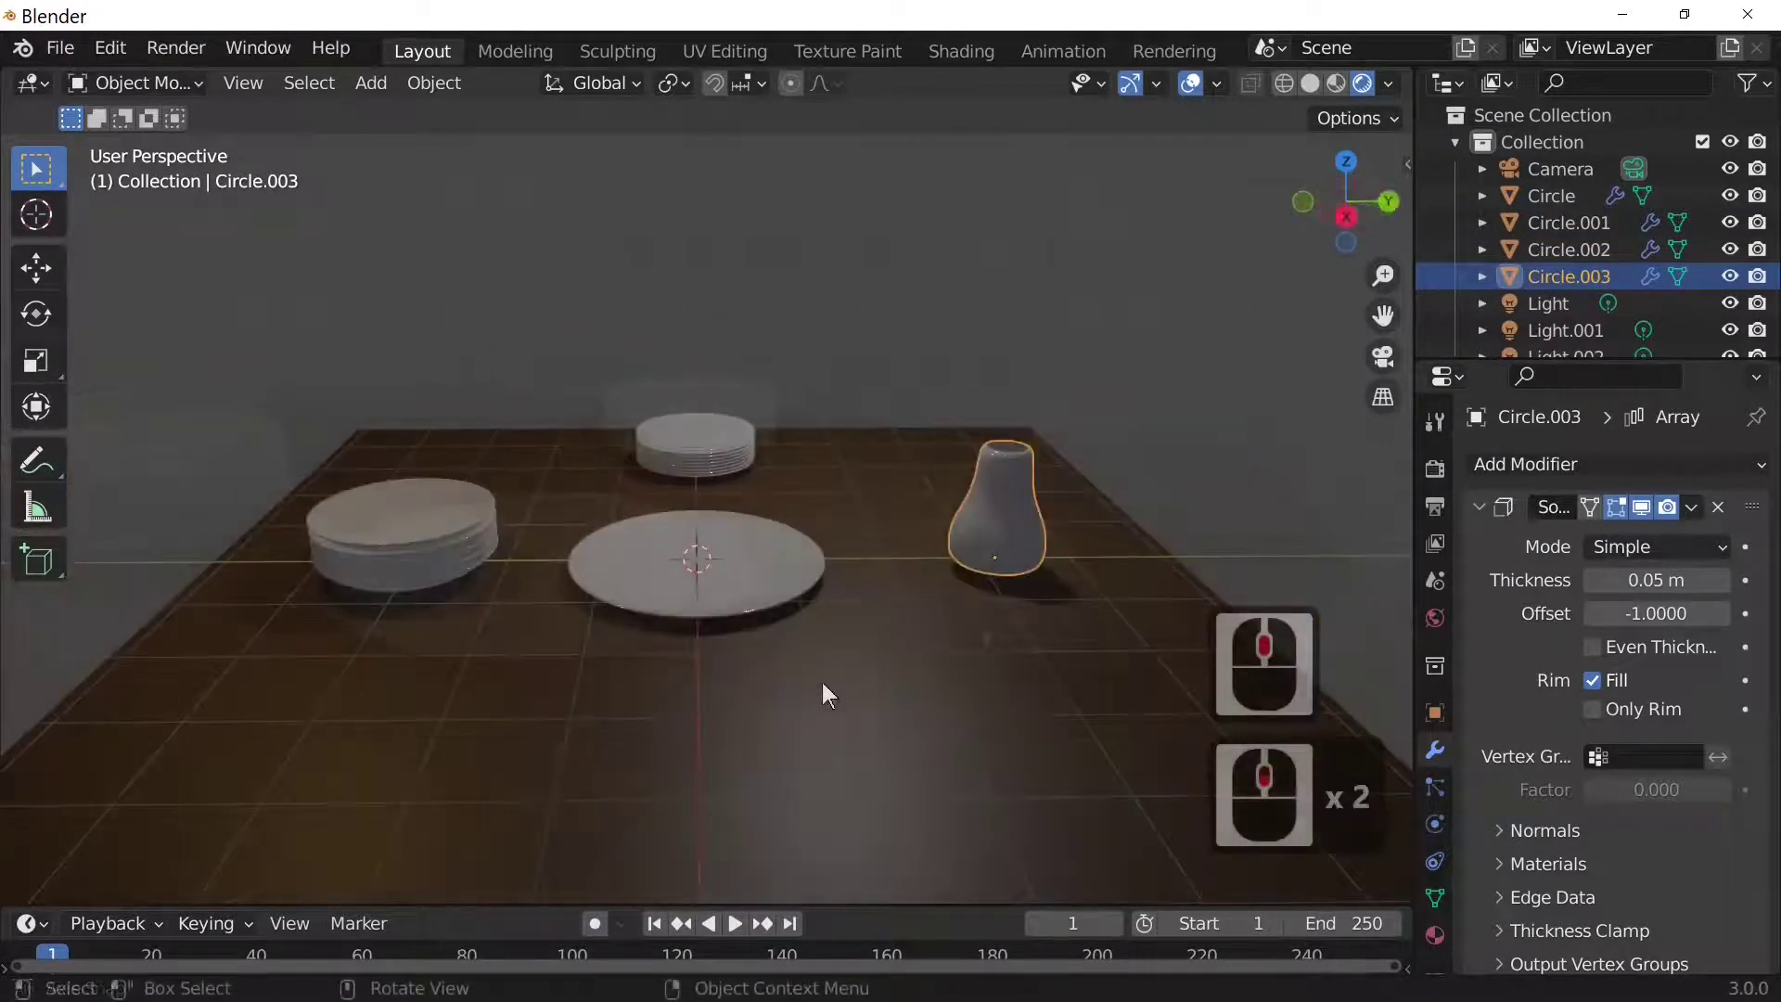
pyautogui.moveTo(822, 682); pyautogui.dragTo(767, 721, button='middle')
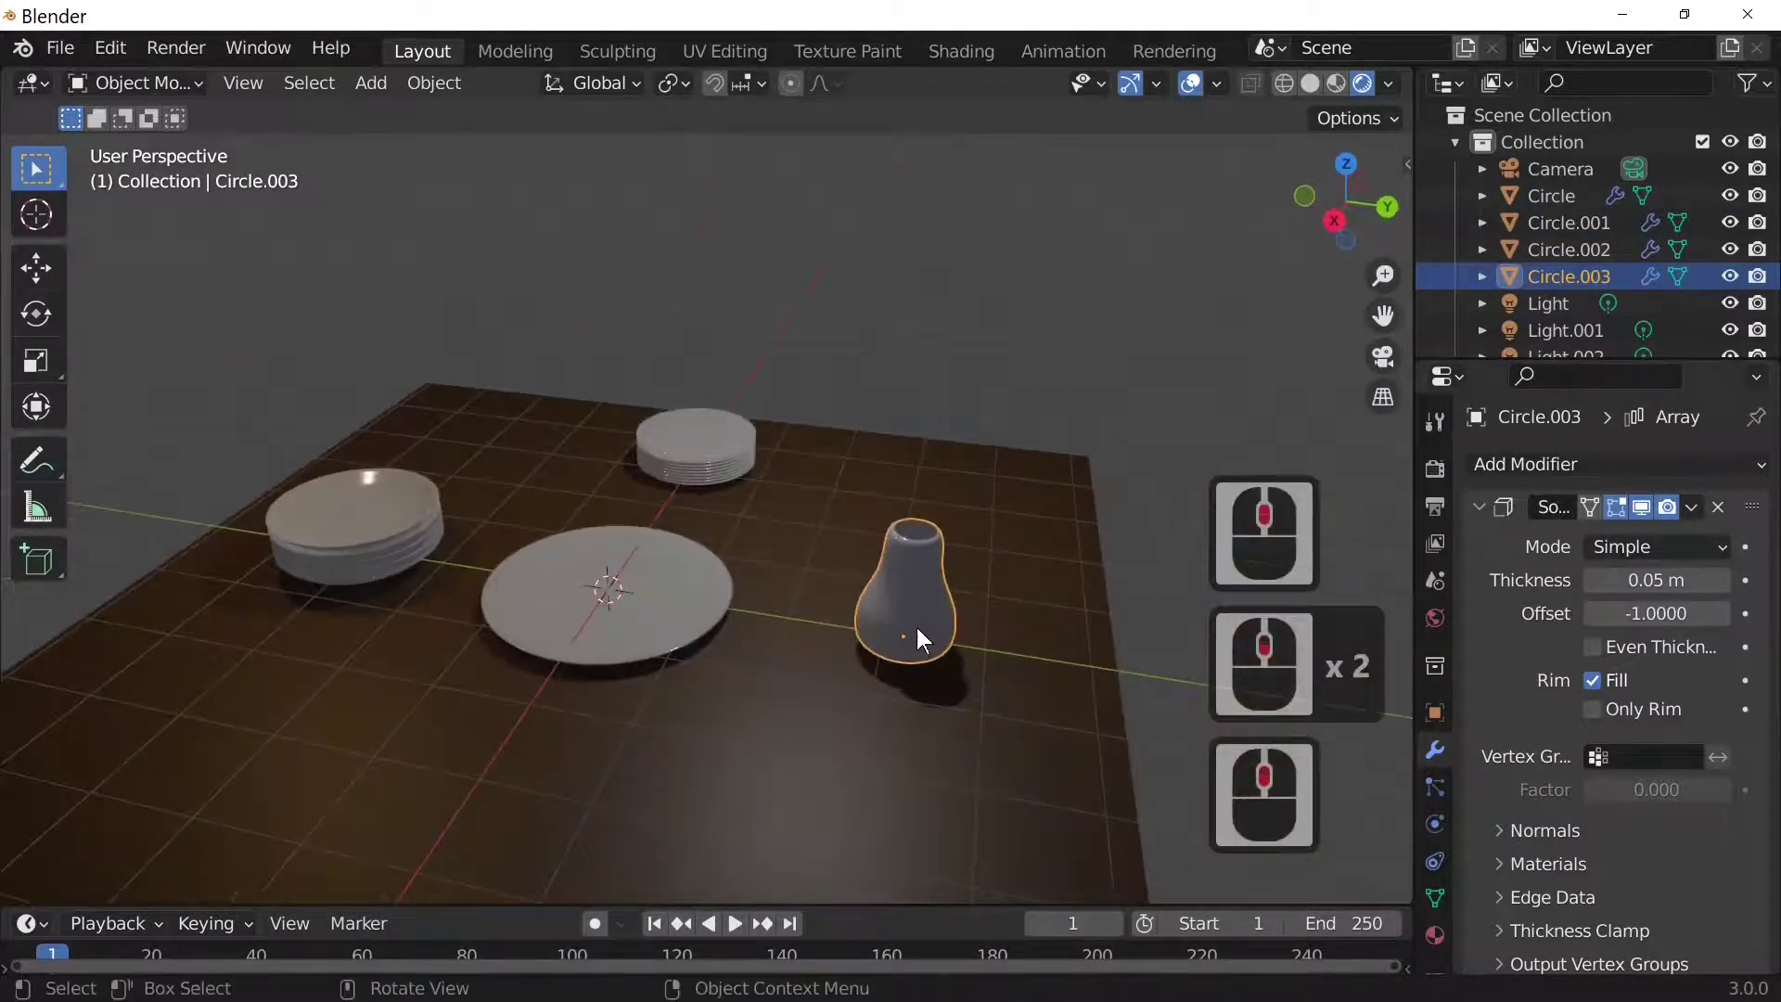
# Remove the white material from the vase, leaving one empty material slot in its place
pyautogui.click(962, 647)
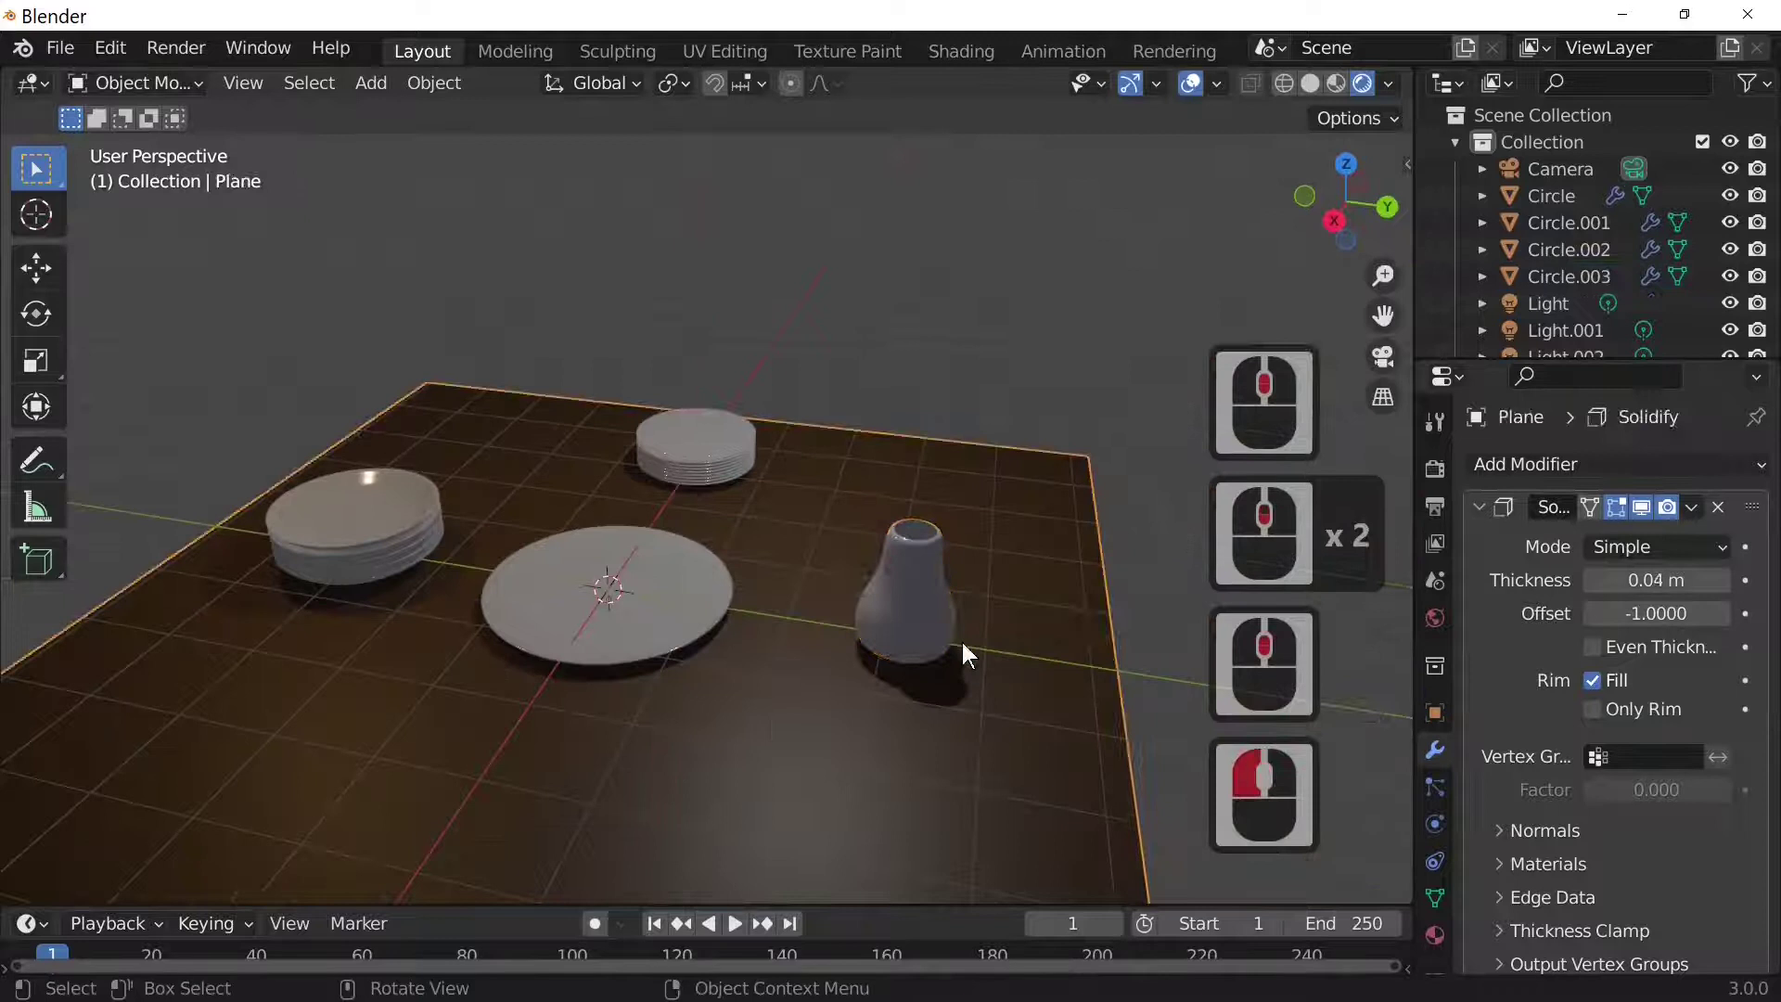
pyautogui.click(920, 588)
pyautogui.click(1435, 934)
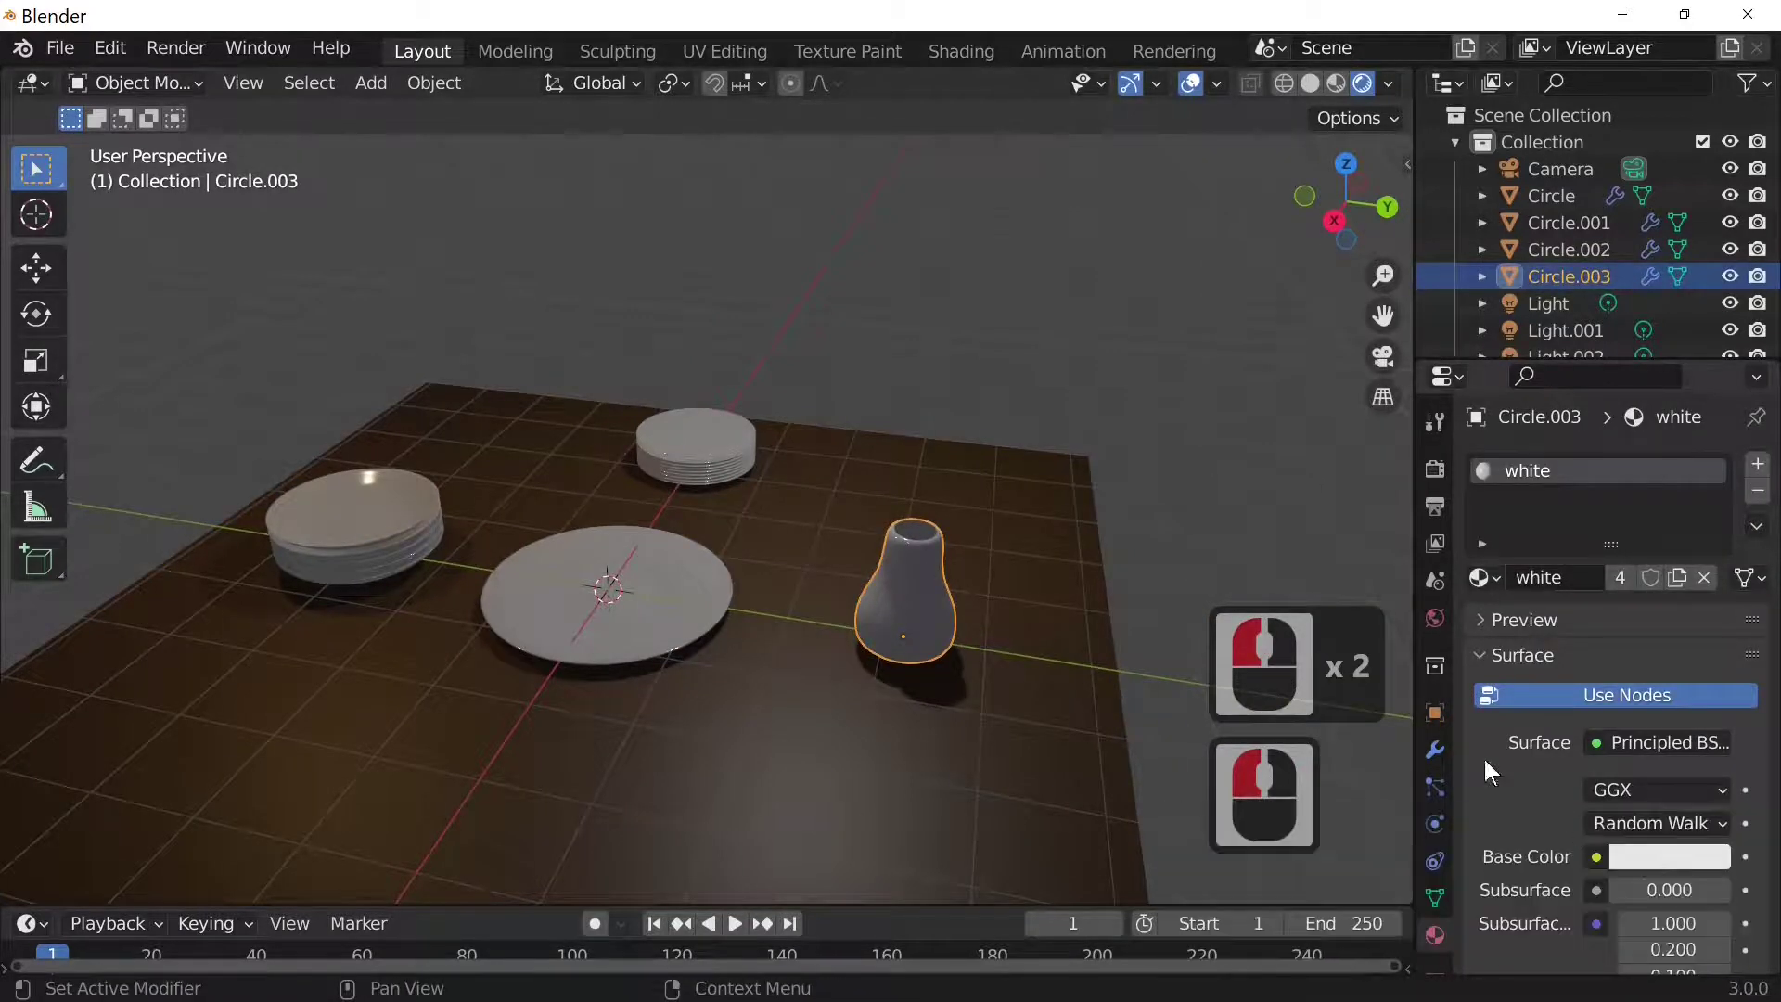
pyautogui.click(1757, 464)
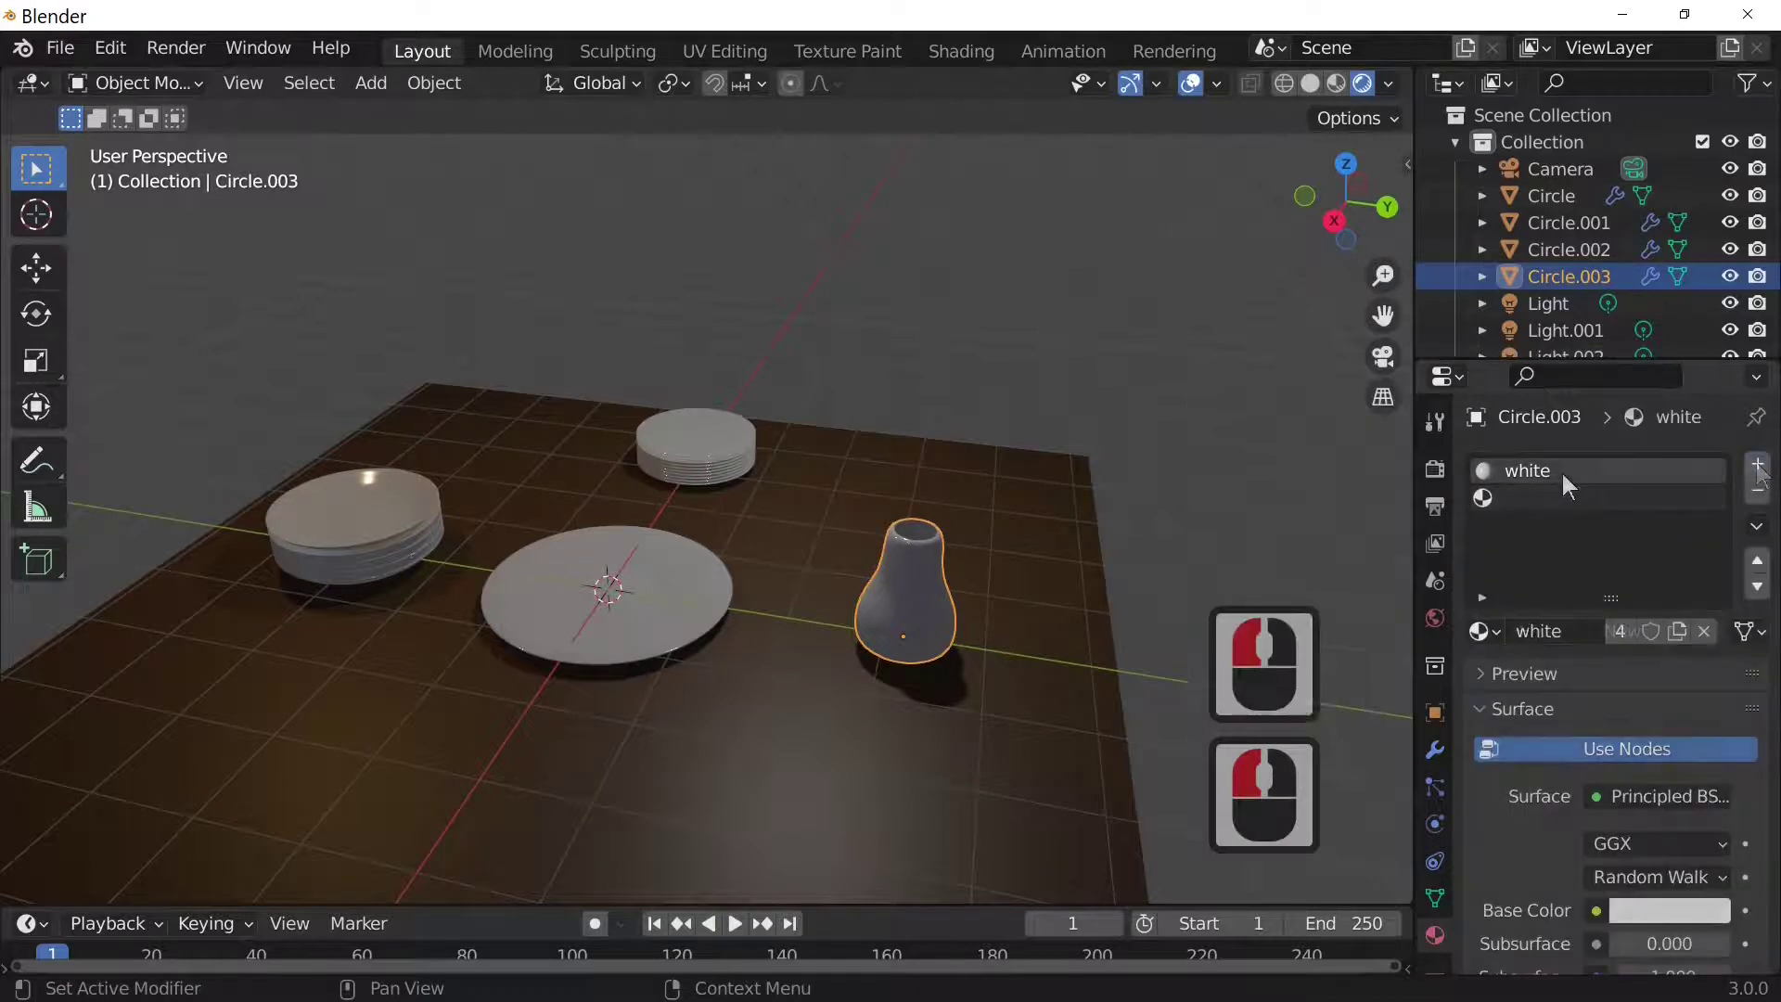
pyautogui.click(1755, 497)
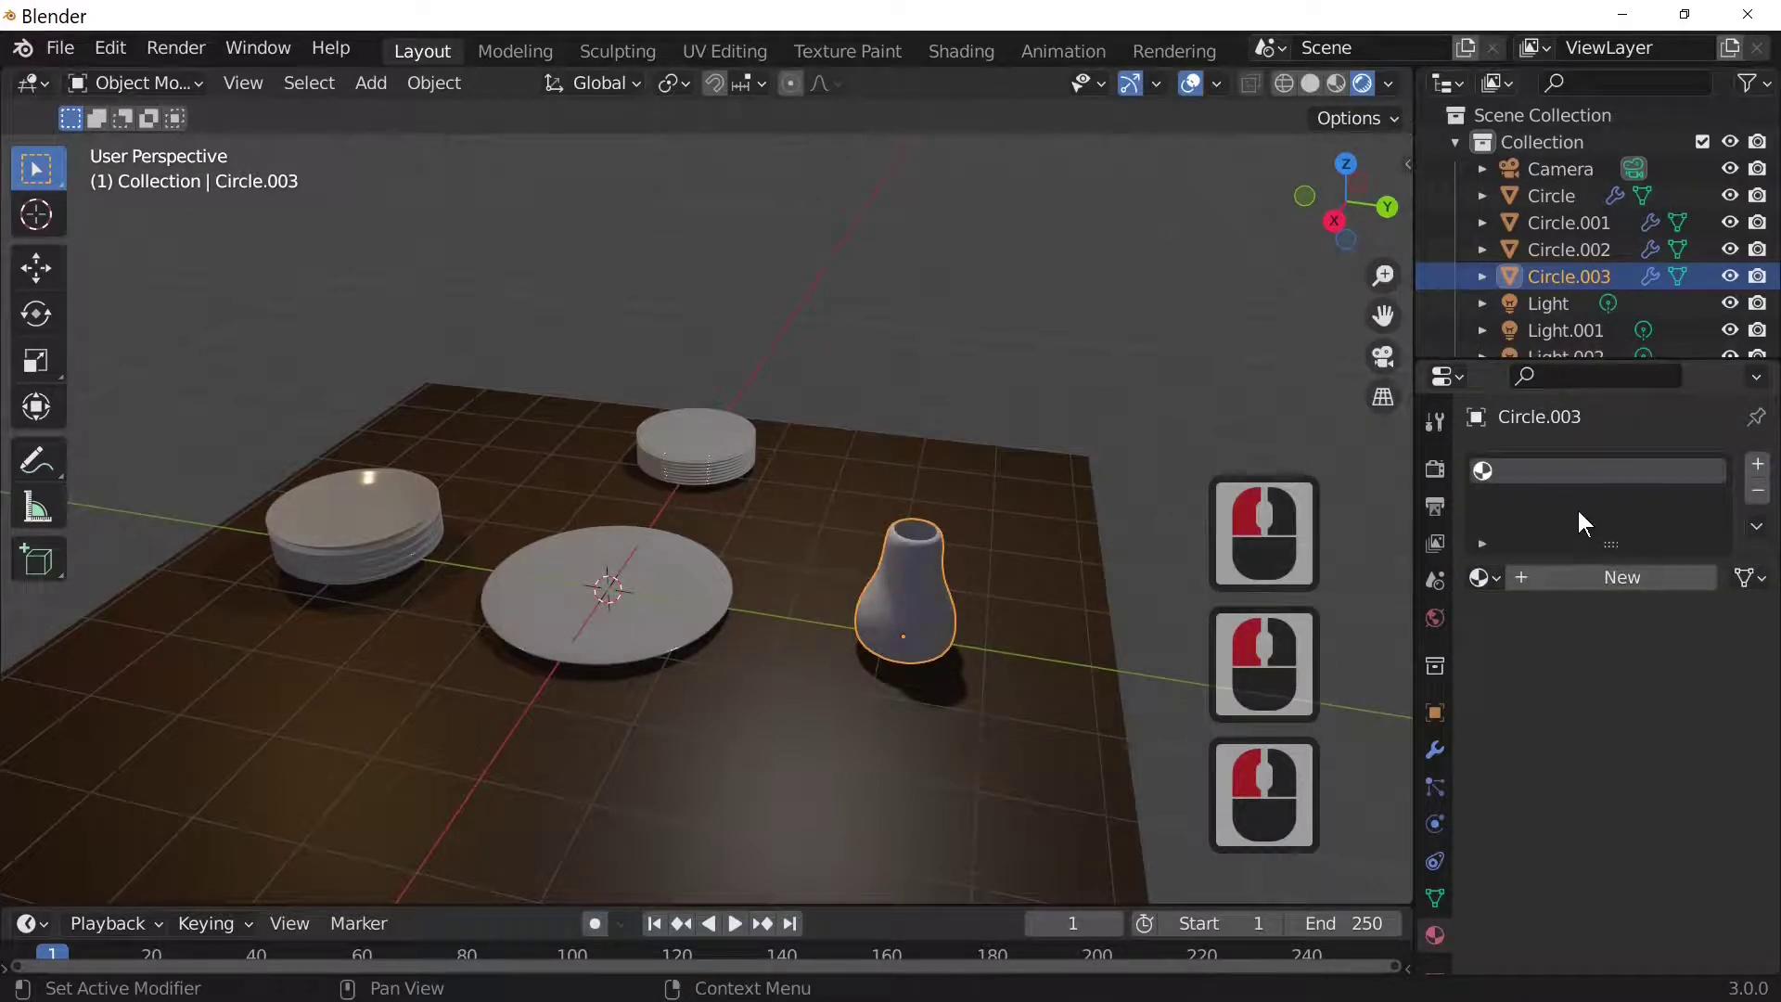
# Create a new material for the vase and set its base color to crimson red
pyautogui.click(1583, 577)
pyautogui.click(1646, 848)
pyautogui.hotkey('ctrl', 'v')
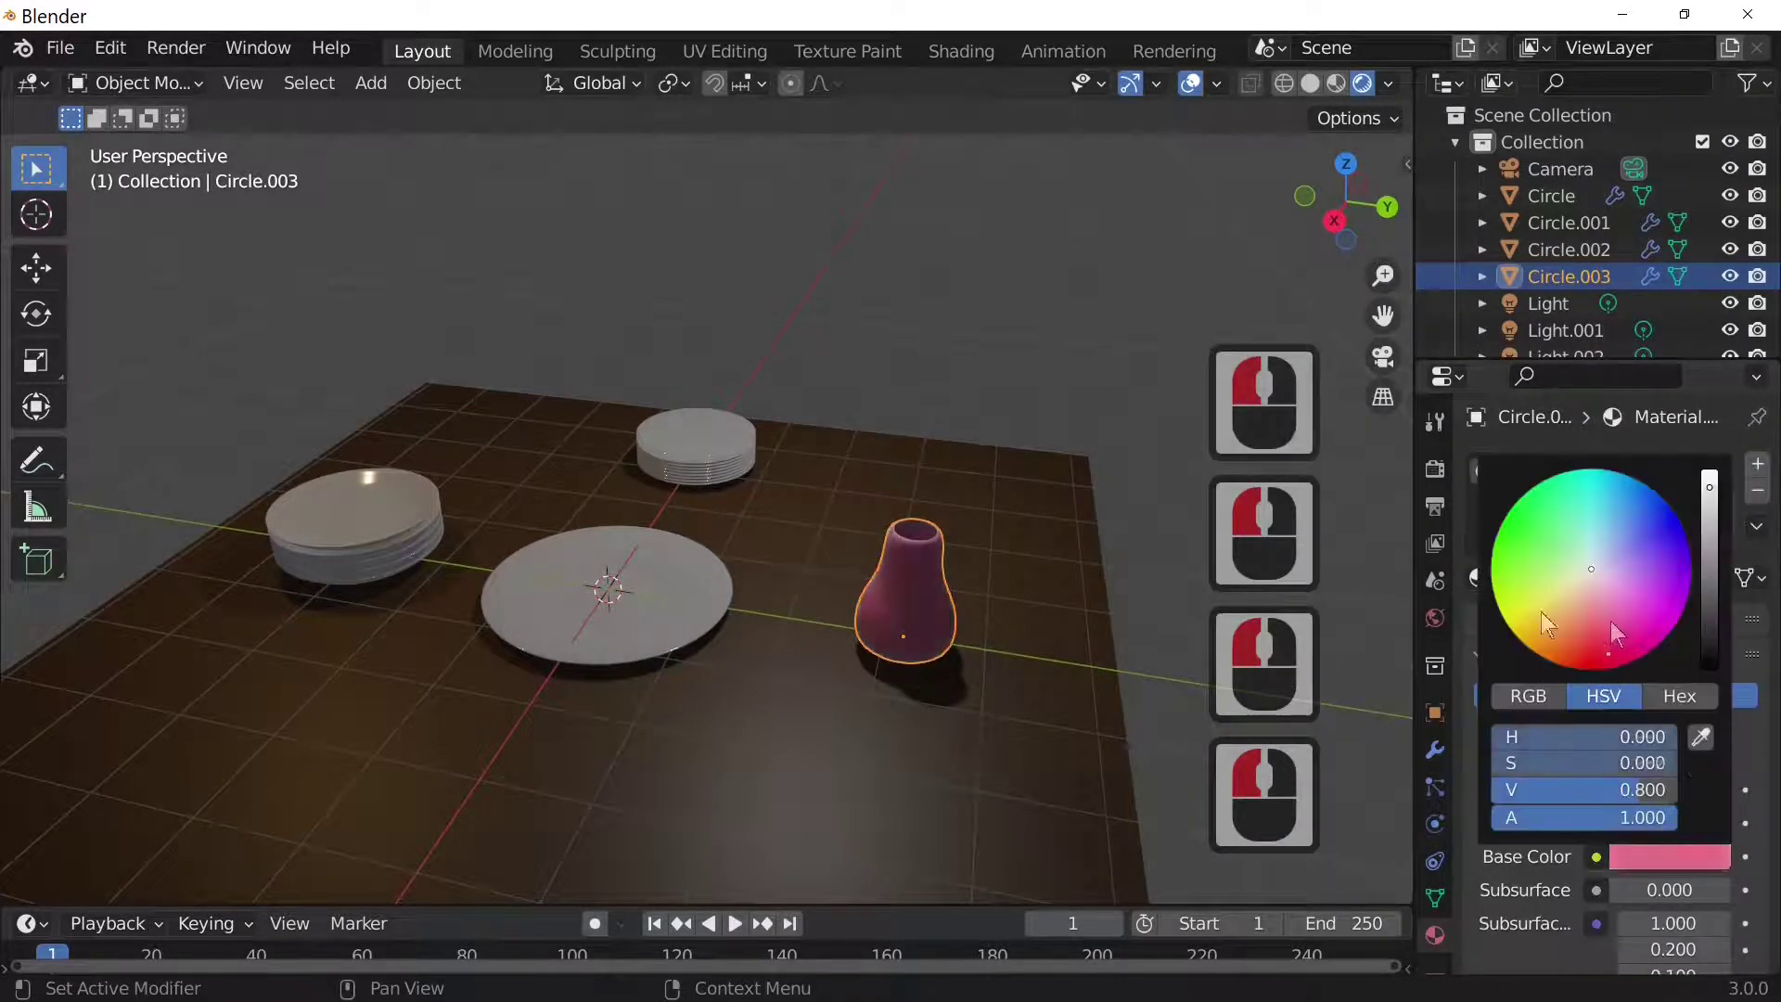
pyautogui.click(866, 591)
pyautogui.moveTo(866, 590); pyautogui.dragTo(852, 691, button='middle')
pyautogui.scroll(5, 858, 677)
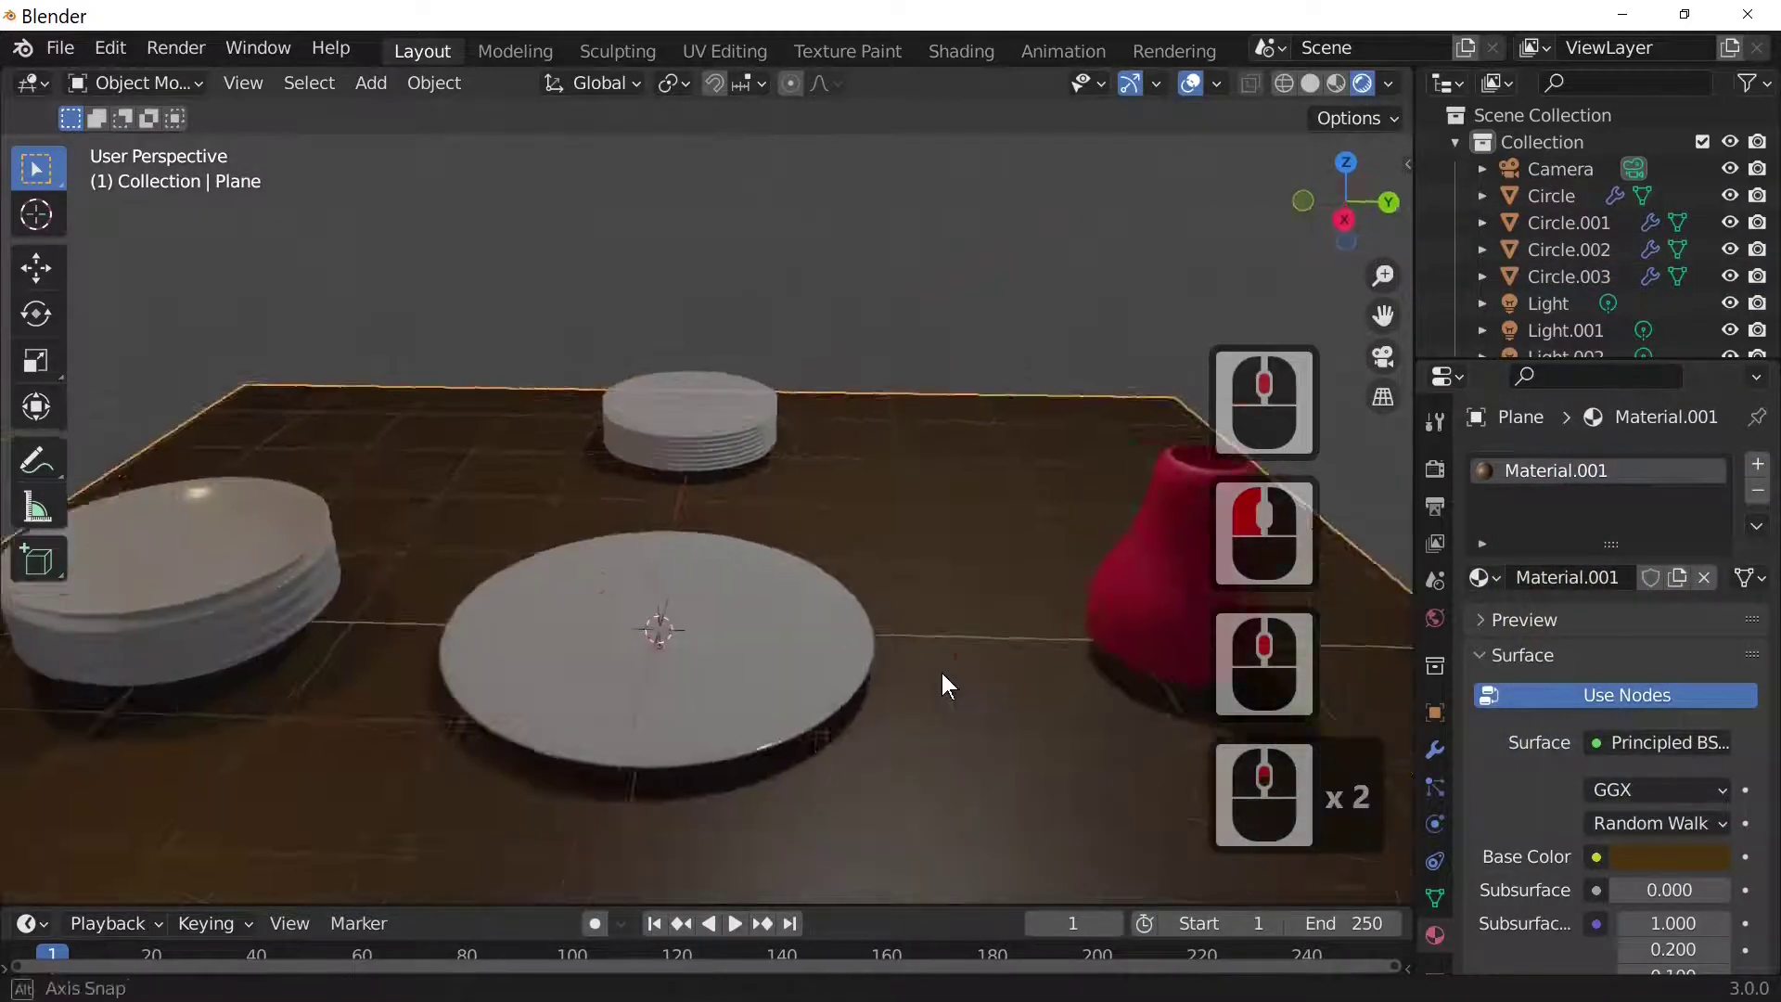
pyautogui.moveTo(954, 655)
pyautogui.mouseDown(button='middle')
pyautogui.moveTo(823, 668)
pyautogui.moveTo(987, 666)
pyautogui.moveTo(971, 649)
pyautogui.mouseUp(button='middle')
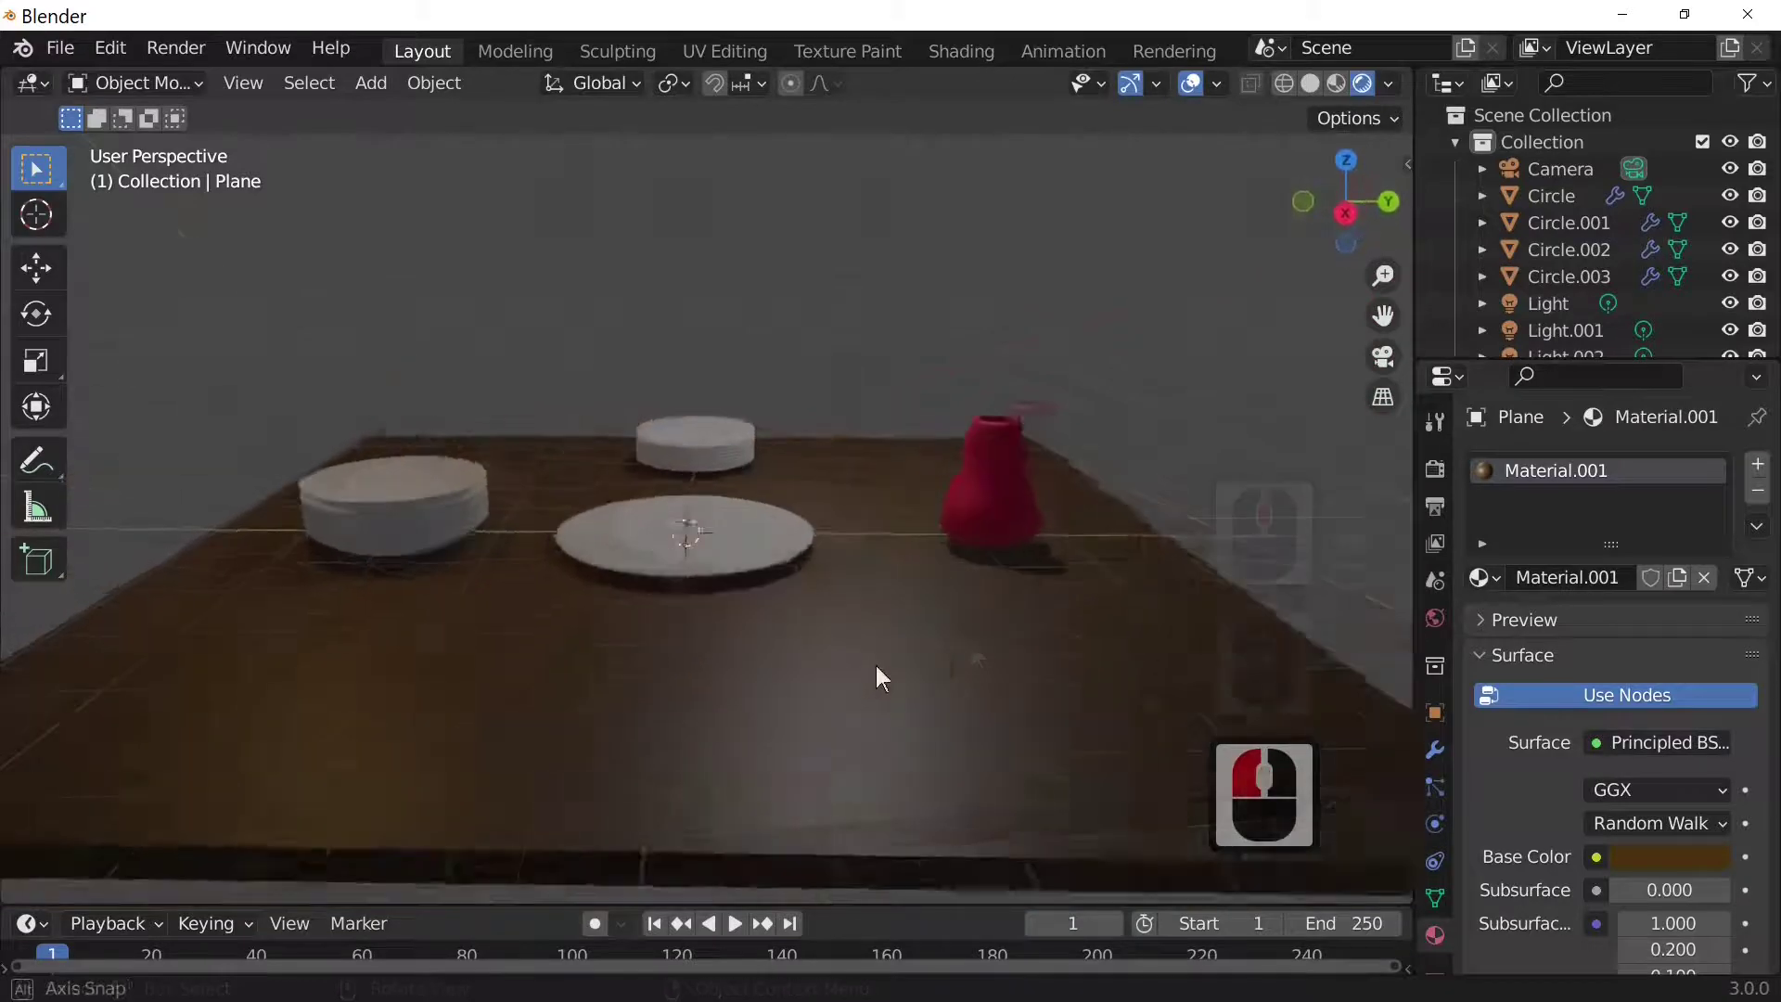
# Move the vase along Z to rest on the brown surface and save the file as untitled.blend in the 0 plate folder
pyautogui.moveTo(883, 676); pyautogui.dragTo(1088, 428, button='middle')
pyautogui.scroll(2, 928, 677)
pyautogui.click(1115, 460)
pyautogui.press('g')
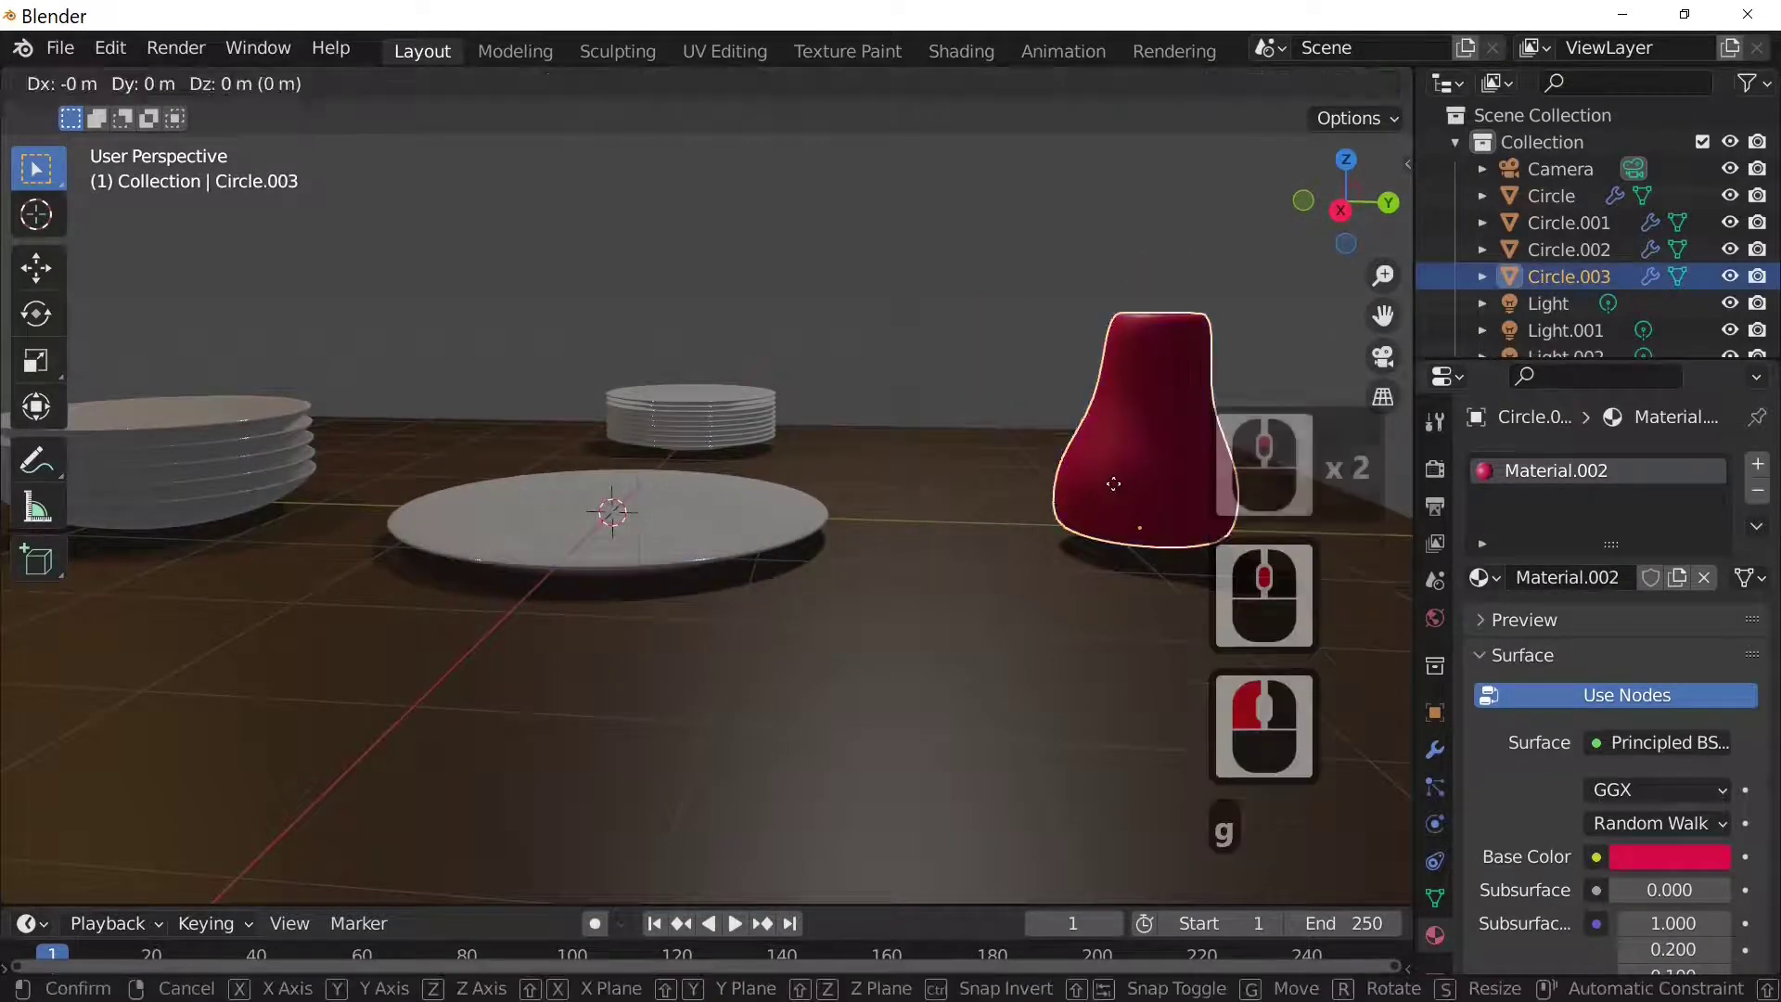
pyautogui.press('z')
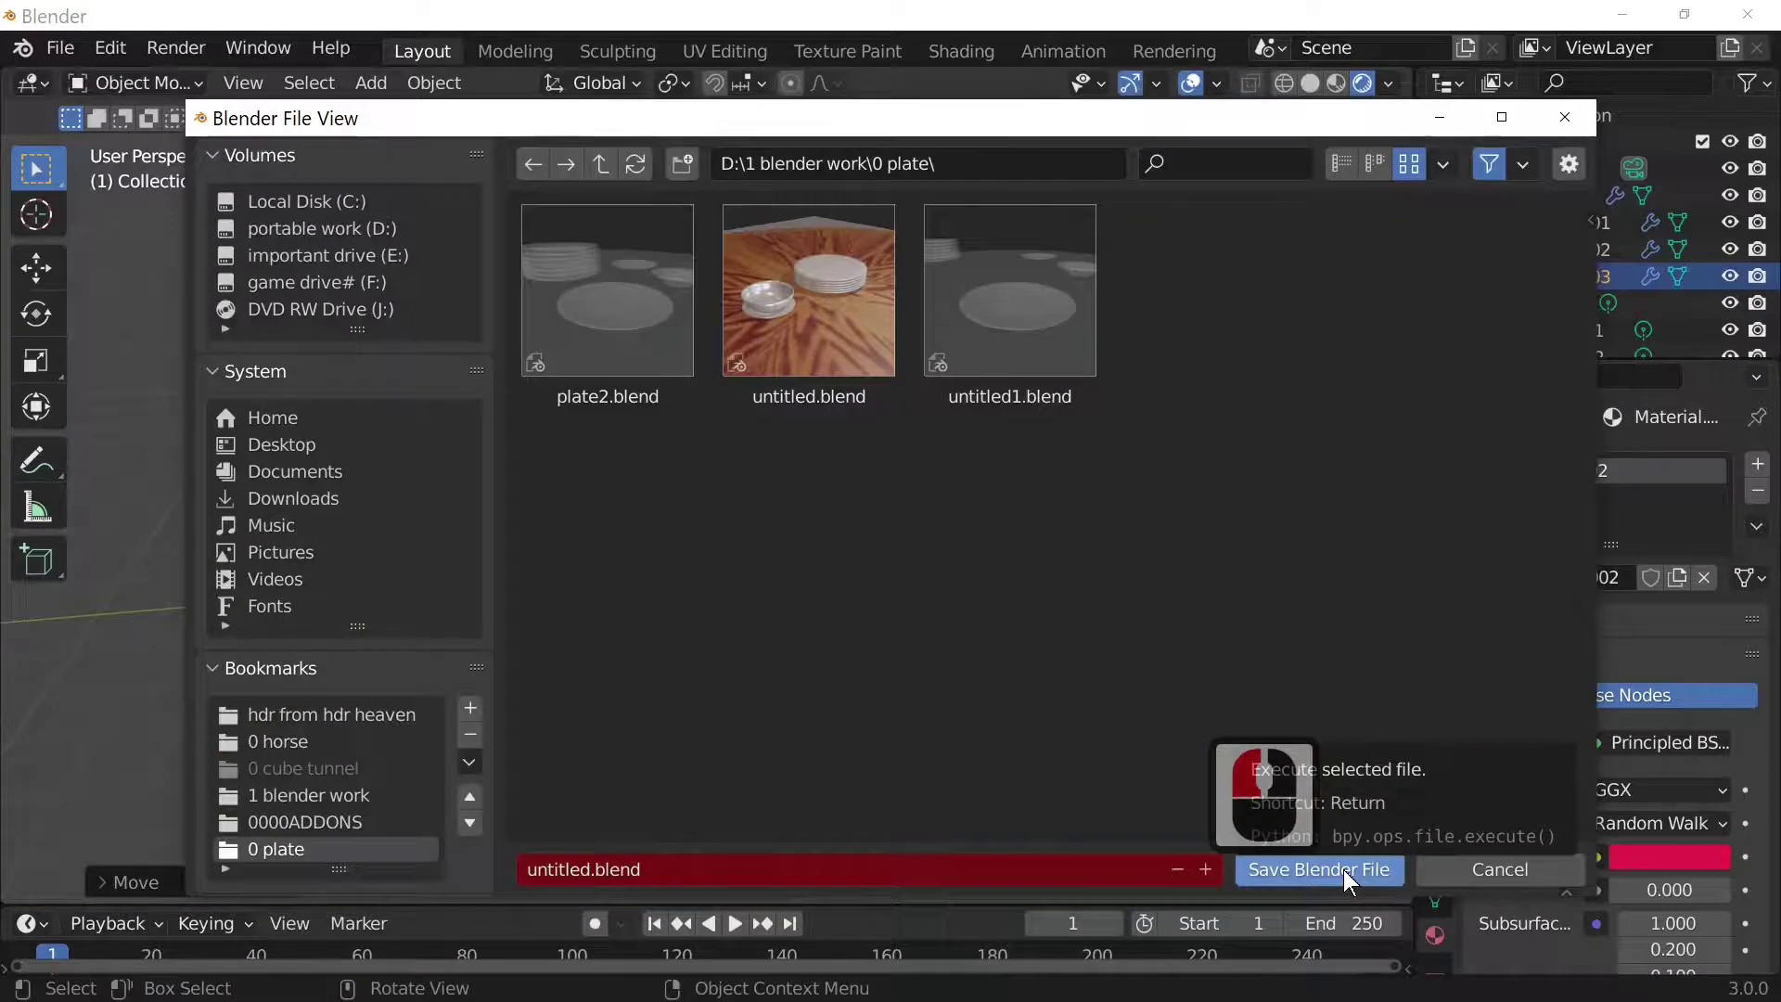
pyautogui.click(1343, 870)
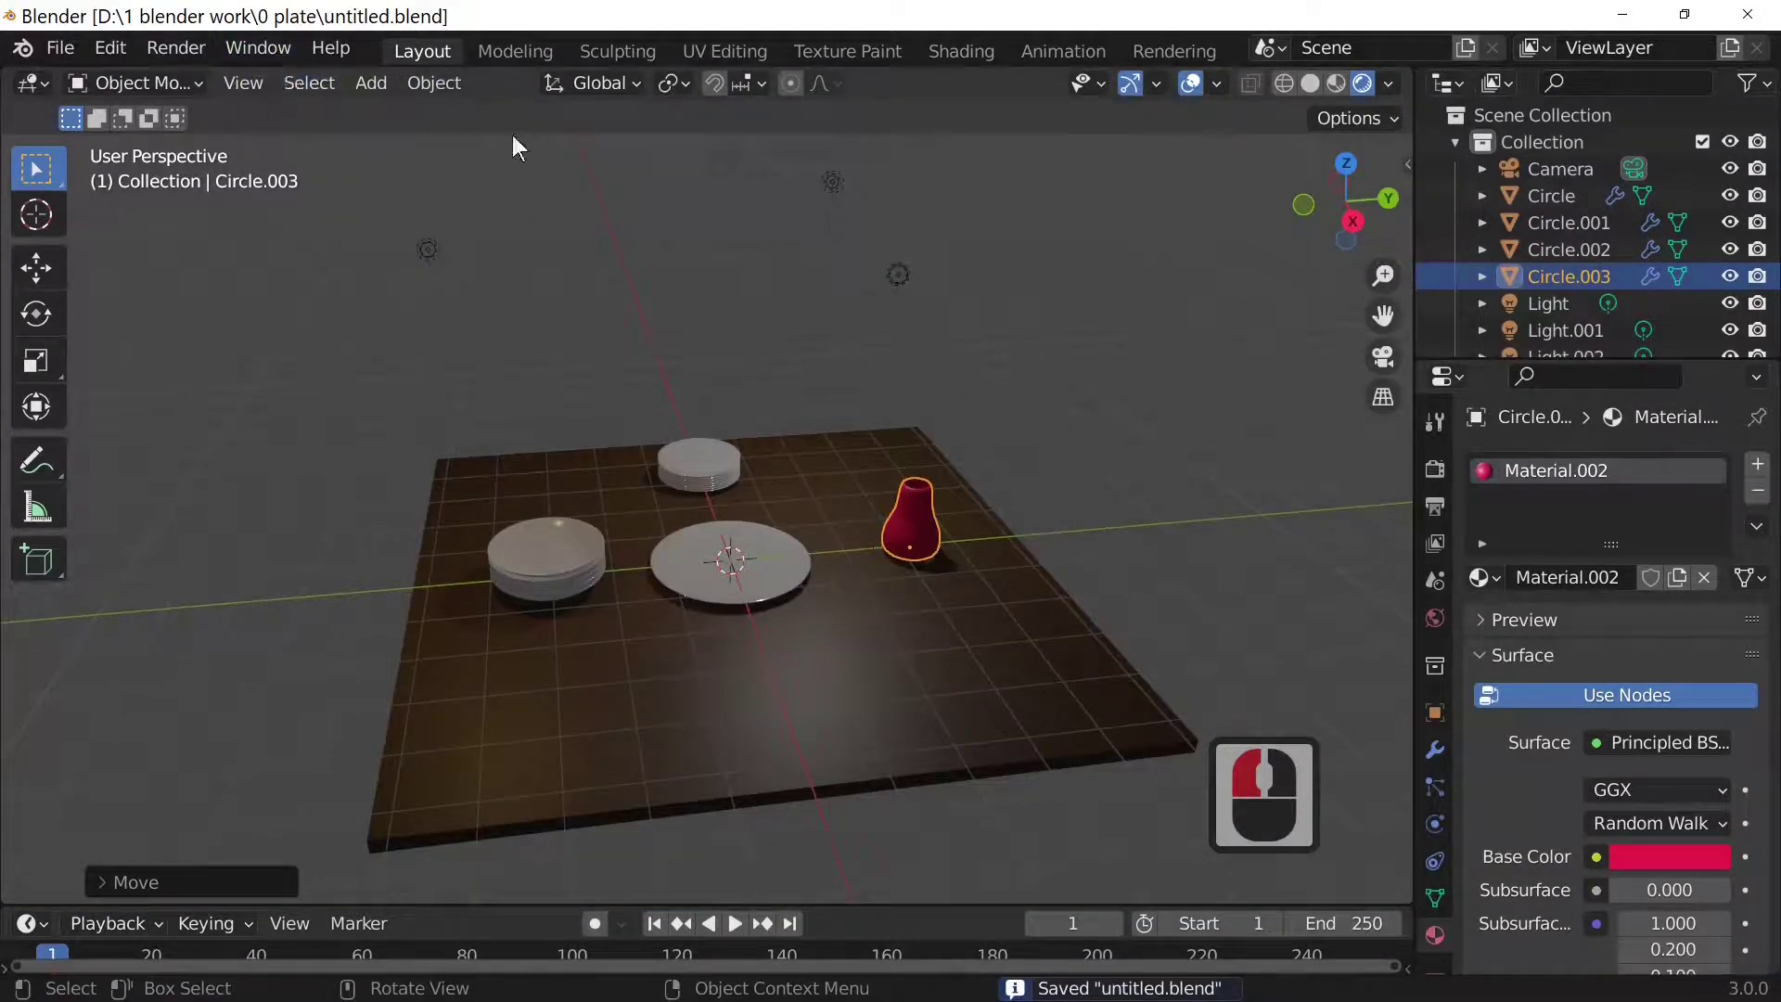
# Open untitled1.blend from the 0 plate folder and display its camera view with rendered shading
pyautogui.click(52, 48)
pyautogui.click(52, 48)
pyautogui.click(52, 48)
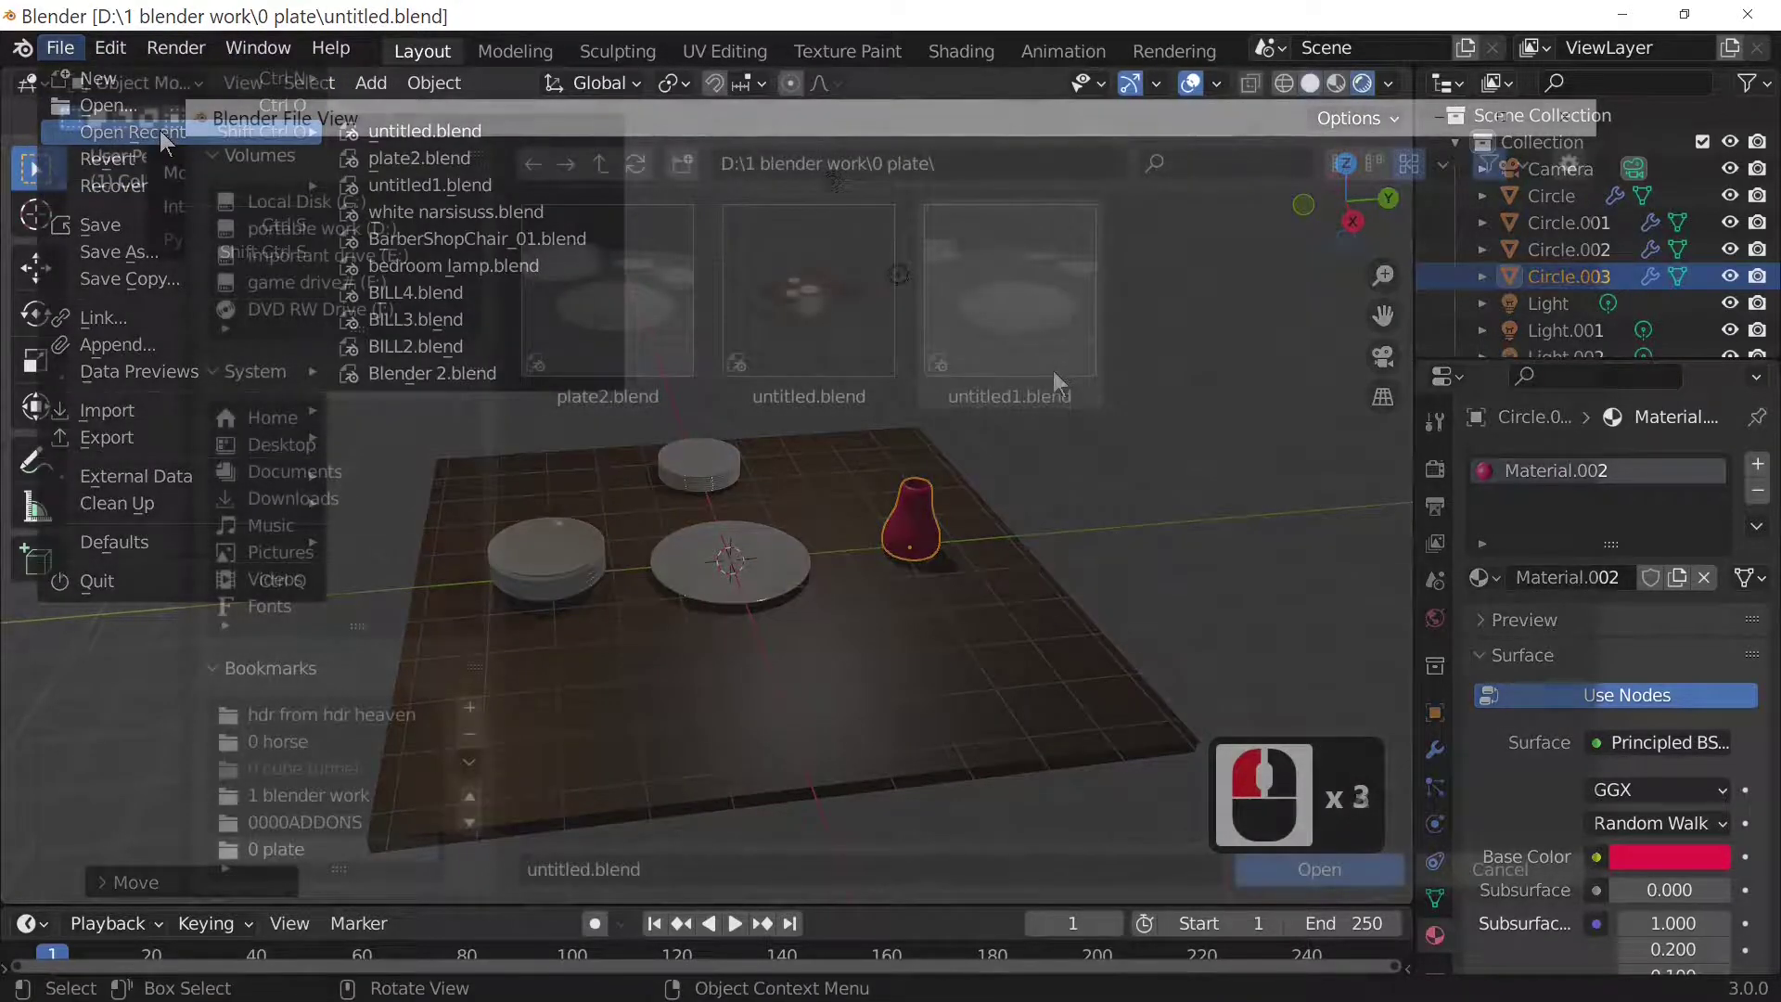
pyautogui.doubleClick(1002, 358)
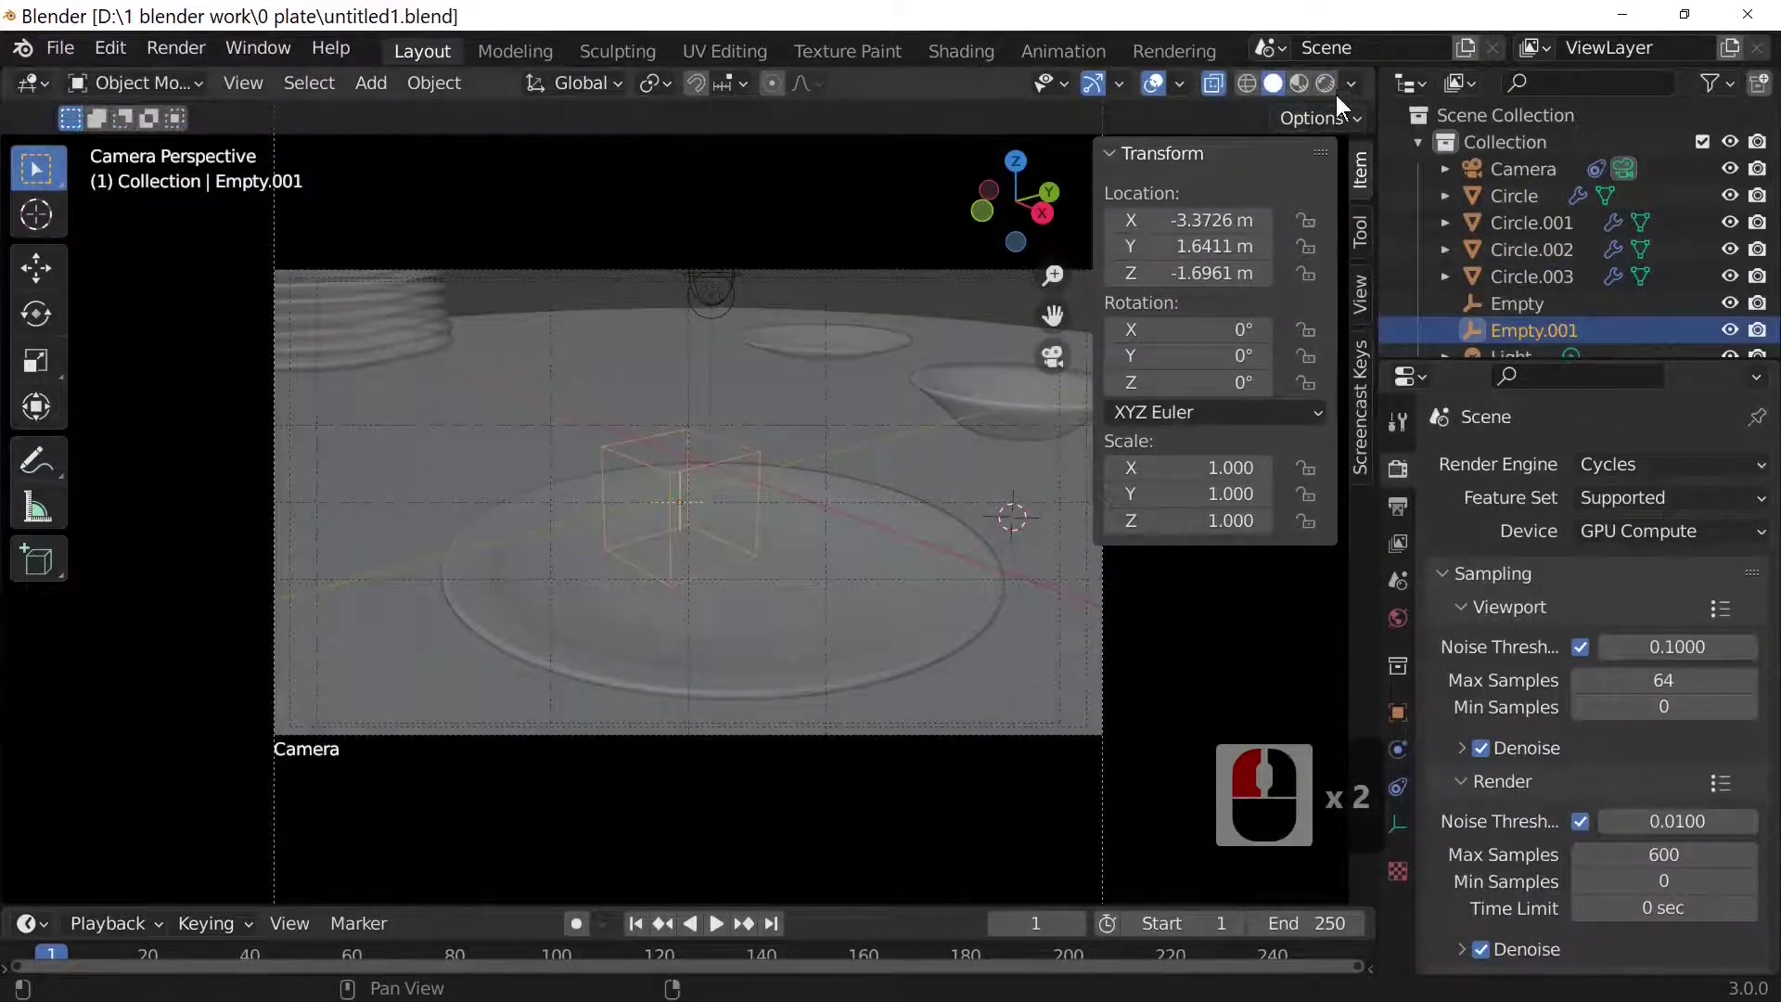
pyautogui.click(1330, 84)
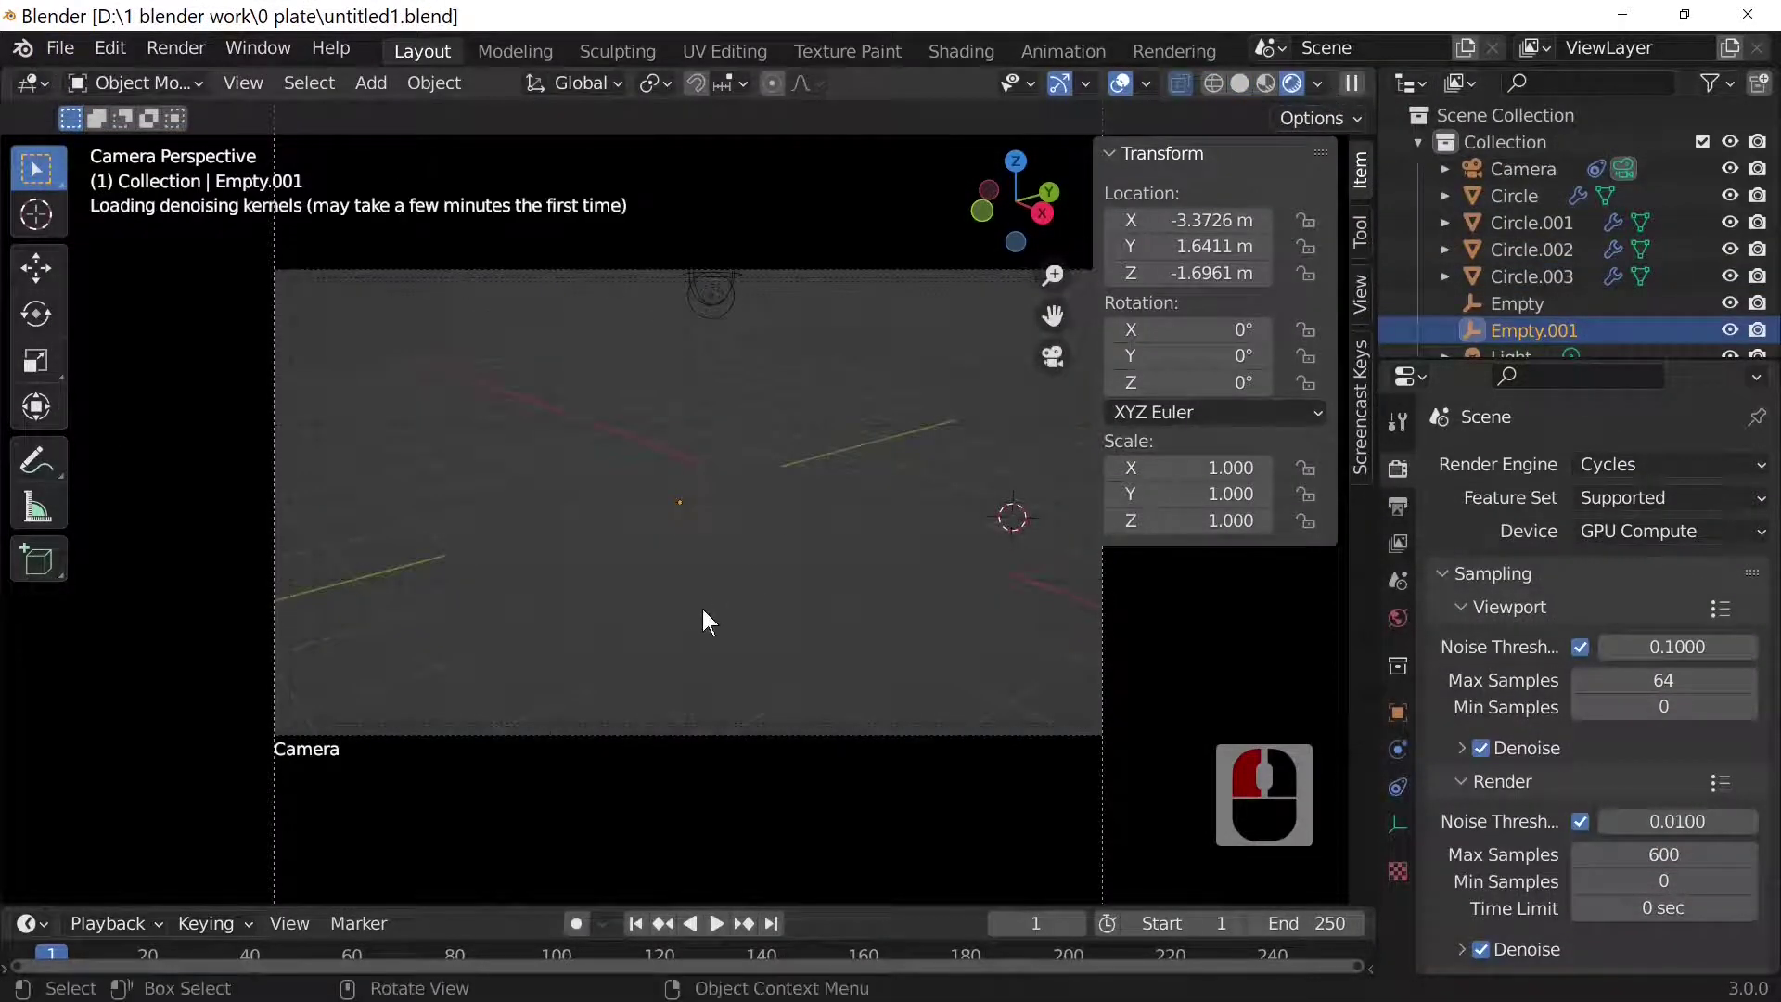